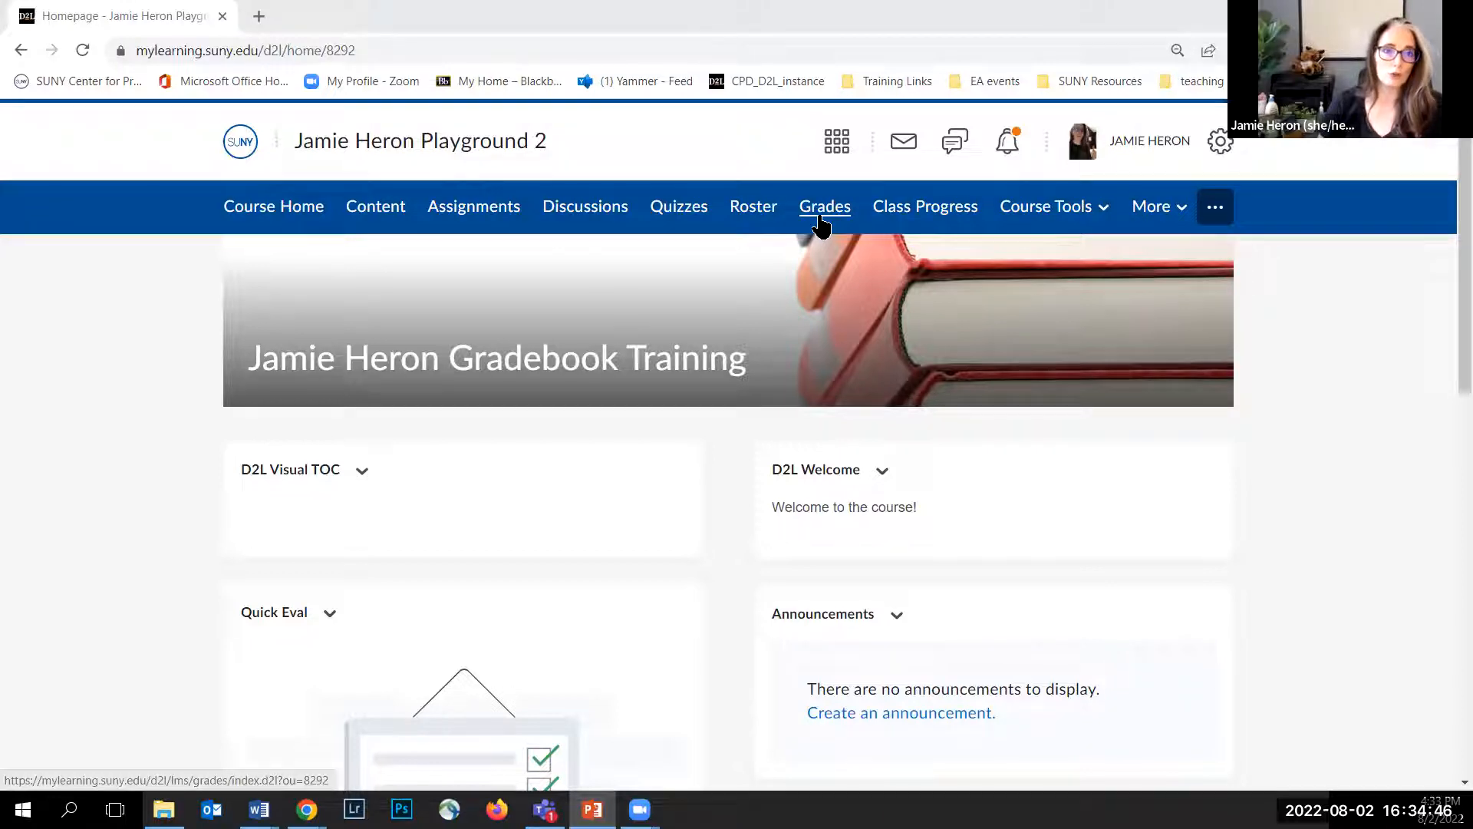
# Step: Open the course grades, review the current grade book settings, and start the Grades Setup Wizard
pyautogui.click(820, 218)
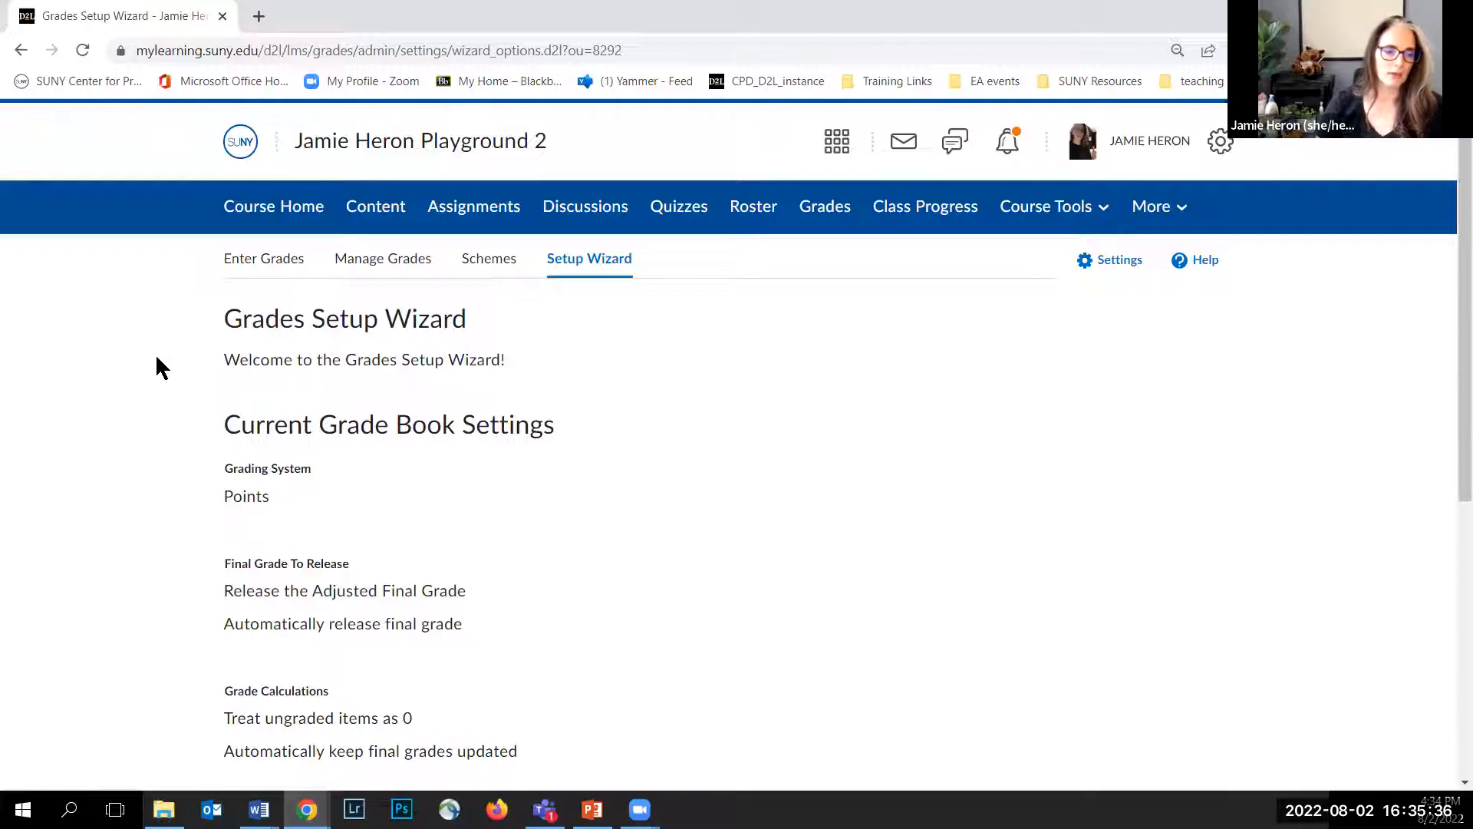
pyautogui.scroll(-1, 168, 367)
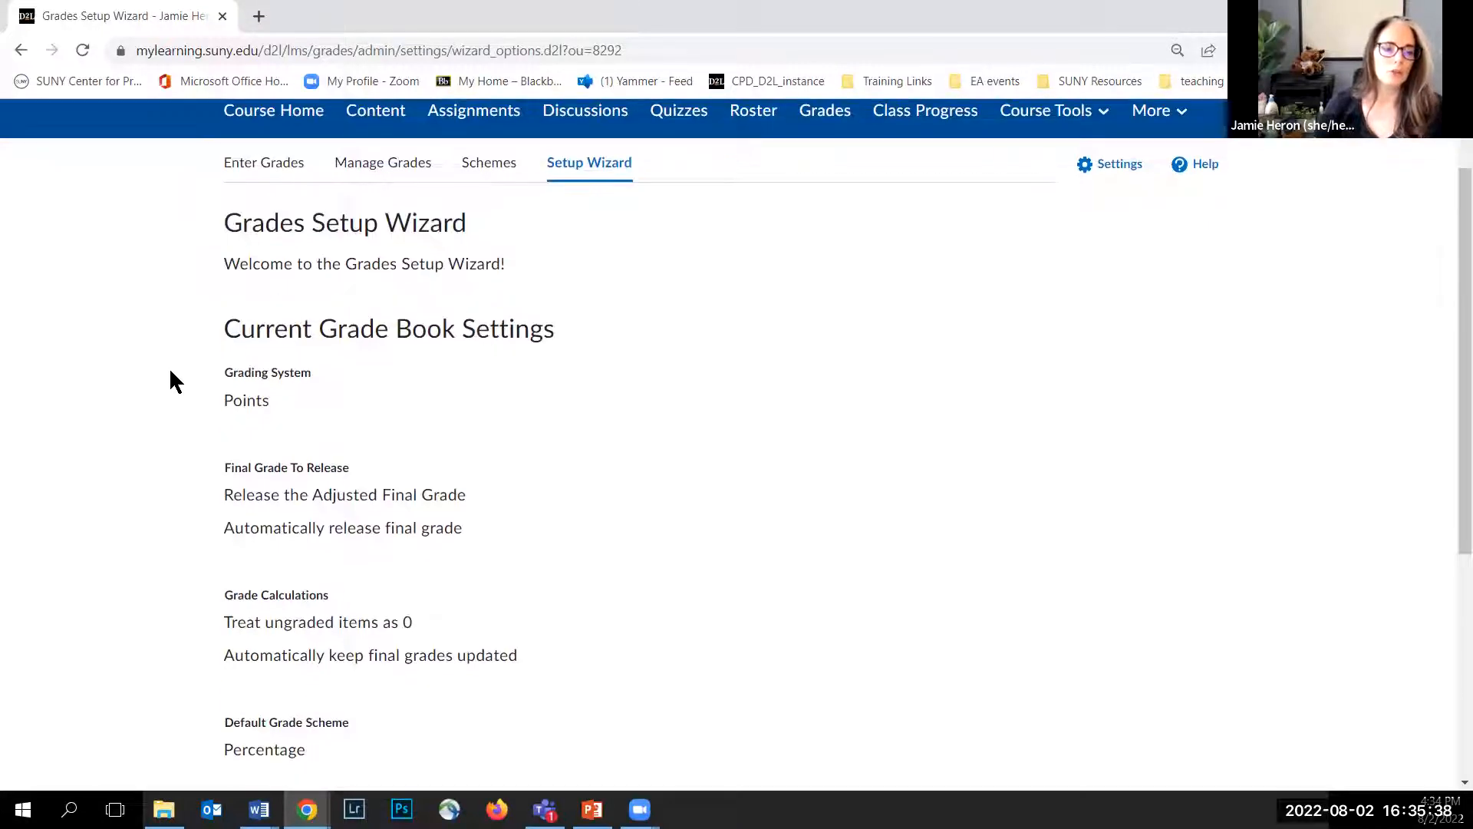
pyautogui.scroll(-1, 184, 361)
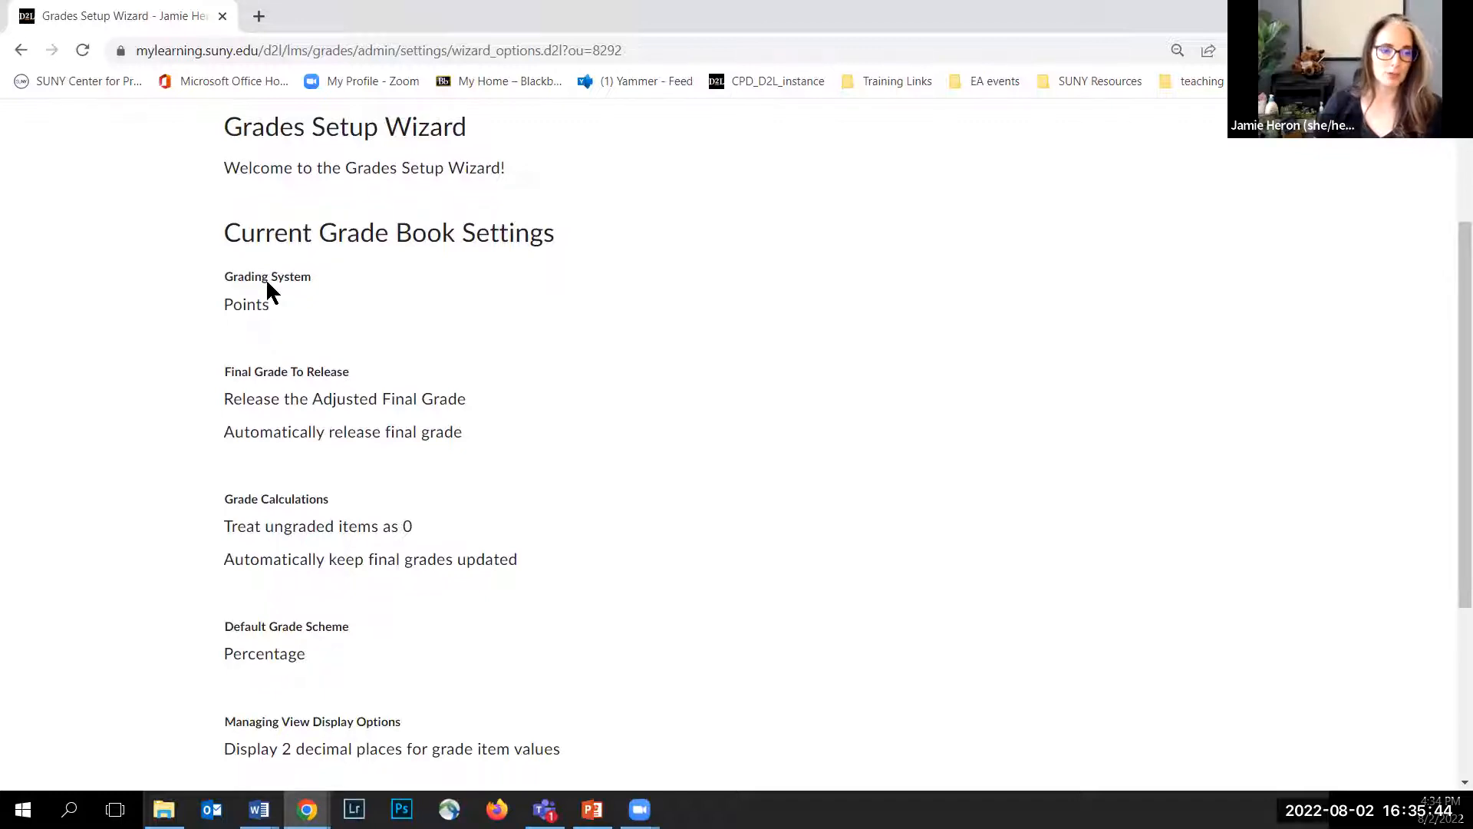
pyautogui.scroll(-1, 238, 353)
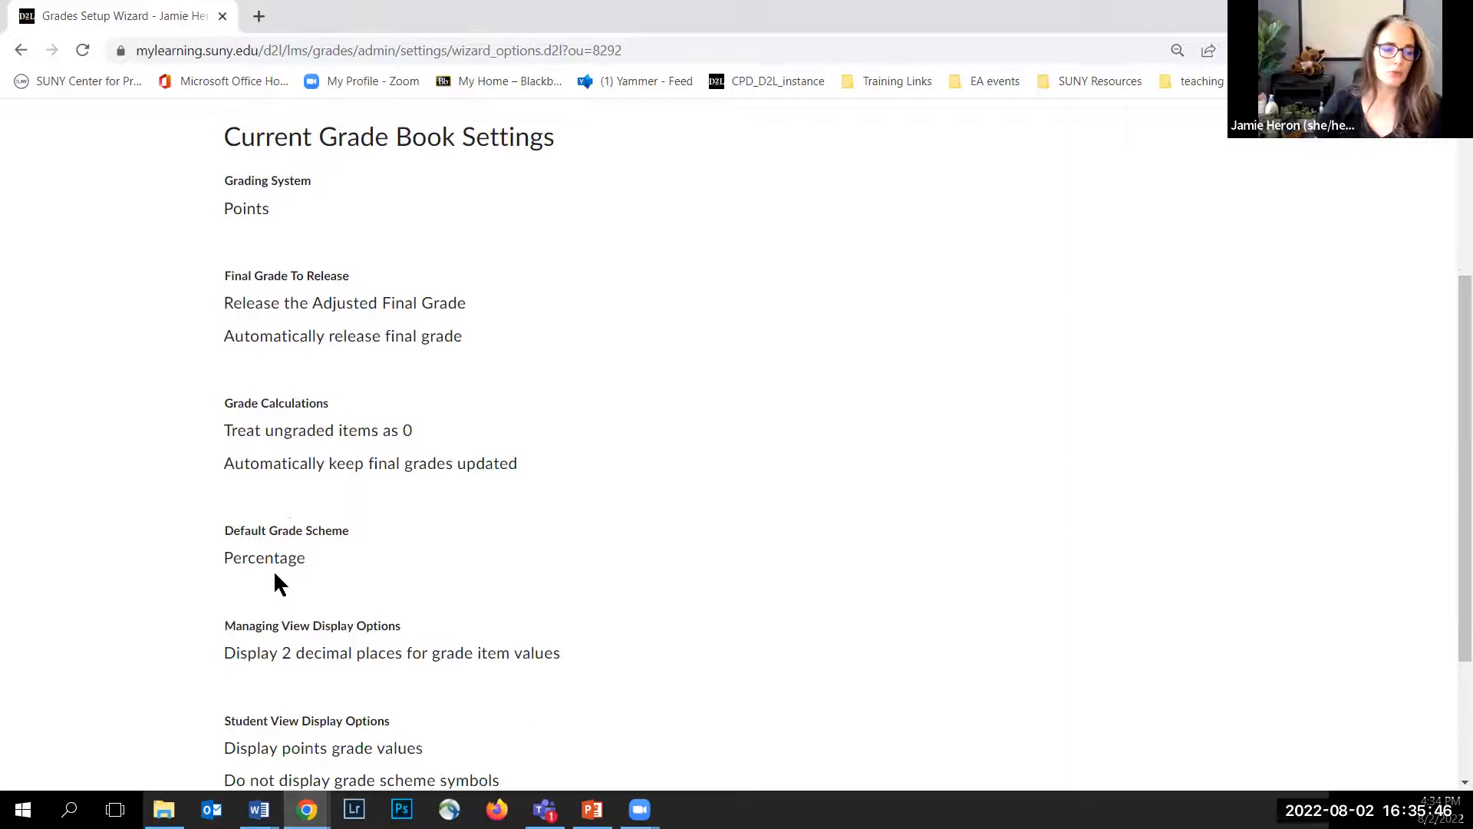
pyautogui.scroll(-2, 273, 585)
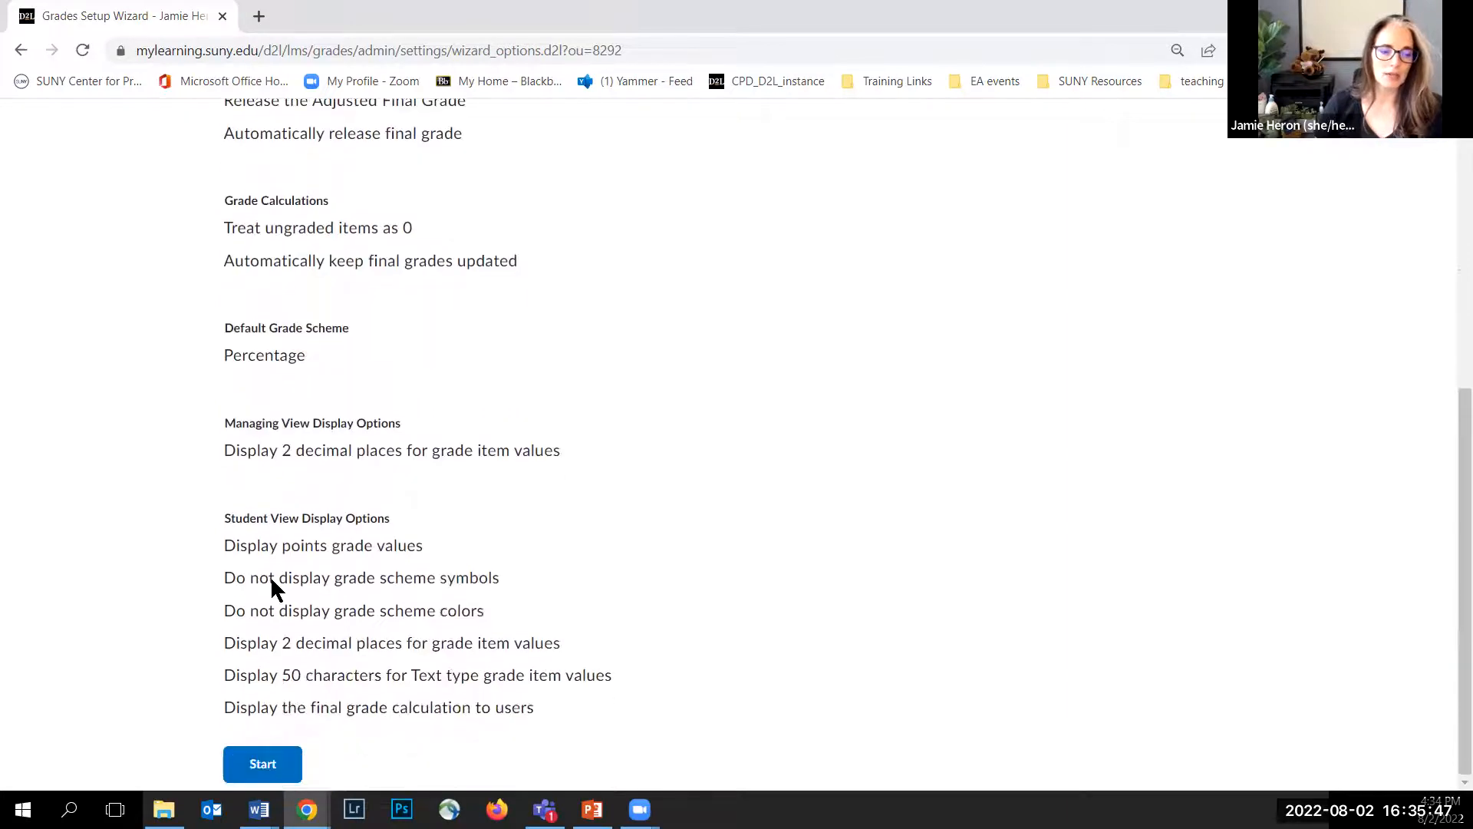
pyautogui.click(279, 765)
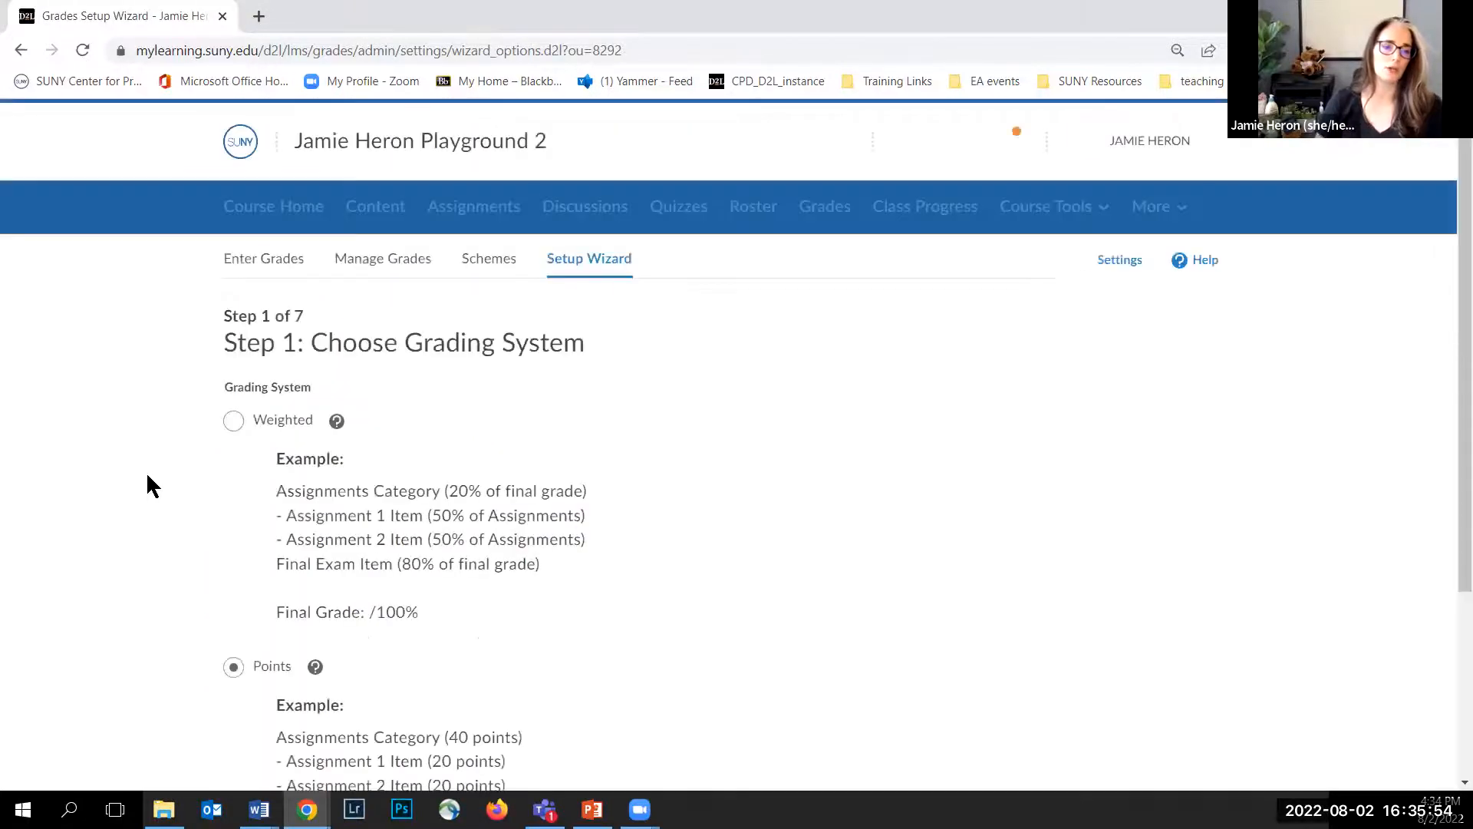
# Step: Choose the Weighted grading system and keep the default final grade release options
pyautogui.scroll(-1, 149, 445)
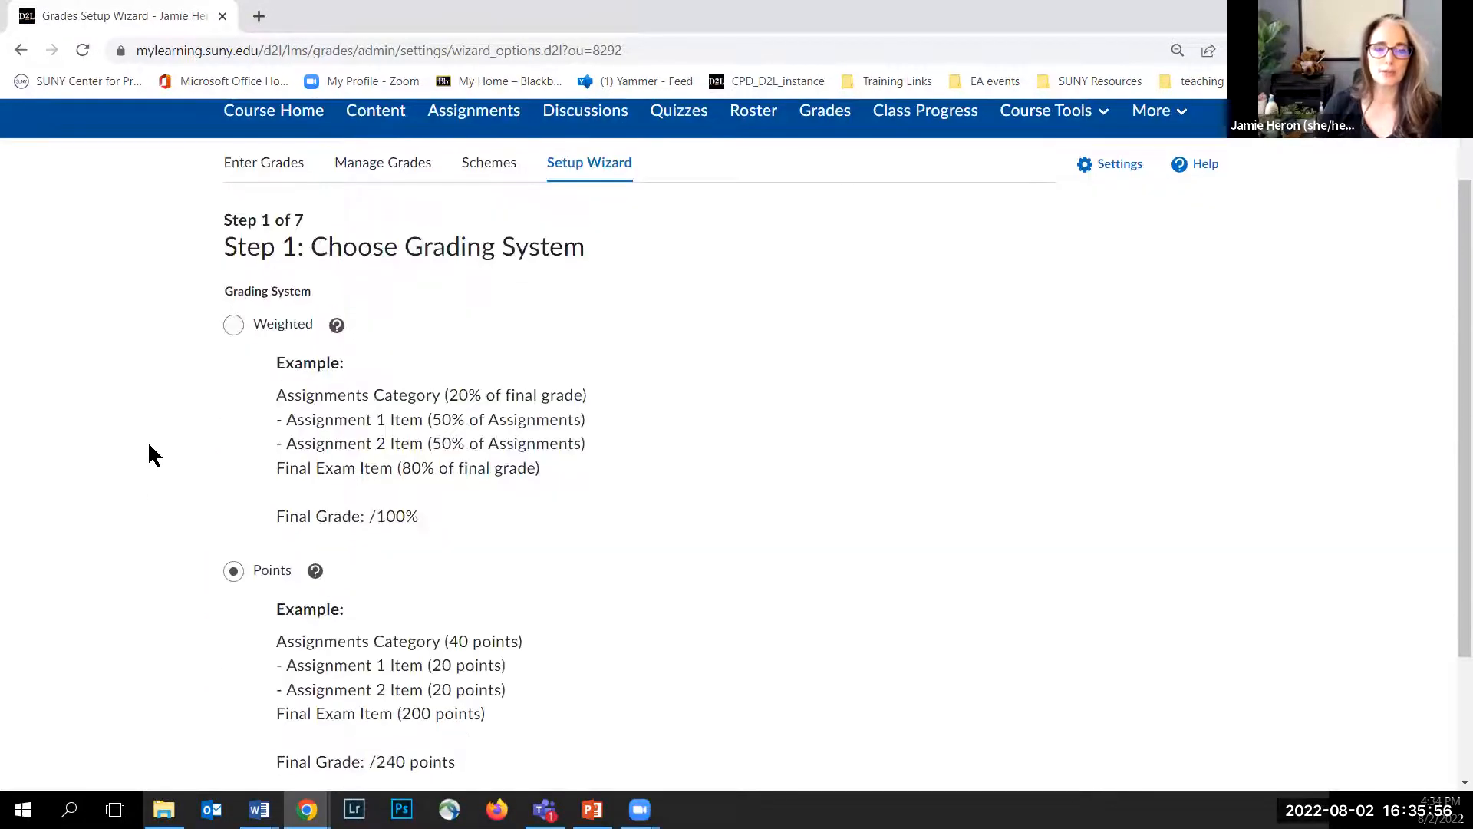
pyautogui.scroll(-1, 148, 445)
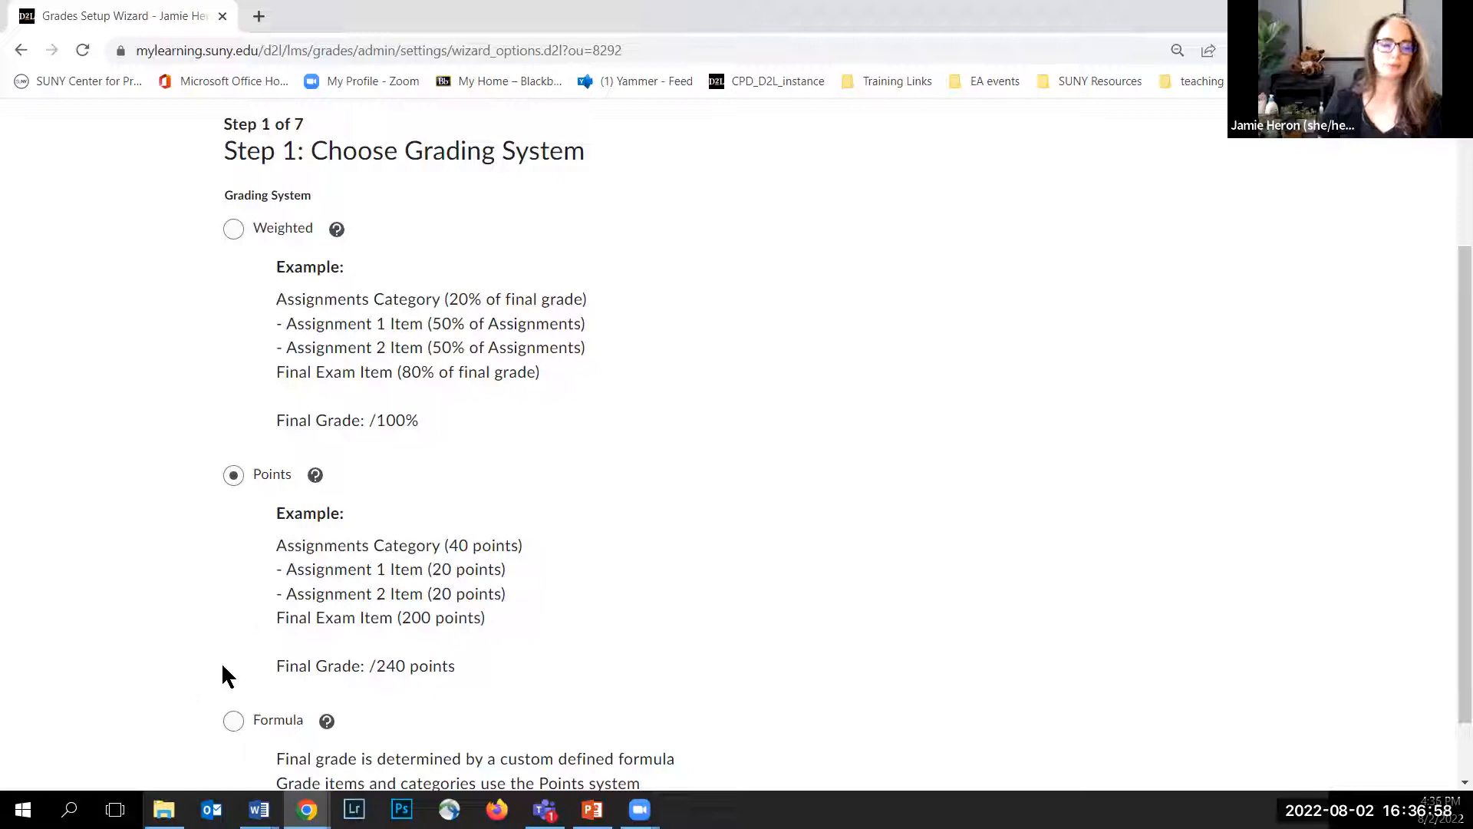
pyautogui.scroll(1, 176, 440)
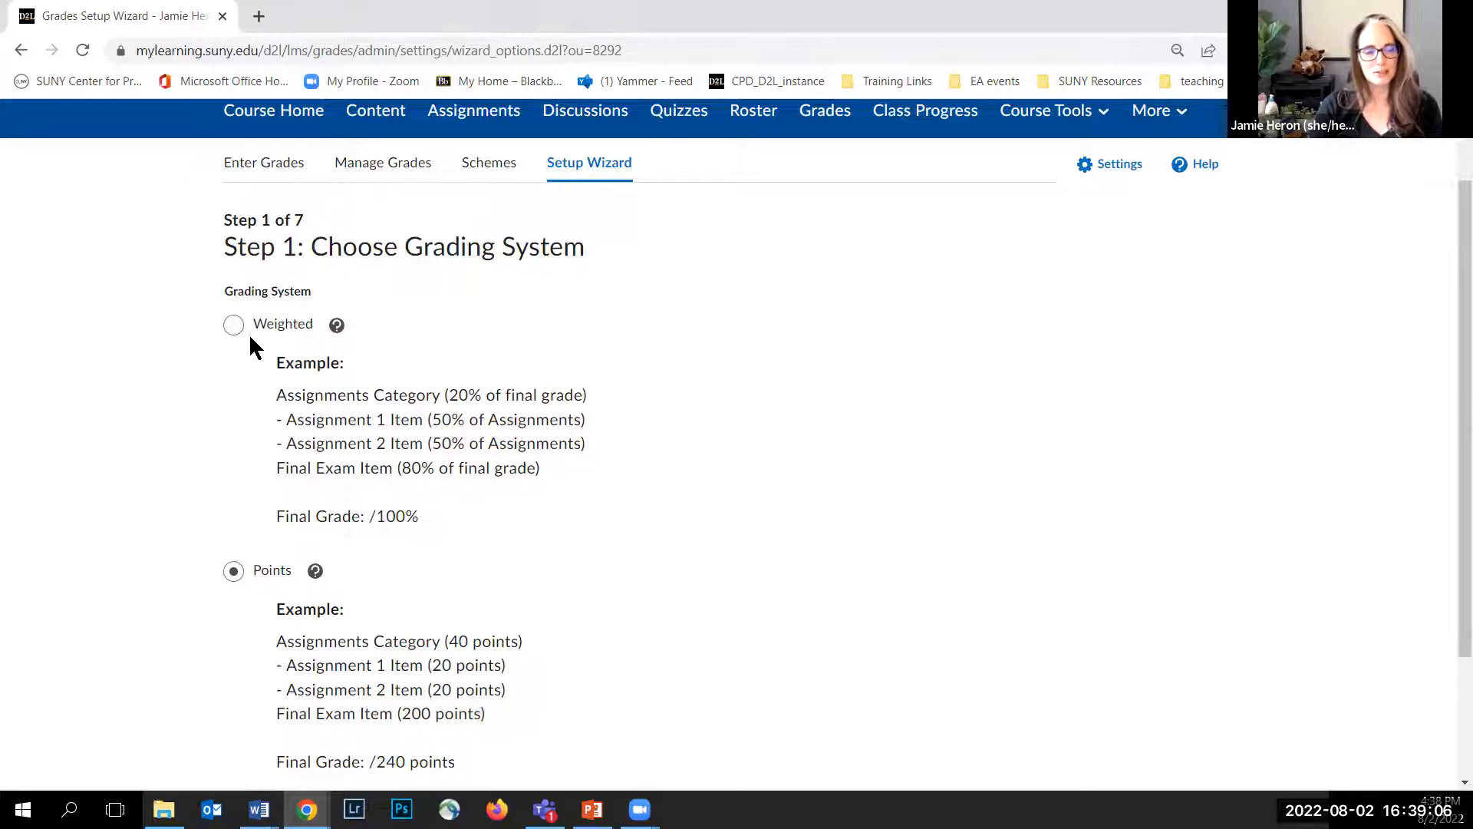
pyautogui.click(232, 319)
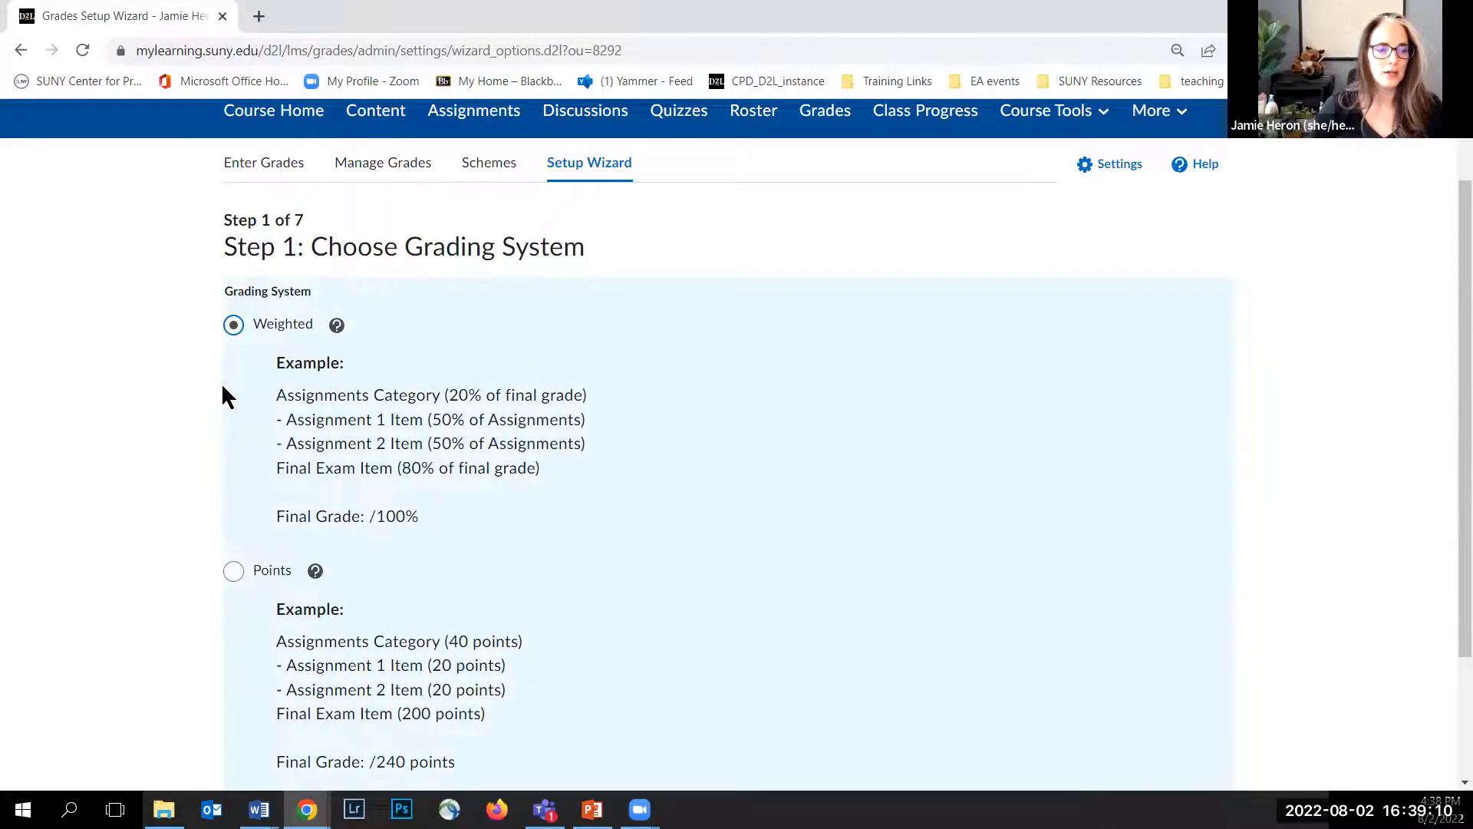
pyautogui.scroll(-3, 223, 394)
pyautogui.click(288, 765)
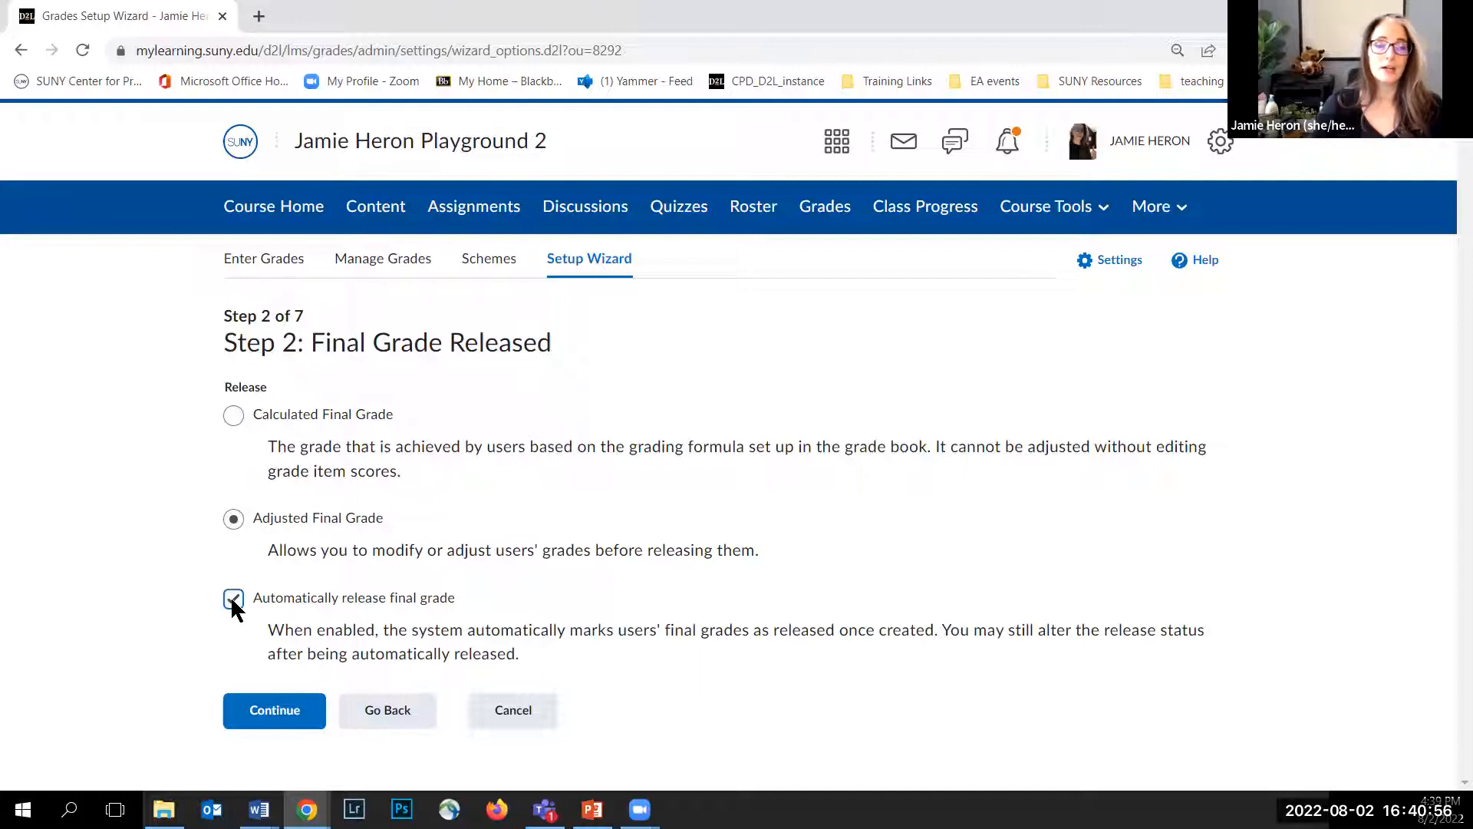
pyautogui.click(275, 710)
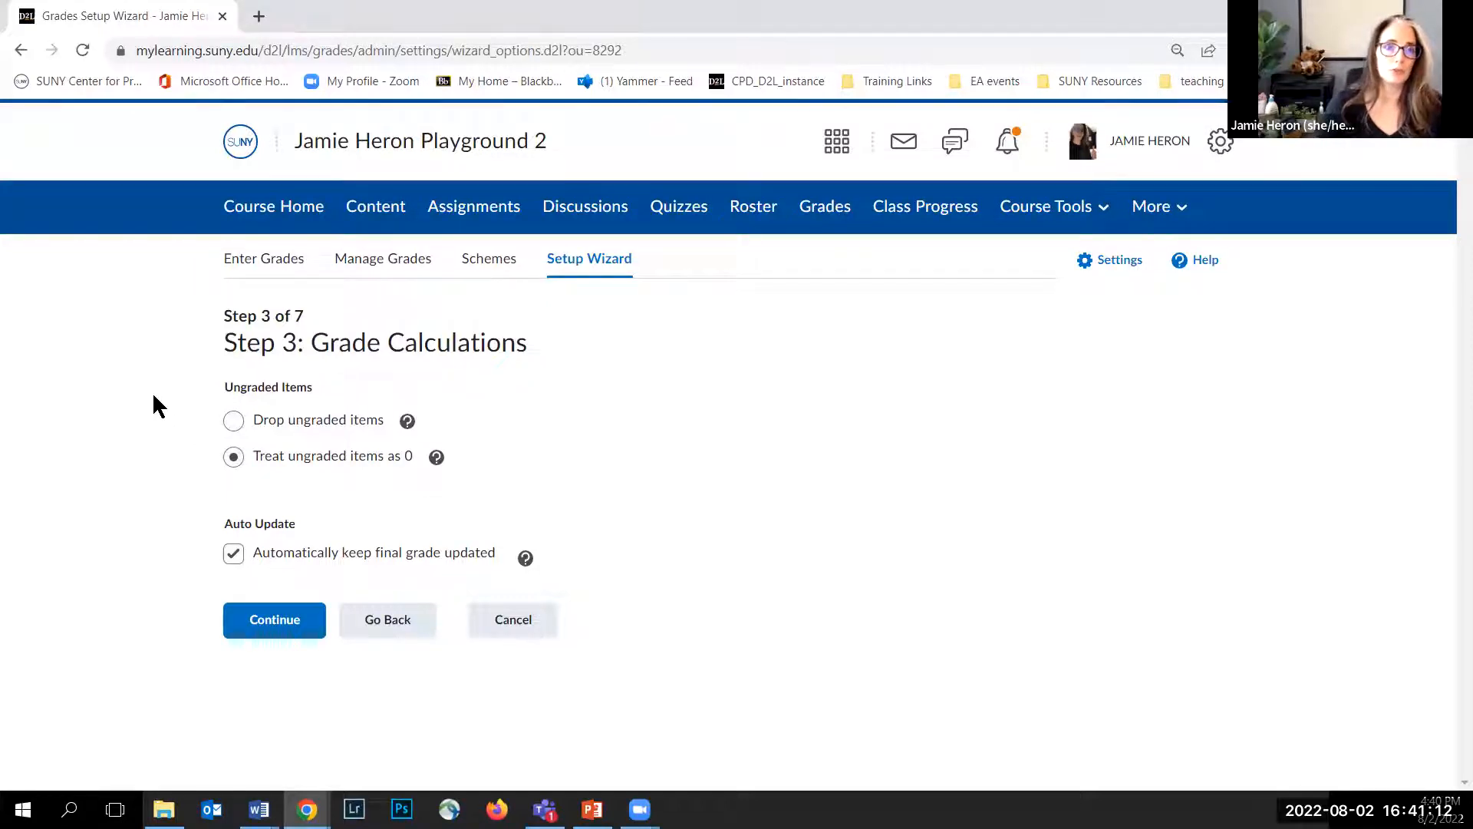
# Step: Set the grade calculations to drop ungraded items, keeping final grades automatically updated, and continue
pyautogui.click(407, 421)
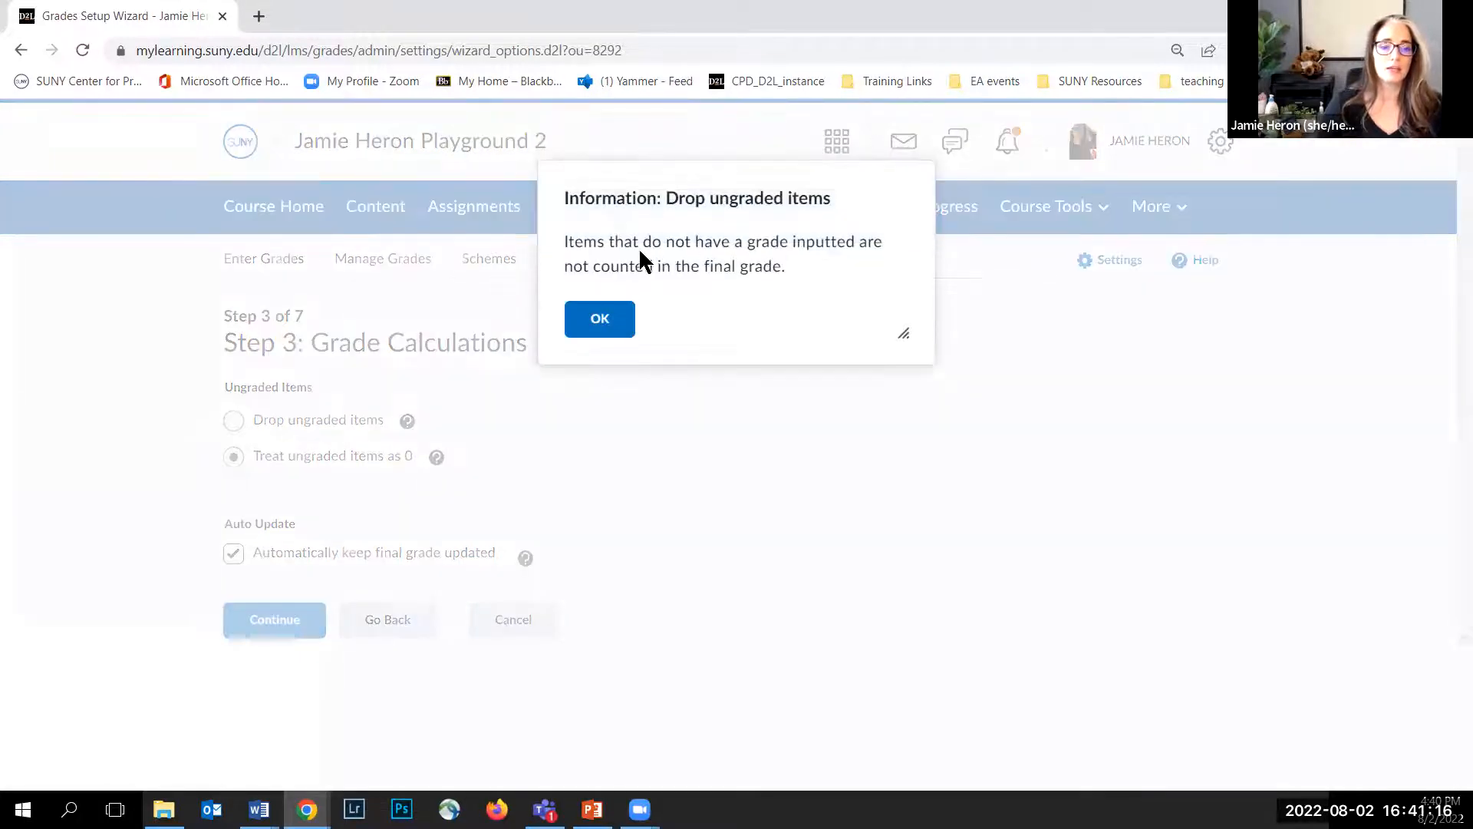
pyautogui.click(599, 328)
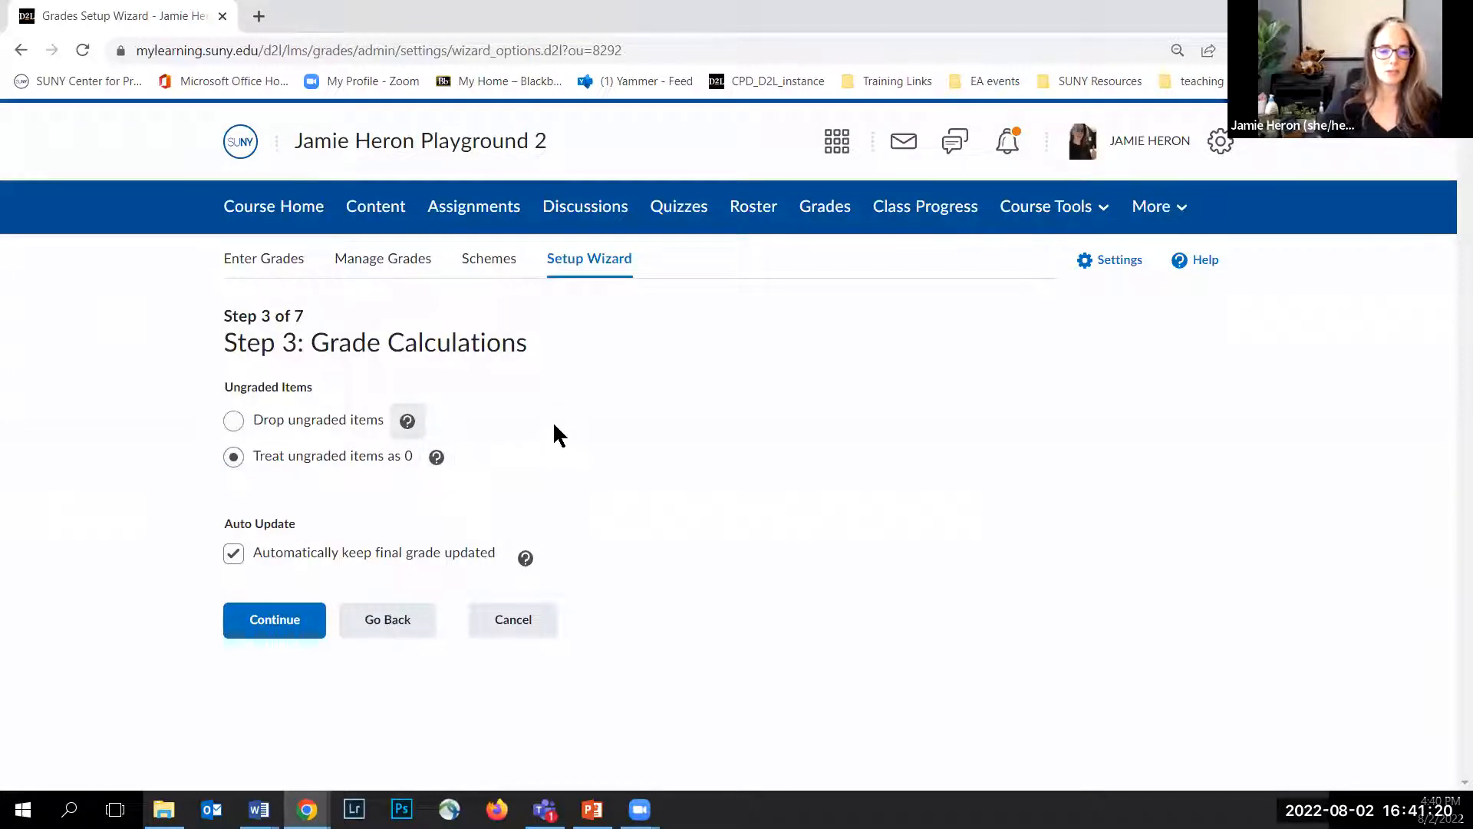
pyautogui.click(233, 419)
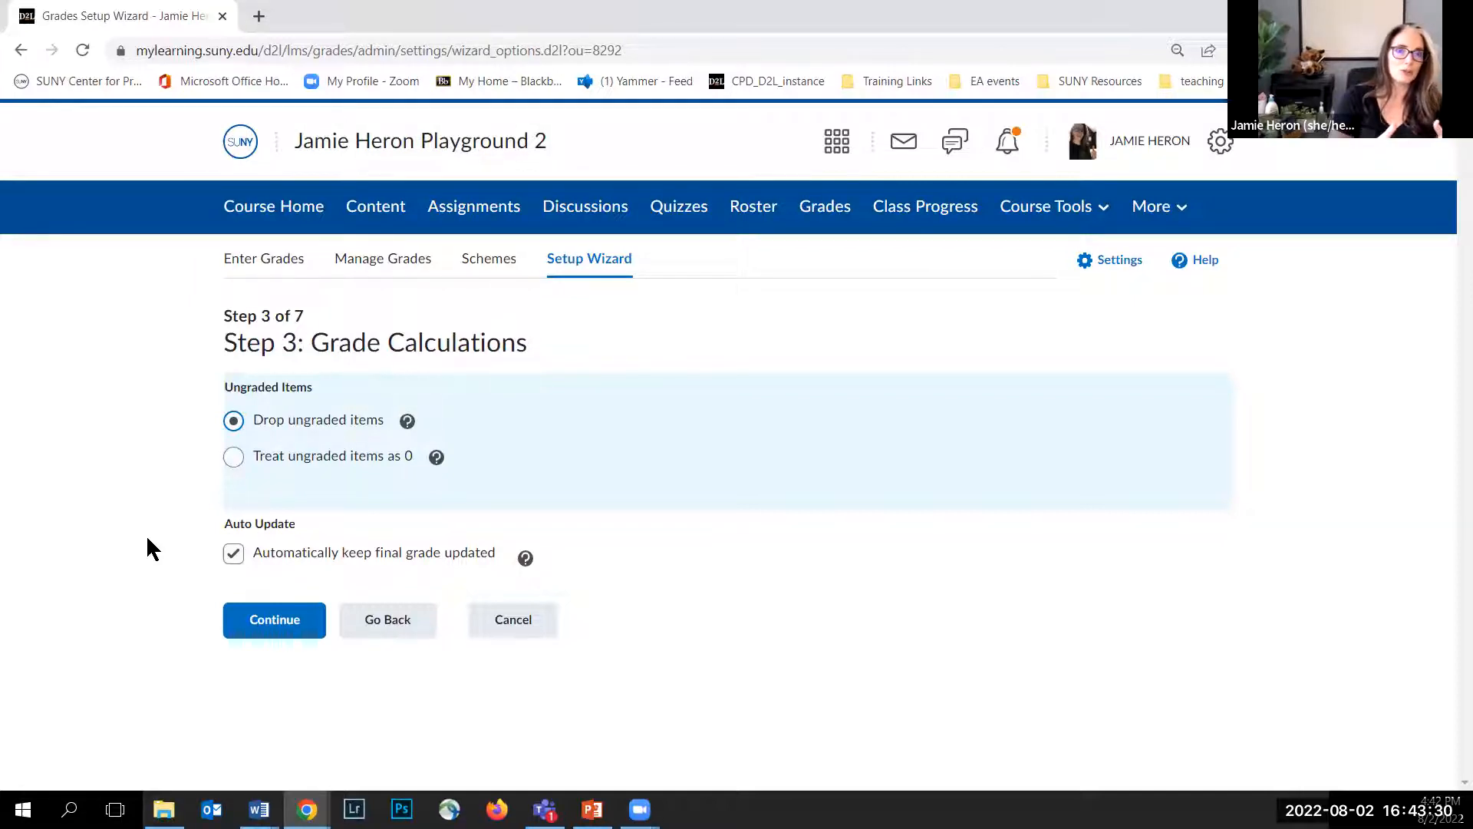
pyautogui.click(270, 460)
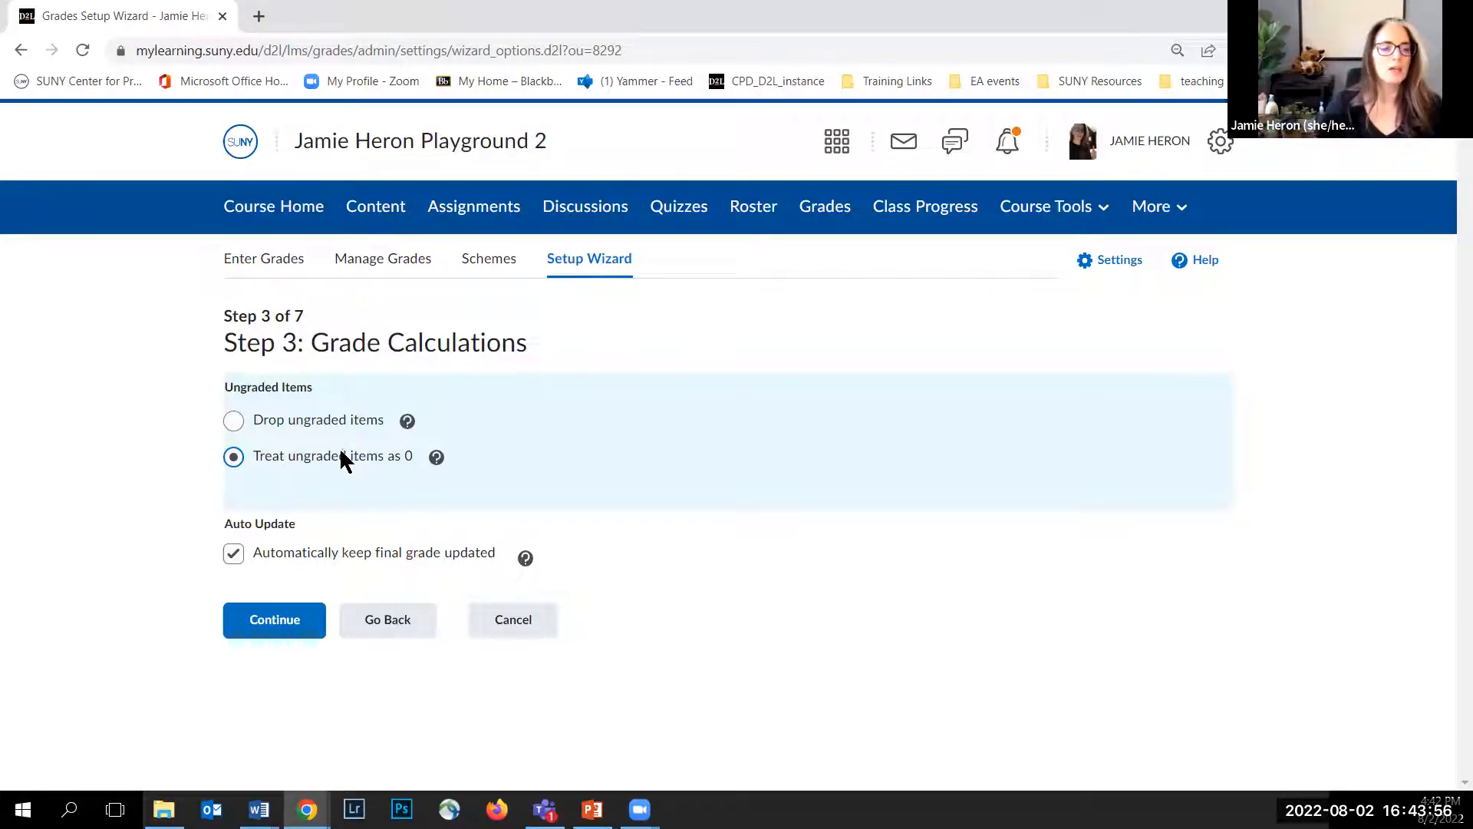
pyautogui.click(303, 424)
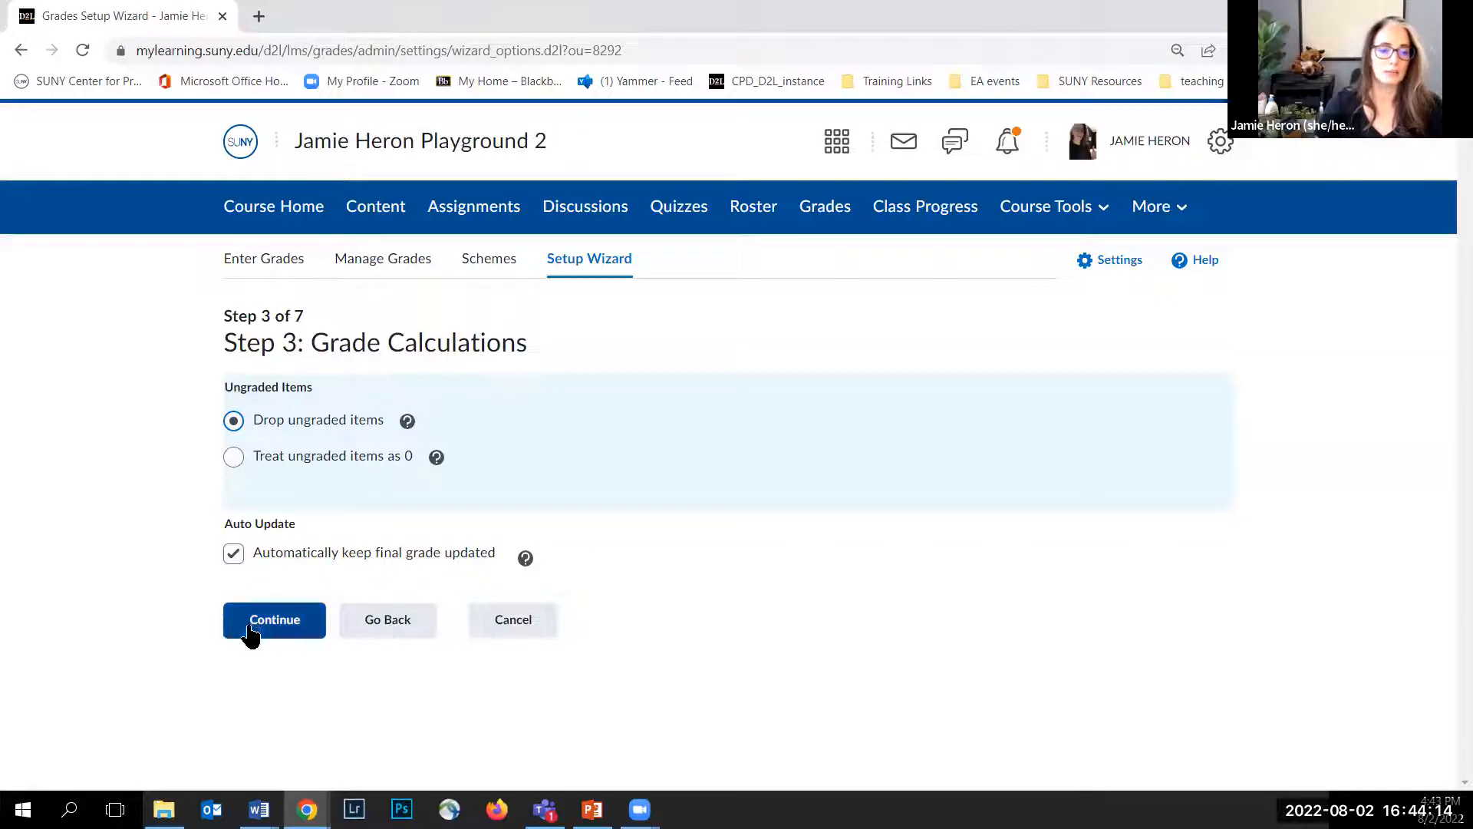
pyautogui.click(272, 632)
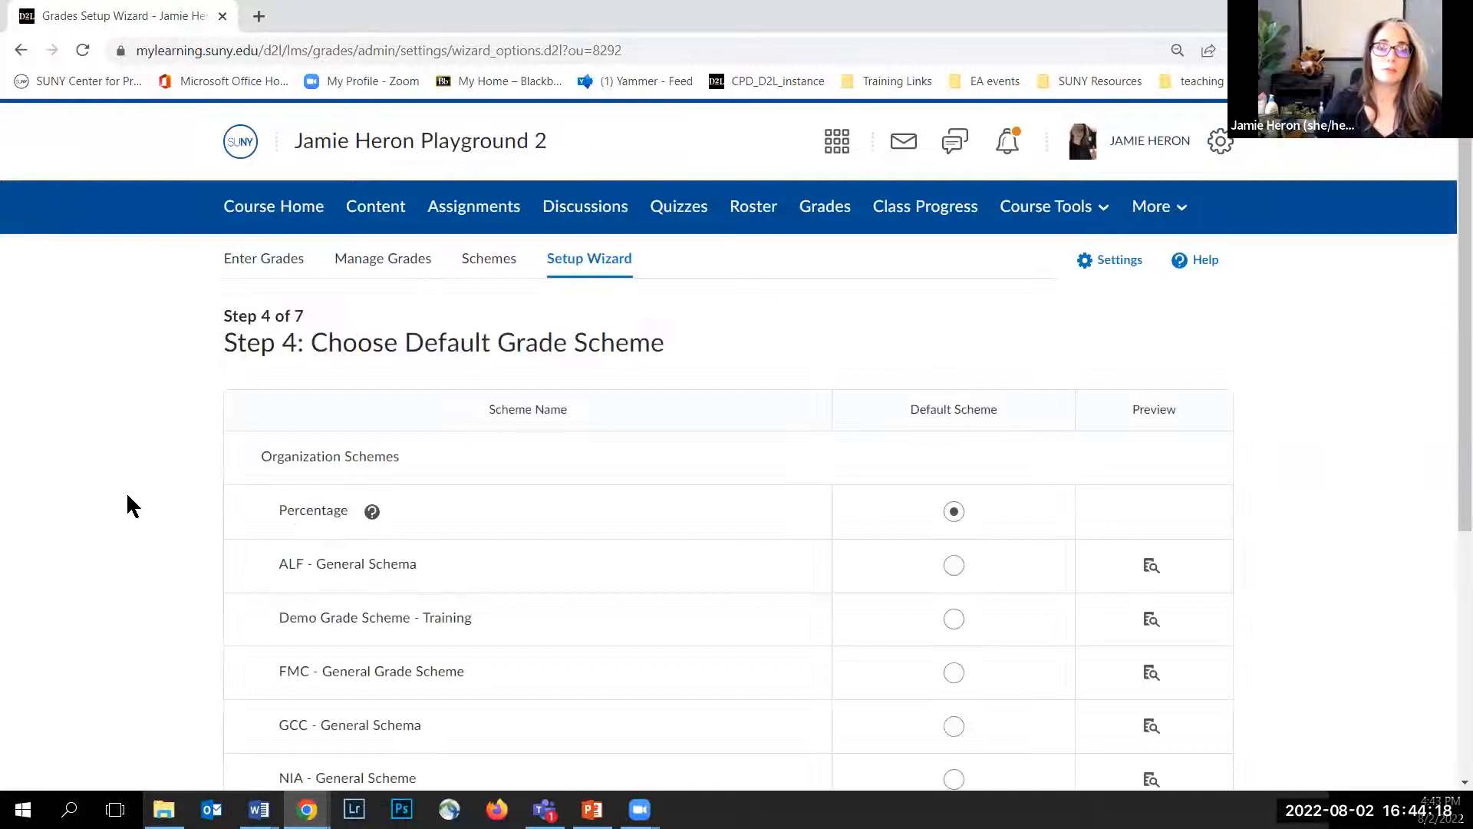
# Step: Keep Percentage as the default grade scheme and continue
pyautogui.scroll(-3, 102, 503)
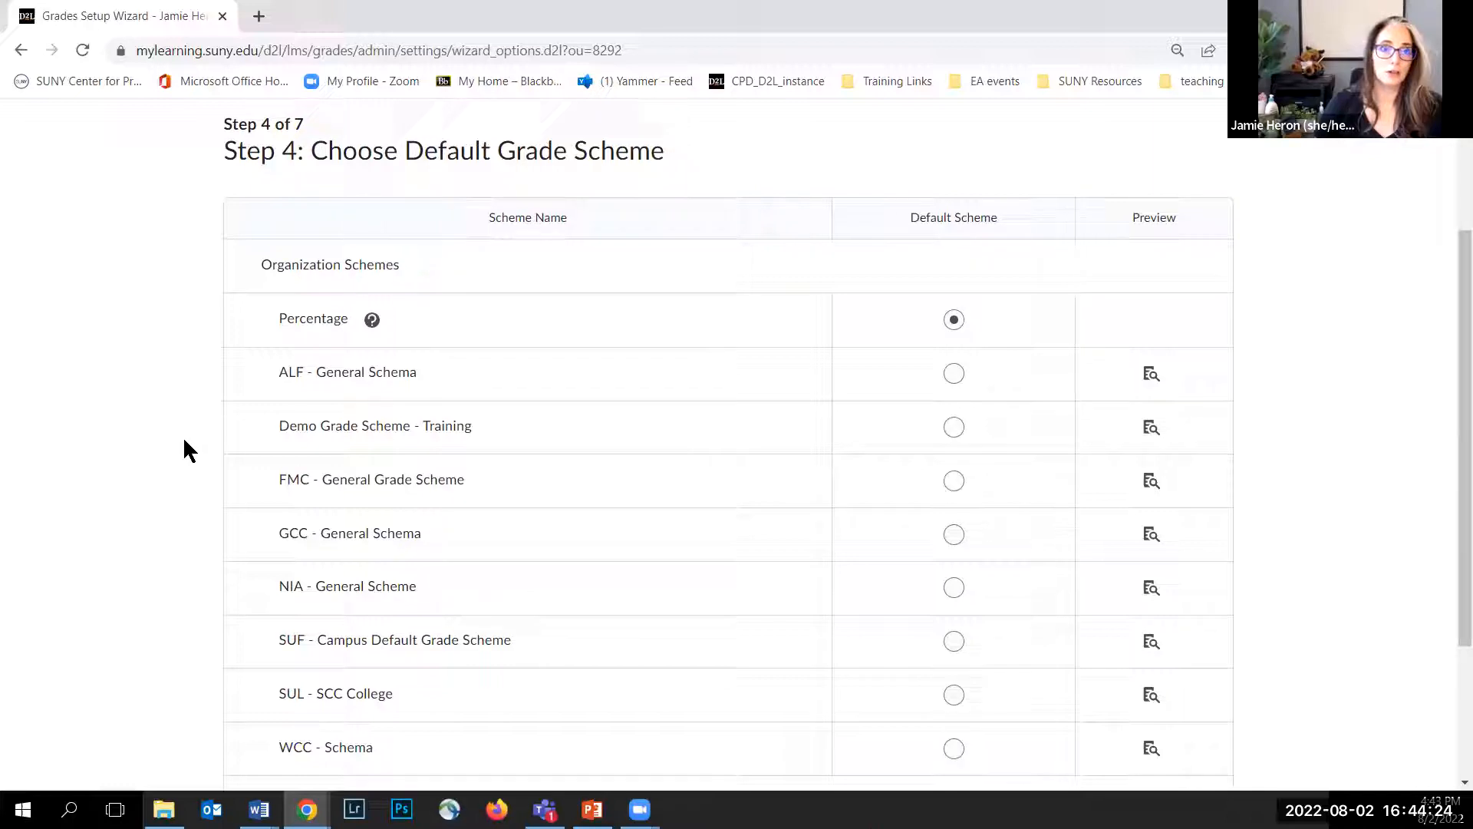
pyautogui.scroll(-1, 264, 346)
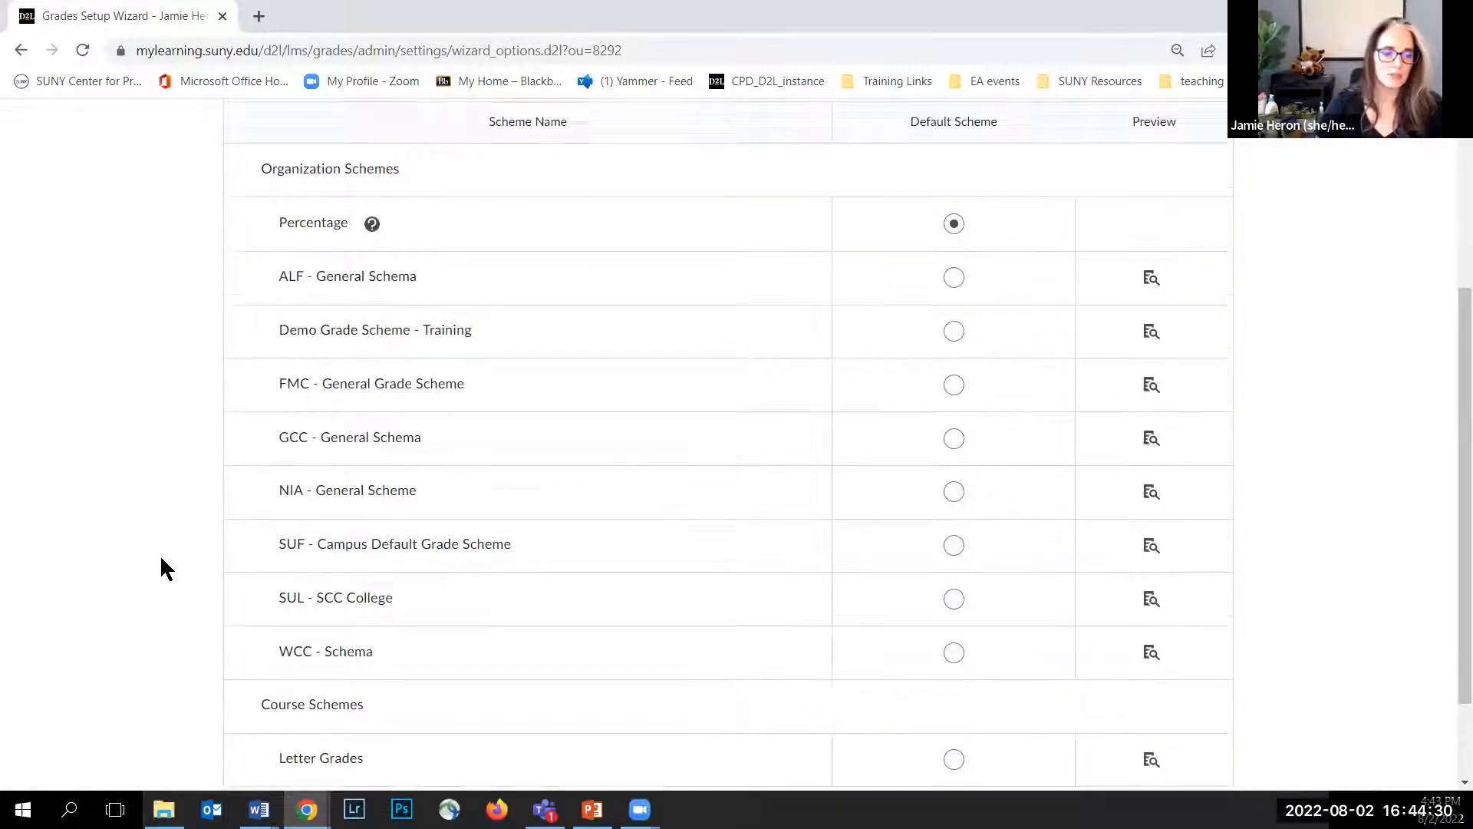
pyautogui.scroll(-2, 160, 560)
pyautogui.scroll(3, 155, 535)
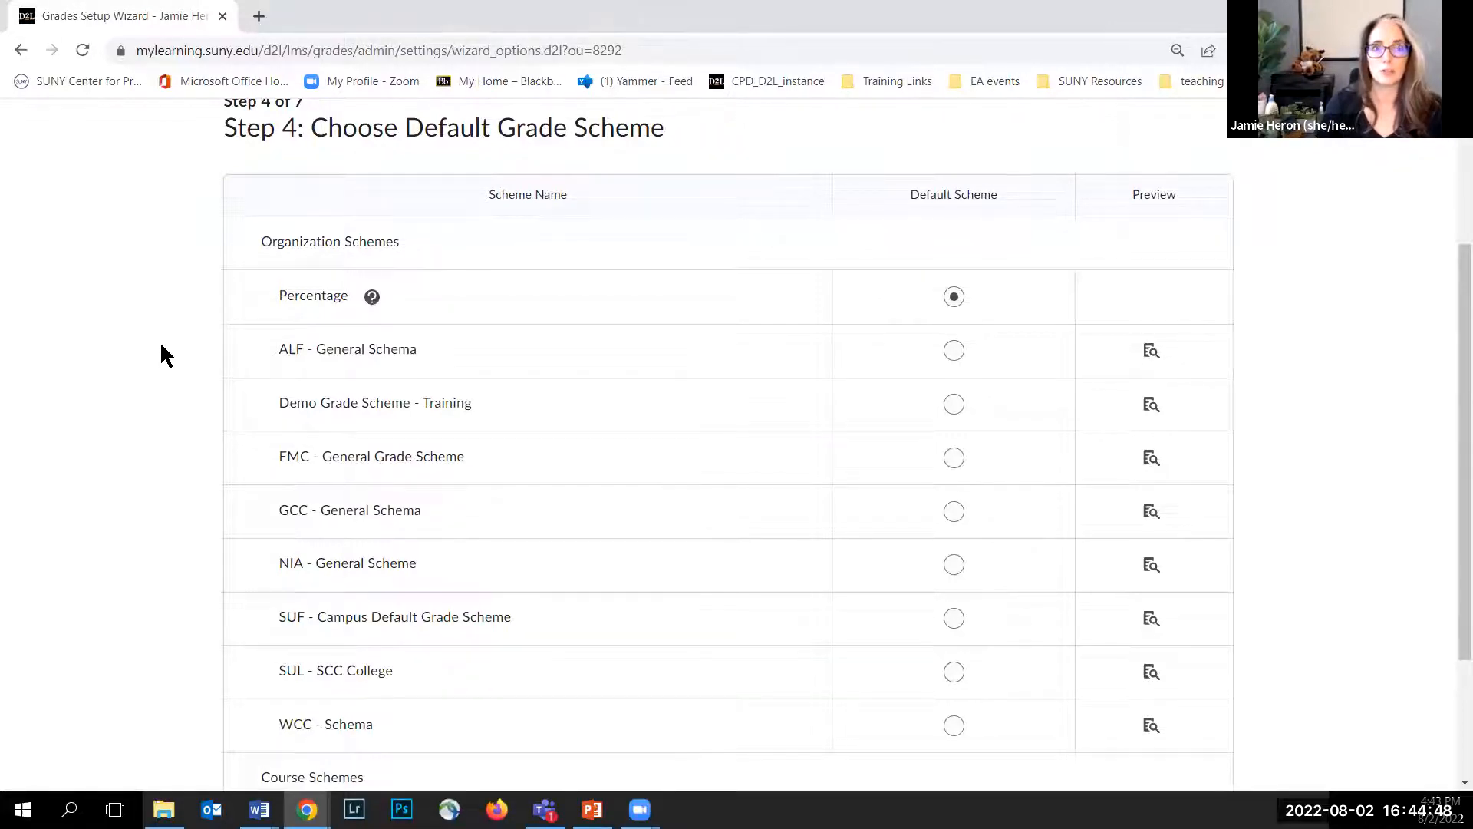
pyautogui.scroll(-3, 160, 341)
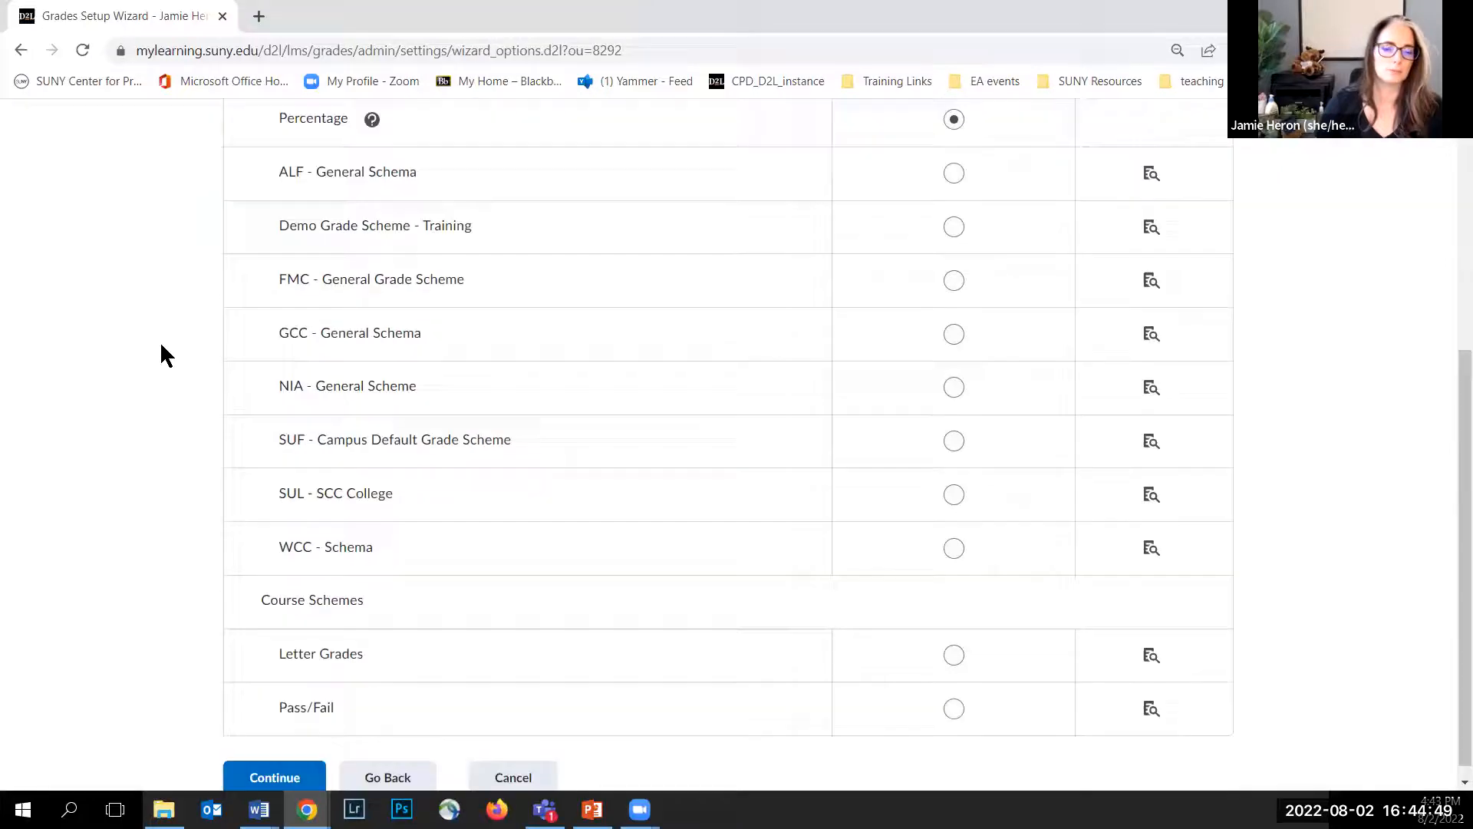
pyautogui.click(274, 764)
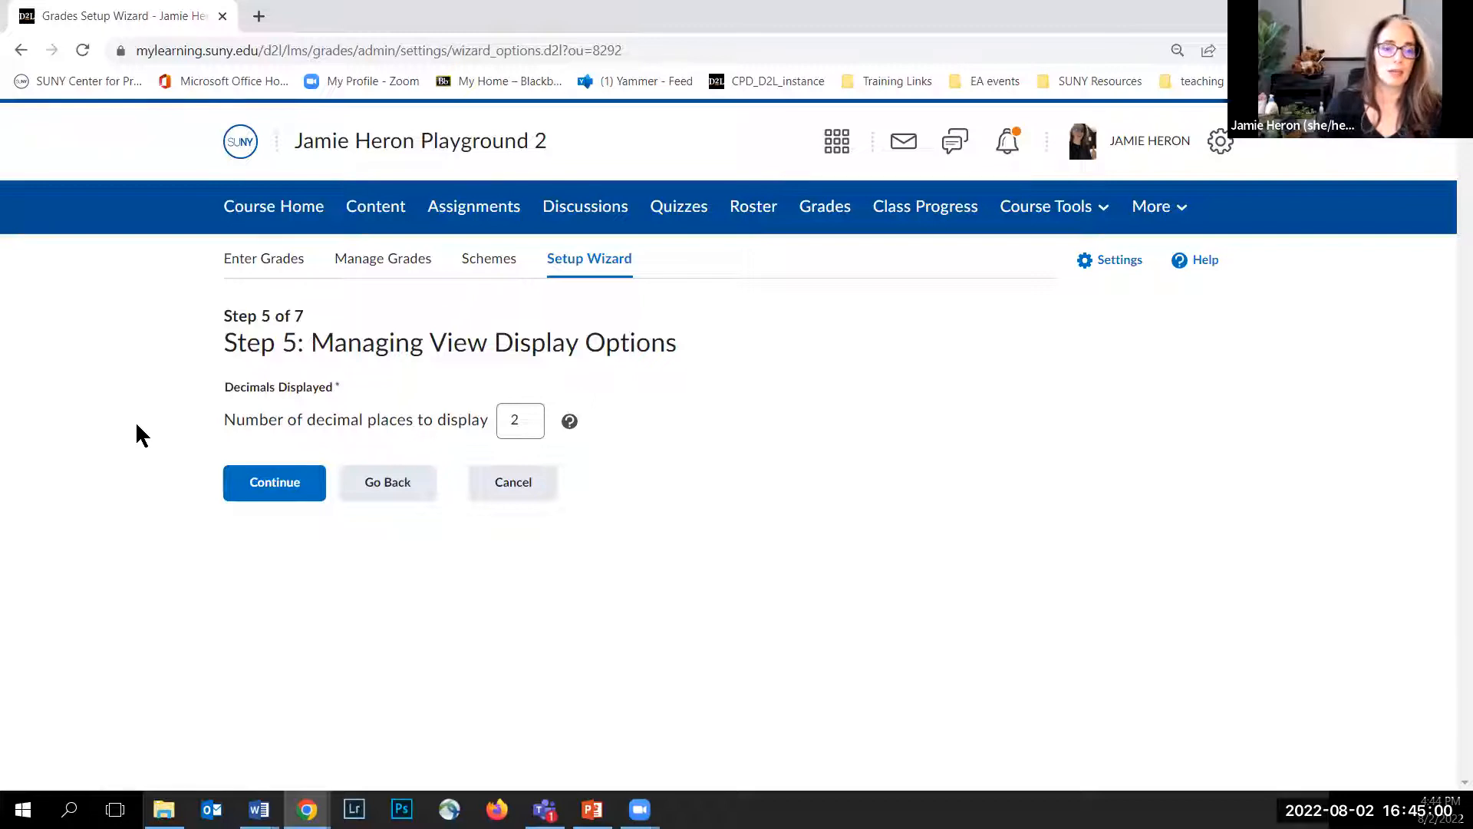
# Step: Keep 2 decimal places for the managing and student view display options and continue past both pages
pyautogui.click(527, 418)
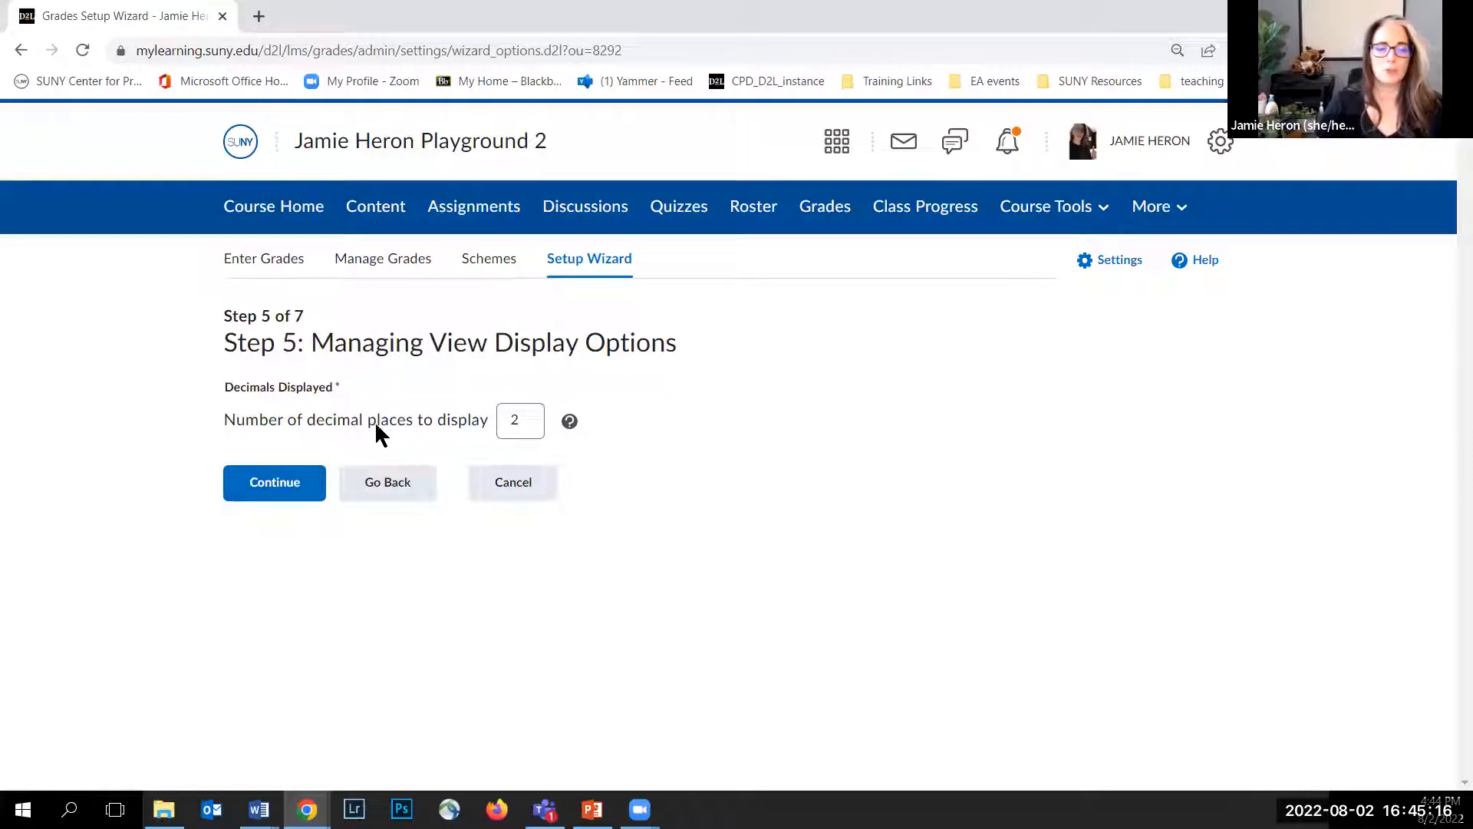
pyautogui.click(263, 498)
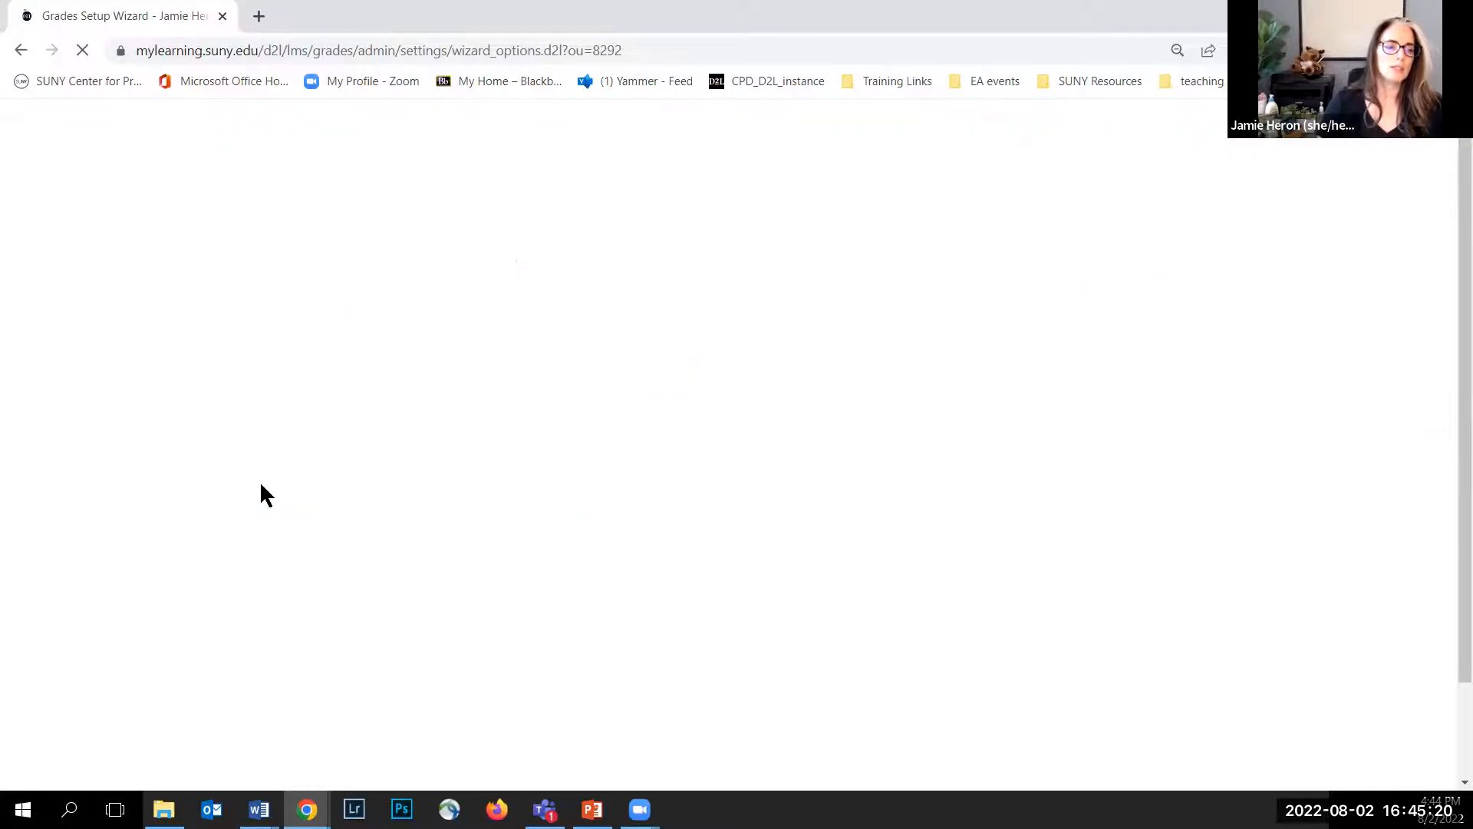
pyautogui.scroll(-1, 103, 451)
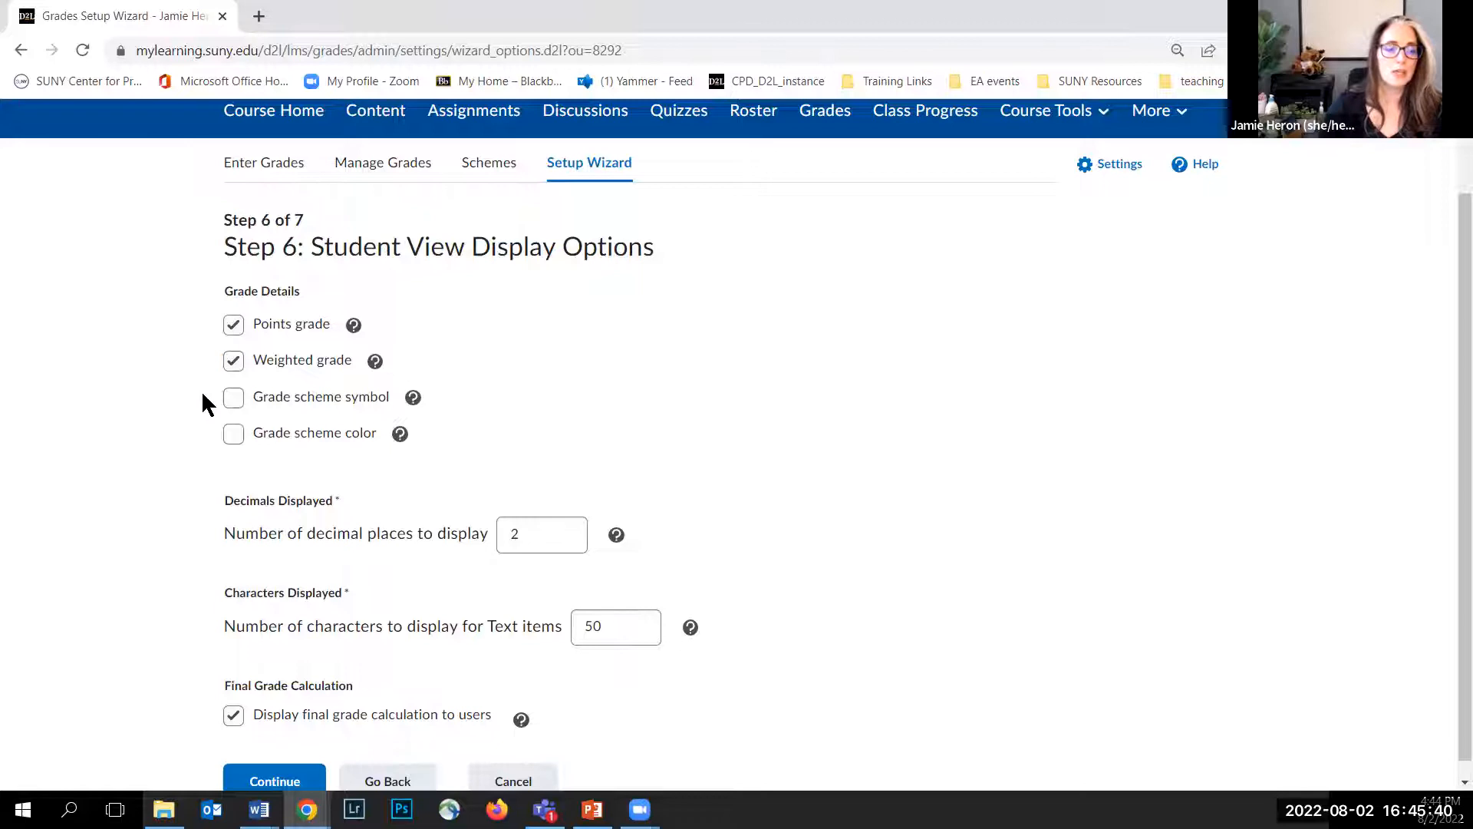
pyautogui.scroll(-1, 201, 404)
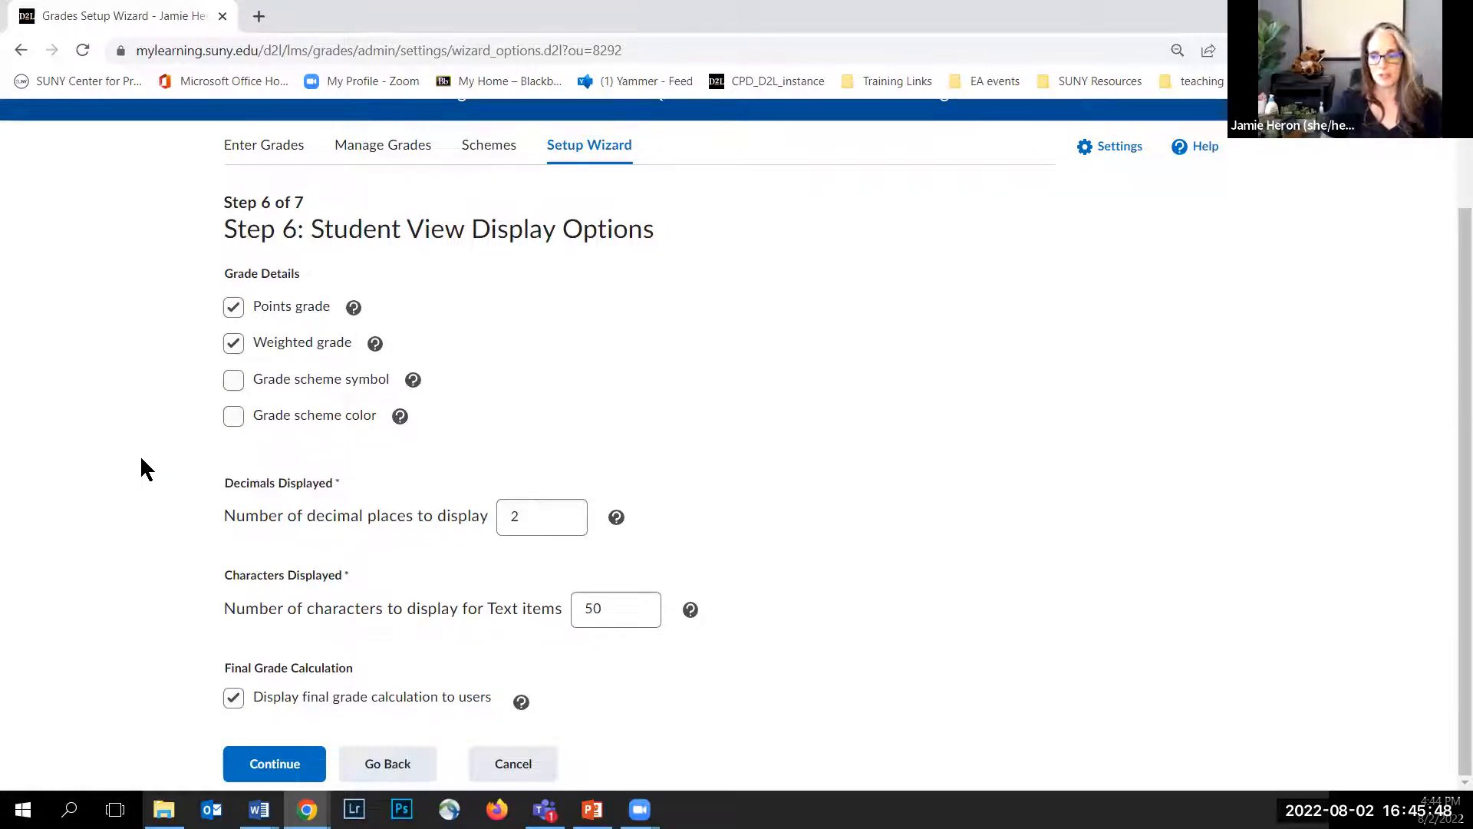
pyautogui.click(539, 518)
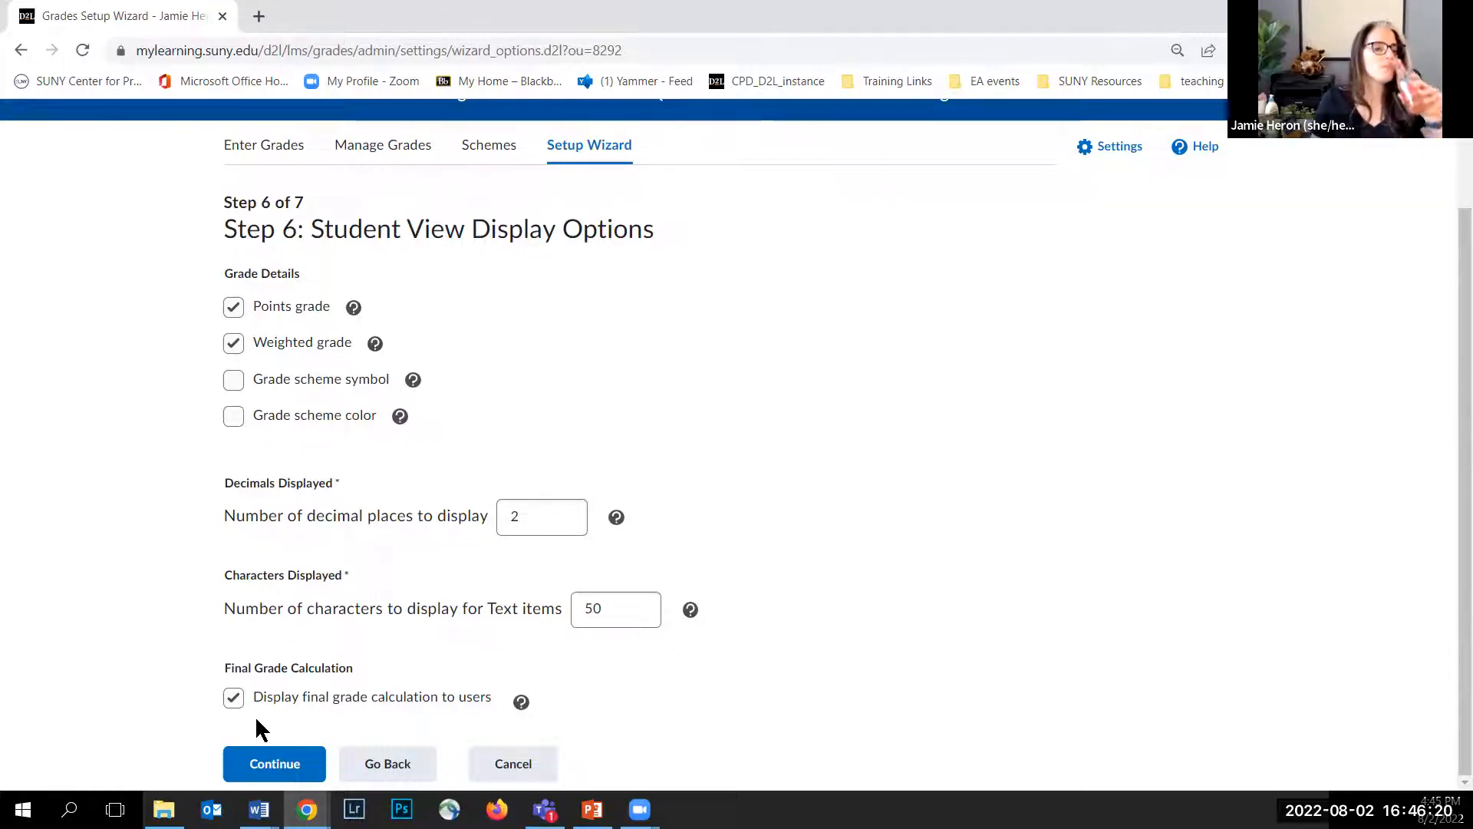
pyautogui.click(284, 765)
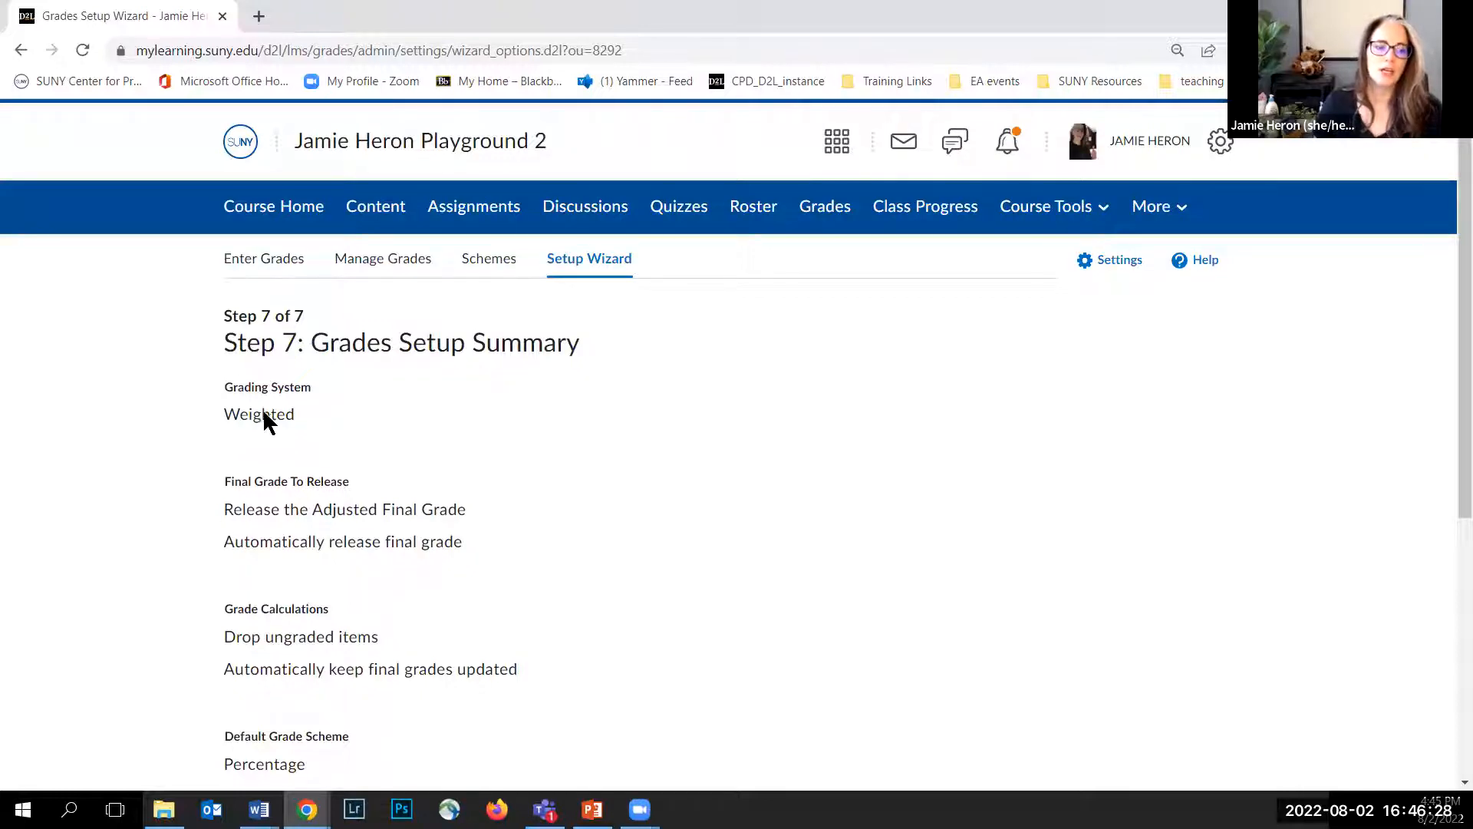
# Step: Review the grades setup summary and finish the wizard
pyautogui.scroll(-1, 290, 409)
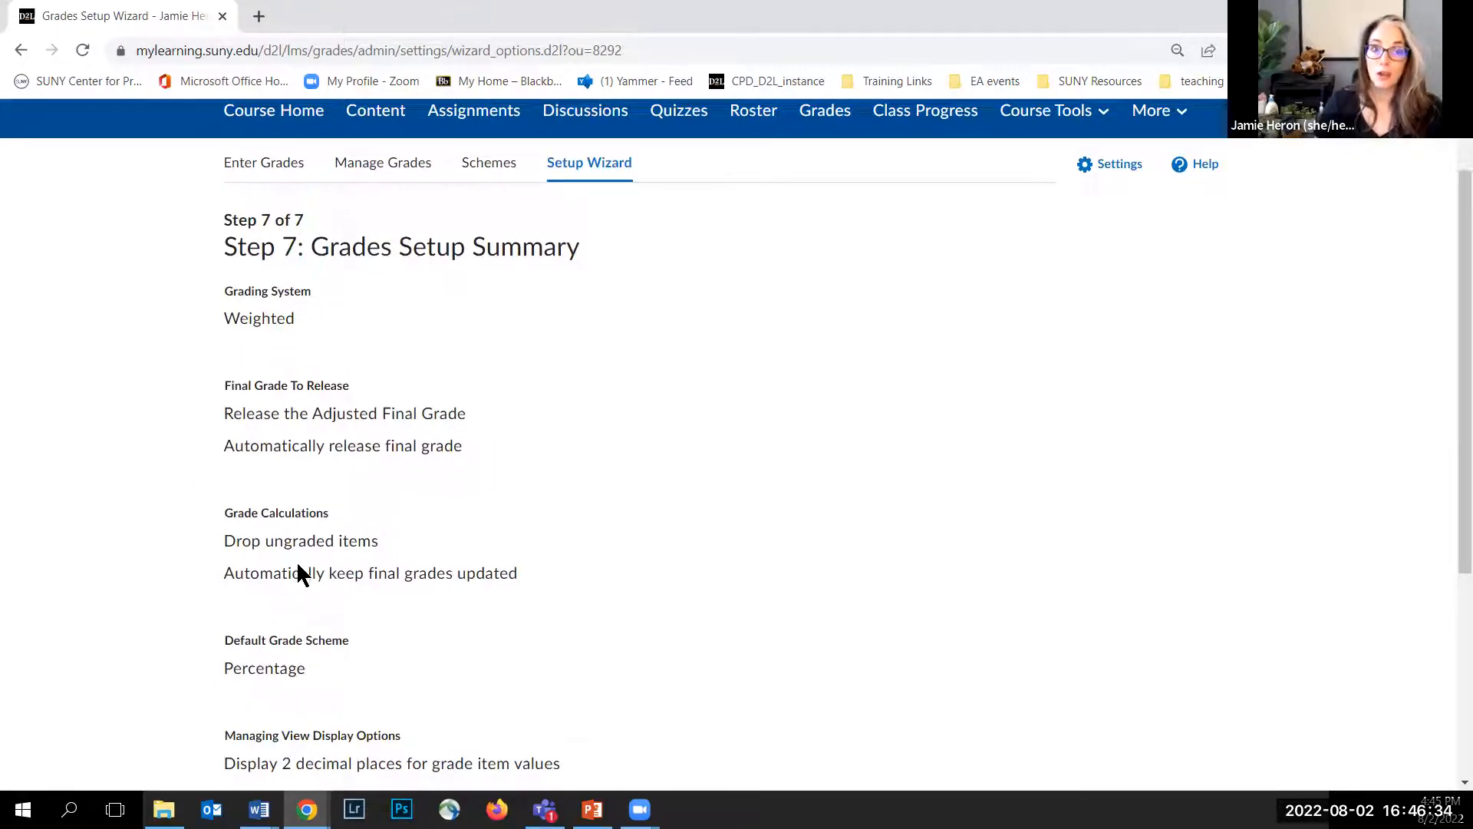
pyautogui.scroll(-4, 276, 579)
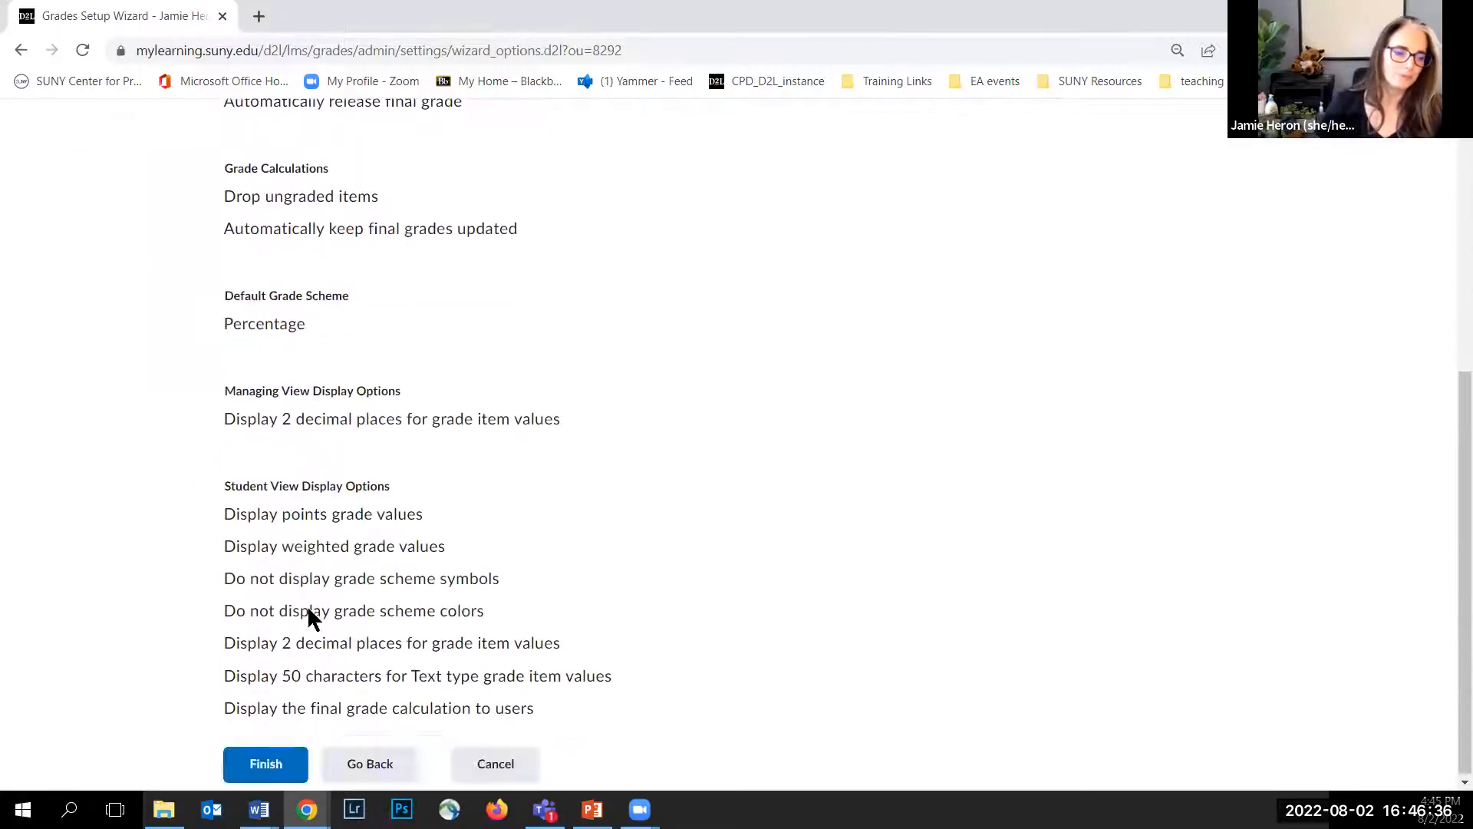
pyautogui.click(267, 762)
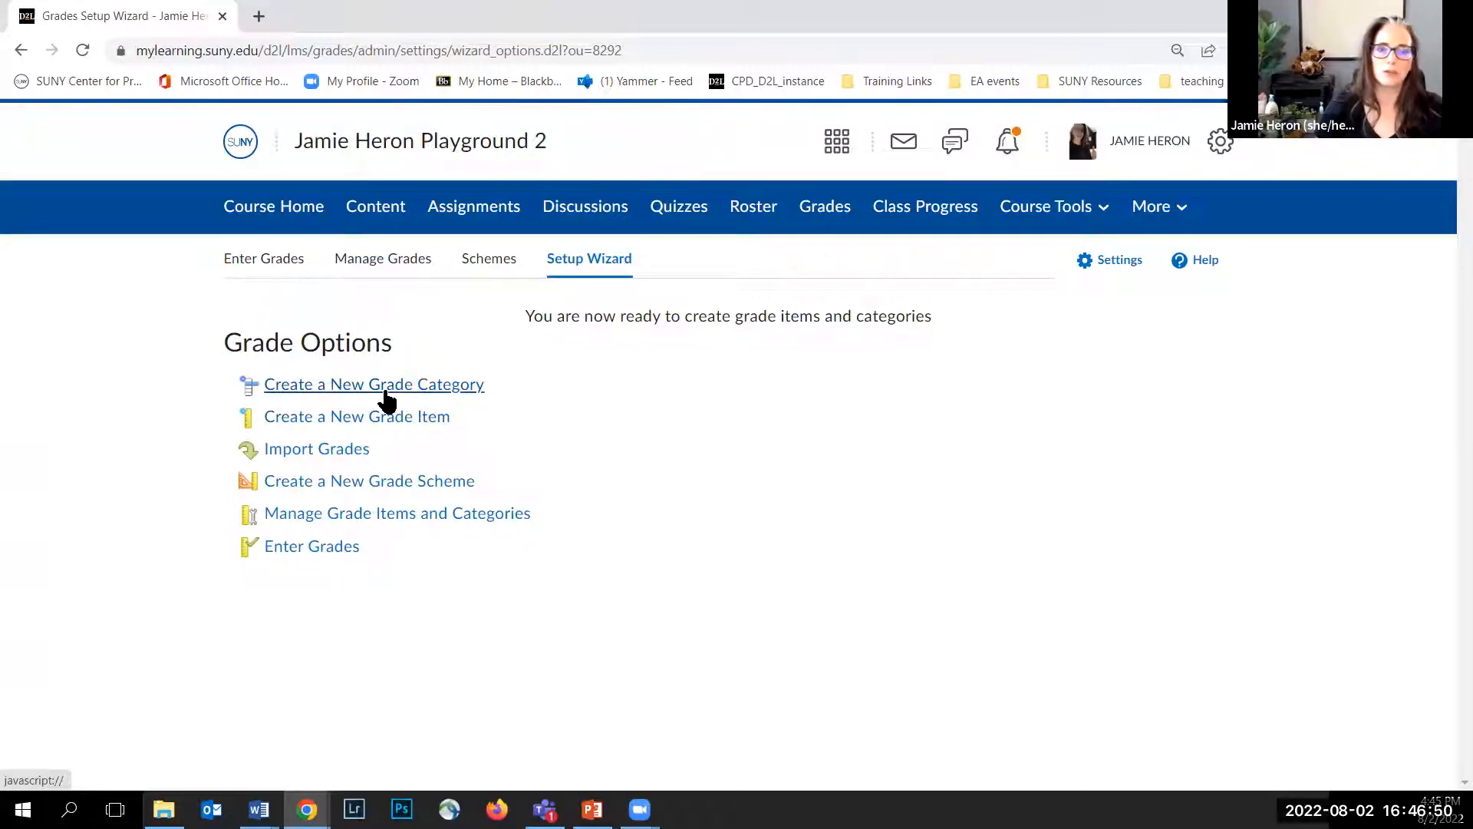
# Step: Create a new grade category named Discussions
pyautogui.click(385, 393)
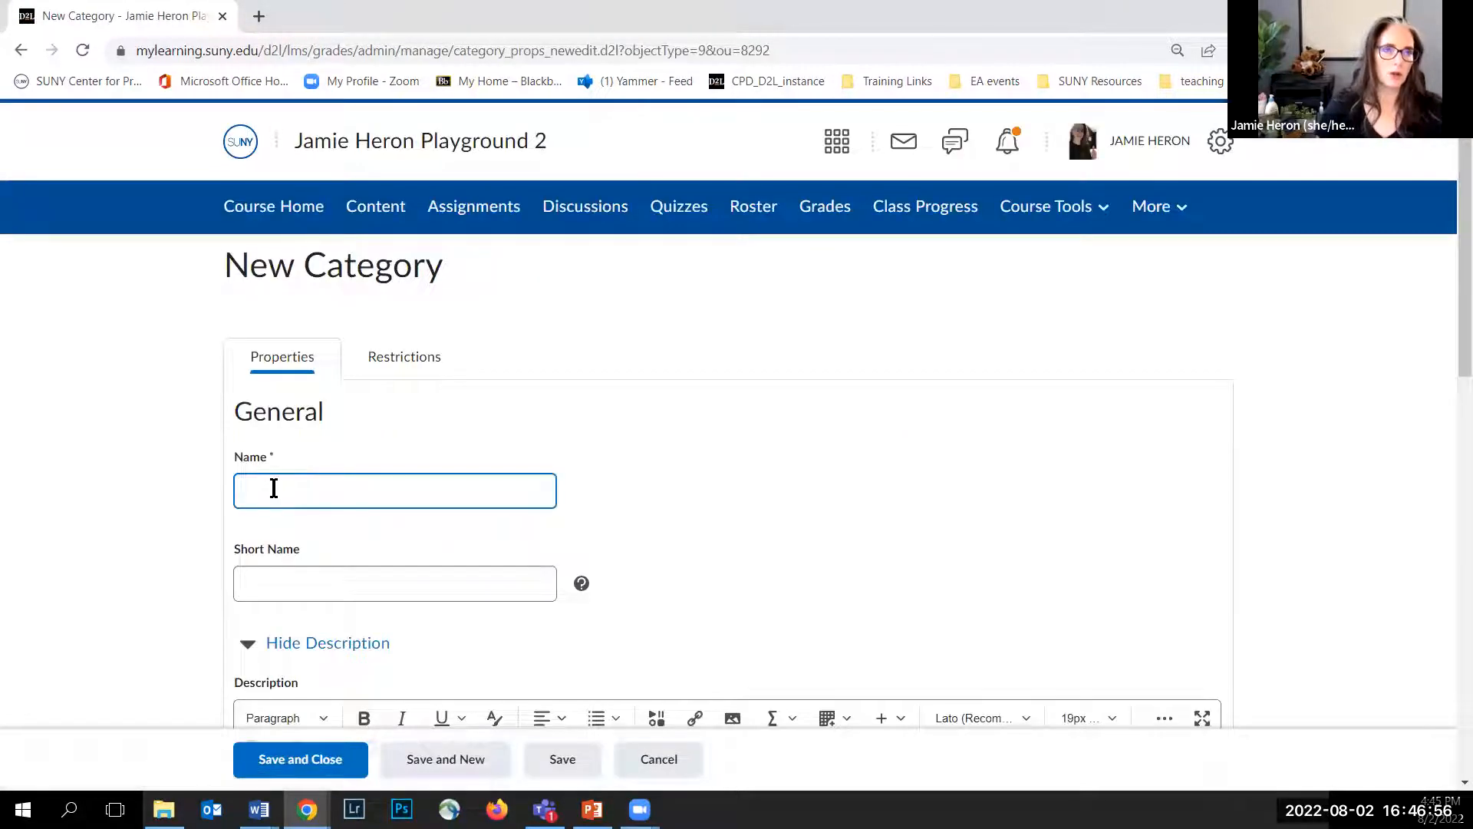
pyautogui.write('Discussions')
pyautogui.scroll(-4, 266, 516)
pyautogui.click(265, 289)
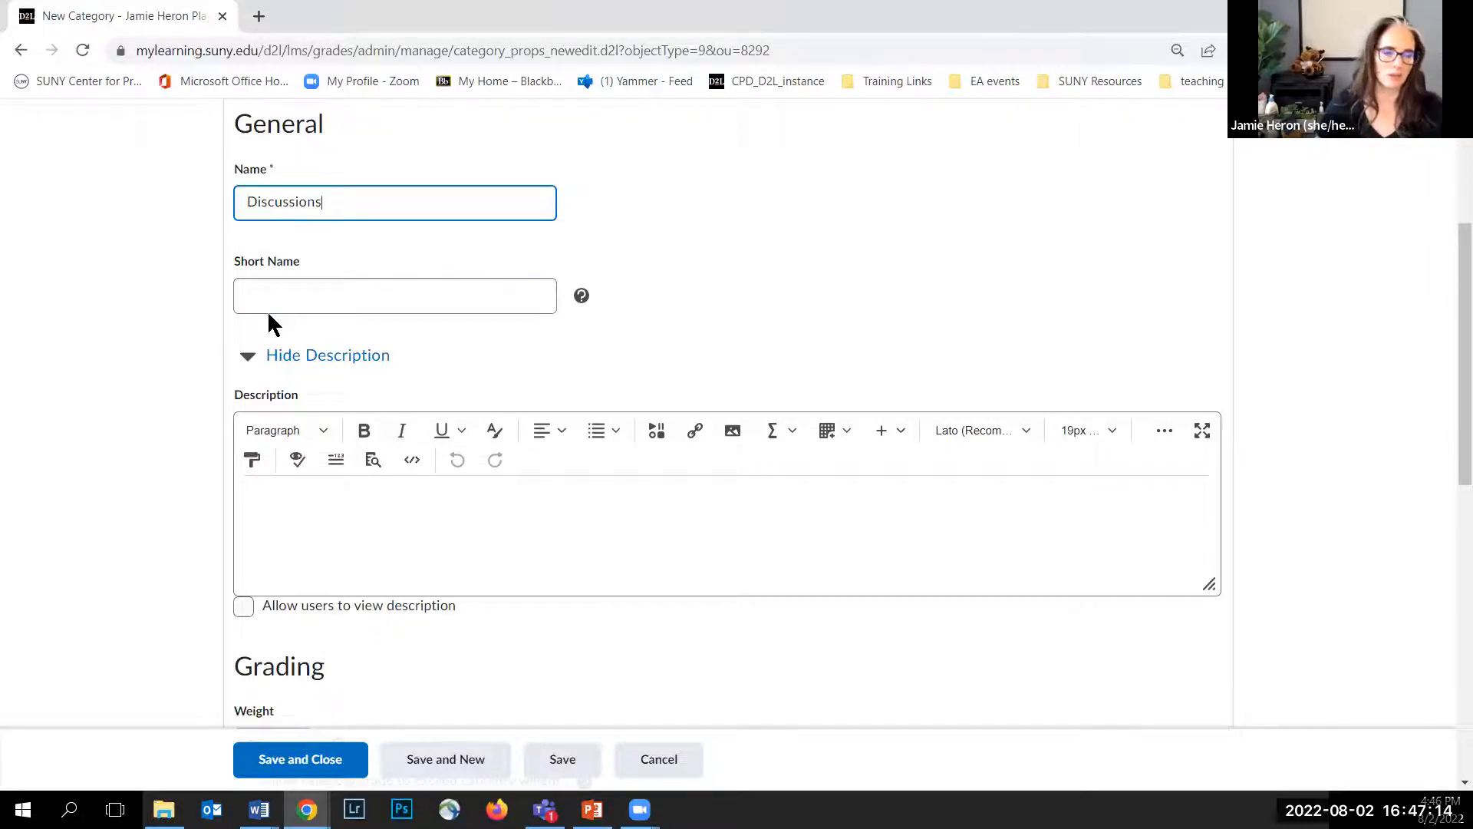
# Step: Set the Discussions category weight to 40 and allow the category grade to exceed its weight
pyautogui.scroll(-1, 209, 434)
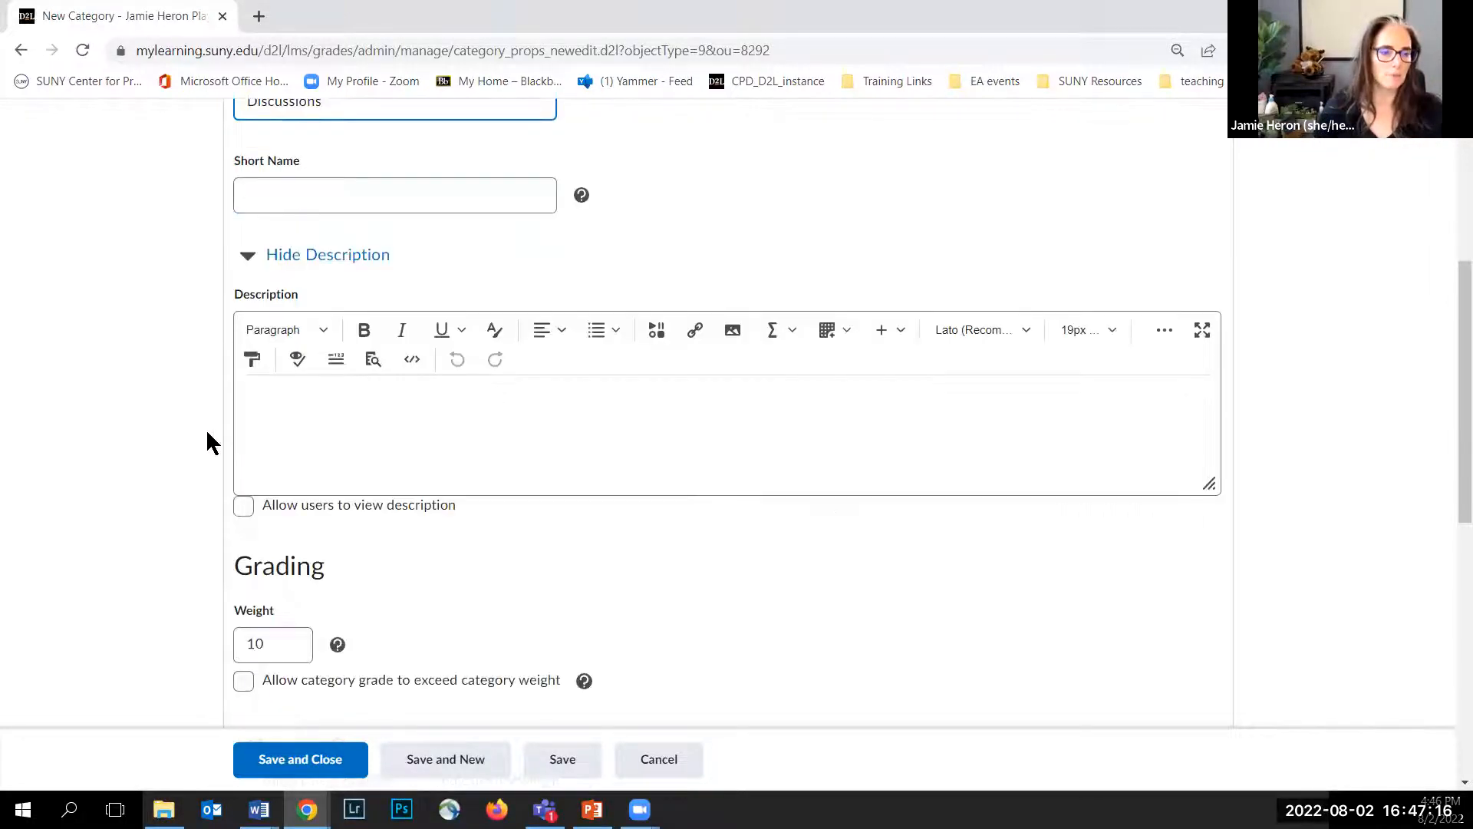
pyautogui.scroll(-1, 208, 443)
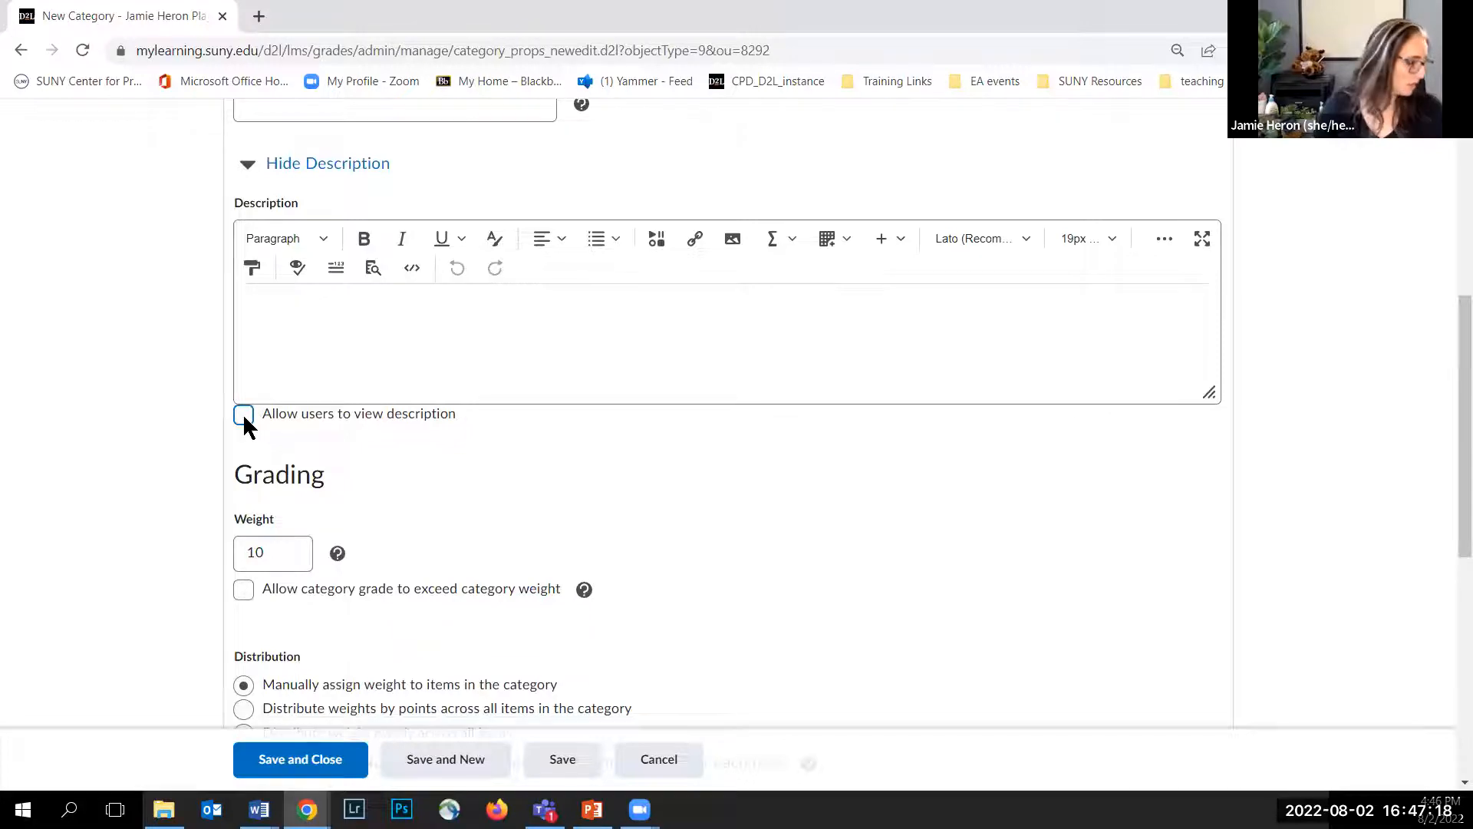
pyautogui.scroll(-2, 230, 421)
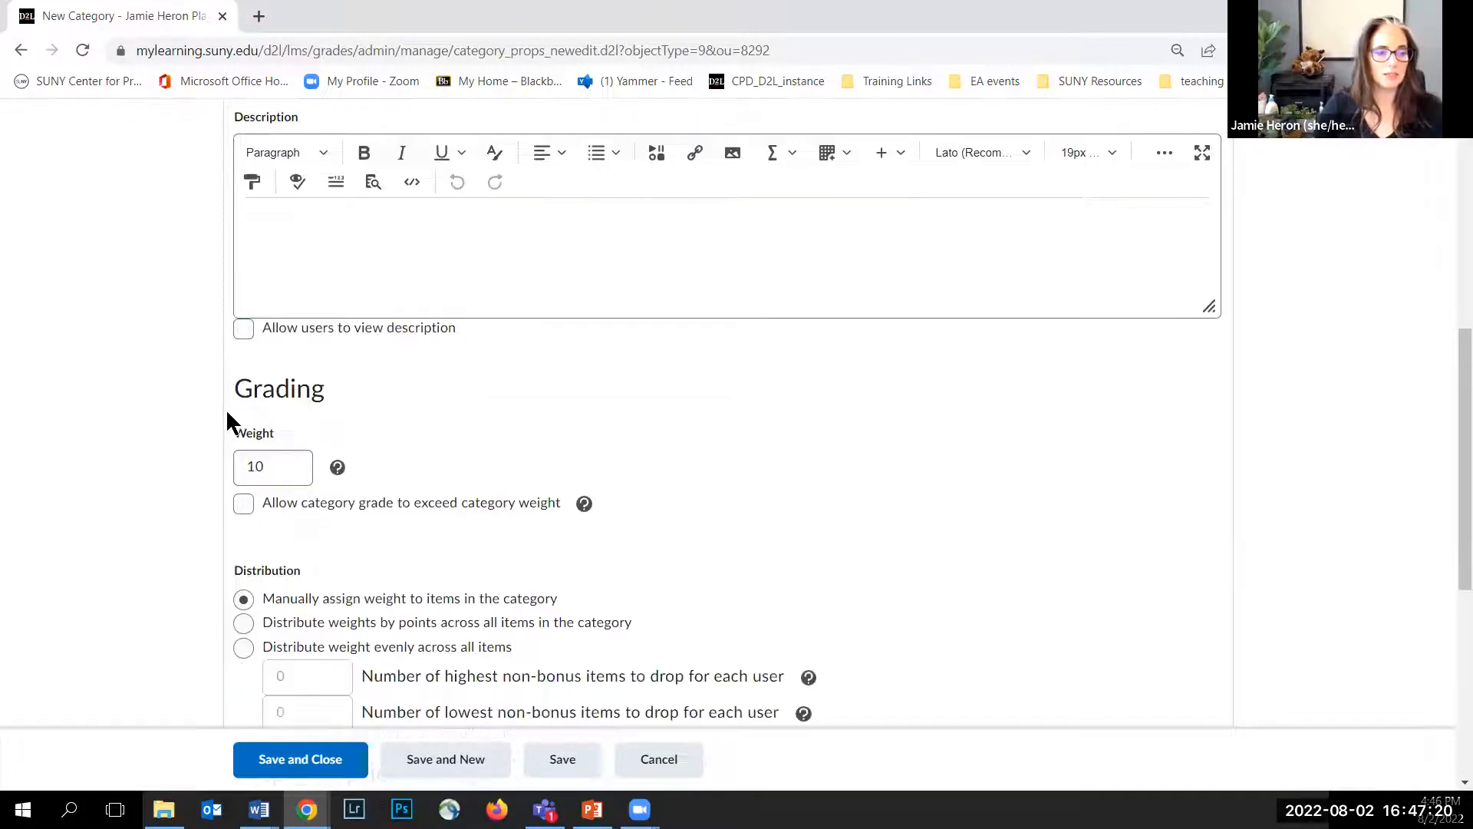
pyautogui.click(276, 362)
pyautogui.doubleClick(242, 361)
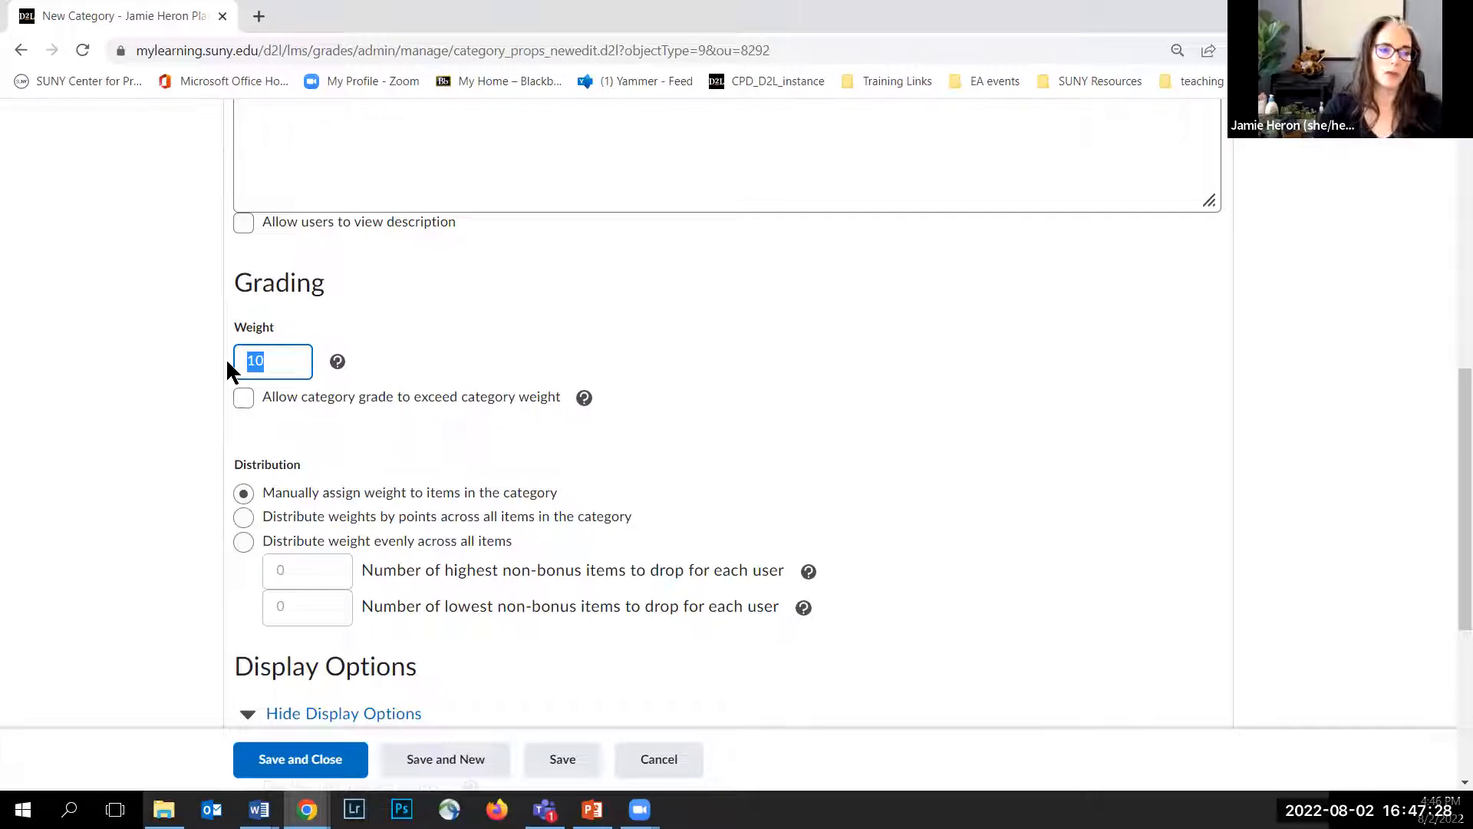
pyautogui.write('0')
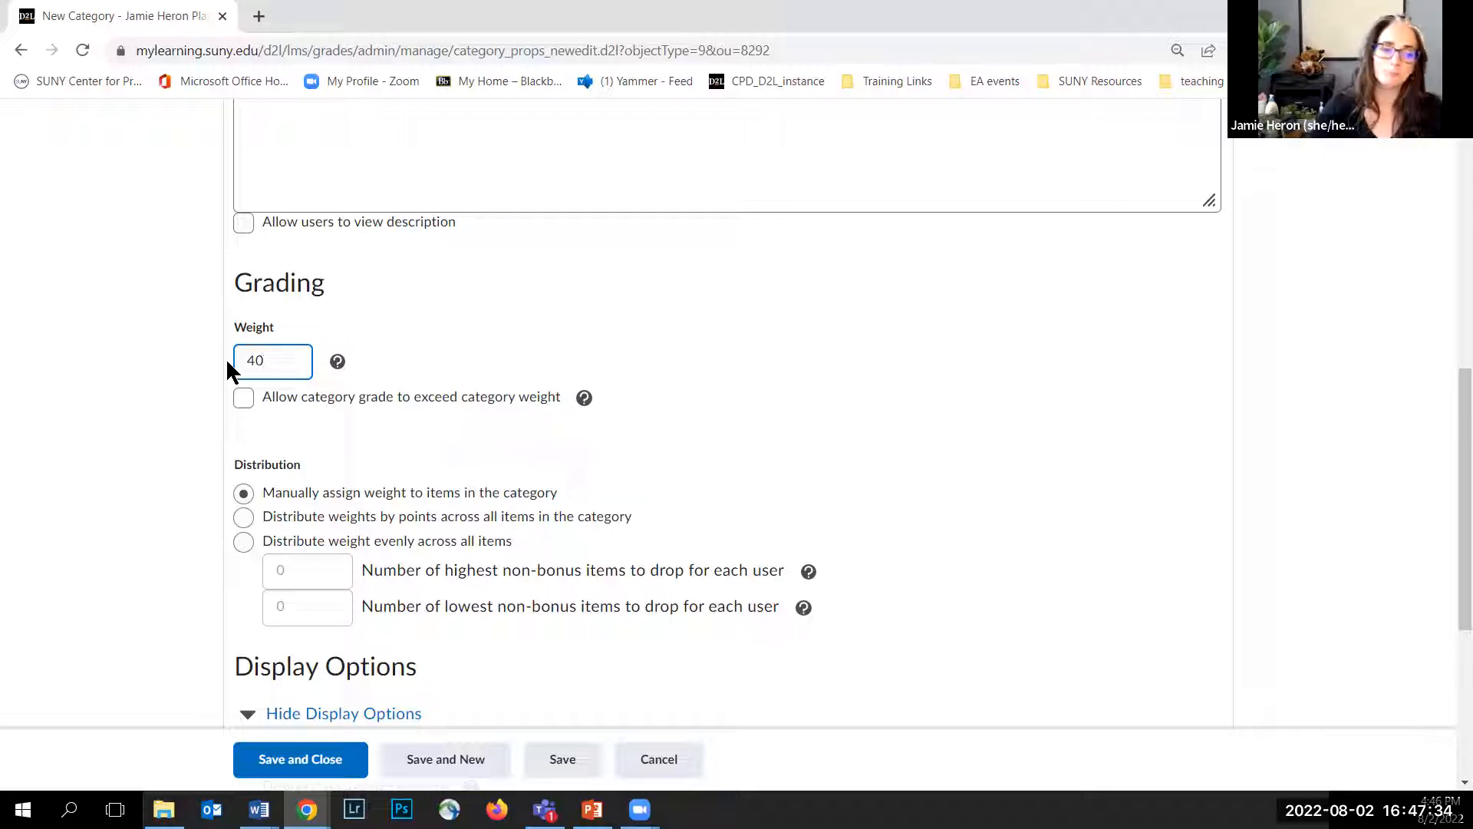
pyautogui.click(245, 407)
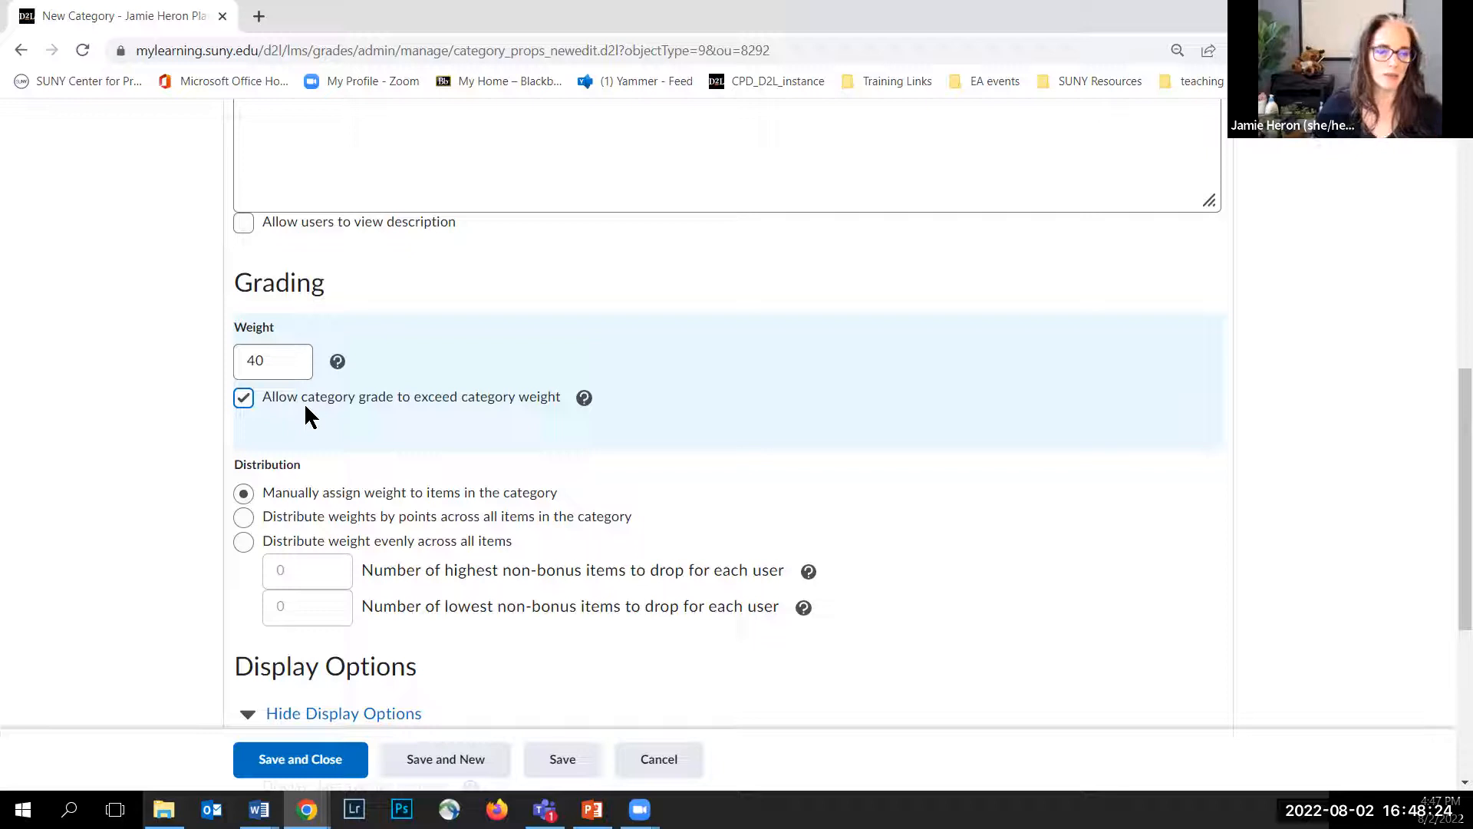
# Step: Set the Discussions category to distribute weight evenly across all items
pyautogui.scroll(-3, 200, 434)
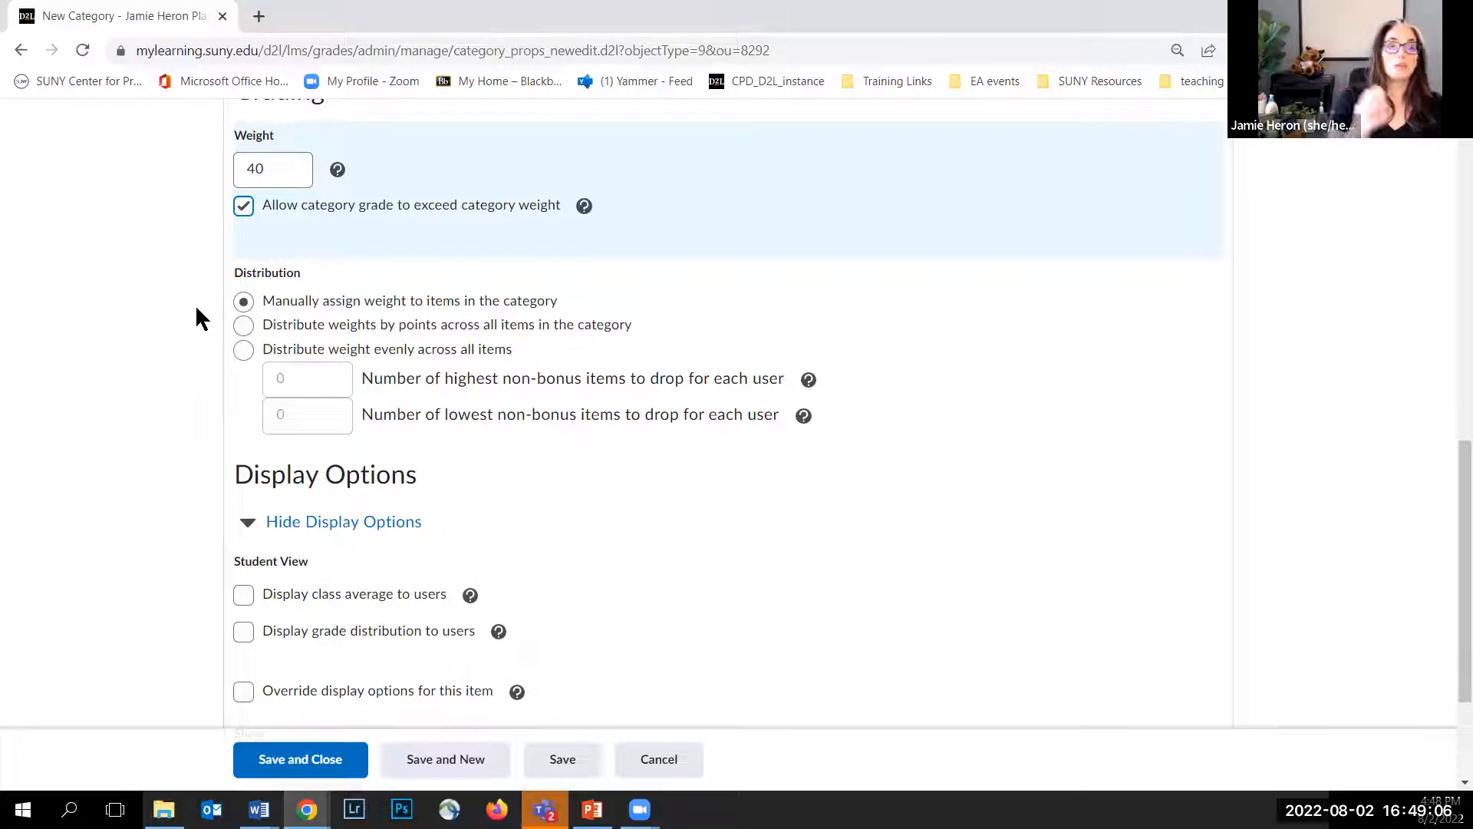
pyautogui.click(244, 326)
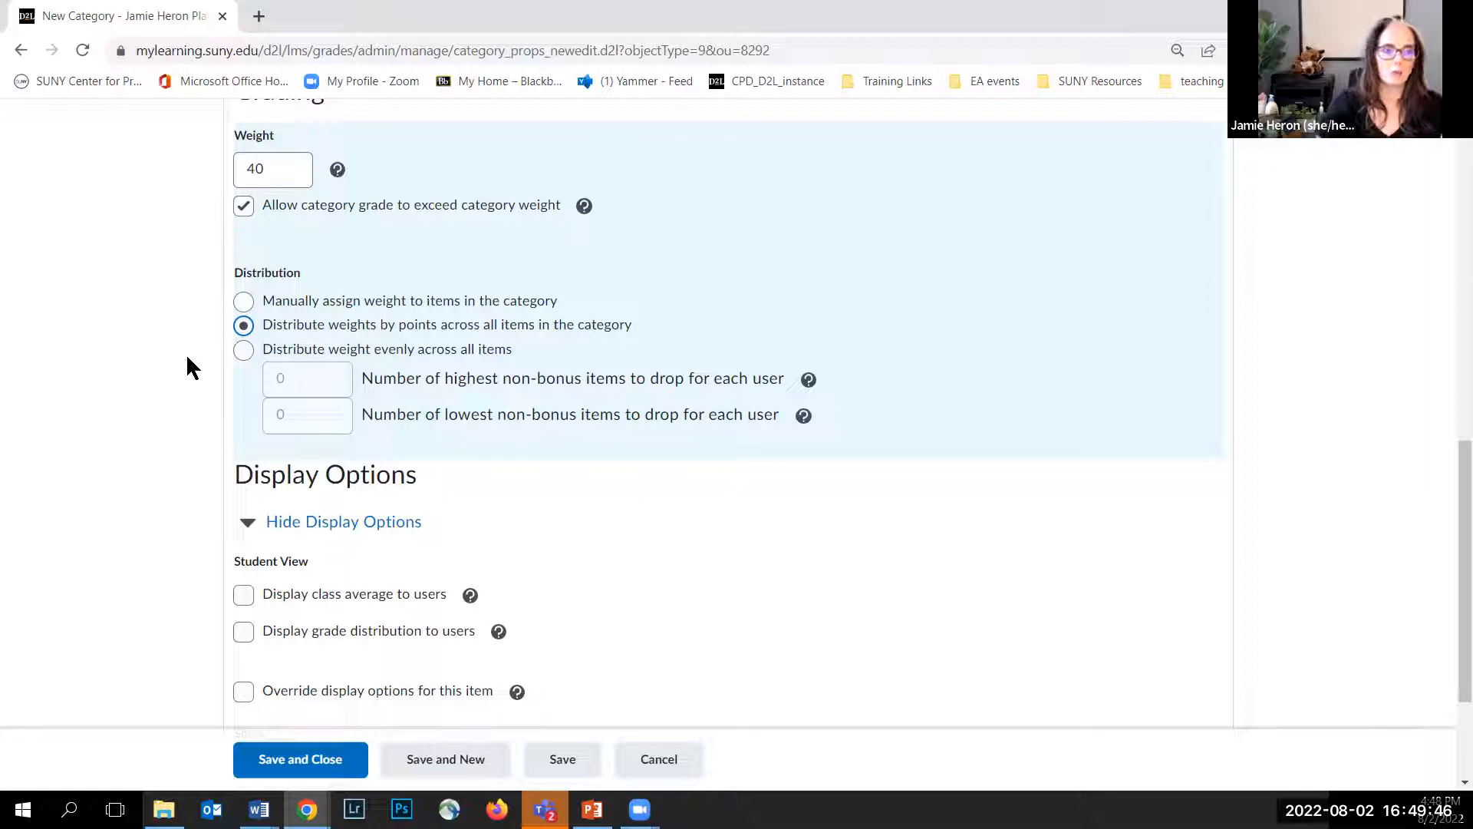
pyautogui.click(244, 350)
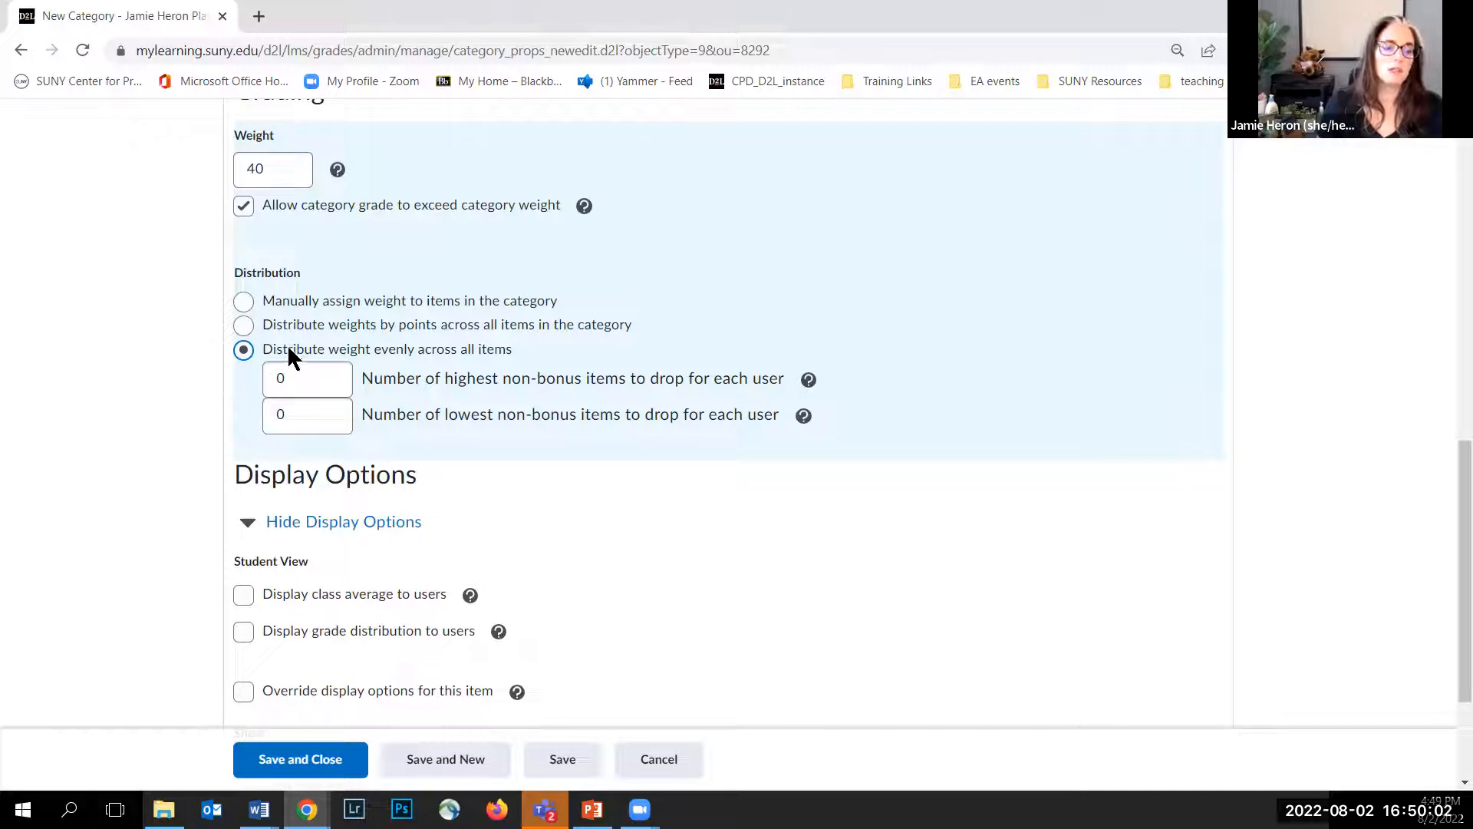
# Step: Drop 1 lowest non-bonus item per user, then save the Discussions category and start a new one
pyautogui.click(274, 417)
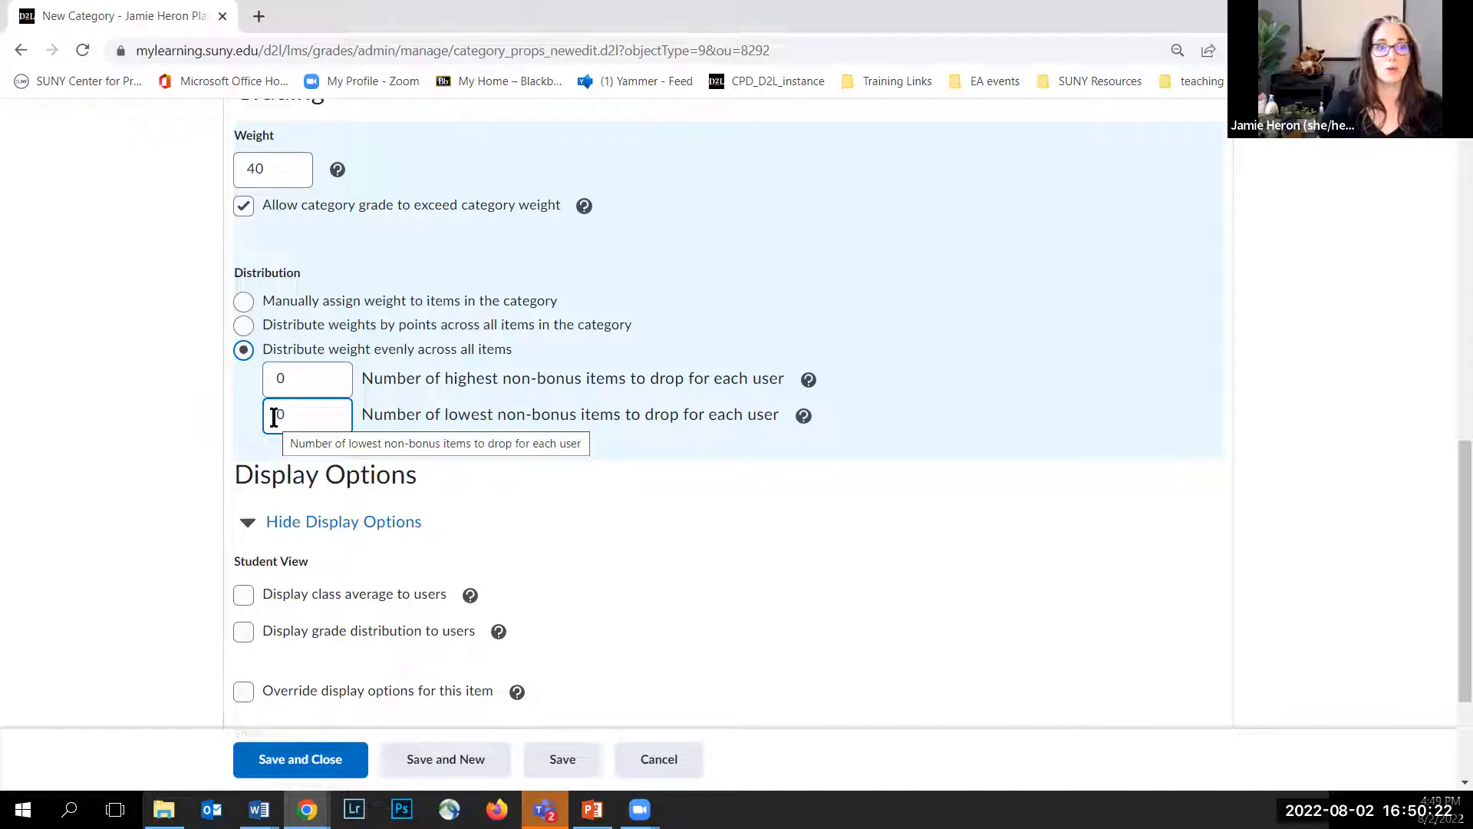
pyautogui.doubleClick(273, 413)
pyautogui.write('1')
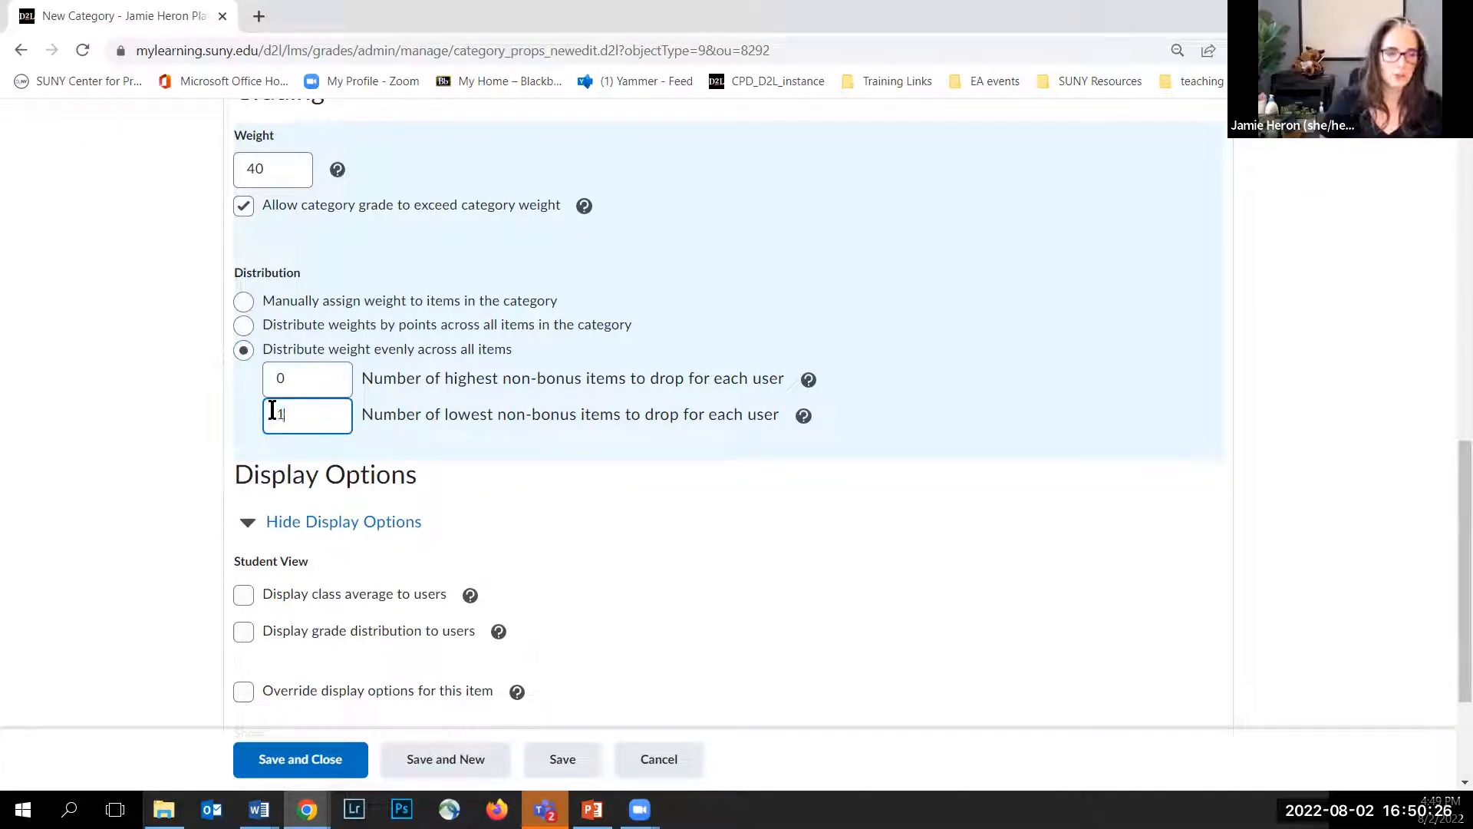
pyautogui.click(218, 414)
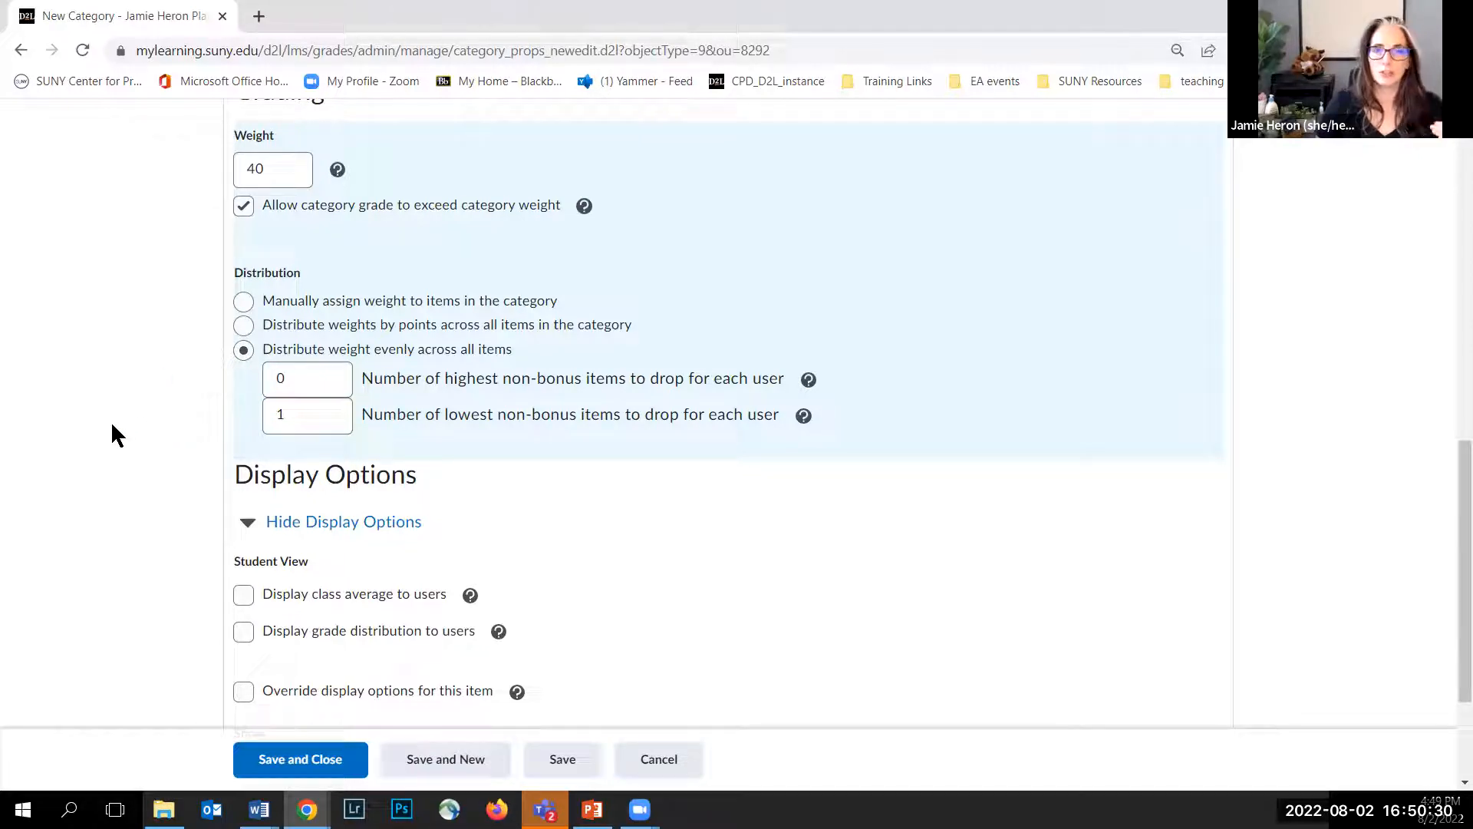
pyautogui.scroll(-3, 109, 419)
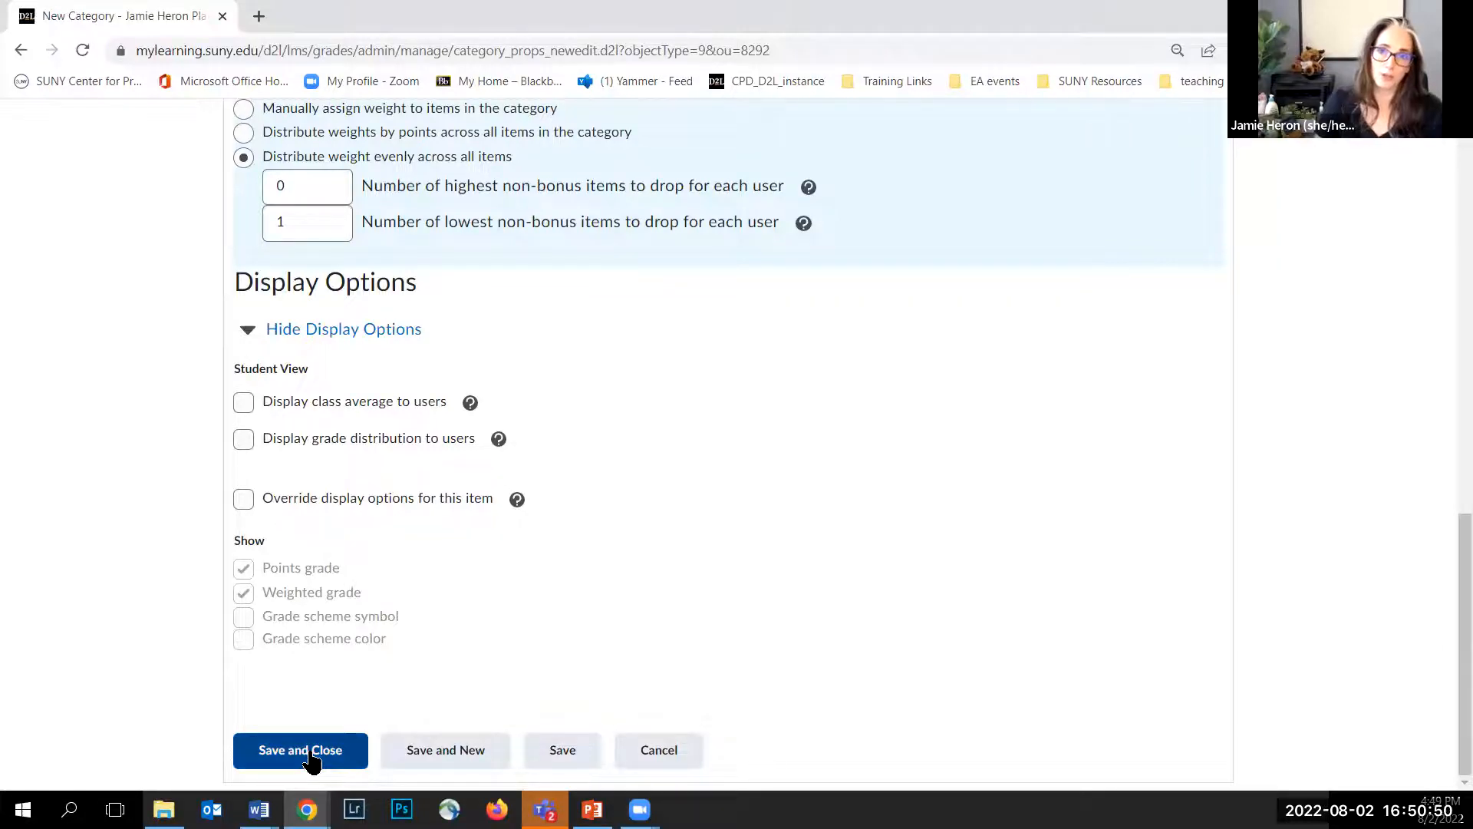
pyautogui.click(438, 759)
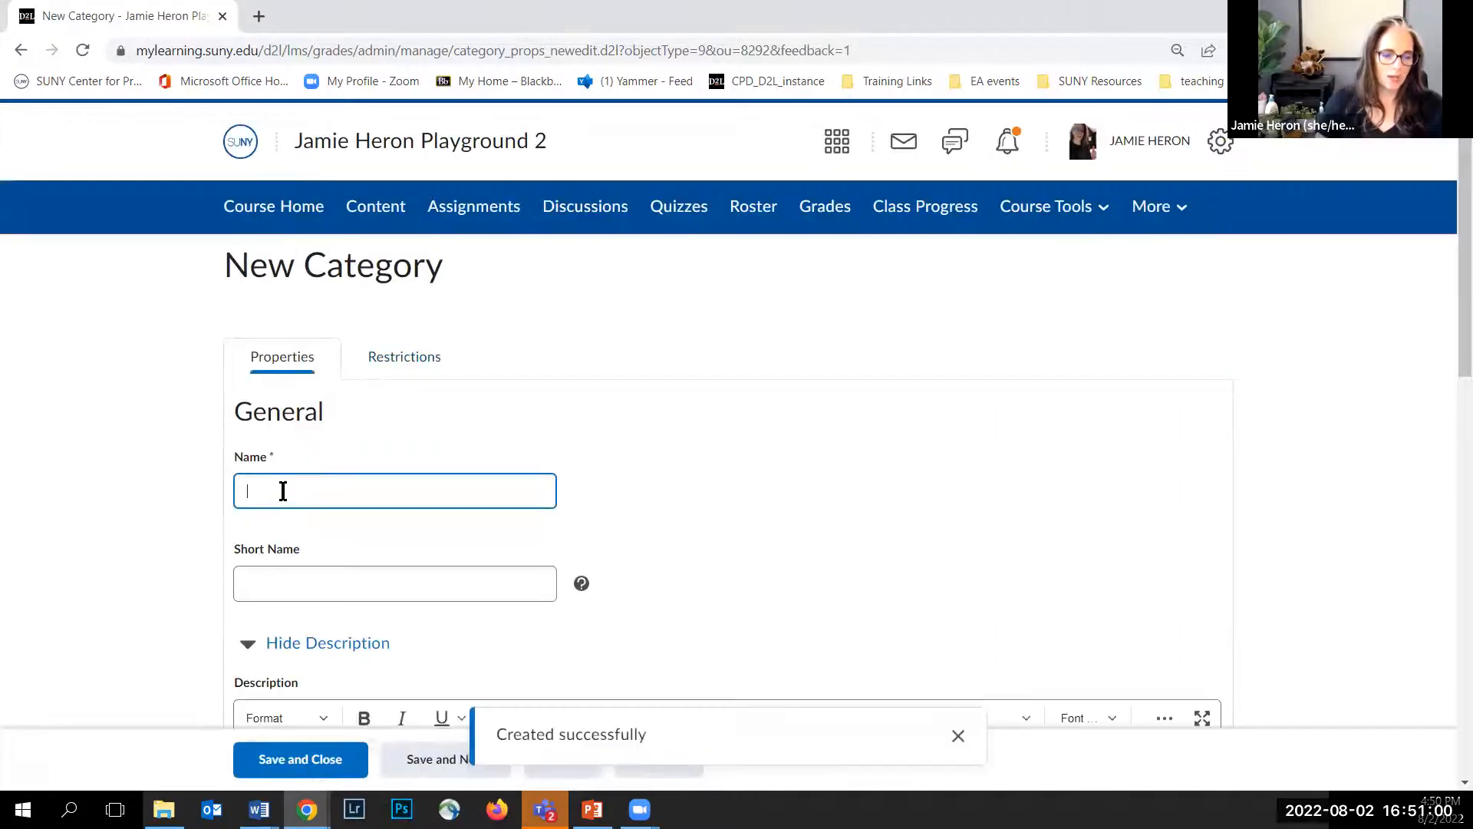
# Step: Name the new category Assignments and set its weight to 30
pyautogui.write('Assignments')
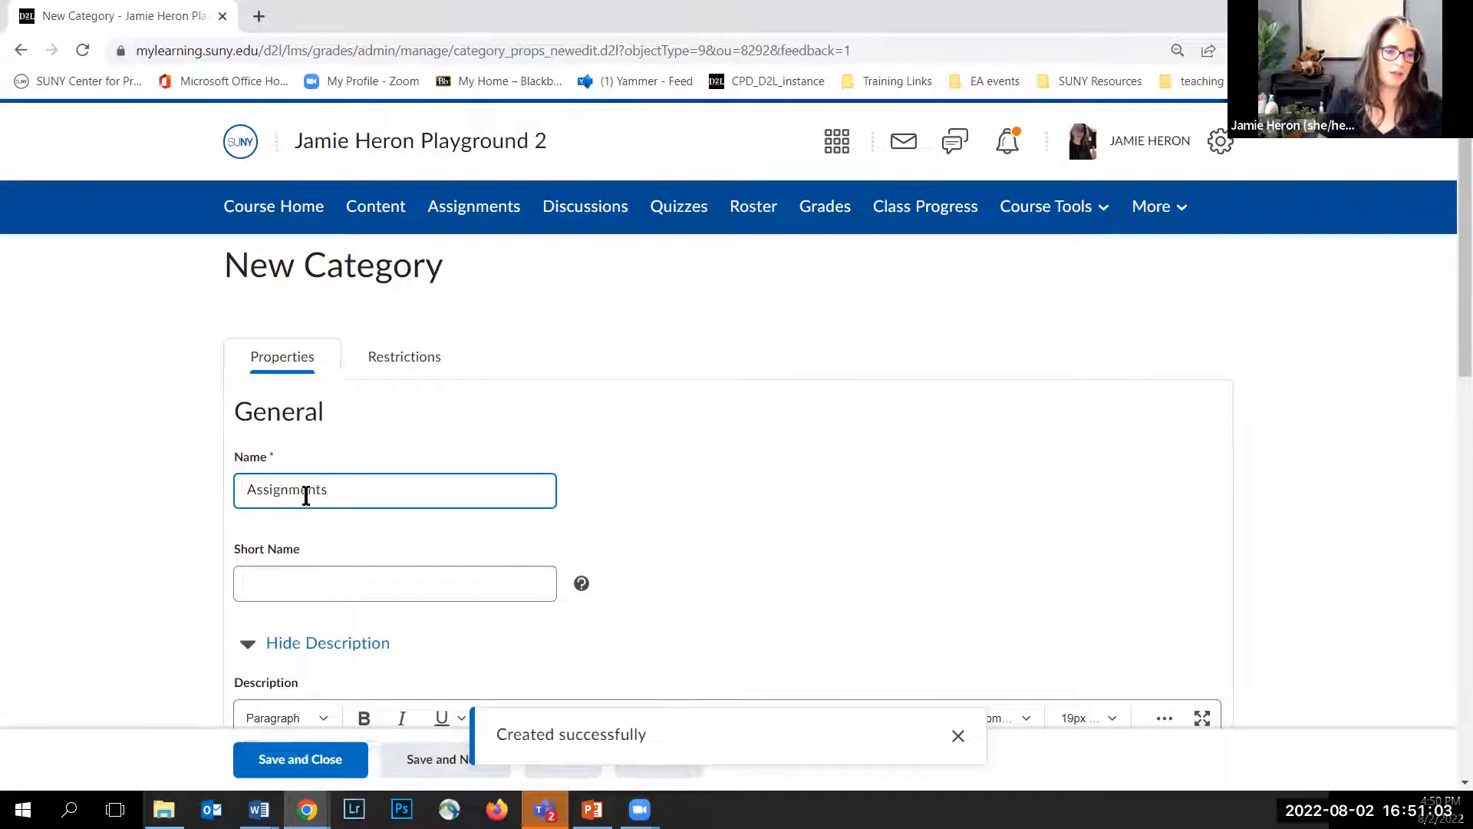
pyautogui.scroll(-6, 278, 490)
pyautogui.moveTo(276, 456); pyautogui.dragTo(196, 446)
pyautogui.write('30')
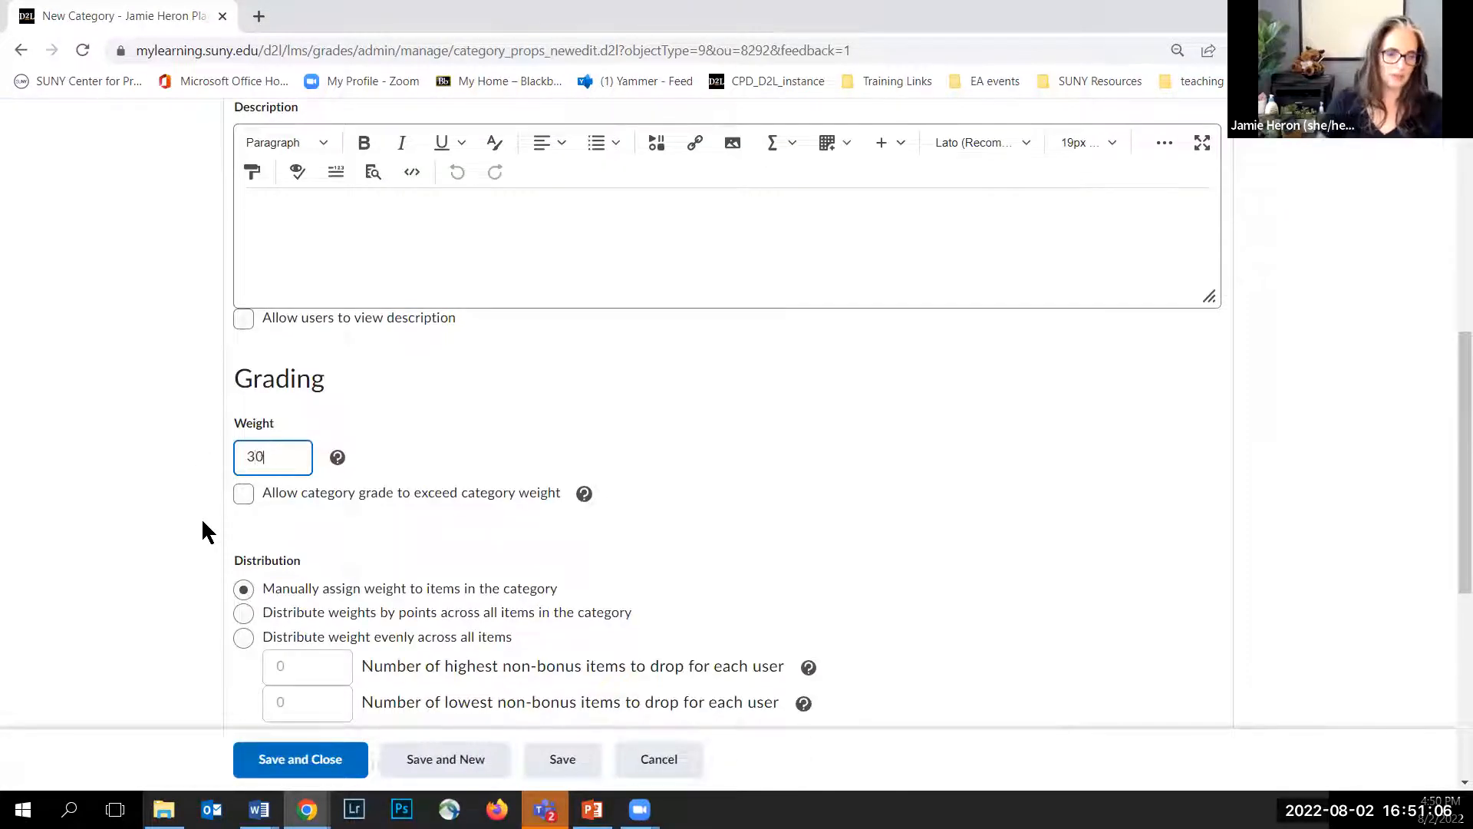
# Step: Allow the Assignments grade to exceed its weight, distribute weights by points, and save to start another category
pyautogui.click(243, 496)
pyautogui.scroll(-4, 250, 425)
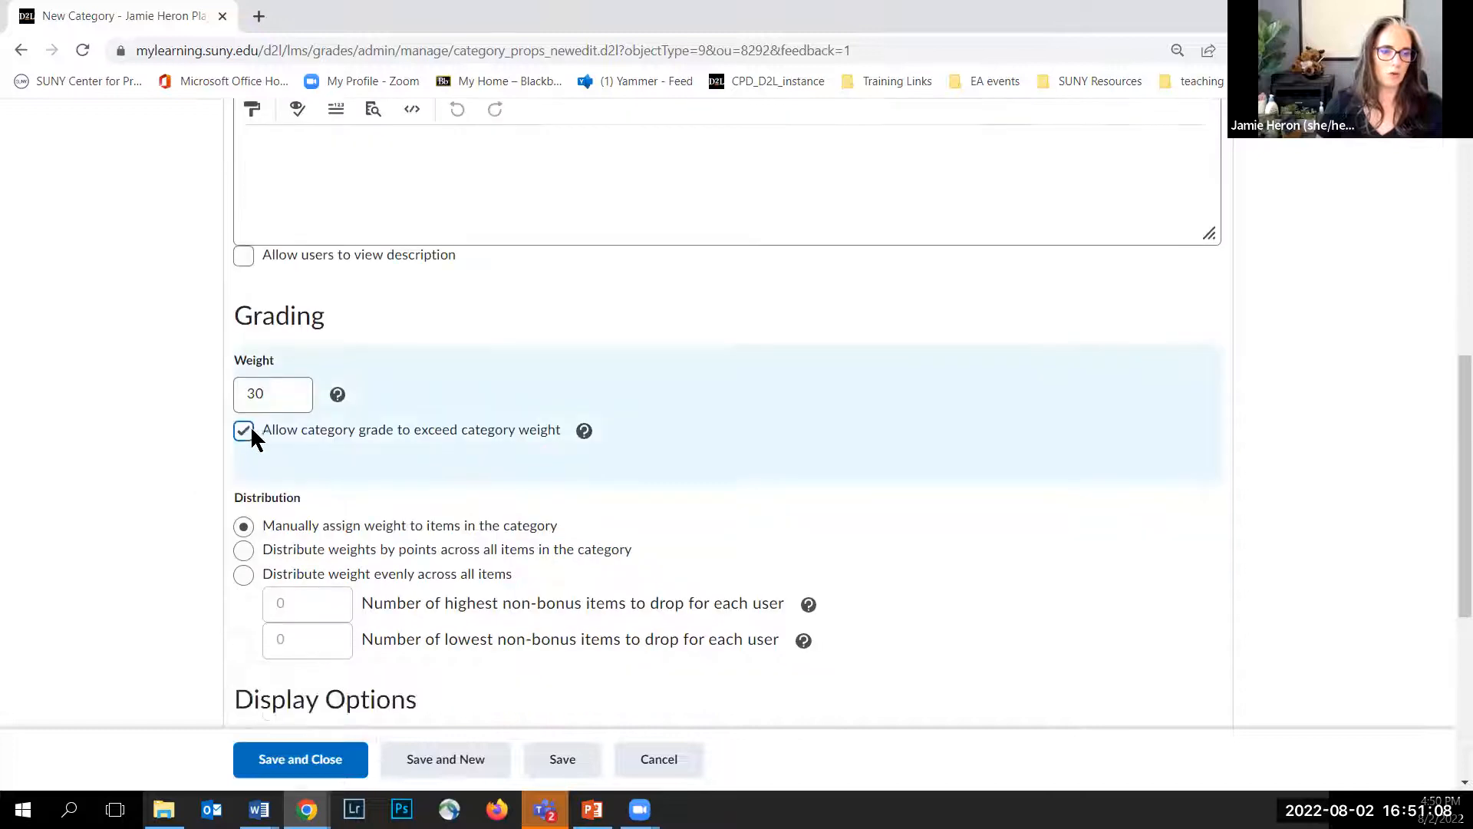
pyautogui.click(244, 323)
pyautogui.scroll(-3, 190, 442)
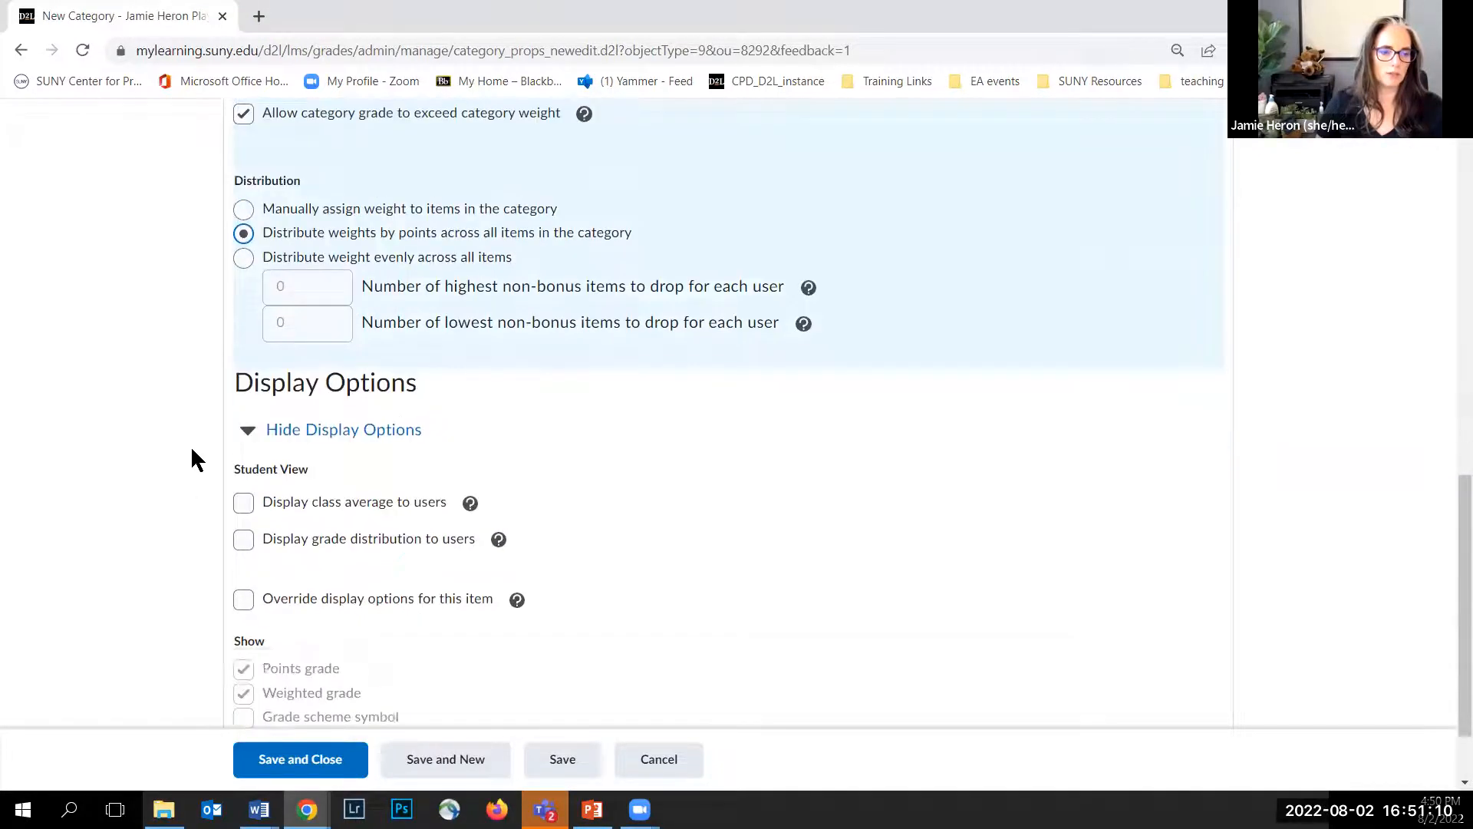
pyautogui.click(420, 758)
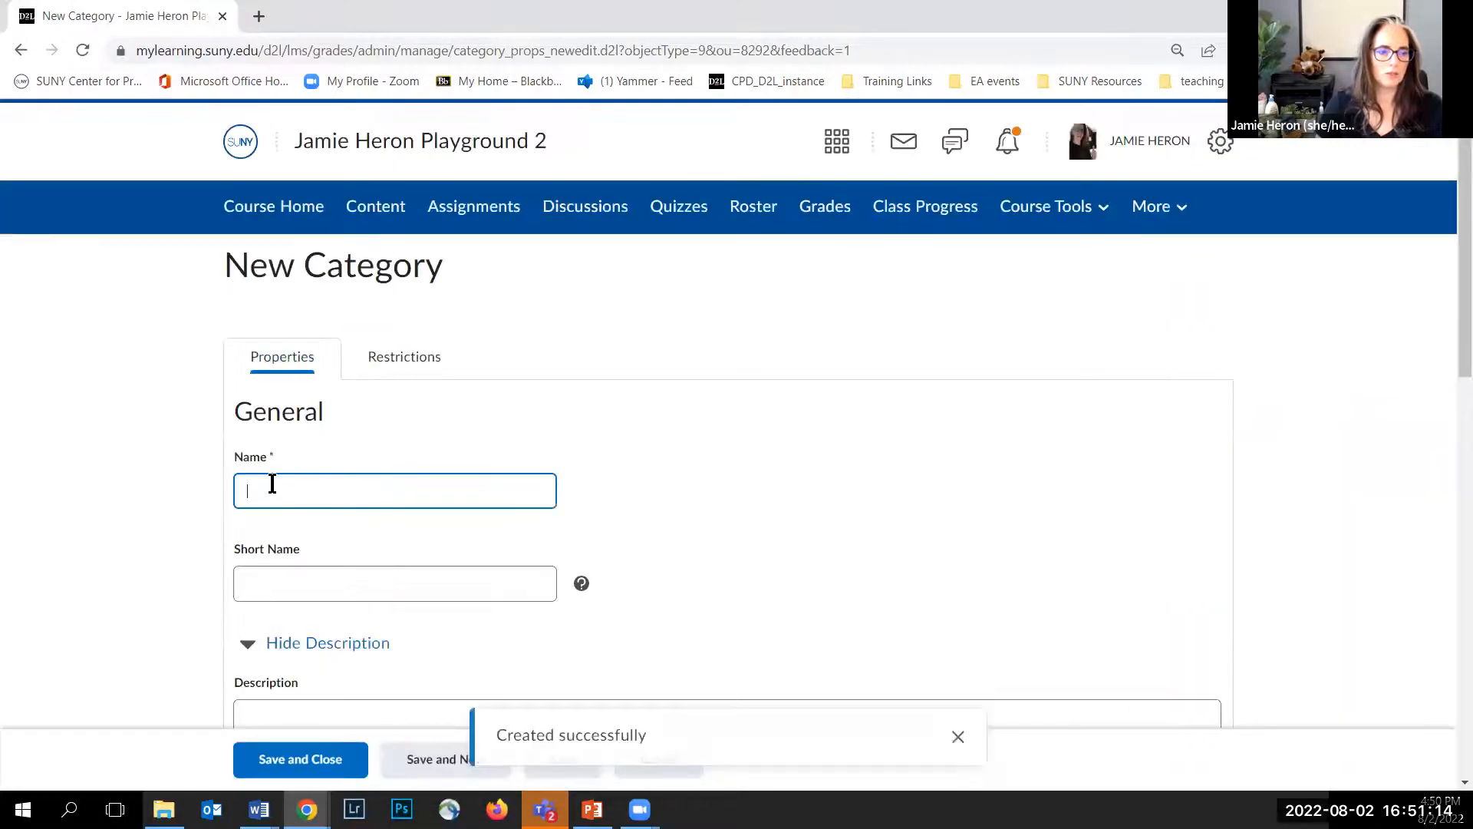
# Step: Name the new category Exams and set its weight to 20
pyautogui.write('Exam')
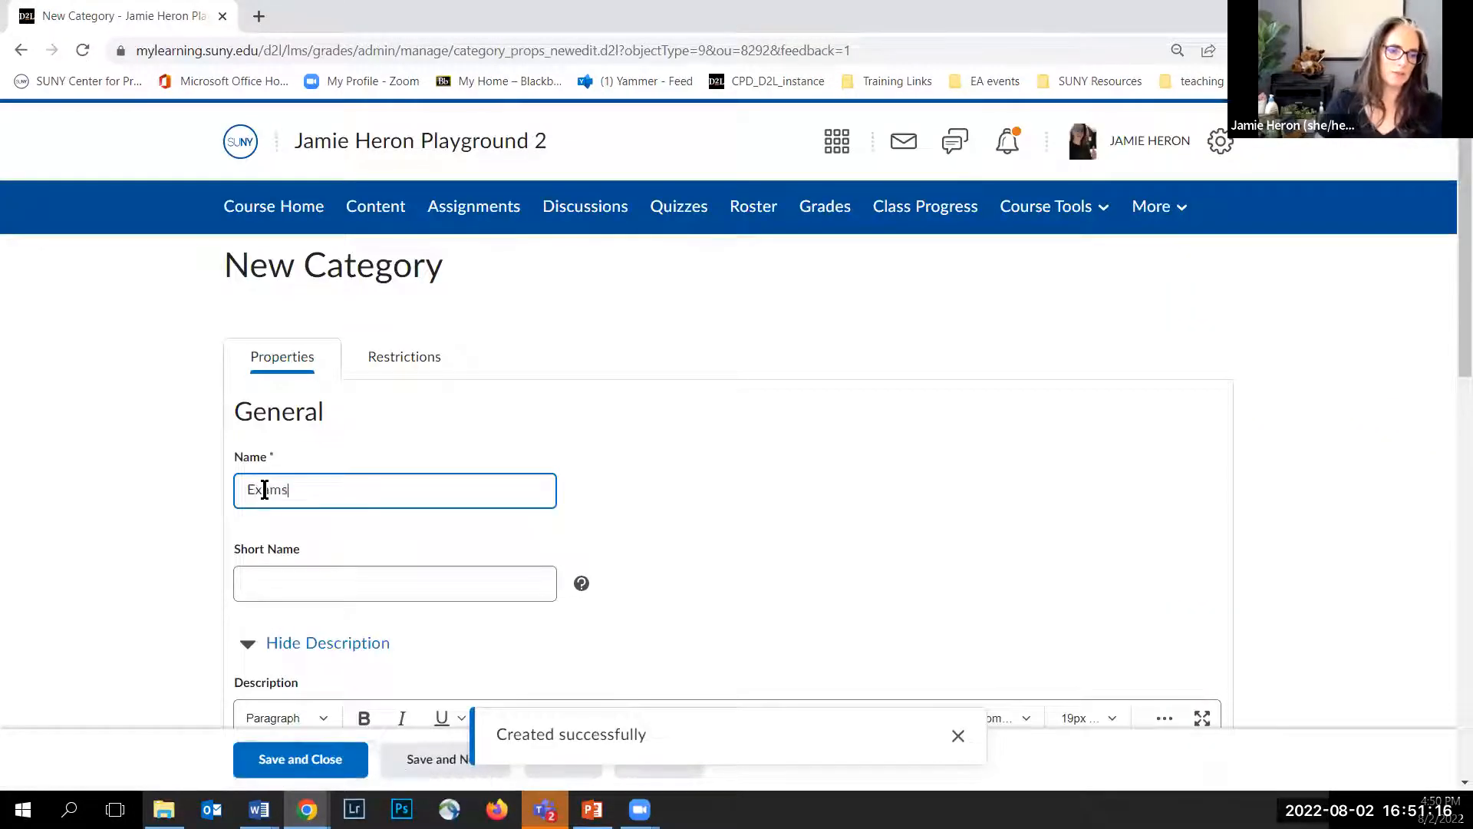
pyautogui.write('s')
pyautogui.scroll(-9, 254, 440)
pyautogui.click(273, 363)
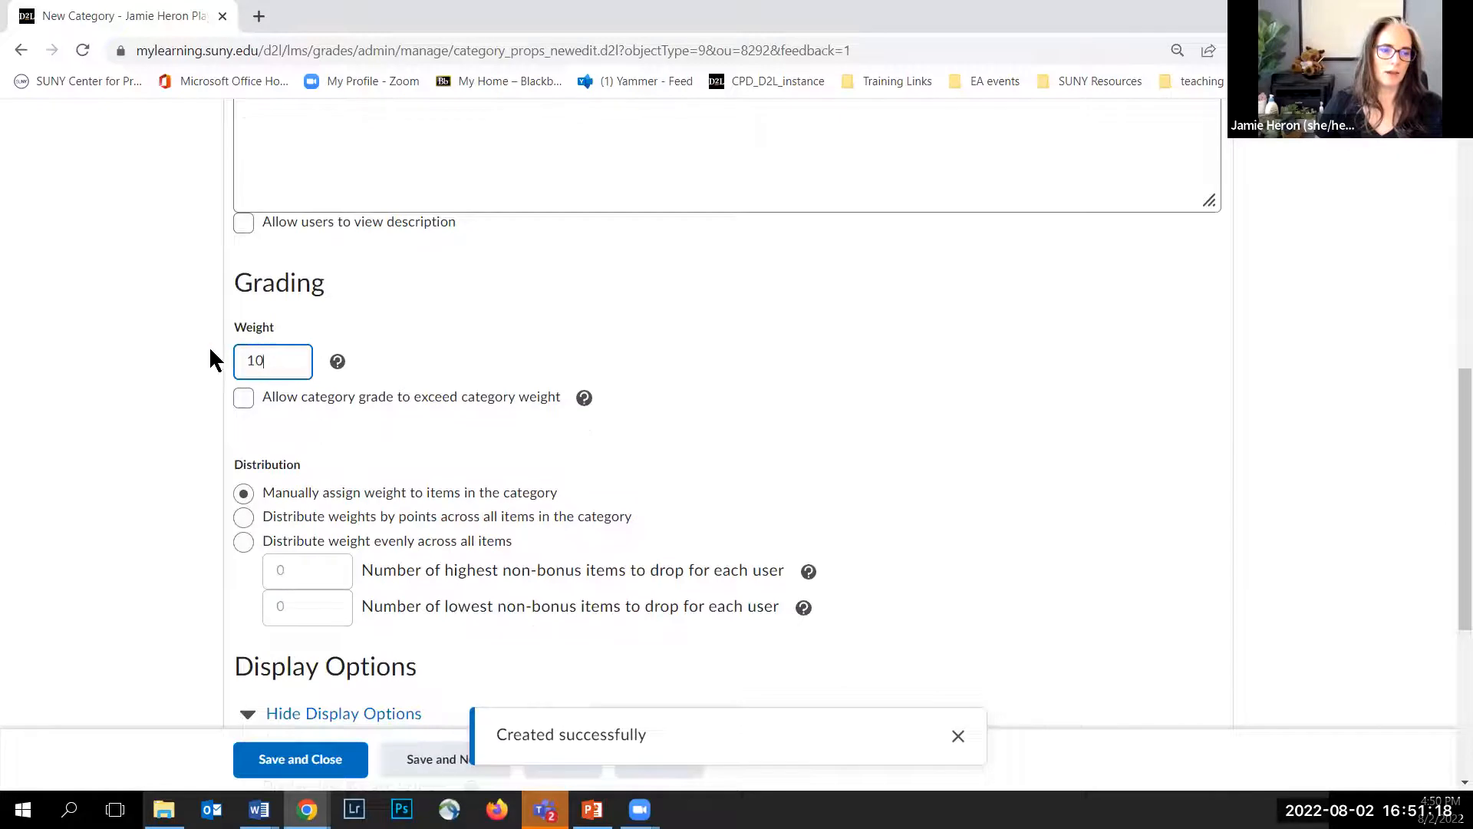
pyautogui.hotkey('ctrl', 'a')
pyautogui.write('20')
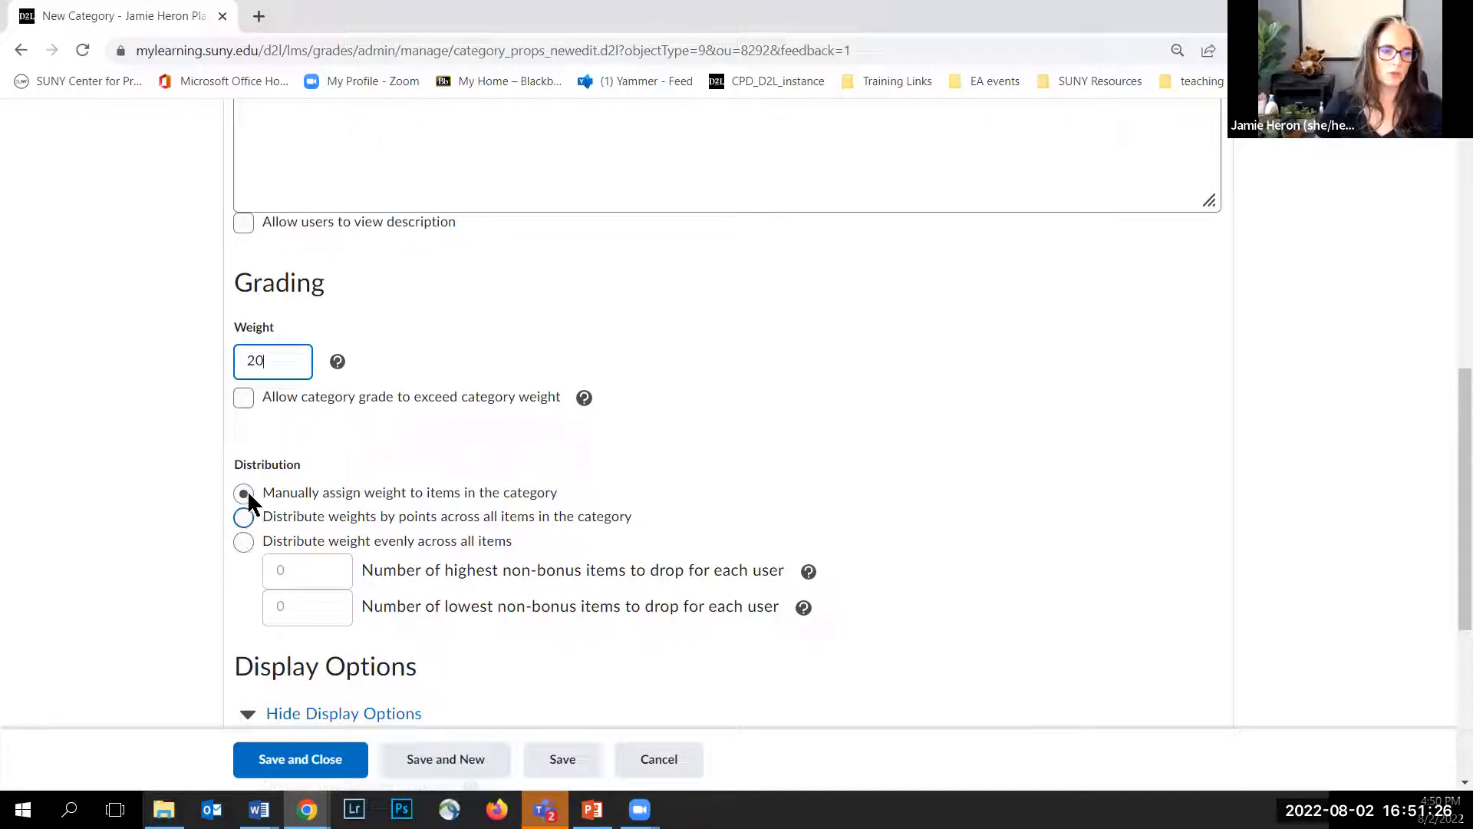
# Step: Distribute Exams weights by points across all items and save to start another category
pyautogui.click(244, 514)
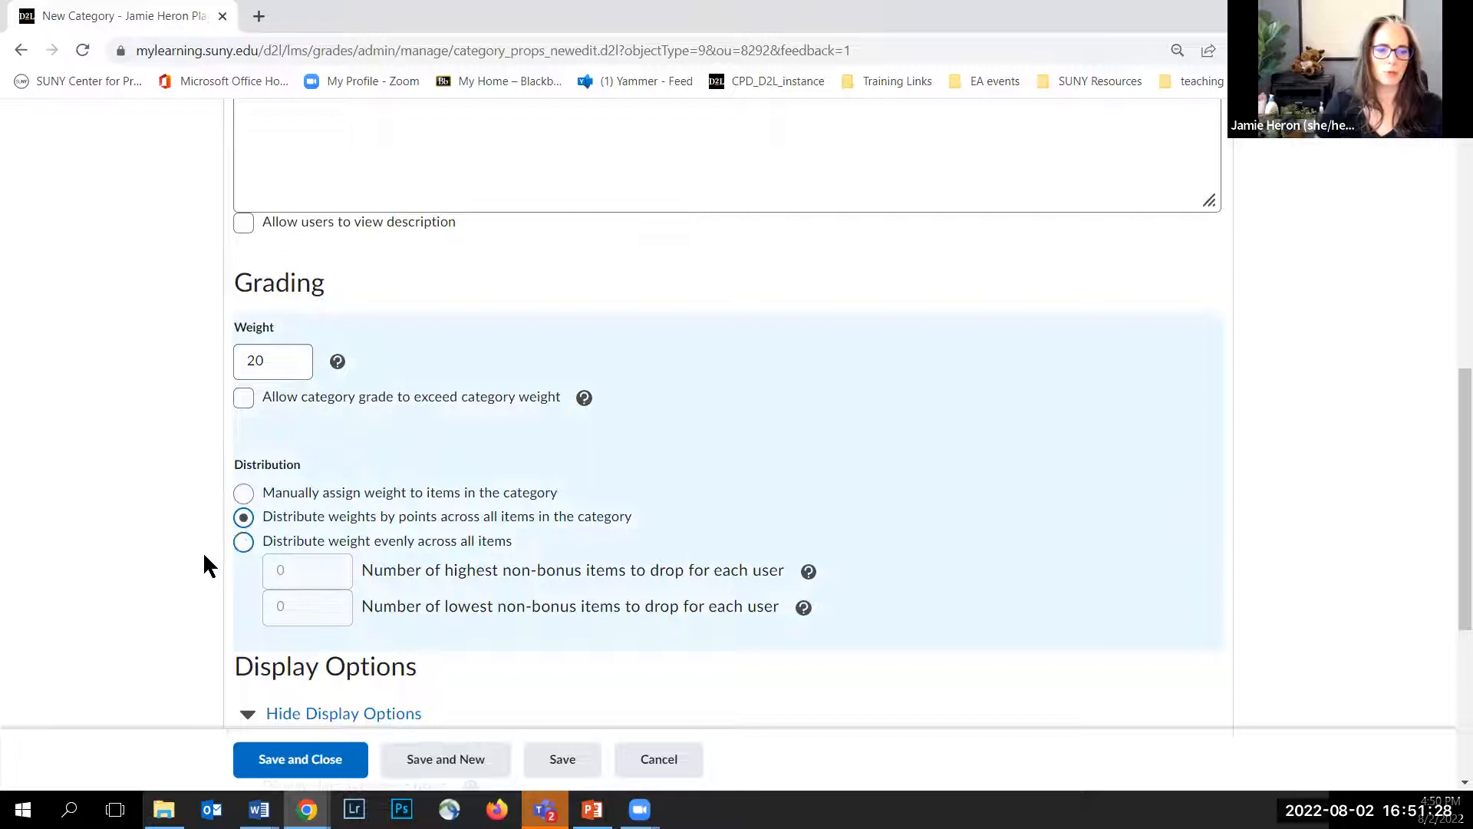
pyautogui.scroll(-4, 153, 518)
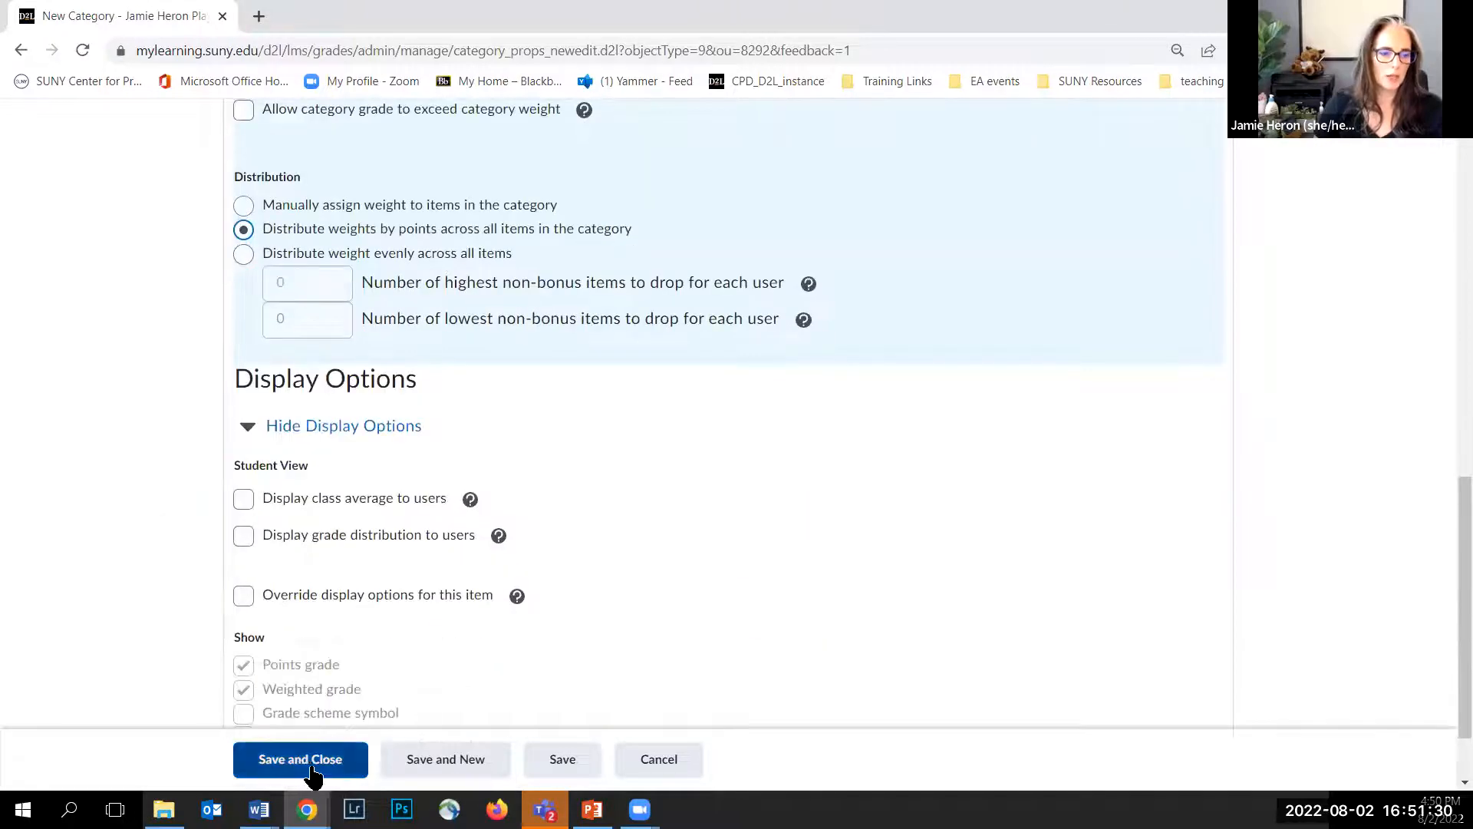
pyautogui.click(439, 761)
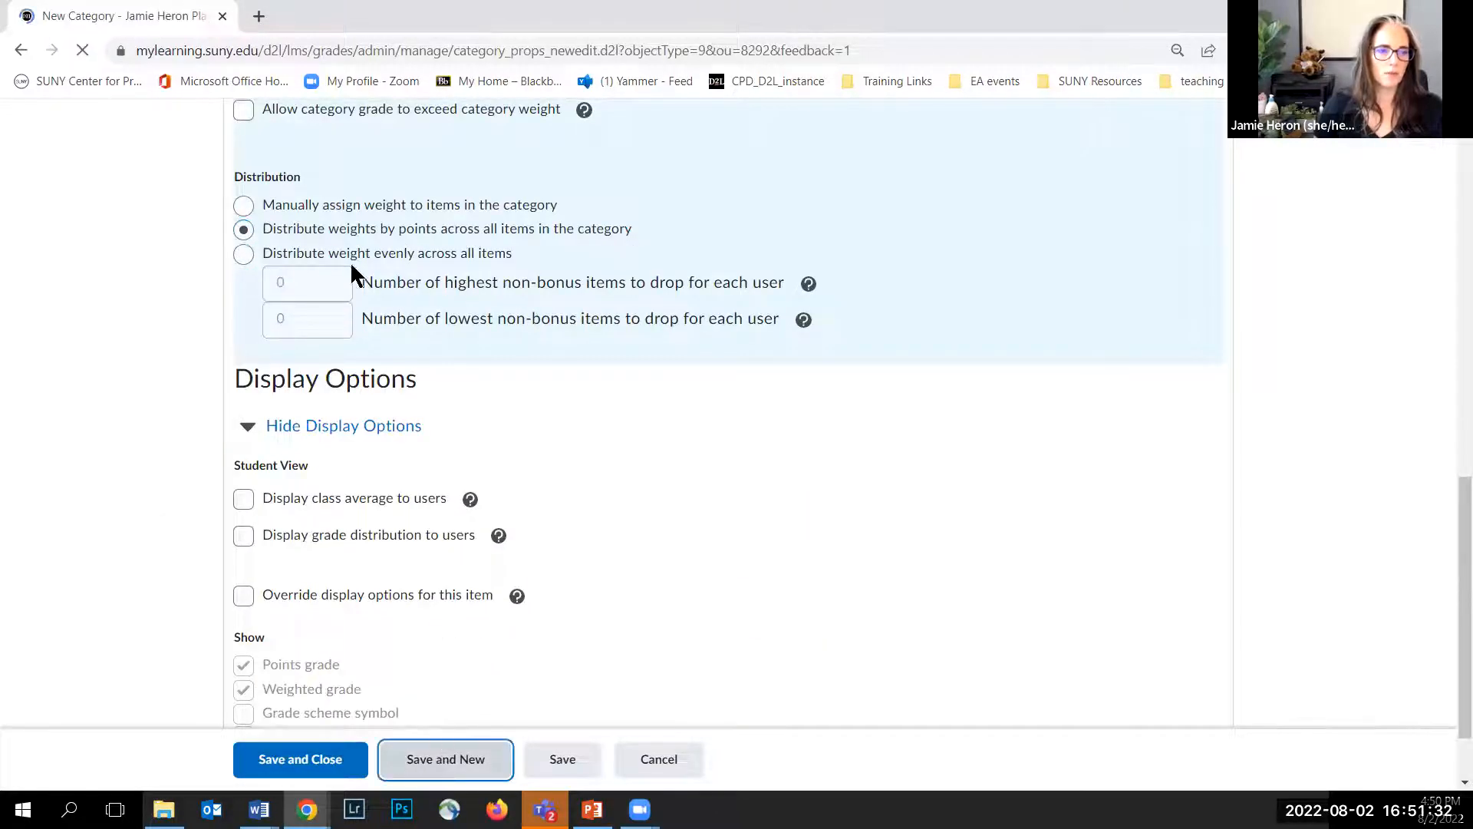
# Step: Name the new category Participation and set its weight to 15
pyautogui.write('Participation')
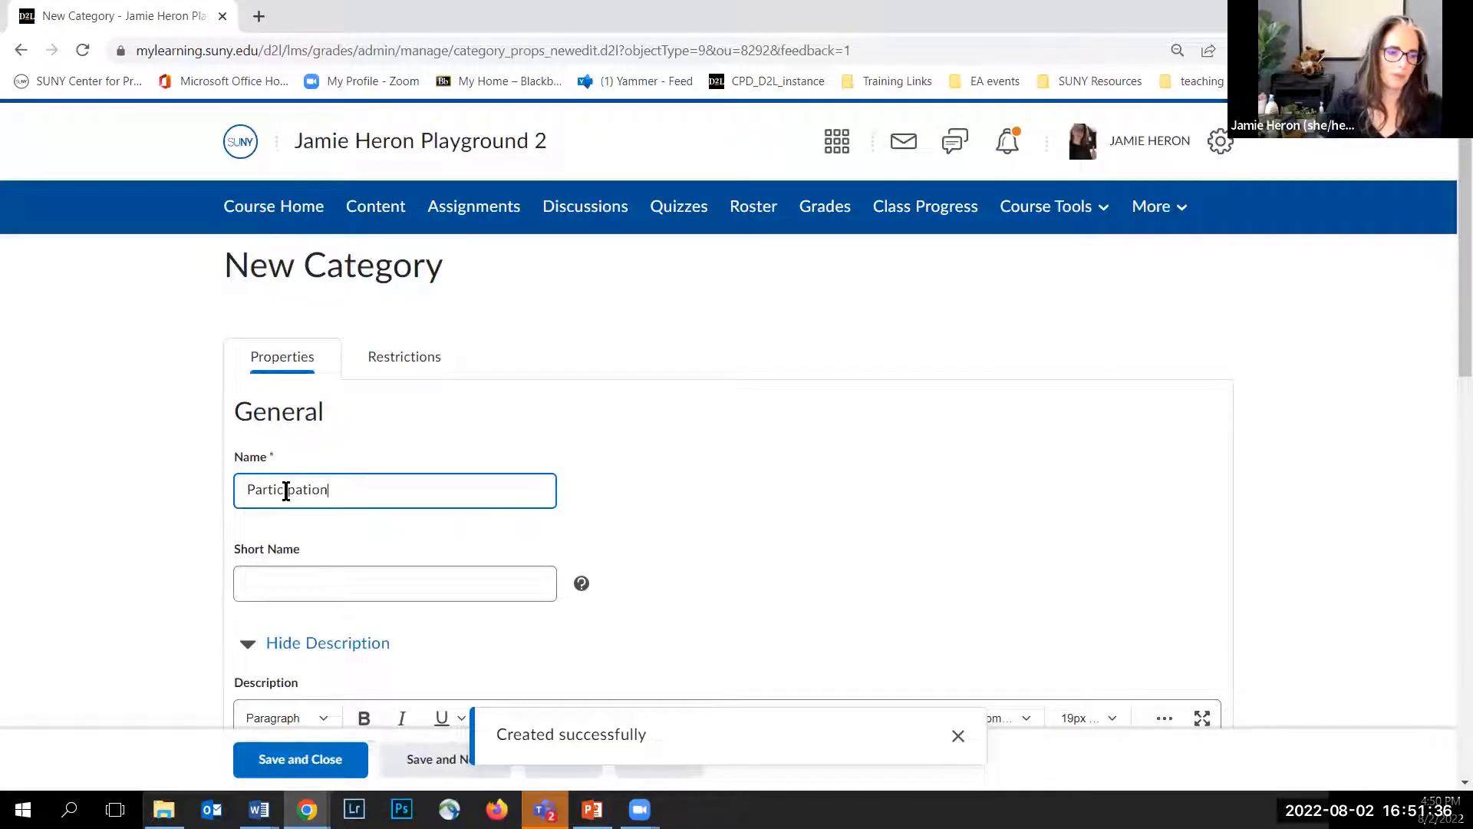
pyautogui.scroll(-8, 291, 582)
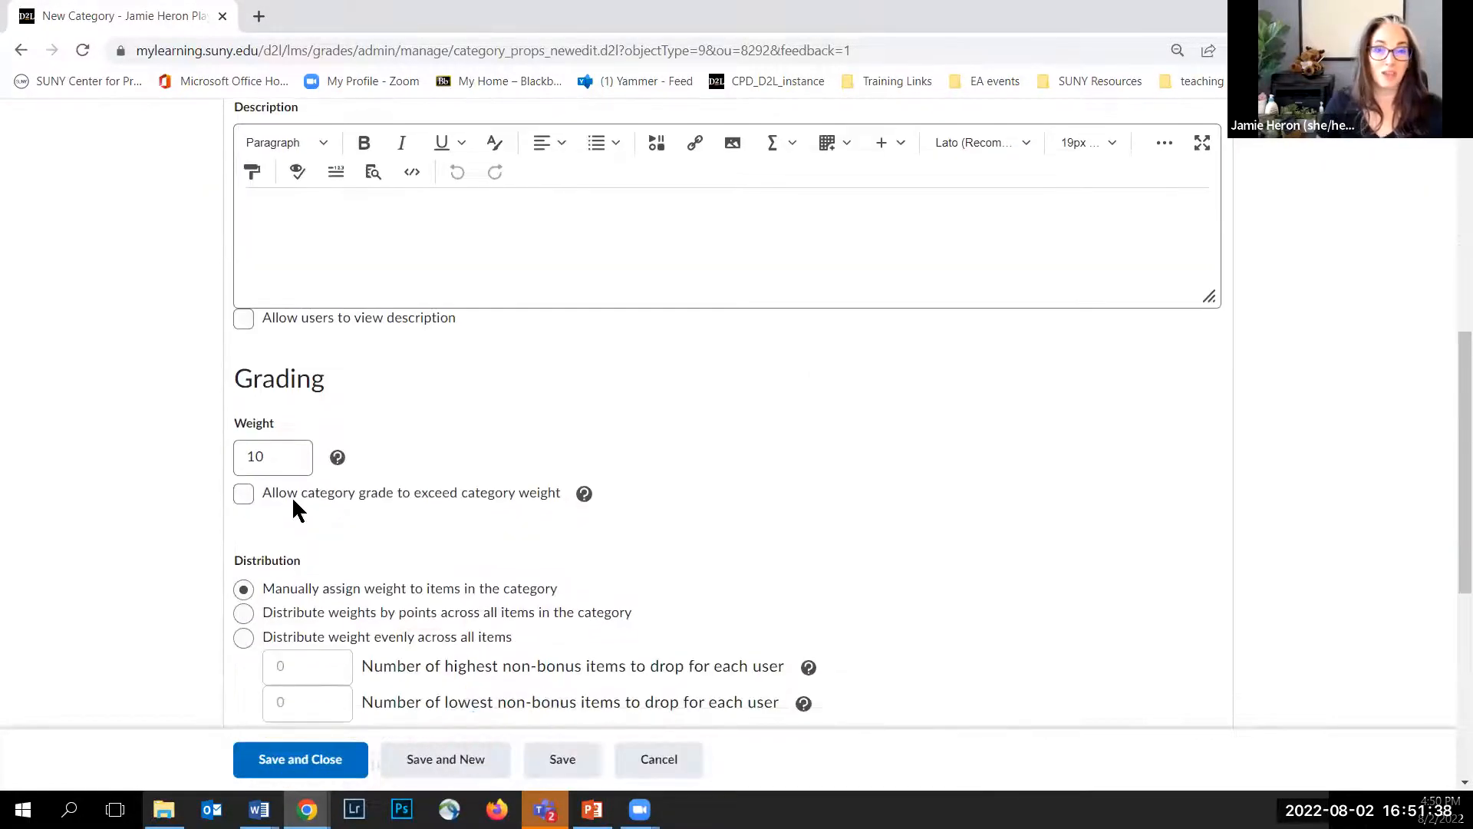
pyautogui.click(257, 459)
pyautogui.moveTo(259, 459); pyautogui.dragTo(259, 461)
pyautogui.write('5')
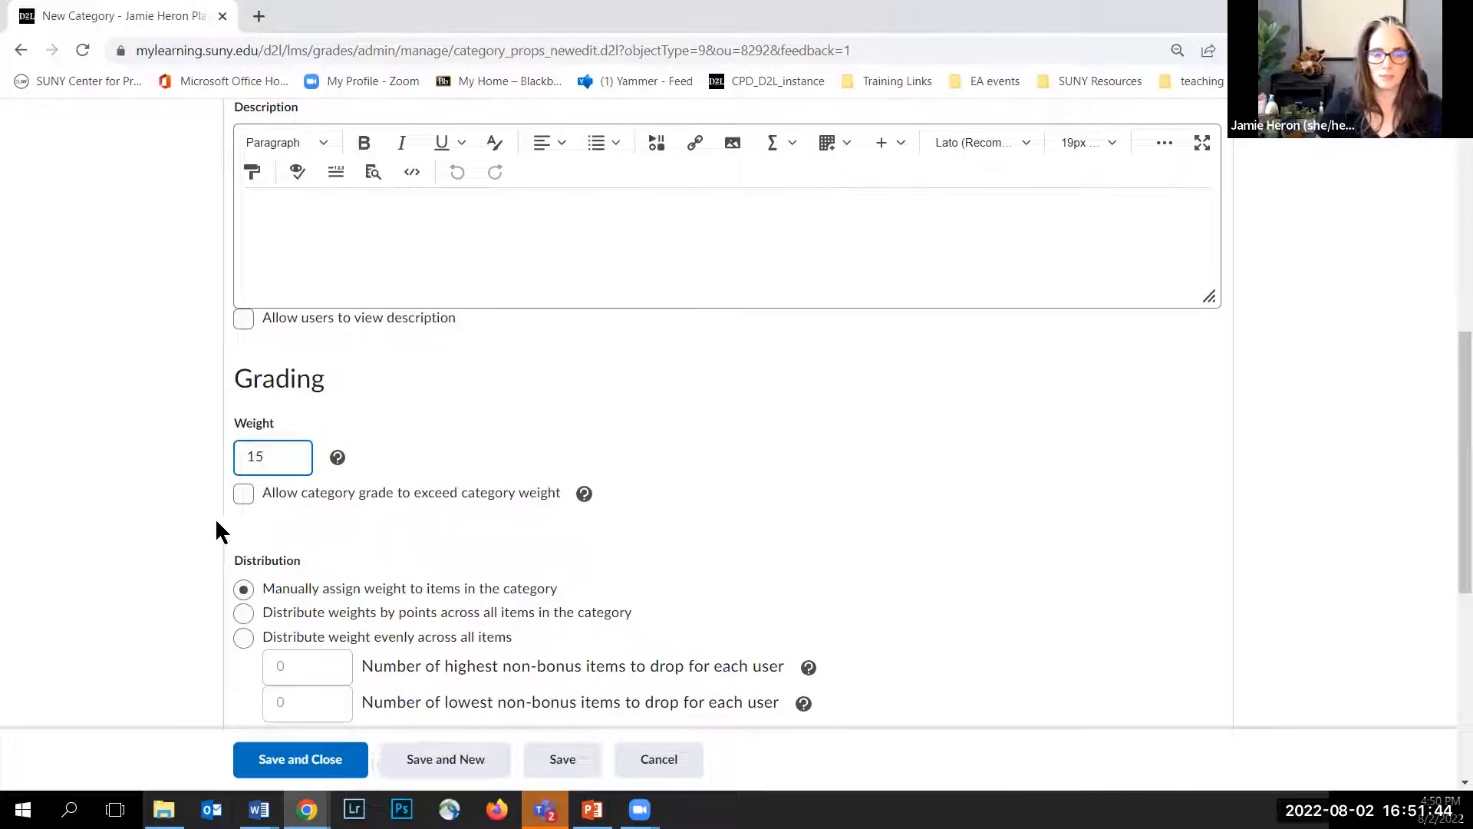
# Step: Distribute Participation weights by points across all items, then save and close the category
pyautogui.scroll(-3, 145, 464)
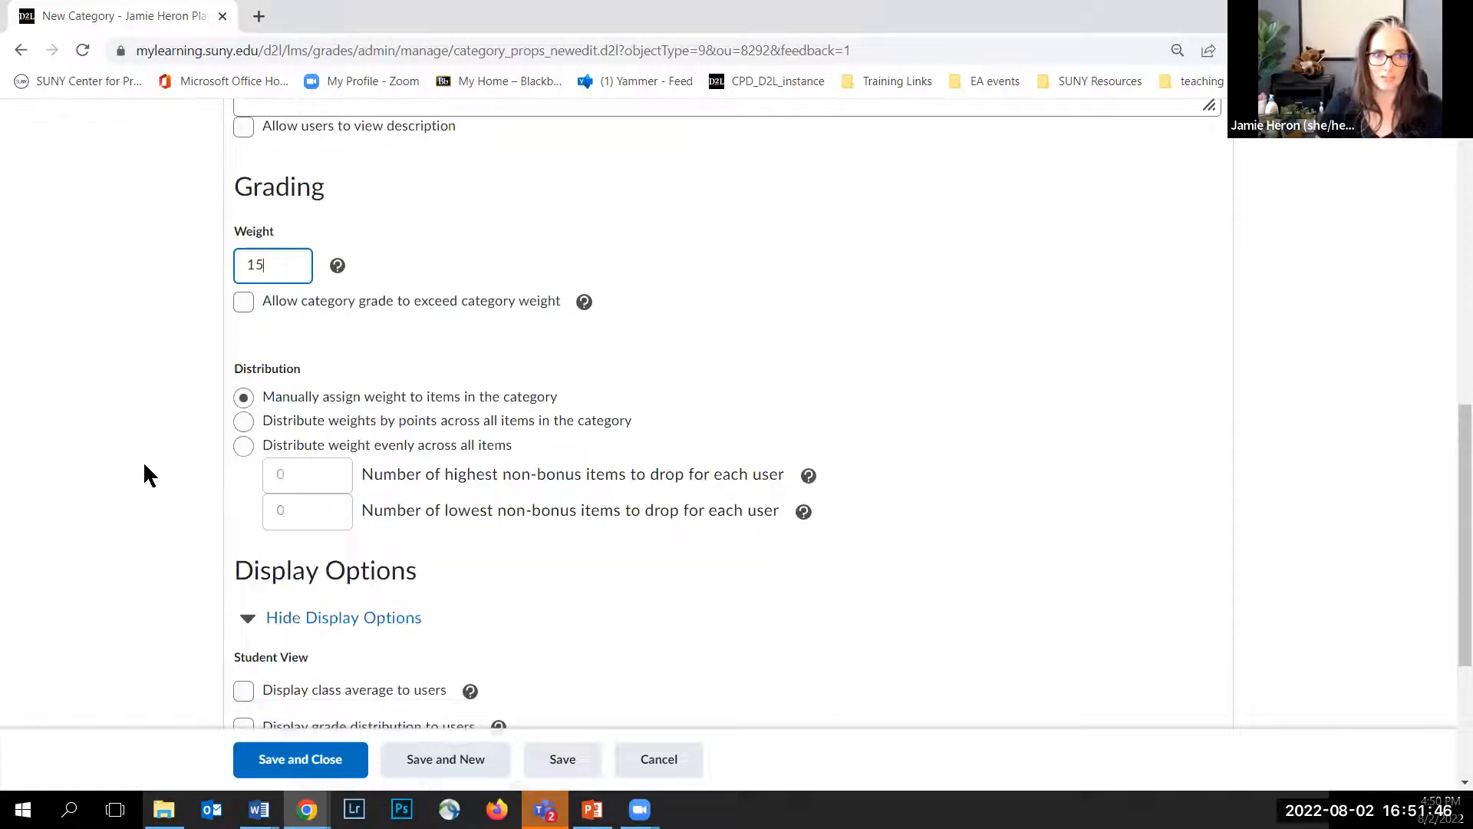
pyautogui.scroll(-1, 143, 461)
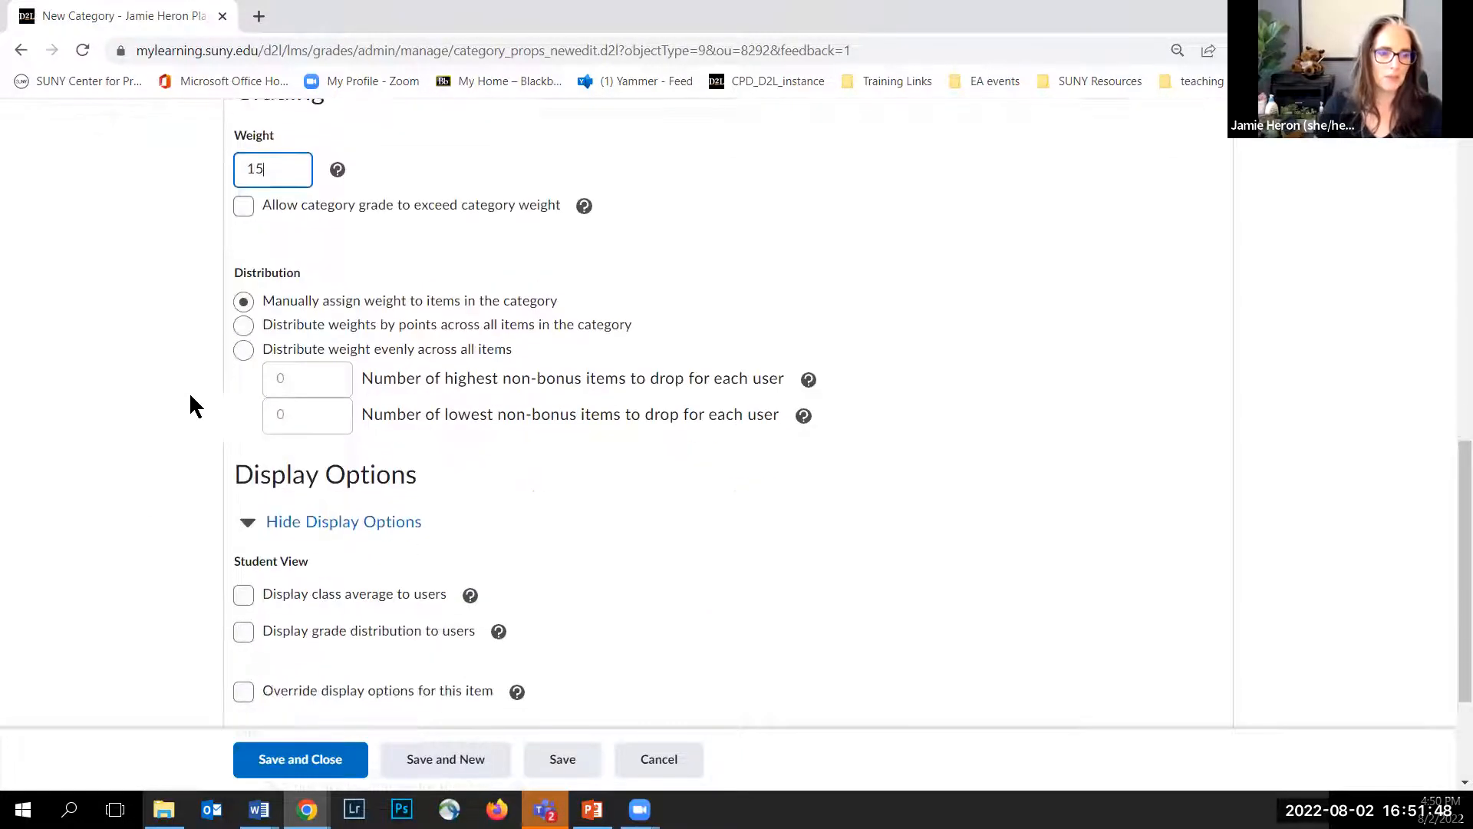
pyautogui.click(243, 323)
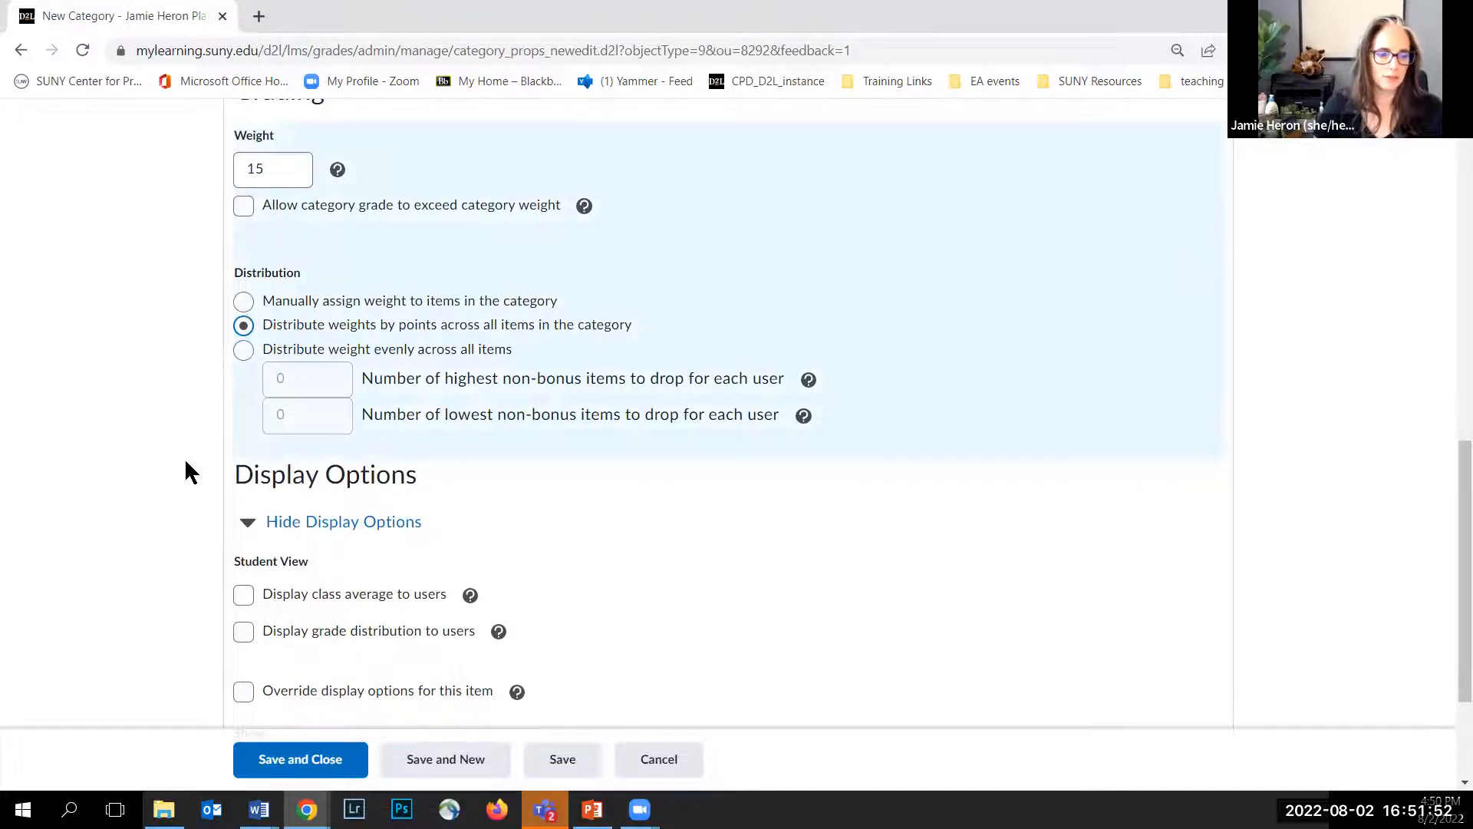
pyautogui.scroll(-2, 186, 463)
pyautogui.click(310, 756)
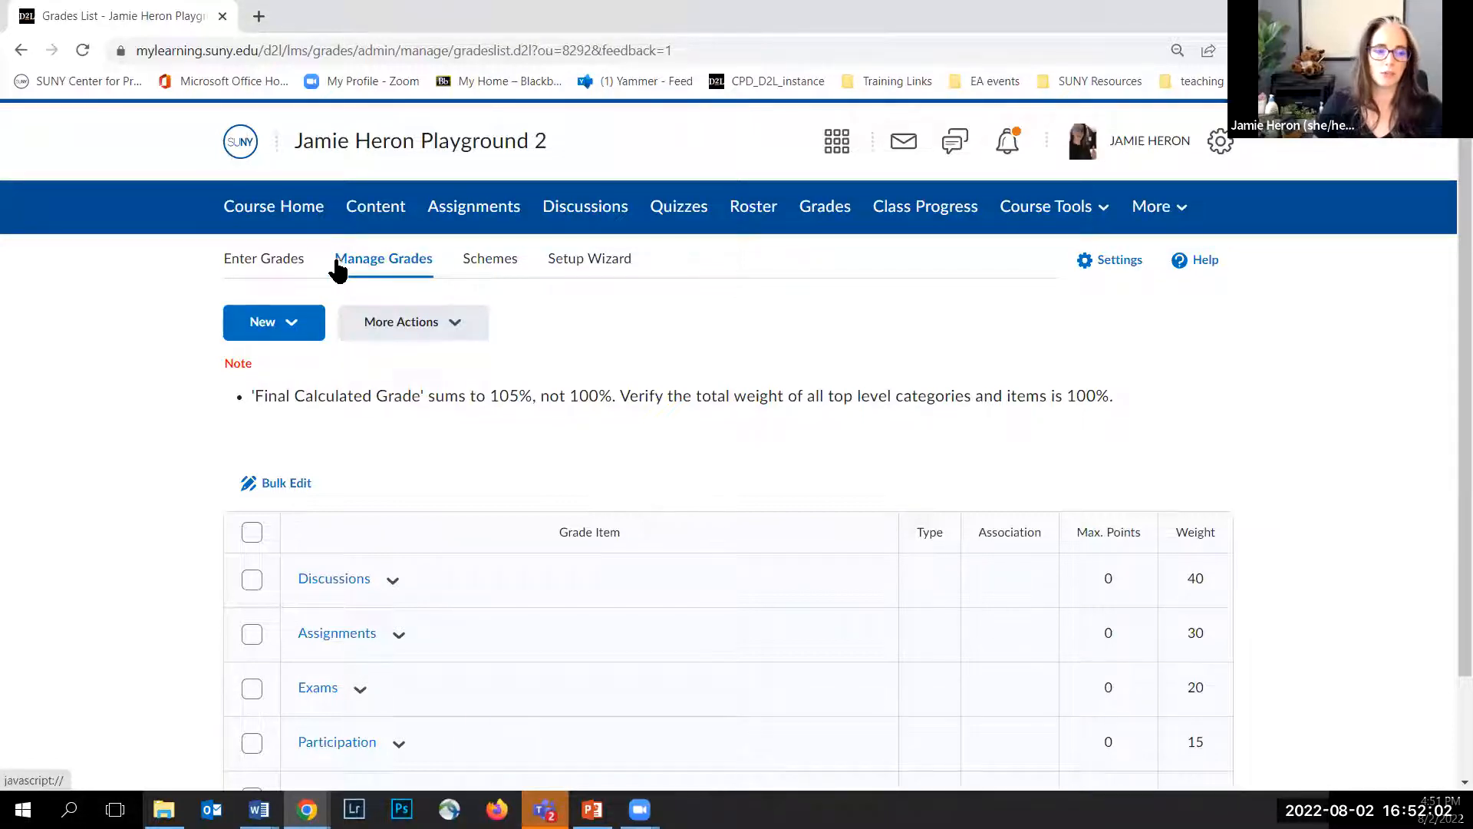
pyautogui.scroll(-2, 142, 342)
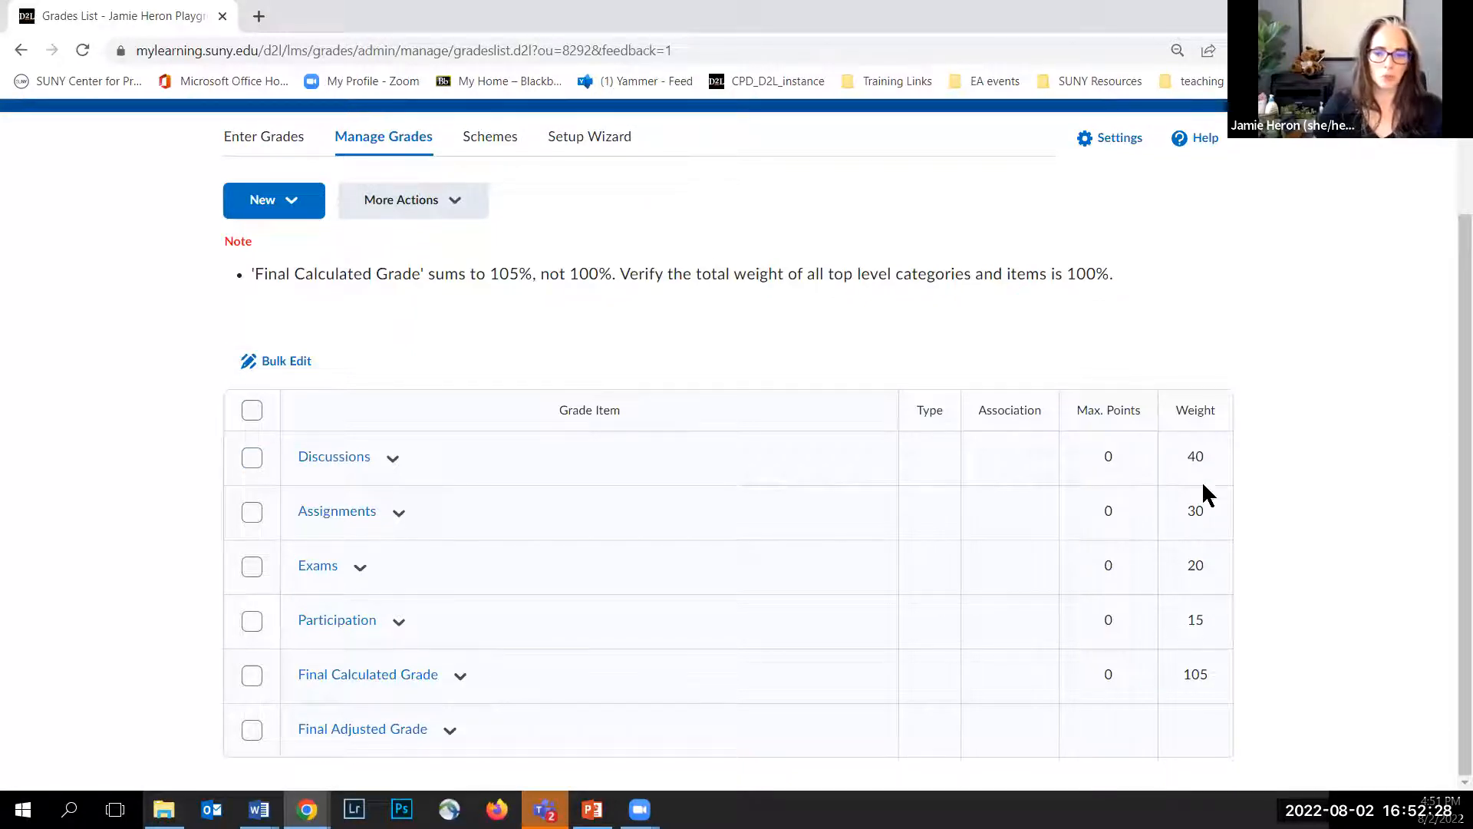
# Step: Bulk edit all grade categories, changing the Participation weight to 10, and save
pyautogui.click(398, 623)
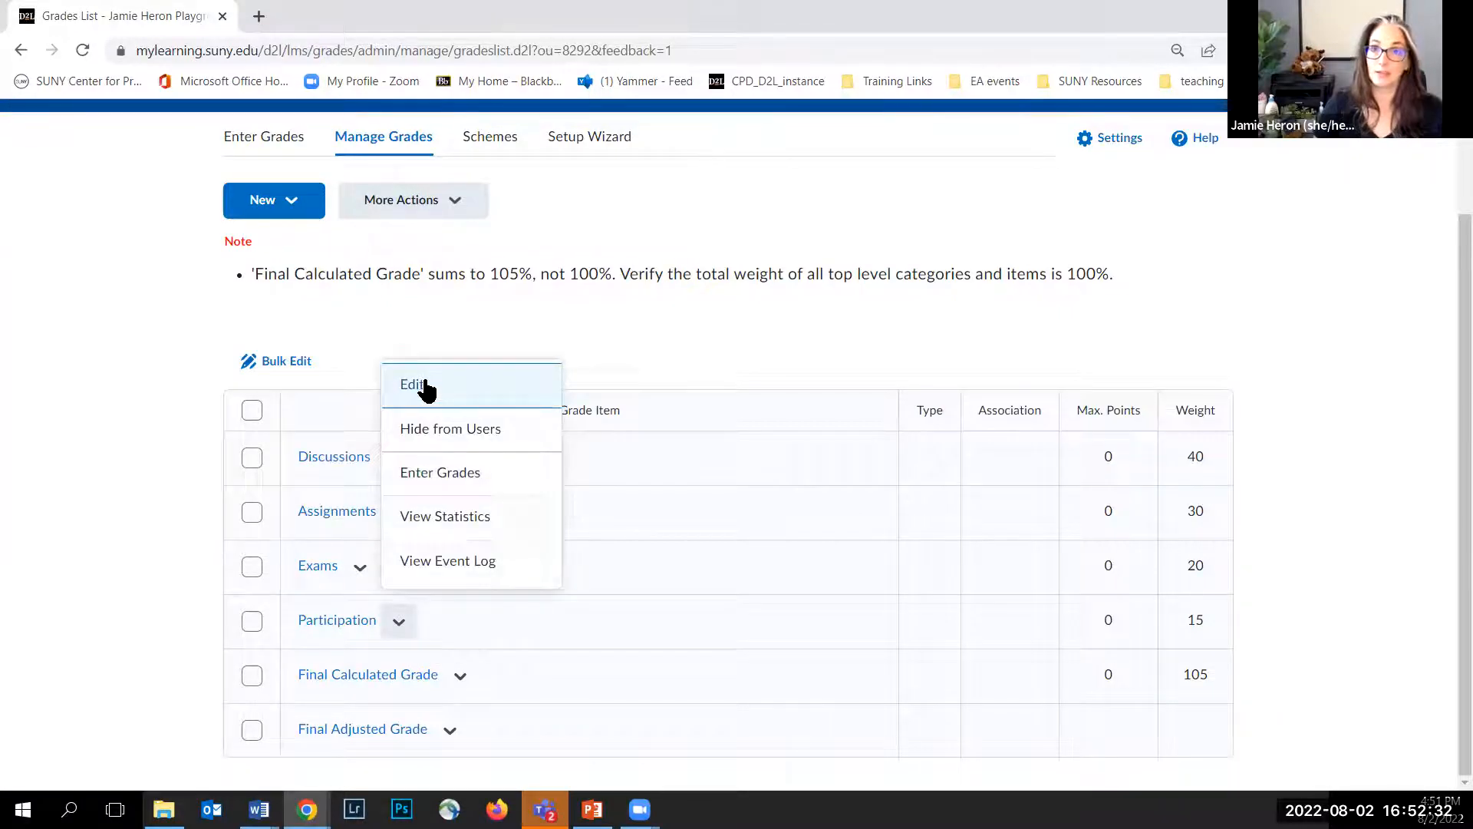
pyautogui.click(121, 439)
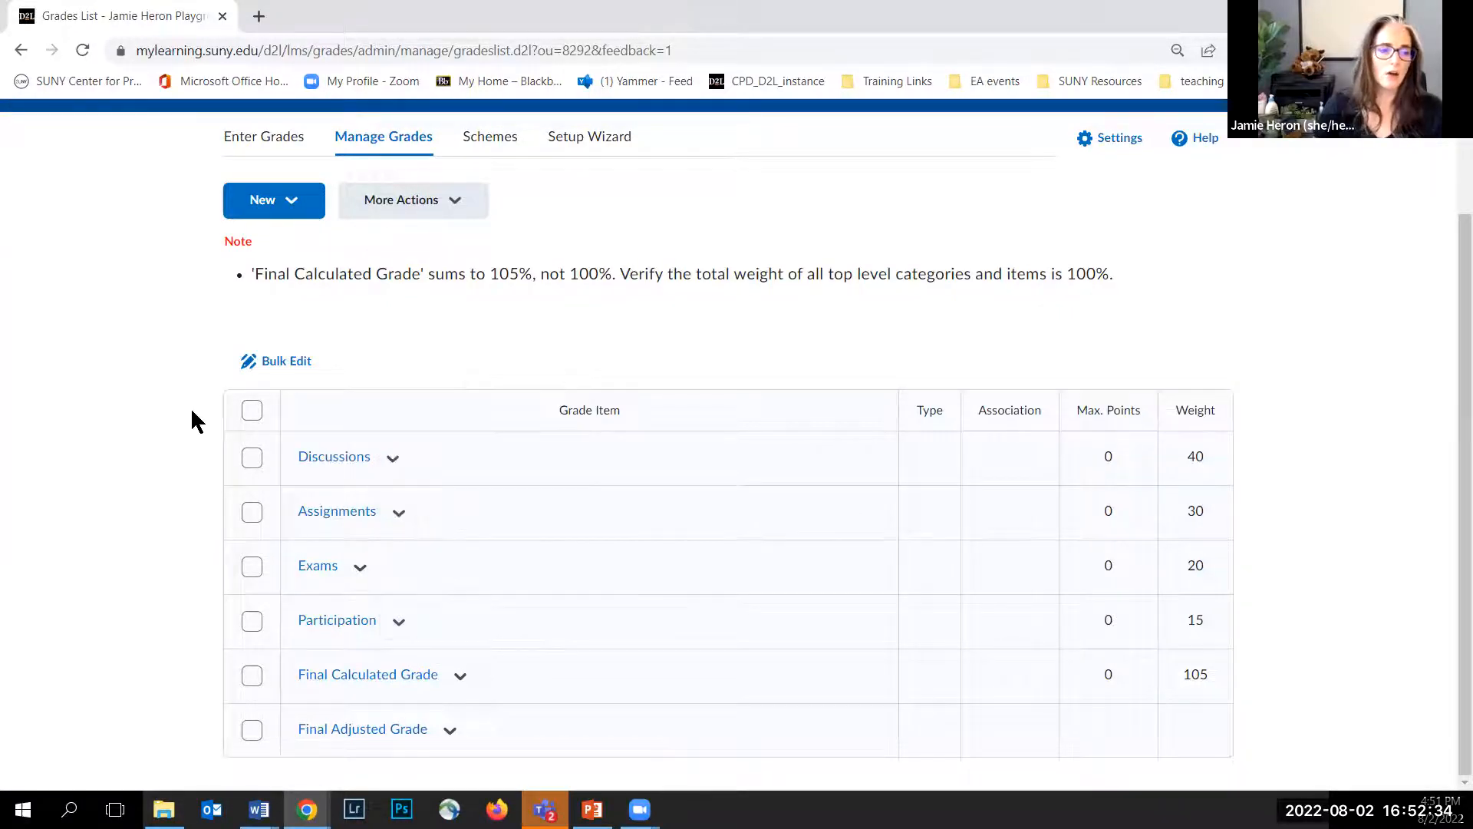
pyautogui.click(252, 412)
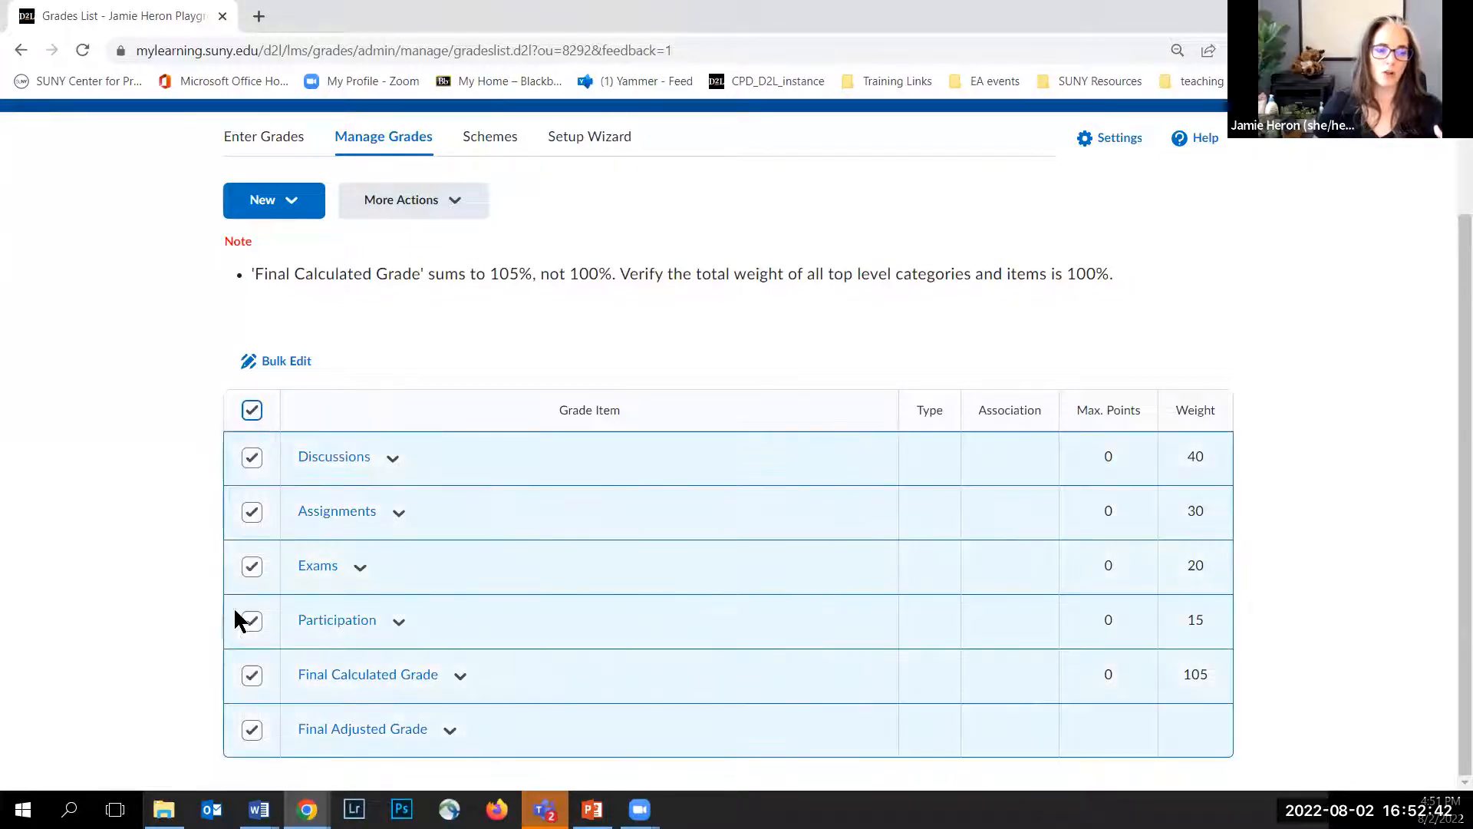
pyautogui.click(279, 361)
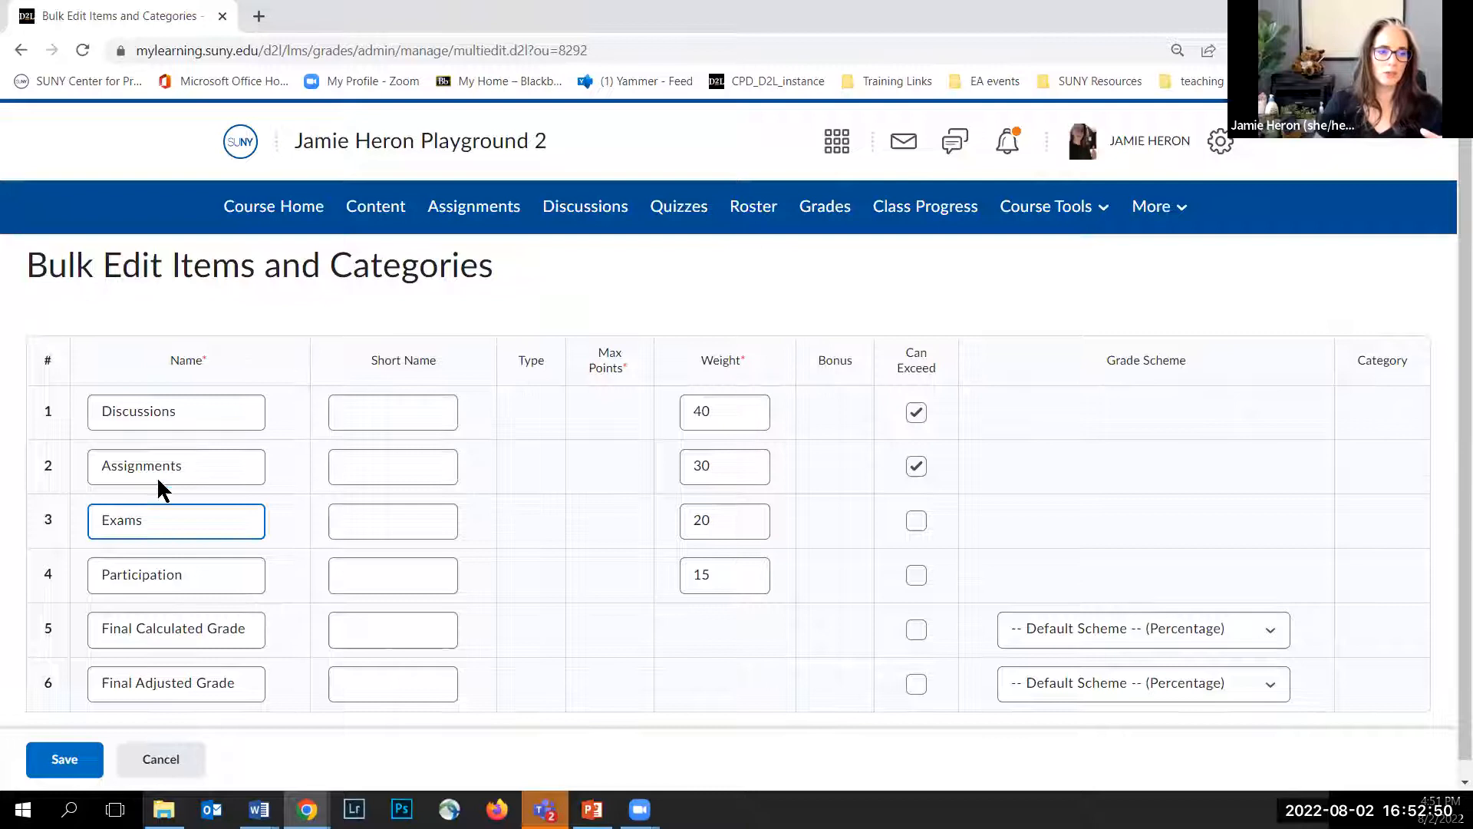
pyautogui.click(708, 411)
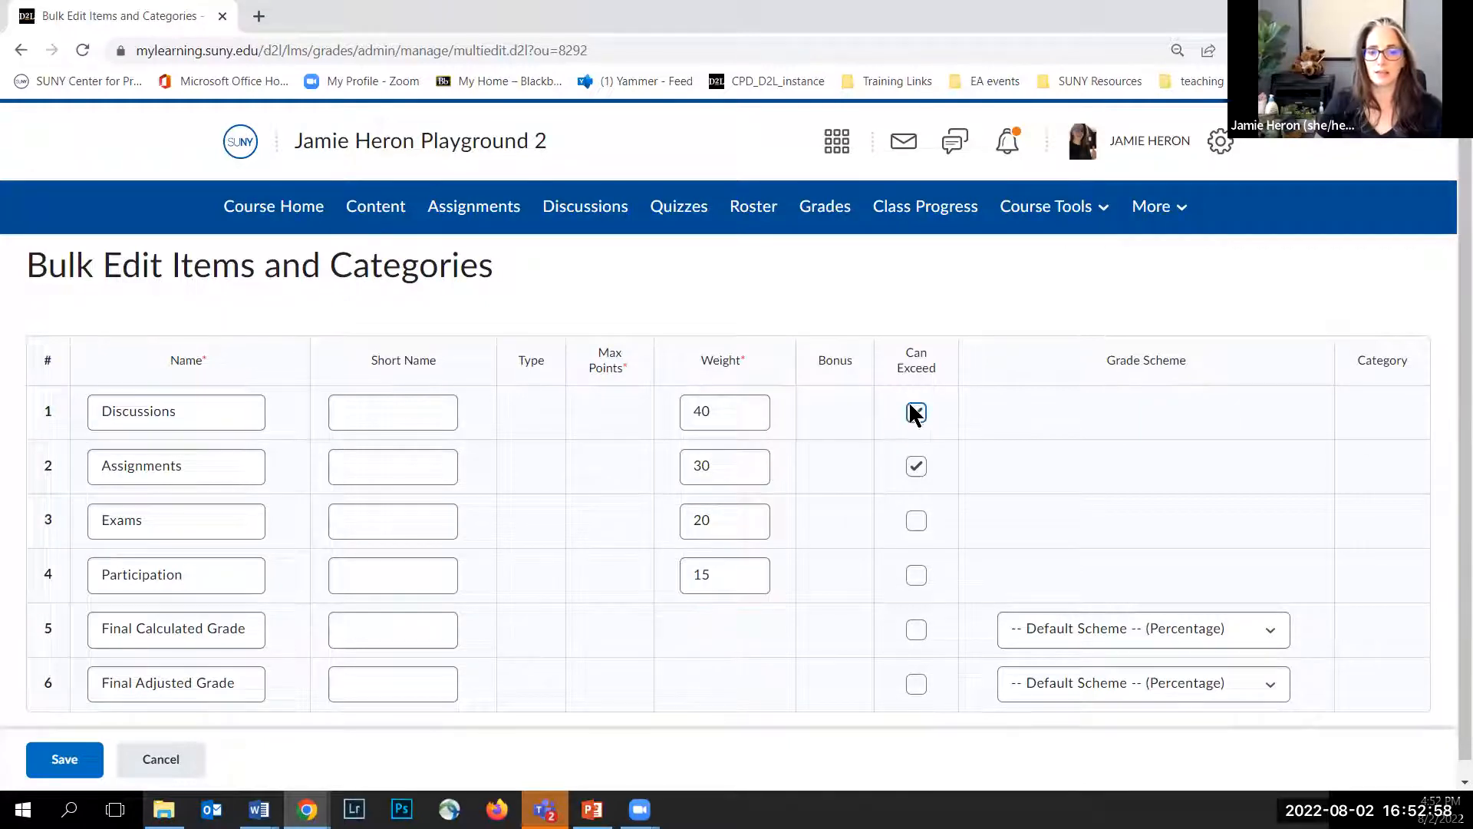
pyautogui.moveTo(711, 574); pyautogui.dragTo(704, 576)
pyautogui.write('0')
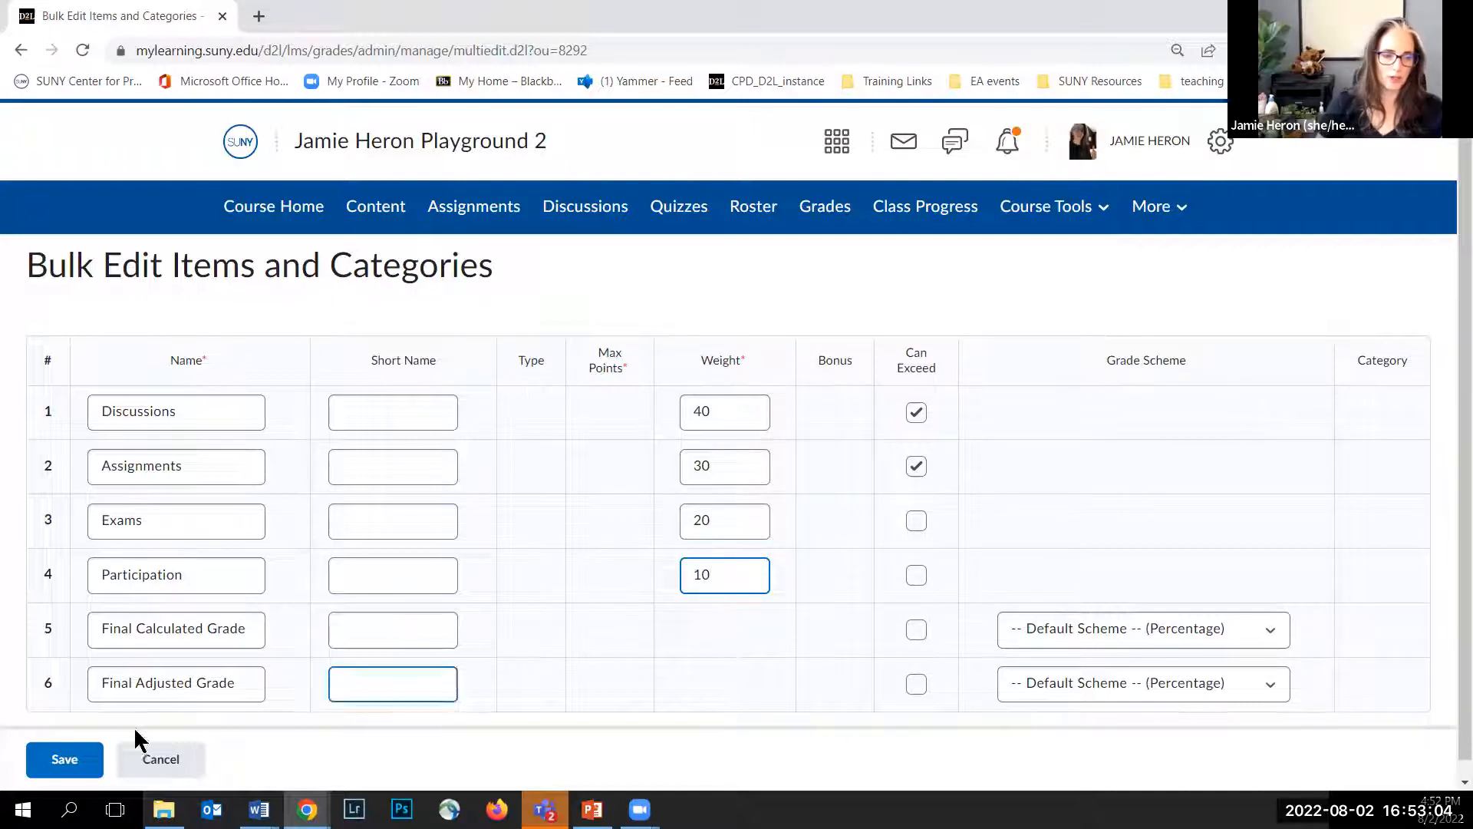
pyautogui.click(77, 762)
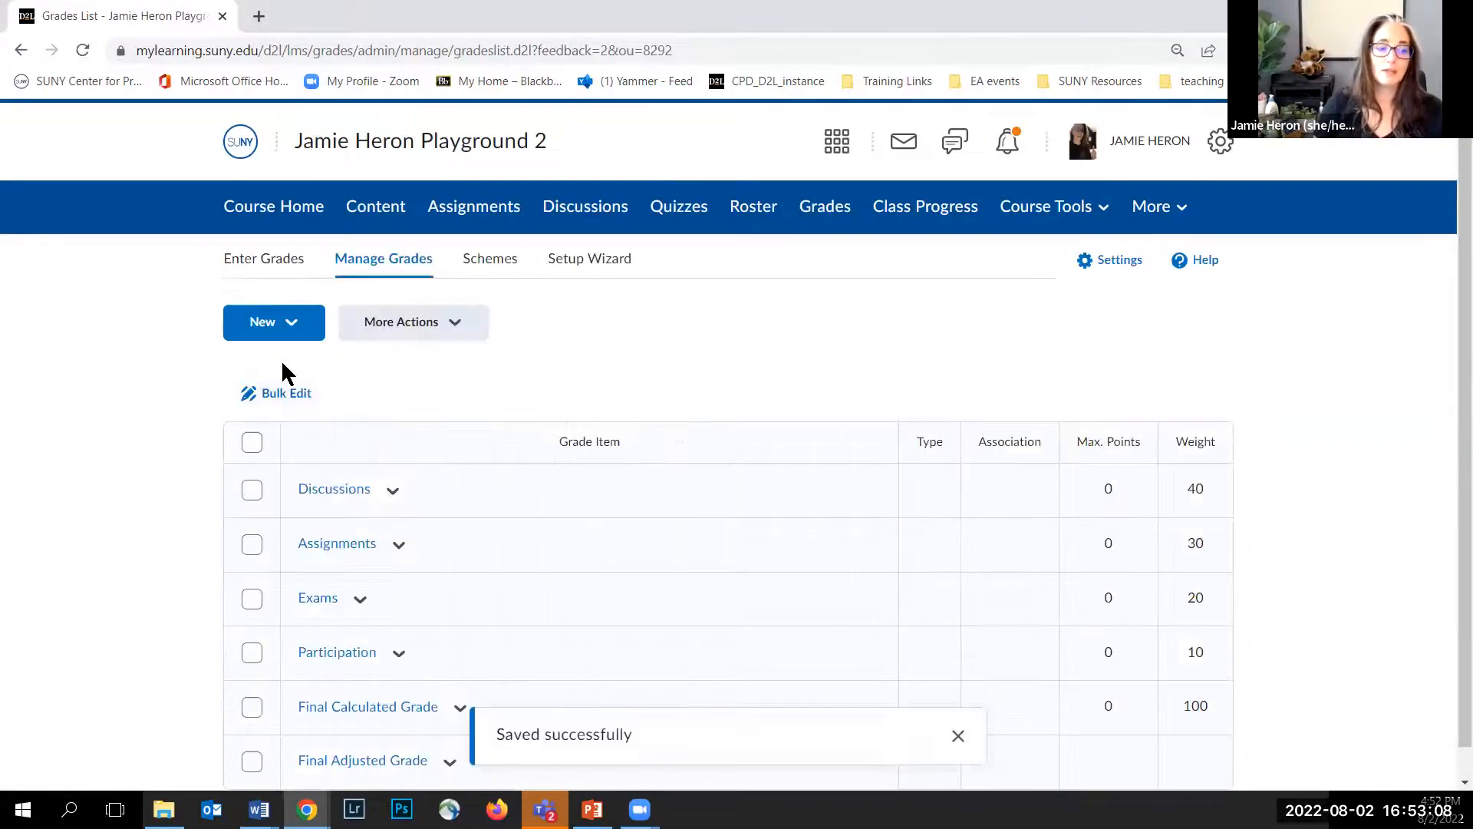
# Step: Start creating a new Numeric grade item
pyautogui.scroll(-1, 181, 441)
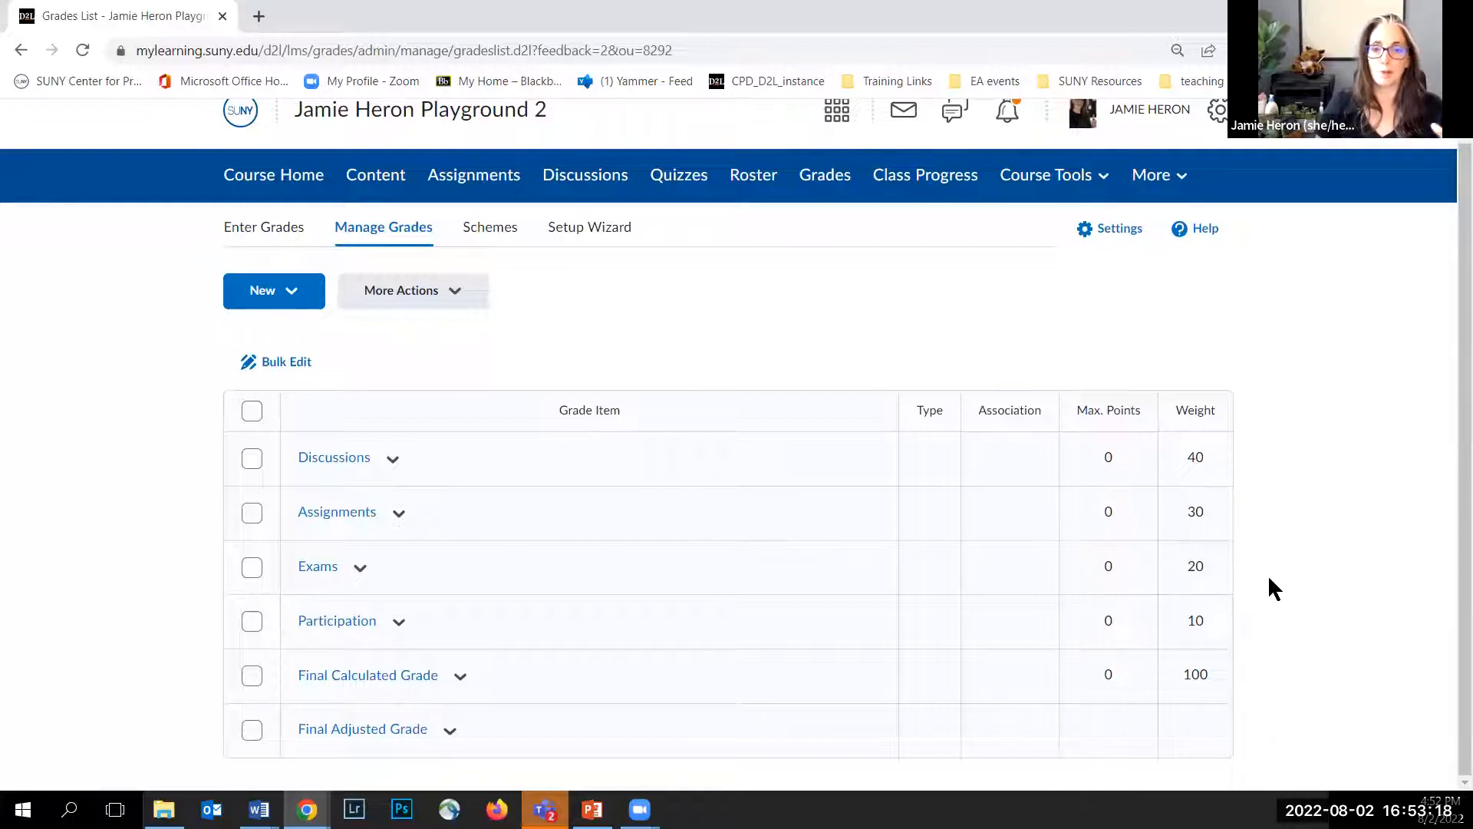
pyautogui.click(292, 296)
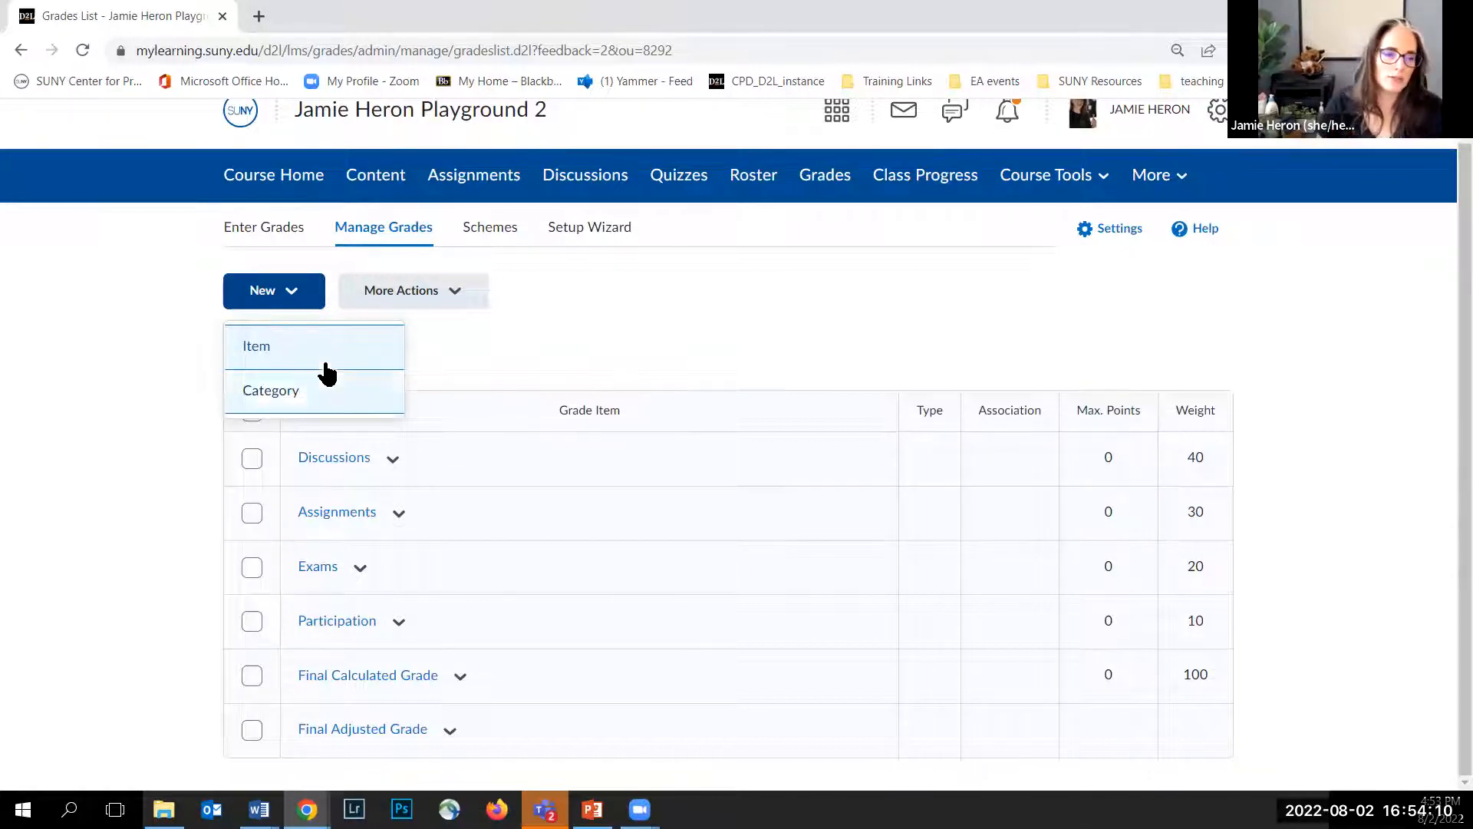
pyautogui.click(278, 352)
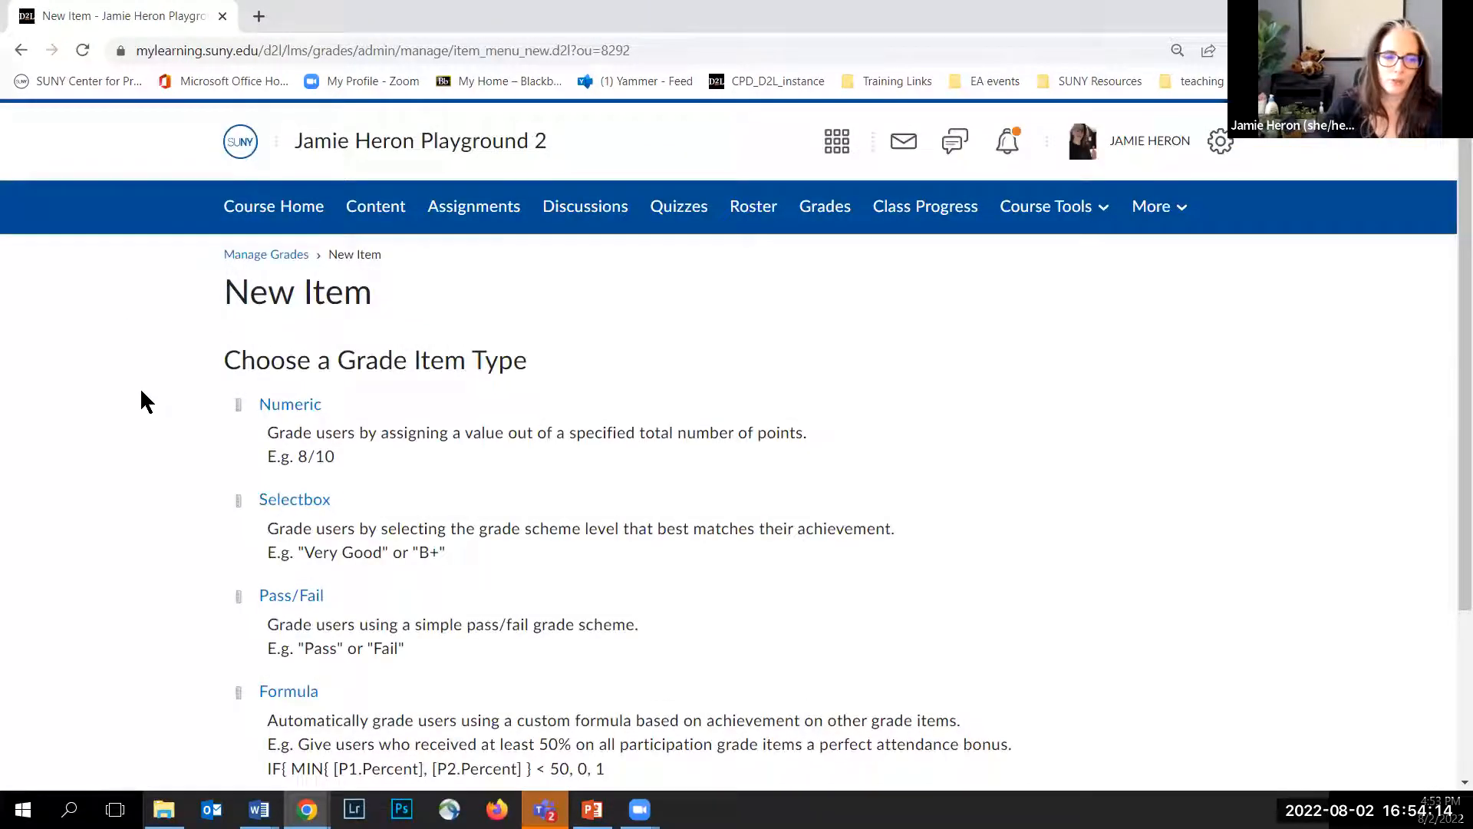
pyautogui.scroll(-2, 141, 392)
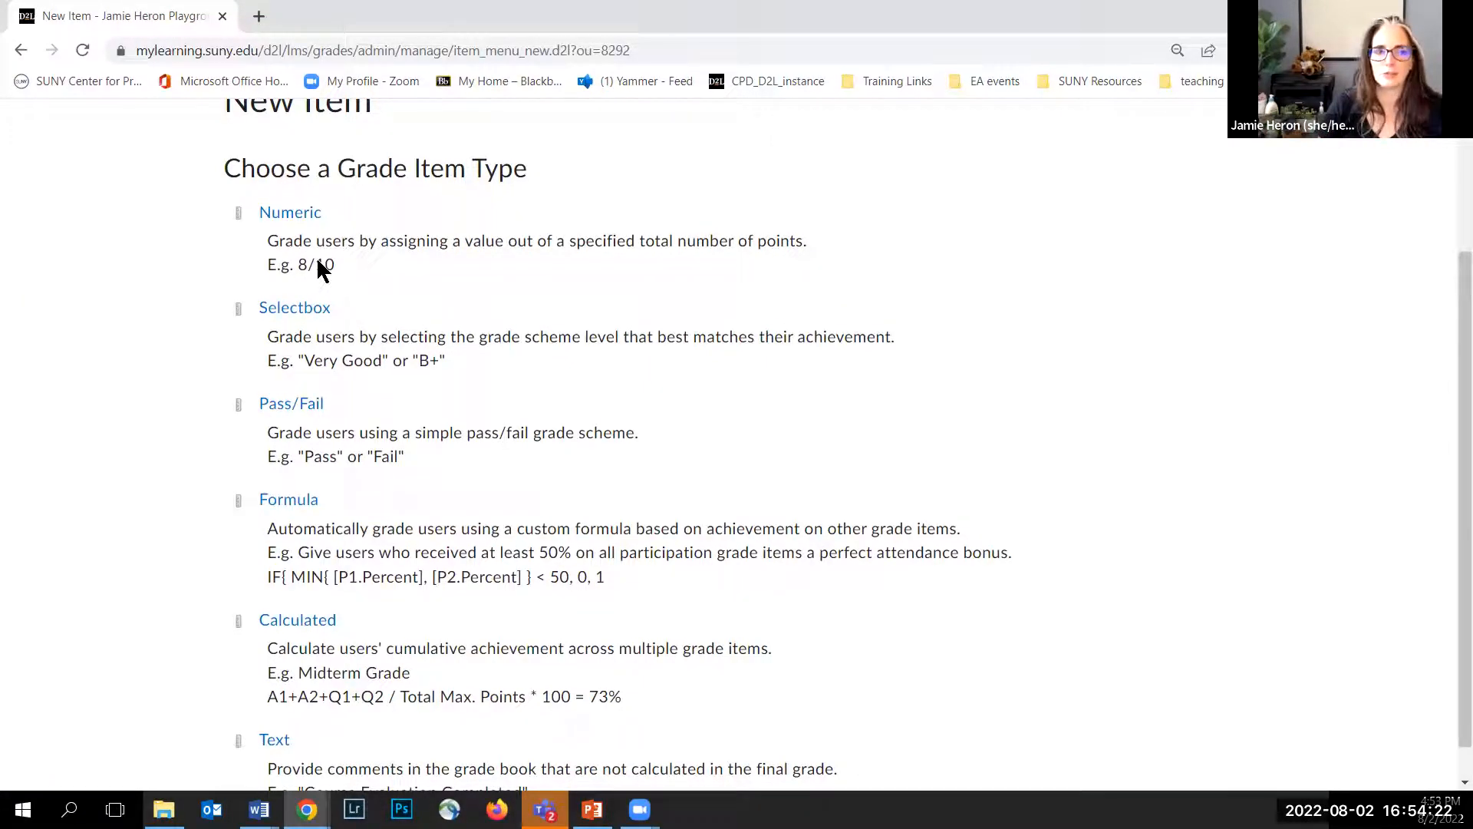
pyautogui.scroll(-1, 217, 275)
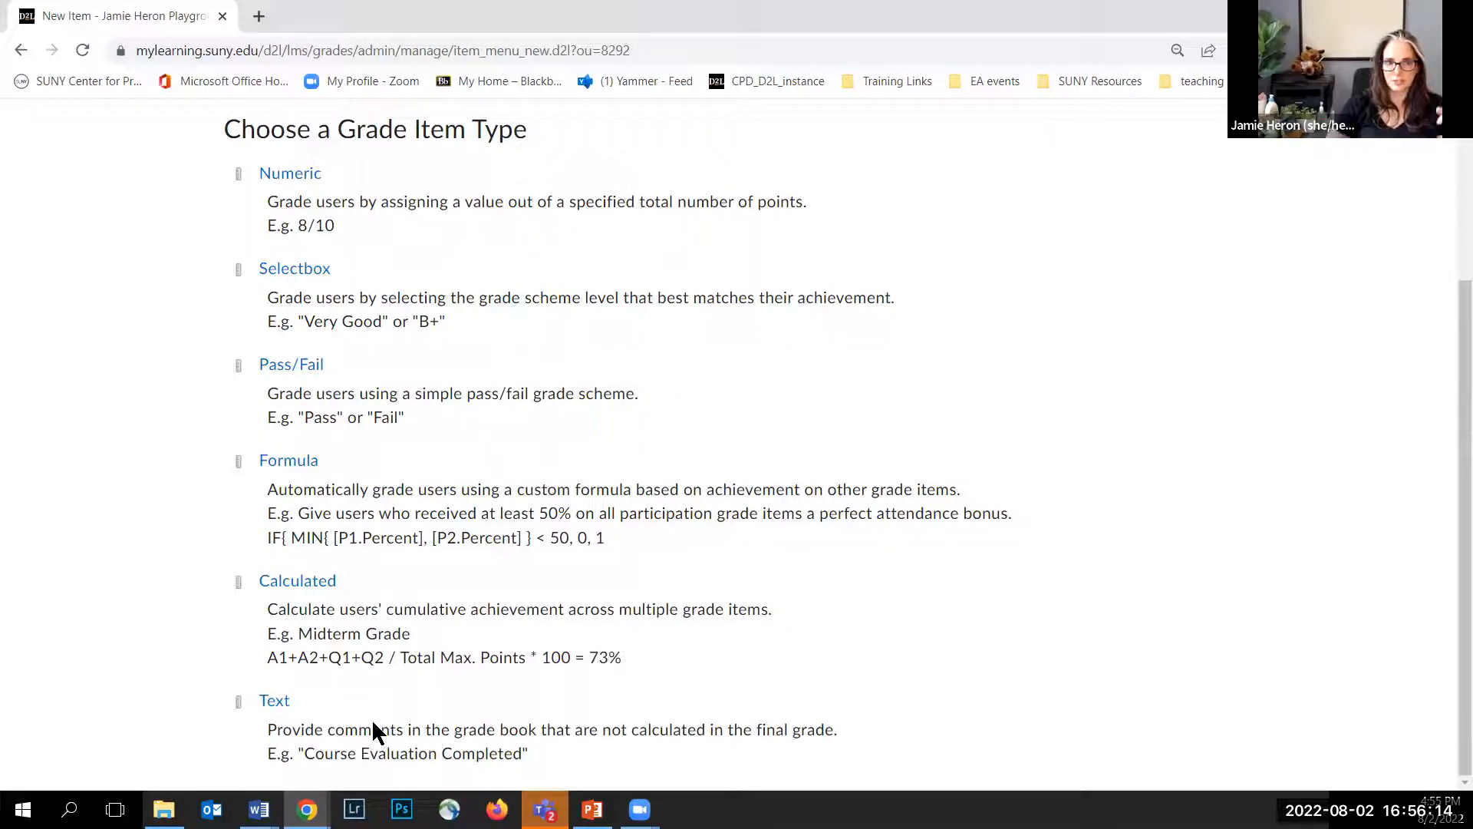
pyautogui.click(291, 178)
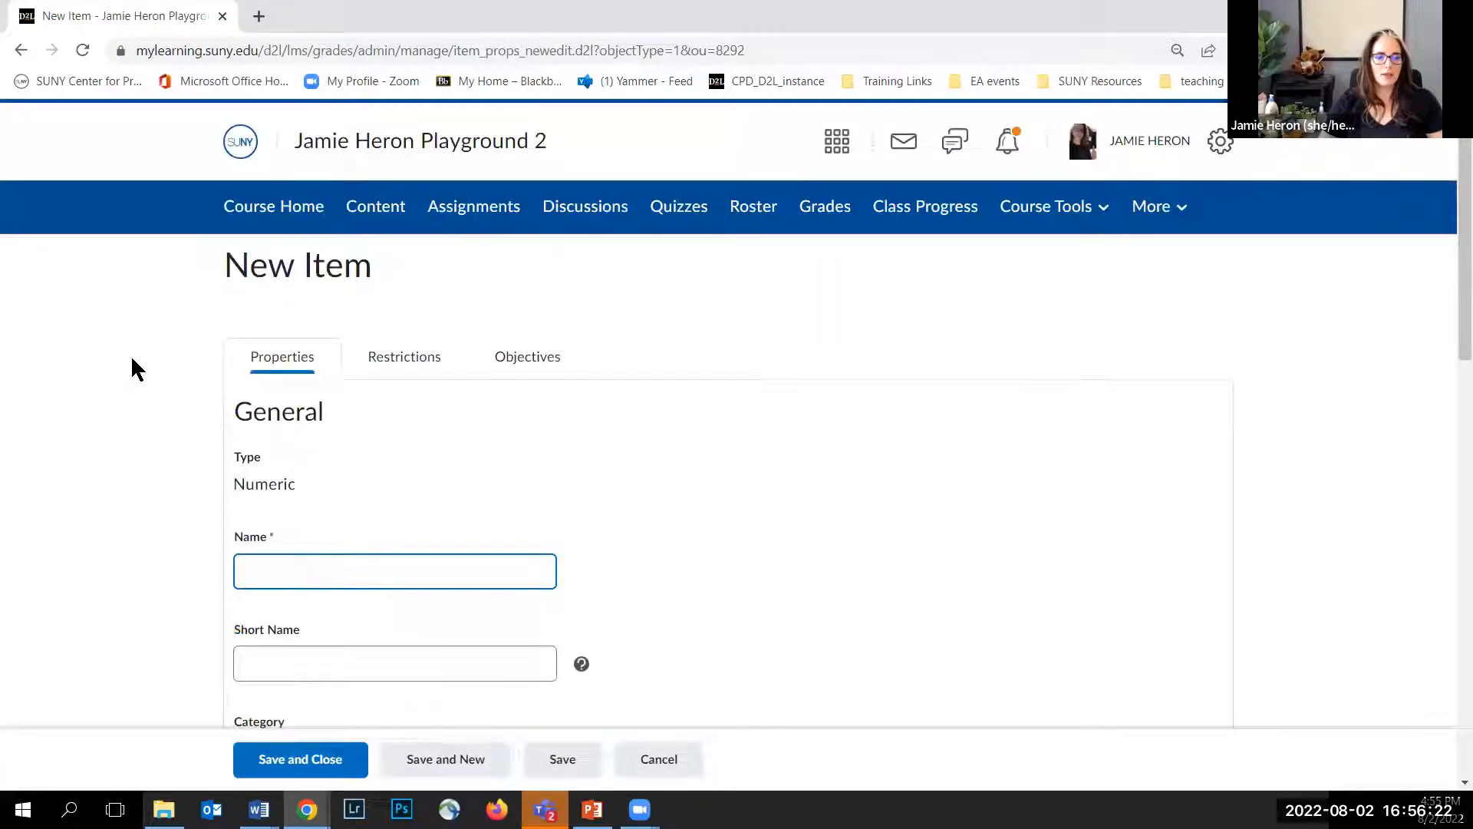
# Step: Name the new item In class demonstration 1 with the short name ICD1
pyautogui.scroll(-1, 137, 369)
pyautogui.scroll(-1, 134, 299)
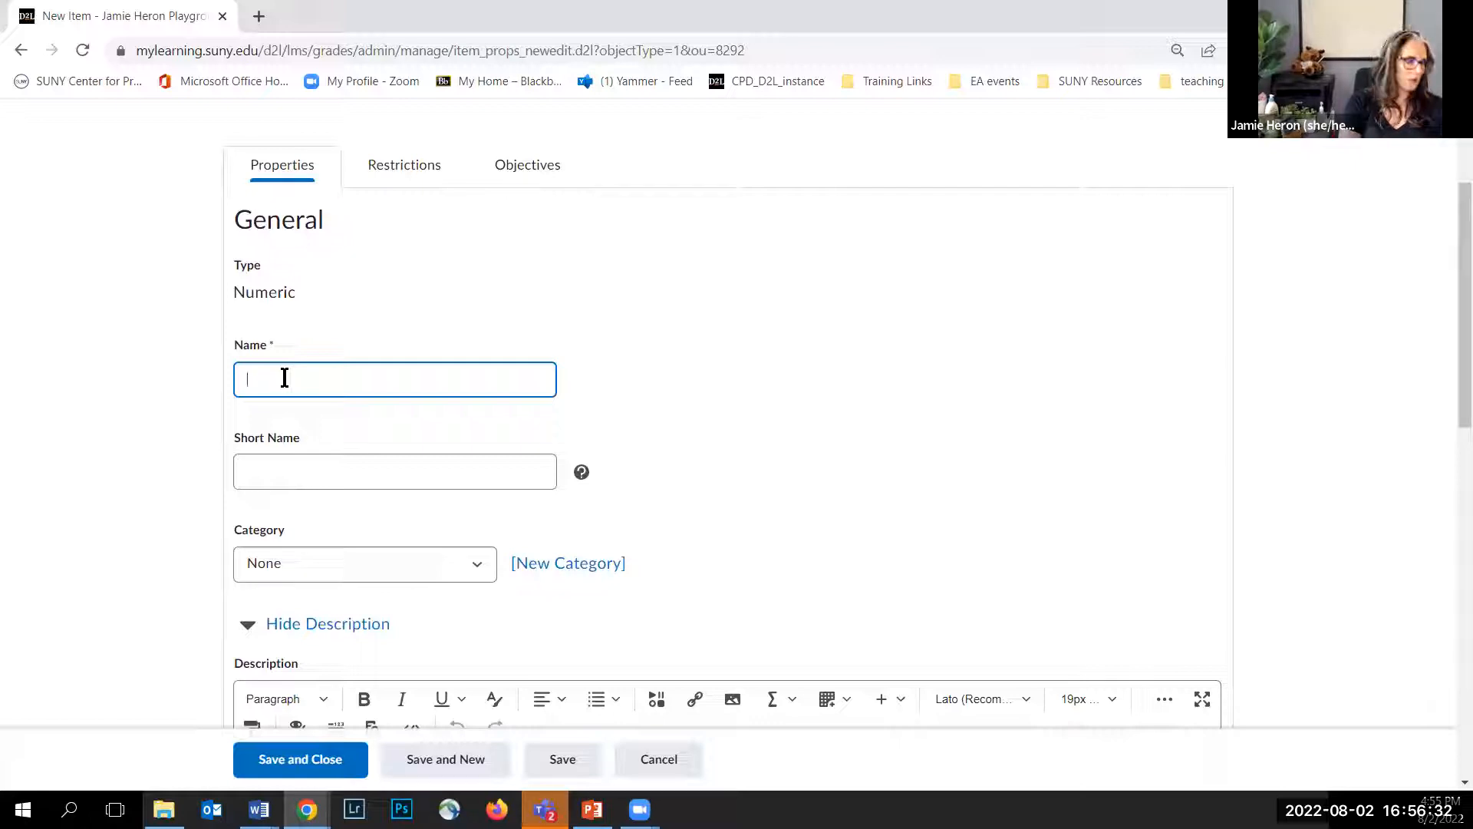
pyautogui.write('In class demonstration')
pyautogui.click(276, 457)
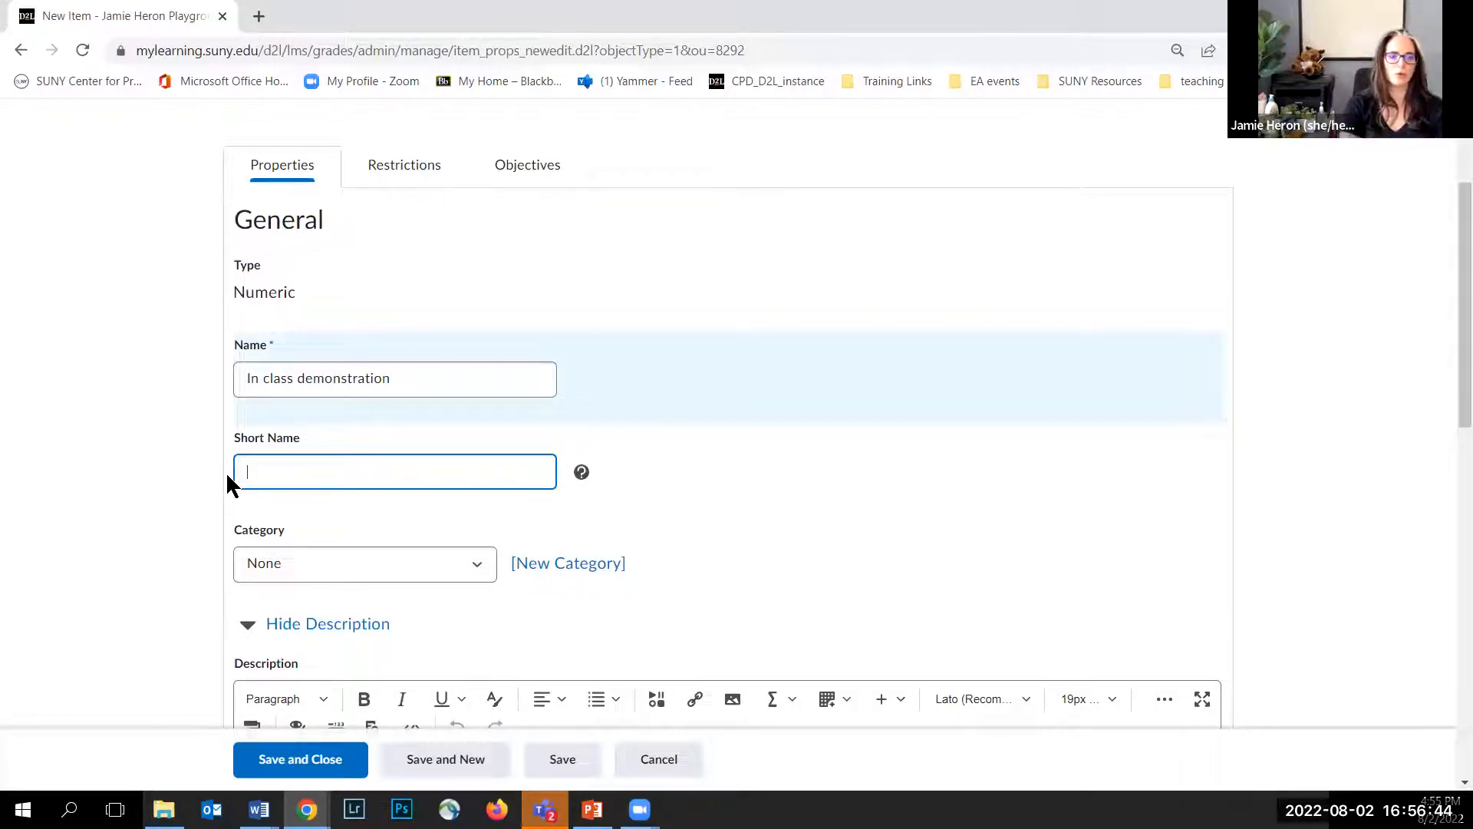
pyautogui.click(395, 377)
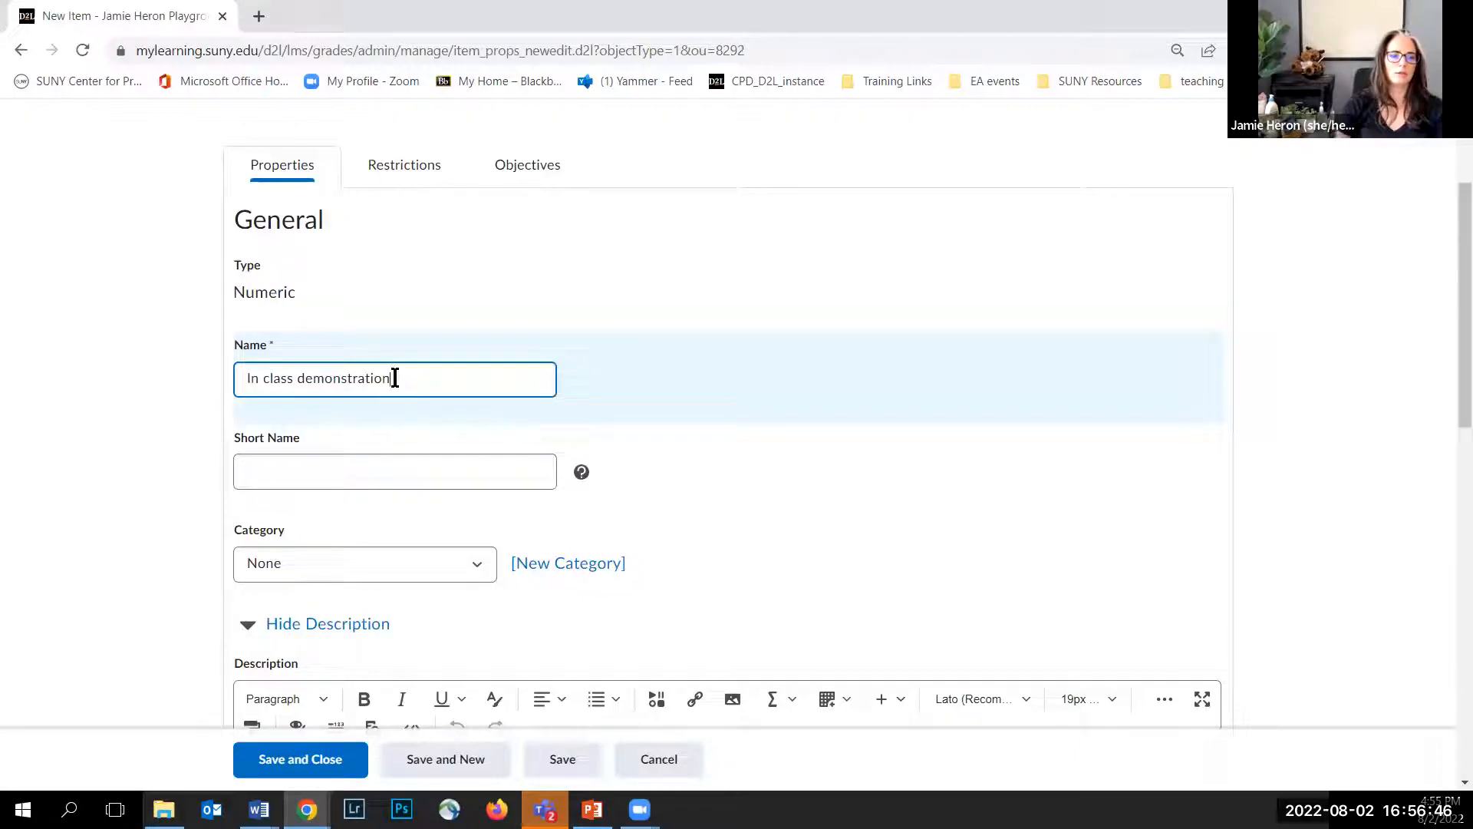
pyautogui.write('1')
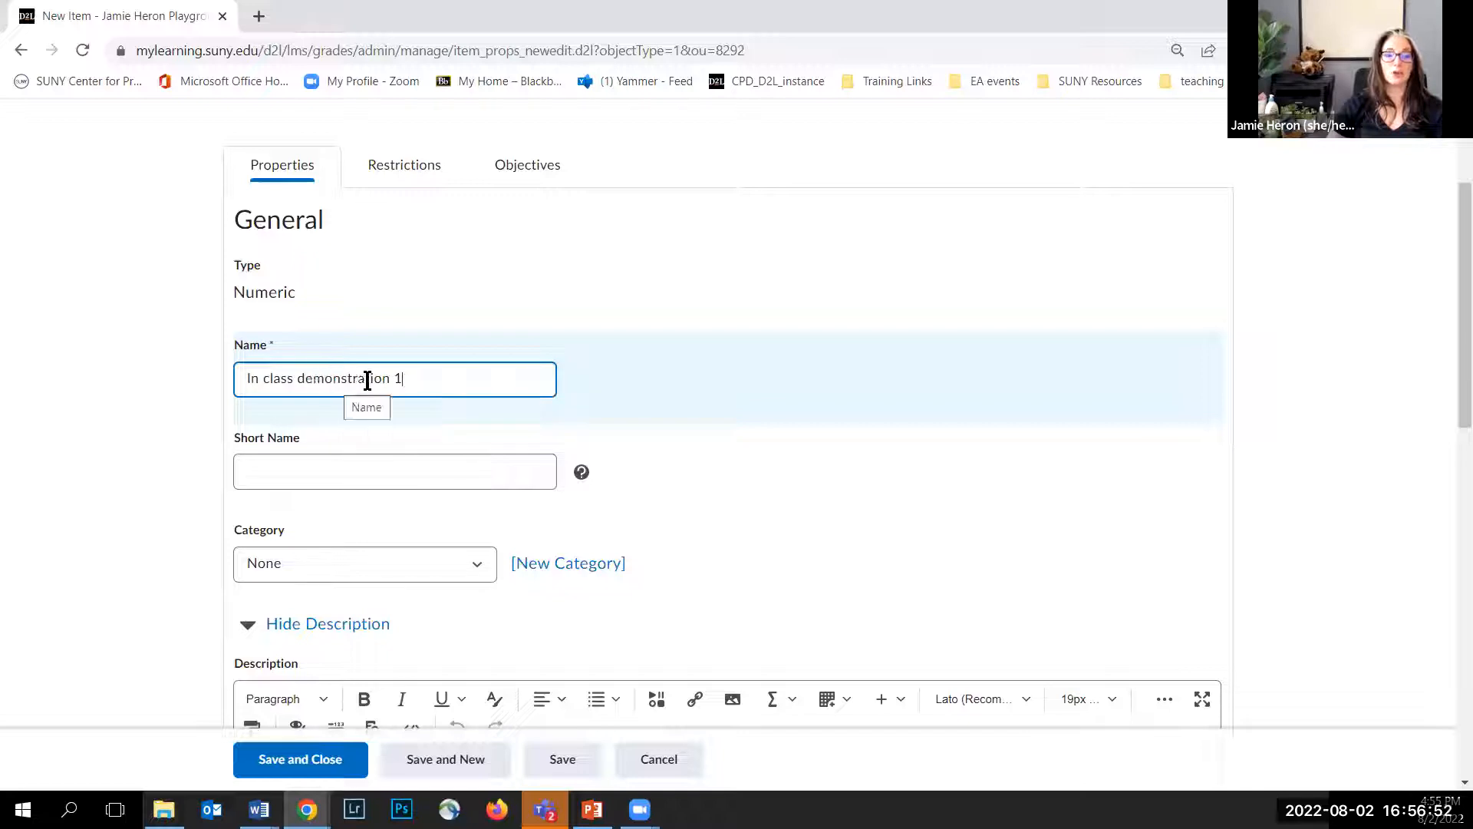
pyautogui.click(243, 462)
pyautogui.write('ICD1')
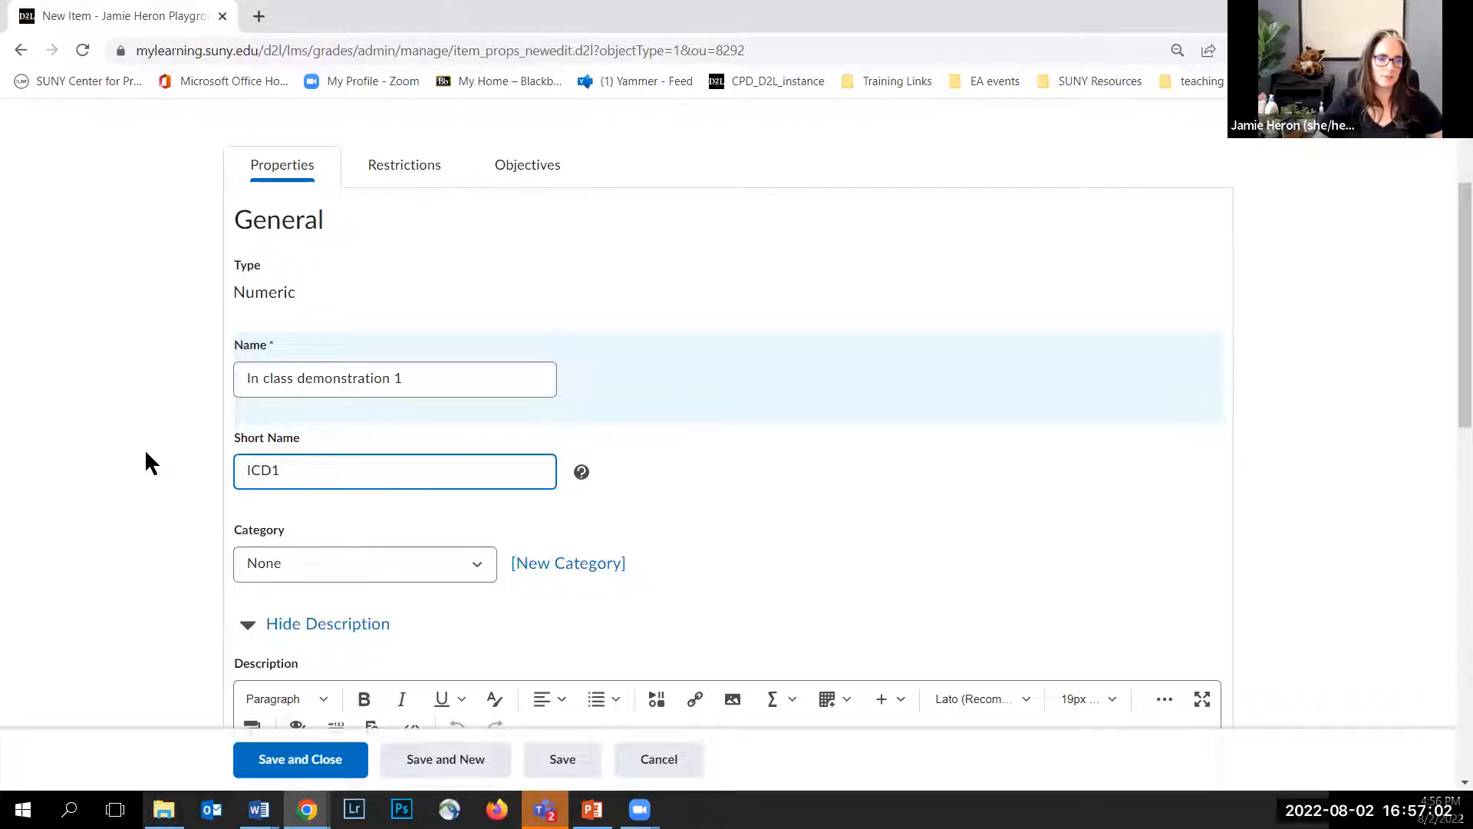
# Step: Place the item in the Assignments category and set its maximum points to 100
pyautogui.scroll(-1, 146, 460)
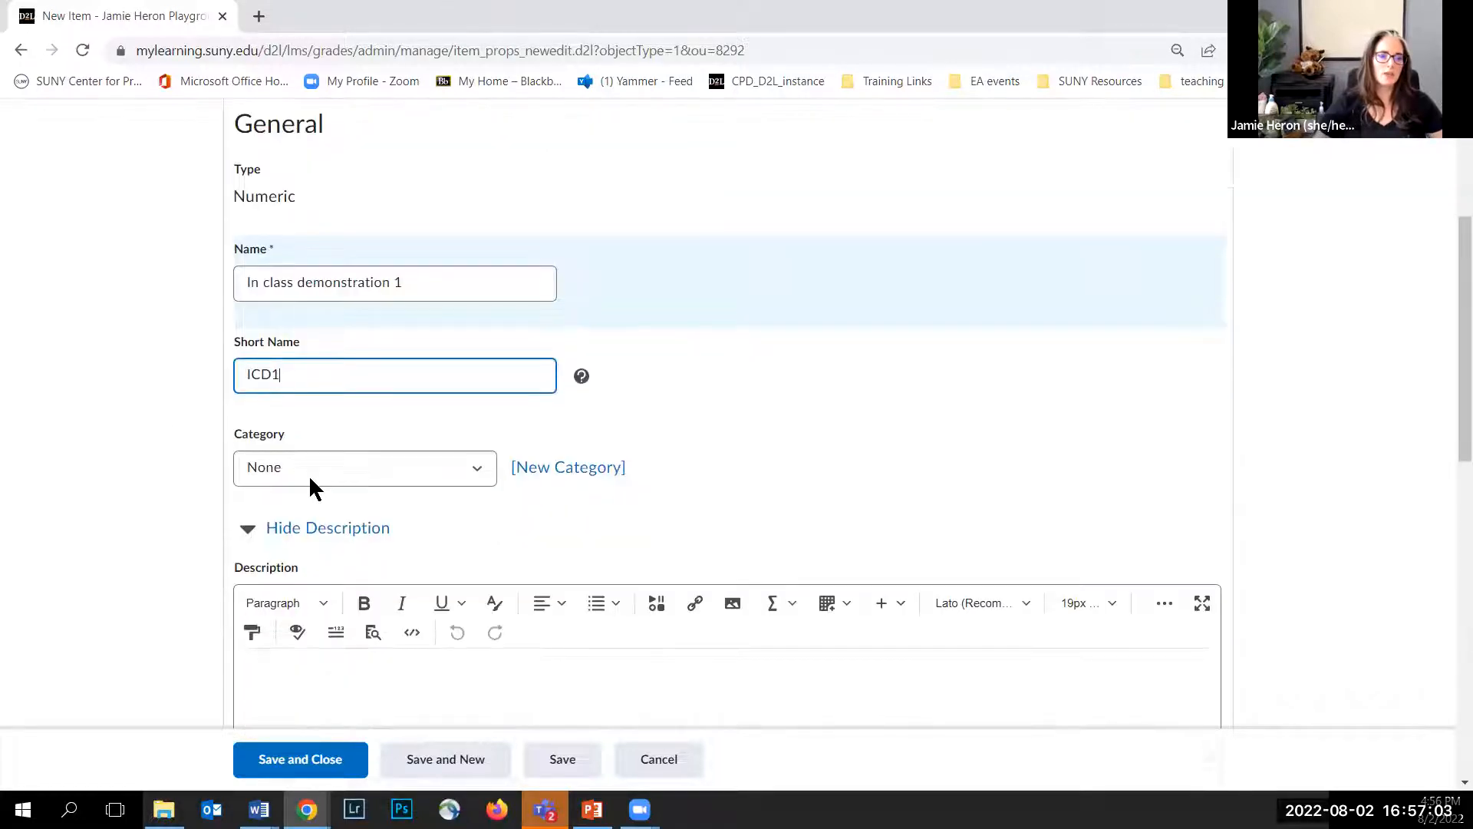
pyautogui.click(479, 472)
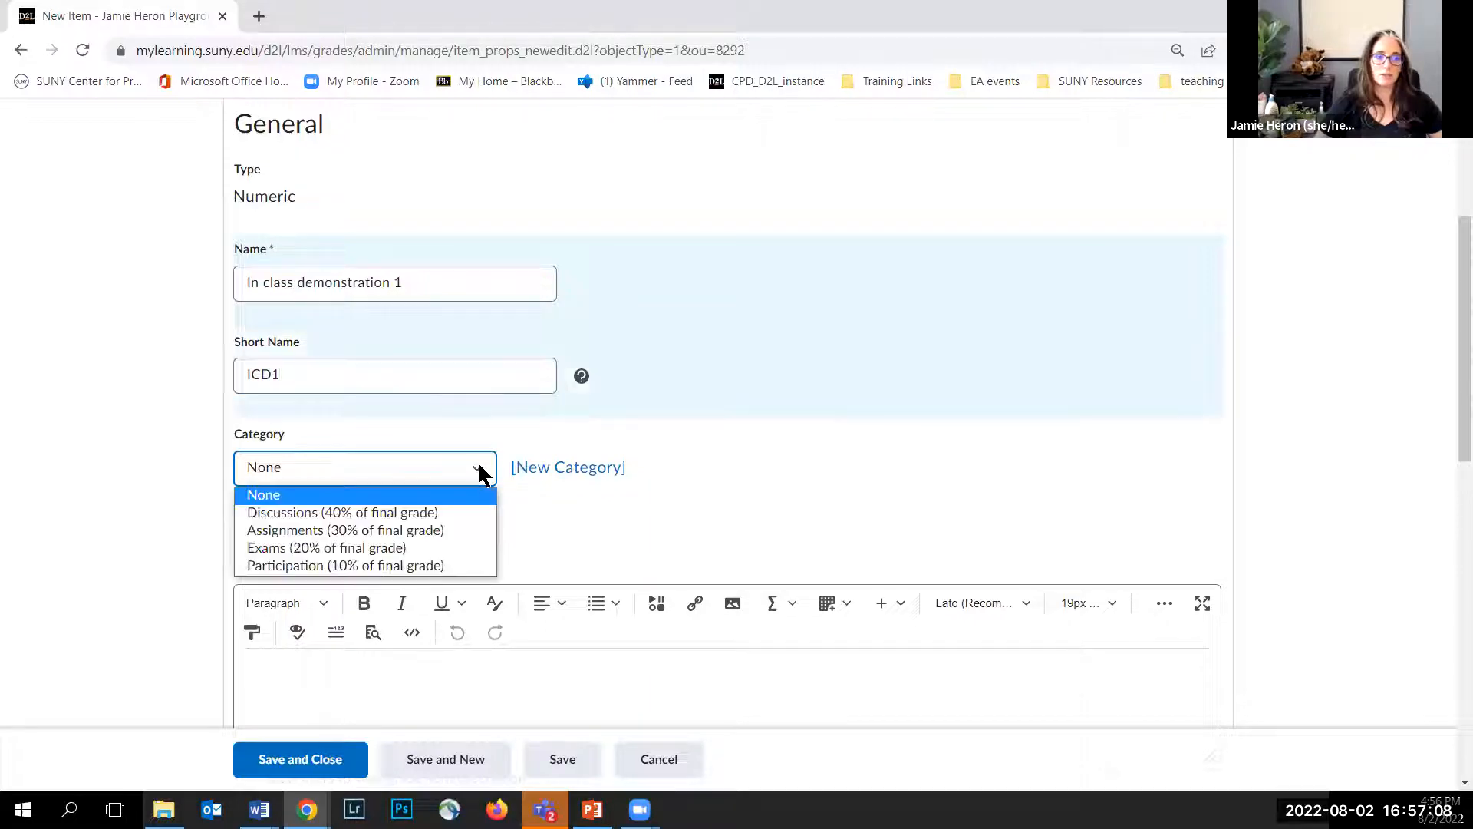
pyautogui.click(414, 531)
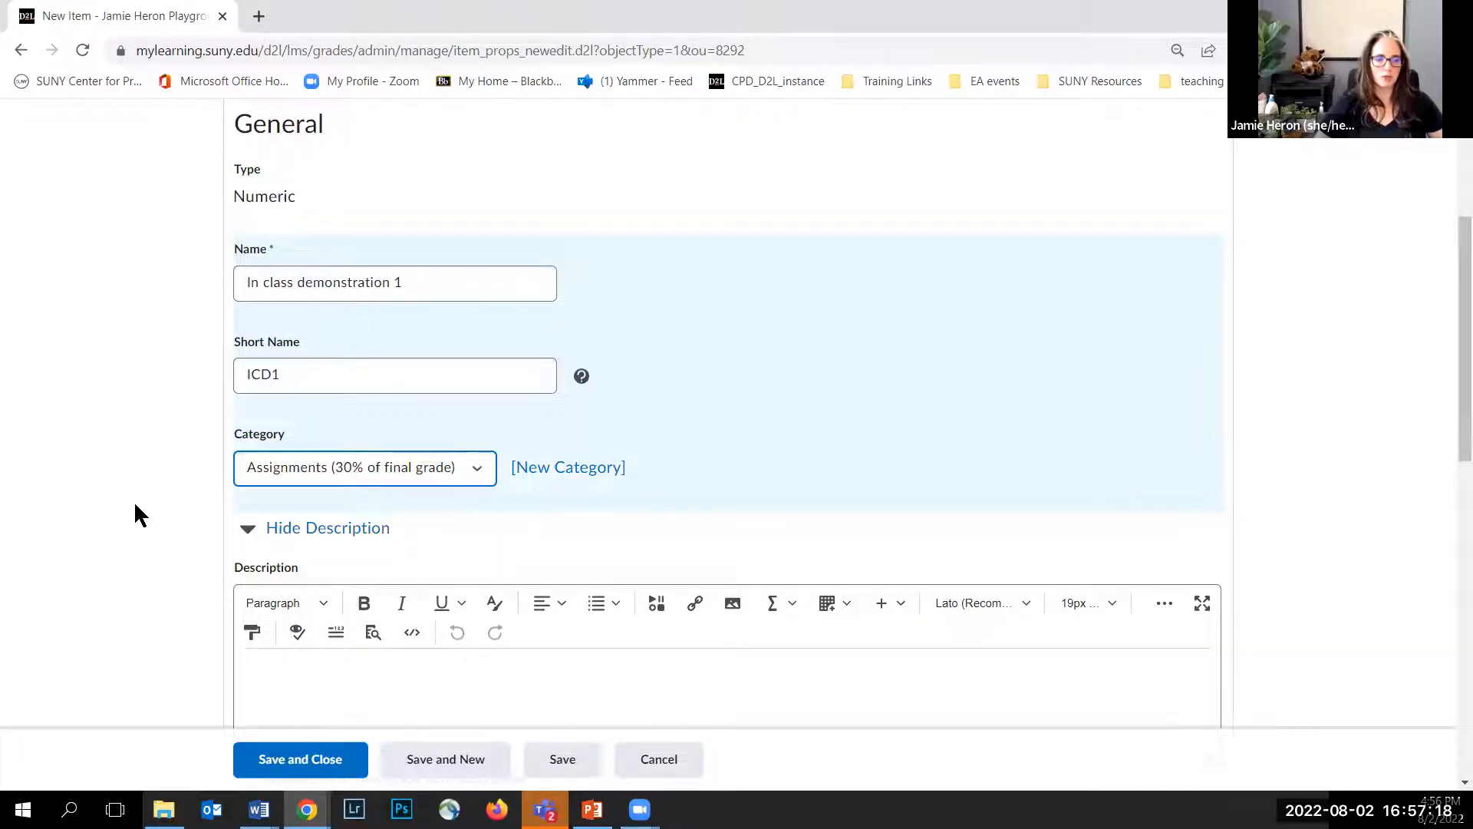
pyautogui.scroll(-5, 134, 501)
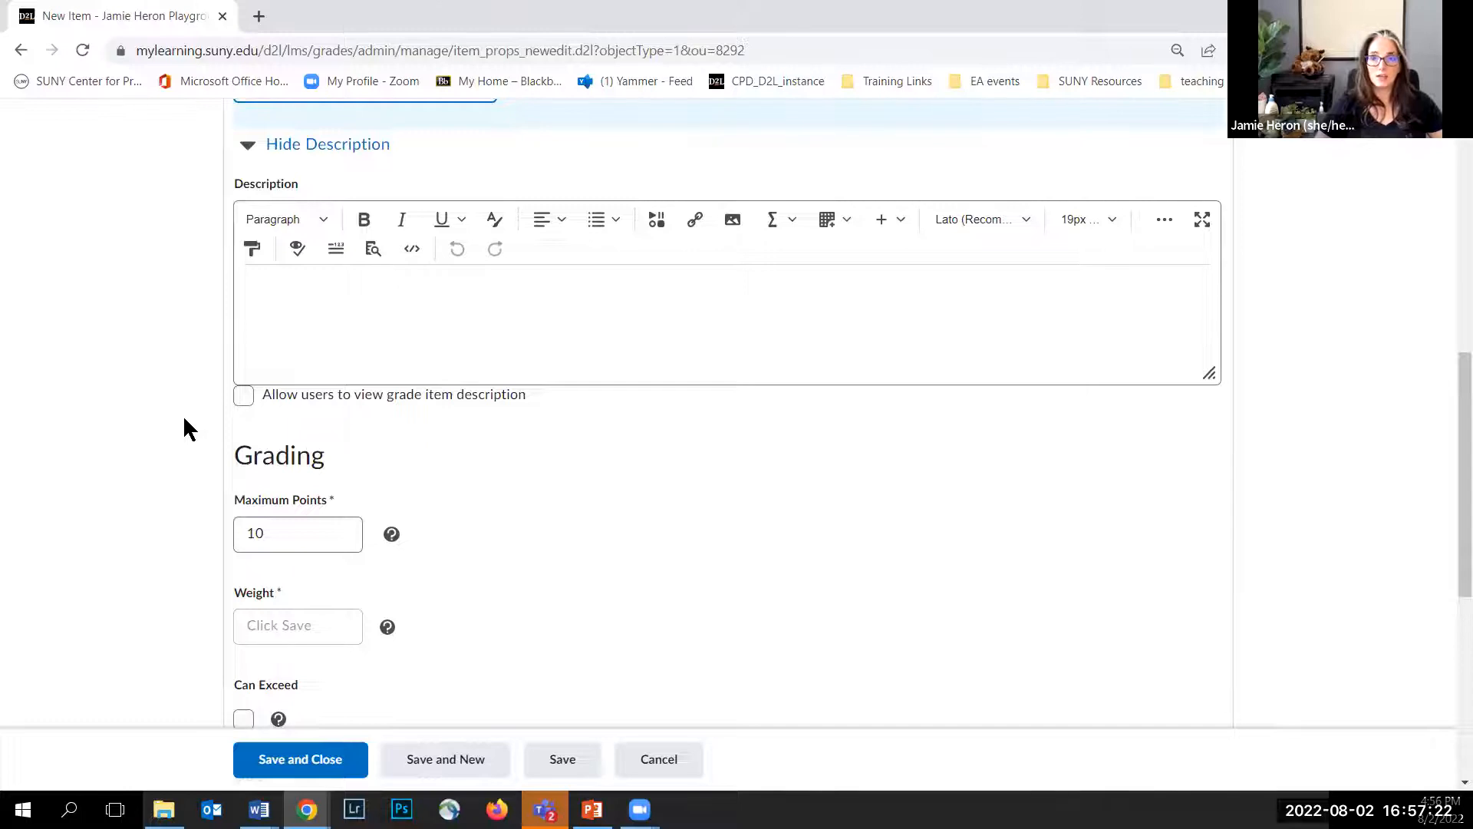
pyautogui.scroll(-3, 185, 429)
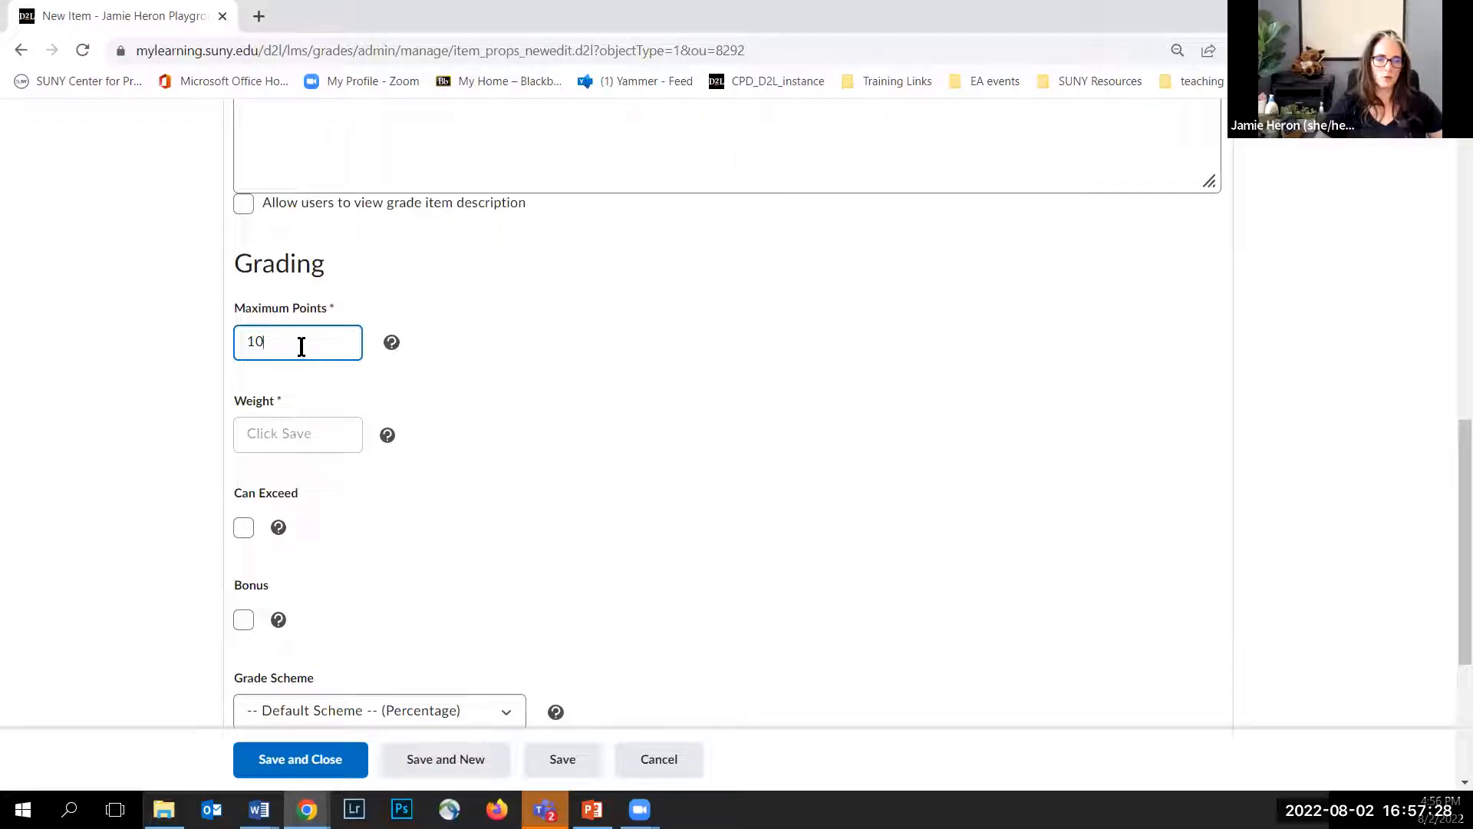
pyautogui.write('0')
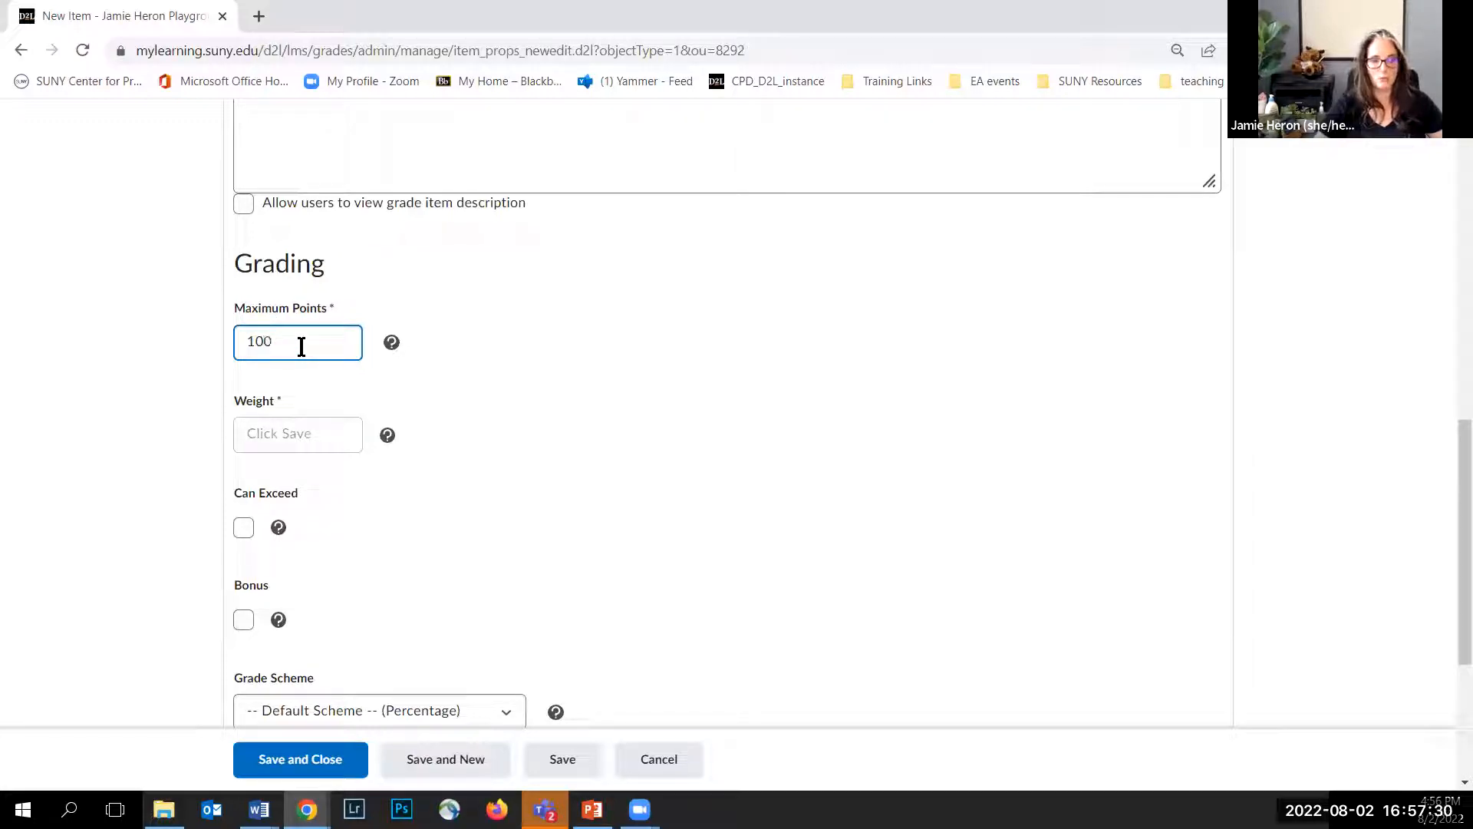
pyautogui.click(185, 391)
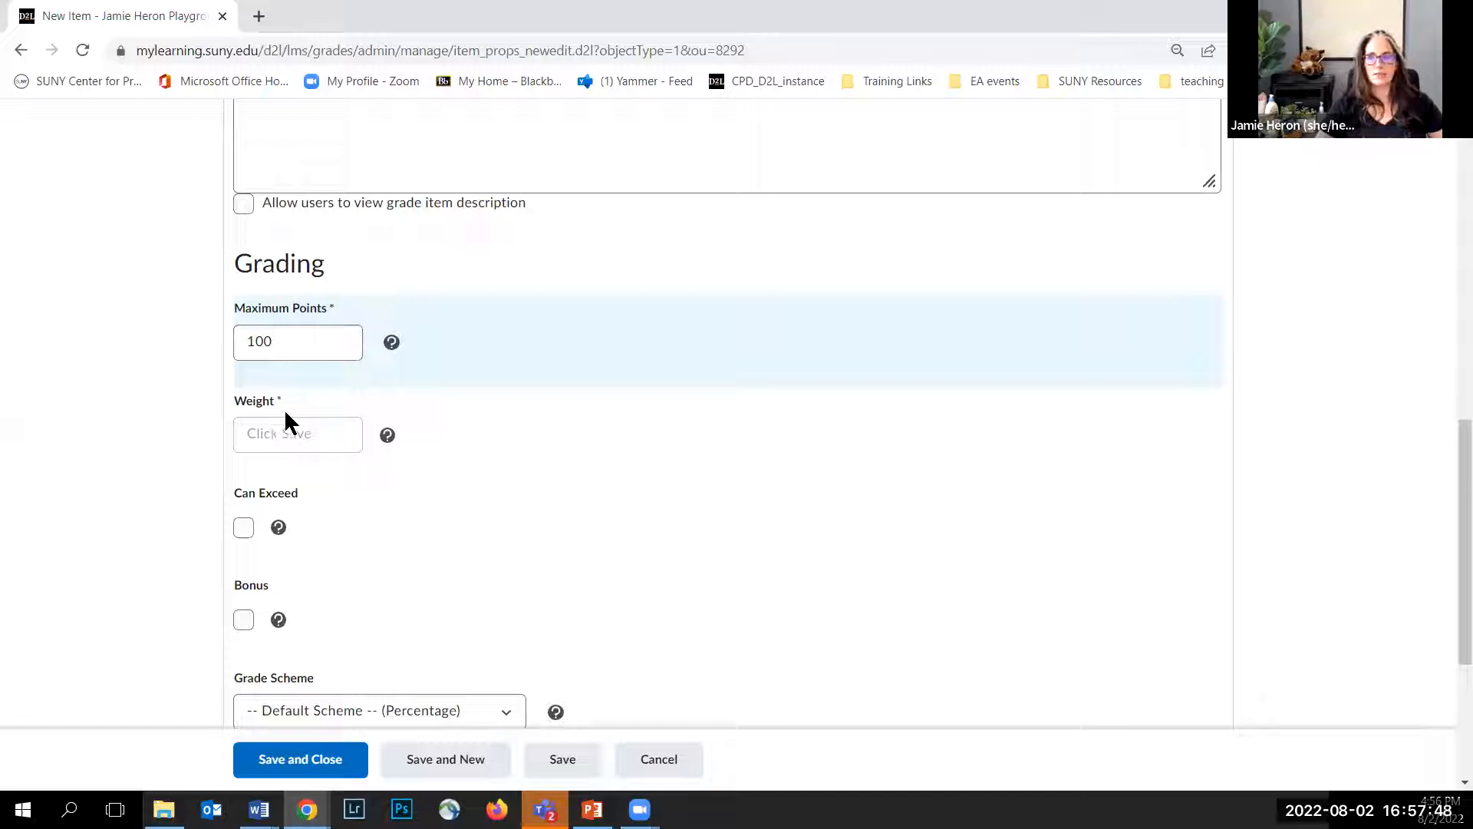
# Step: Allow the item's grade to exceed its maximum points
pyautogui.scroll(-2, 154, 483)
pyautogui.scroll(1, 207, 445)
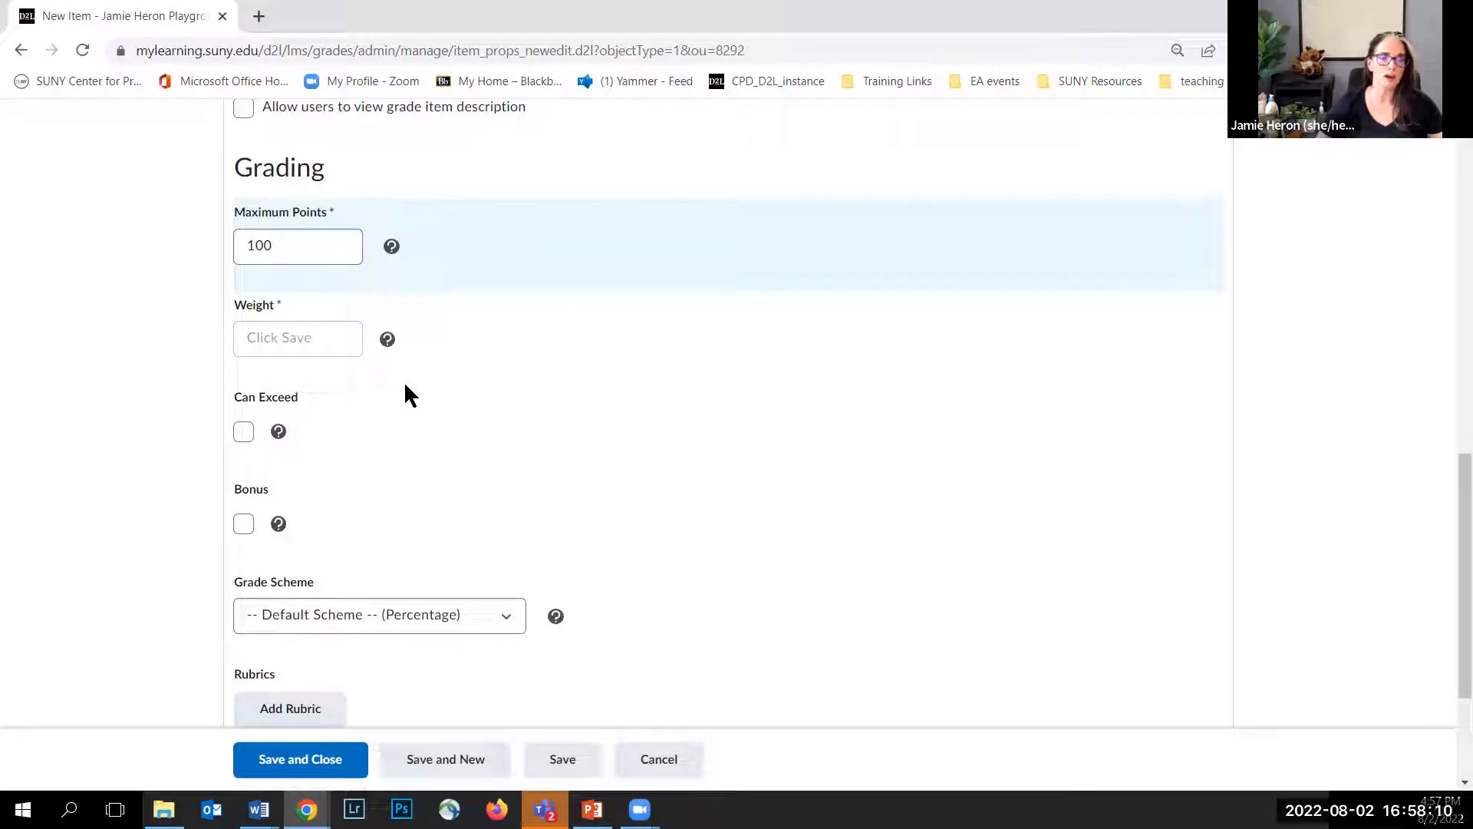
pyautogui.click(244, 430)
pyautogui.click(298, 244)
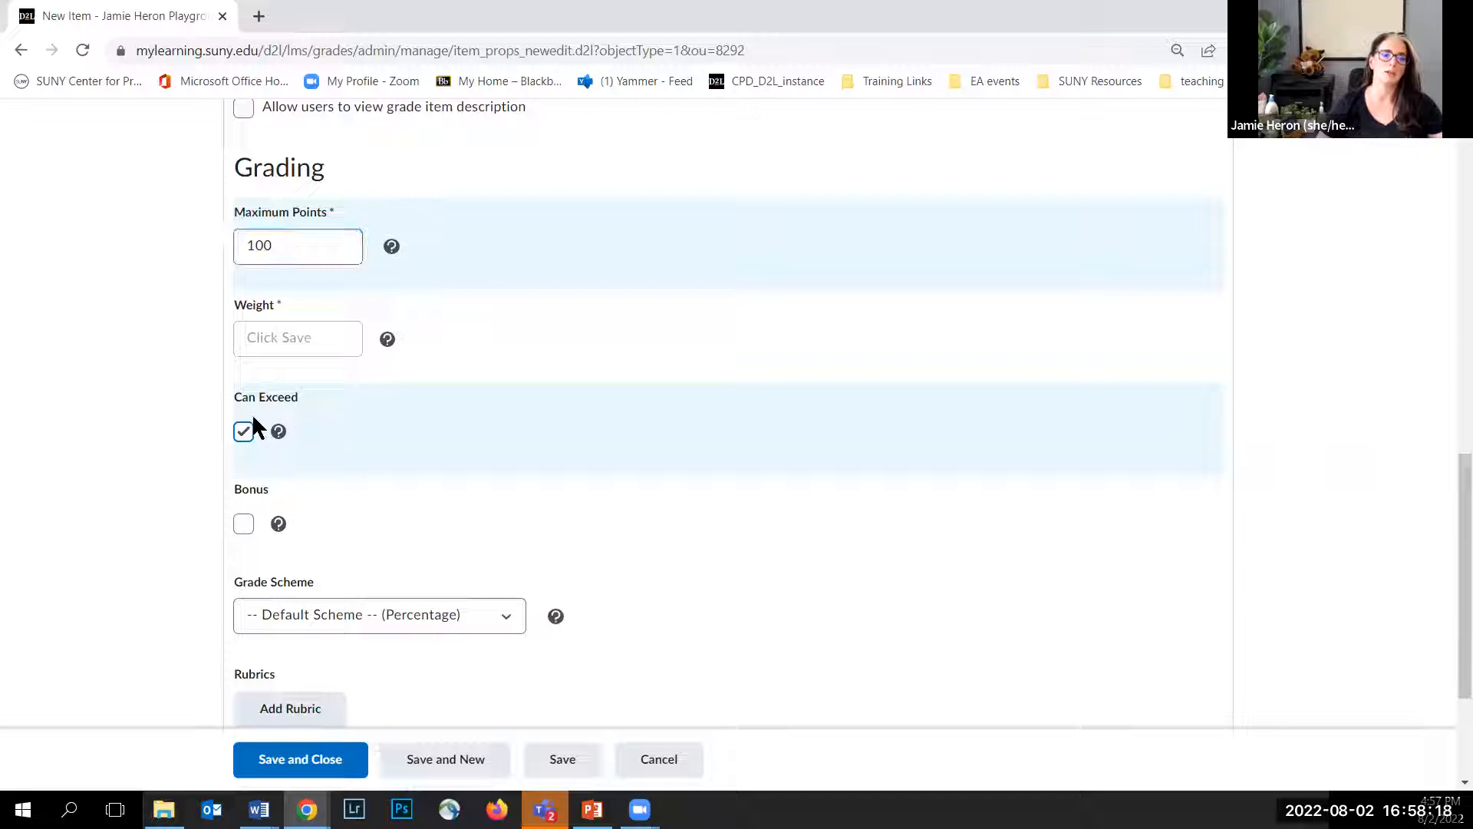
pyautogui.click(242, 430)
pyautogui.rightClick(283, 403)
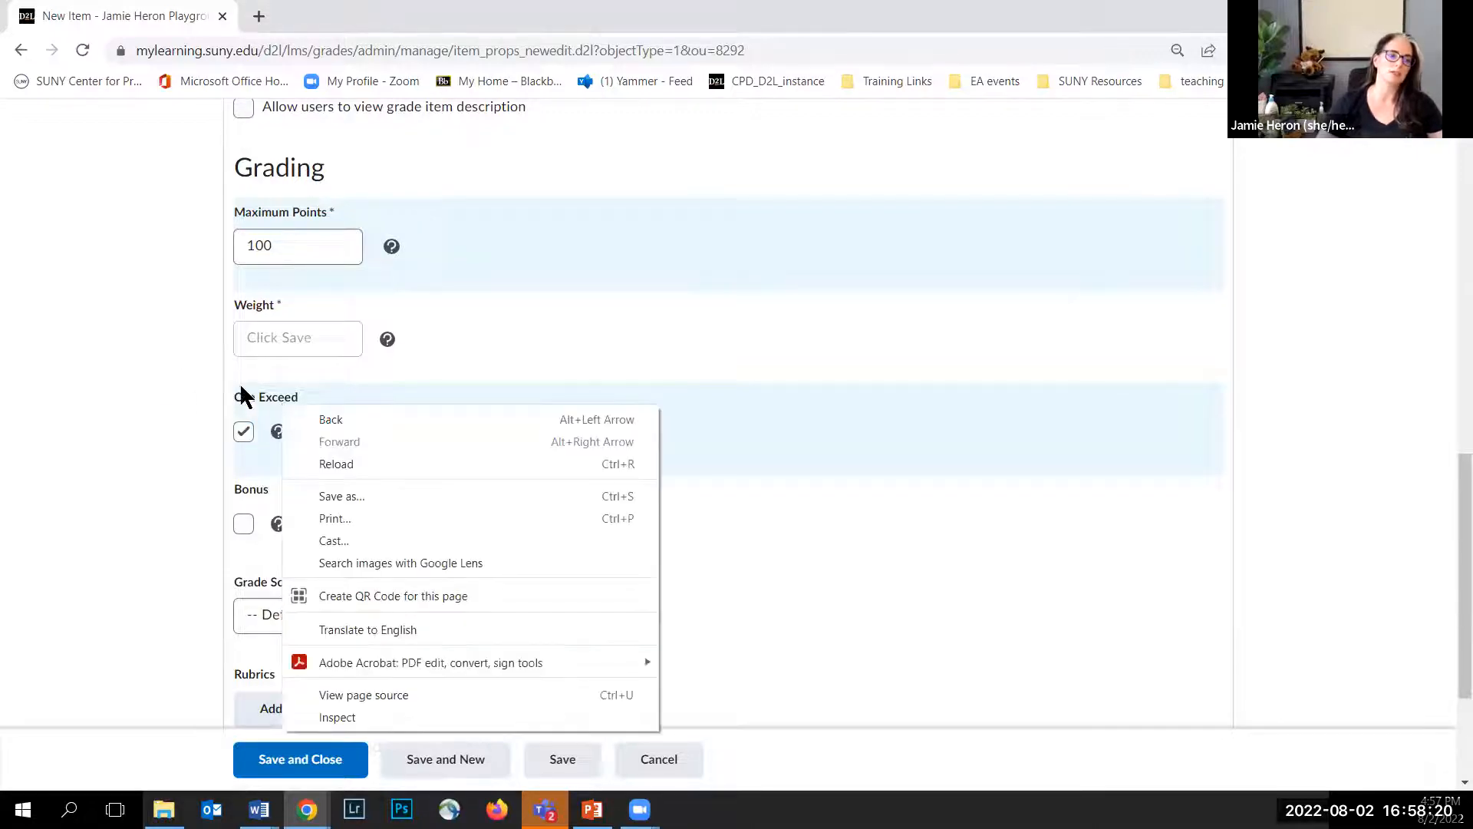
pyautogui.click(164, 379)
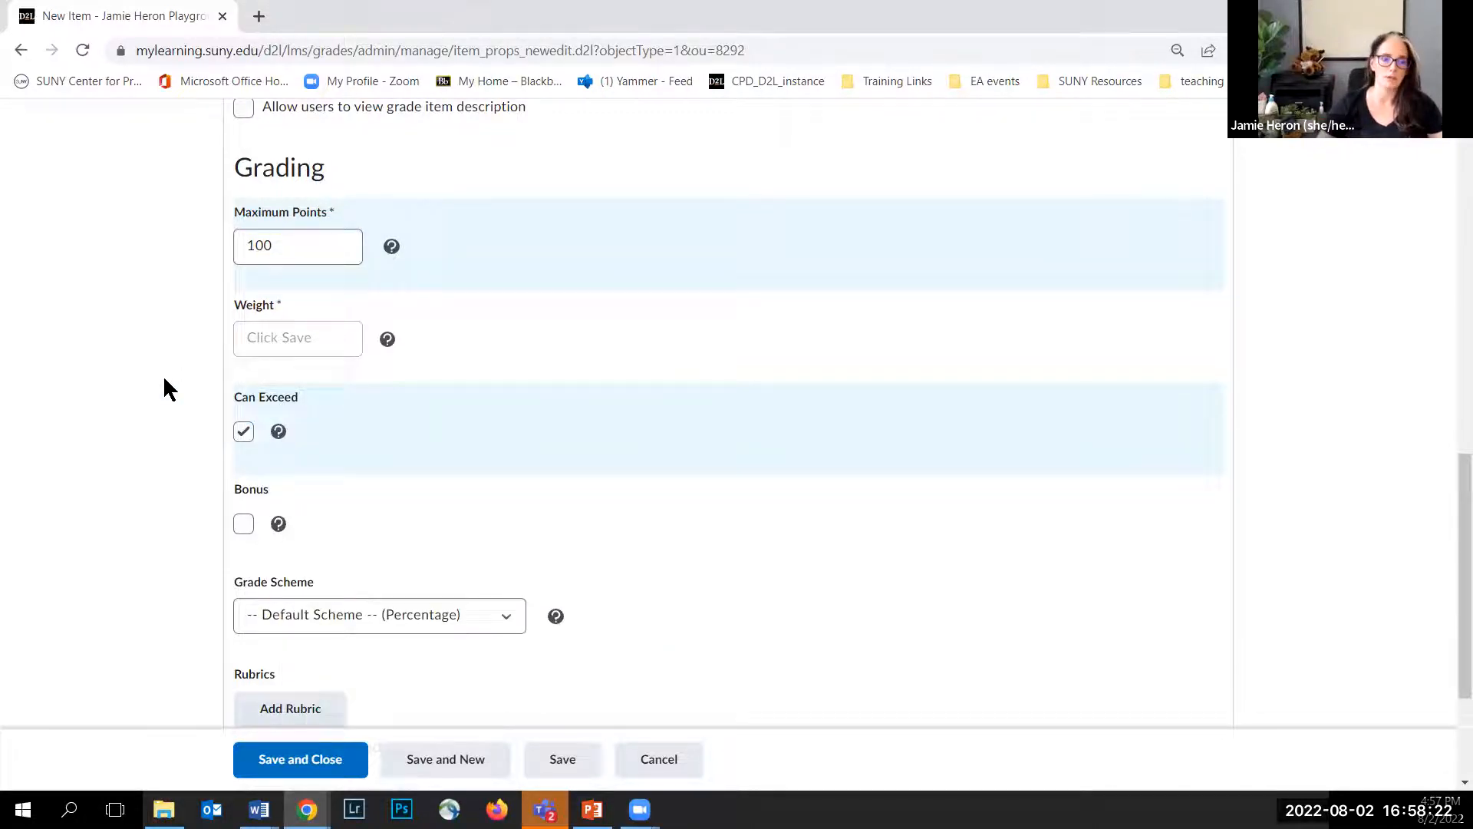
# Step: Review the remaining grading options, then open the item's Restrictions settings
pyautogui.scroll(-1, 204, 447)
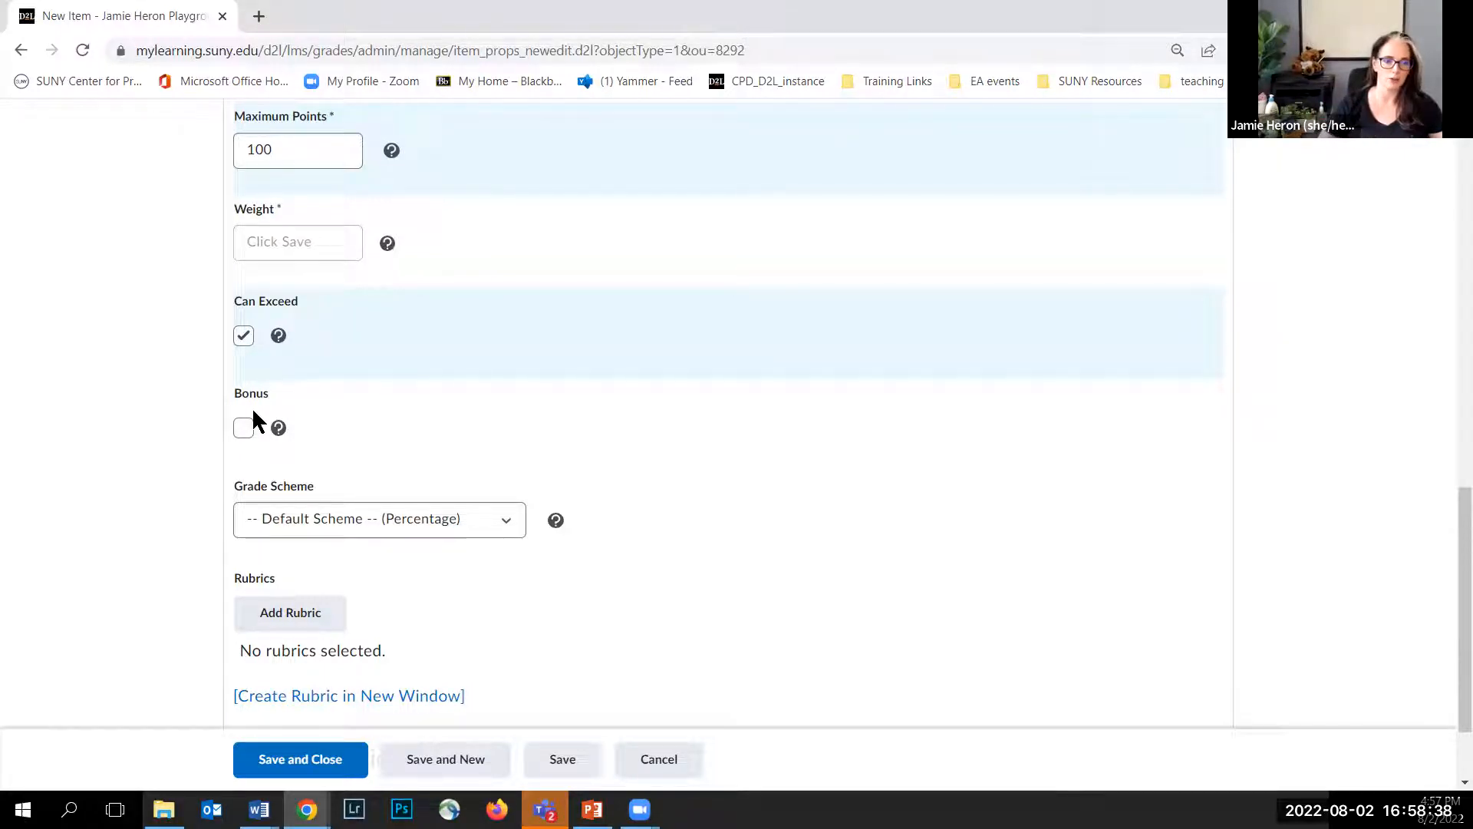
pyautogui.scroll(-1, 172, 426)
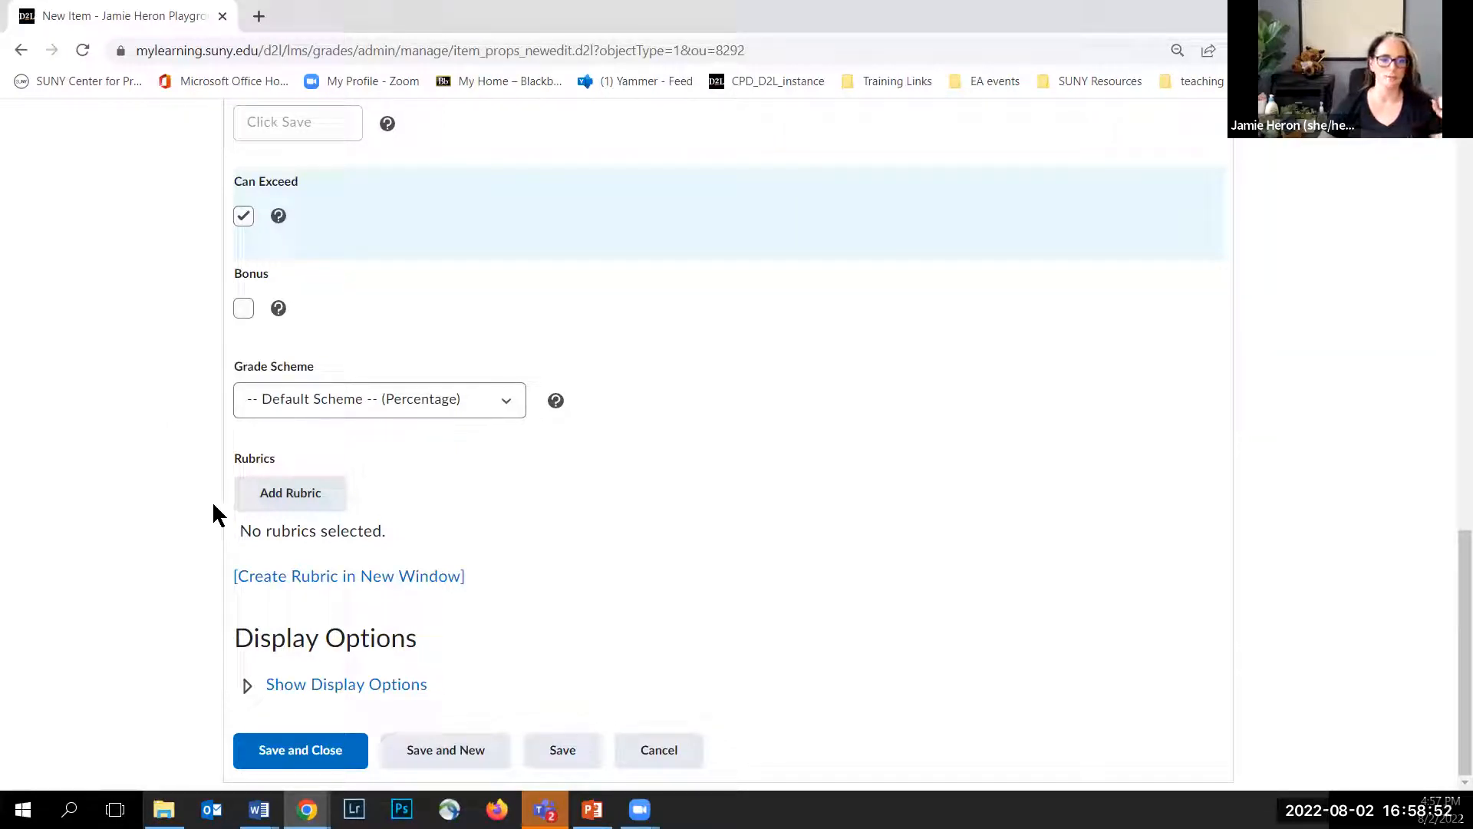
pyautogui.scroll(20, 450, 586)
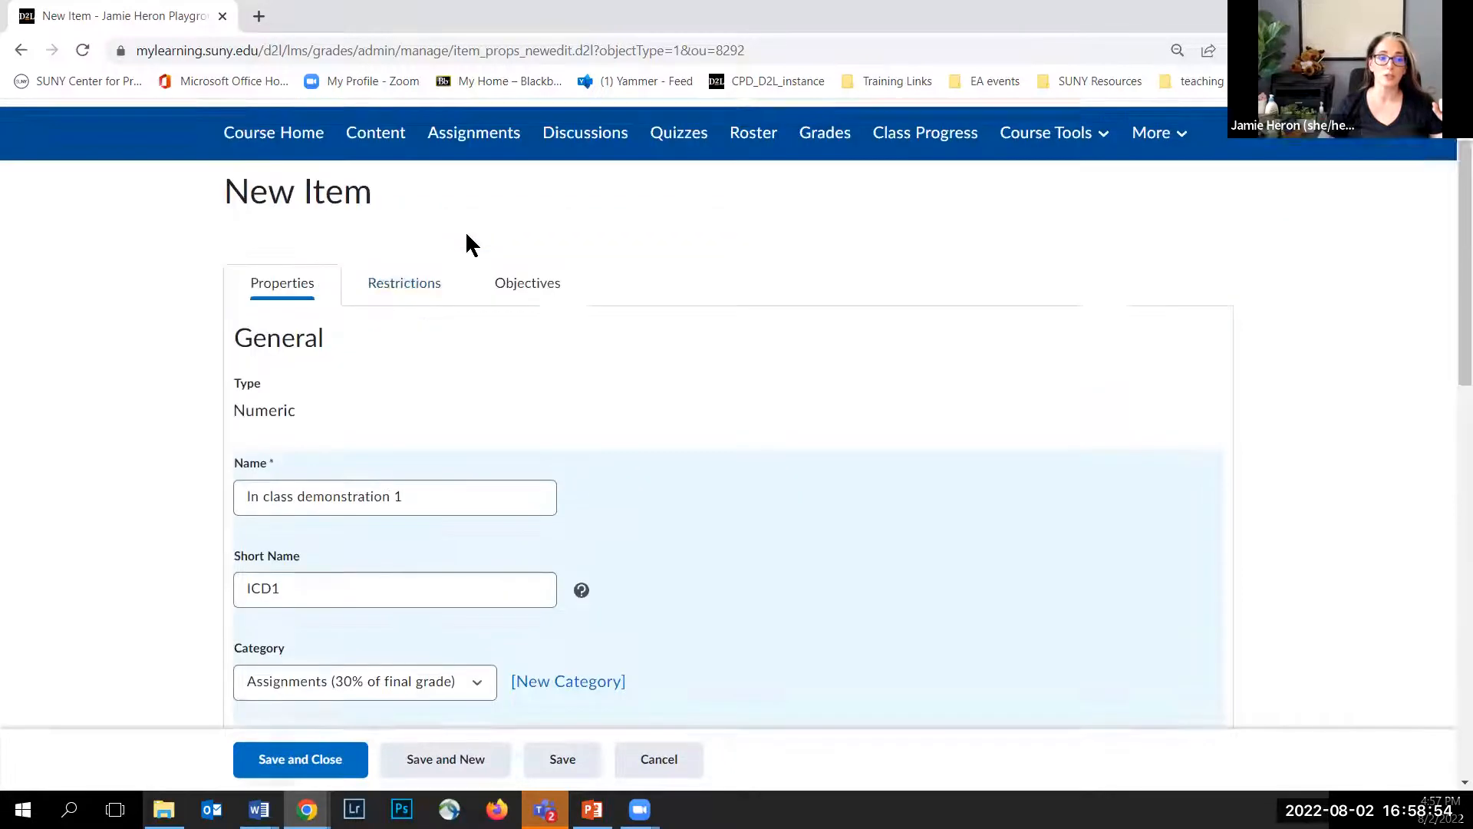
pyautogui.scroll(-1, 467, 235)
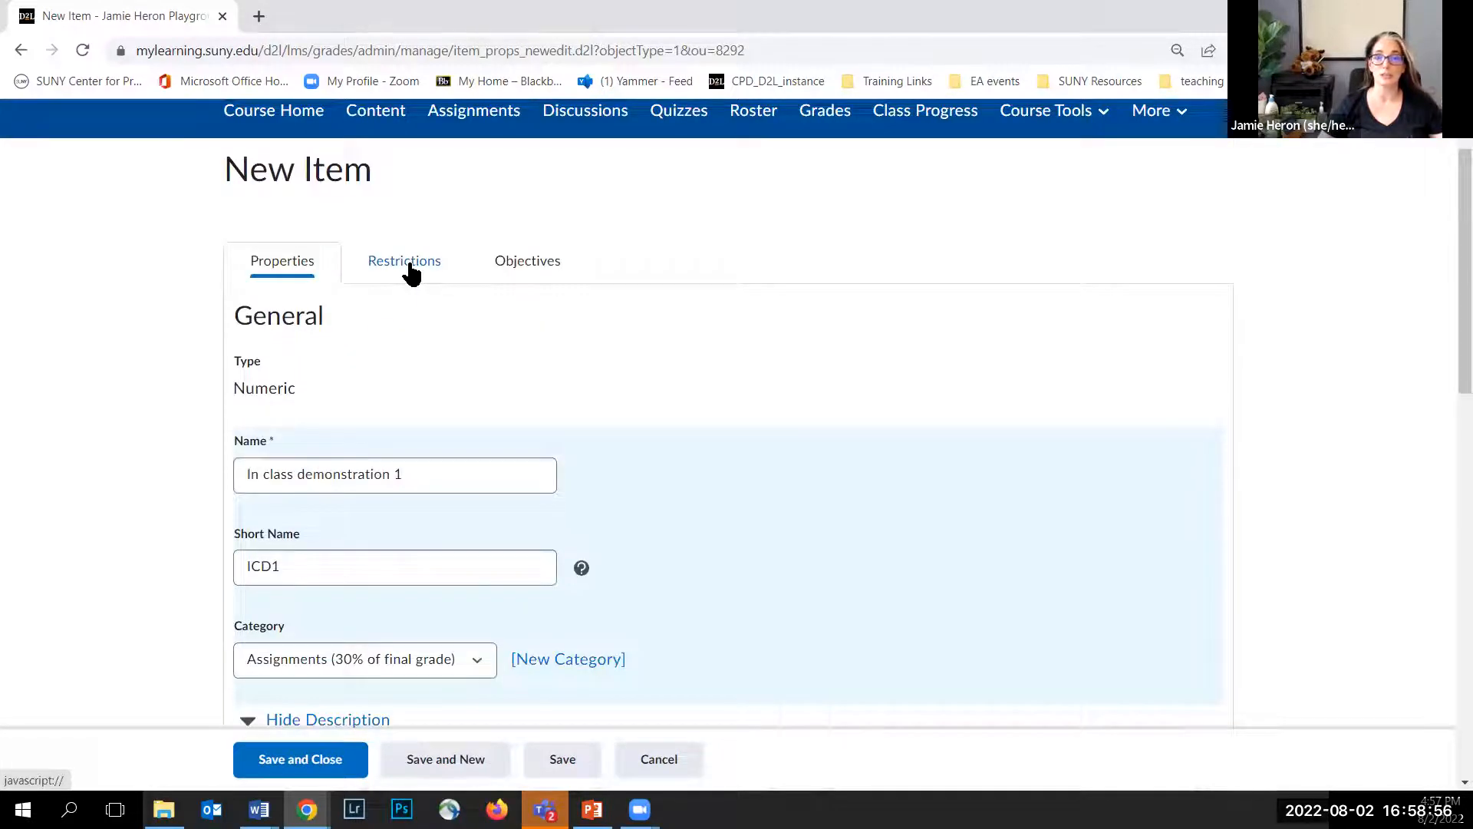
pyautogui.click(409, 267)
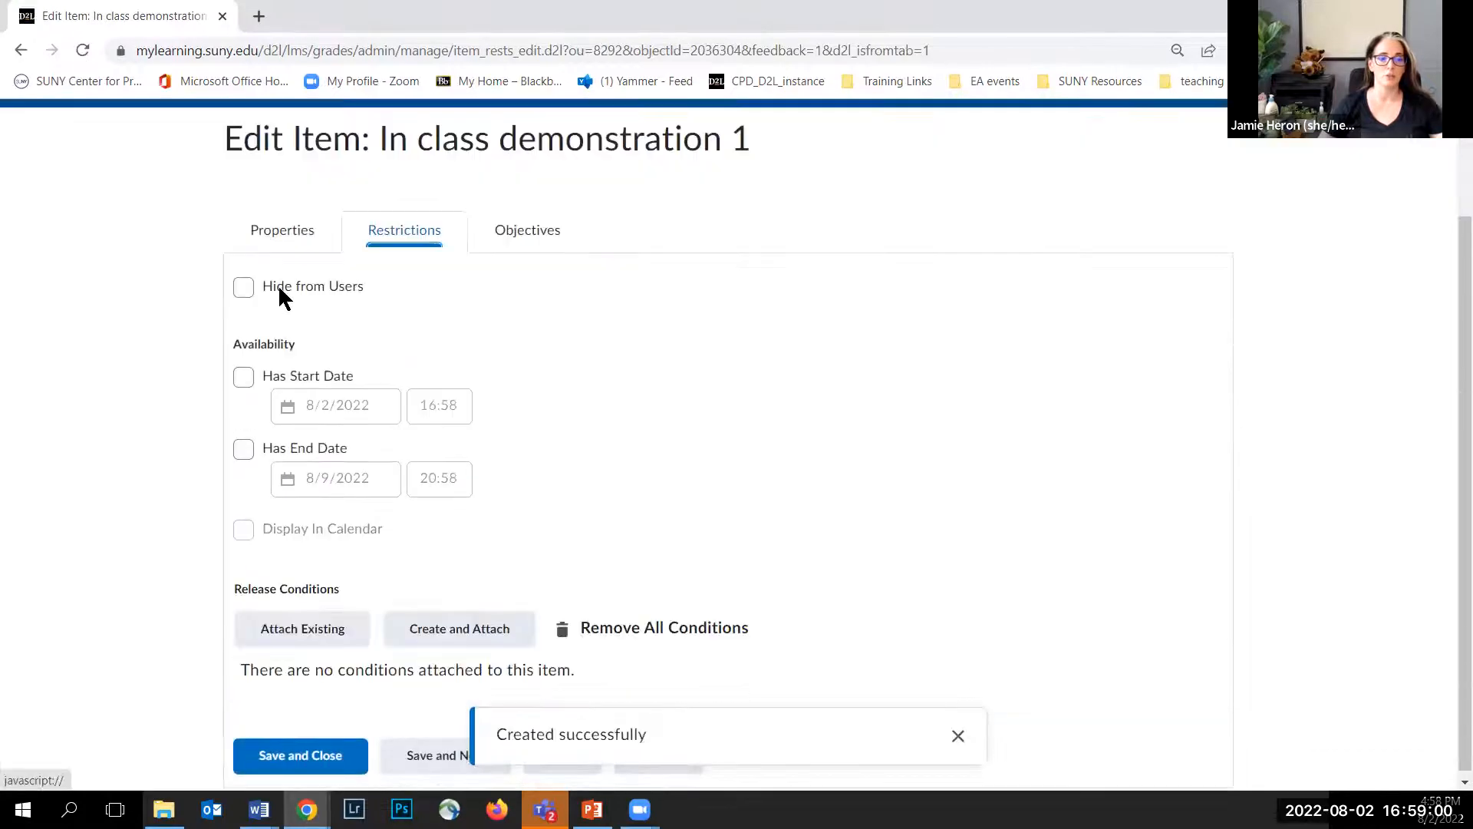
pyautogui.scroll(1, 338, 410)
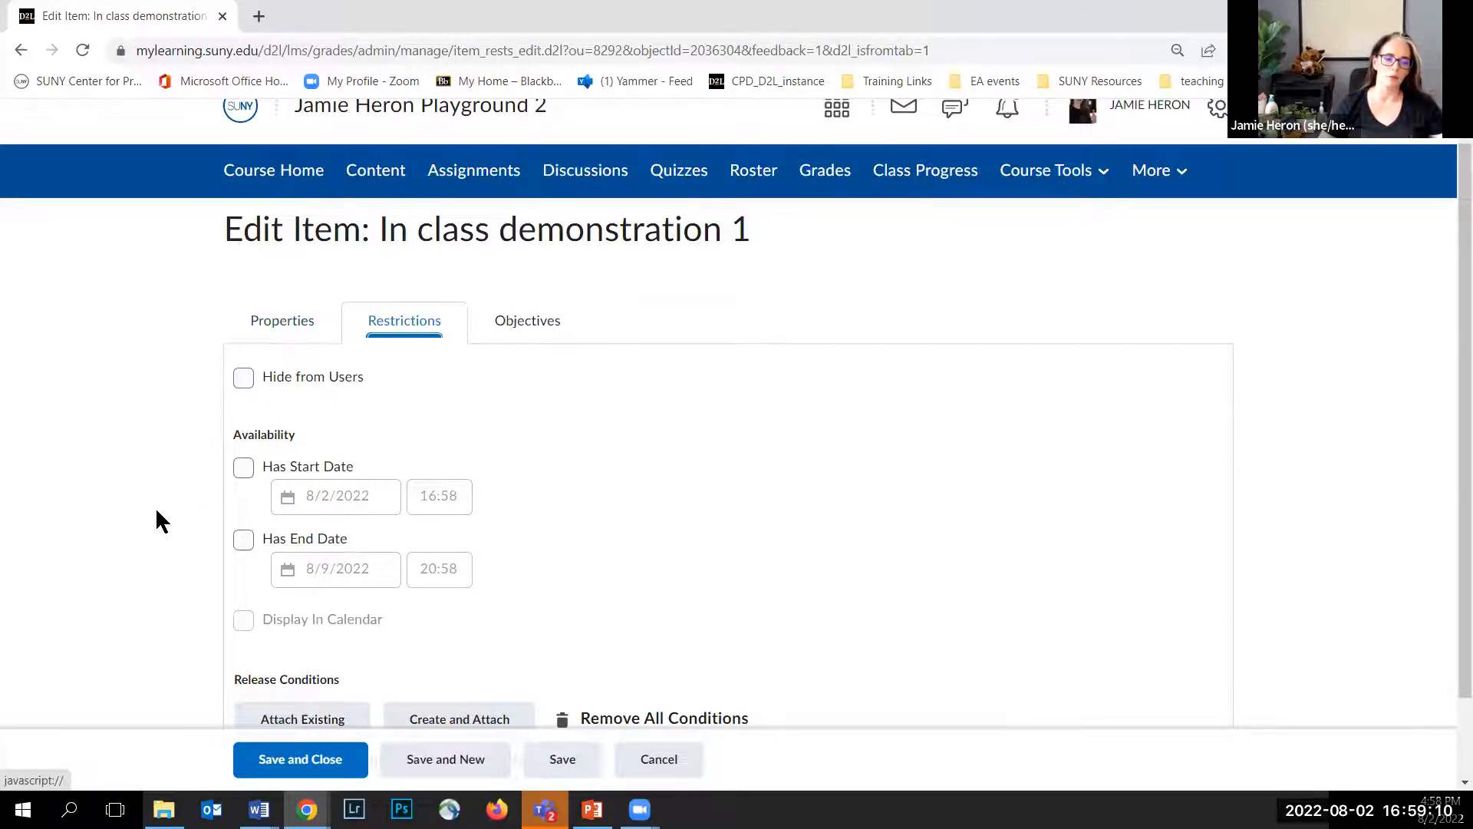
# Step: Save and close the In class demonstration 1 grade item
pyautogui.scroll(-1, 192, 552)
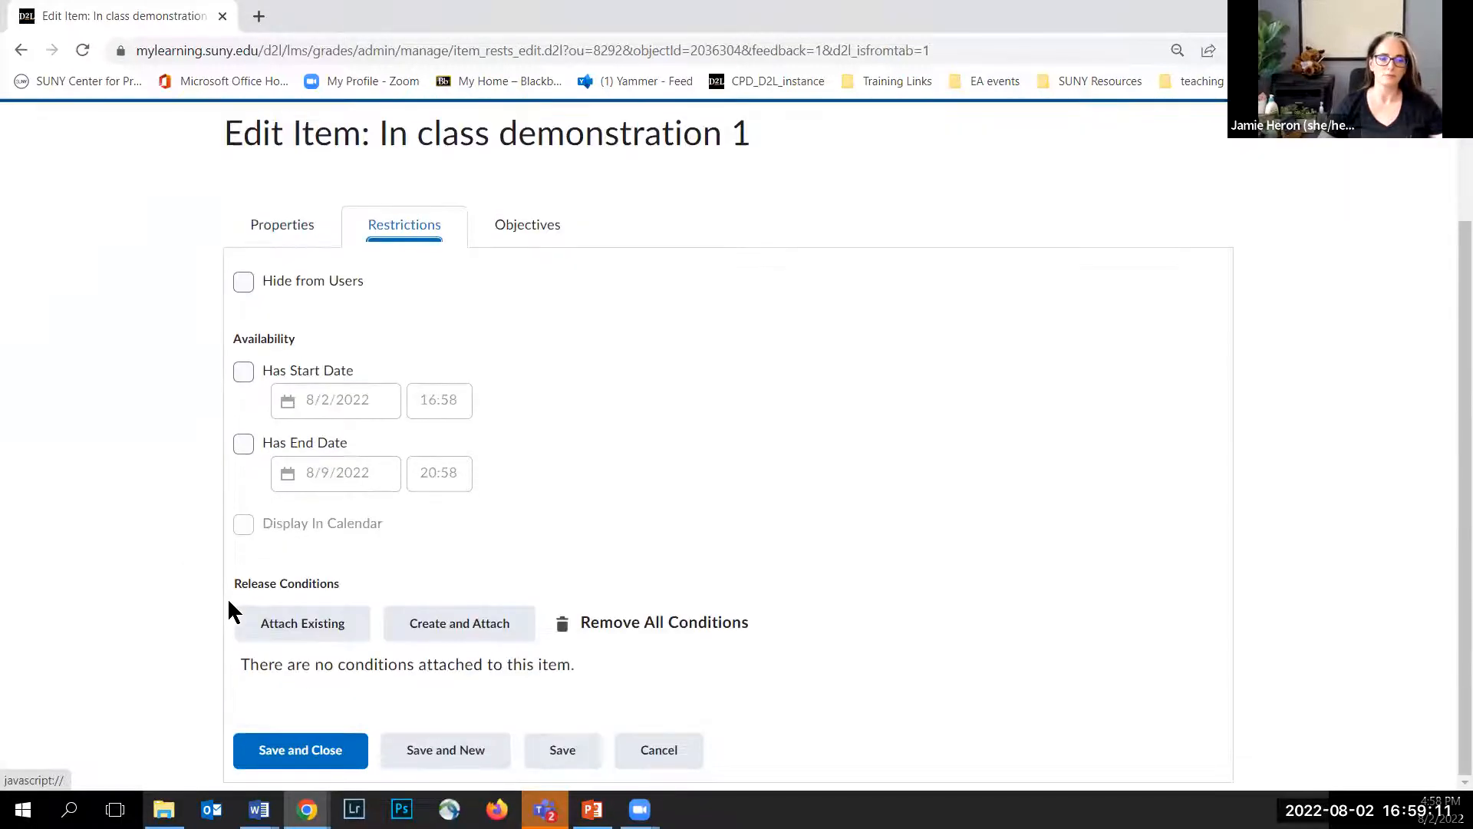
pyautogui.click(313, 758)
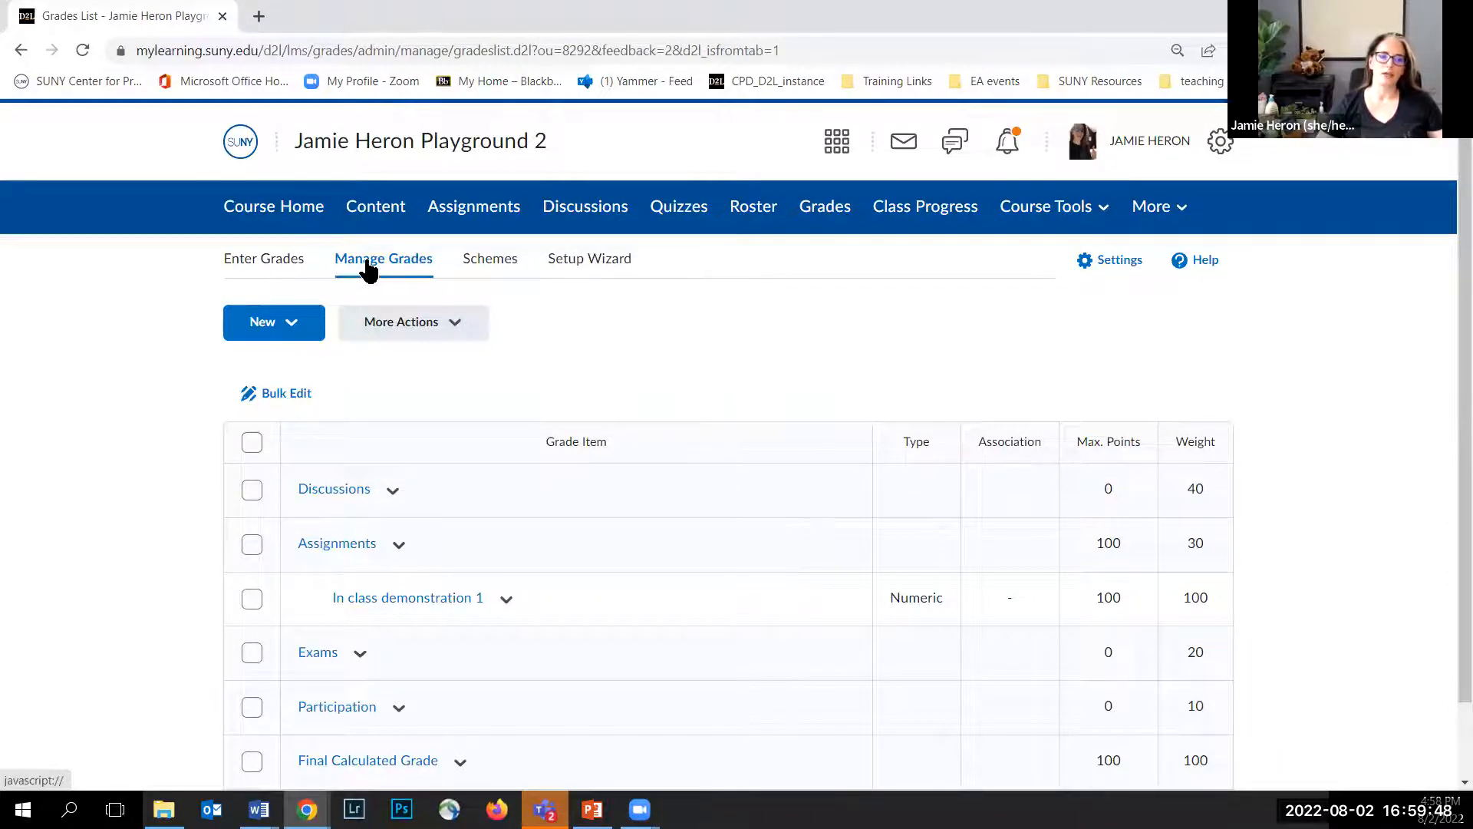
# Step: Look through the New and More Actions menu options on the Manage Grades page without choosing anything
pyautogui.scroll(-1, 162, 406)
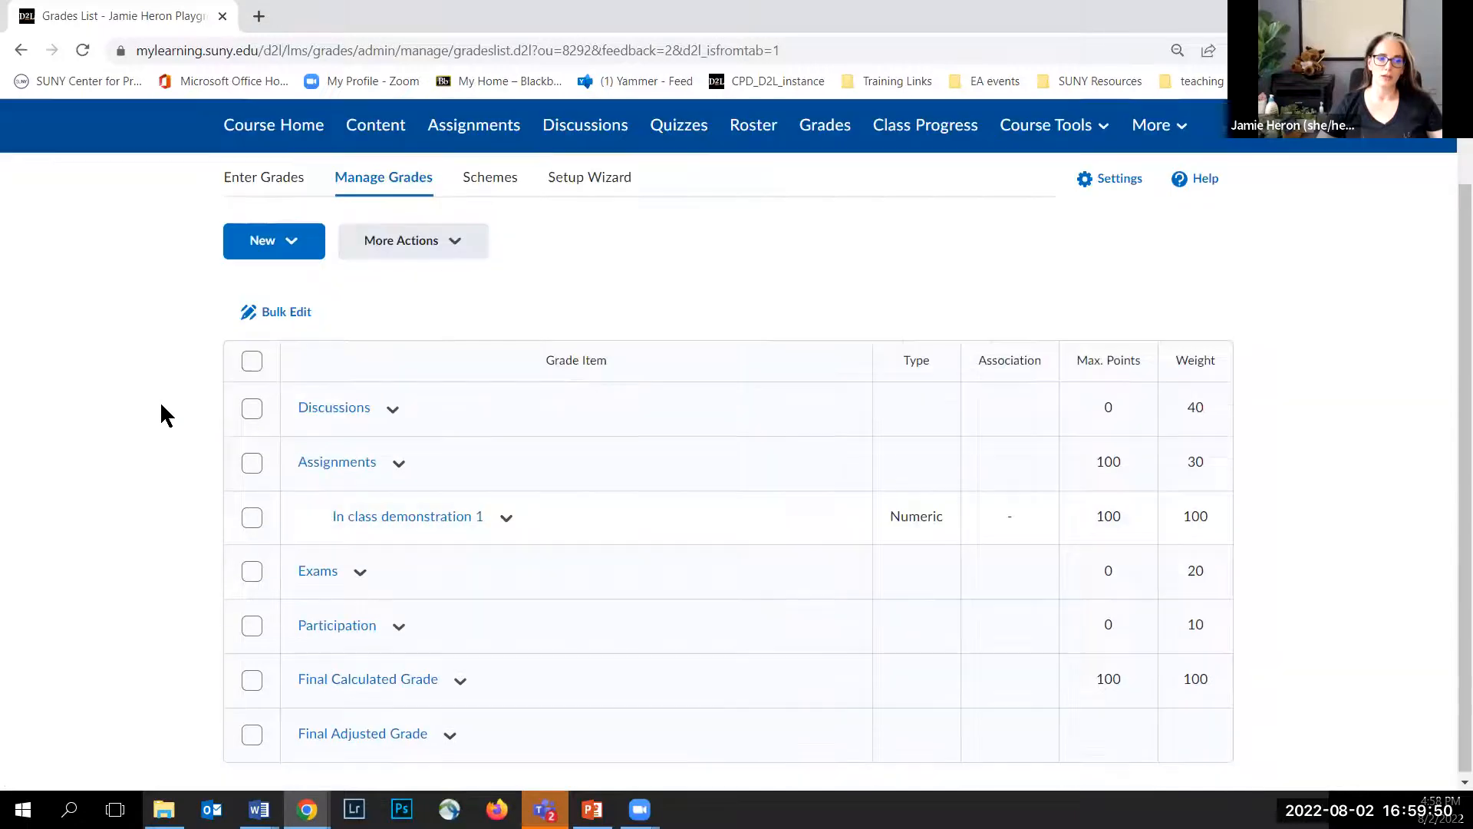
pyautogui.click(289, 238)
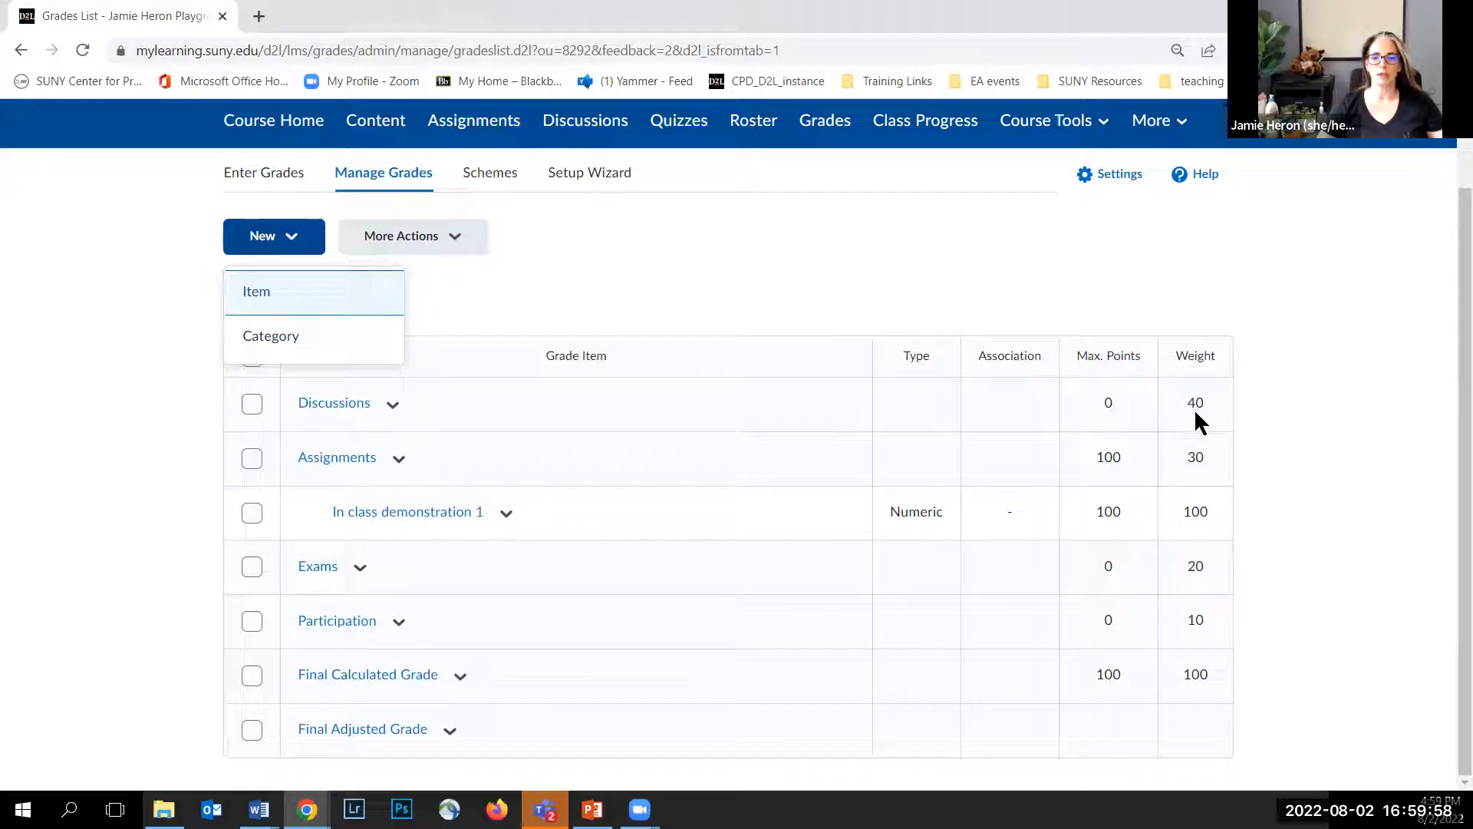
pyautogui.click(602, 240)
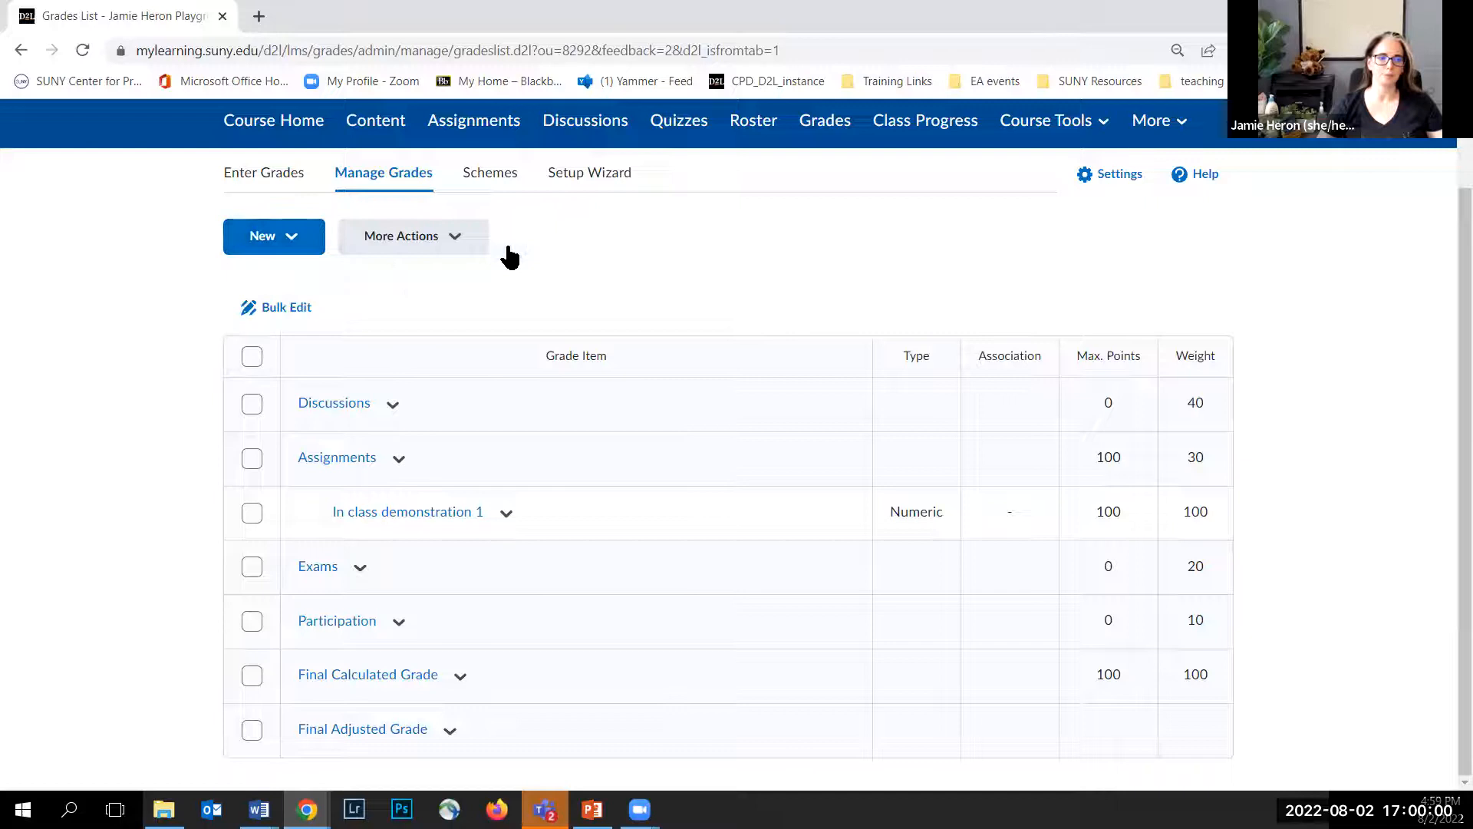
pyautogui.click(449, 241)
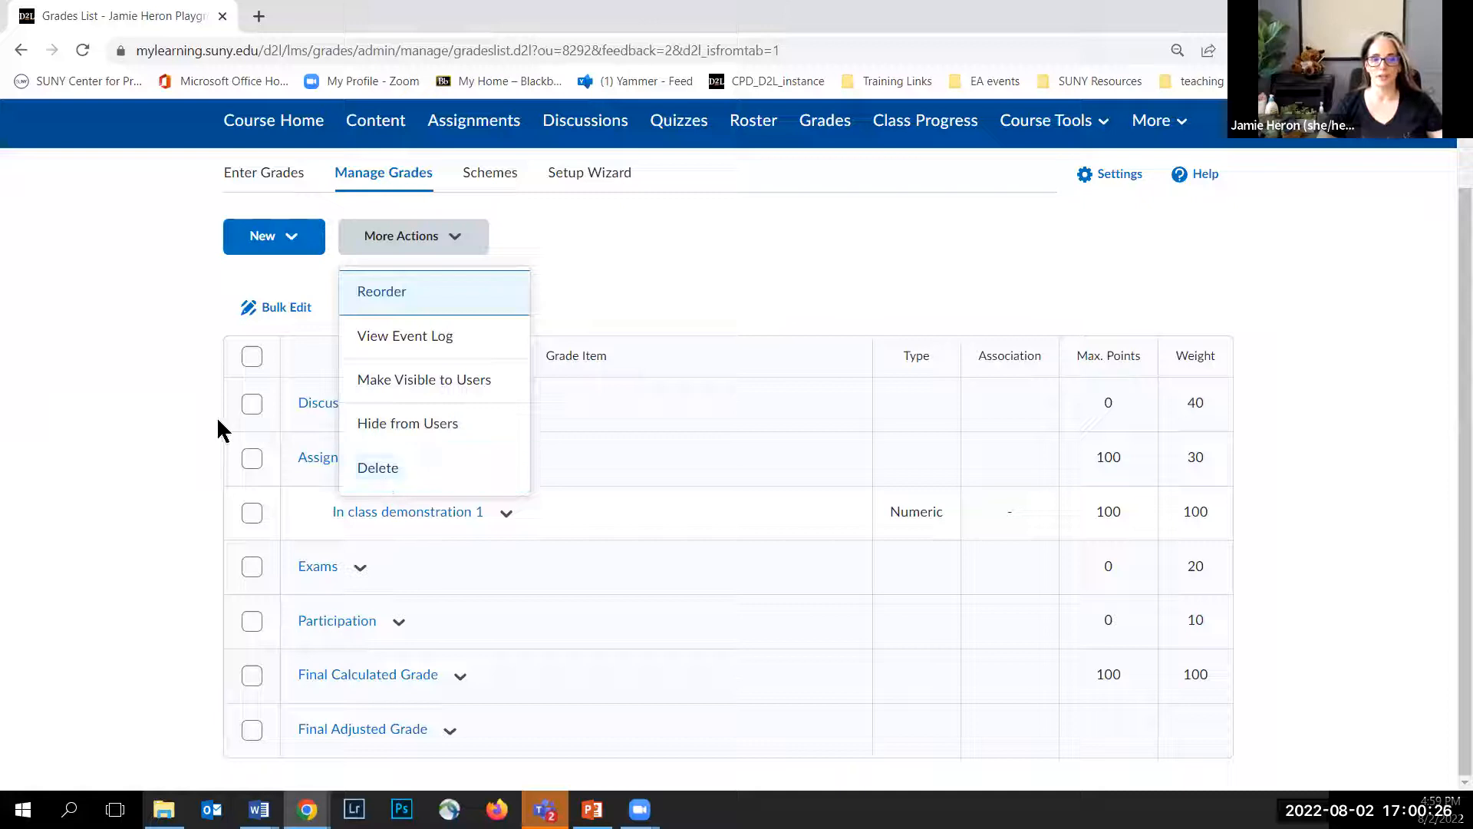
pyautogui.click(120, 369)
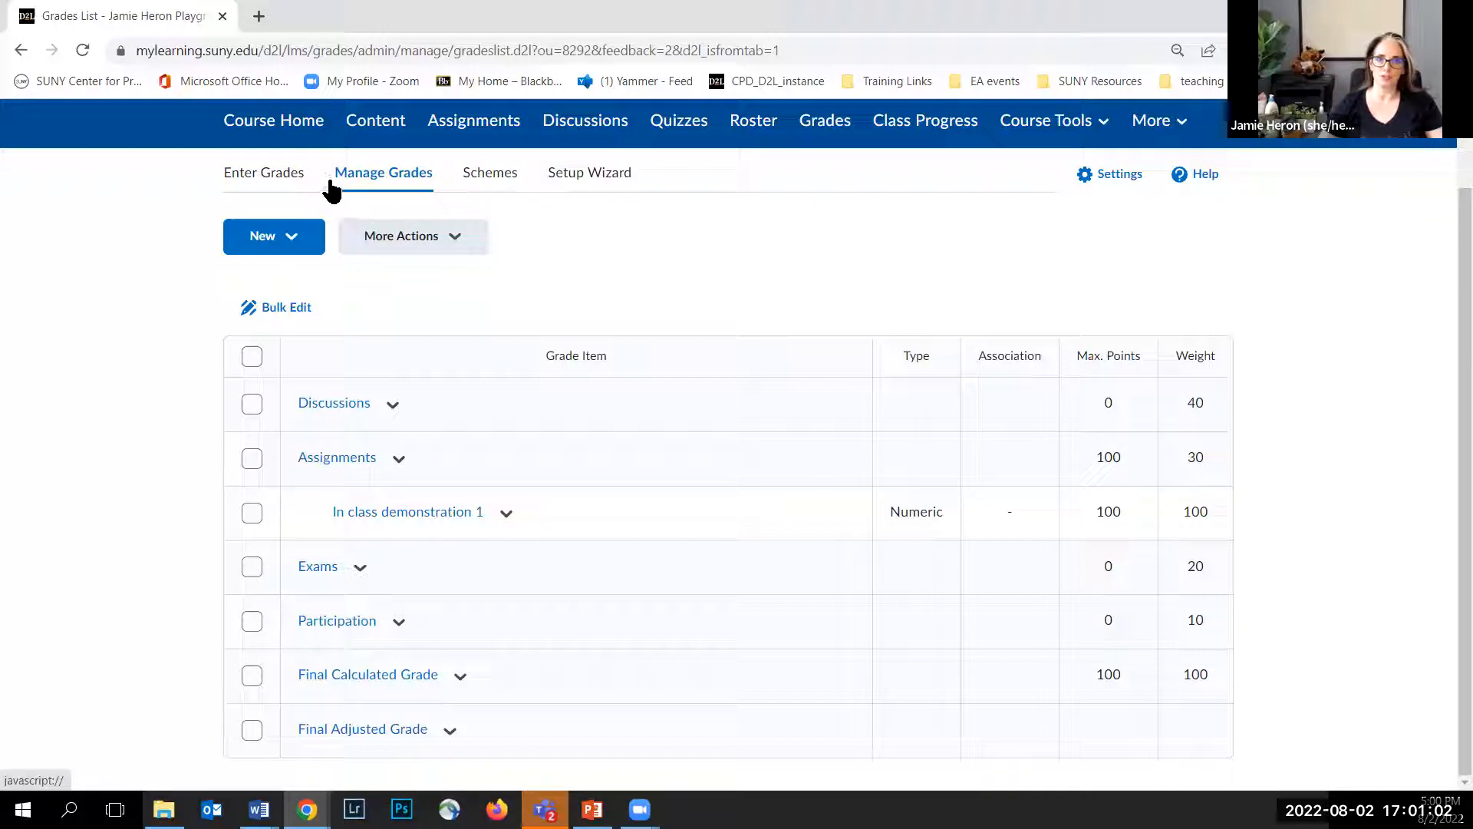
# Step: Open the Enter Grades view and examine the student grade sheet with the ICD1 column
pyautogui.click(255, 184)
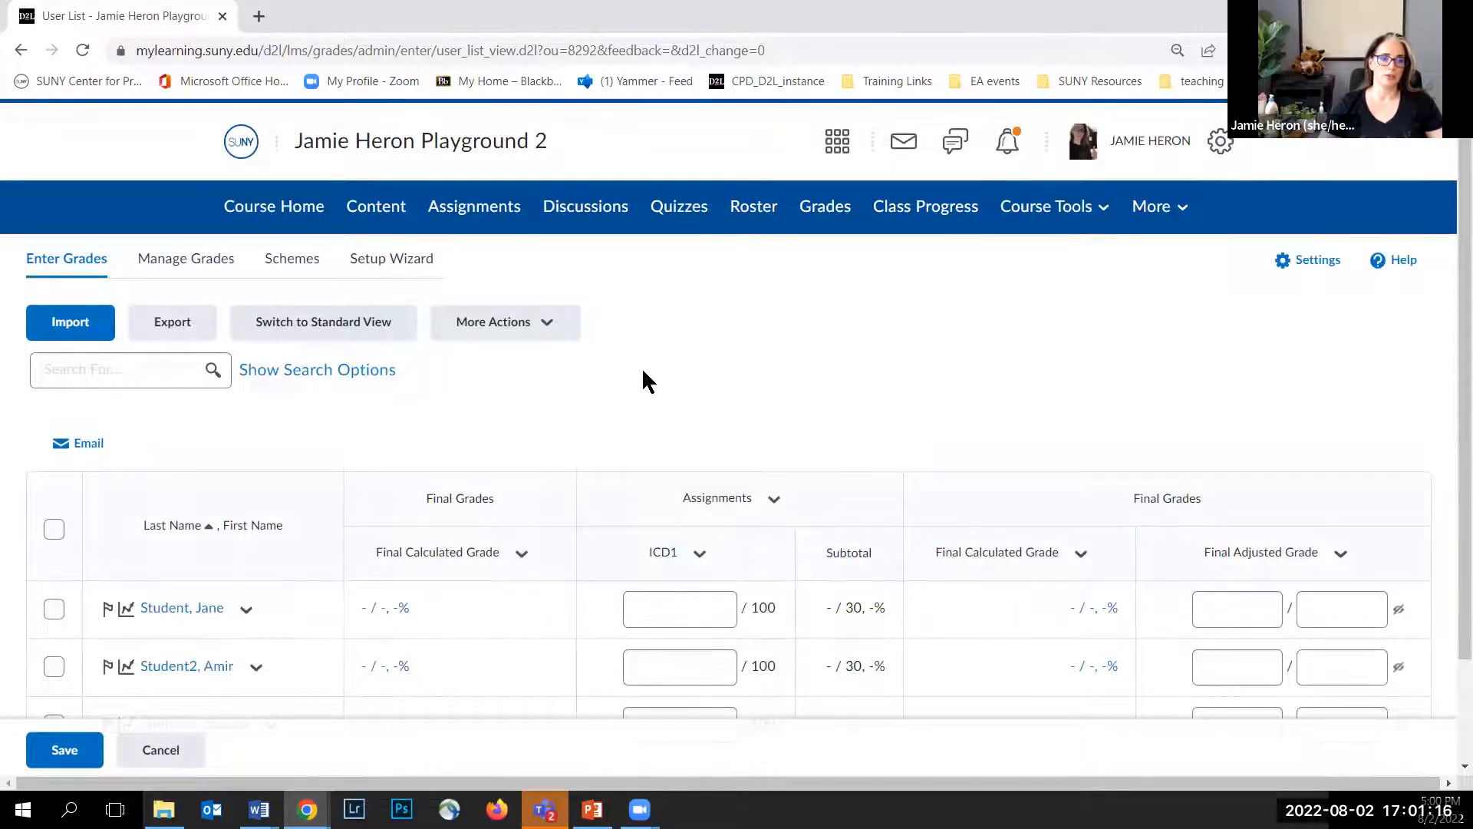
pyautogui.scroll(-2, 642, 376)
pyautogui.scroll(-1, 322, 299)
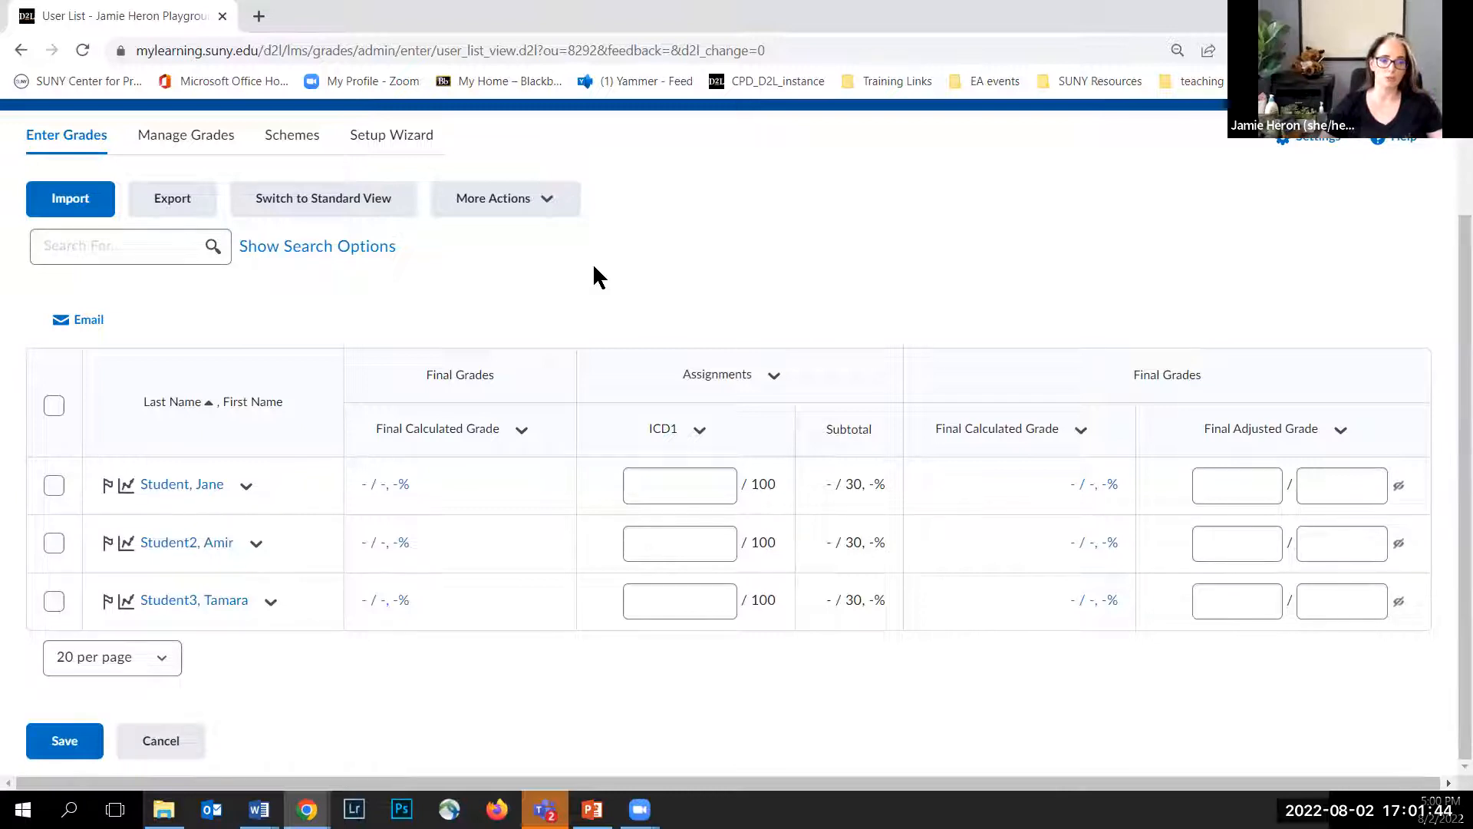
# Step: Open Export Grades, review the export options and grades to export, then cancel without exporting
pyautogui.click(194, 201)
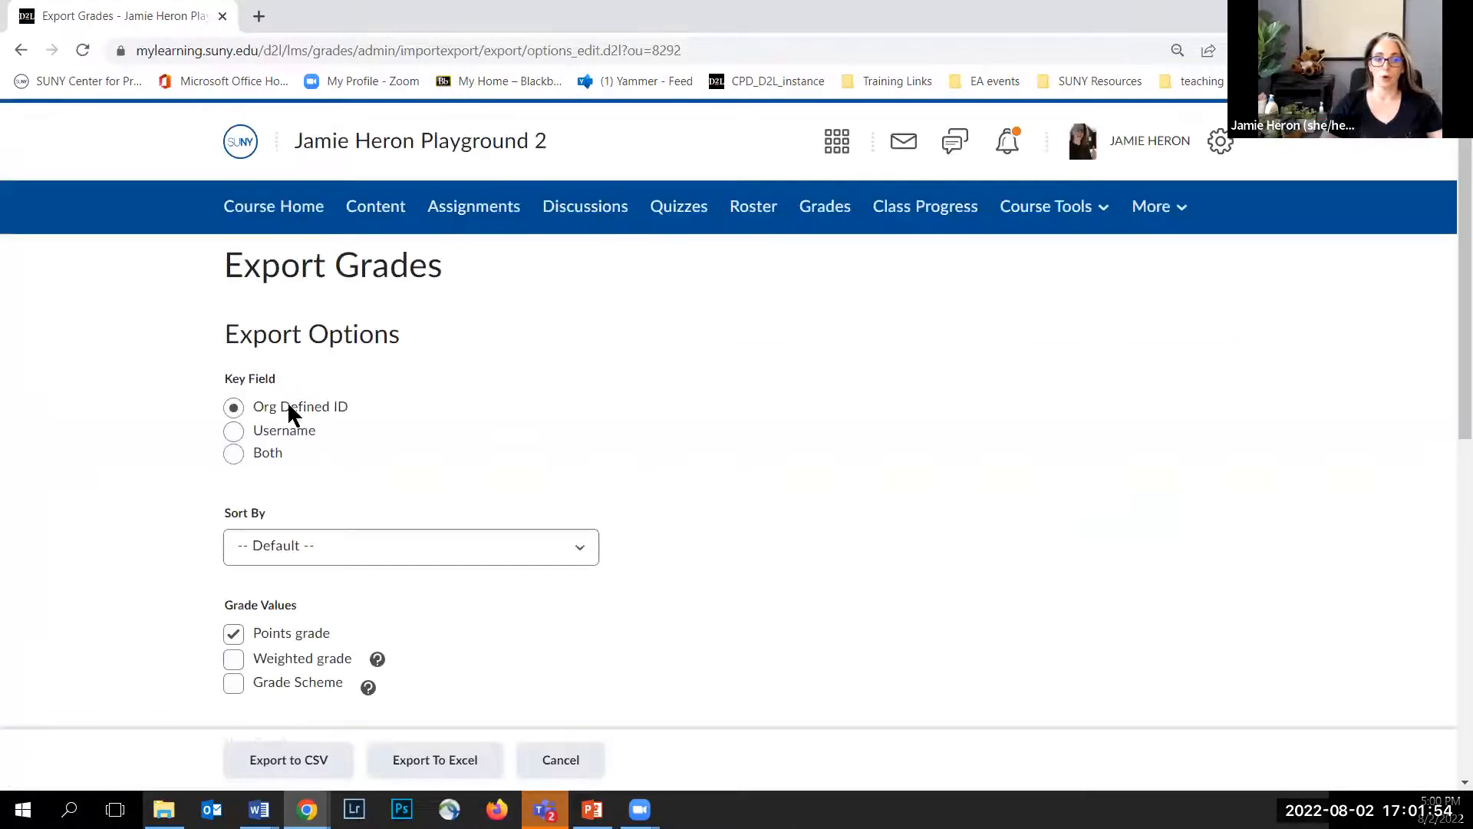
pyautogui.scroll(-6, 319, 626)
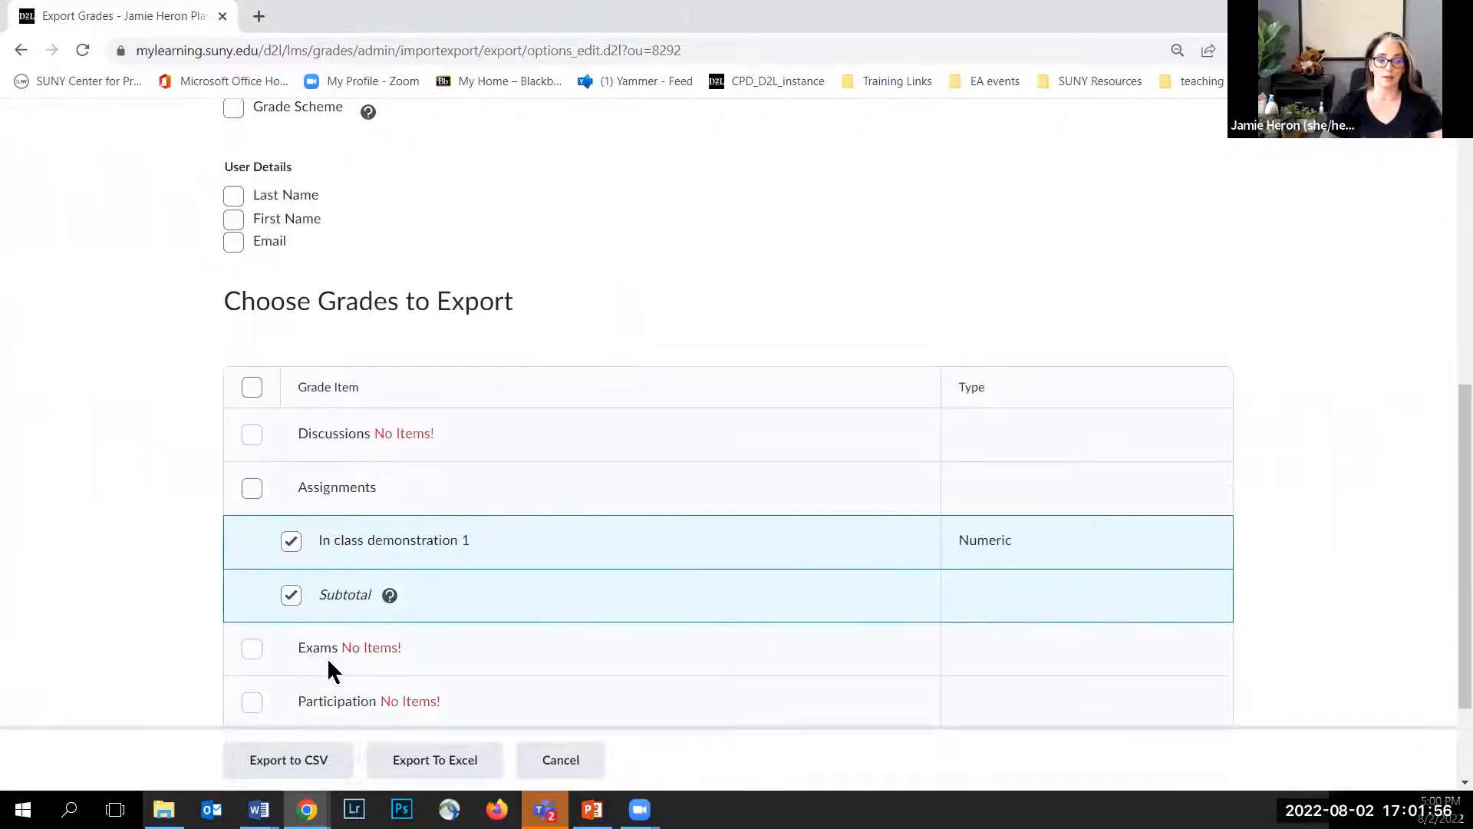
pyautogui.scroll(-2, 327, 657)
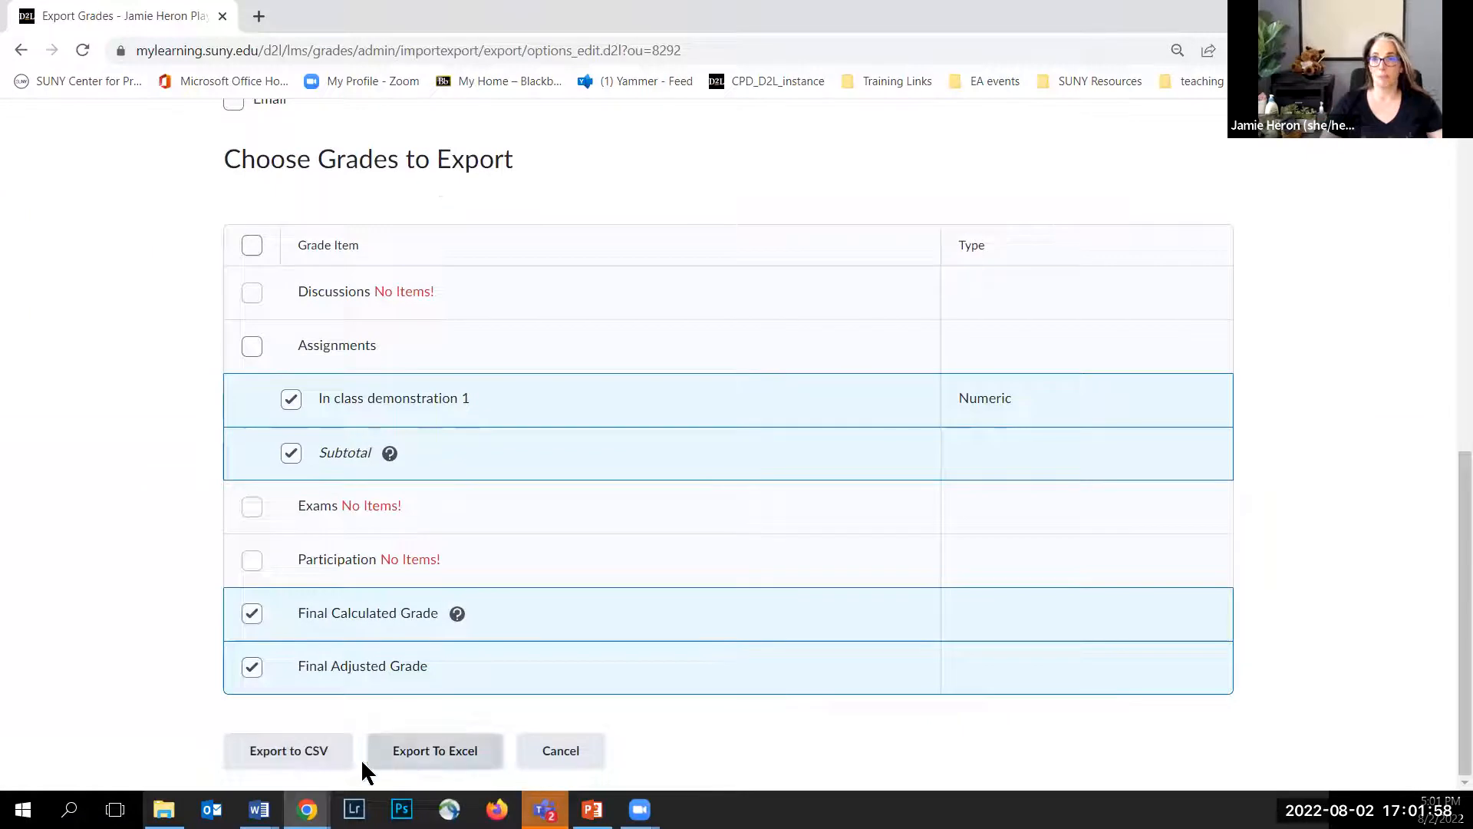
pyautogui.click(566, 760)
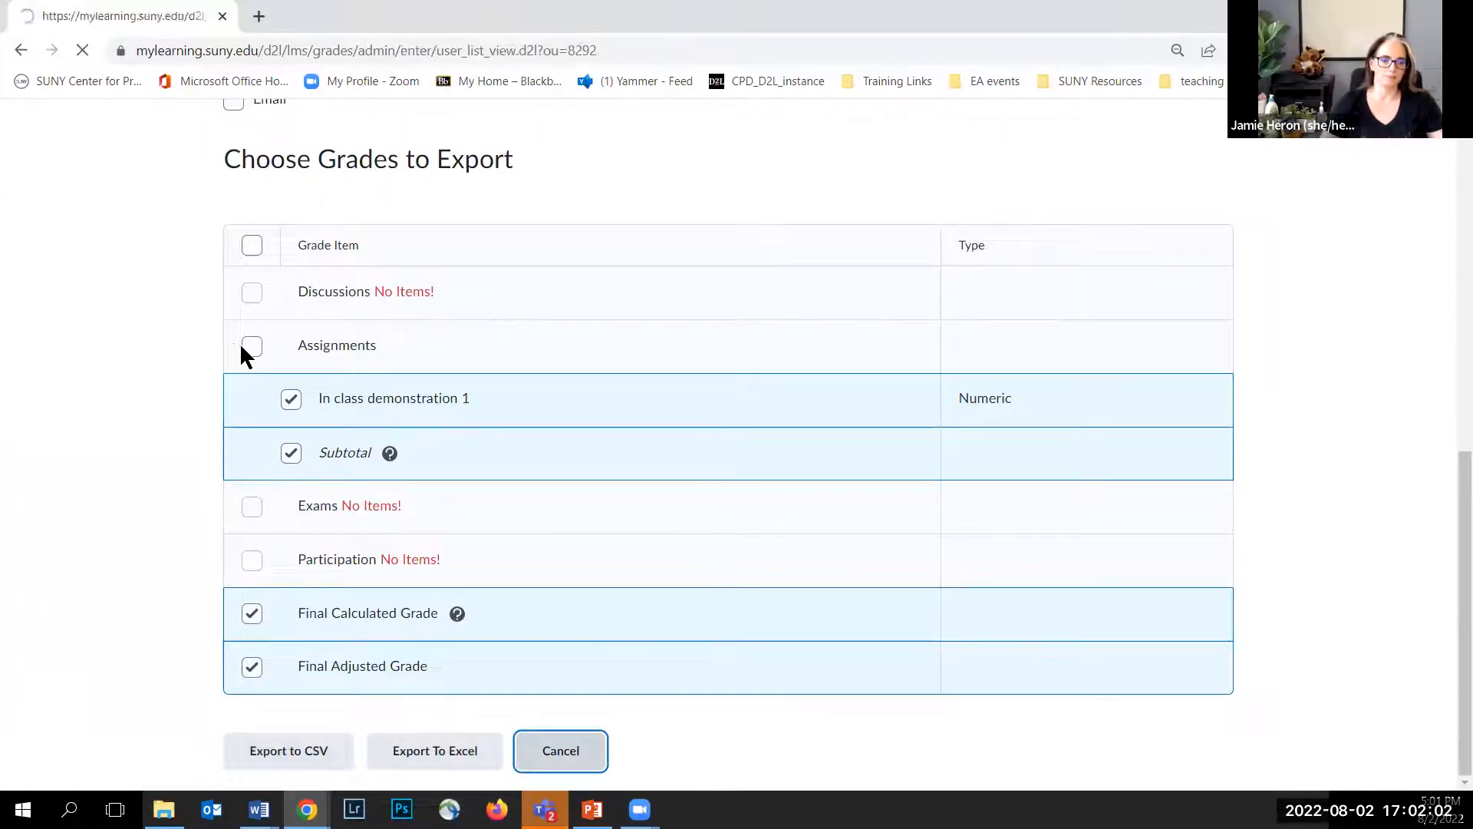
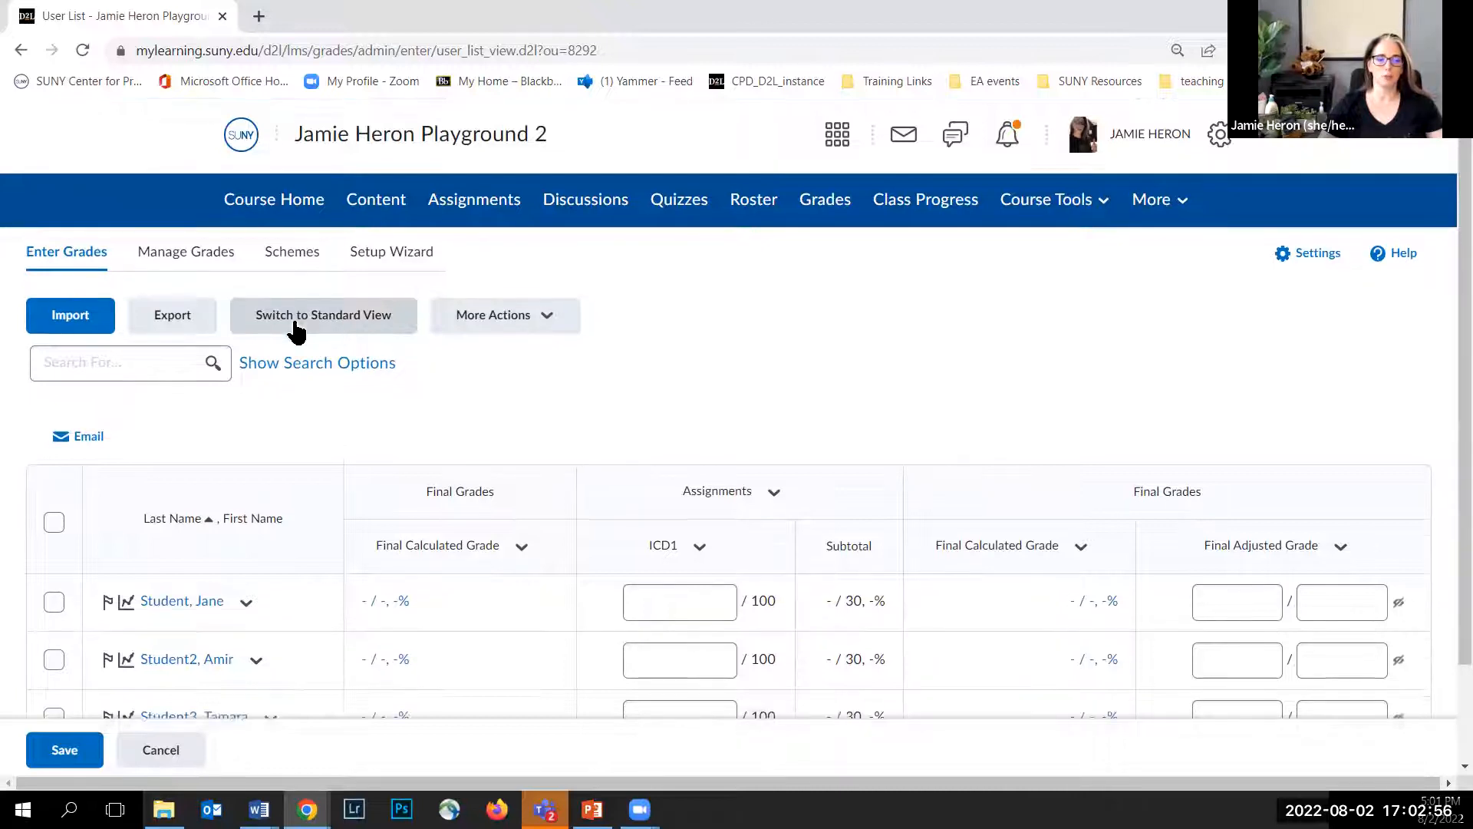
# Step: Switch the new course's grade sheet from Spreadsheet View to Standard View
pyautogui.scroll(-1, 293, 326)
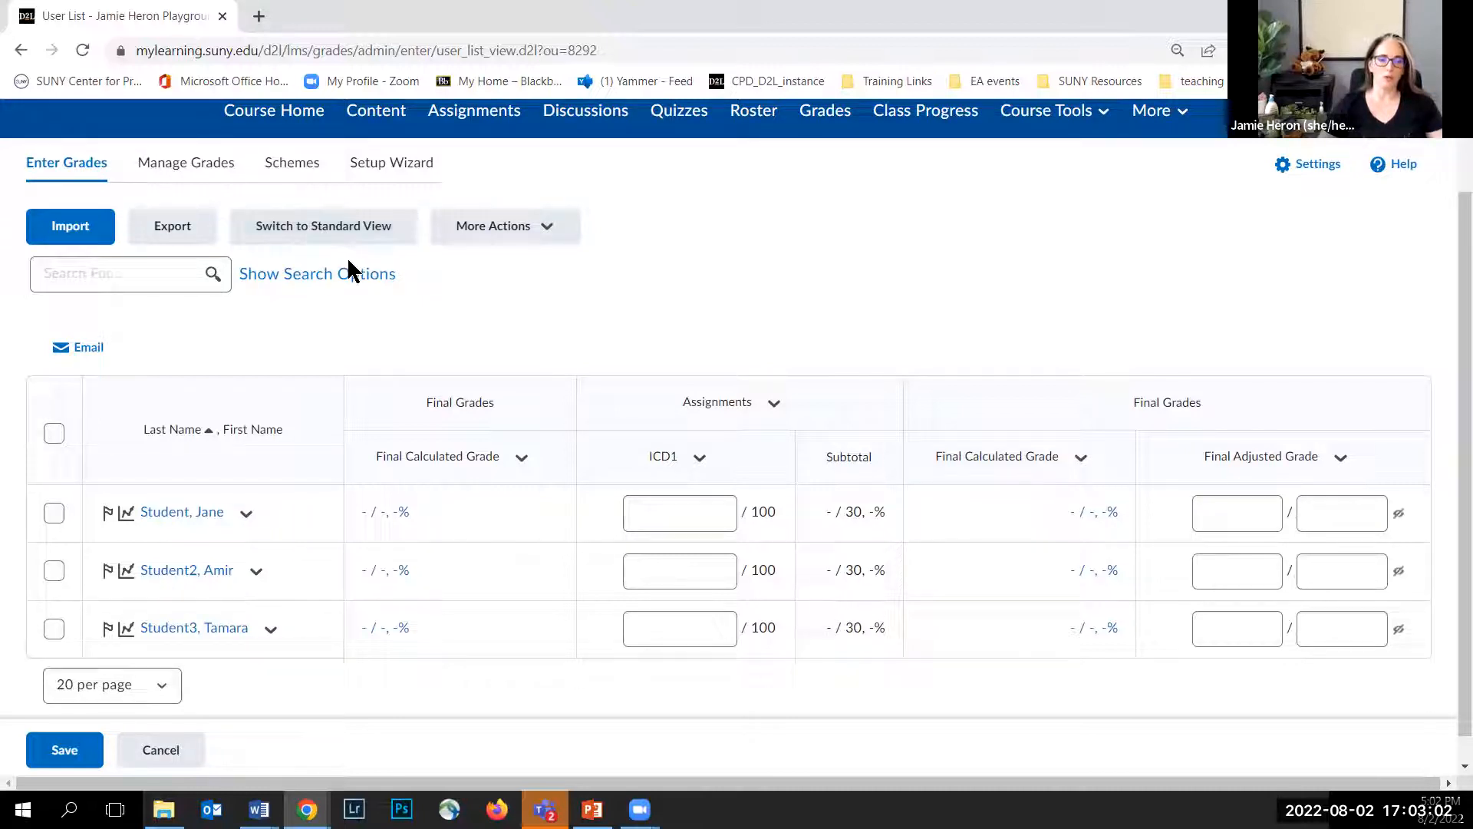
pyautogui.click(679, 508)
pyautogui.click(676, 572)
pyautogui.click(679, 626)
pyautogui.click(1221, 515)
pyautogui.click(1229, 574)
pyautogui.click(1231, 623)
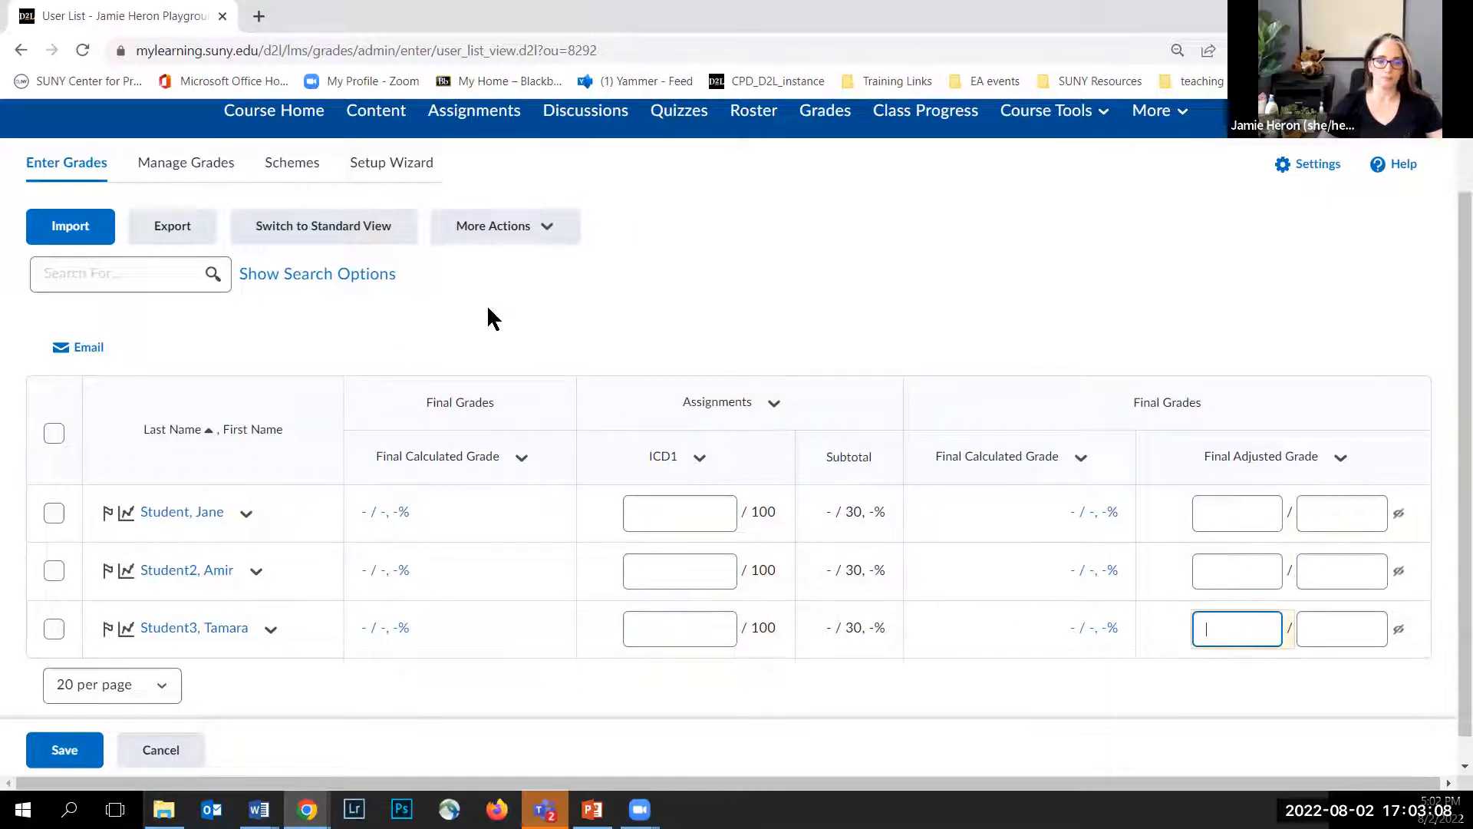
pyautogui.click(330, 238)
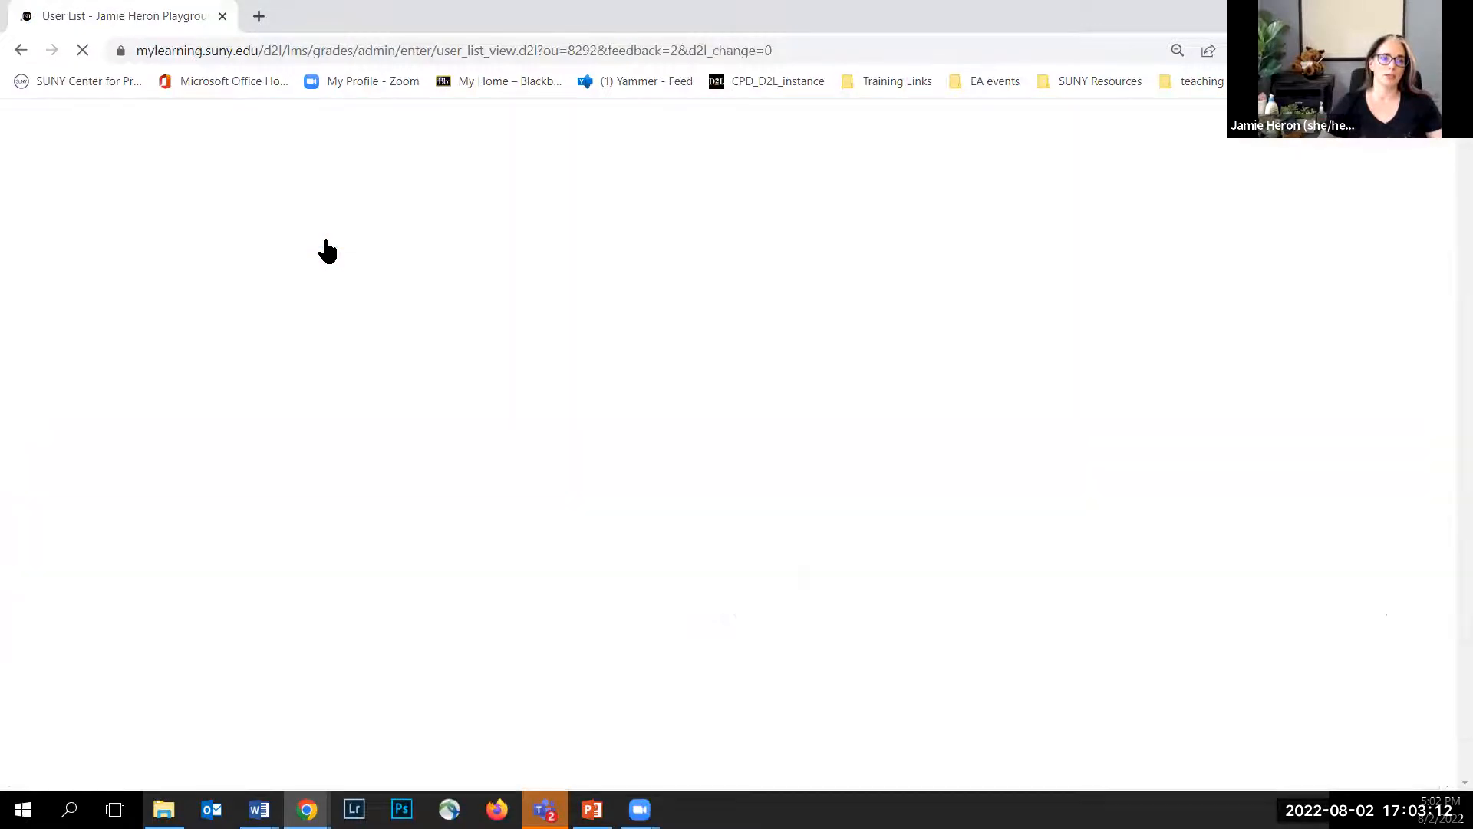
pyautogui.scroll(-1, 690, 538)
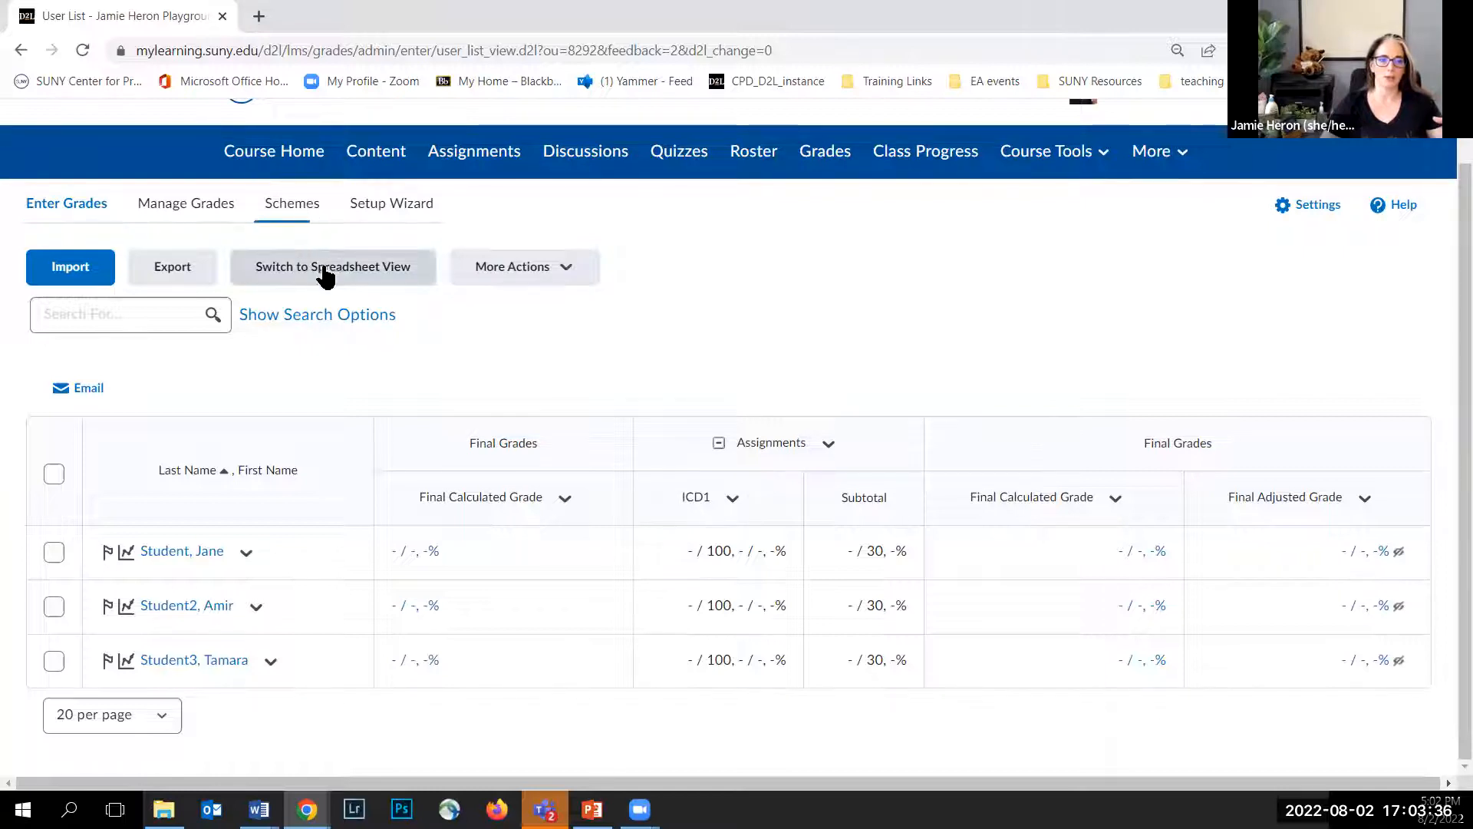
# Step: Open the Assignments category and ICD1 column menus to review their options without choosing any
pyautogui.click(832, 455)
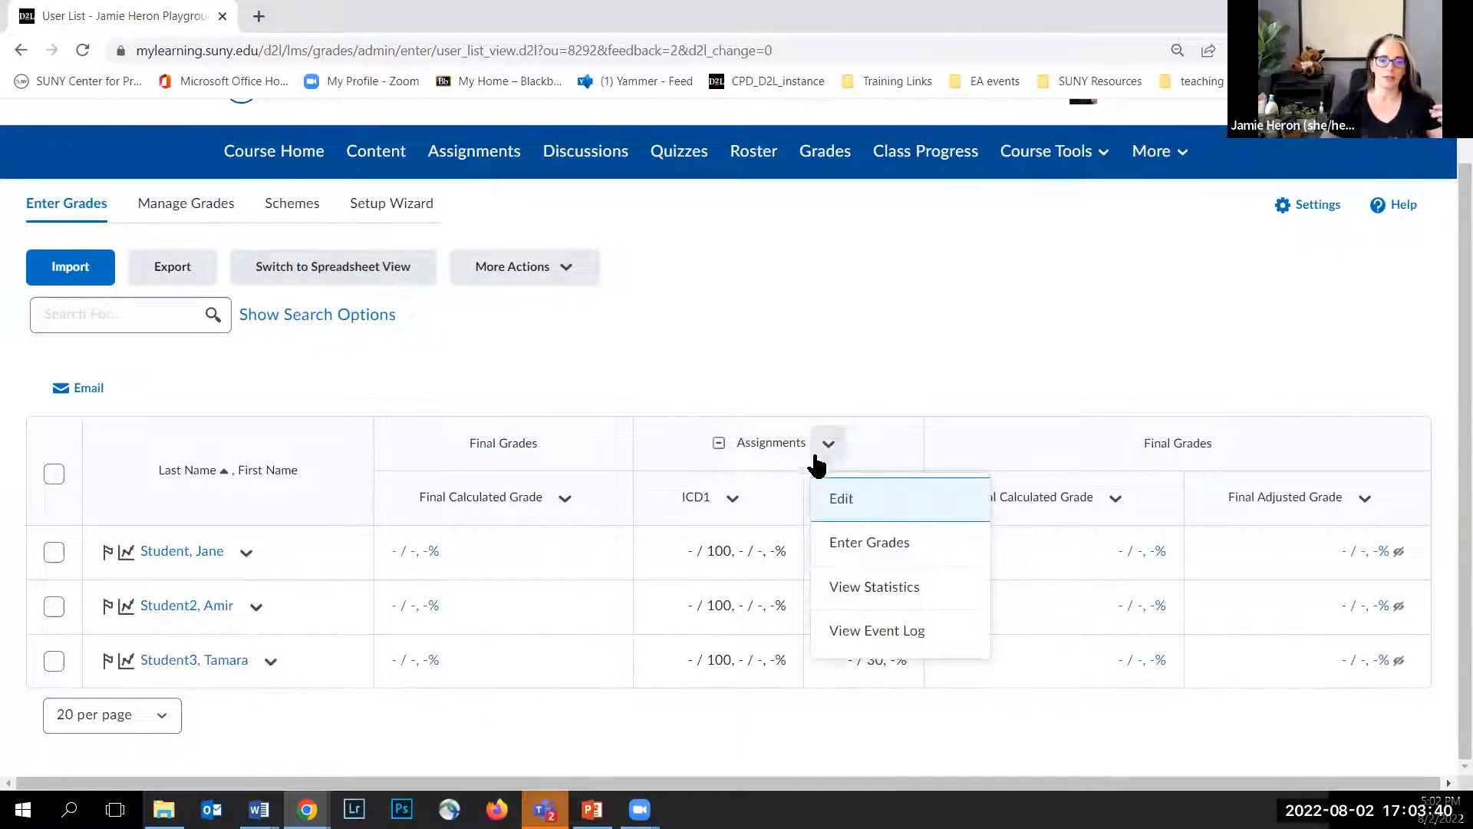
pyautogui.click(732, 498)
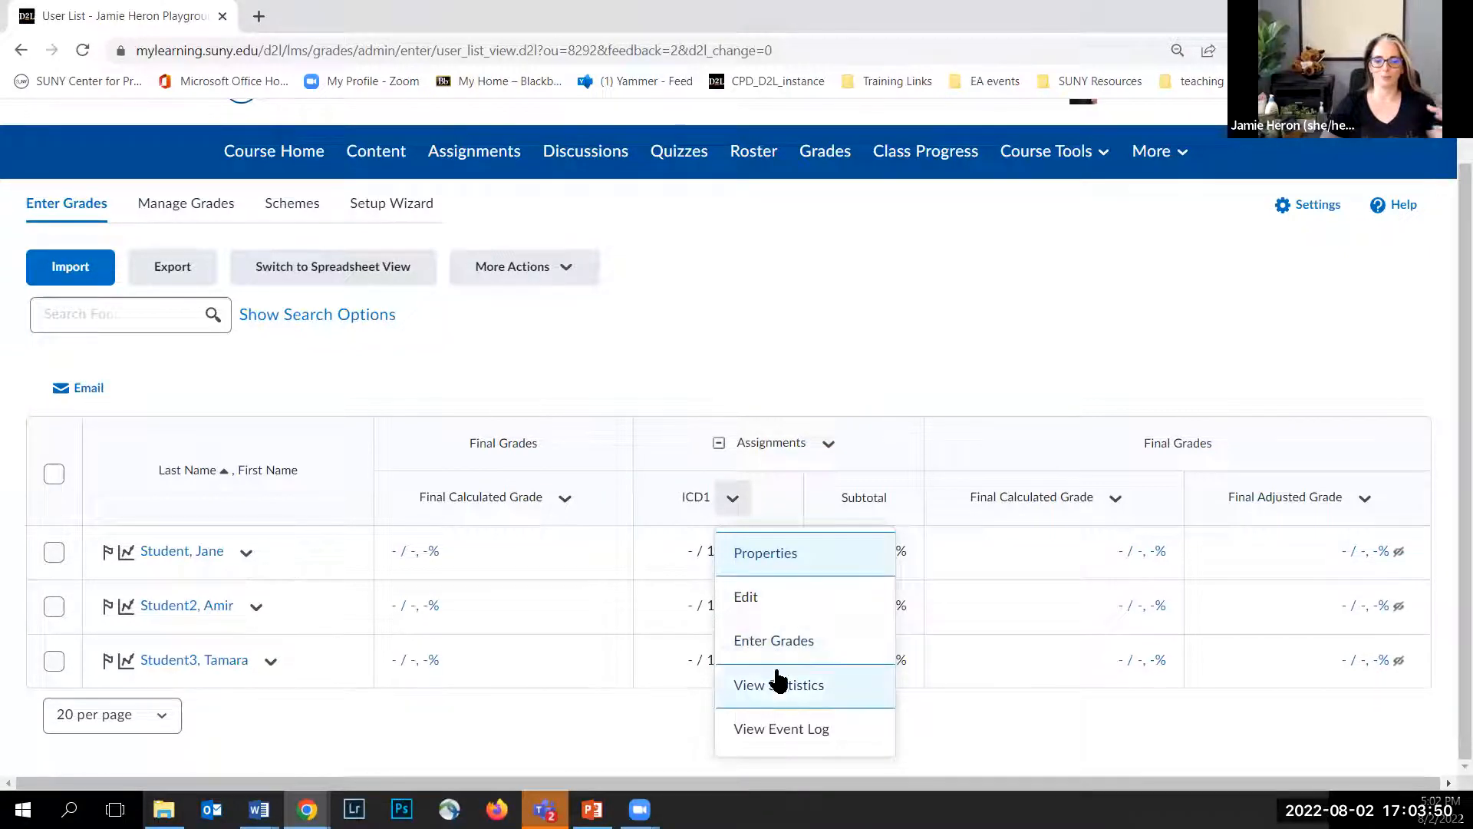
pyautogui.click(733, 503)
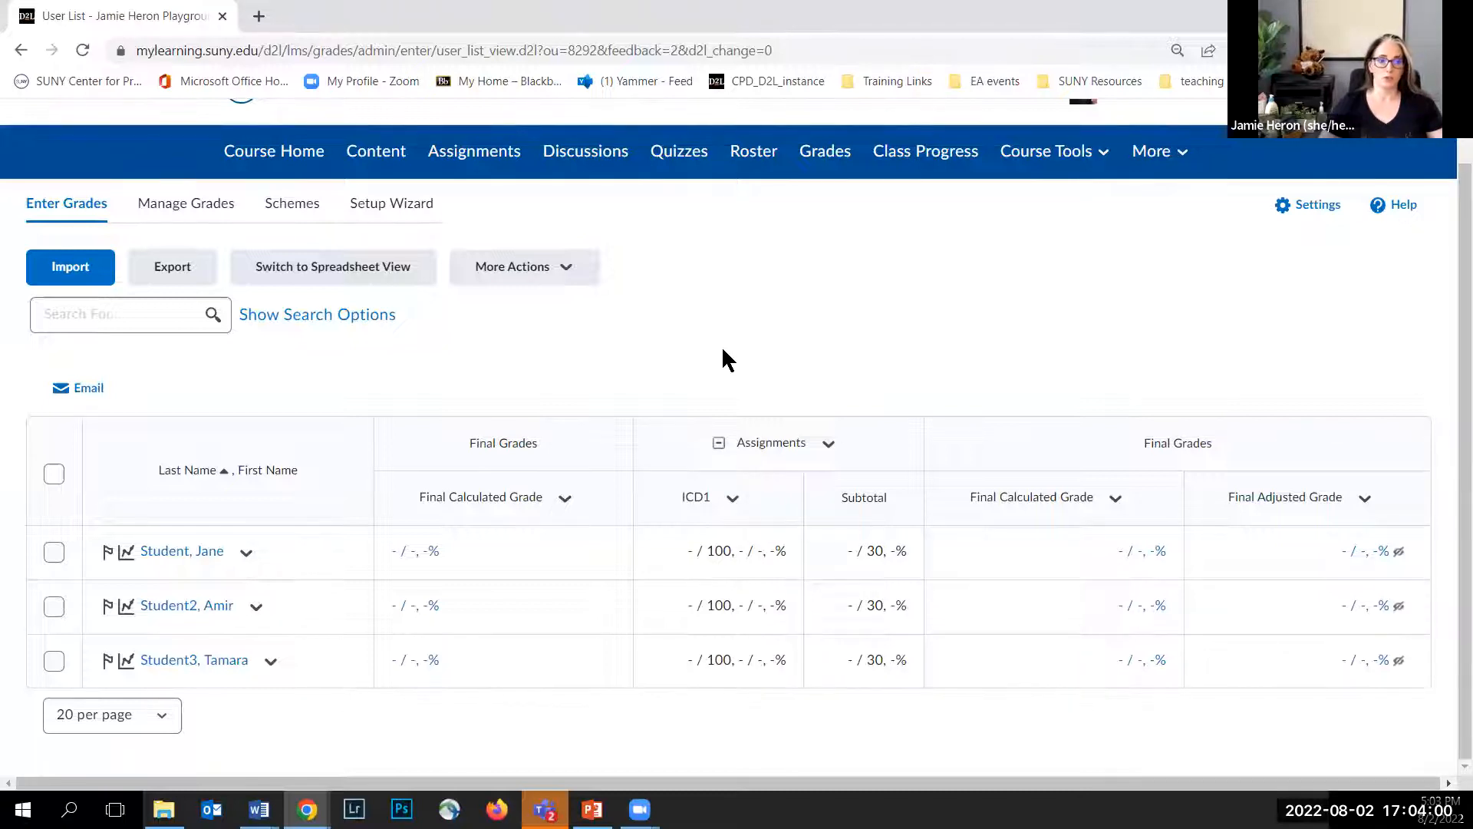
pyautogui.scroll(1, 723, 351)
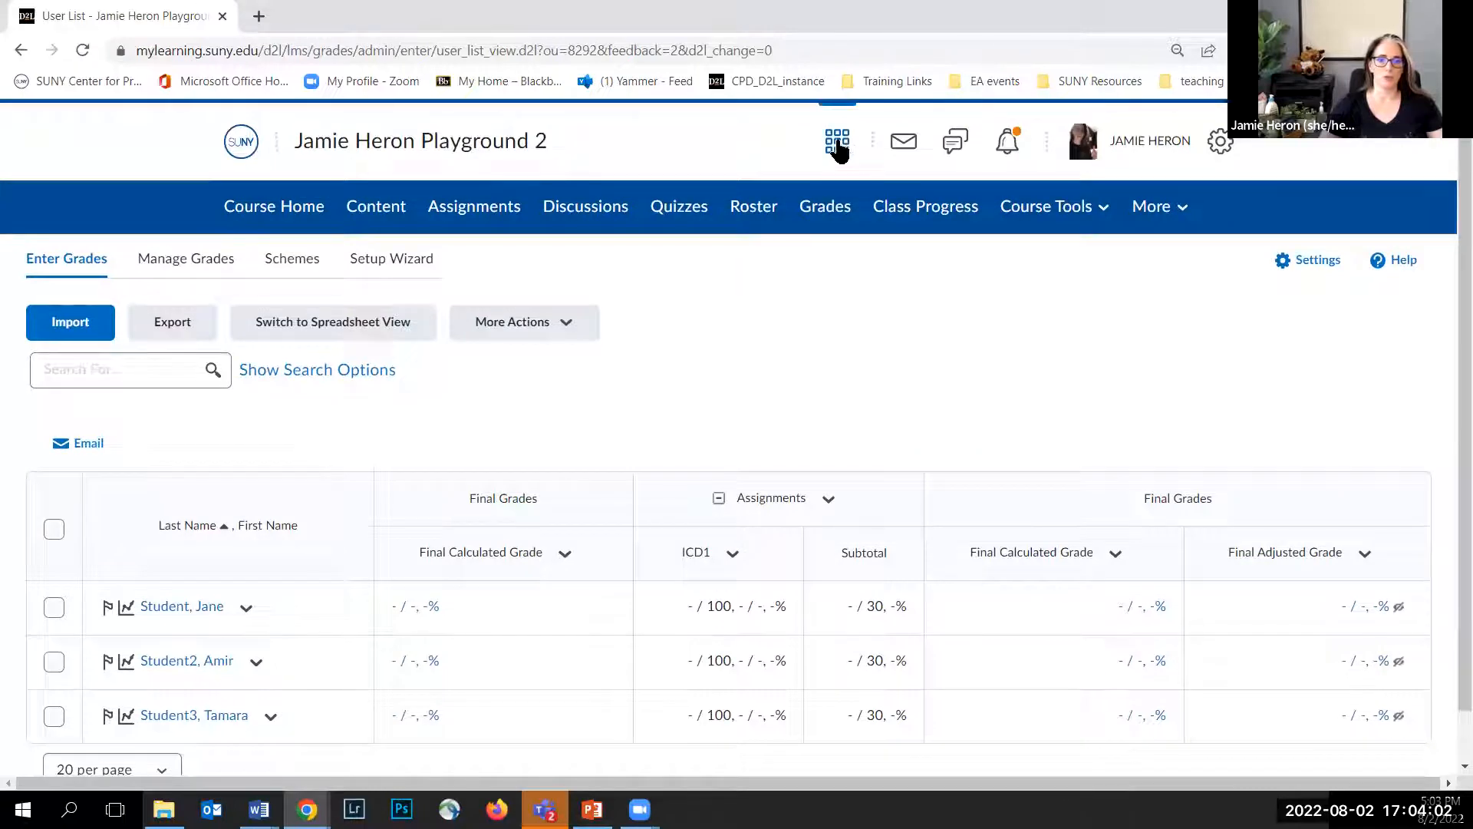
# Step: Switch to the Heron Training Course and open its Grades
pyautogui.click(835, 147)
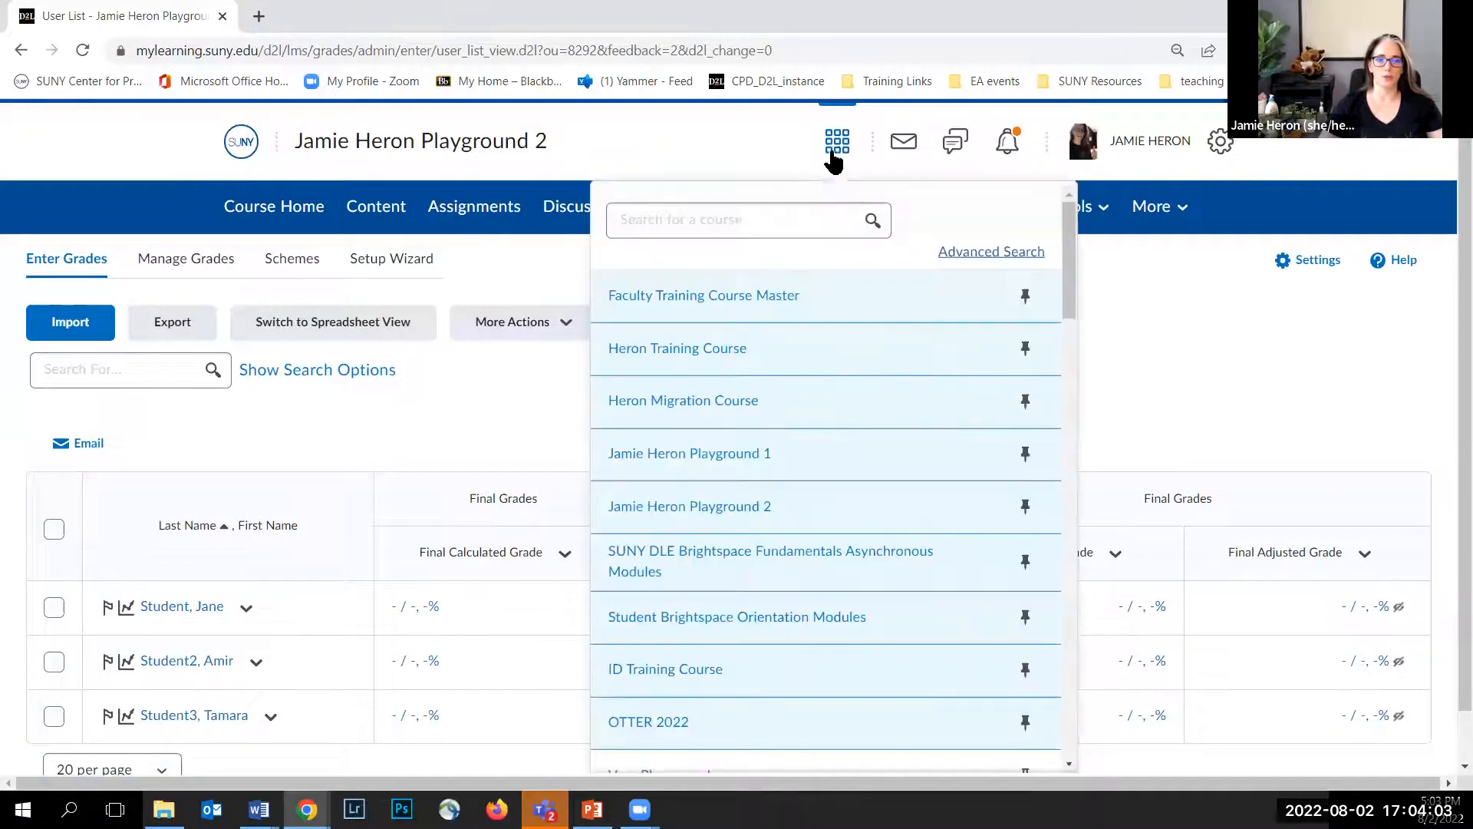
pyautogui.click(730, 351)
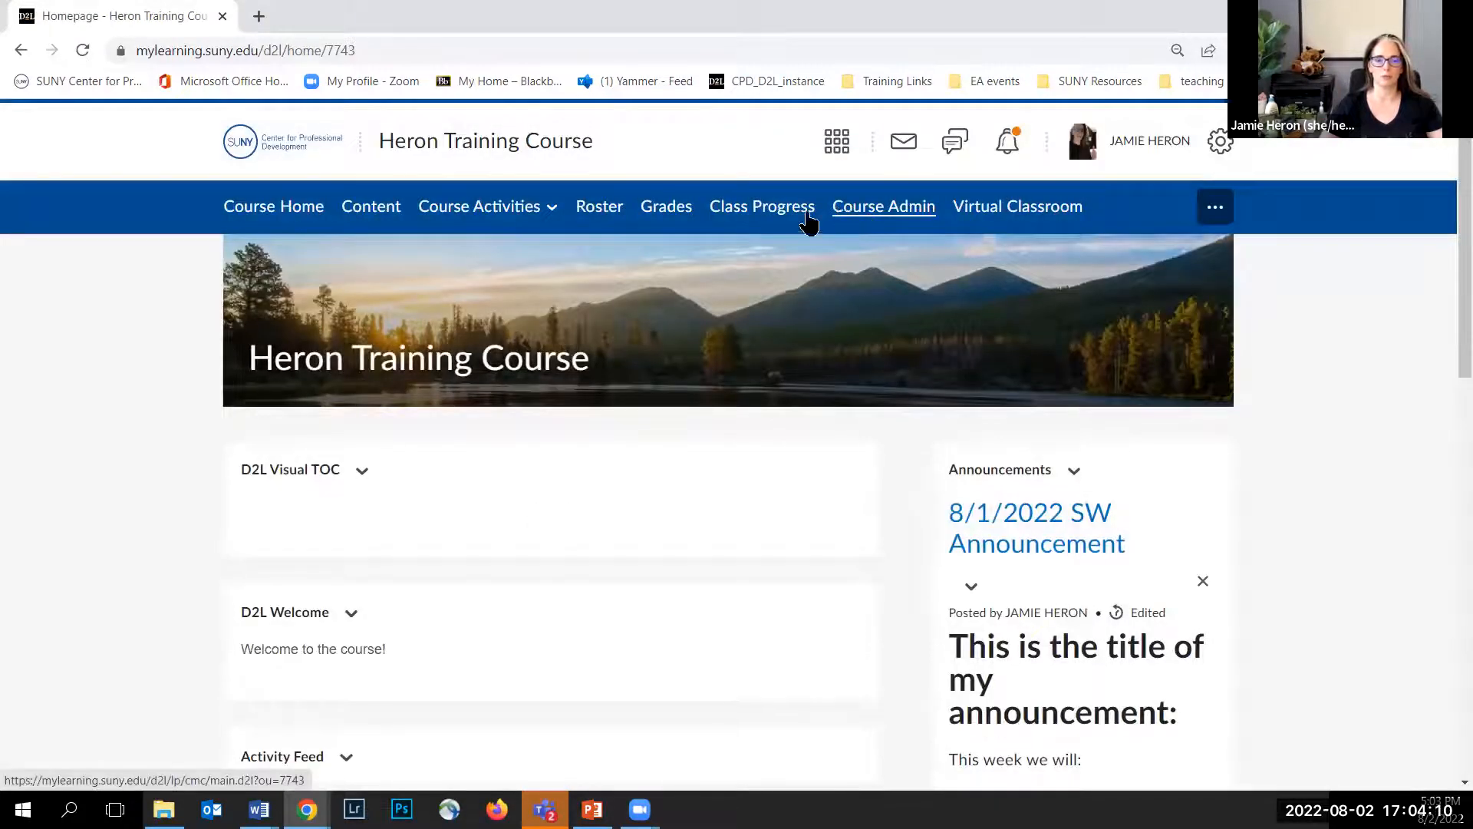
pyautogui.click(665, 212)
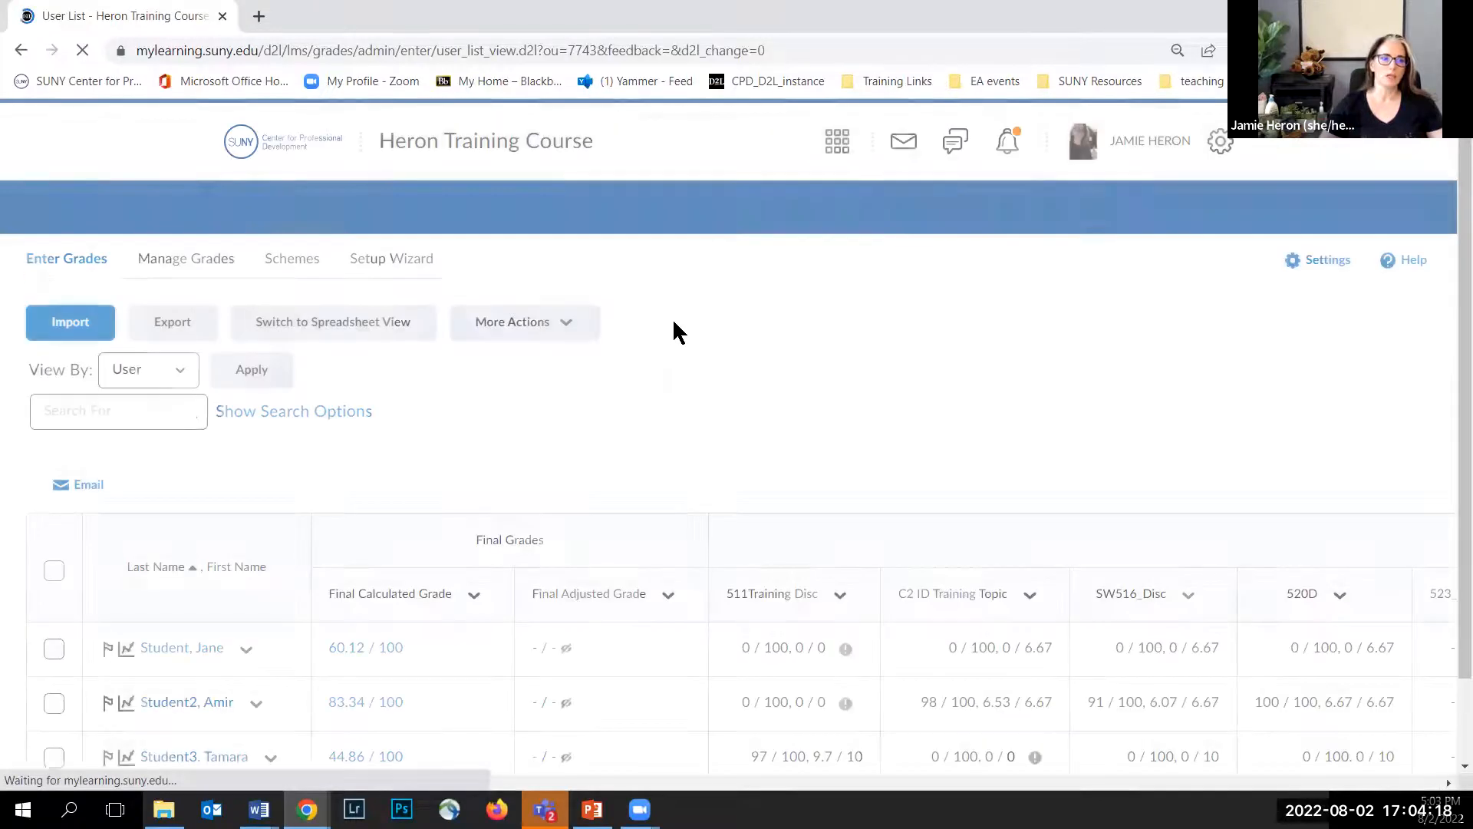
# Step: Scroll across the Heron Training Course grade sheet to review all its grade columns
pyautogui.scroll(-1, 537, 368)
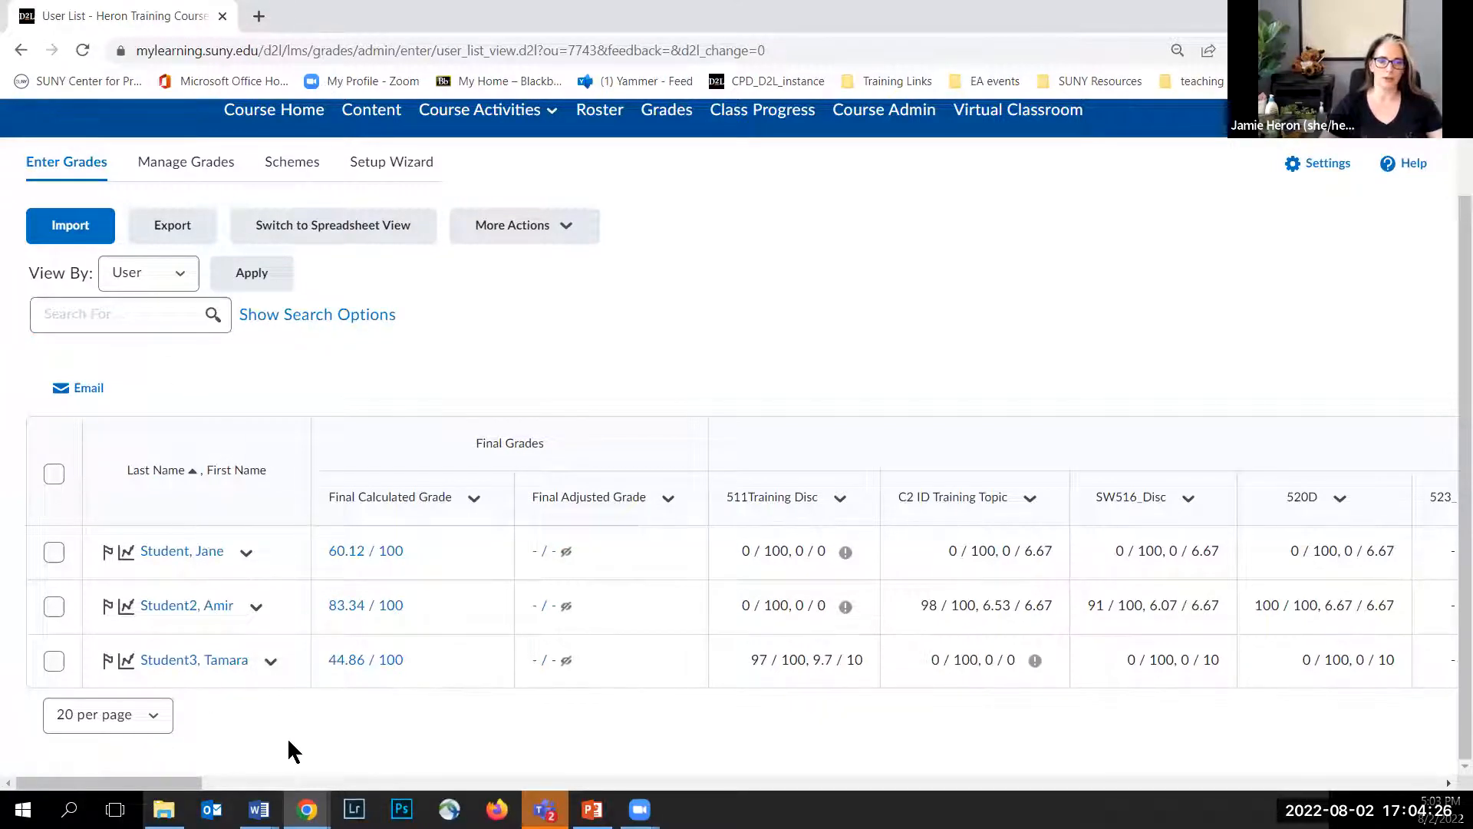
pyautogui.moveTo(184, 783); pyautogui.dragTo(290, 781)
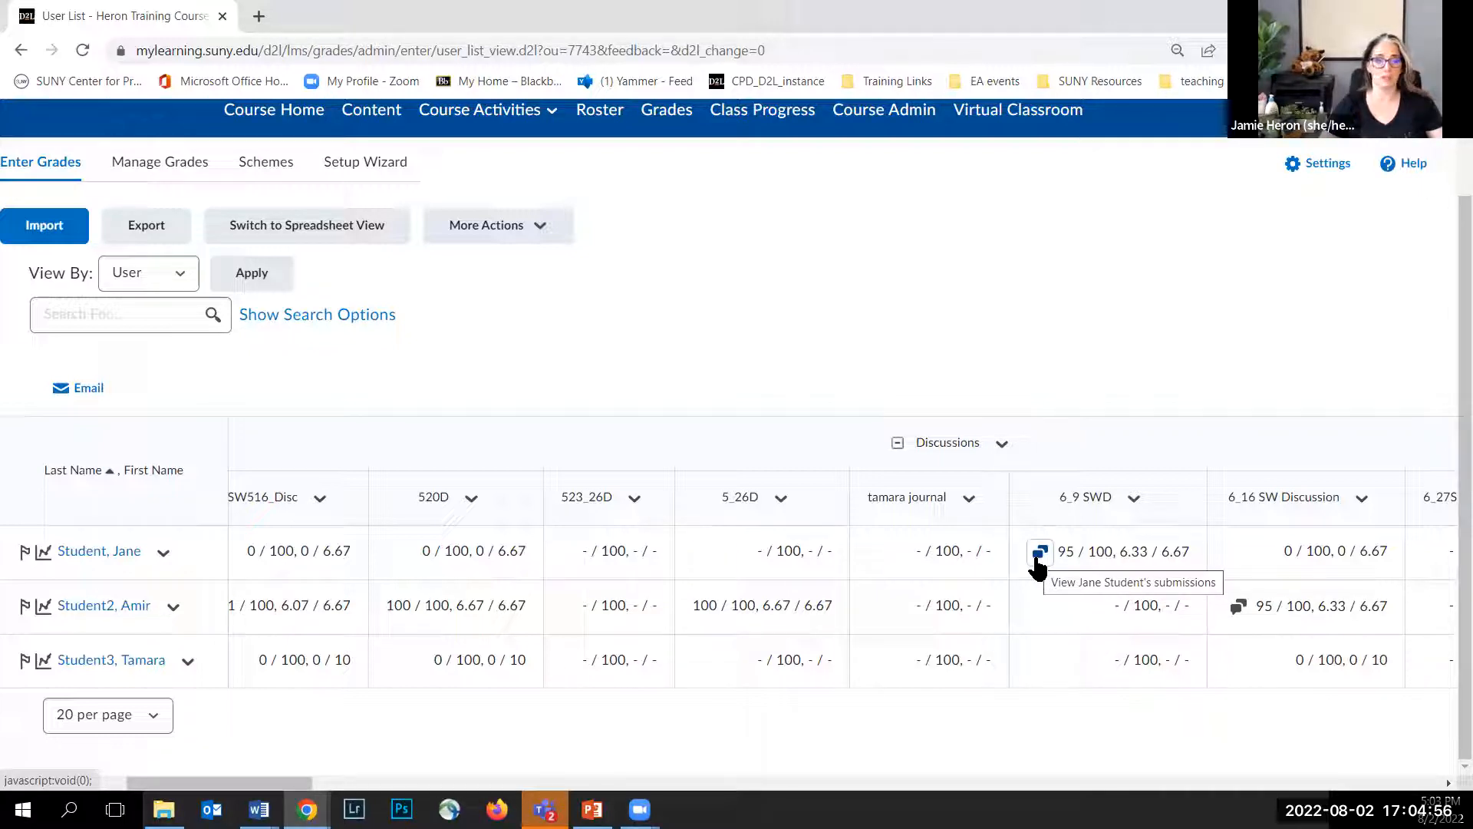
pyautogui.moveTo(273, 782); pyautogui.dragTo(403, 785)
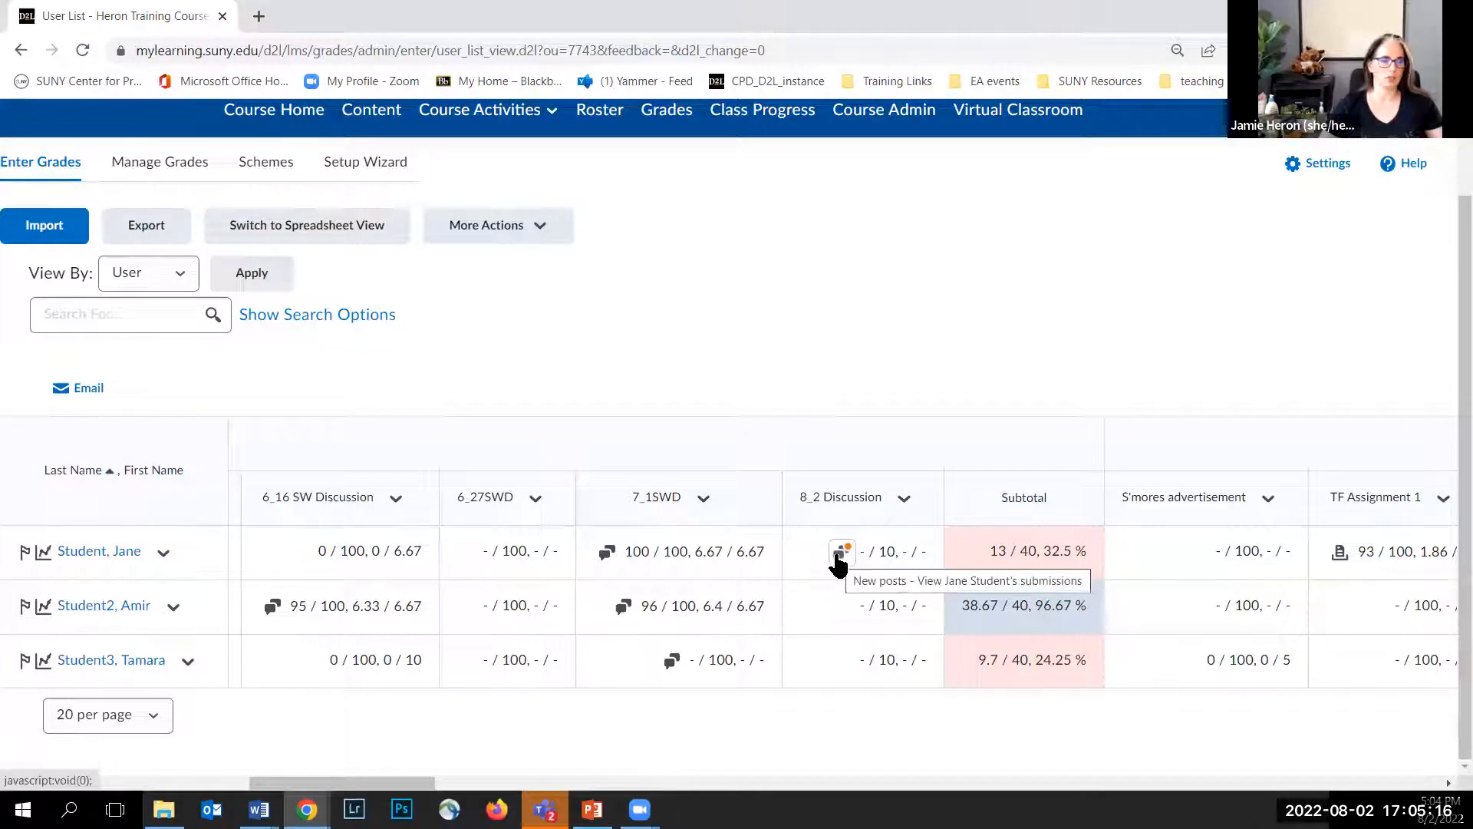
pyautogui.moveTo(284, 780); pyautogui.dragTo(513, 798)
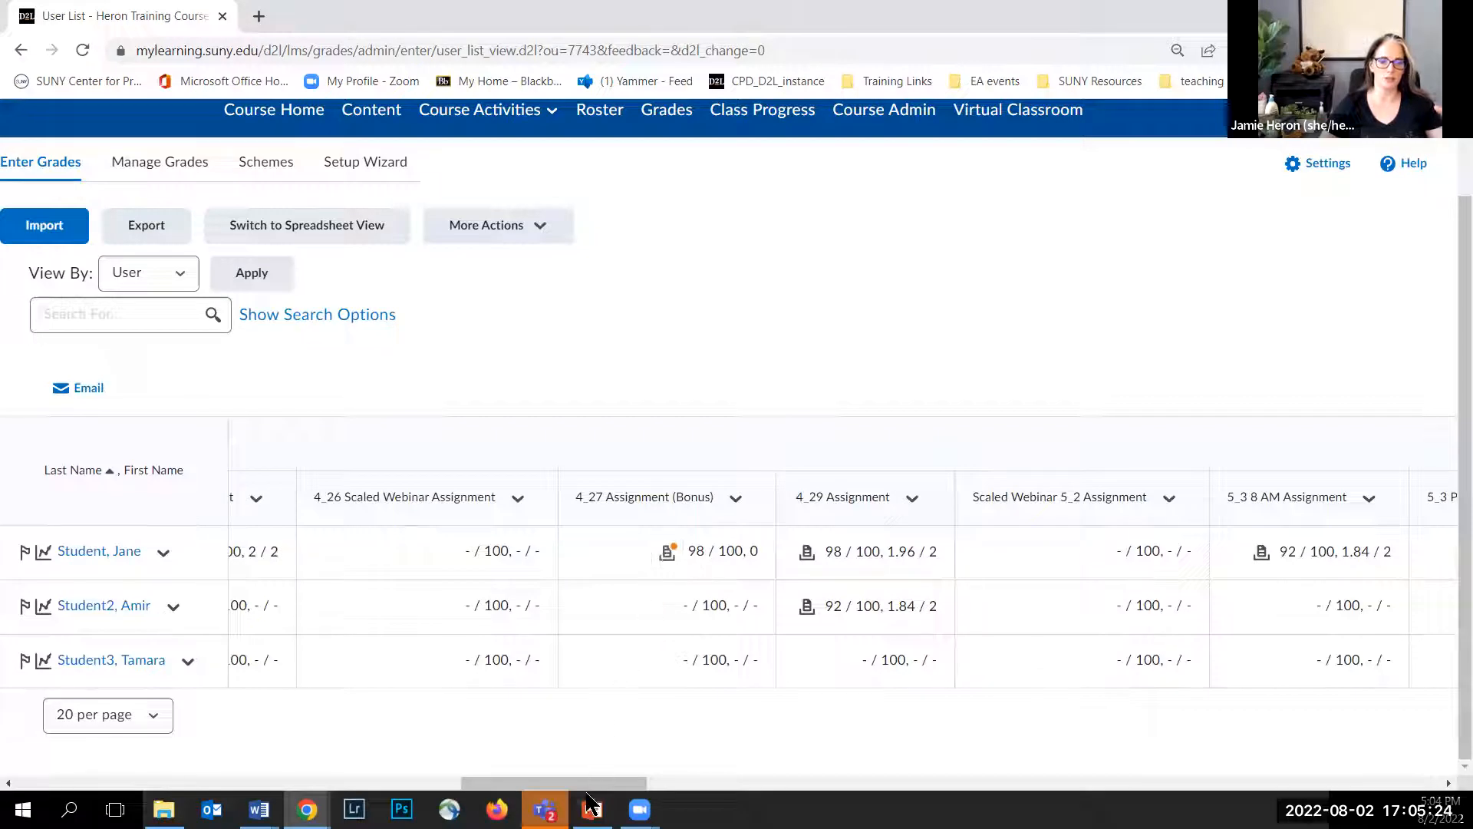
pyautogui.moveTo(590, 783); pyautogui.dragTo(65, 644)
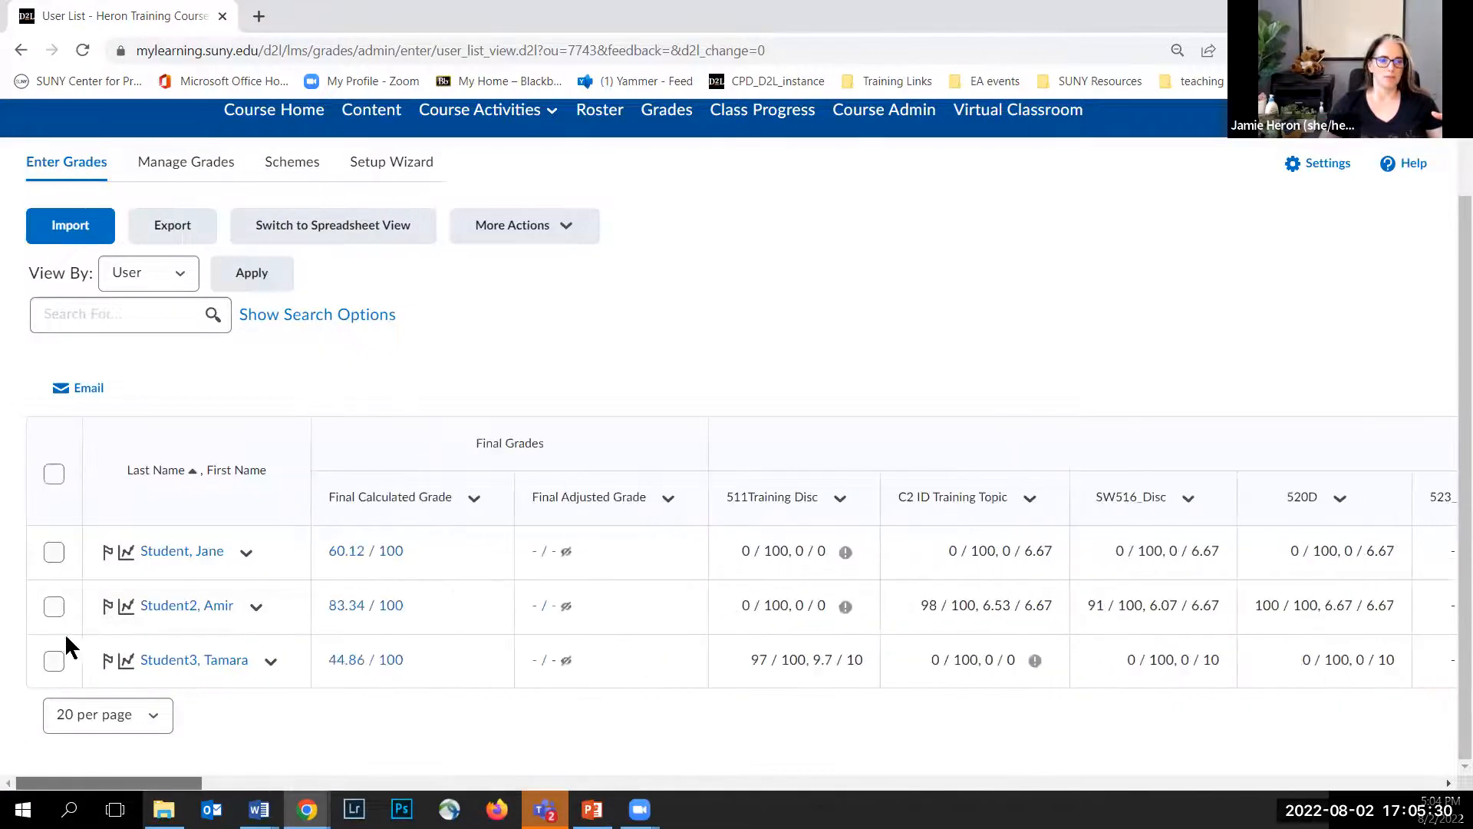
# Step: Switch the Heron Training Course grade sheet to Spreadsheet View
pyautogui.click(299, 225)
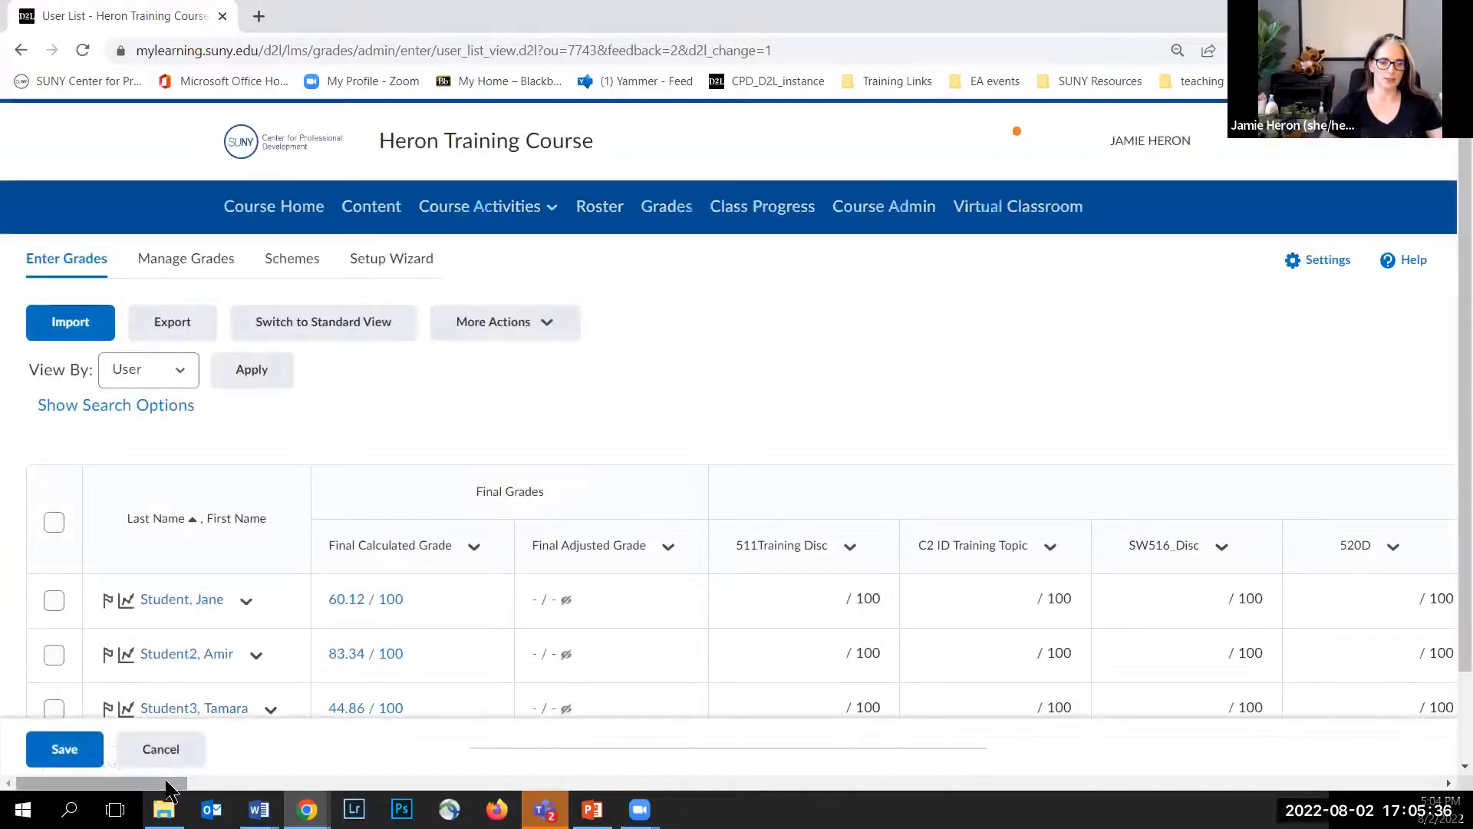
pyautogui.scroll(-2, 469, 527)
pyautogui.click(393, 546)
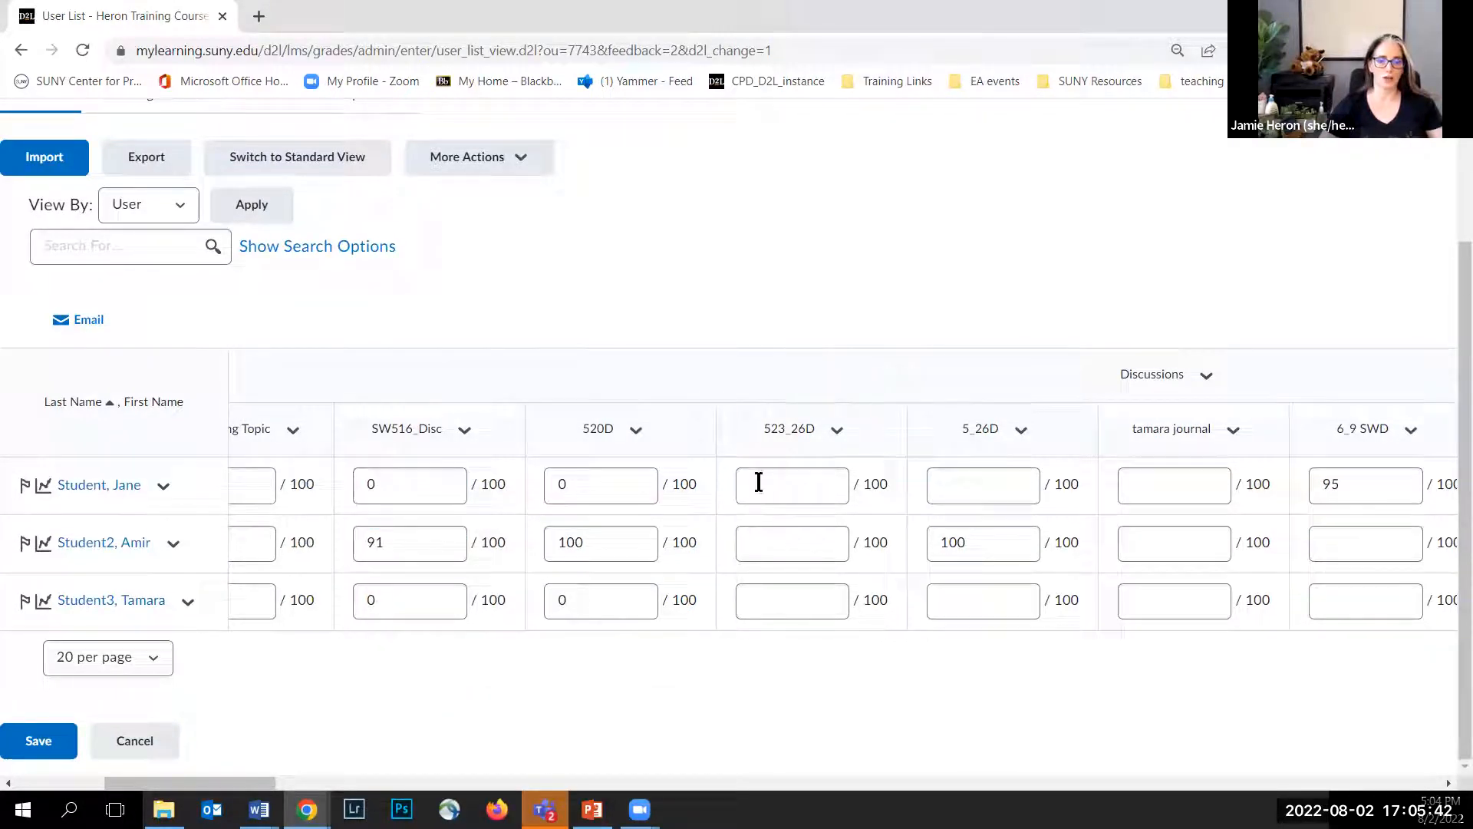
# Step: Enter a grade of 0 for all three students in the 523_26D column and save
pyautogui.click(782, 489)
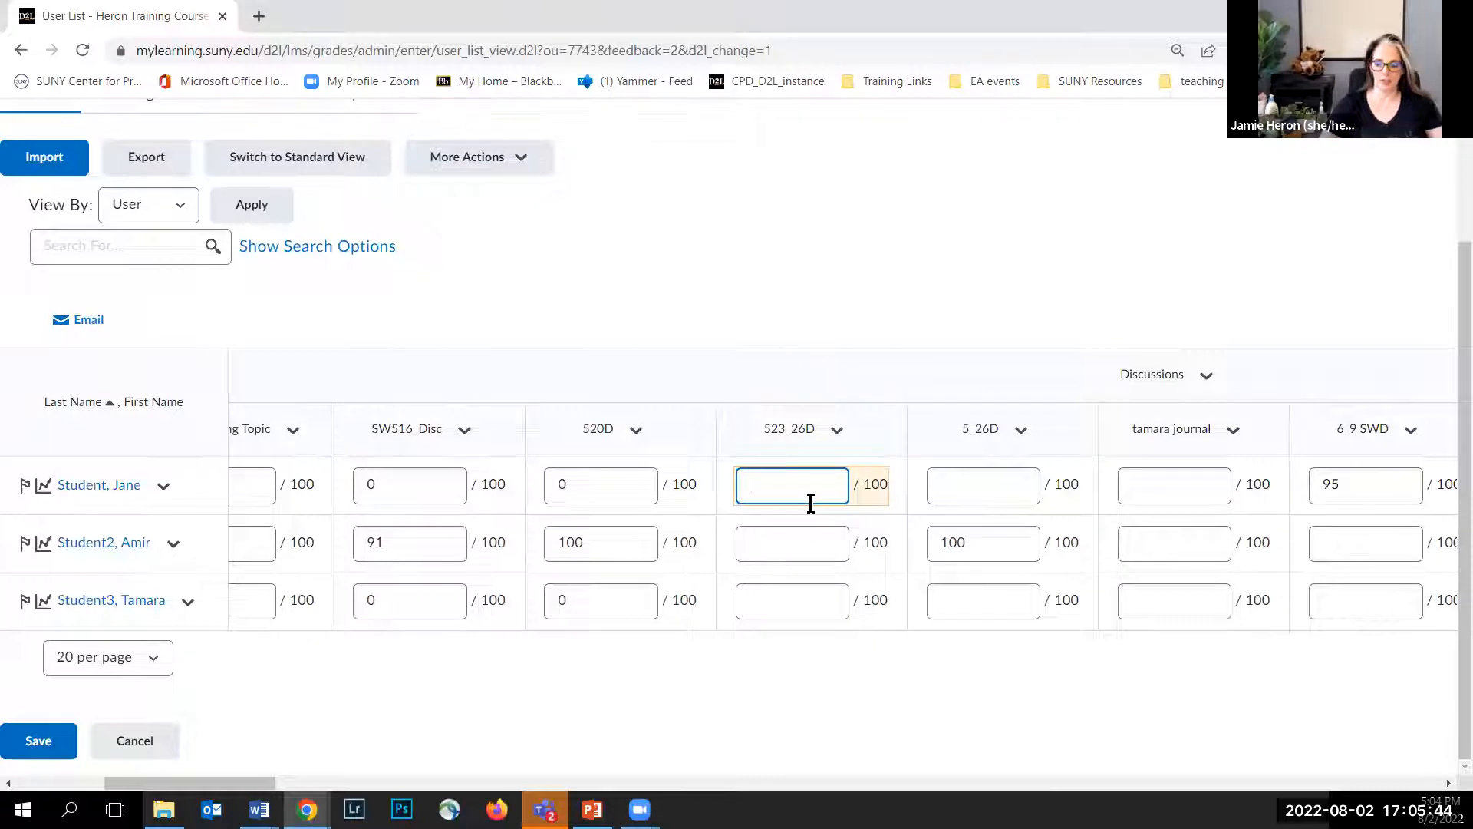
pyautogui.click(796, 542)
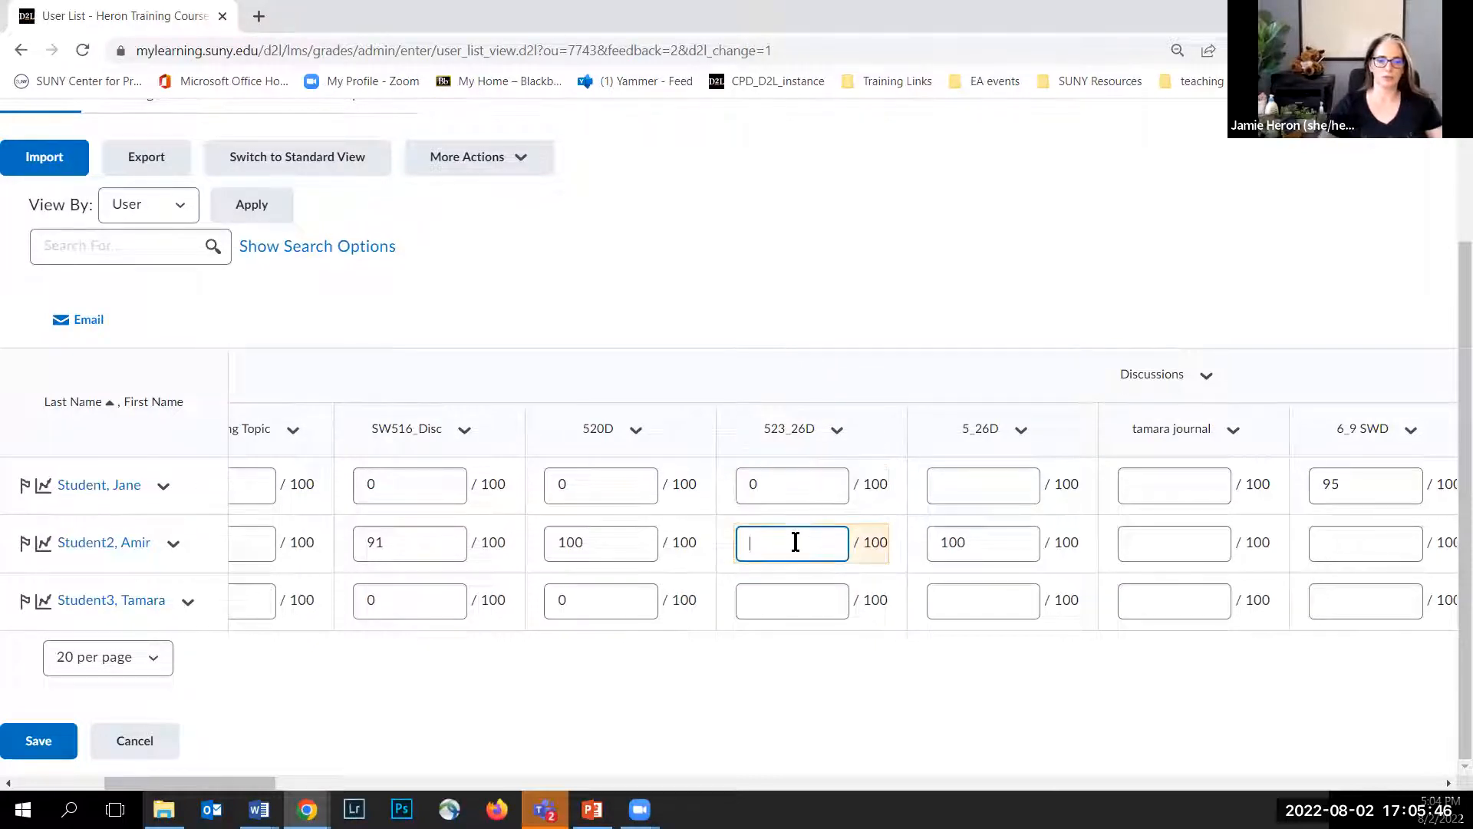
pyautogui.write('0')
pyautogui.click(799, 586)
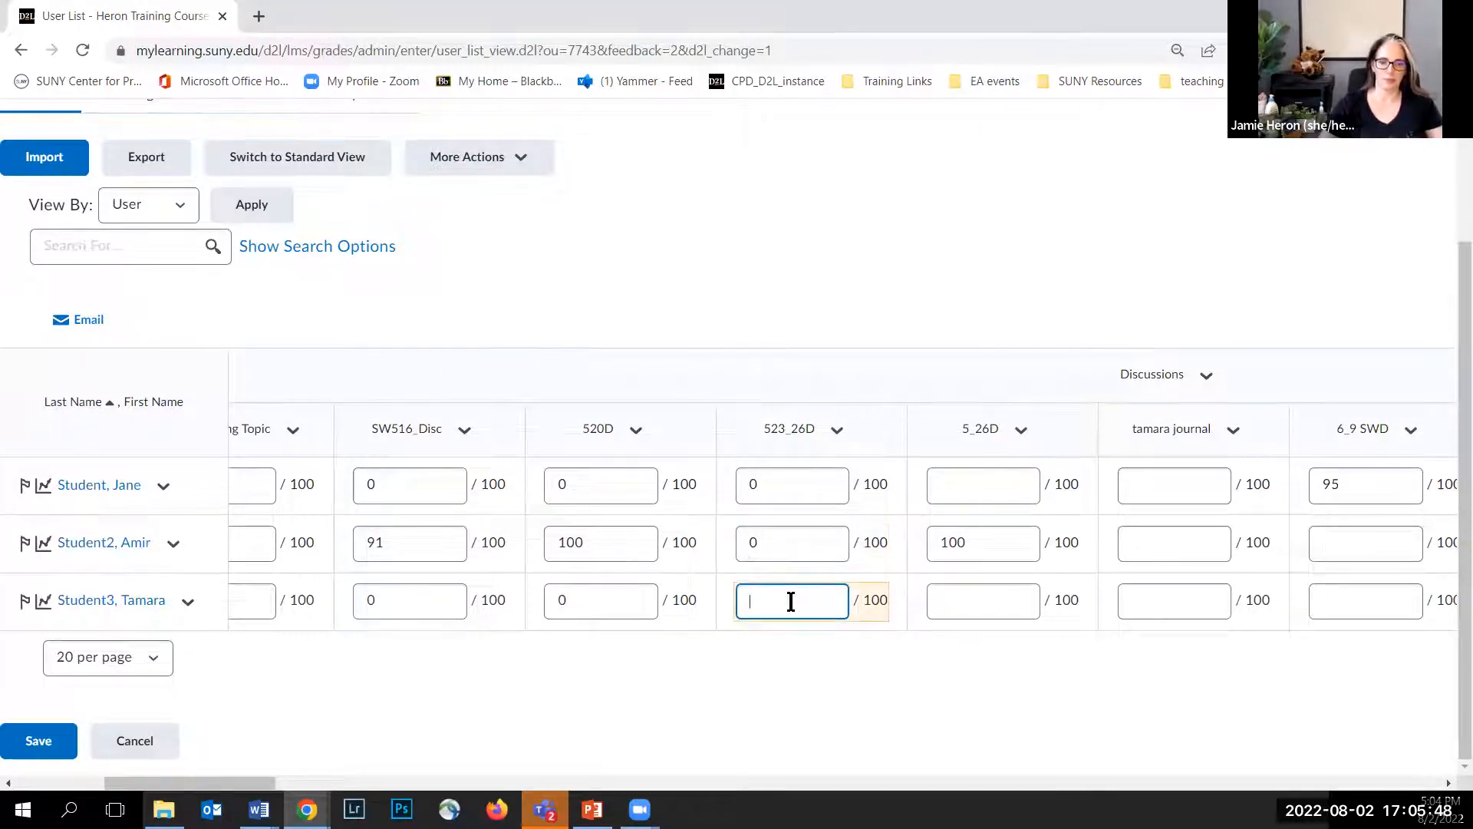
pyautogui.write('0')
pyautogui.click(46, 739)
pyautogui.click(624, 319)
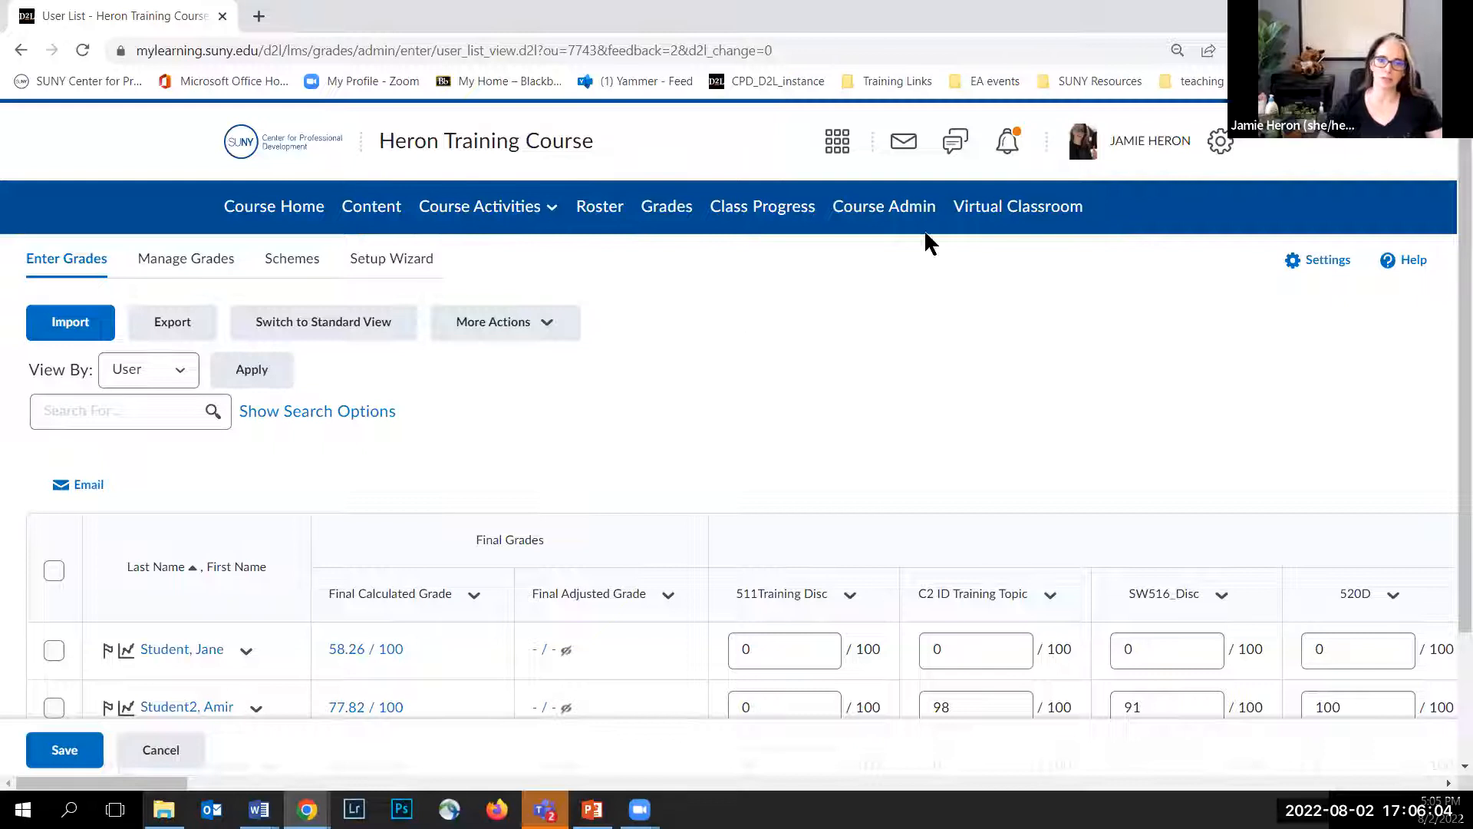
# Step: Log out of the instructor account and log in locally with a saved student test account and password
pyautogui.click(1137, 146)
pyautogui.click(1013, 367)
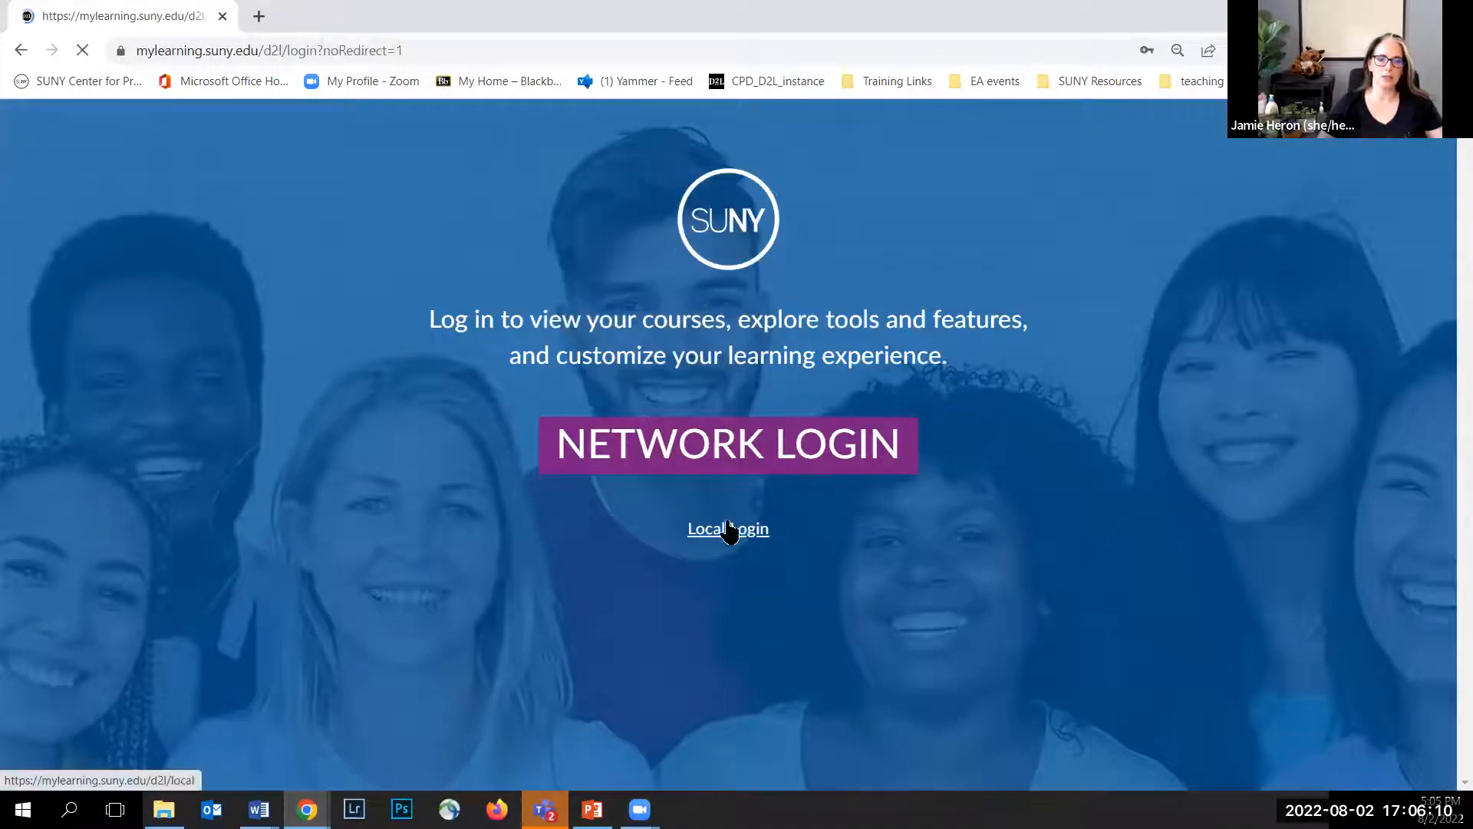
pyautogui.click(729, 530)
pyautogui.click(748, 545)
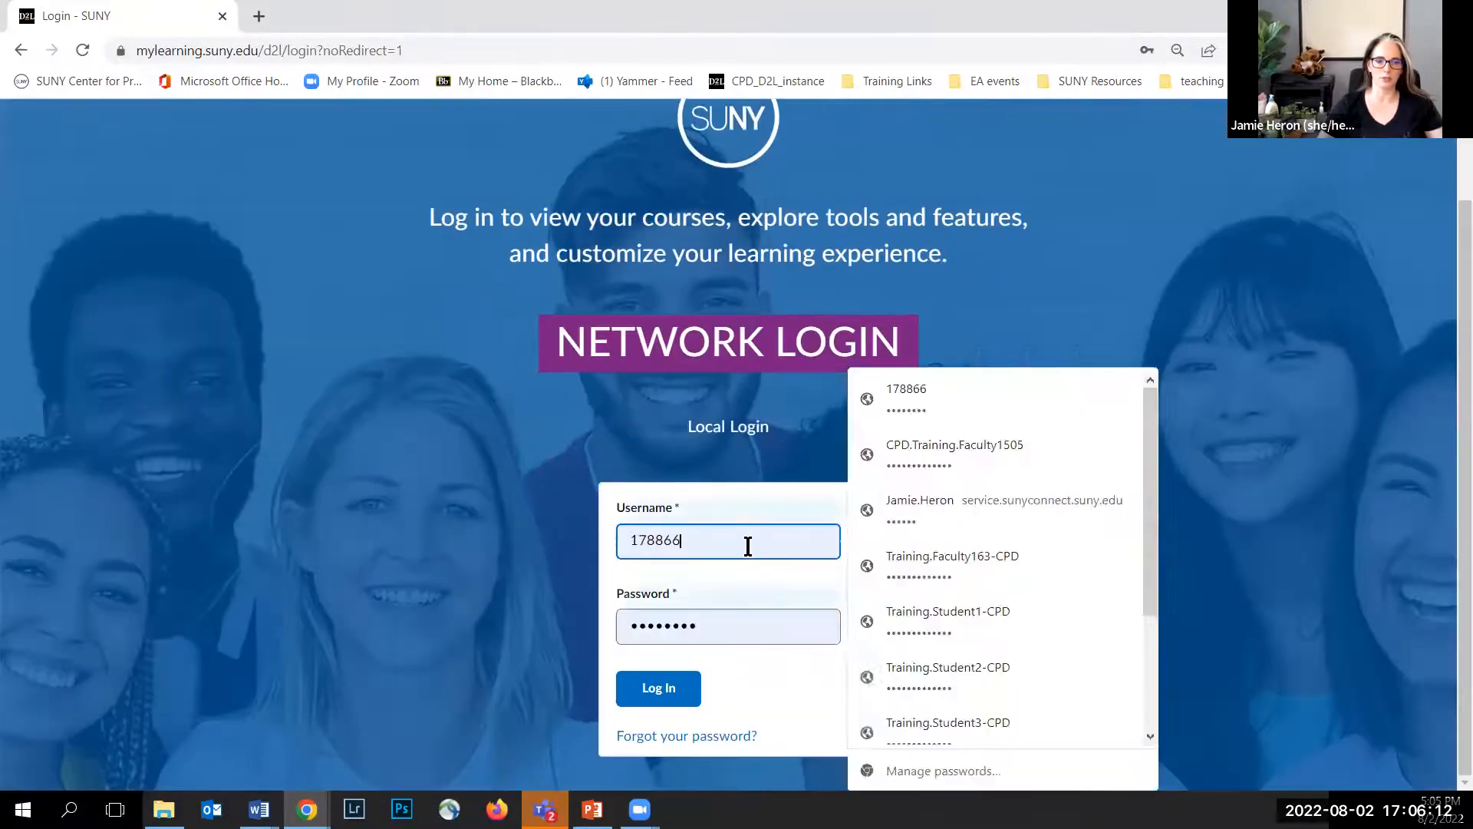
pyautogui.click(952, 675)
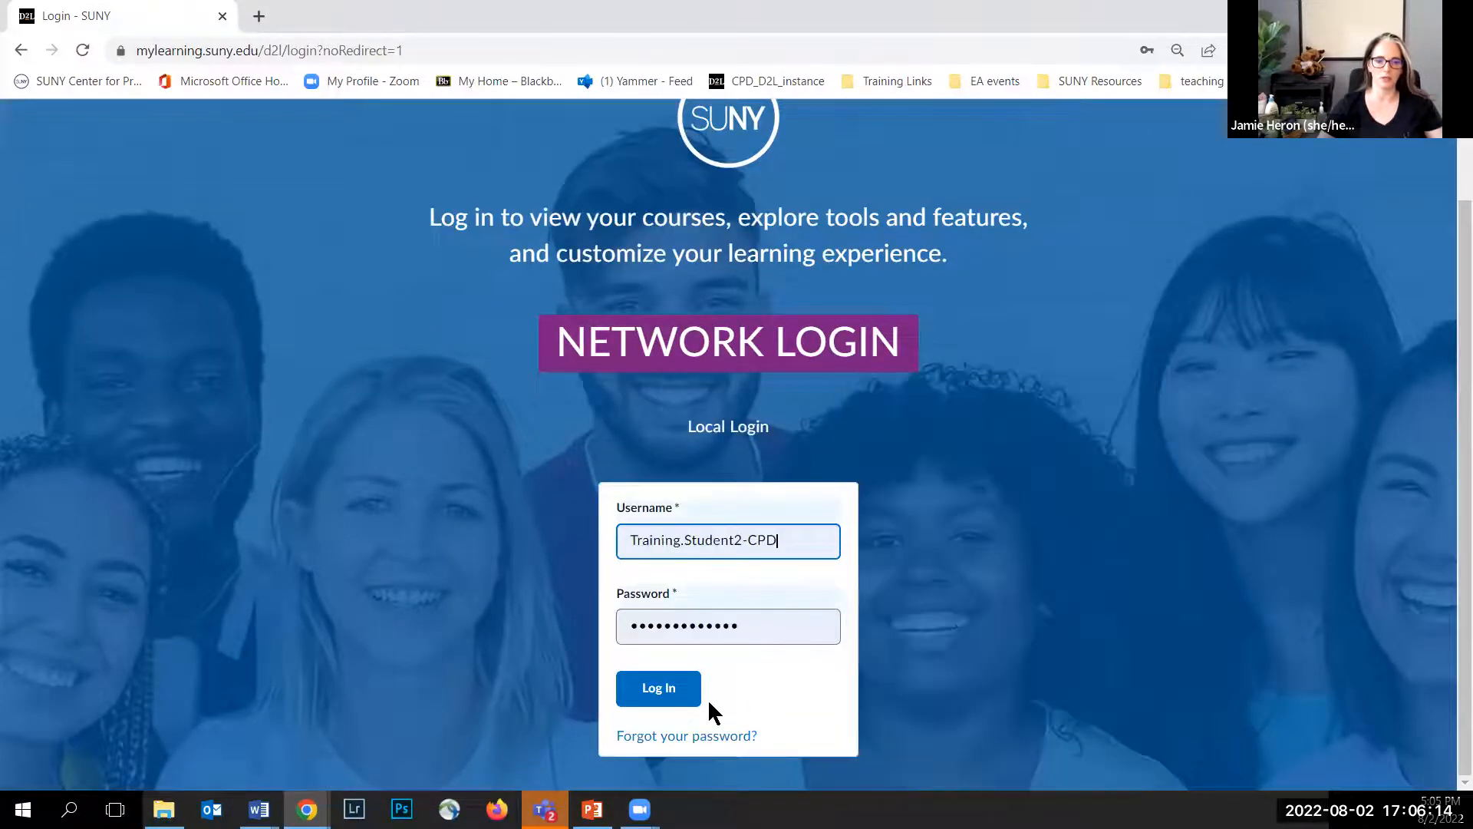
pyautogui.click(652, 685)
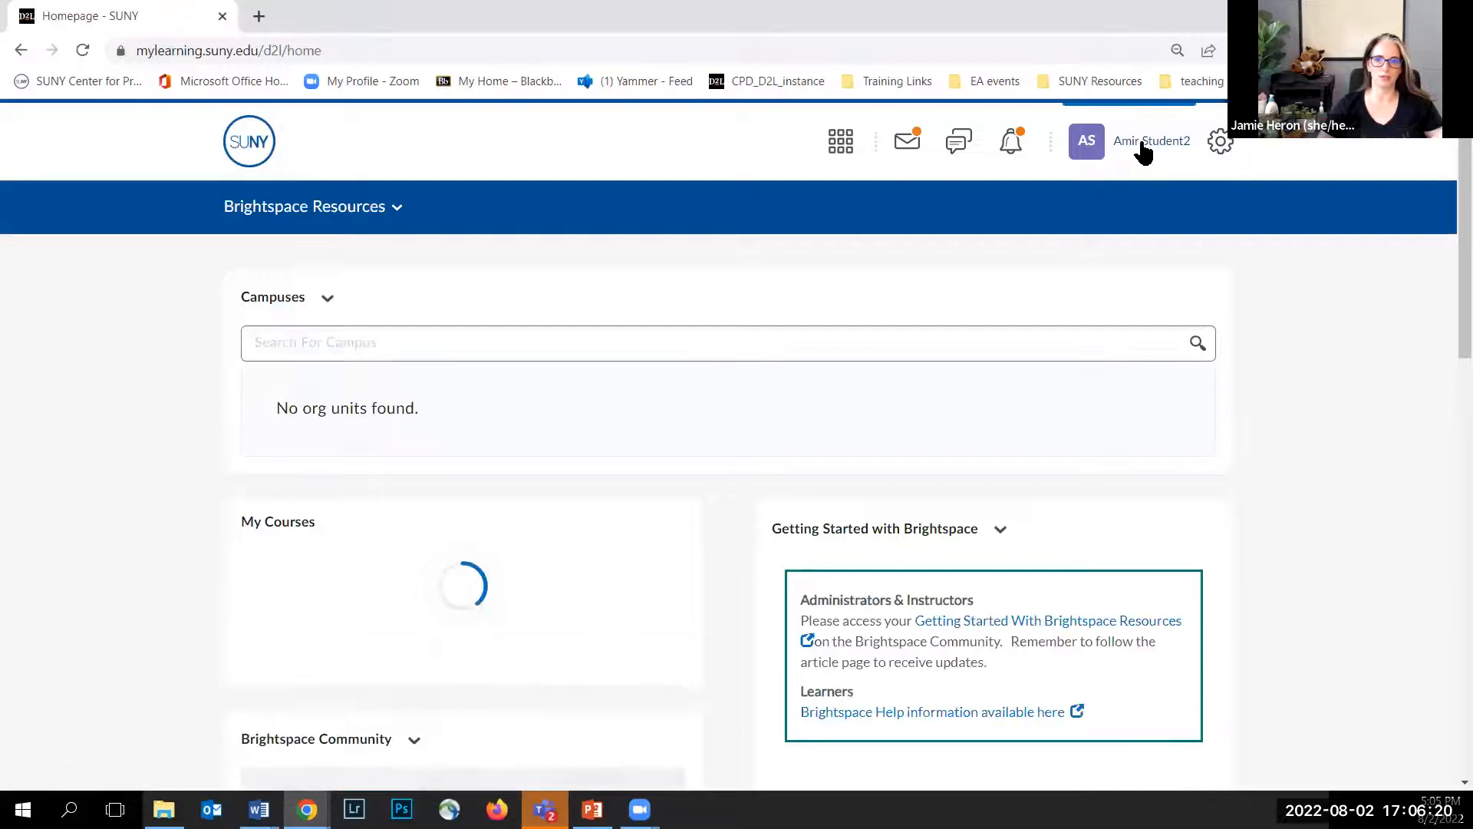
# Step: Open the Heron Training Course as the student and go to its Discussions
pyautogui.click(830, 150)
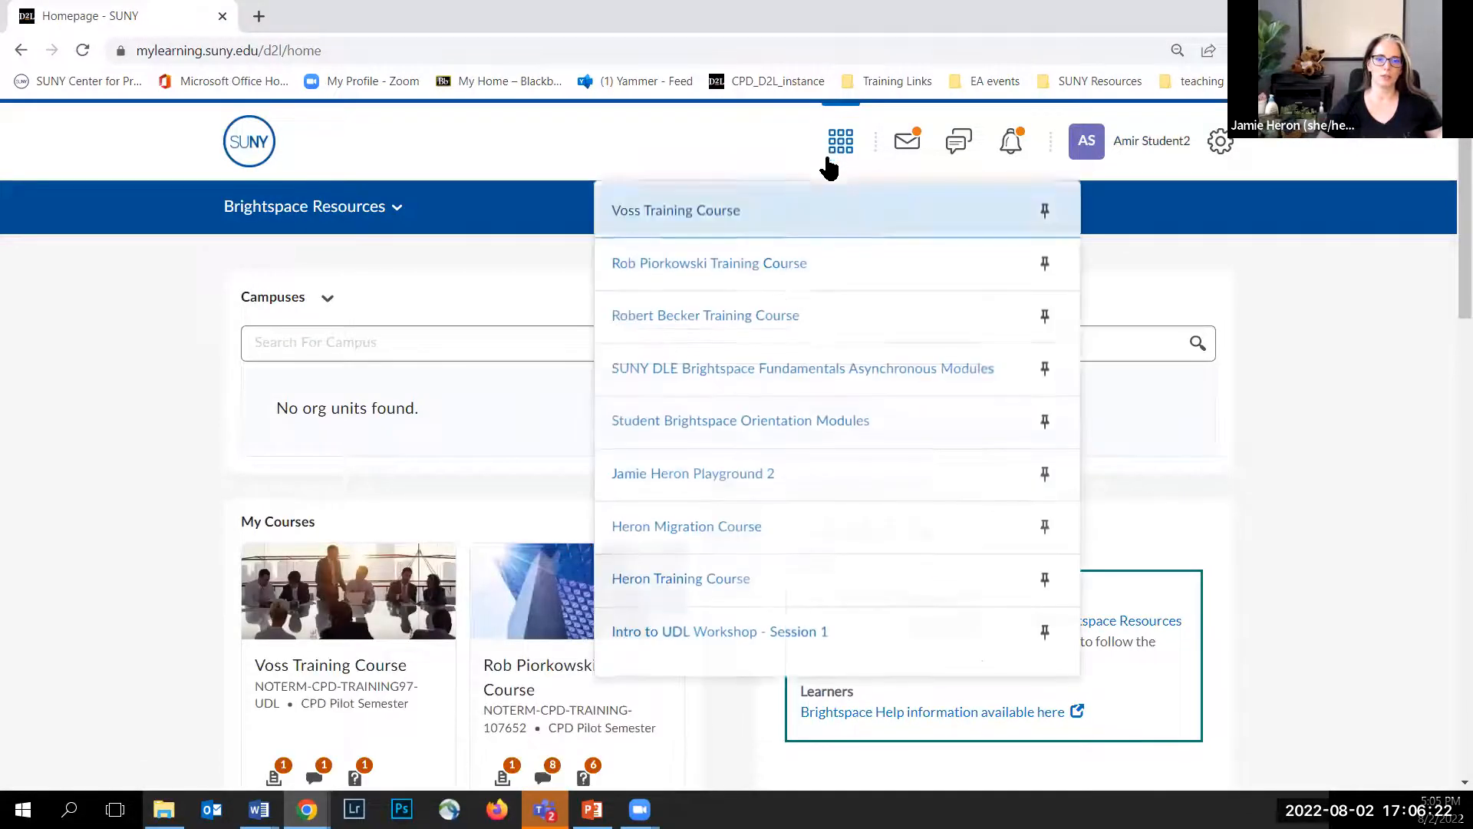
pyautogui.click(689, 579)
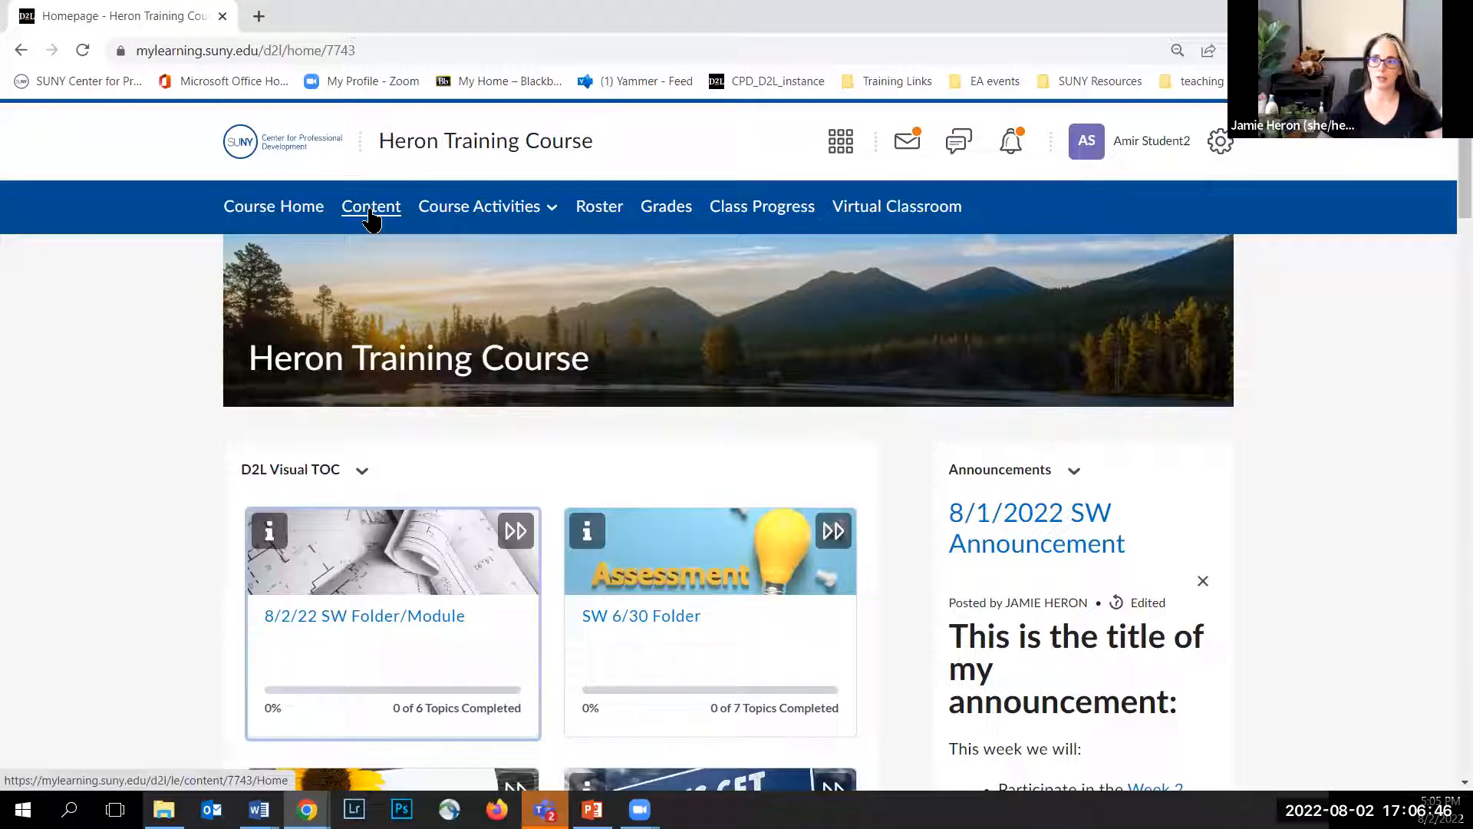
pyautogui.click(495, 216)
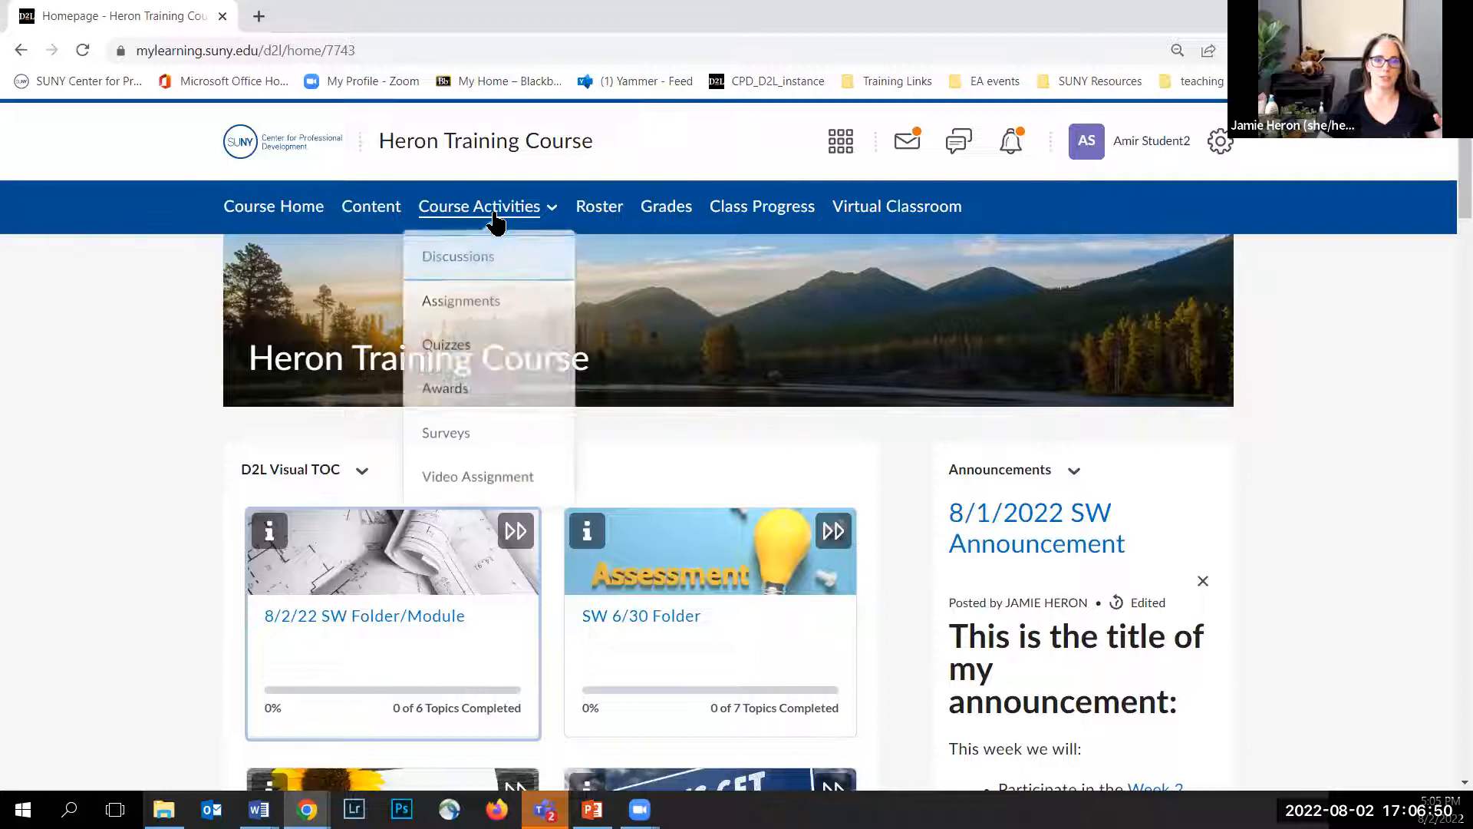
pyautogui.click(479, 268)
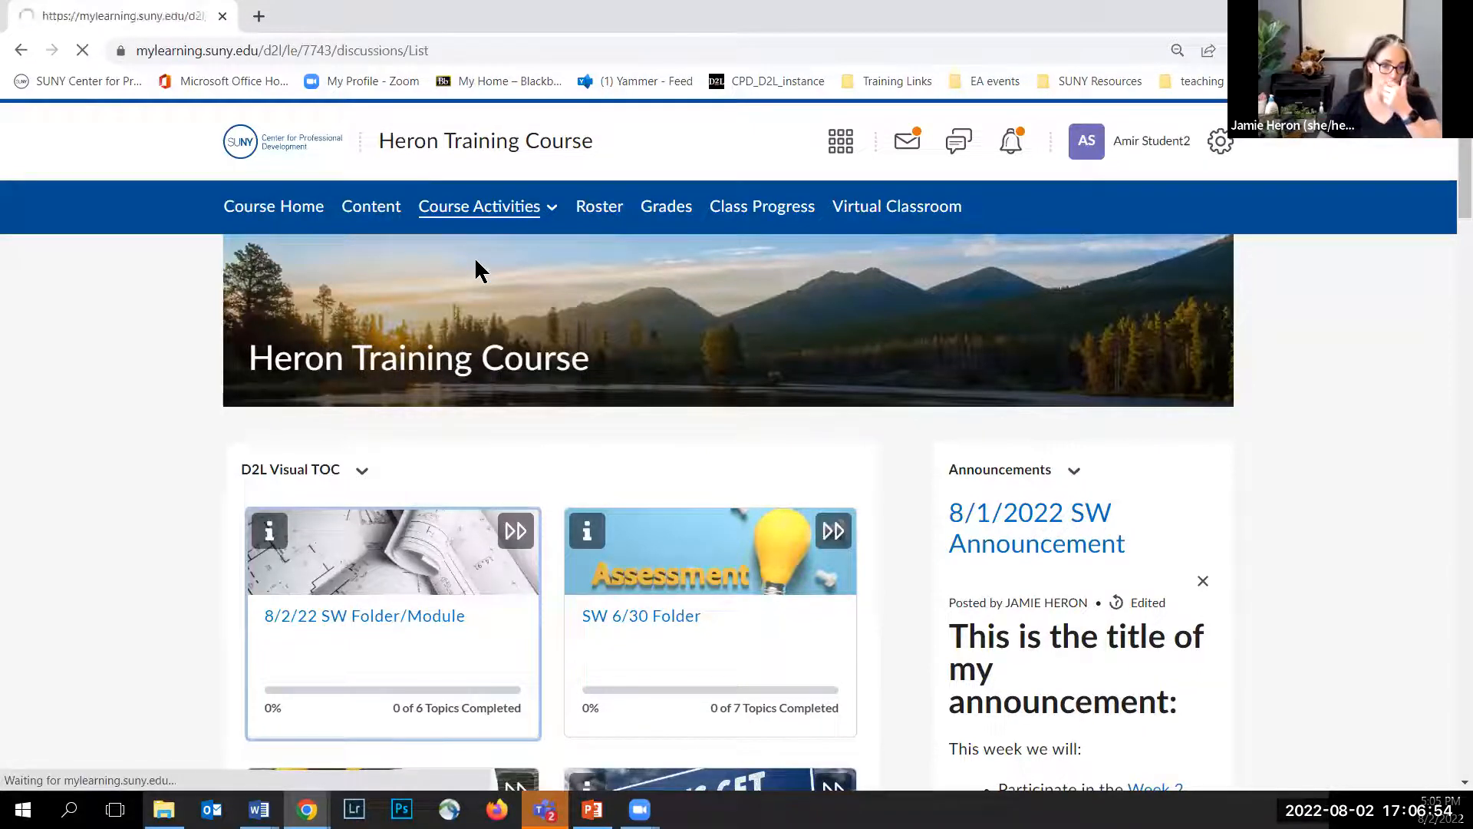
# Step: Open the 8/2 Discussion Topic from the discussions list
pyautogui.scroll(-15, 459, 261)
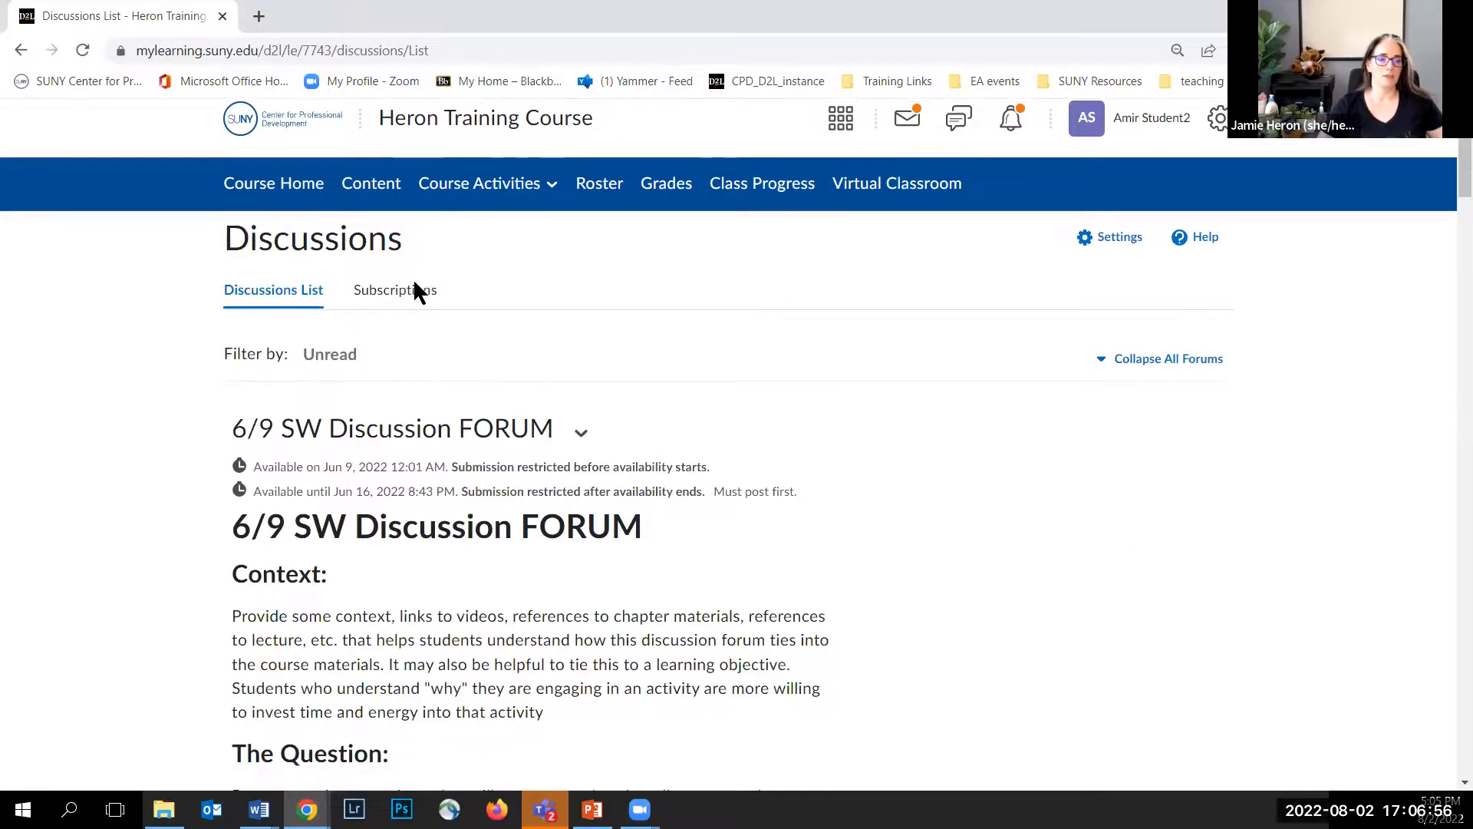
pyautogui.scroll(-20, 414, 284)
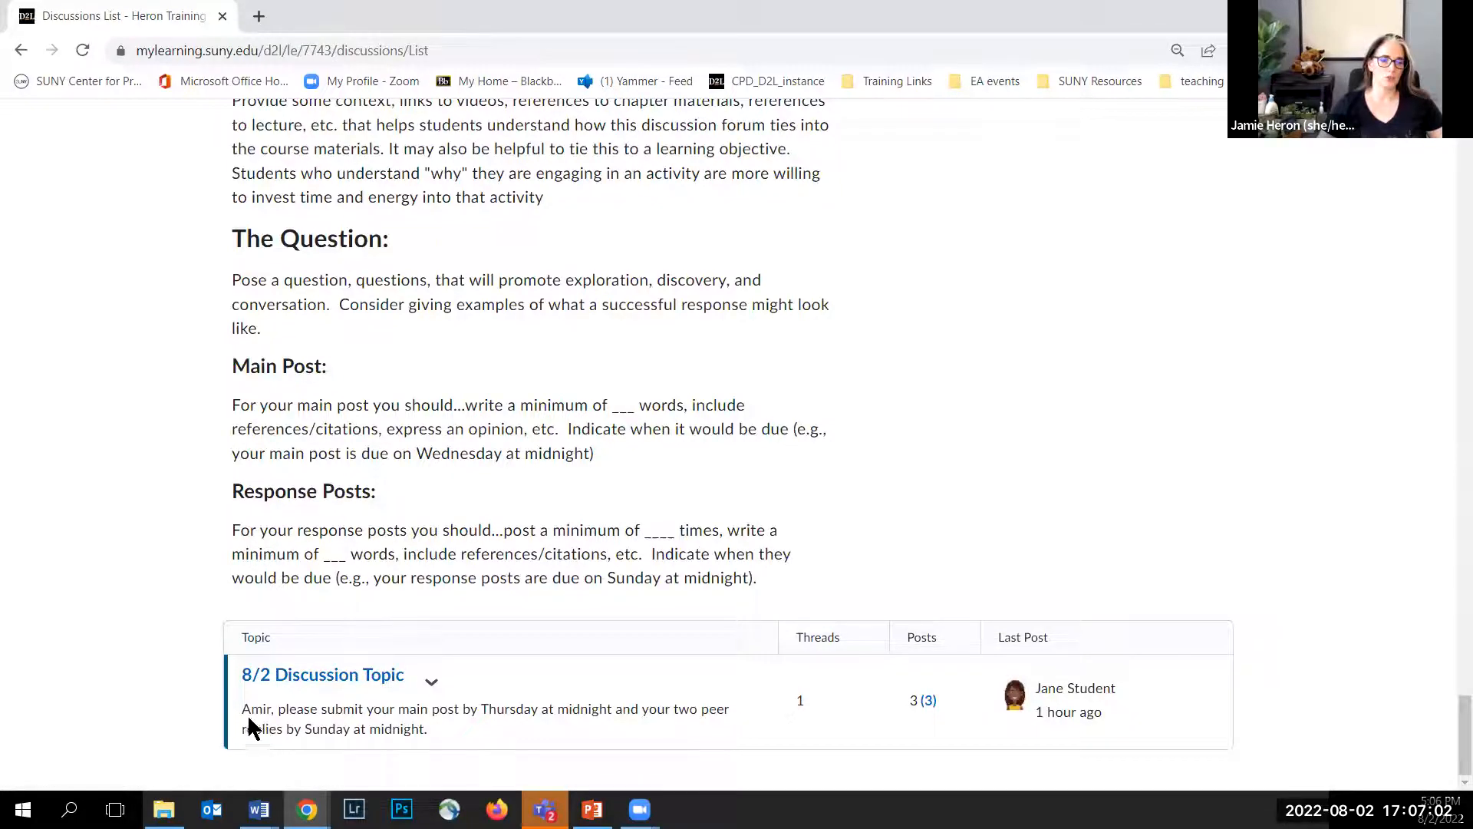
pyautogui.moveTo(242, 707); pyautogui.dragTo(464, 722)
pyautogui.click(464, 723)
pyautogui.click(319, 679)
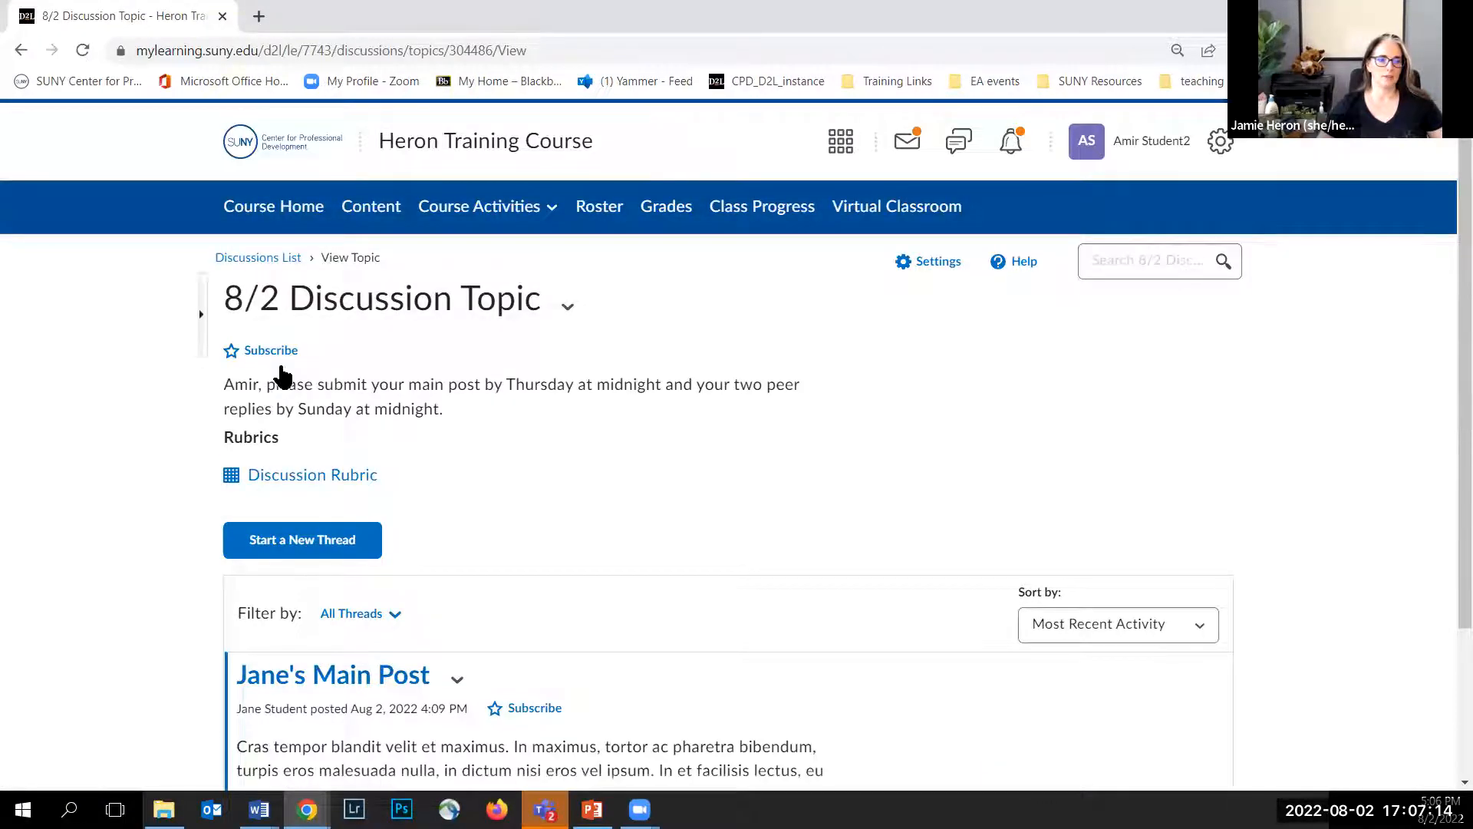
# Step: Start a new thread in the topic titled "Amir's main post"
pyautogui.click(287, 545)
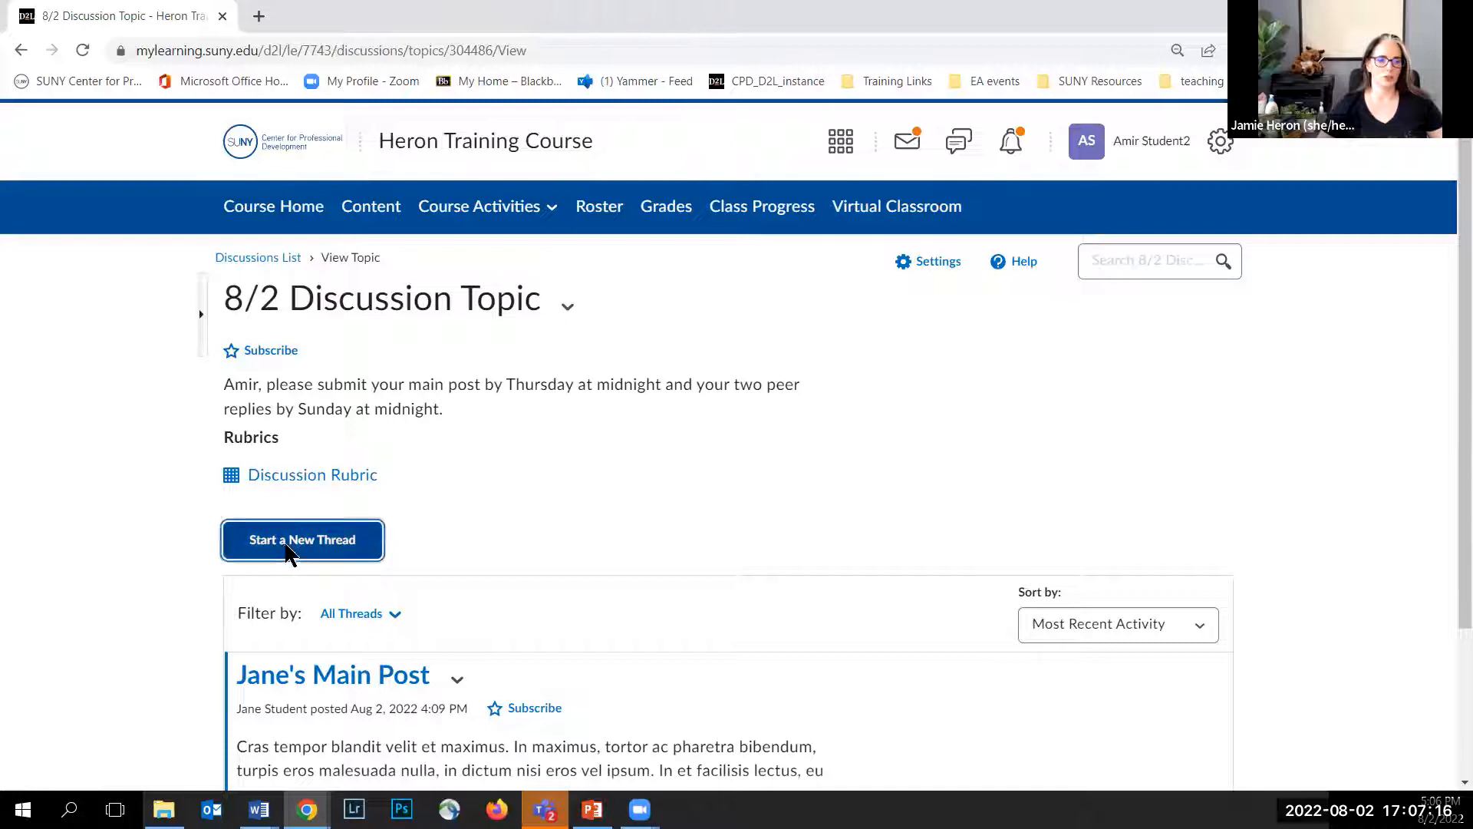
pyautogui.write("Amir's main post")
pyautogui.click(304, 677)
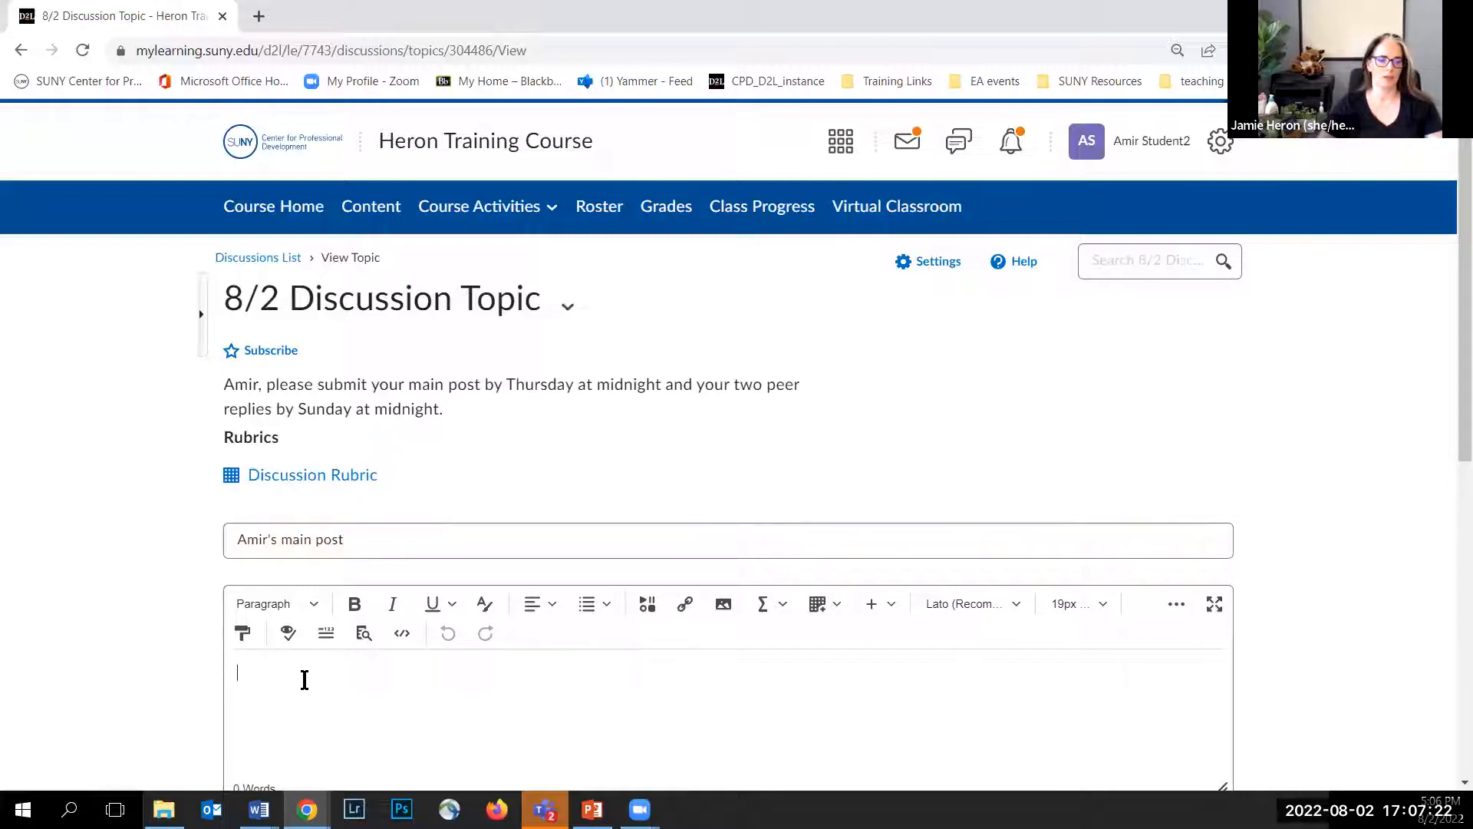
pyautogui.hotkey('ctrl', 'v')
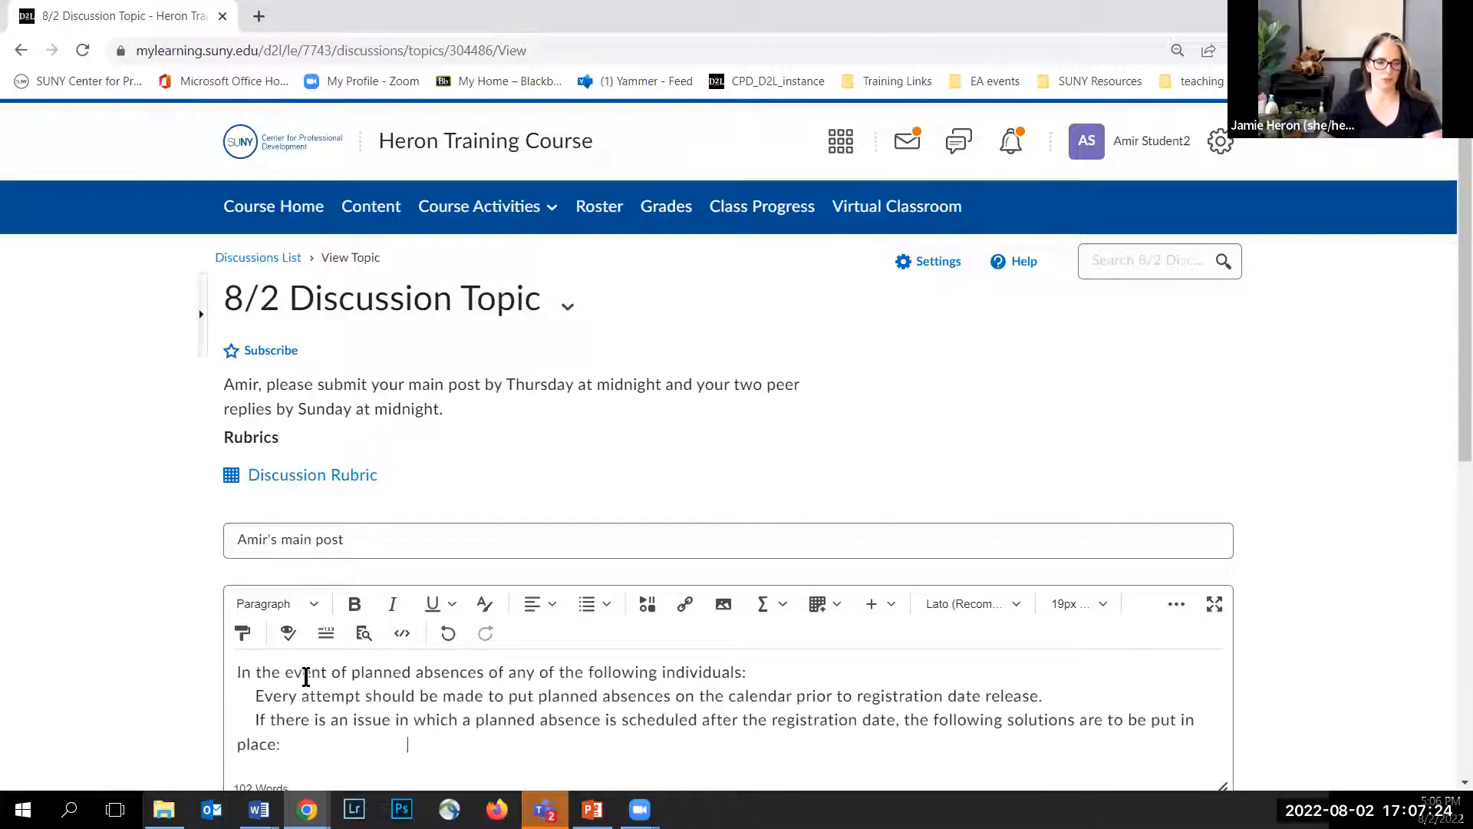
pyautogui.click(446, 635)
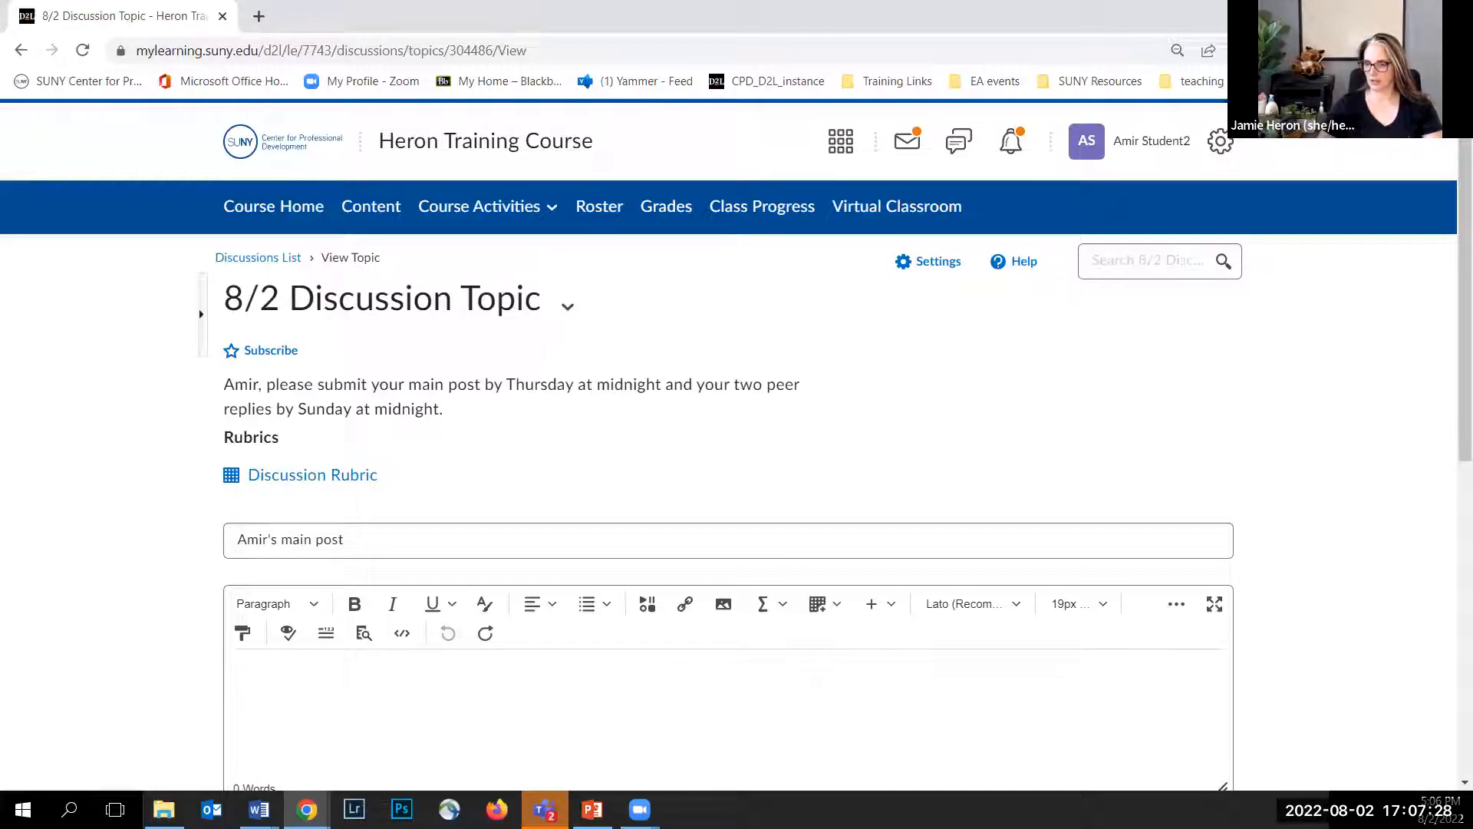
# Step: Paste the copied text into the thread body and post the new thread
pyautogui.hotkey('alt', 'Tab')
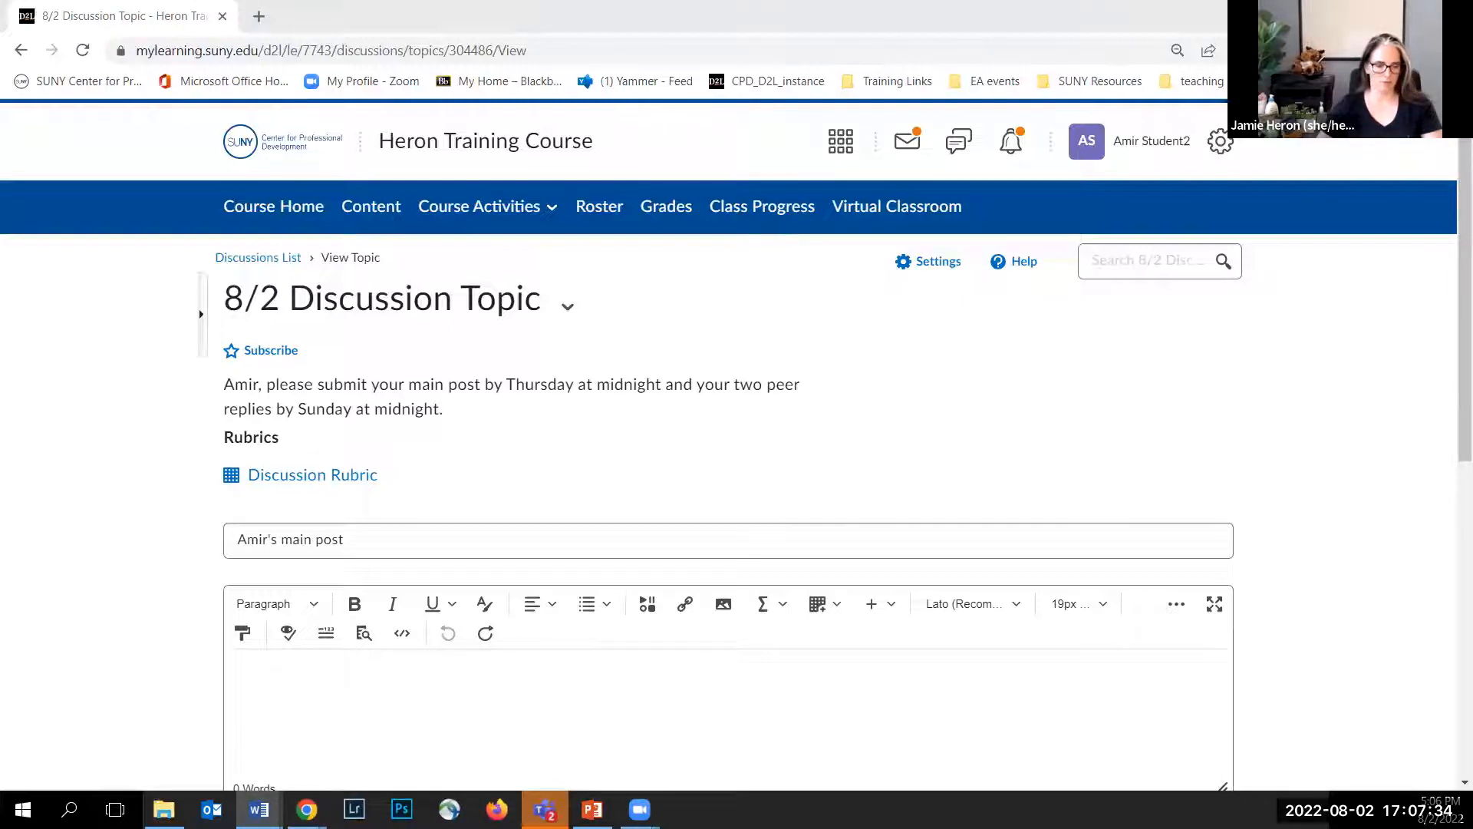
pyautogui.click(467, 686)
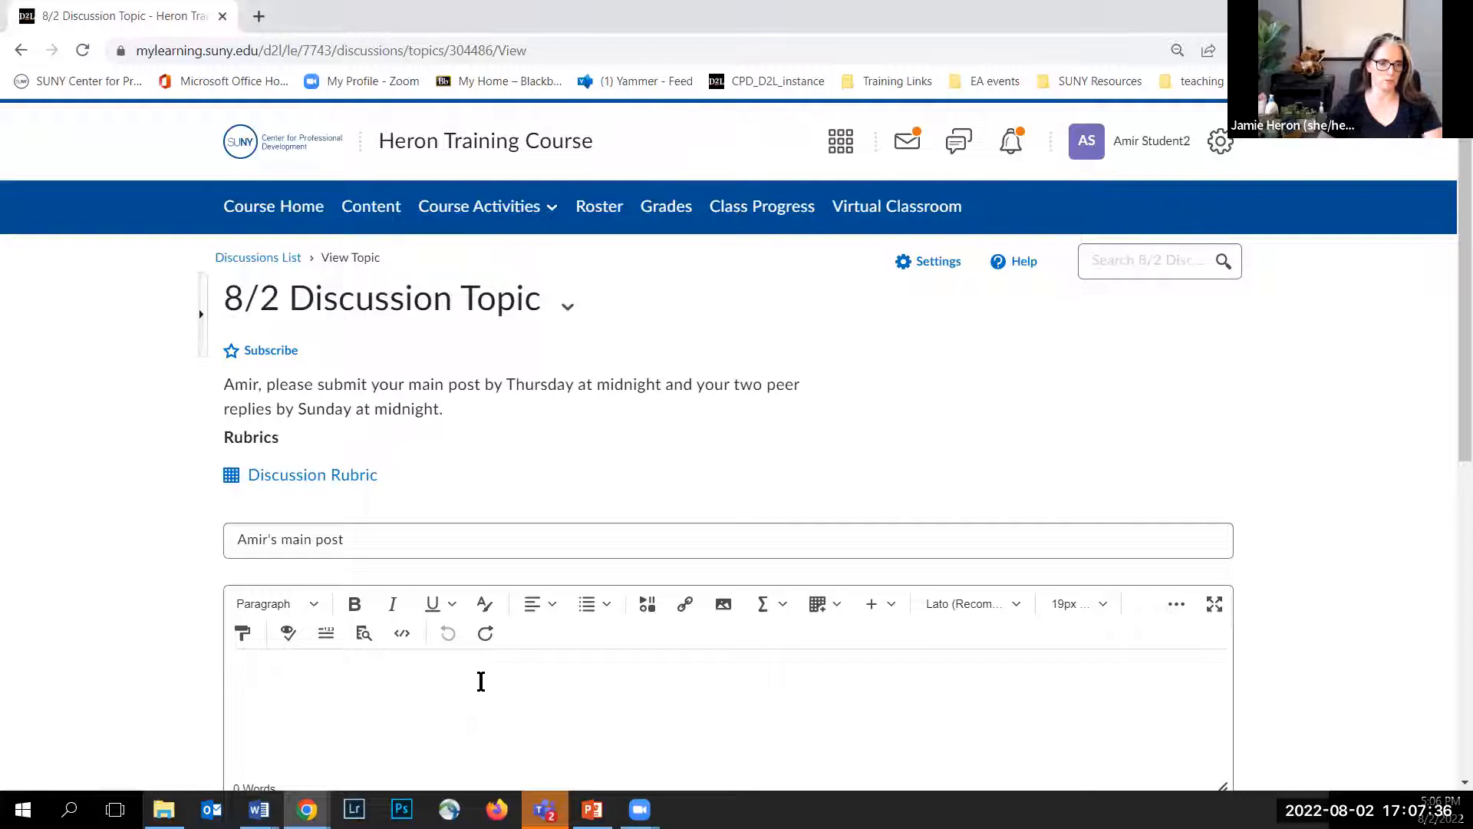
pyautogui.hotkey('ctrl', 'v')
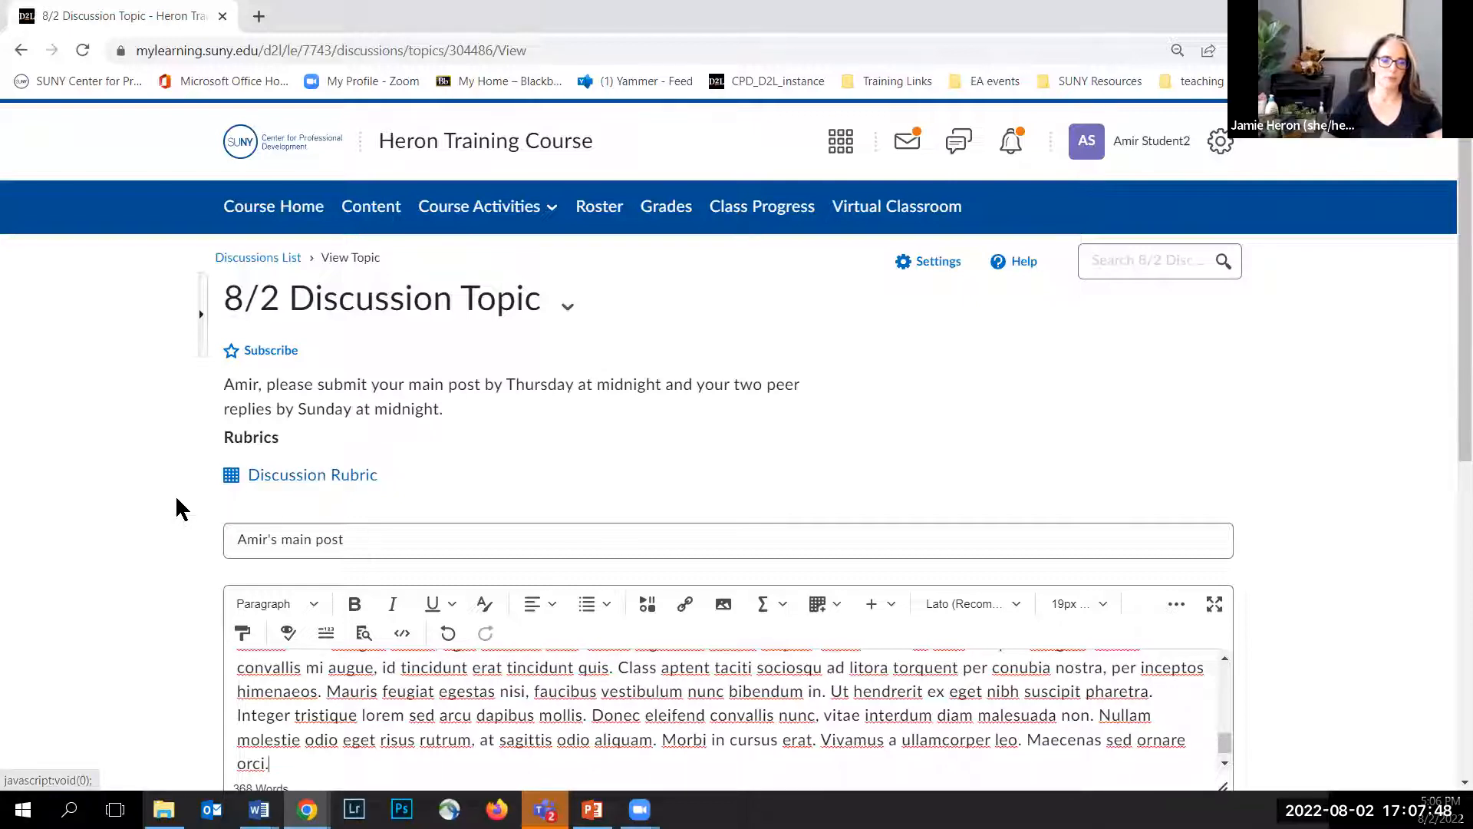
pyautogui.scroll(-5, 180, 479)
pyautogui.click(281, 498)
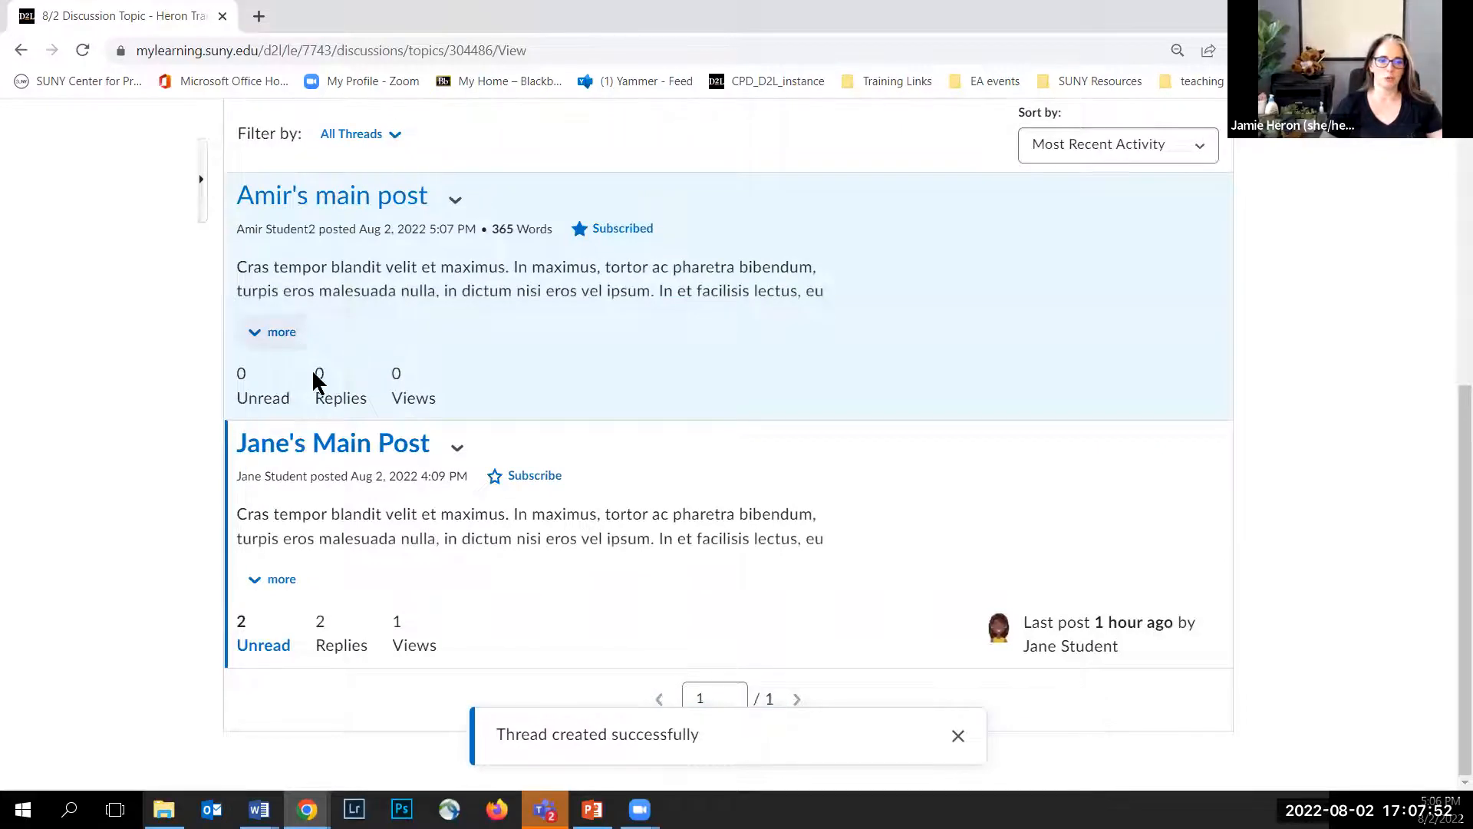
# Step: Open Jane's Main Post and start a reply titled "Amir's reply to Jane's Main Post"
pyautogui.click(343, 458)
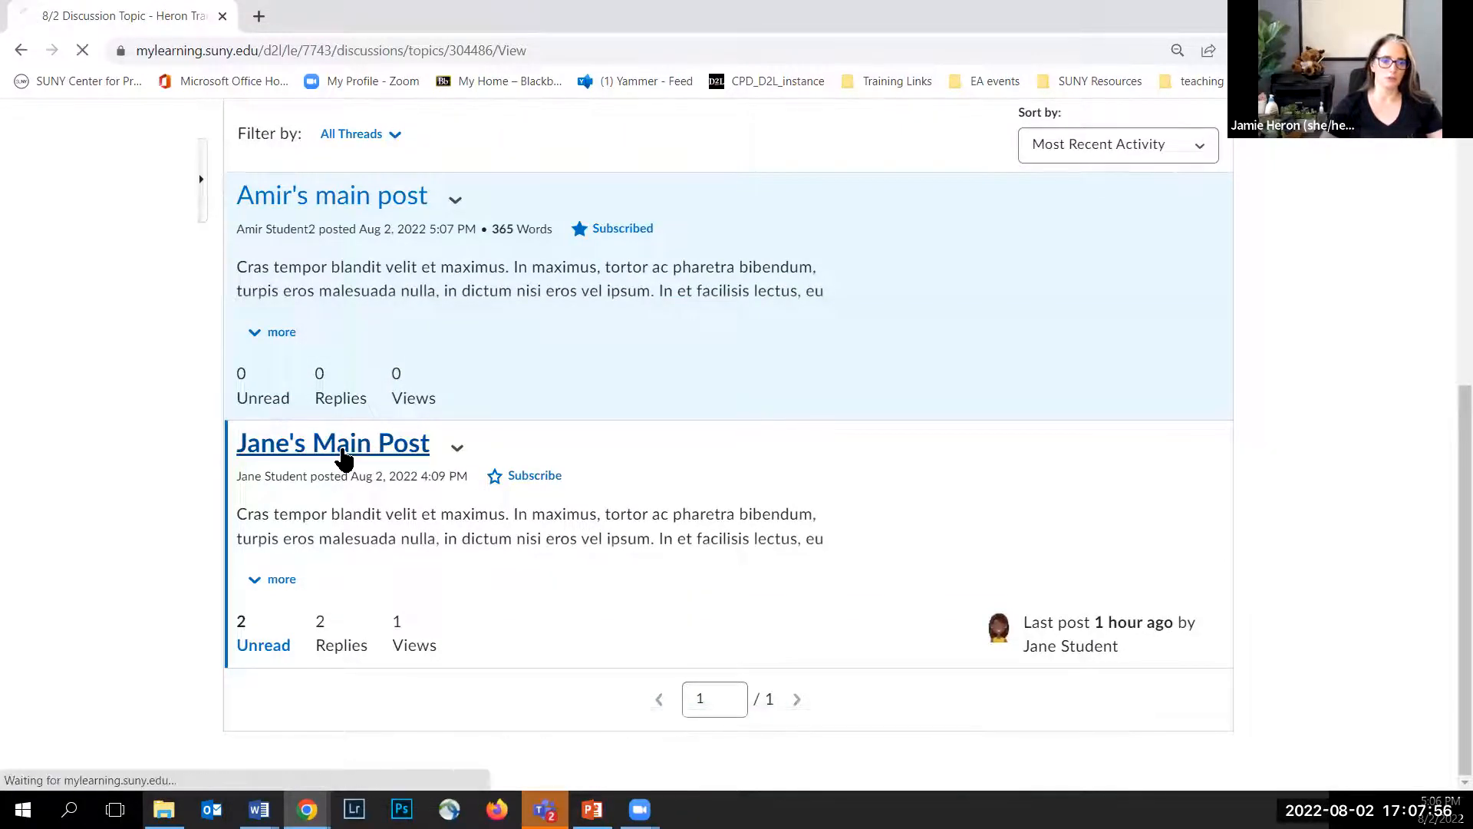
pyautogui.scroll(-15, 342, 453)
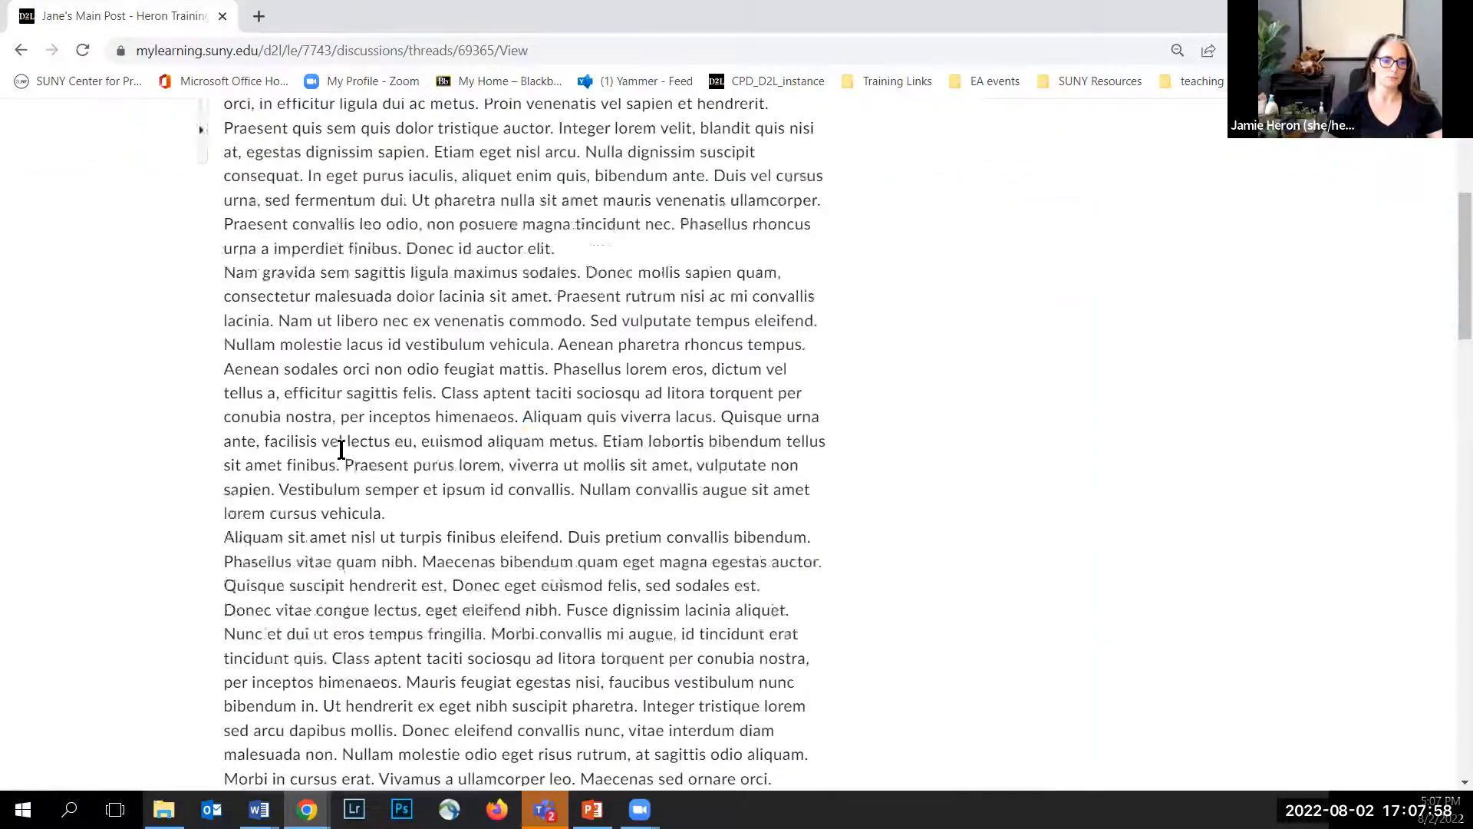
pyautogui.click(310, 535)
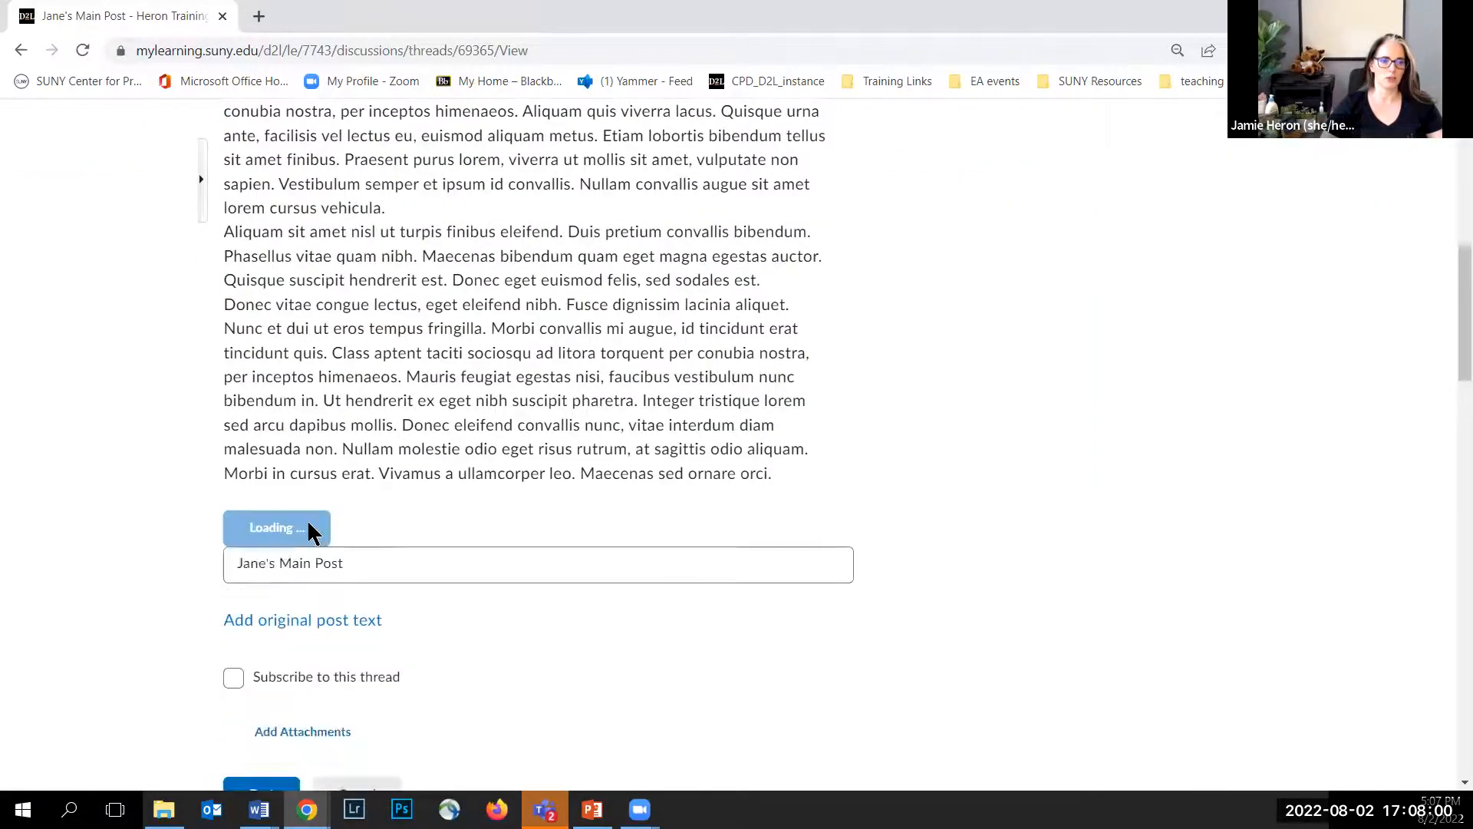
pyautogui.click(289, 414)
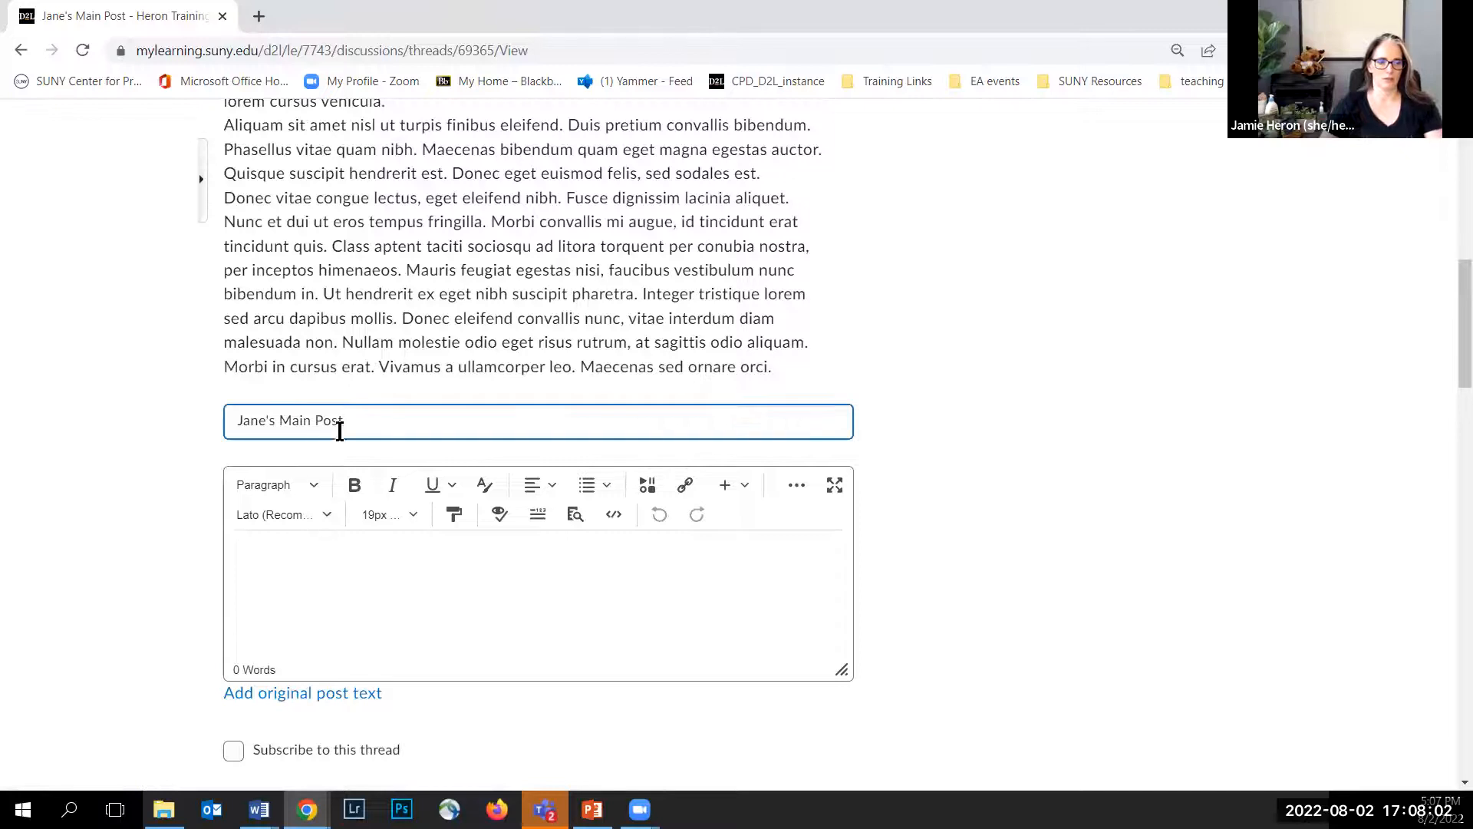
pyautogui.click(239, 414)
pyautogui.write("Amir's res")
pyautogui.press('BackSpace')
pyautogui.write('ply to')
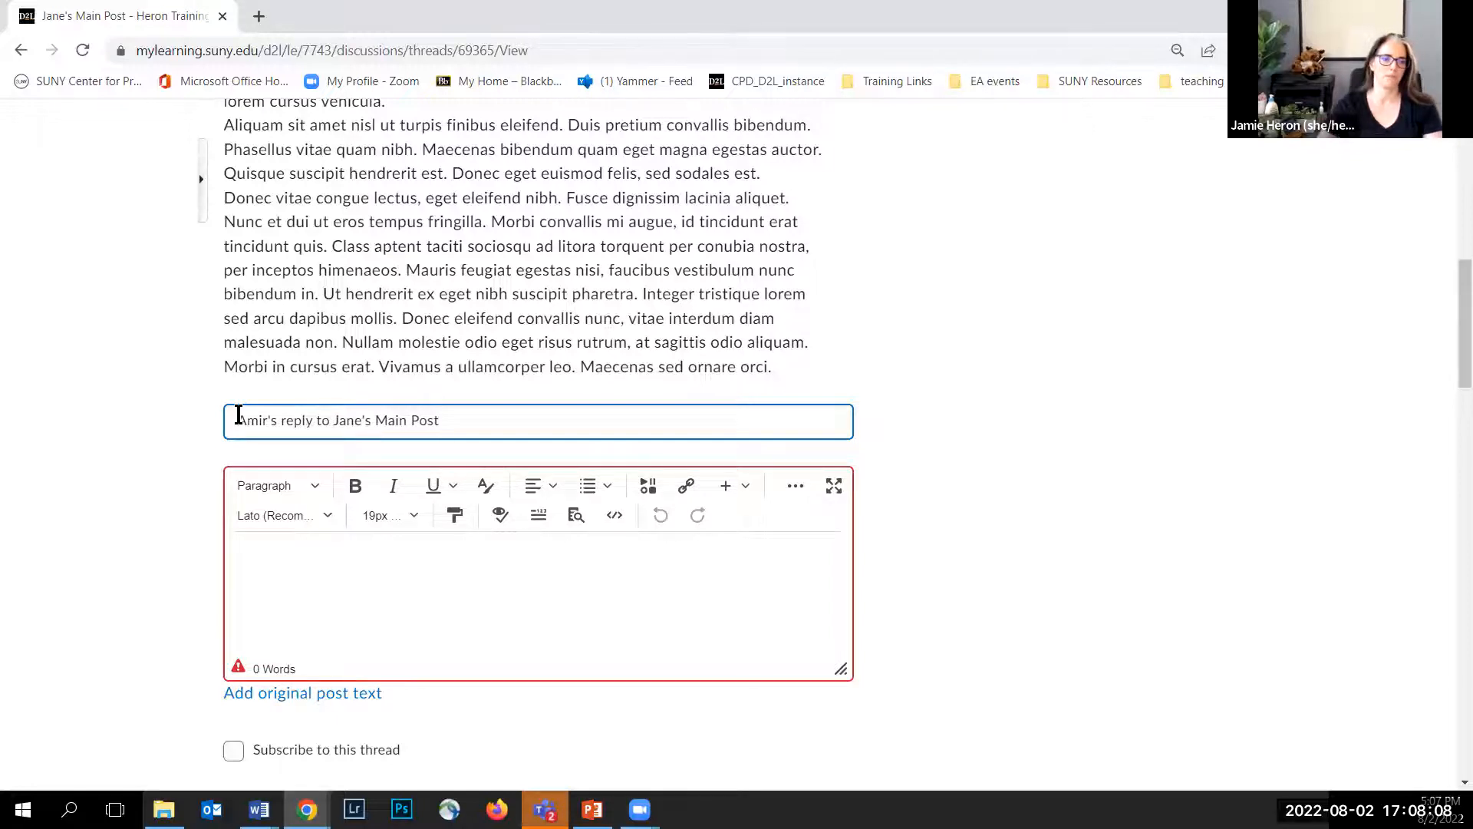
# Step: Paste the copied text into the reply body and post the reply
pyautogui.click(314, 599)
pyautogui.hotkey('ctrl', 'v')
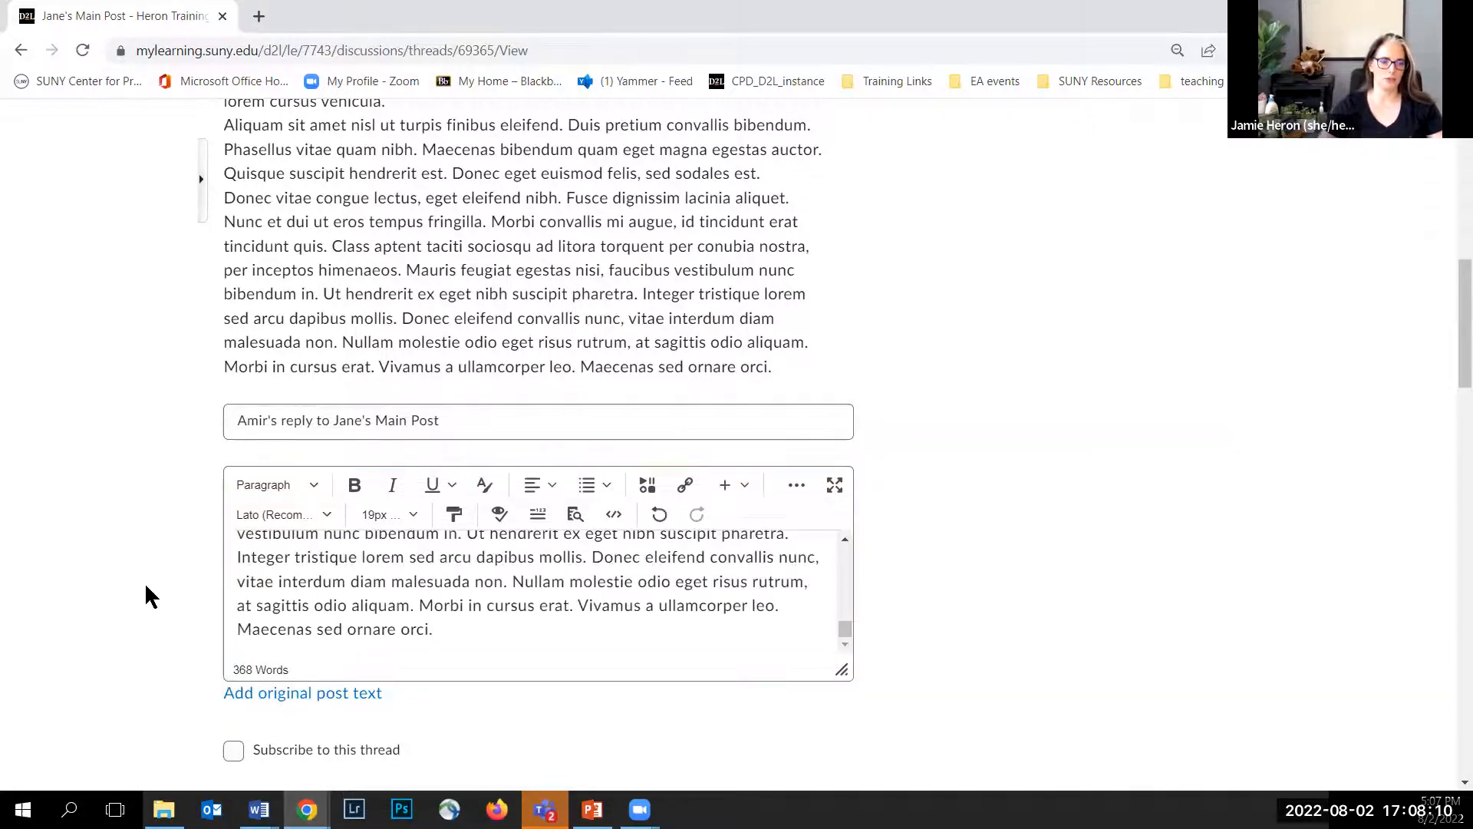
pyautogui.scroll(-4, 146, 583)
pyautogui.click(258, 580)
# Step: Start another reply to the thread titled "Amir's second reply to Jane's Main Post"
pyautogui.scroll(-15, 353, 491)
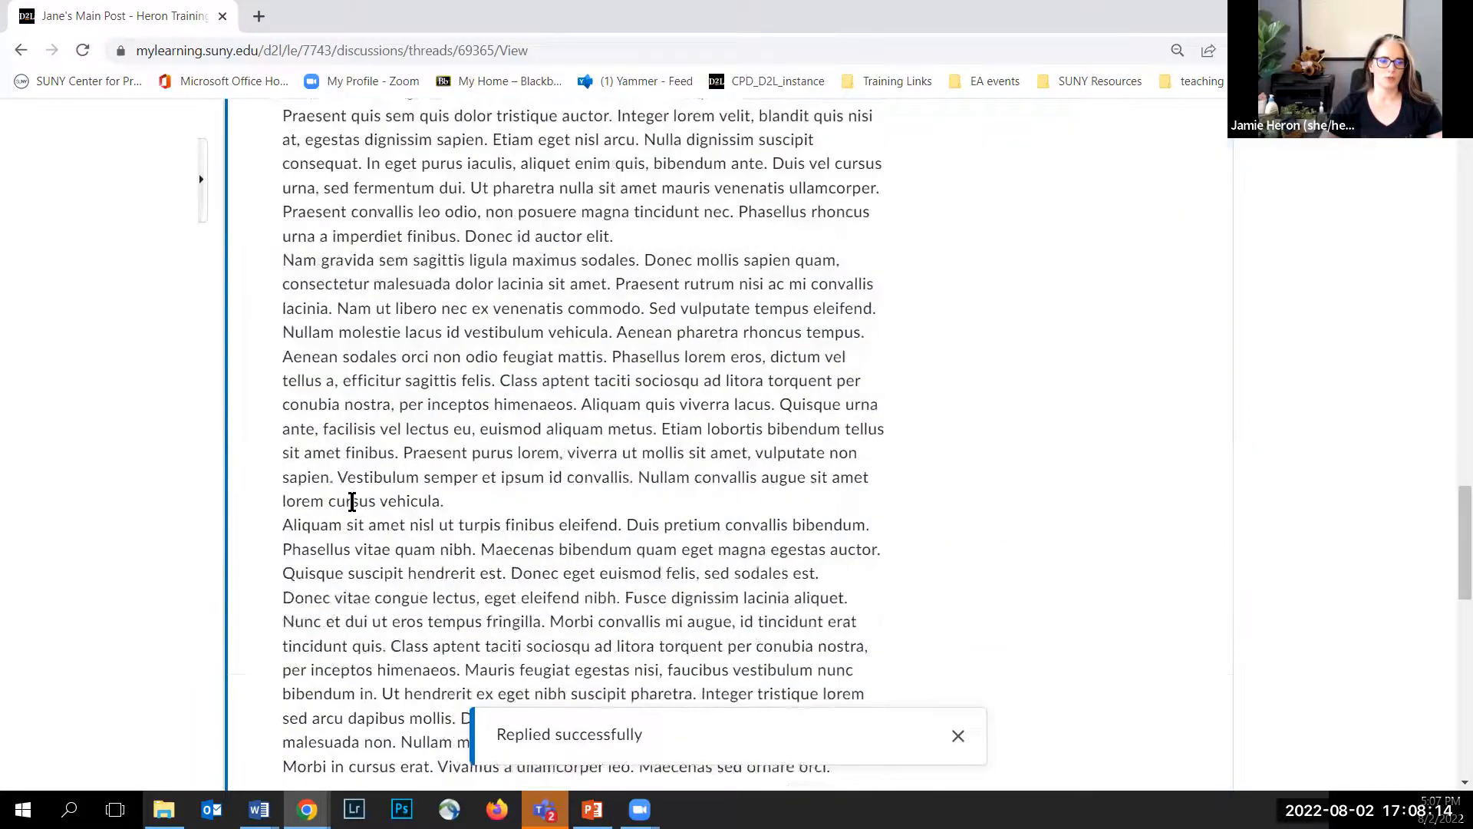
pyautogui.scroll(-20, 352, 503)
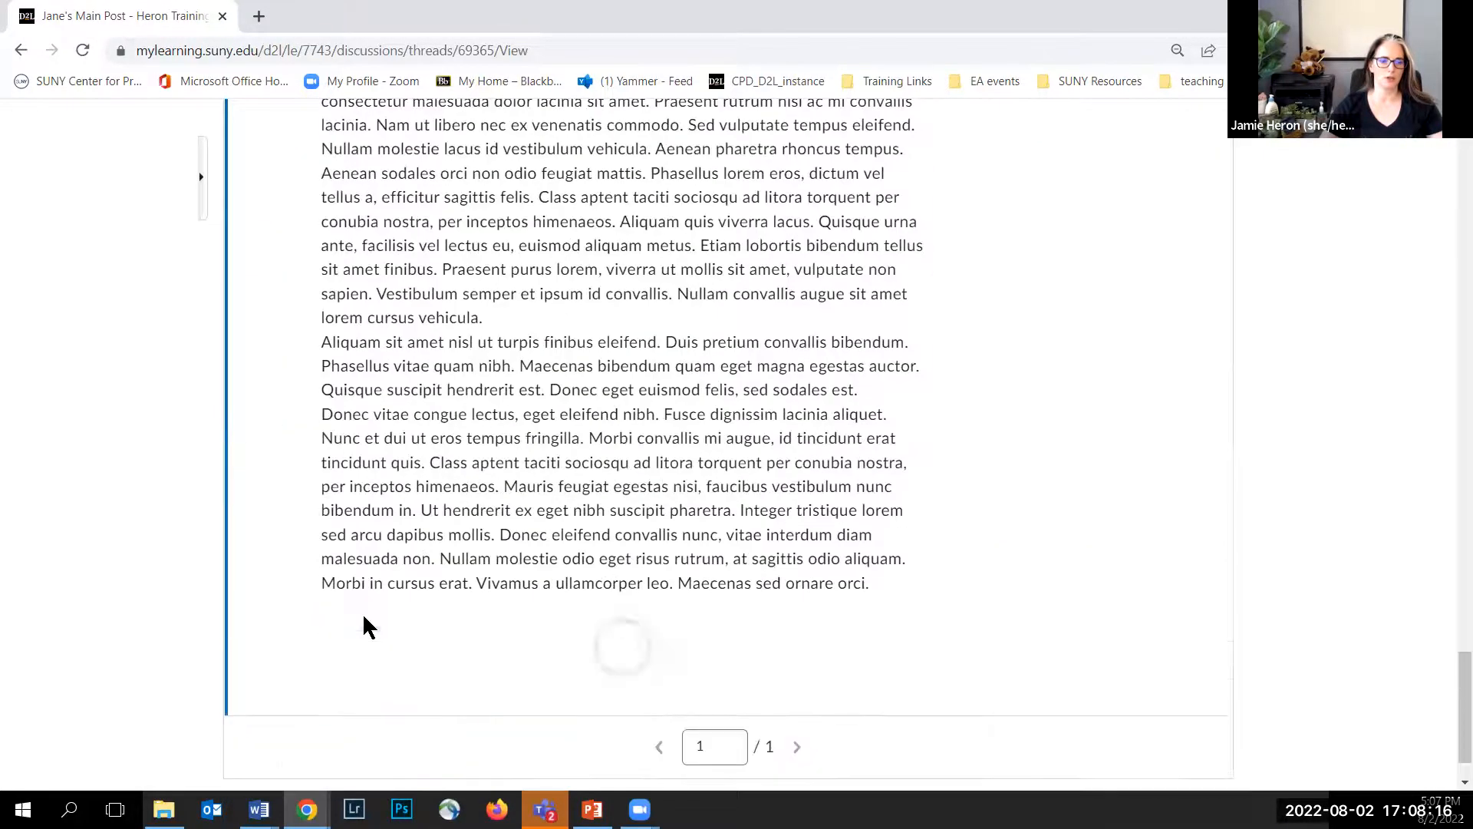
pyautogui.click(336, 420)
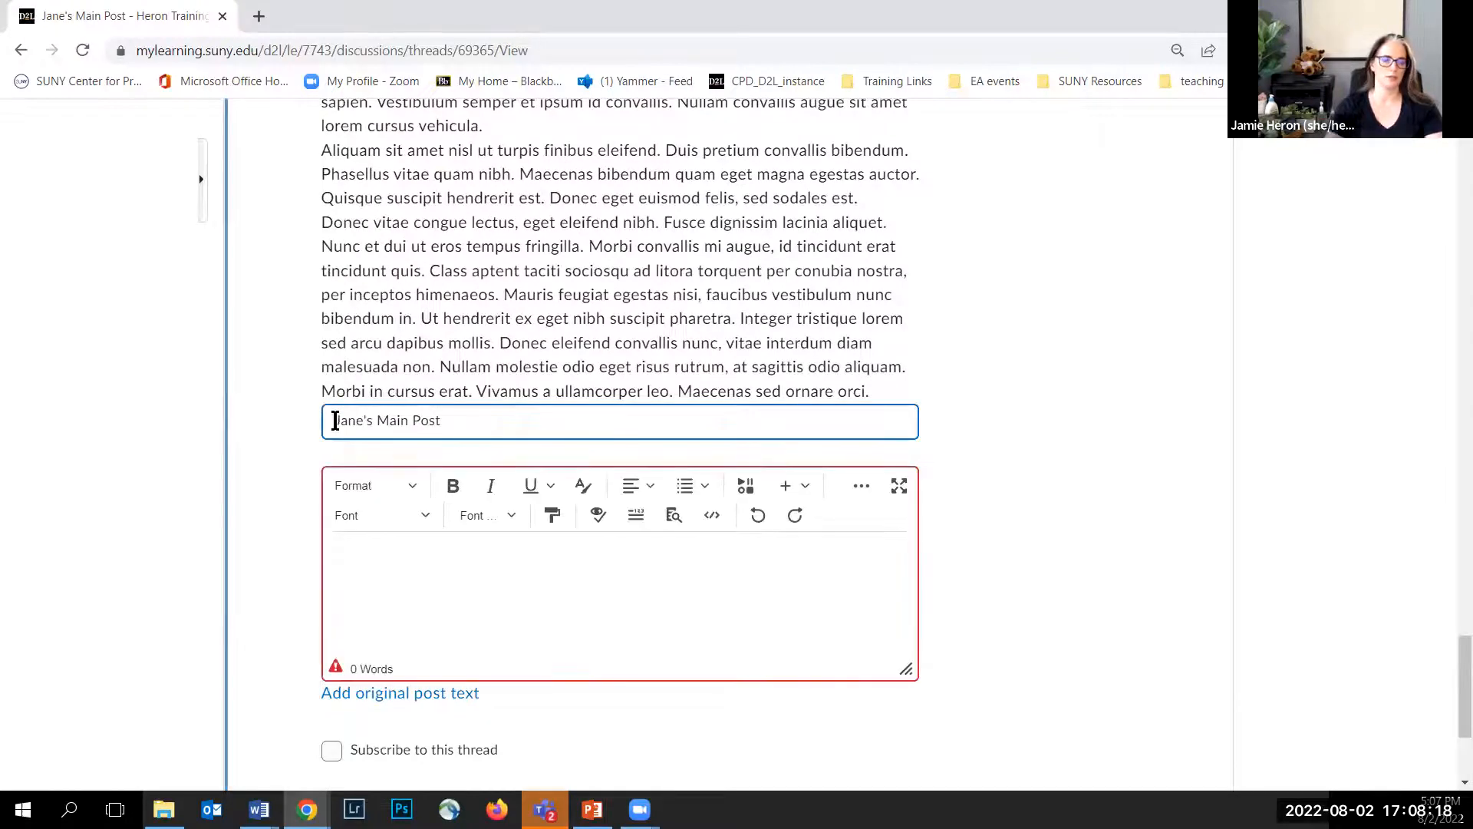
pyautogui.write("Amir's second reply to")
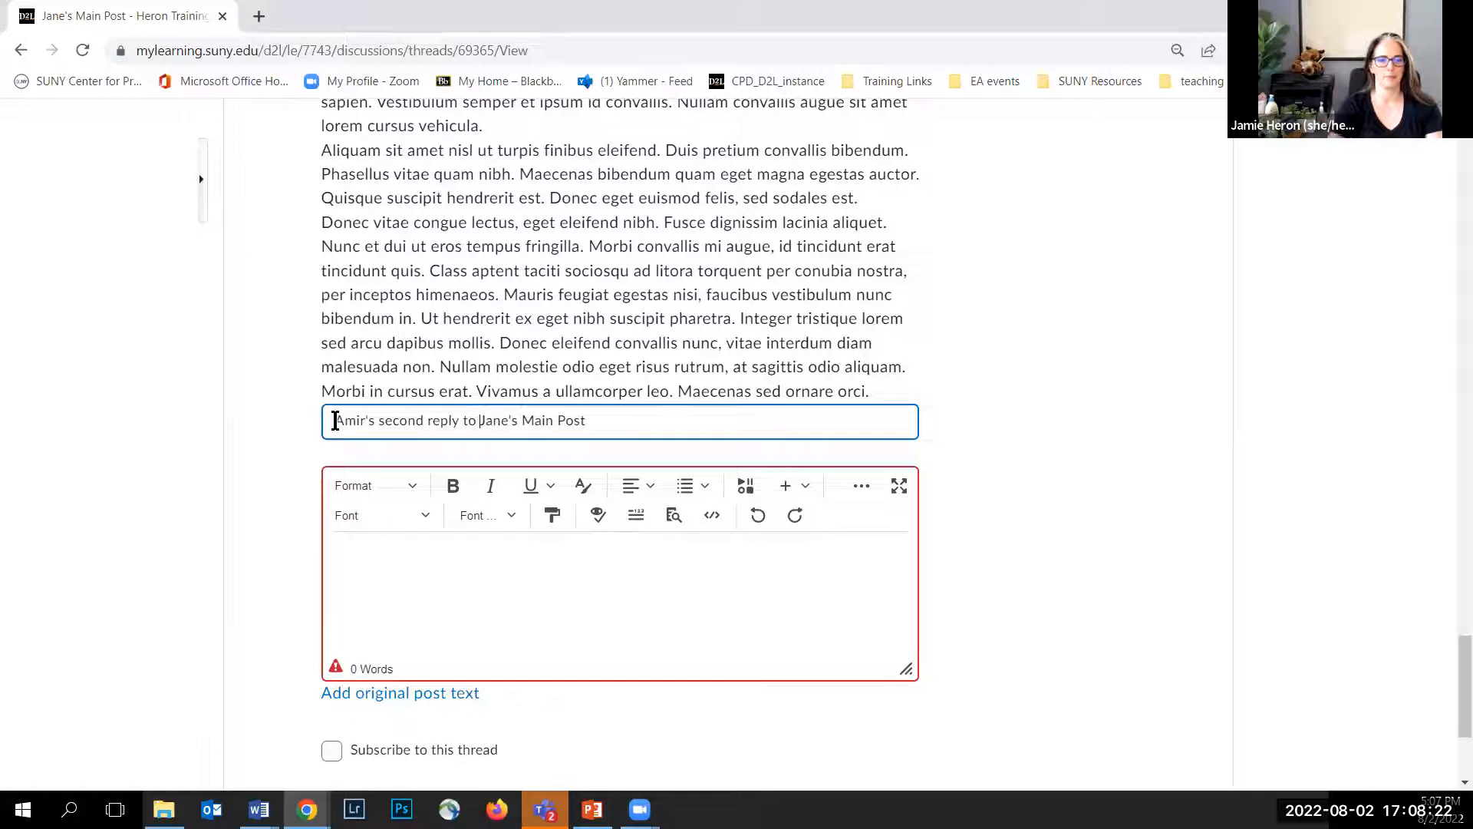
# Step: Paste the reply text into the body, post the second reply, and dismiss the notice
pyautogui.click(417, 596)
pyautogui.click(341, 700)
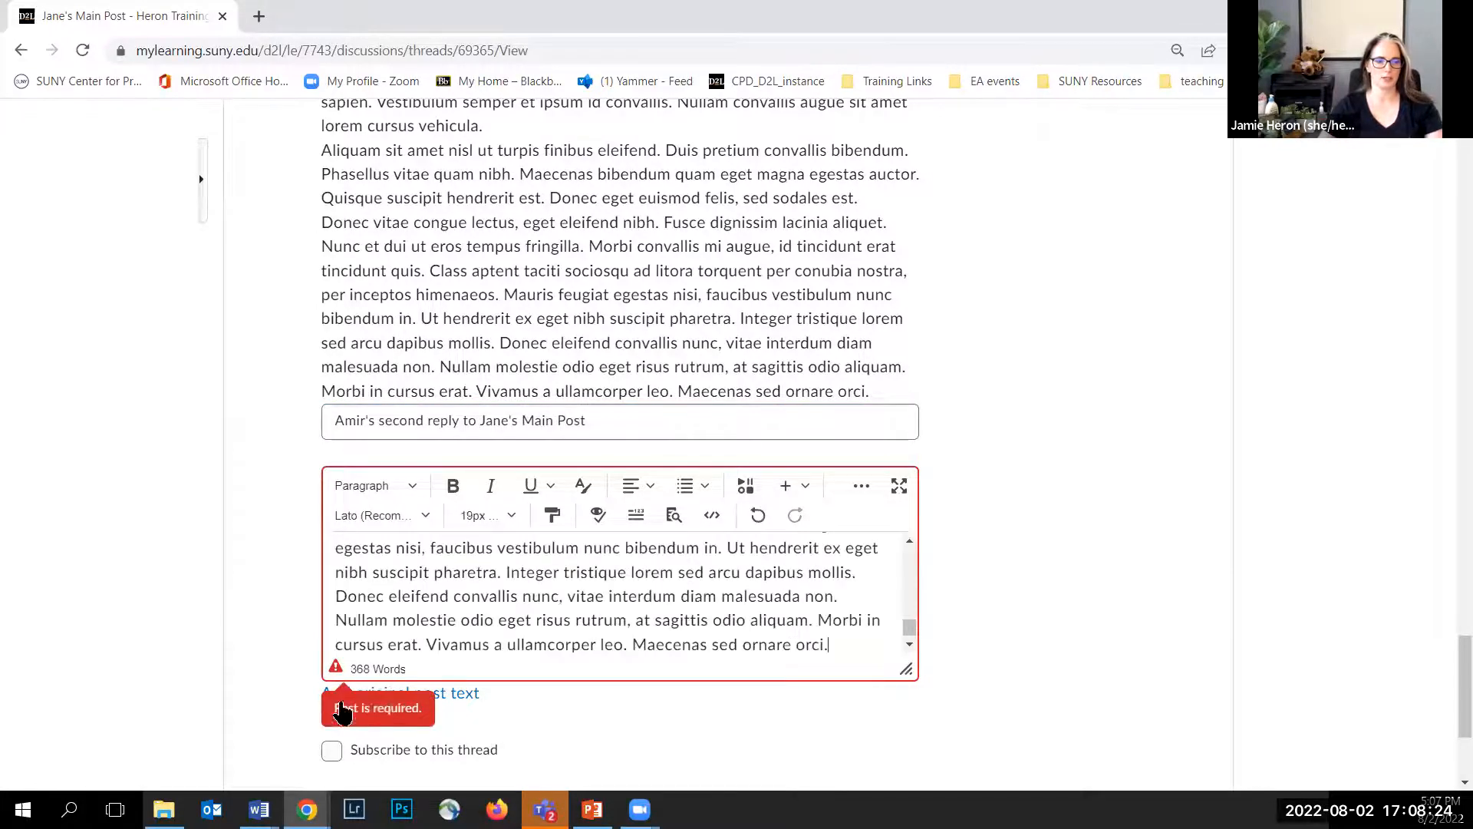
pyautogui.scroll(-3, 279, 647)
pyautogui.click(371, 611)
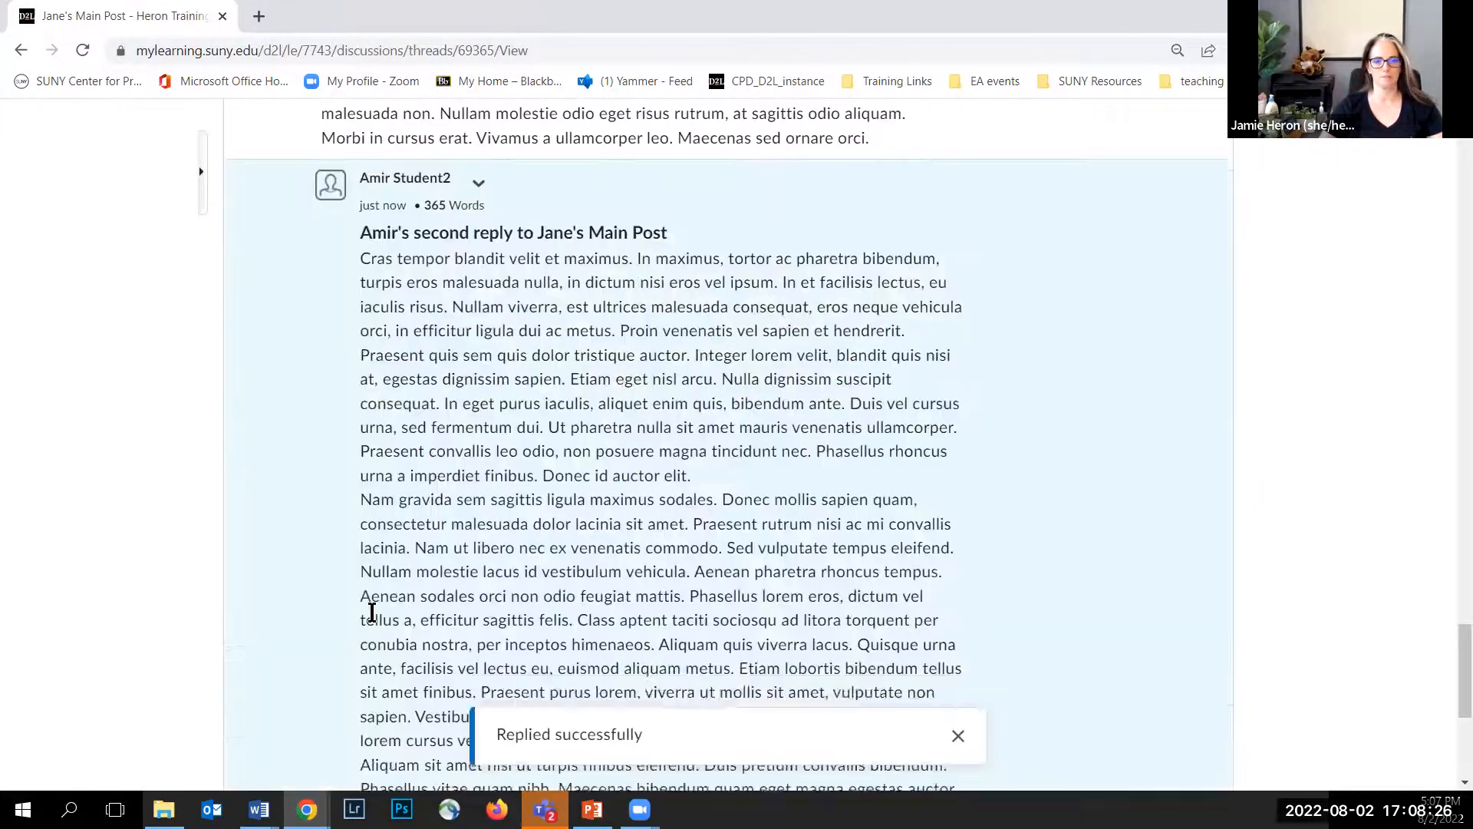
pyautogui.click(958, 736)
# Step: Go to the course Assignments and open the 8_2 Assignment
pyautogui.scroll(5, 442, 430)
pyautogui.scroll(15, 444, 434)
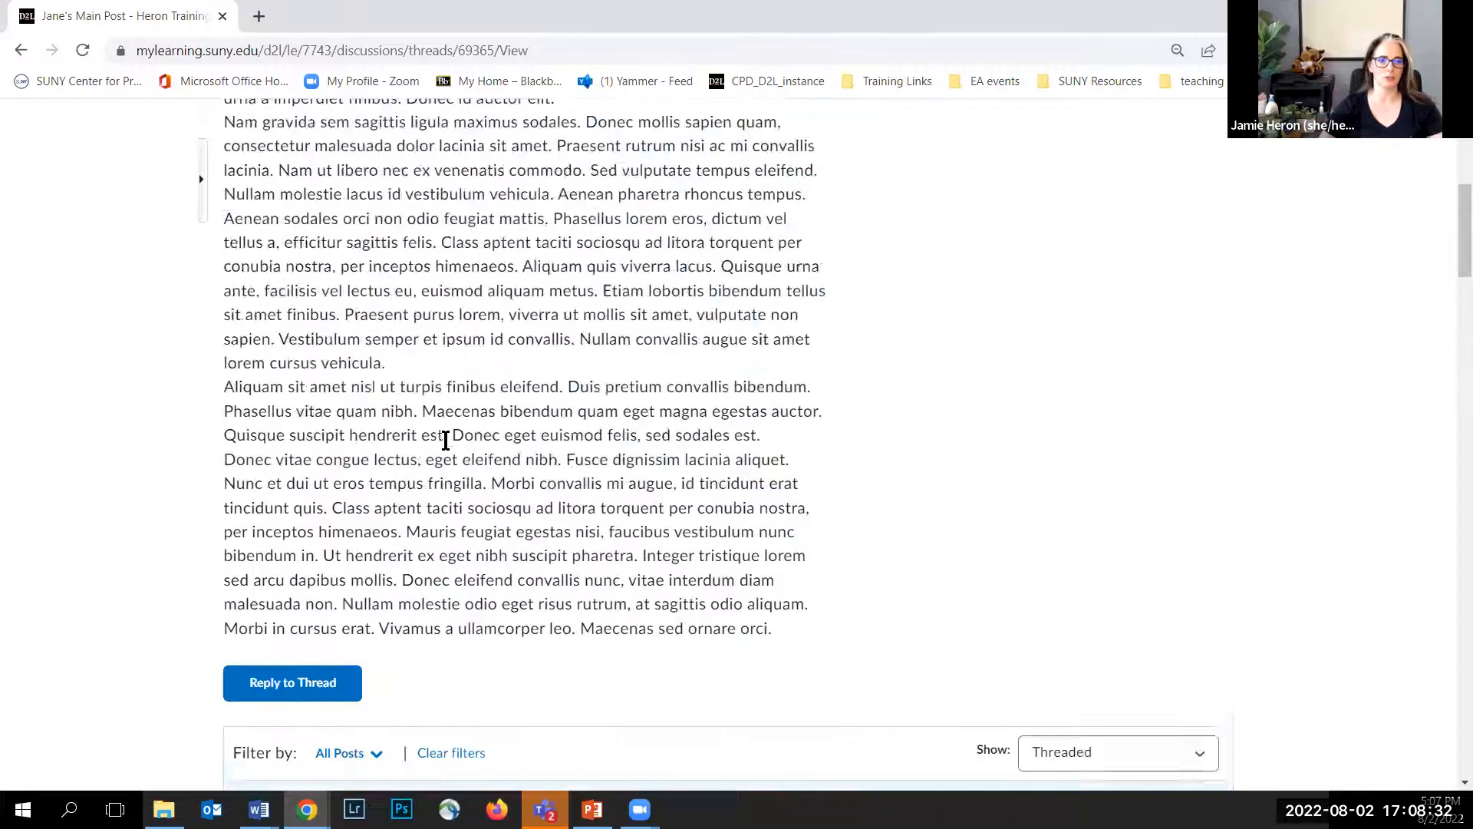
pyautogui.scroll(7, 445, 437)
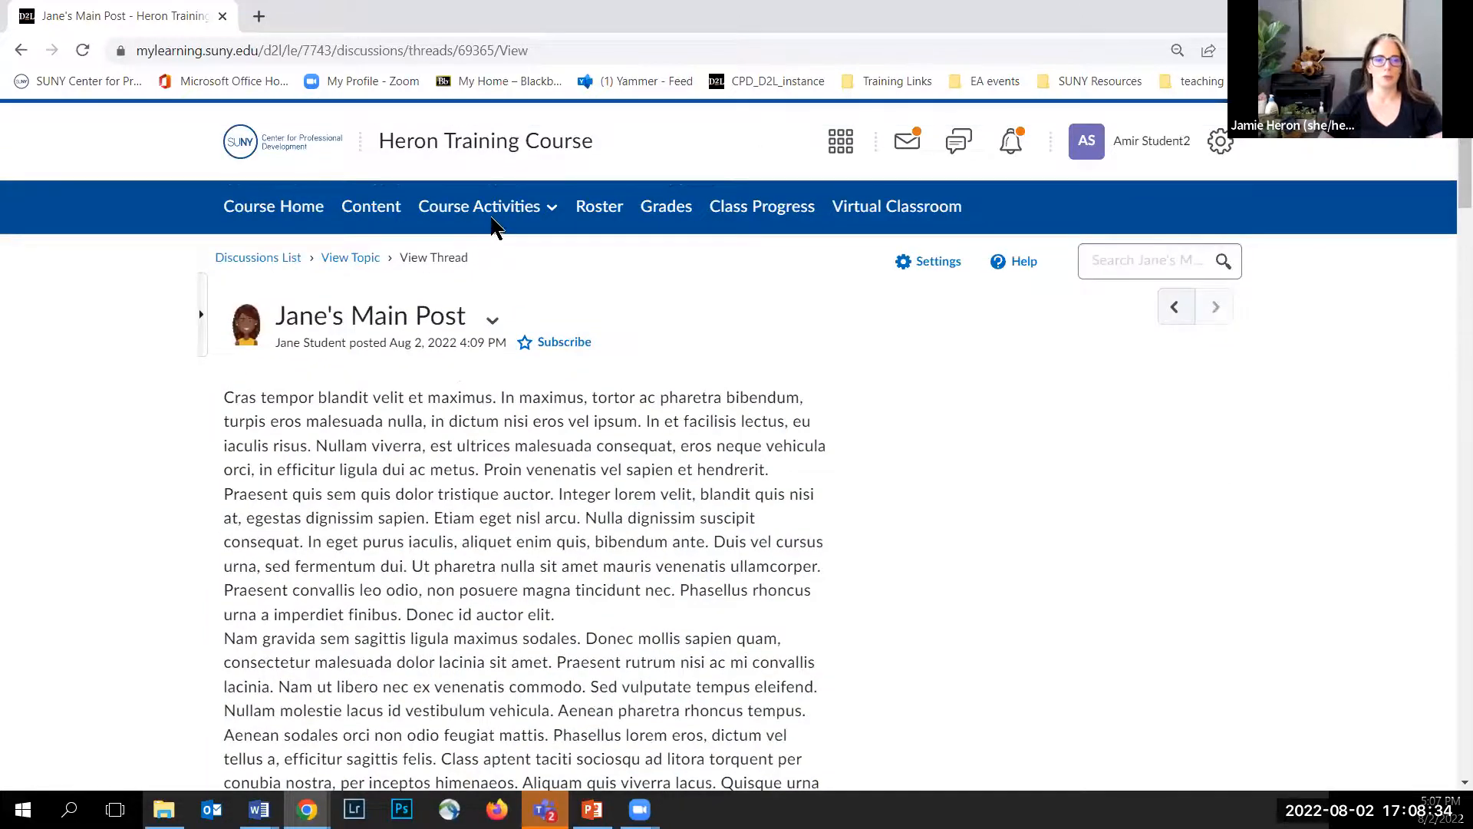
pyautogui.click(488, 221)
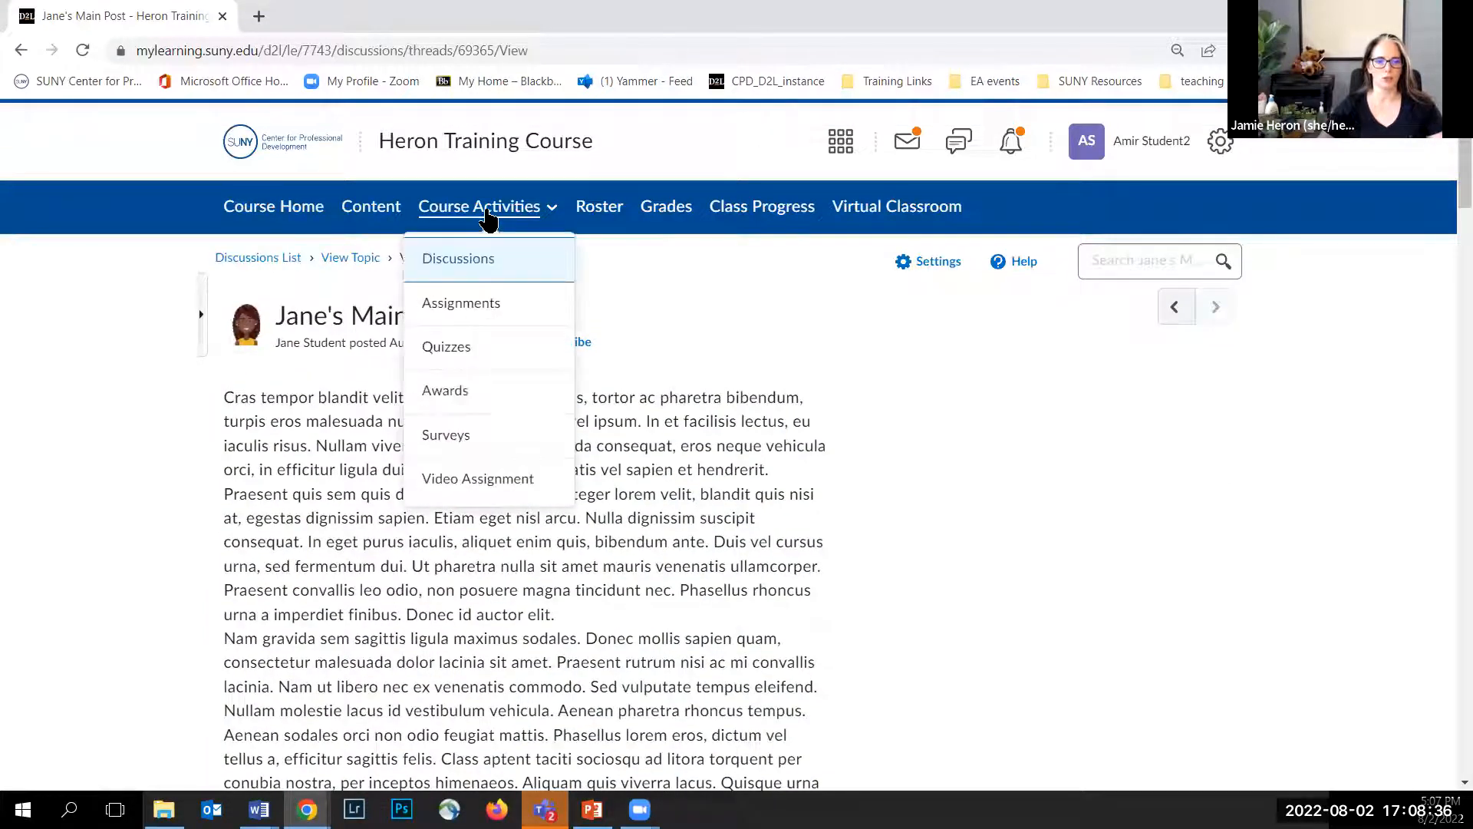
pyautogui.click(454, 303)
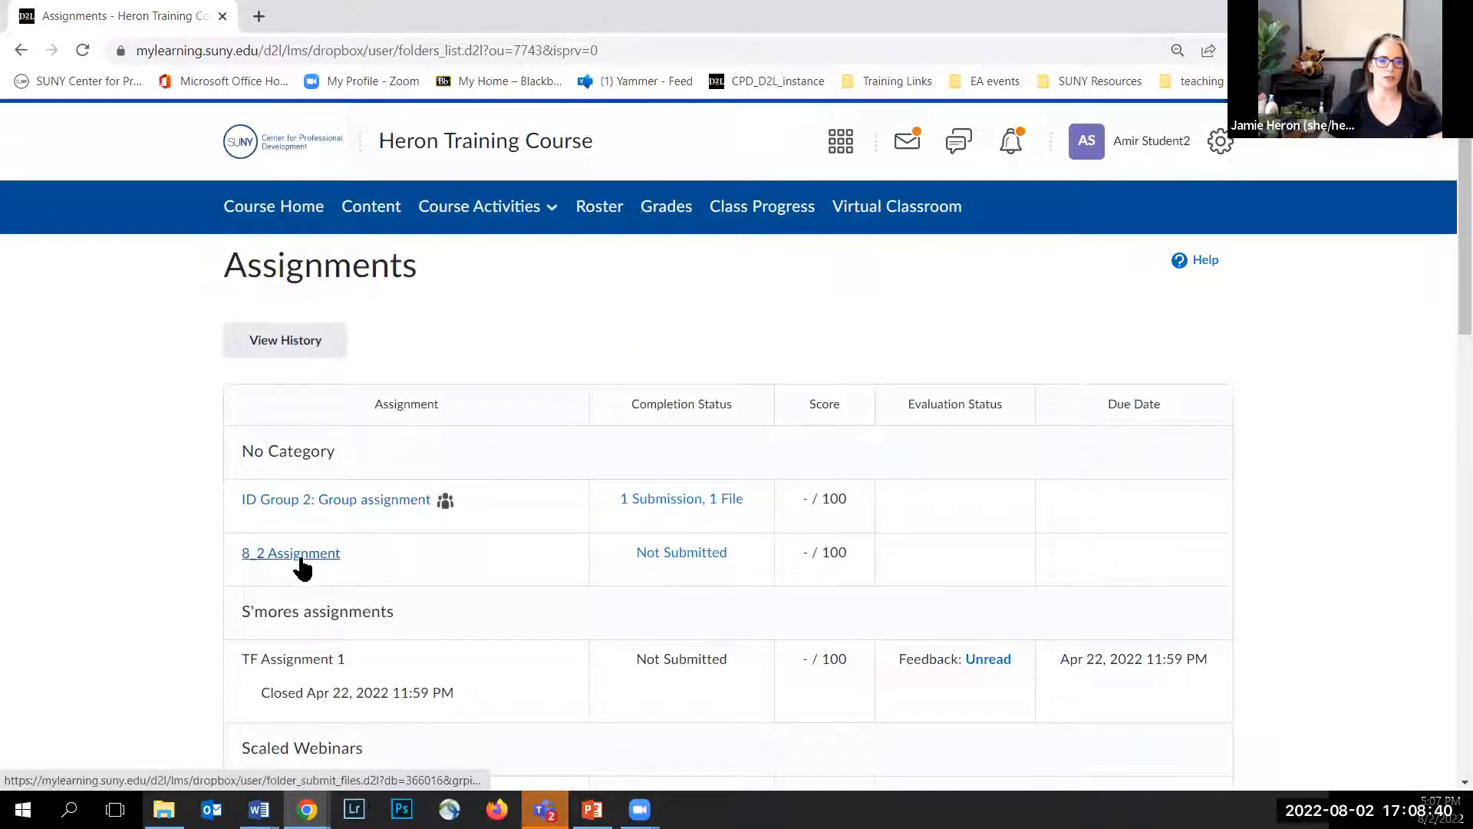
pyautogui.click(303, 554)
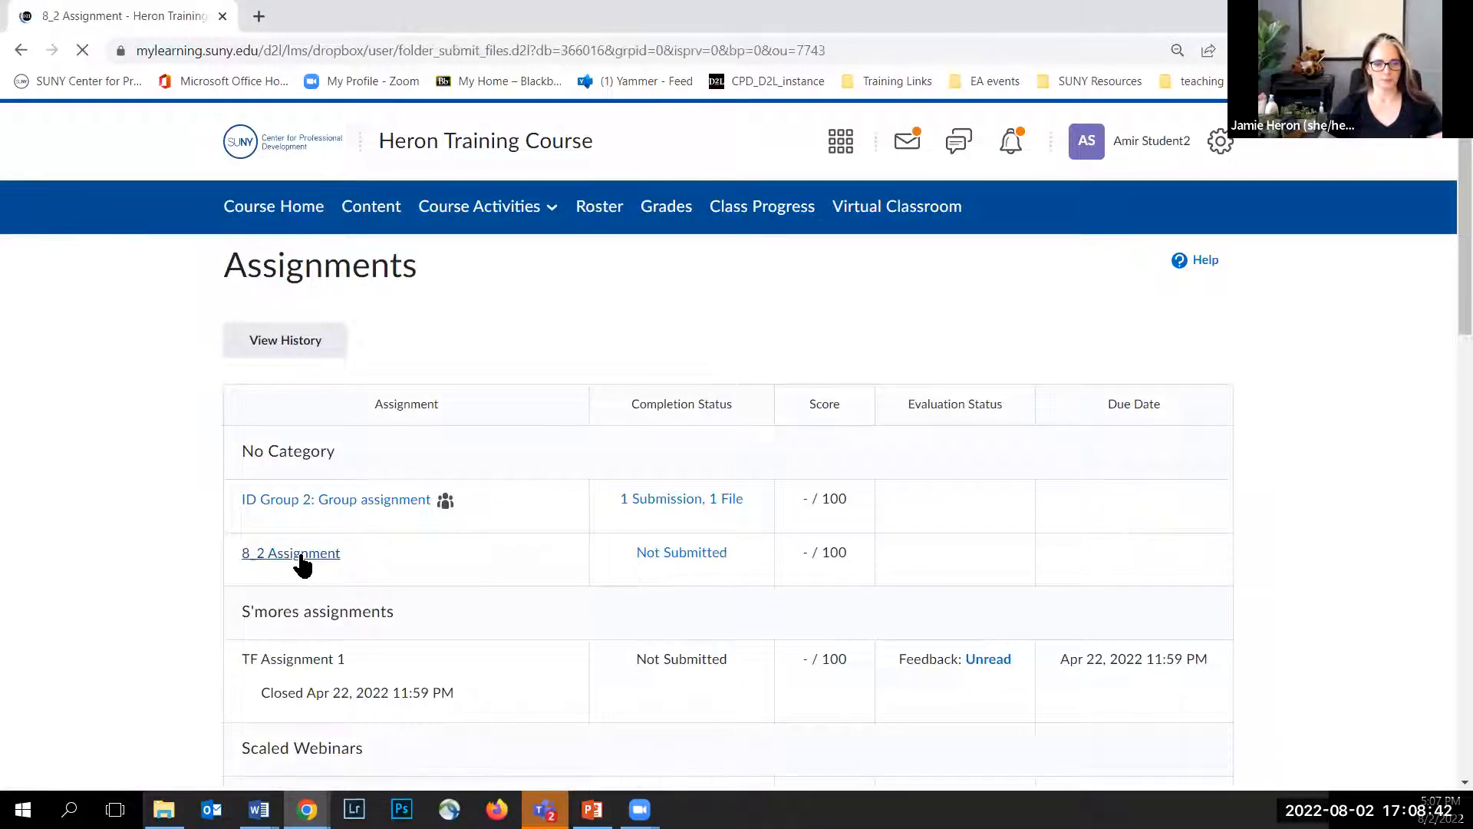
# Step: Upload "Lorem ipsum dolor sit amet.docx" from the computer as a file to submit
pyautogui.scroll(-4, 181, 421)
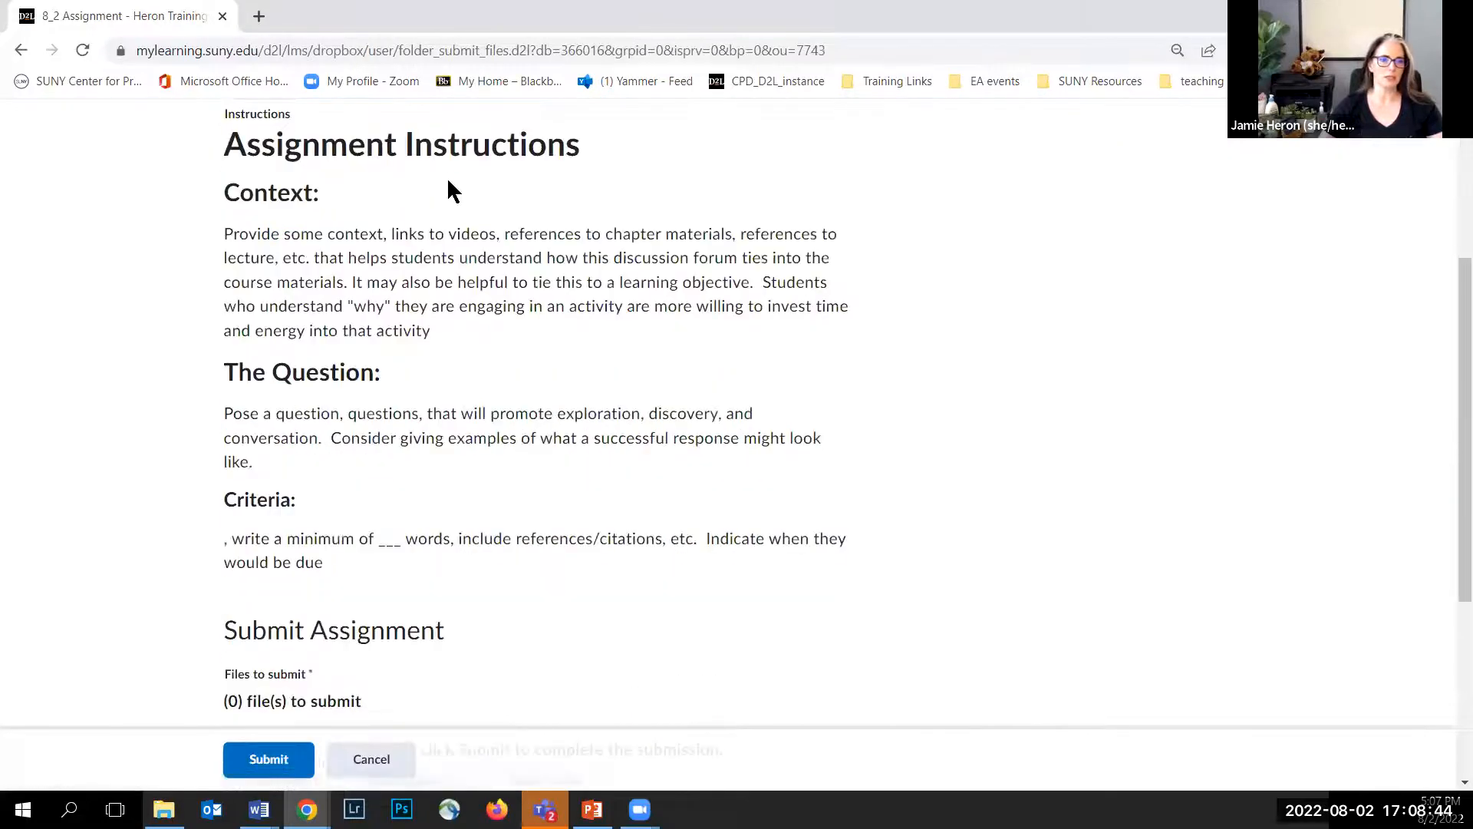
pyautogui.scroll(-4, 288, 491)
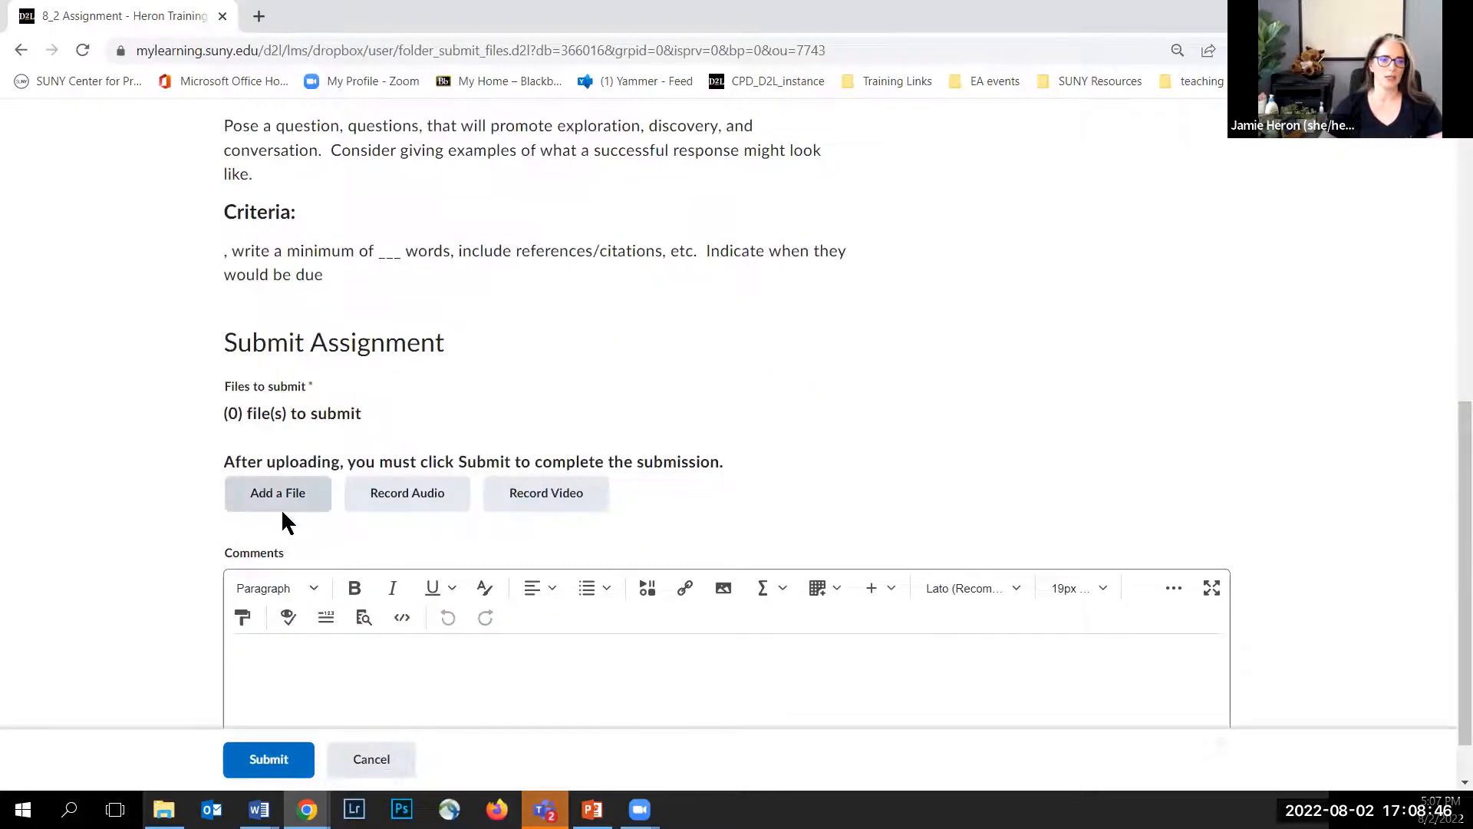
pyautogui.click(285, 494)
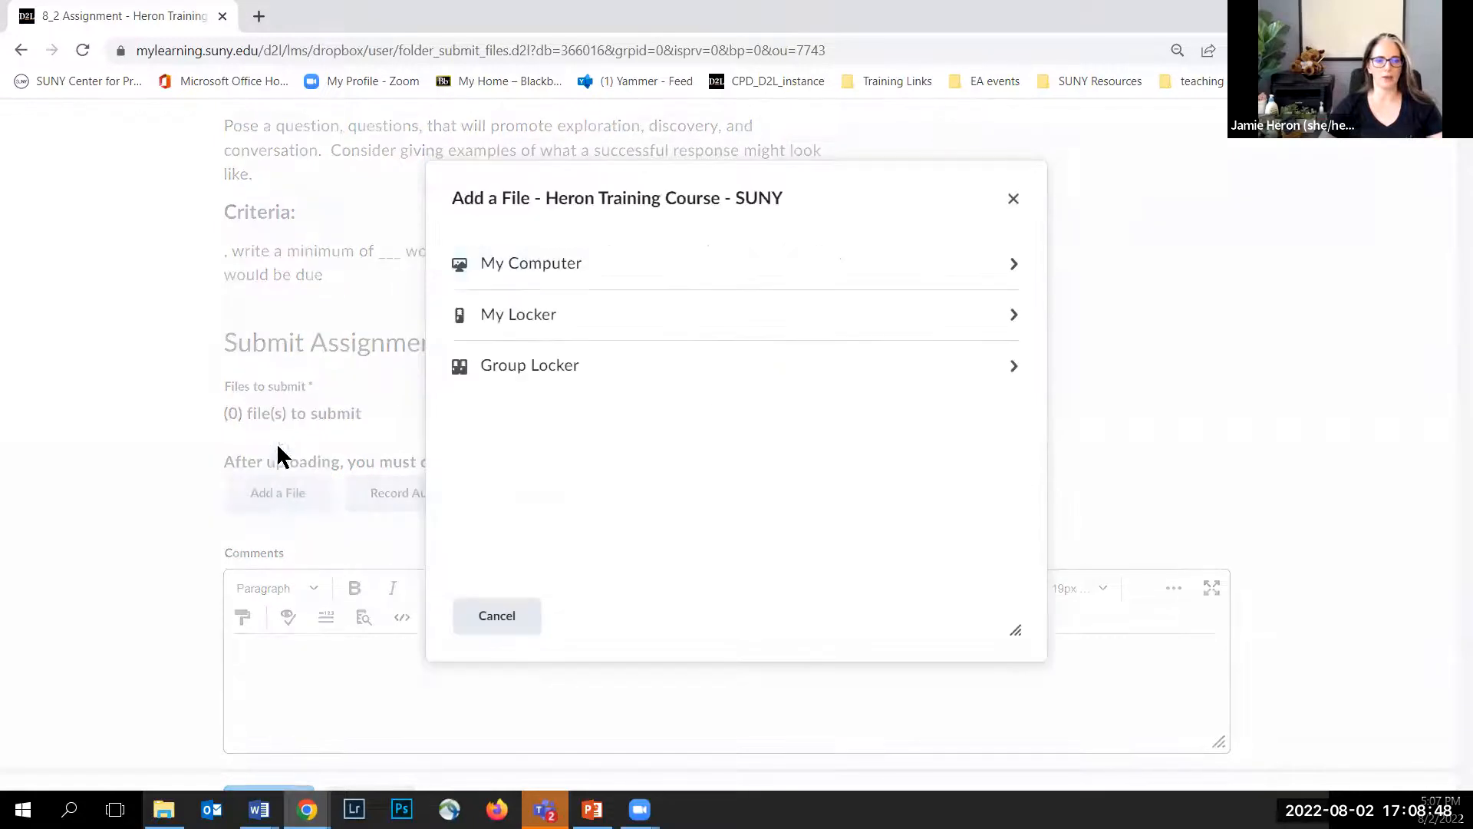
pyautogui.click(565, 286)
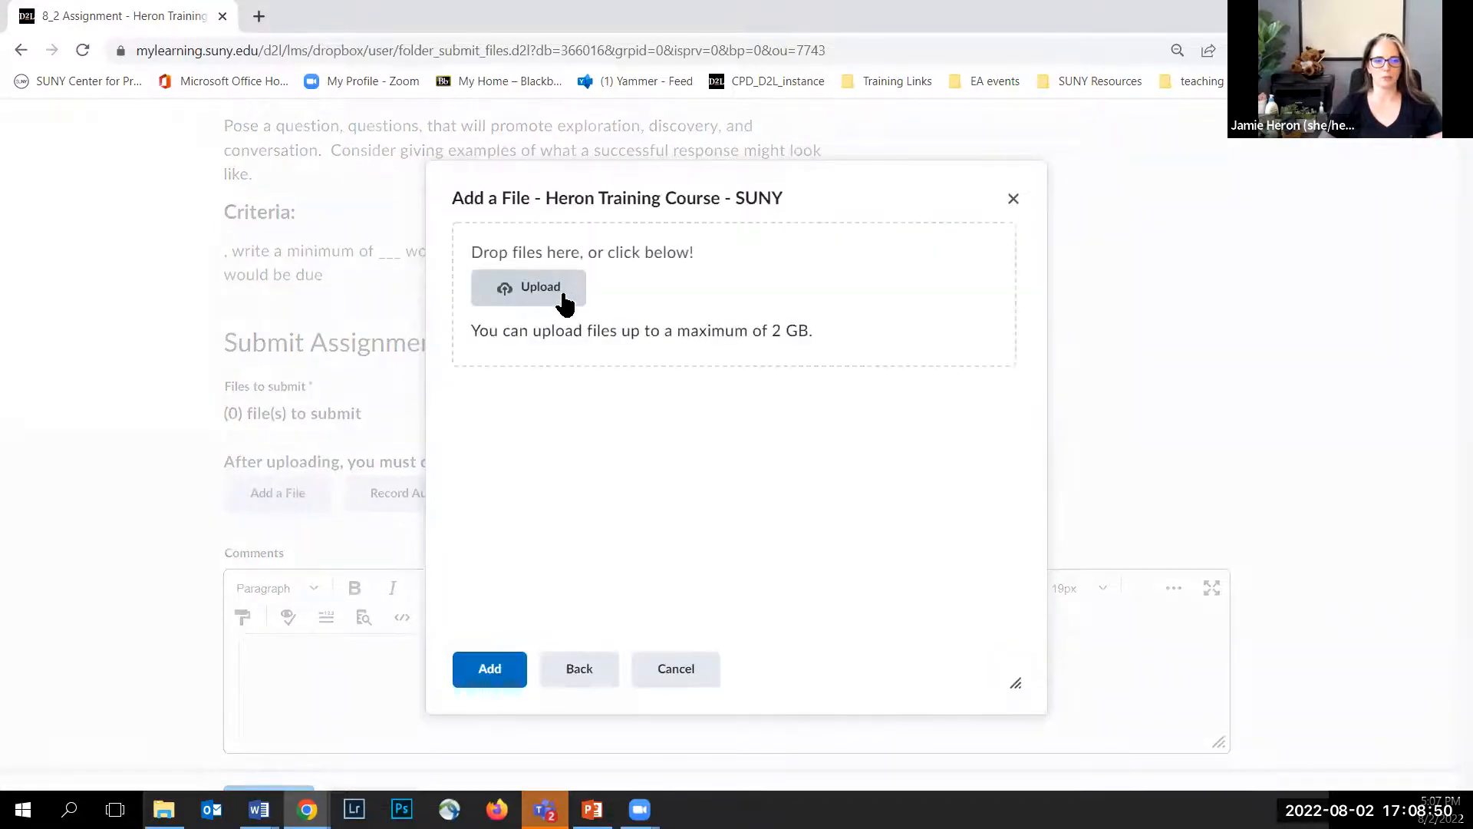
pyautogui.moveTo(1119, 828); pyautogui.dragTo(1119, 827)
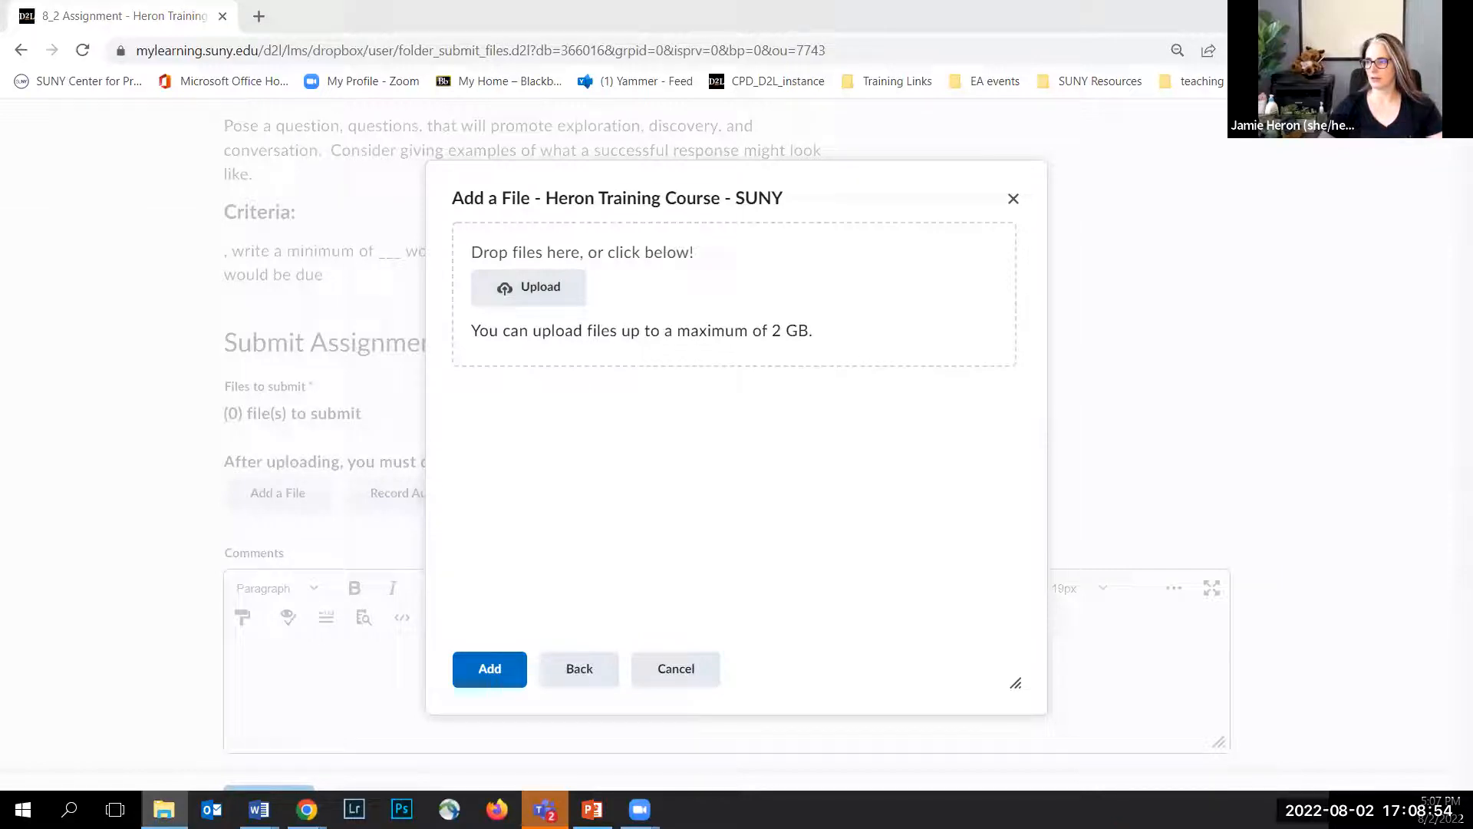
pyautogui.moveTo(970, 261); pyautogui.dragTo(658, 321)
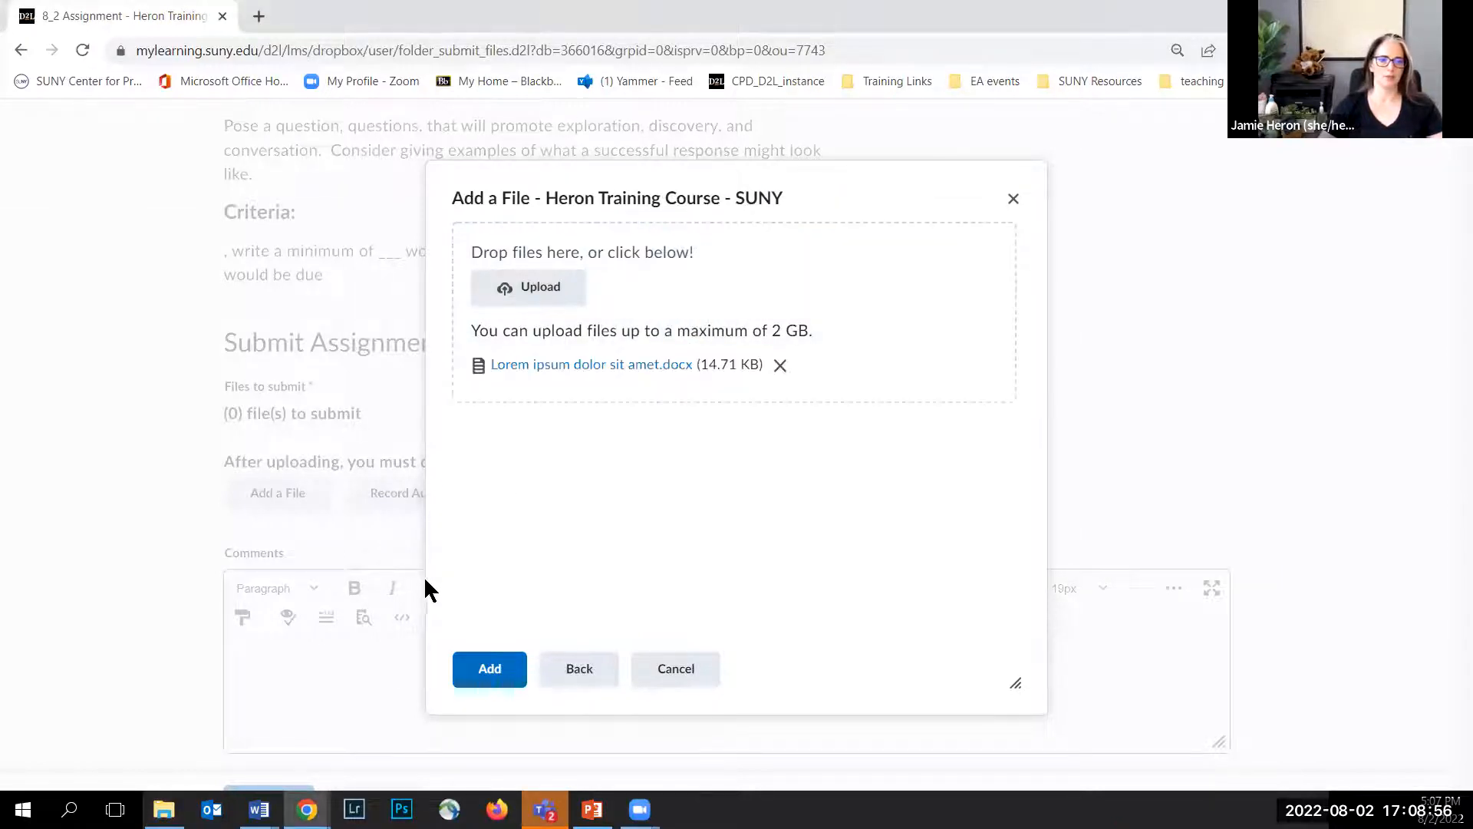
pyautogui.click(484, 668)
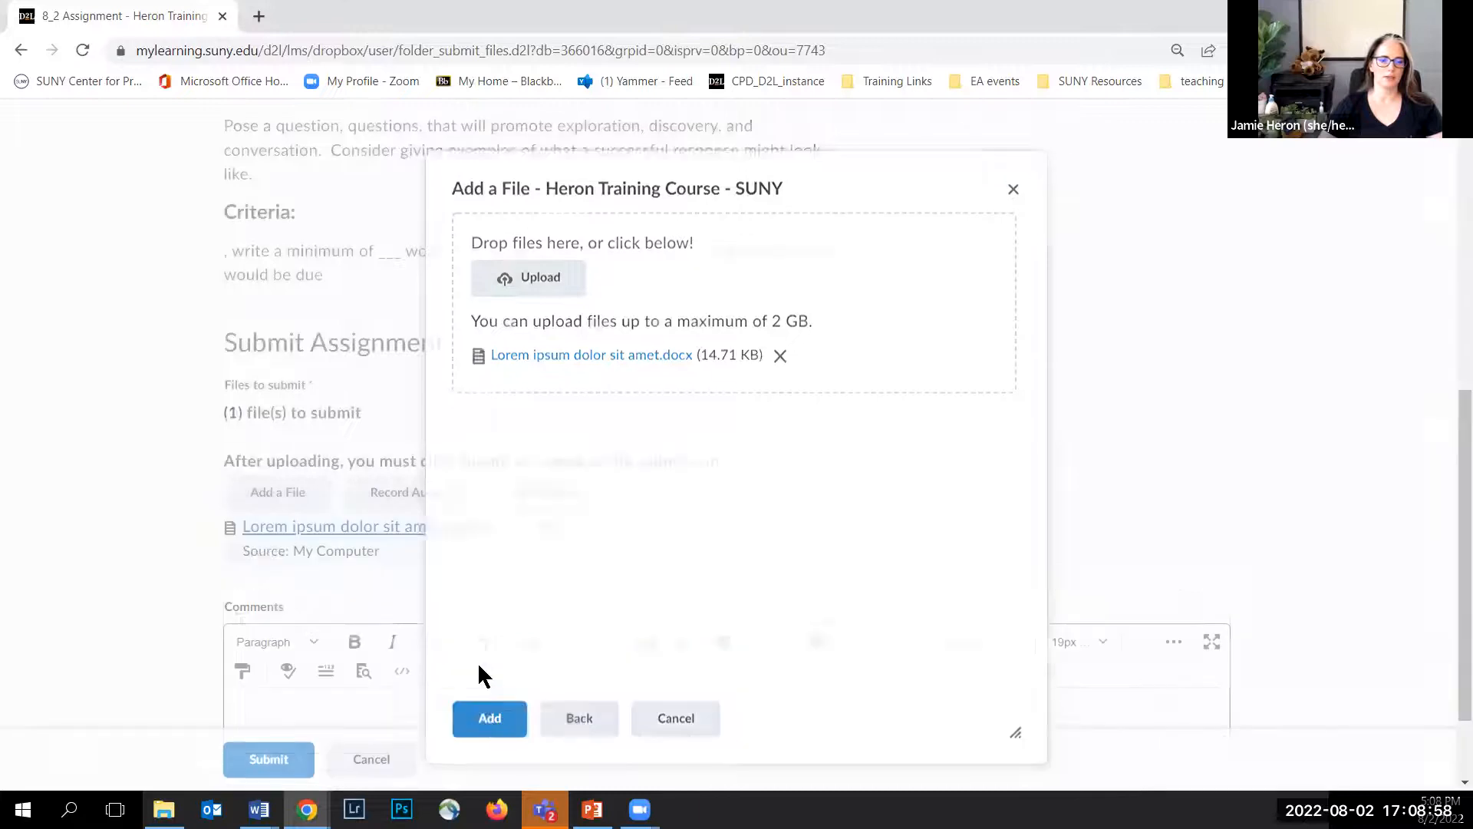
# Step: Attach the uploaded file, add the comment "Please see my attached document. Thanks, Professor!" and submit the assignment
pyautogui.scroll(-2, 386, 685)
pyautogui.click(391, 595)
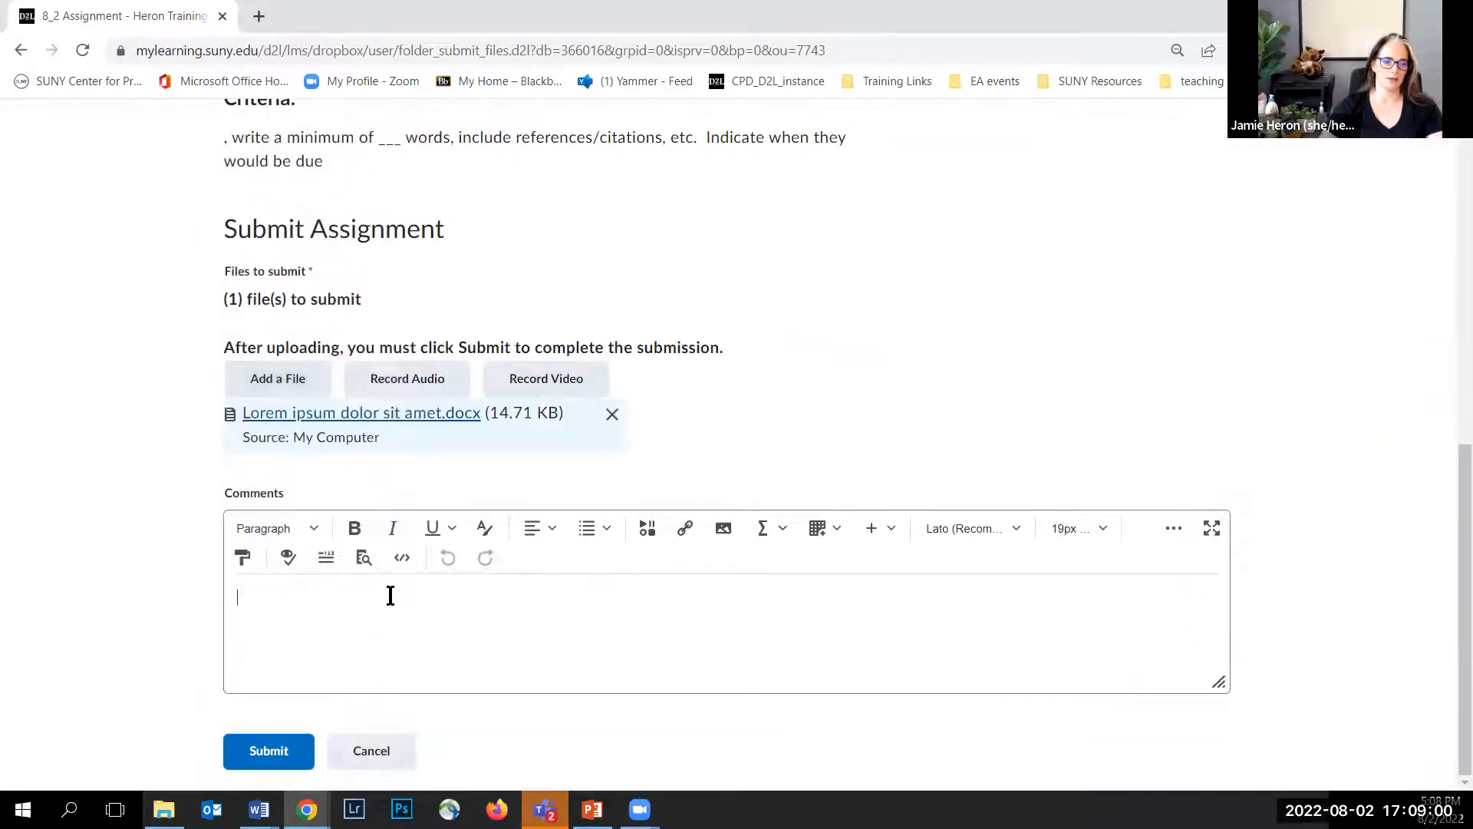
pyautogui.write('Please see ')
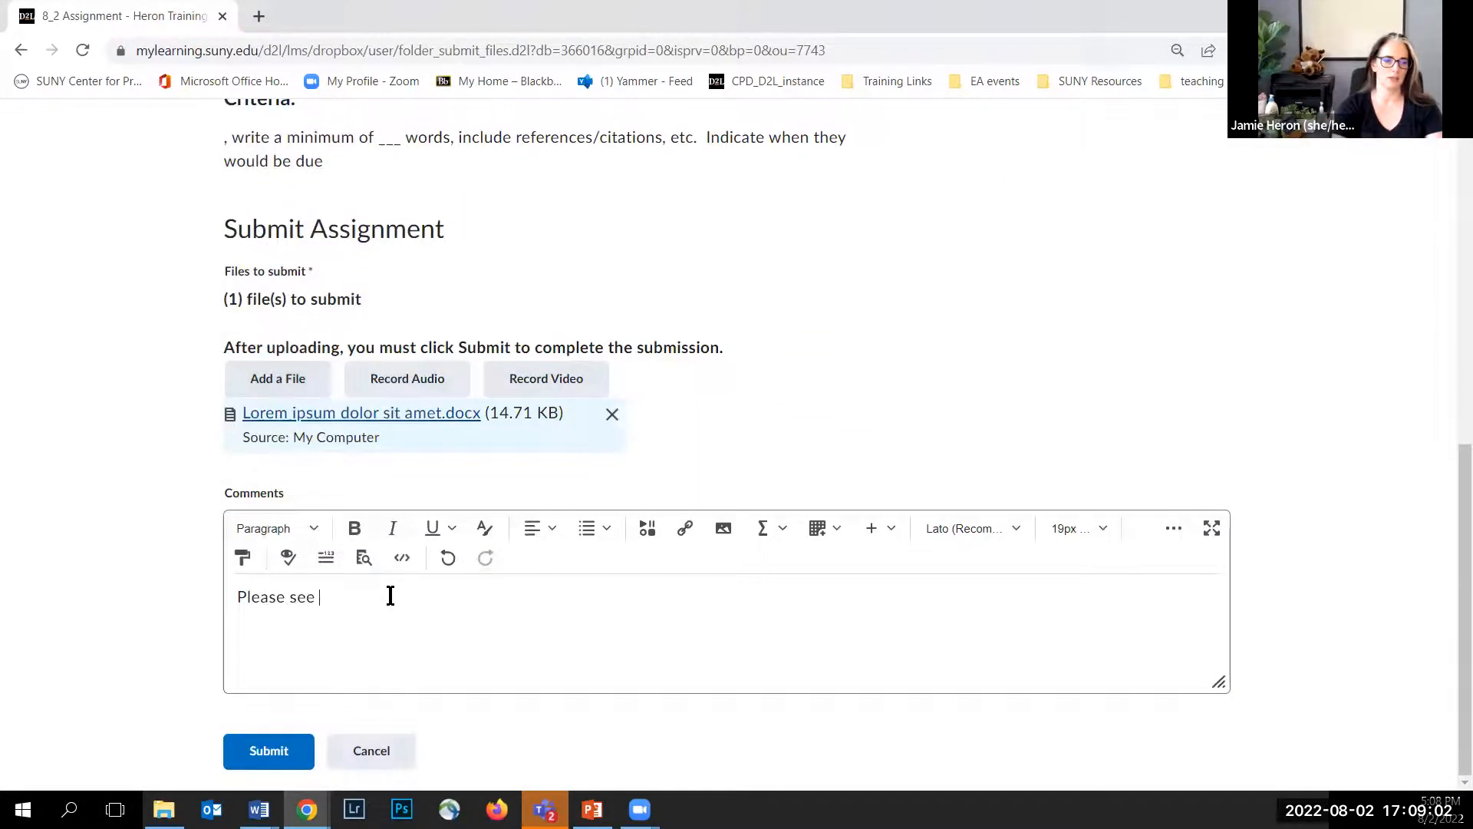
pyautogui.write('my attached document.  Thanks, Professor!')
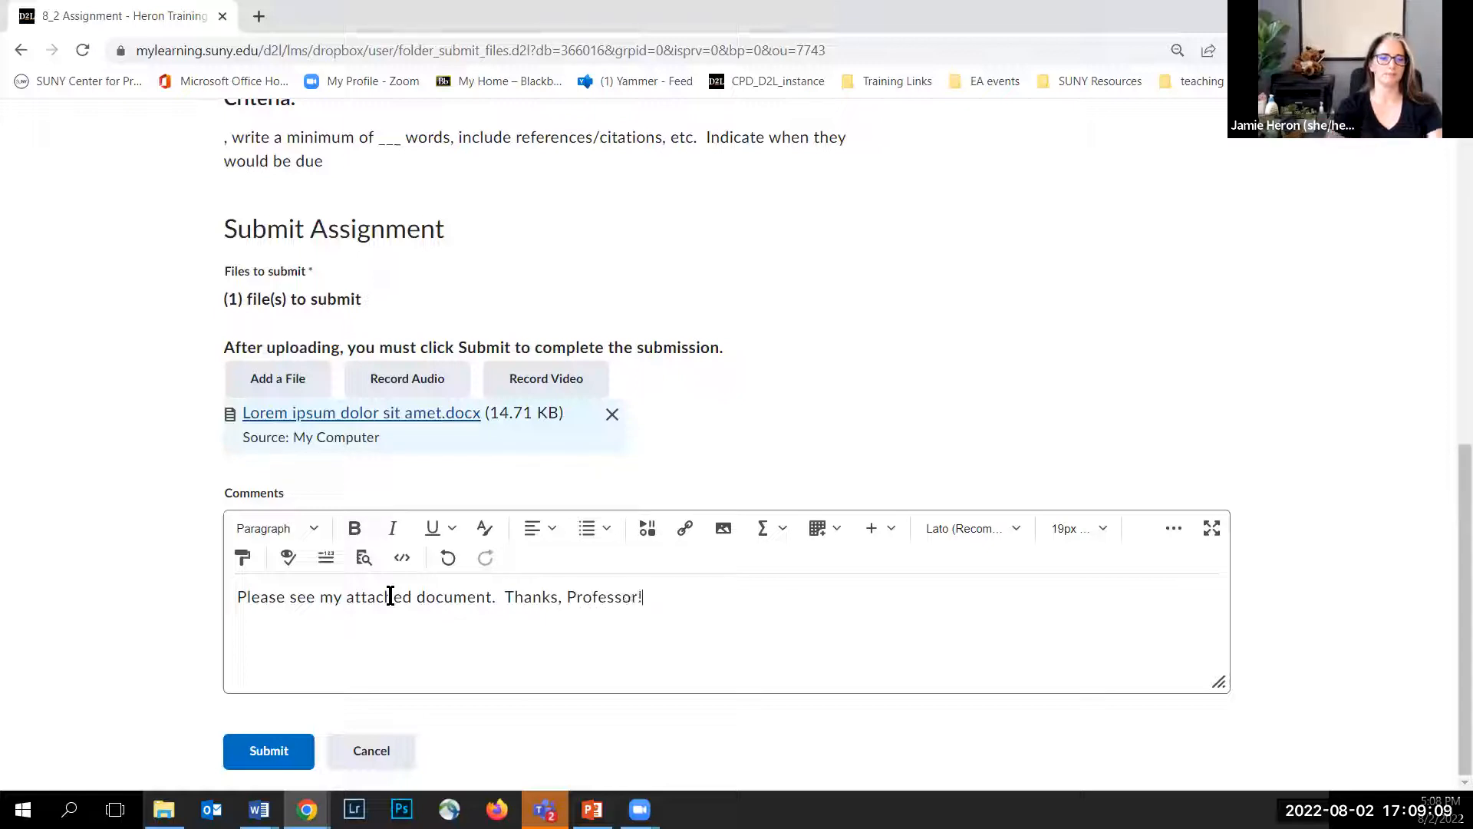
pyautogui.click(270, 755)
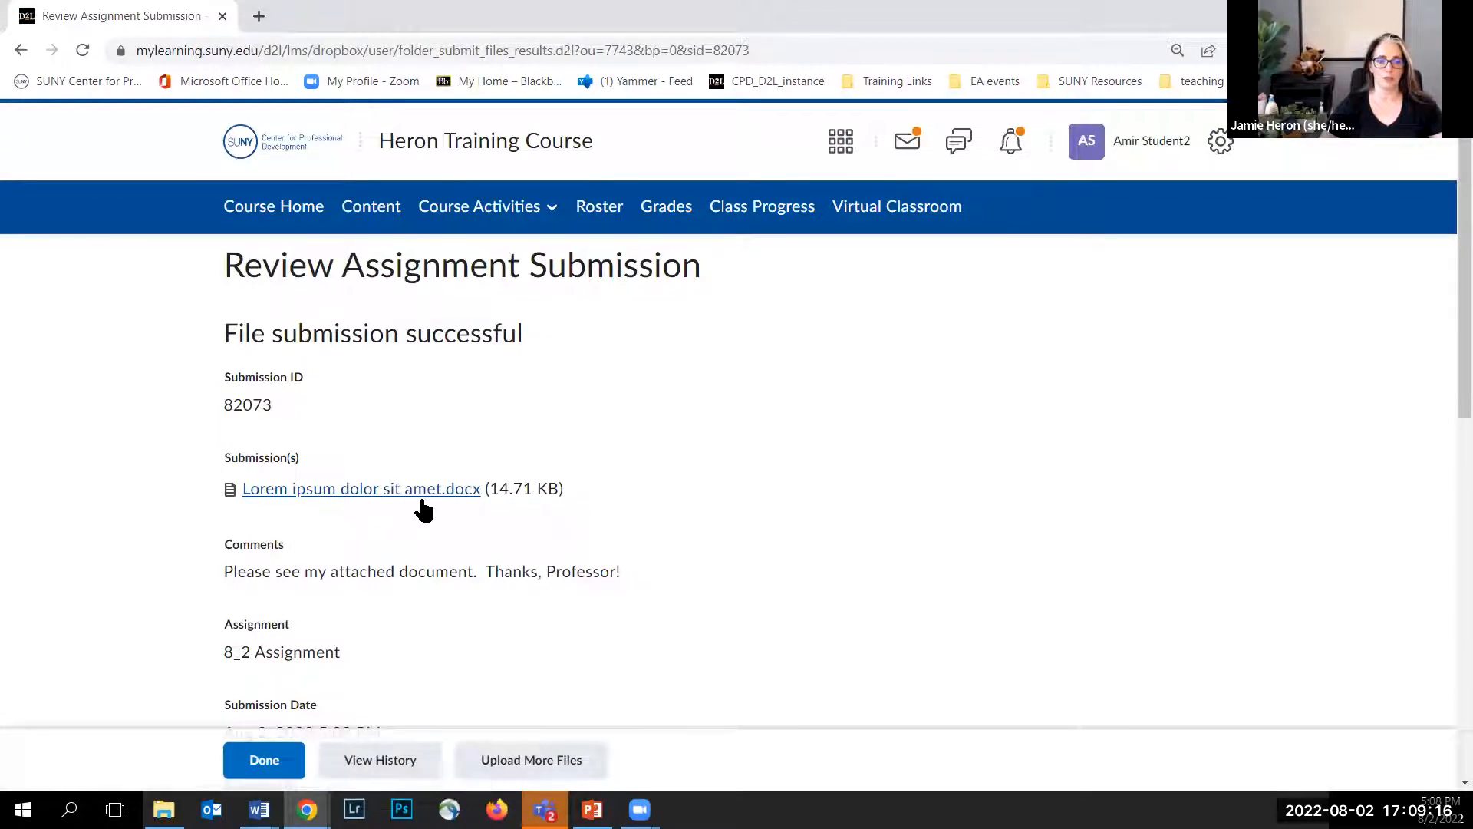
# Step: Close the submission review and go to the course Quiz List
pyautogui.scroll(-2, 338, 531)
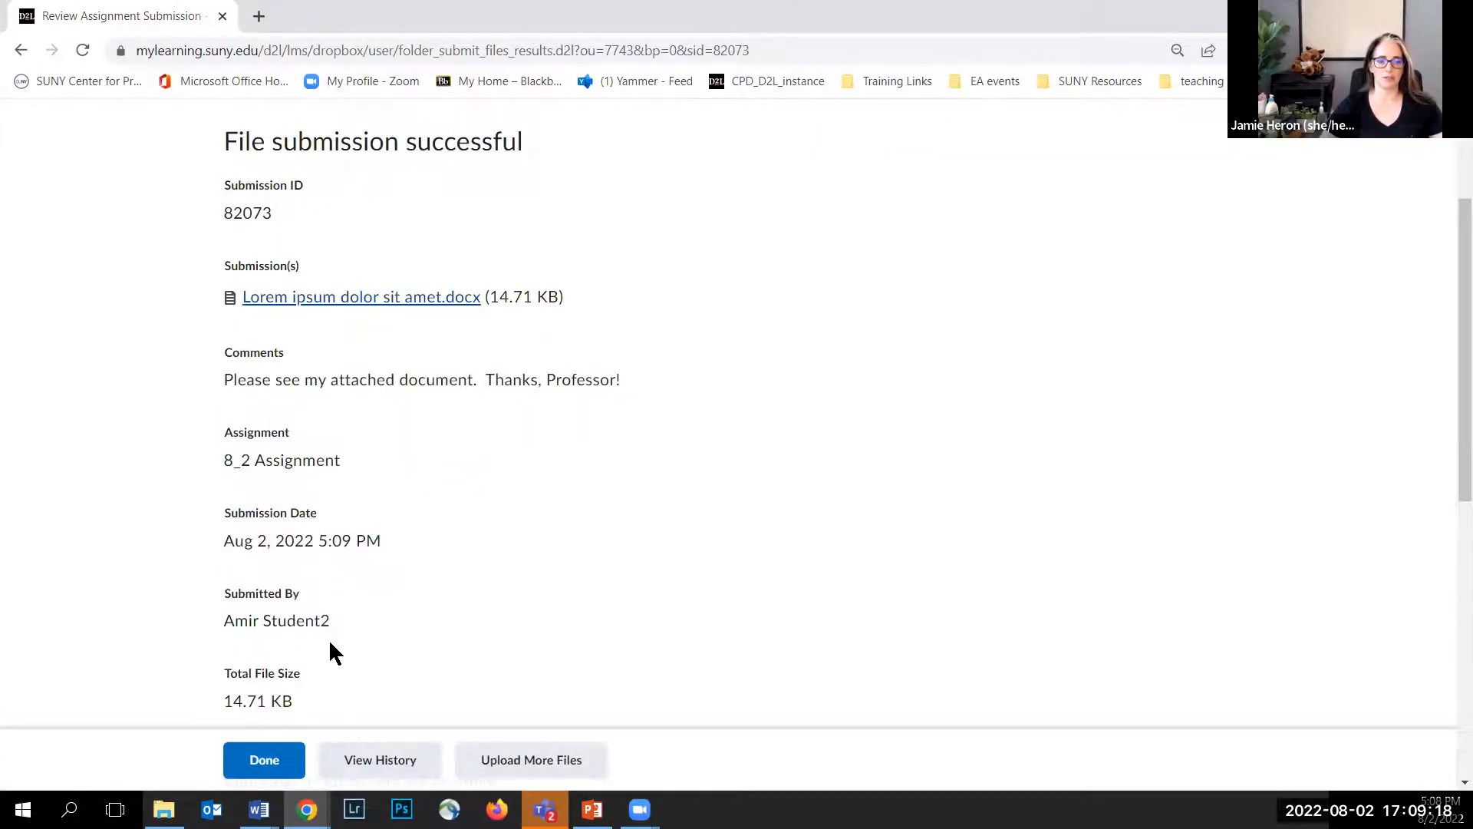
pyautogui.scroll(2, 382, 574)
pyautogui.click(269, 763)
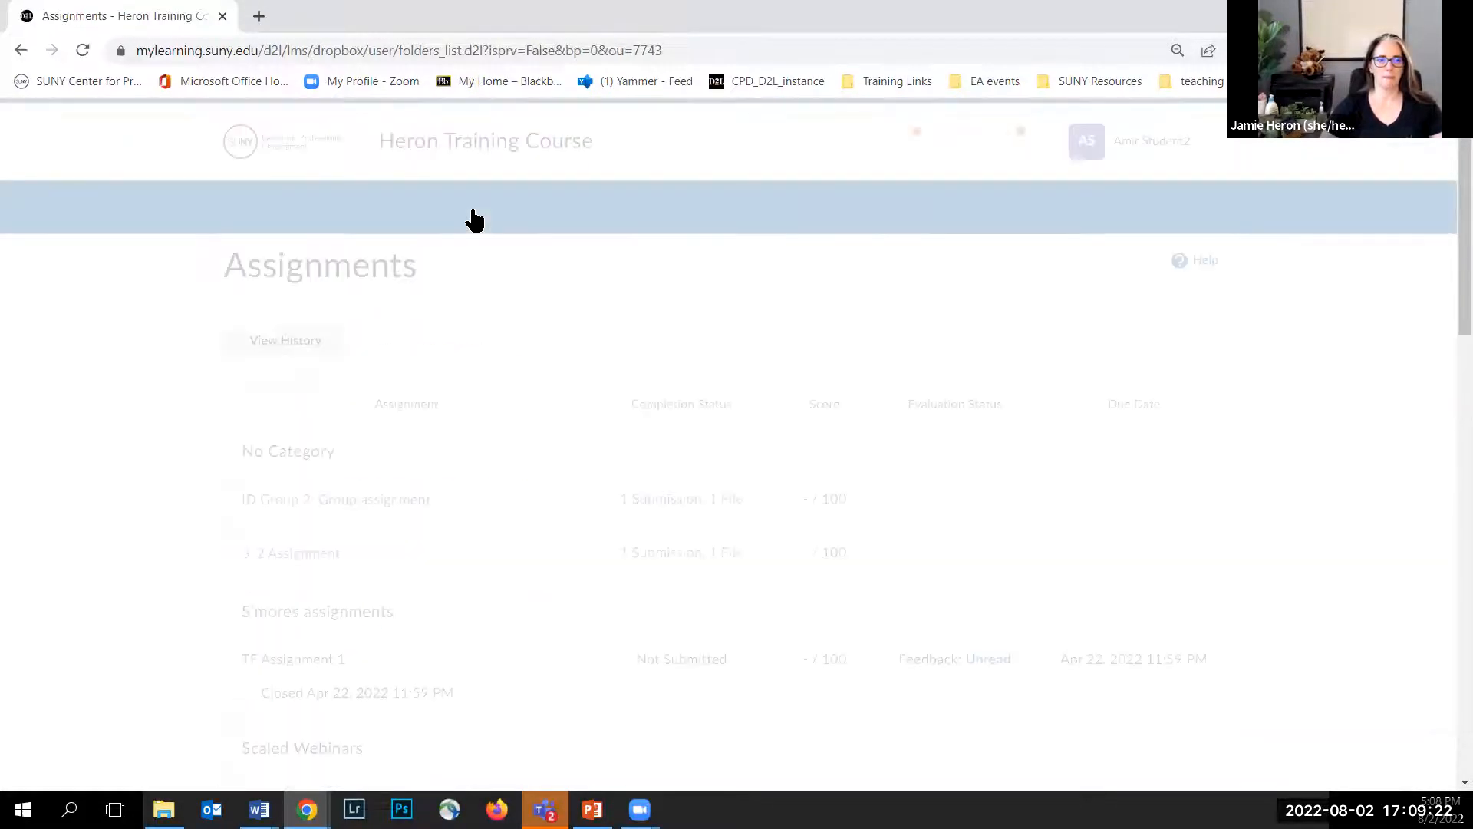
pyautogui.click(475, 222)
pyautogui.click(453, 341)
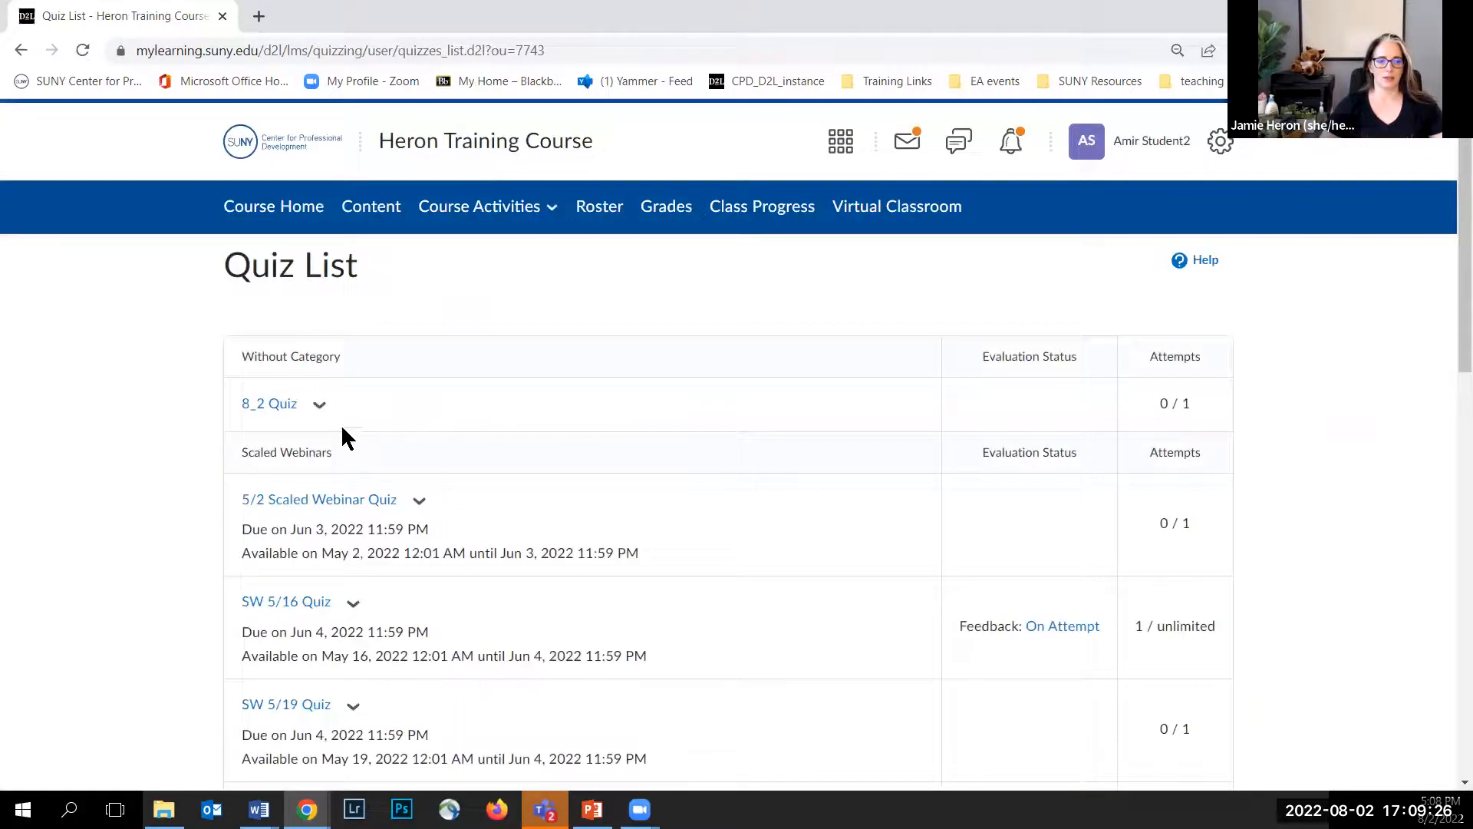
# Step: Open the 8_2 Quiz and start the attempt
pyautogui.click(266, 409)
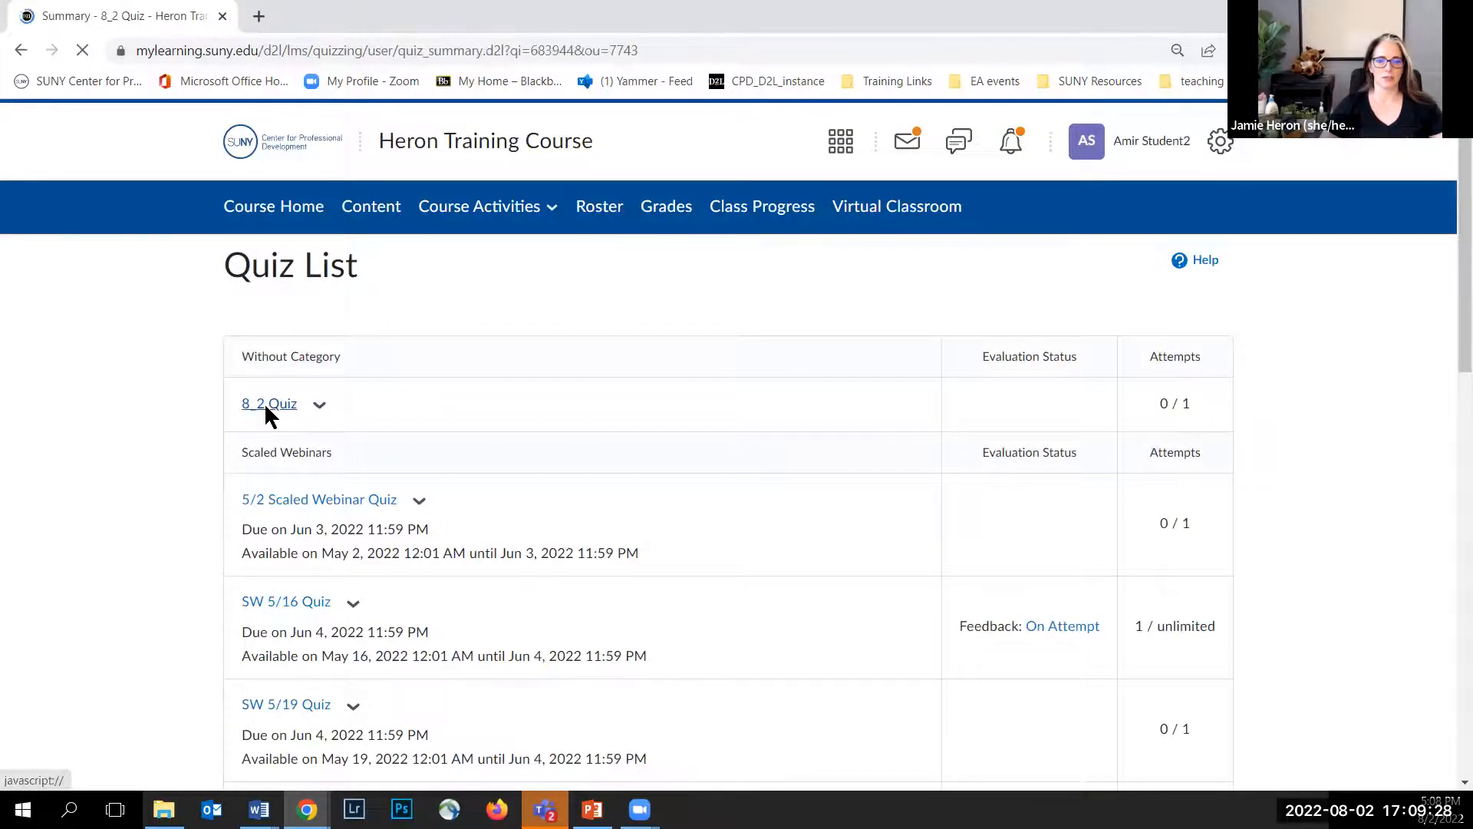
pyautogui.scroll(-3, 271, 408)
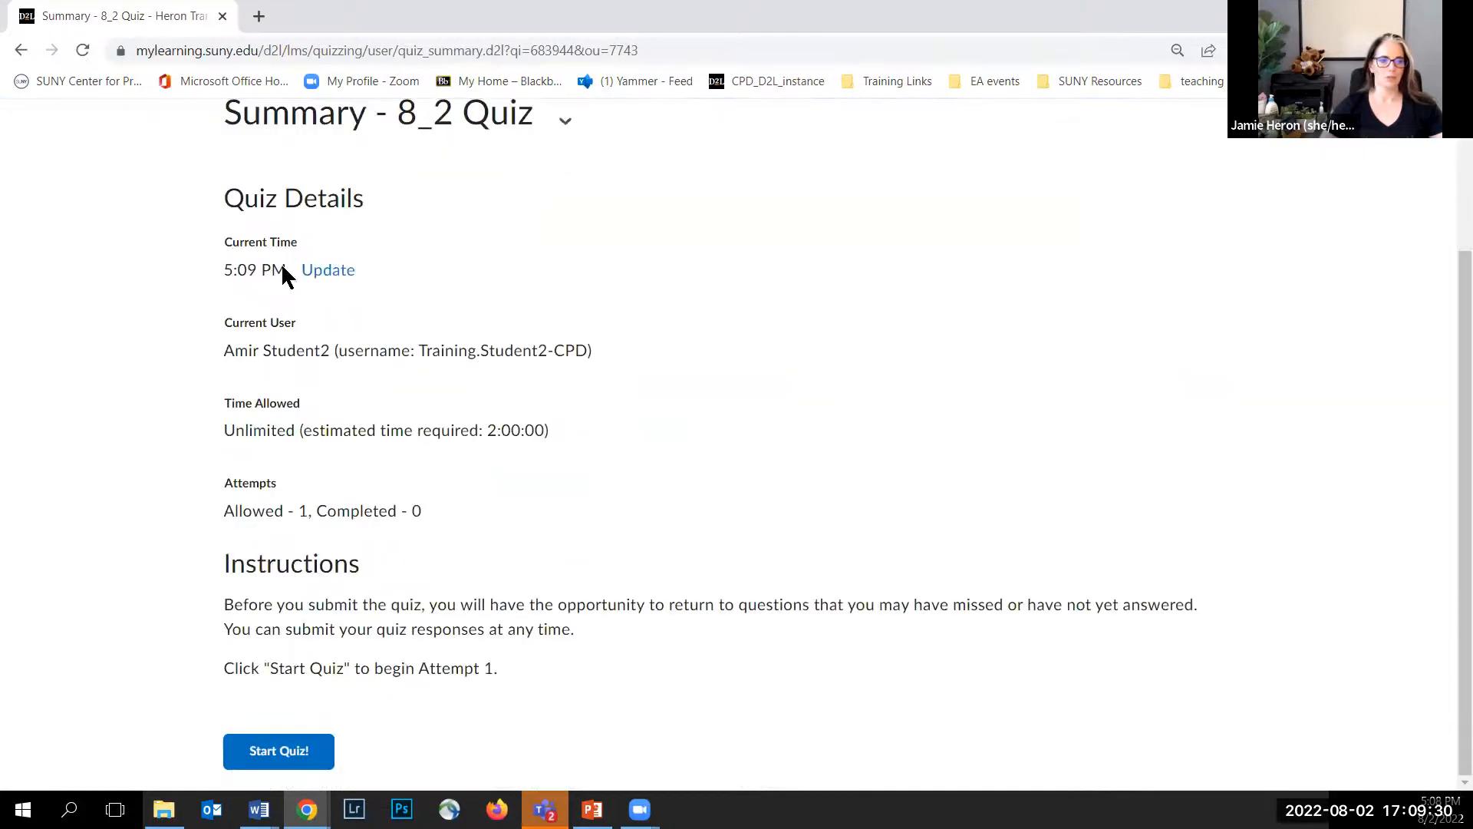
pyautogui.click(289, 753)
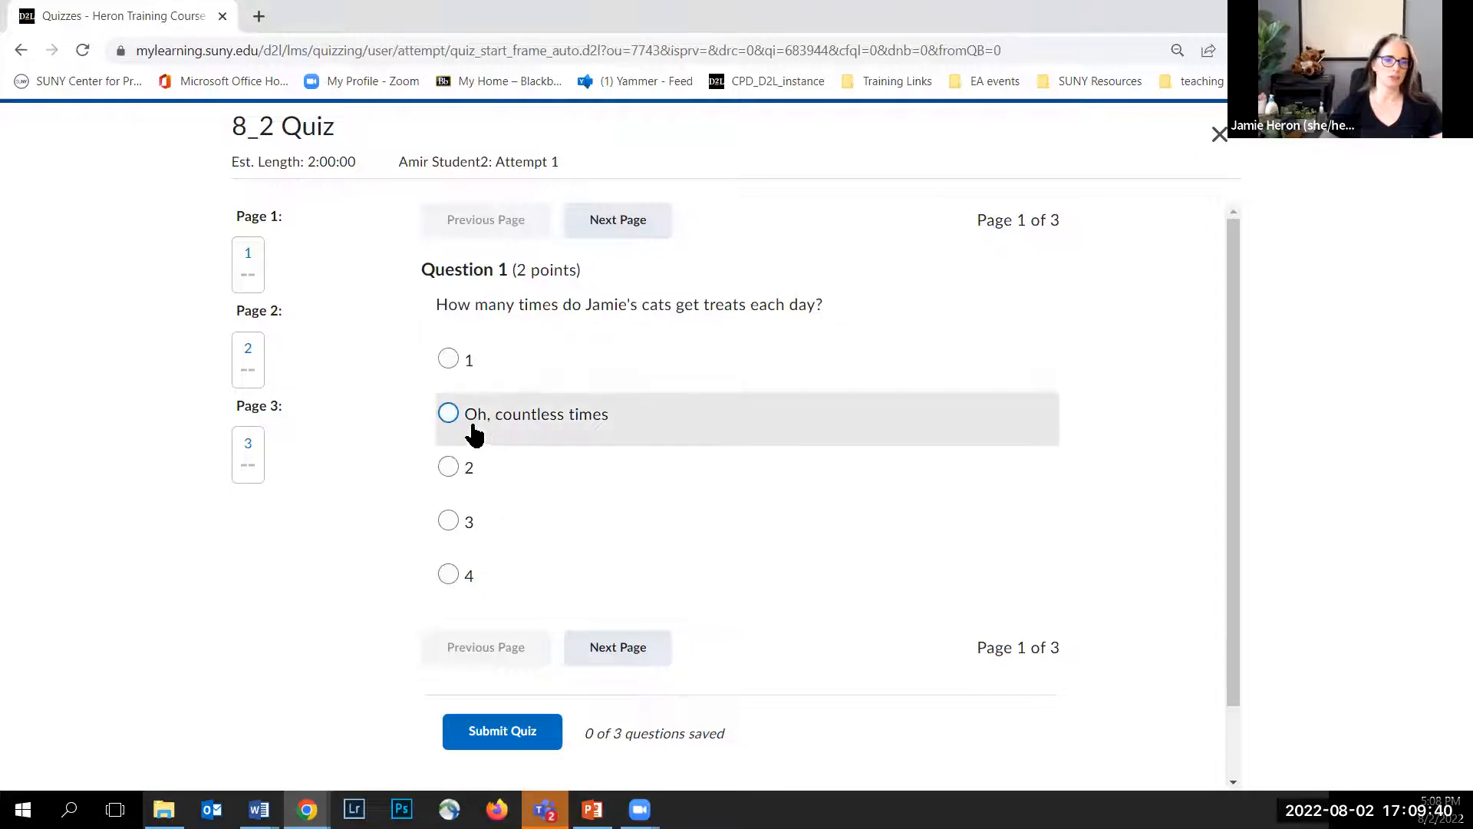
# Step: Answer question 1 with "Oh, countless times" and question 2 with "Hot Sauce", moving to the last page
pyautogui.click(448, 414)
pyautogui.click(613, 650)
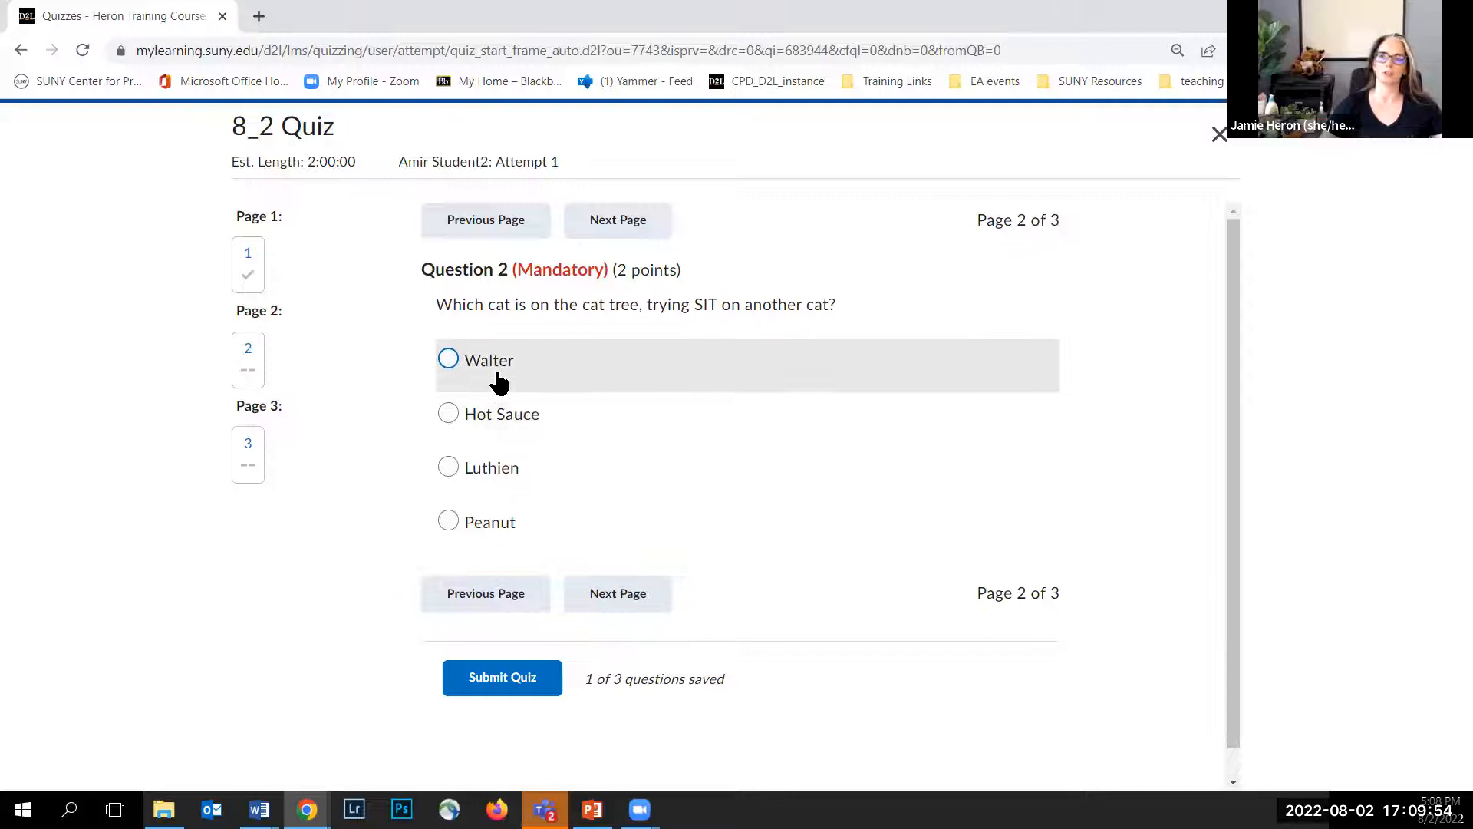
pyautogui.click(448, 413)
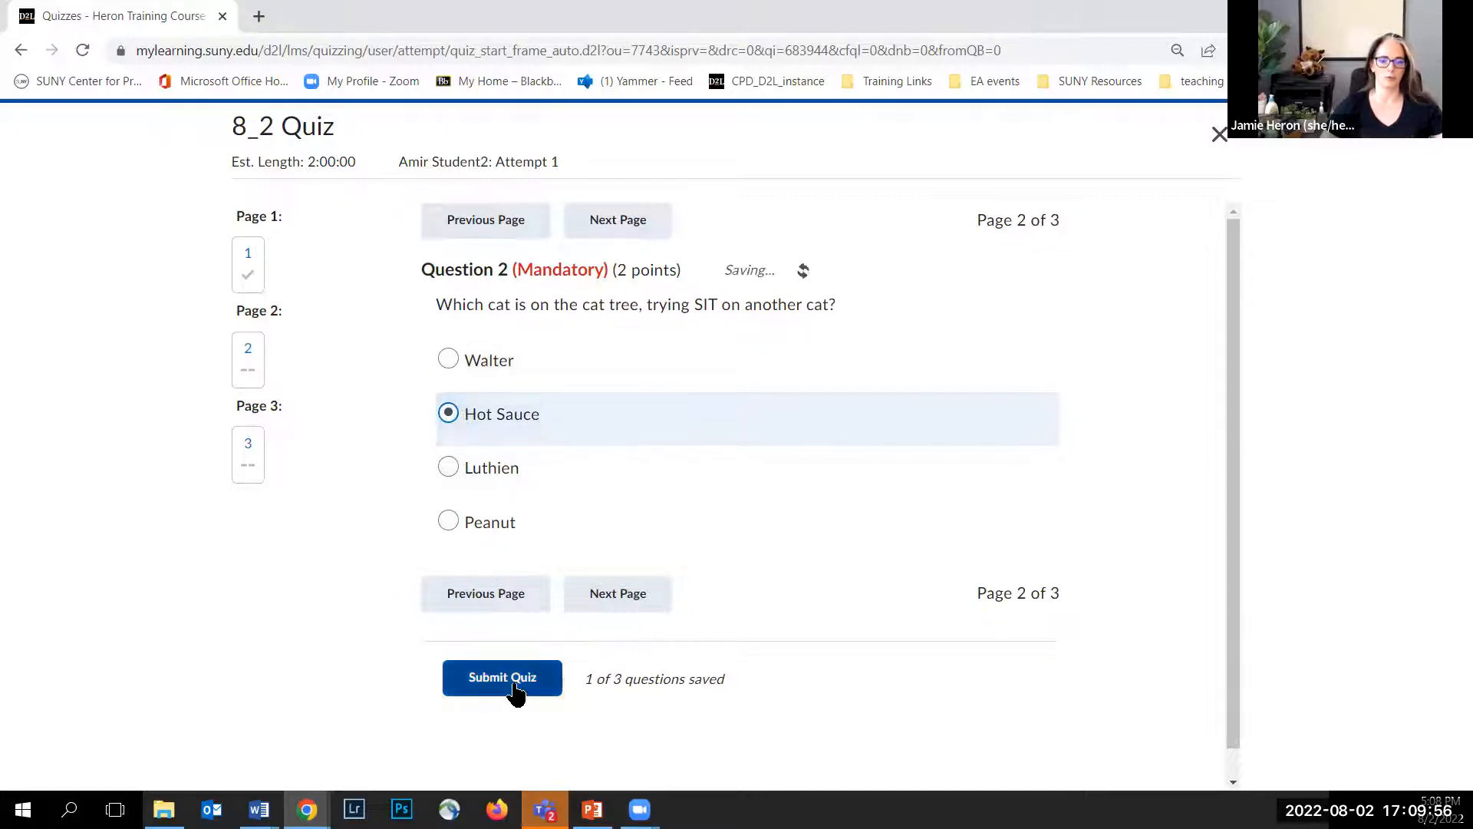
pyautogui.click(608, 596)
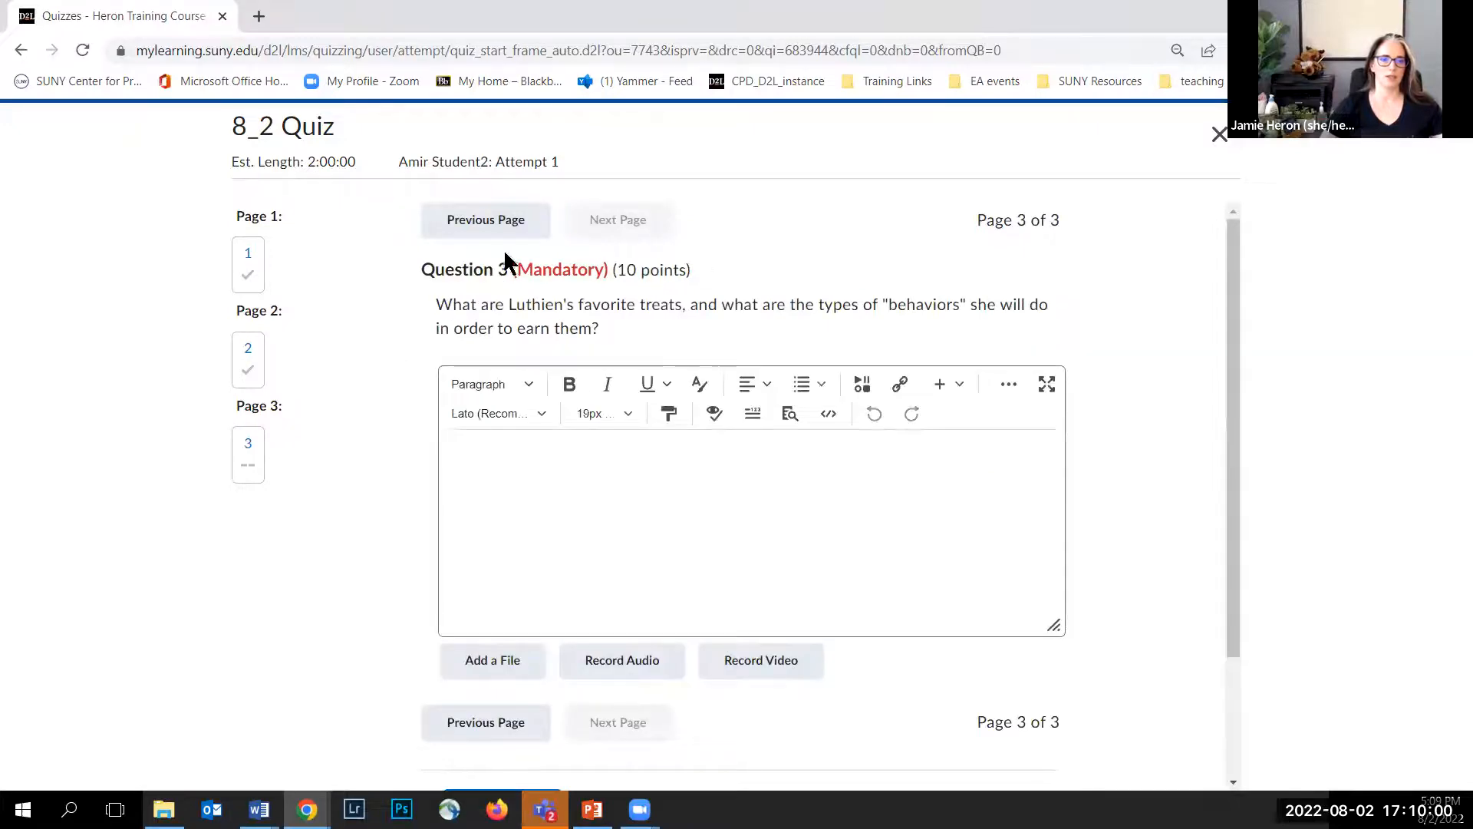
# Step: Answer question 3 with "Luthien's favorite treats are Churus (aka ChooChoo treats) and freeze-dried minnows."
pyautogui.click(542, 460)
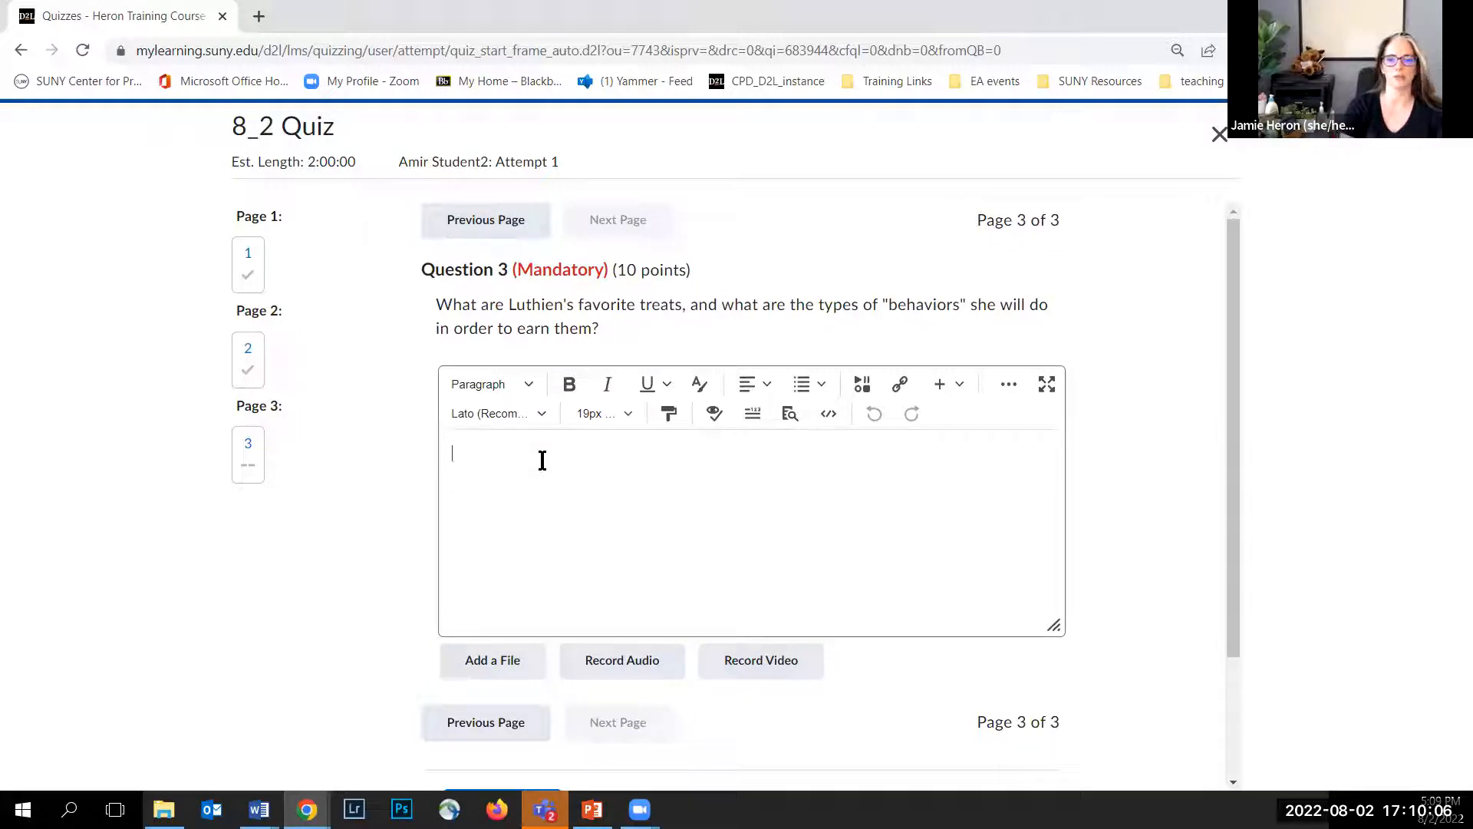
pyautogui.write("Luthien's favorite treats are Churu")
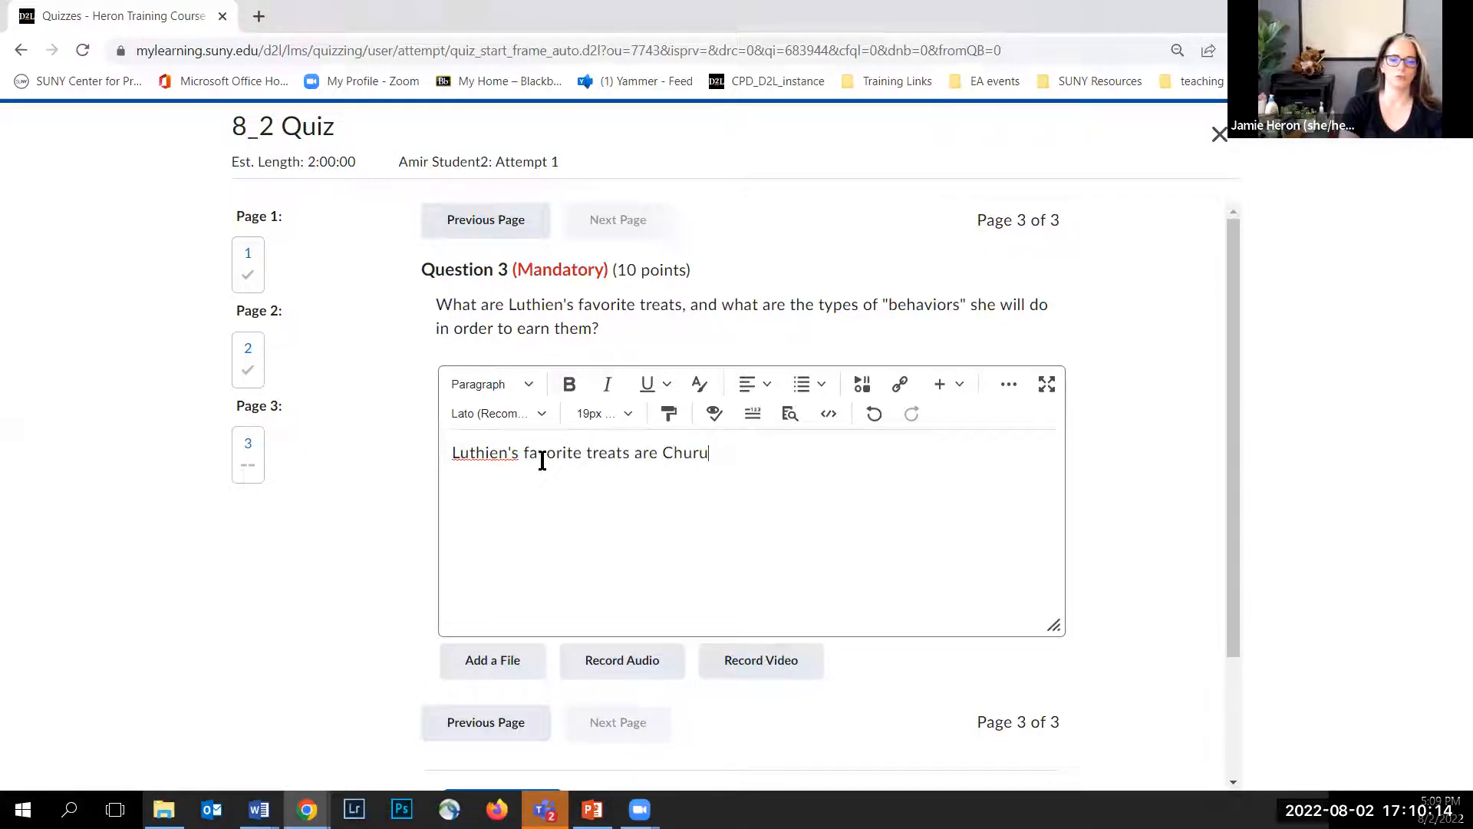
pyautogui.write("'")
pyautogui.press('BackSpace')
pyautogui.write('s ')
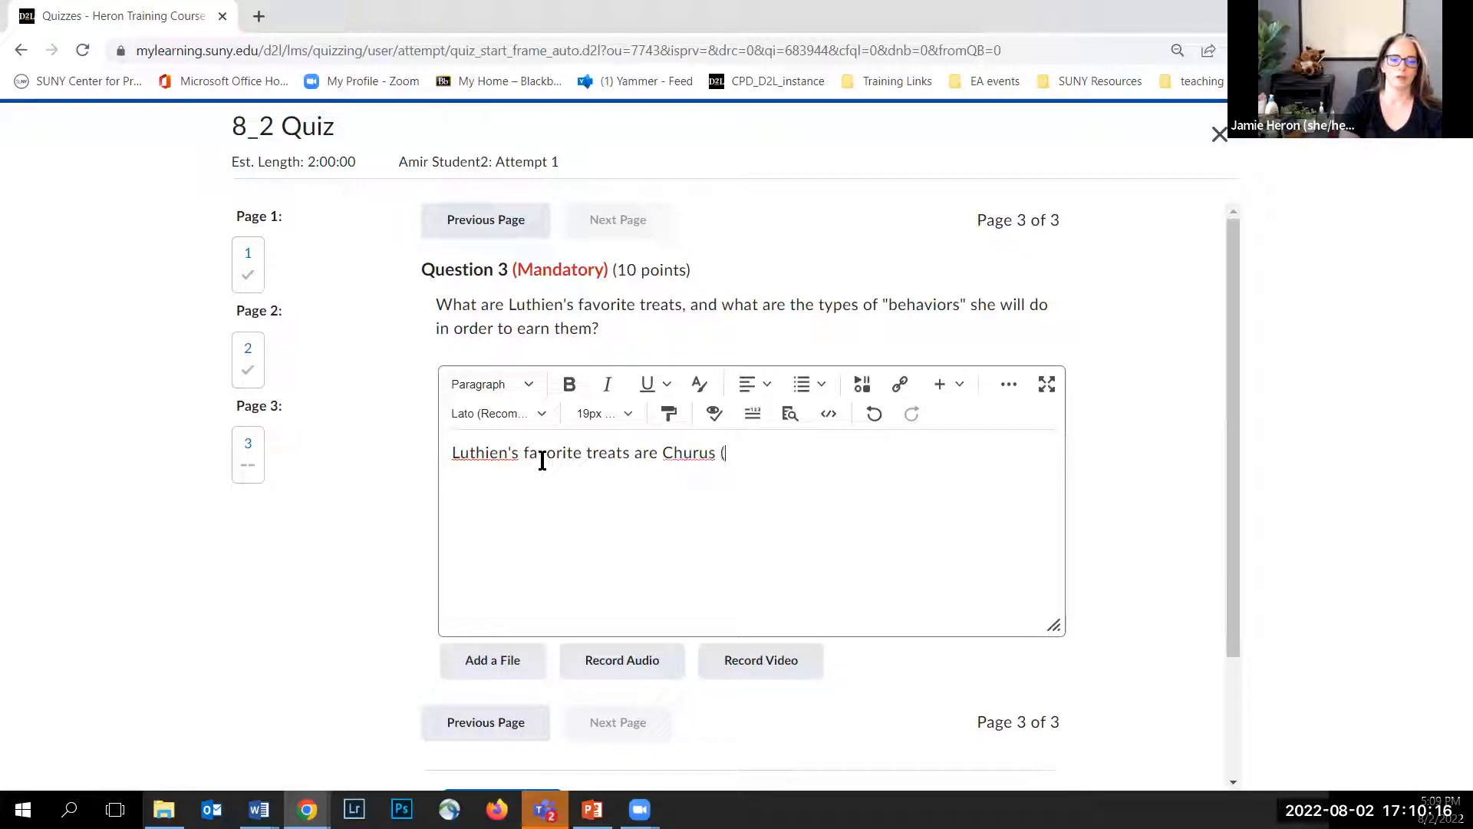
pyautogui.write('(aka ChooChoo treats) and')
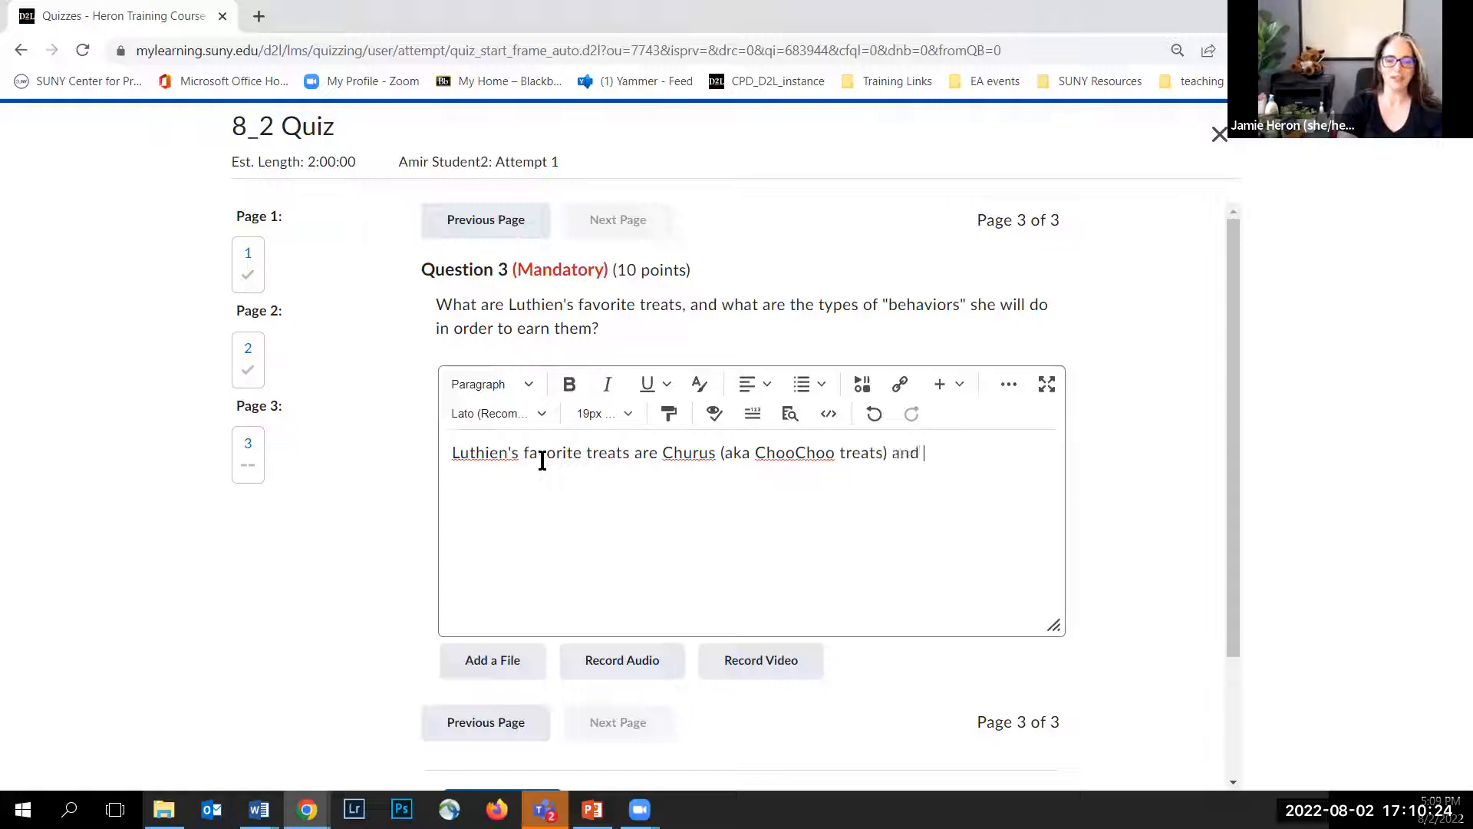
pyautogui.write('freeze-')
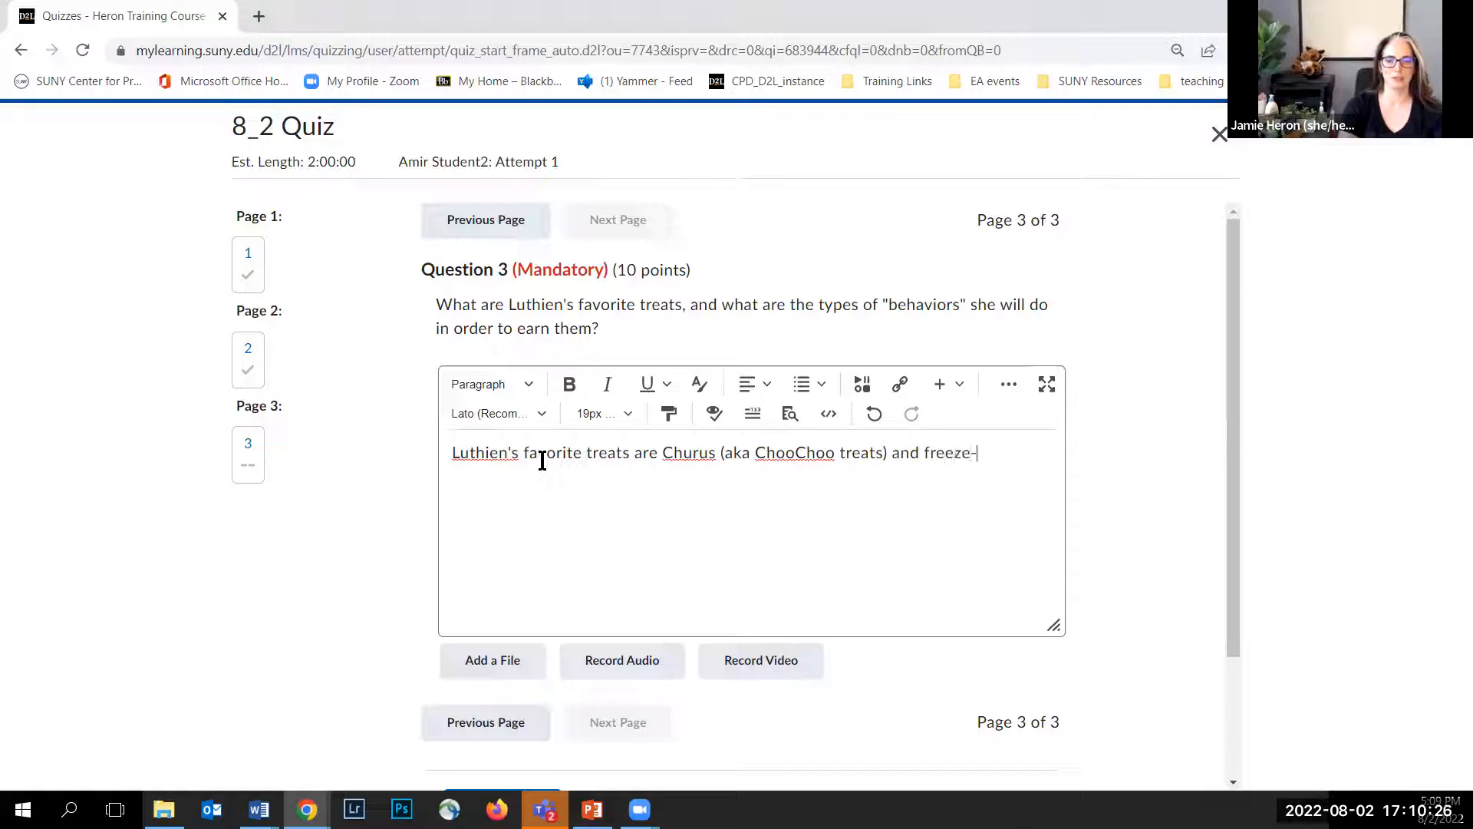
pyautogui.write('dried minnows.')
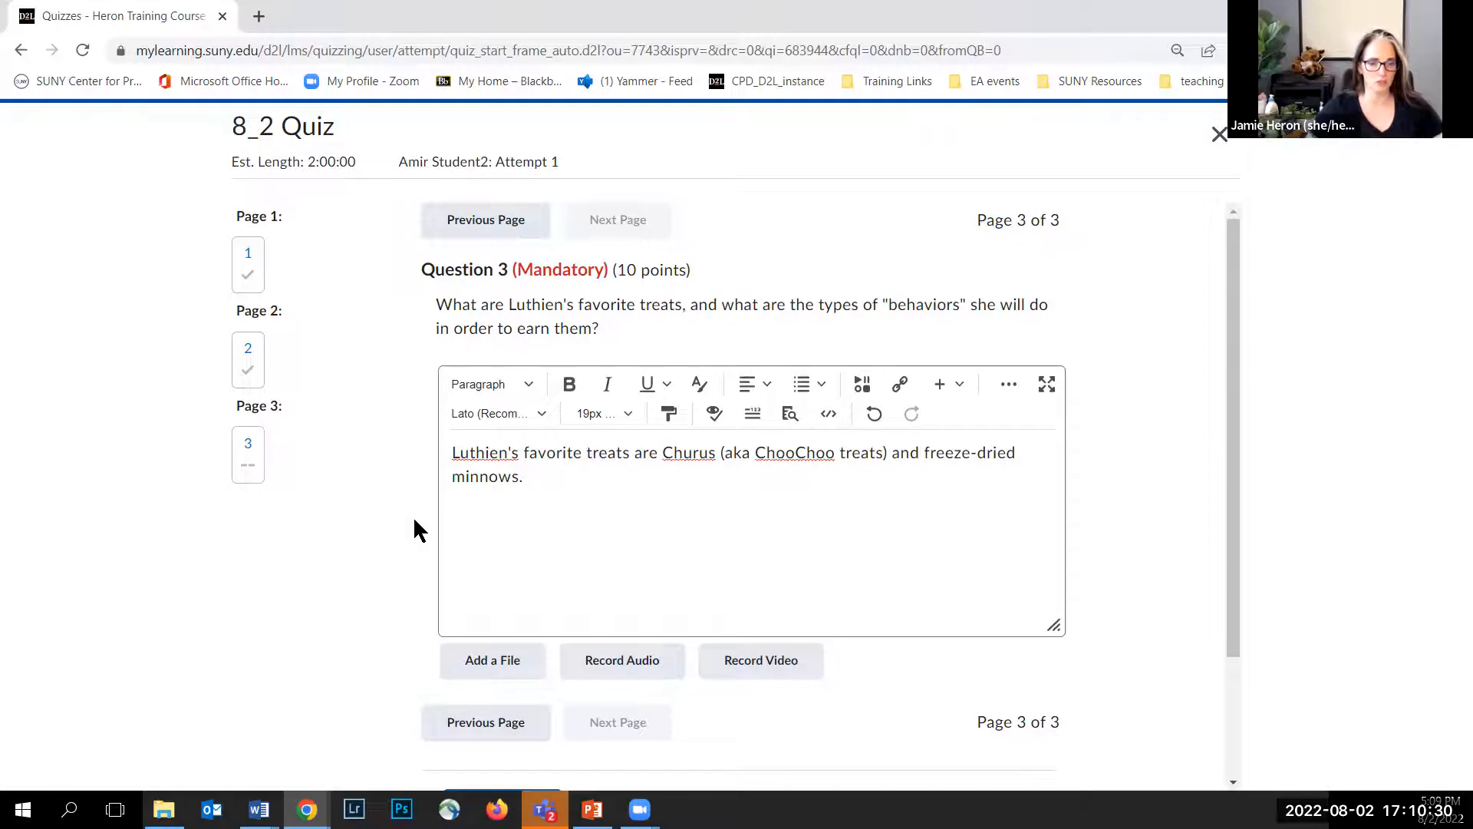
# Step: Submit the quiz and confirm the submission
pyautogui.scroll(-3, 415, 526)
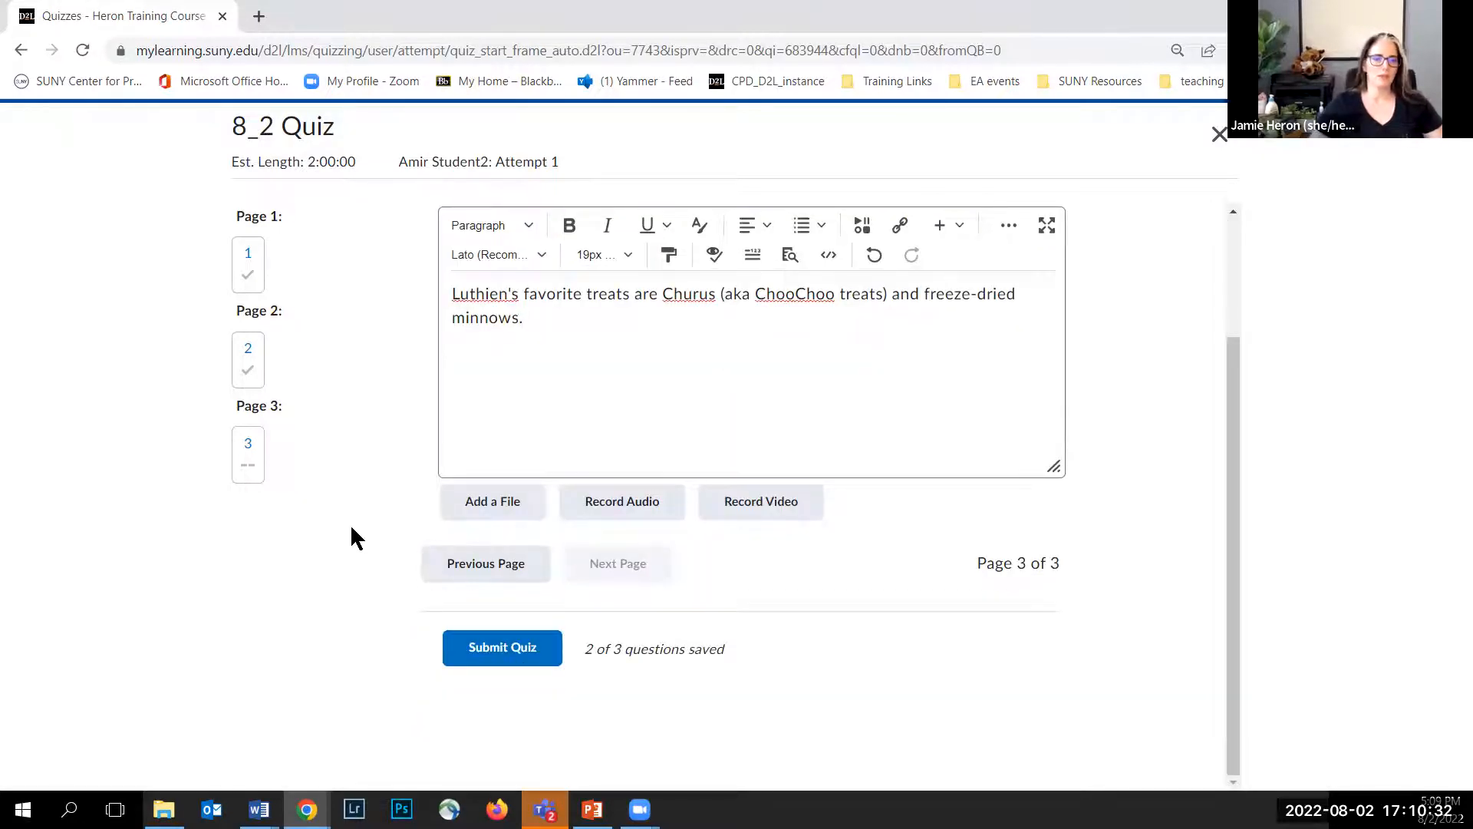
pyautogui.click(484, 657)
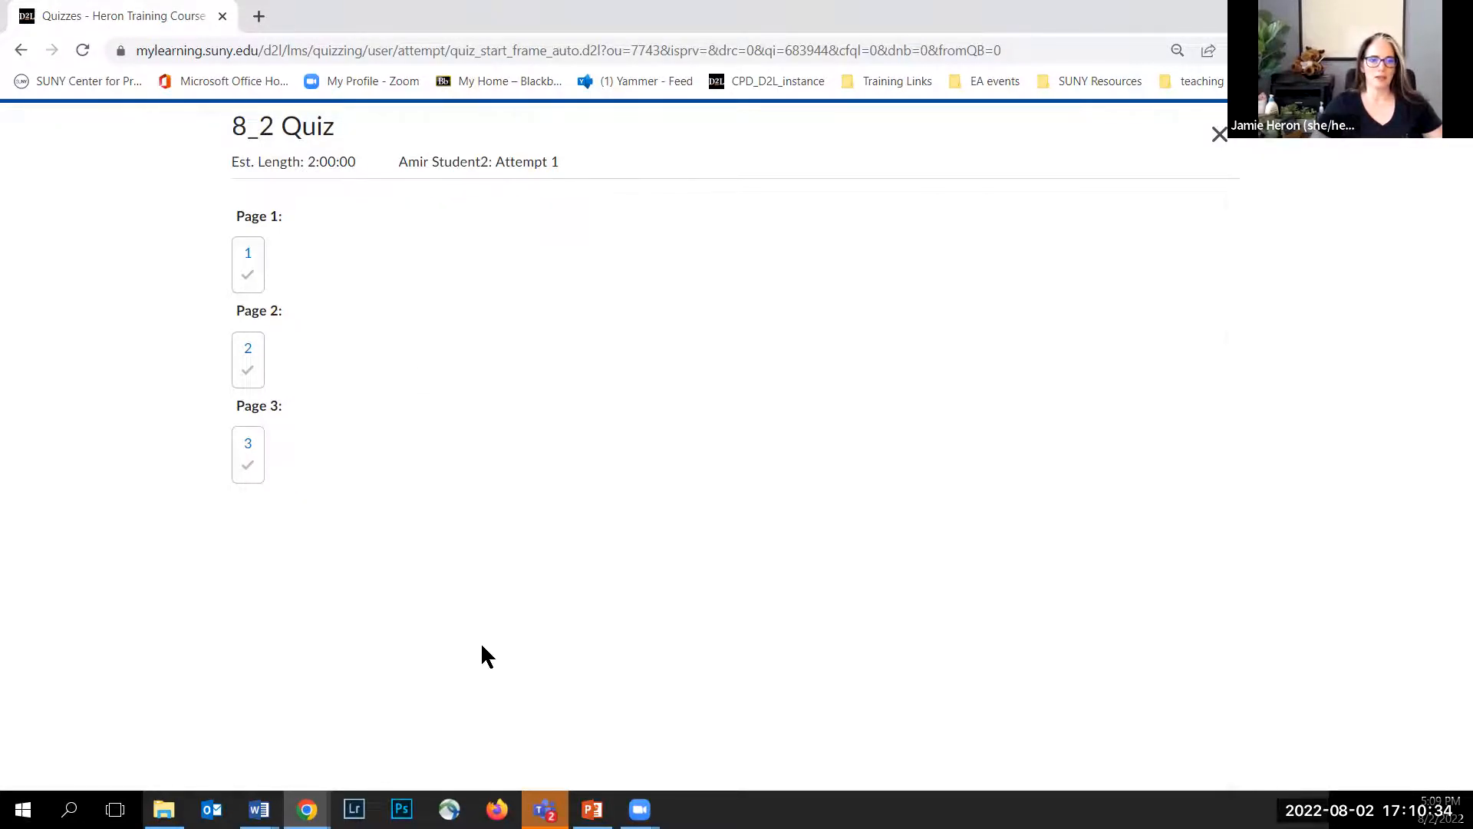
pyautogui.click(463, 379)
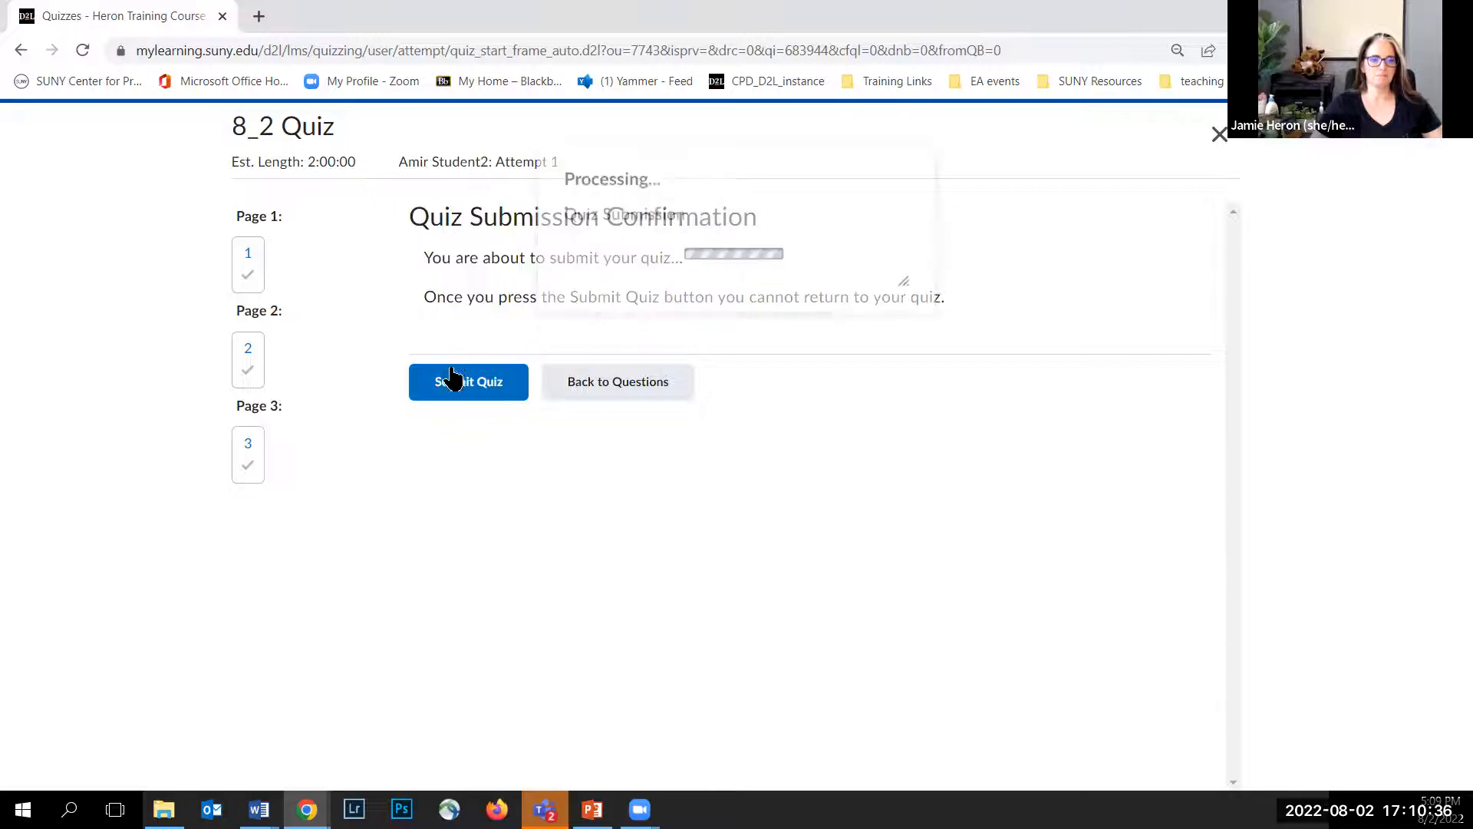
pyautogui.click(286, 399)
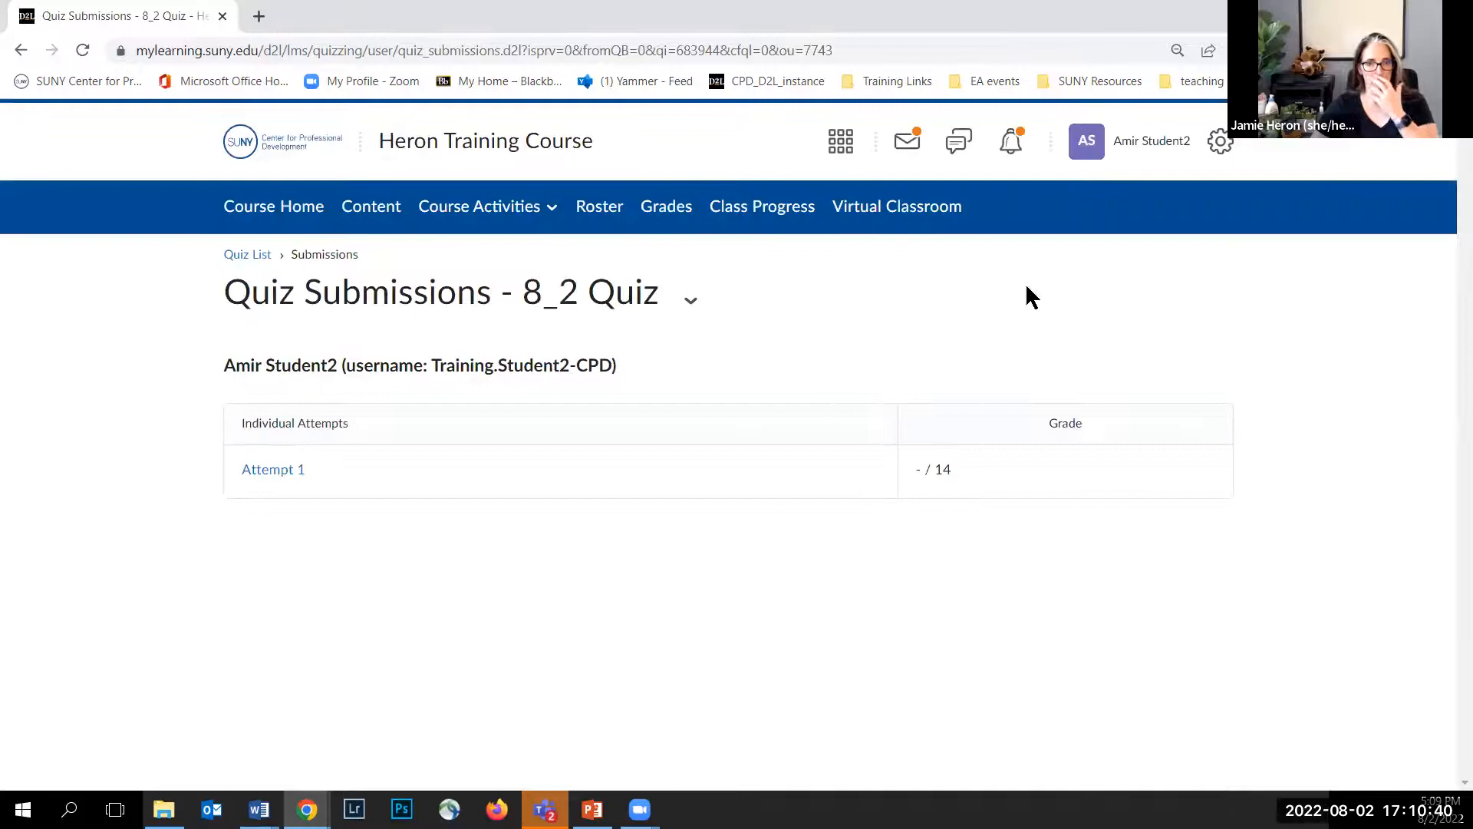
# Step: Log out and sign back in through Local Login with the instructor's saved username and password
pyautogui.click(1132, 142)
pyautogui.click(1024, 347)
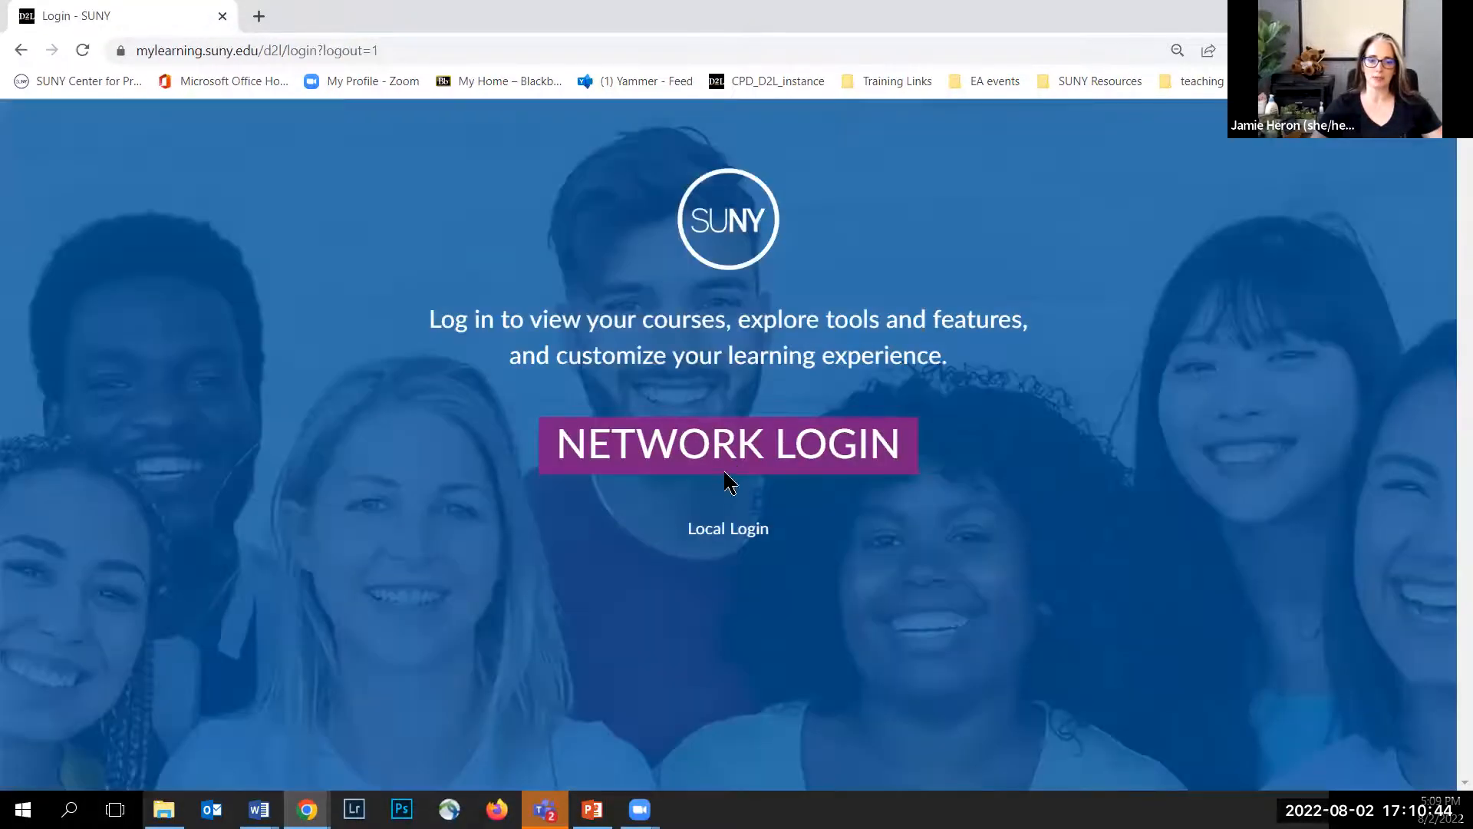
pyautogui.click(720, 528)
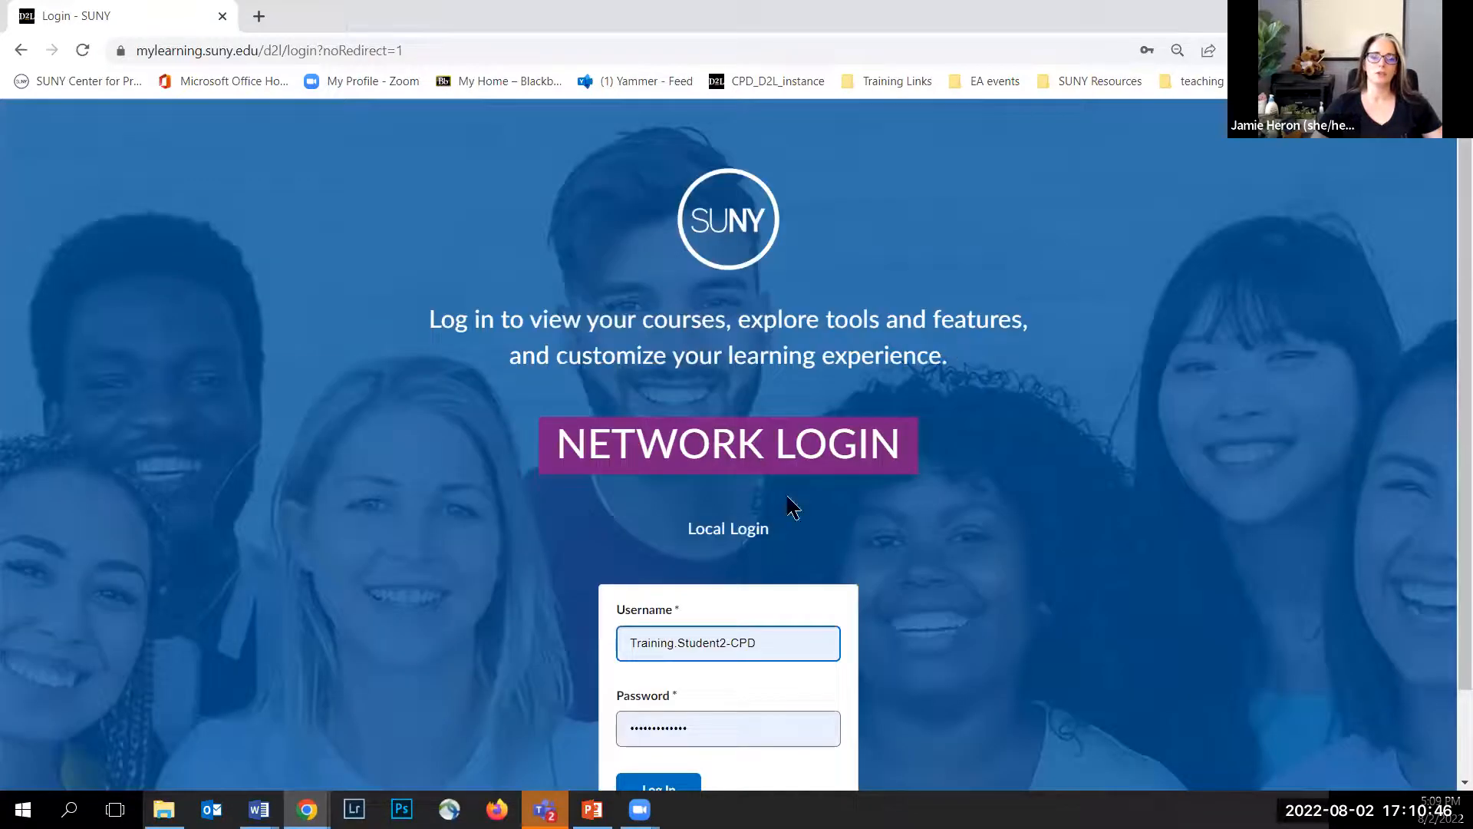
pyautogui.scroll(-1, 763, 612)
pyautogui.click(780, 546)
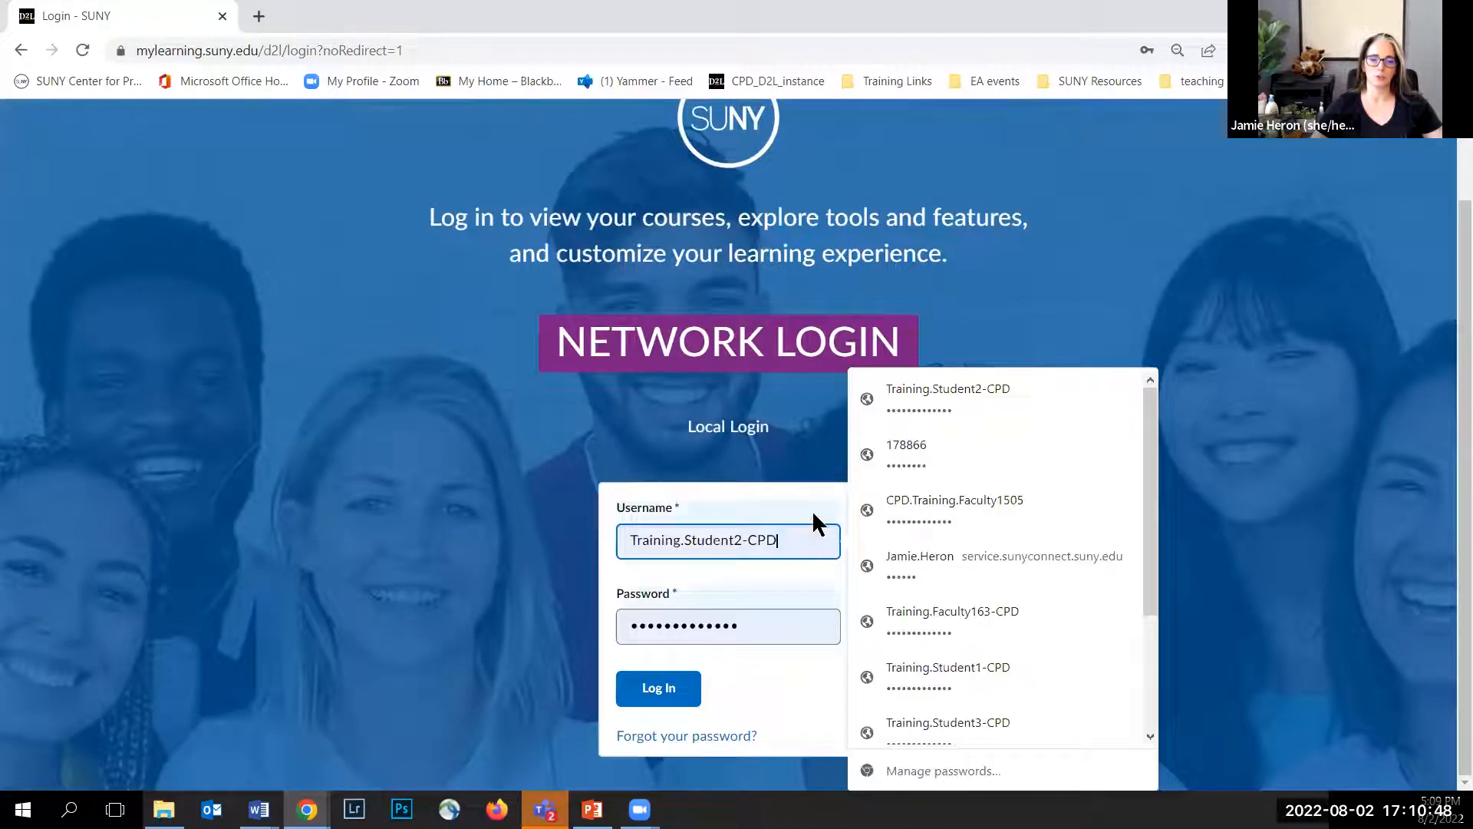
pyautogui.click(872, 453)
pyautogui.click(667, 699)
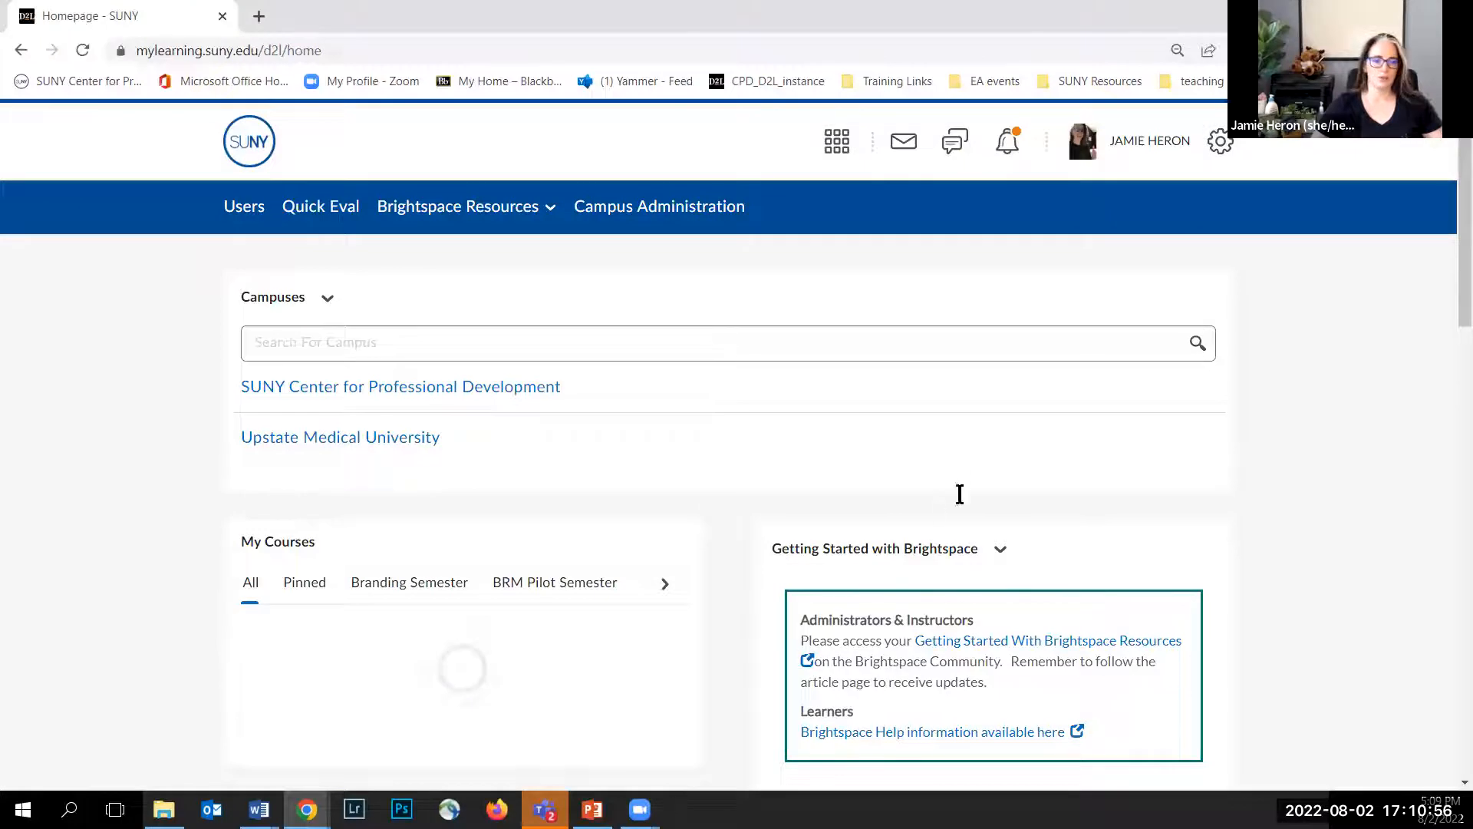
pyautogui.click(842, 181)
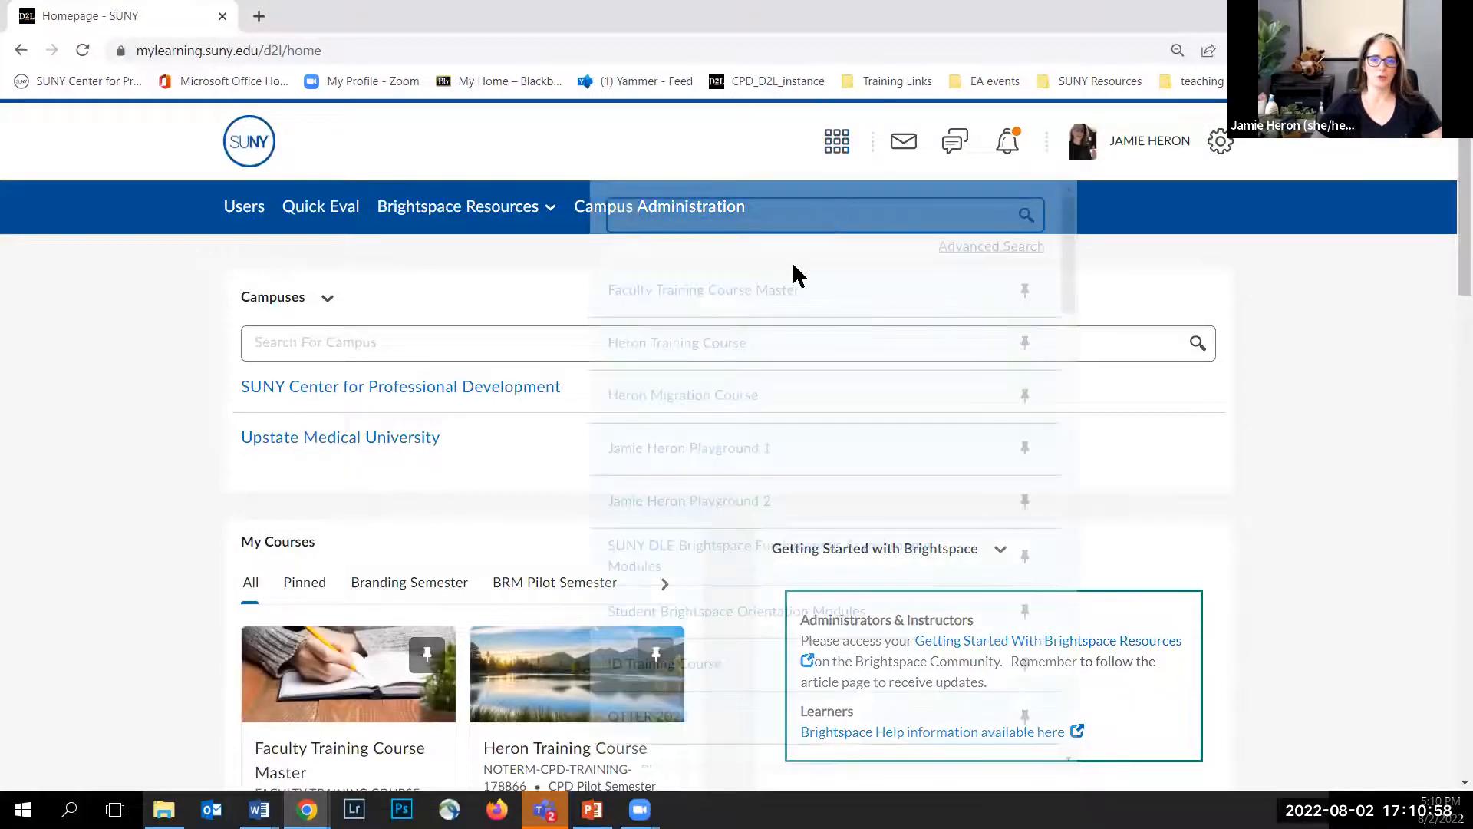
pyautogui.click(683, 371)
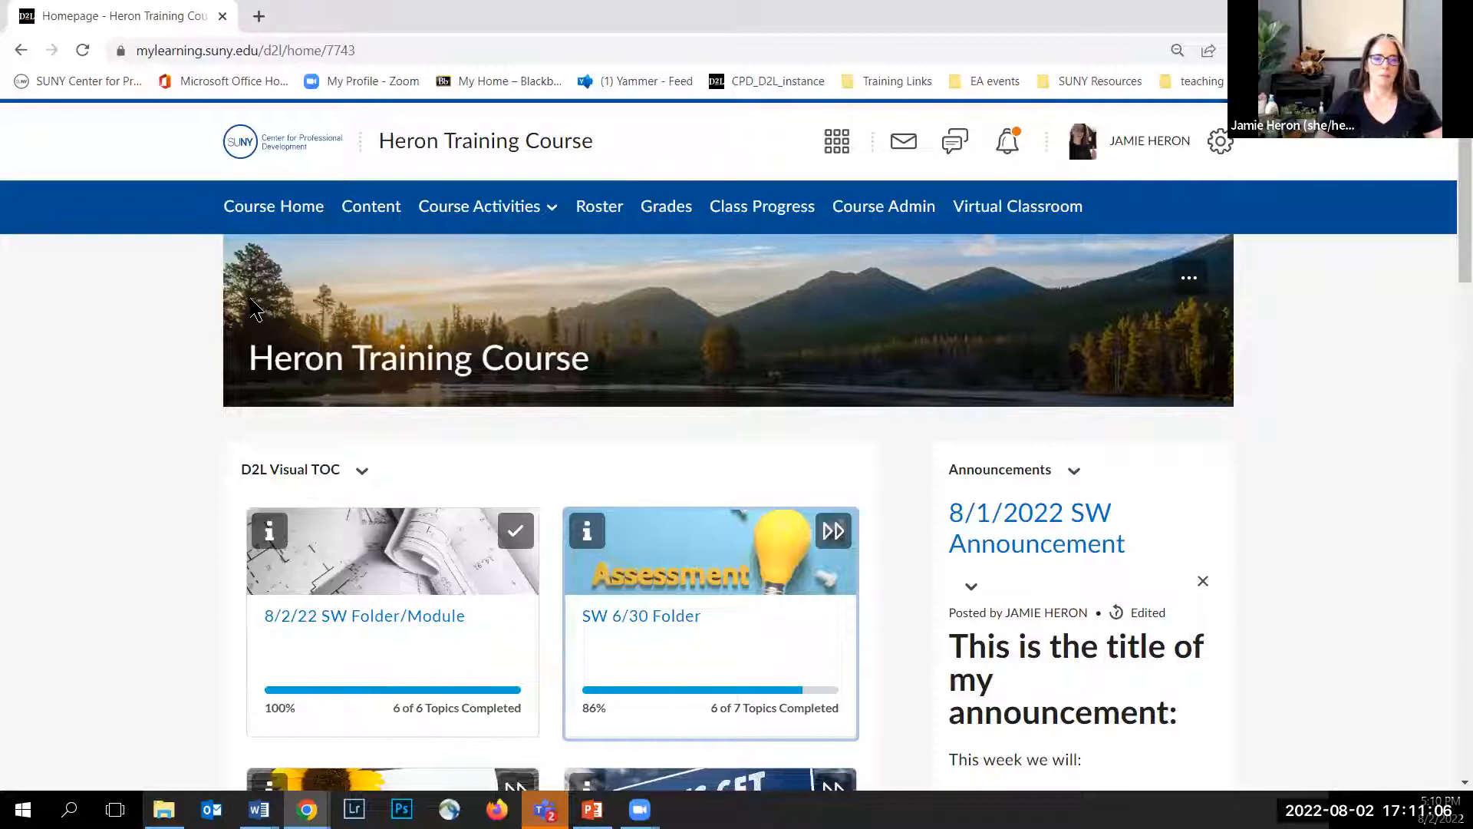
pyautogui.click(281, 156)
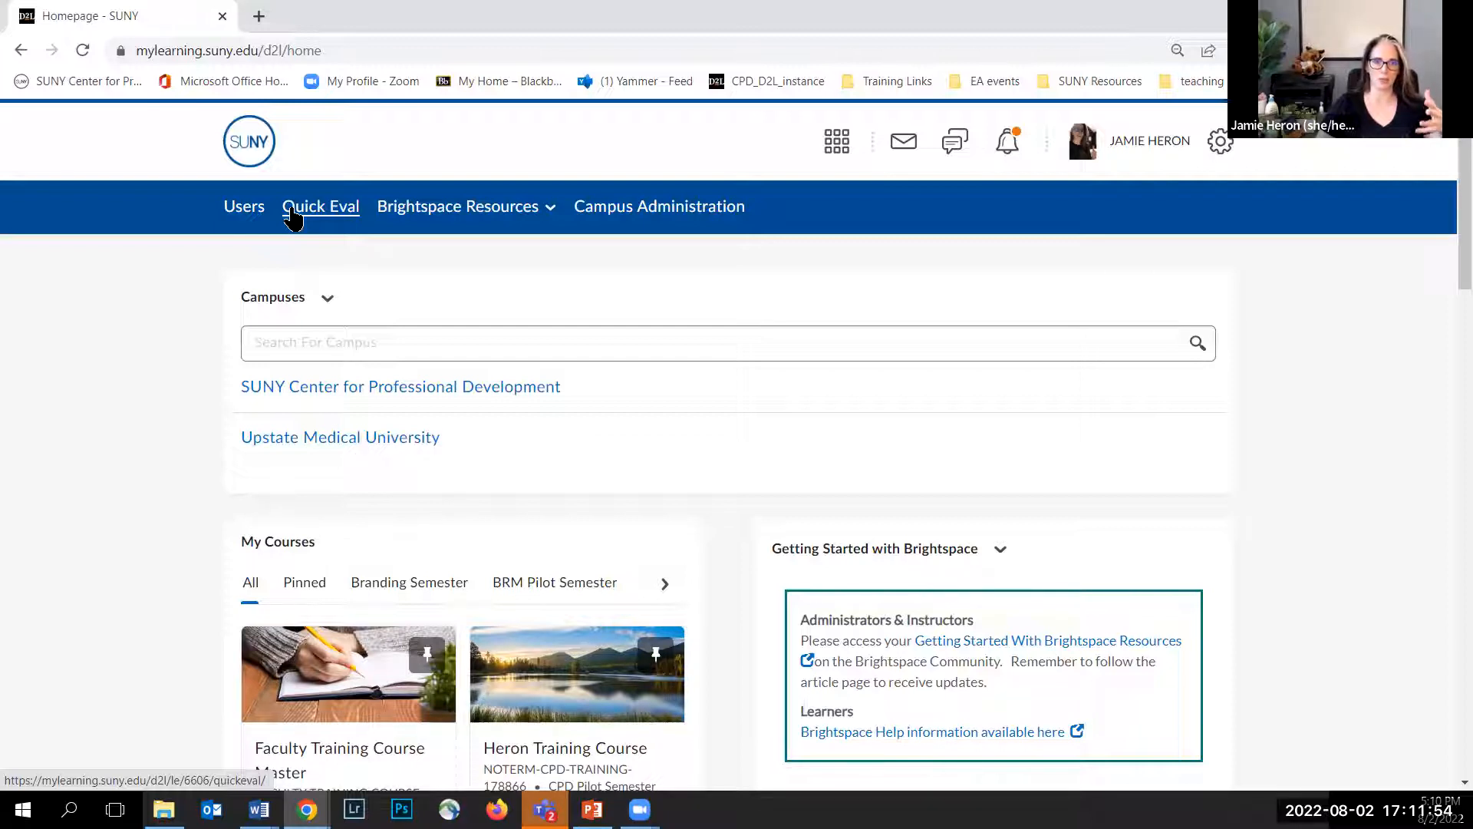
# Step: Open Quick Eval and look through its course filter options
pyautogui.click(324, 222)
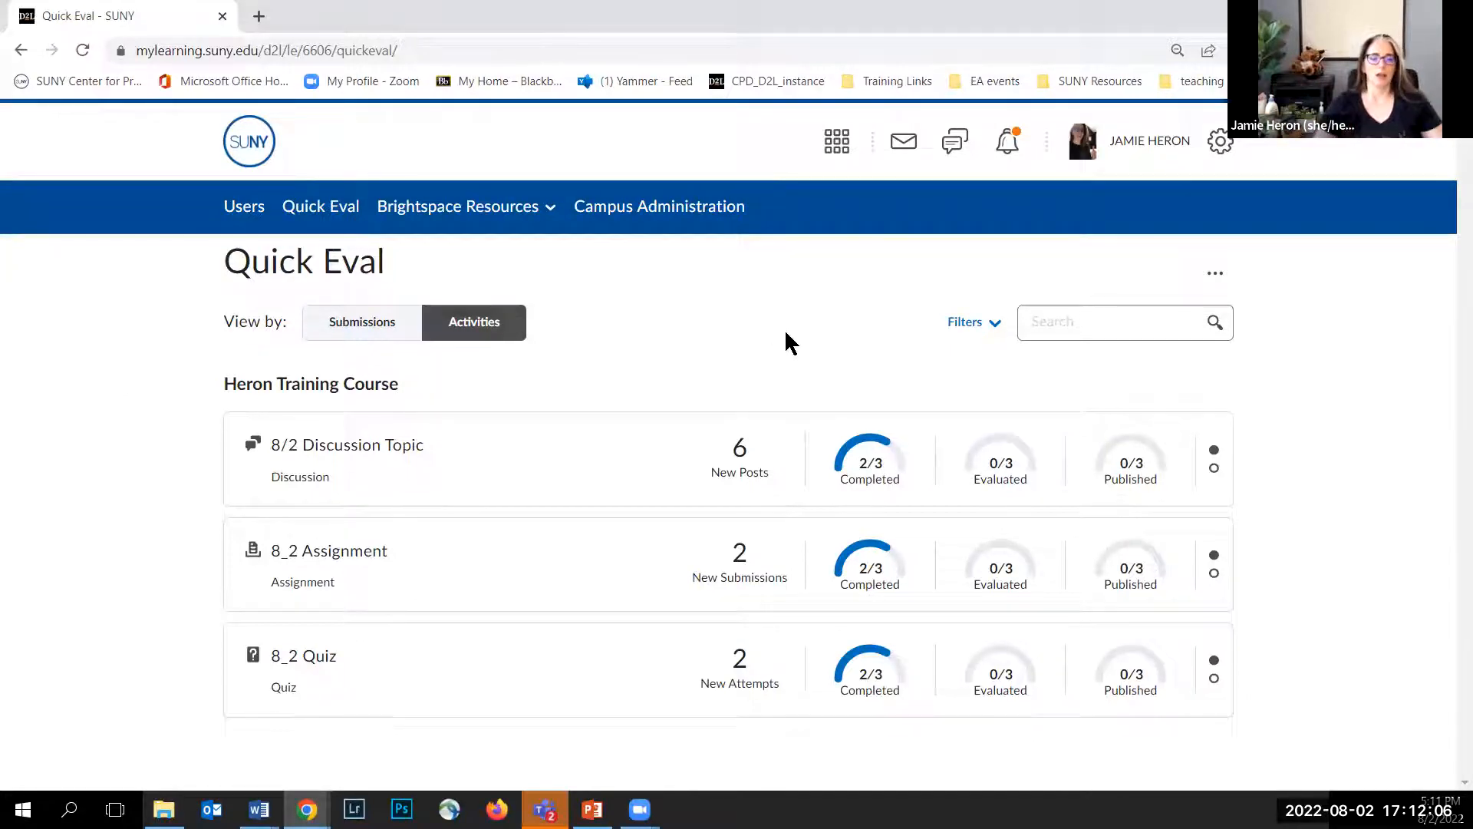
pyautogui.click(955, 331)
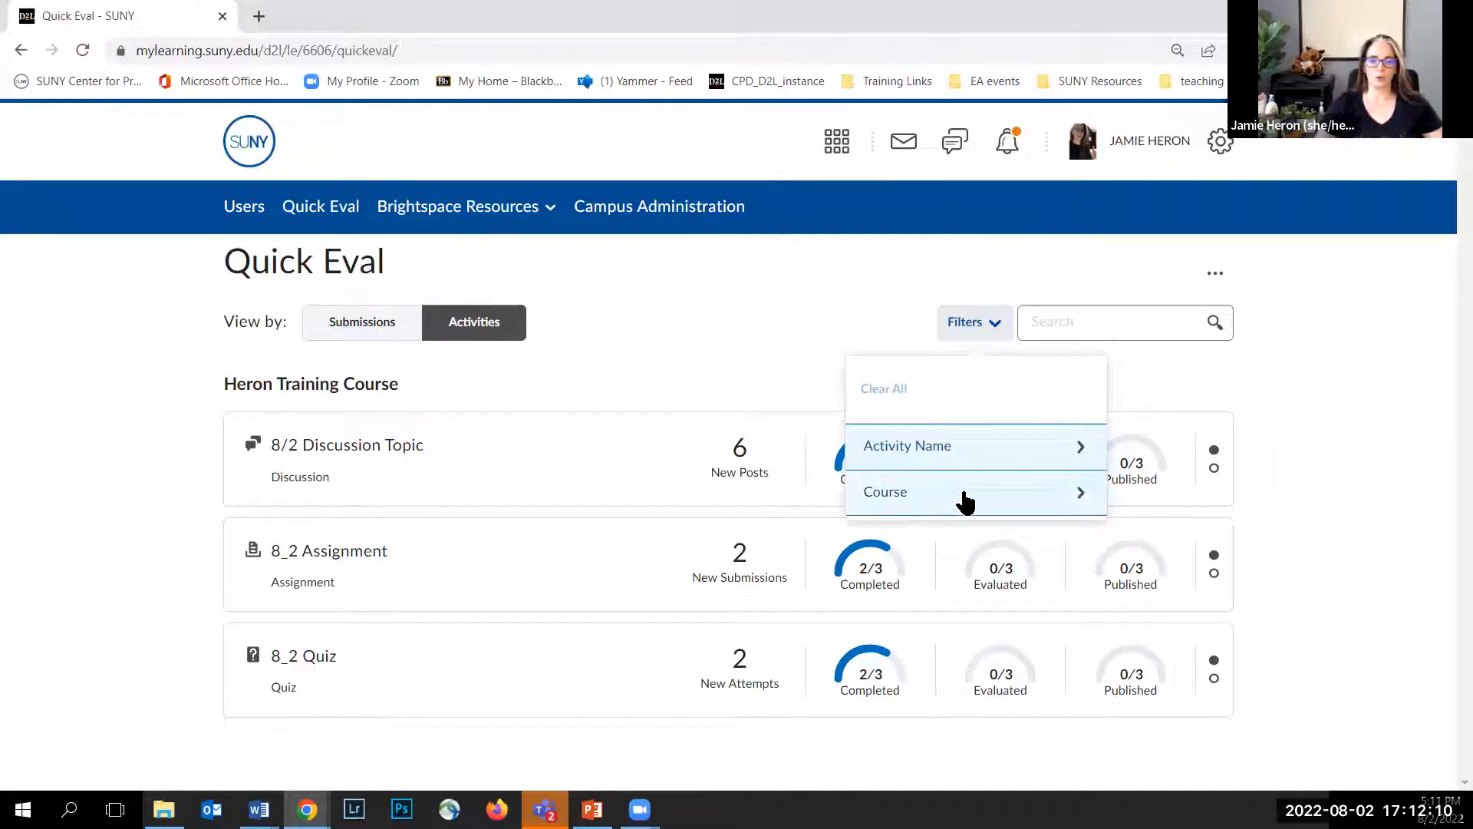
pyautogui.click(981, 493)
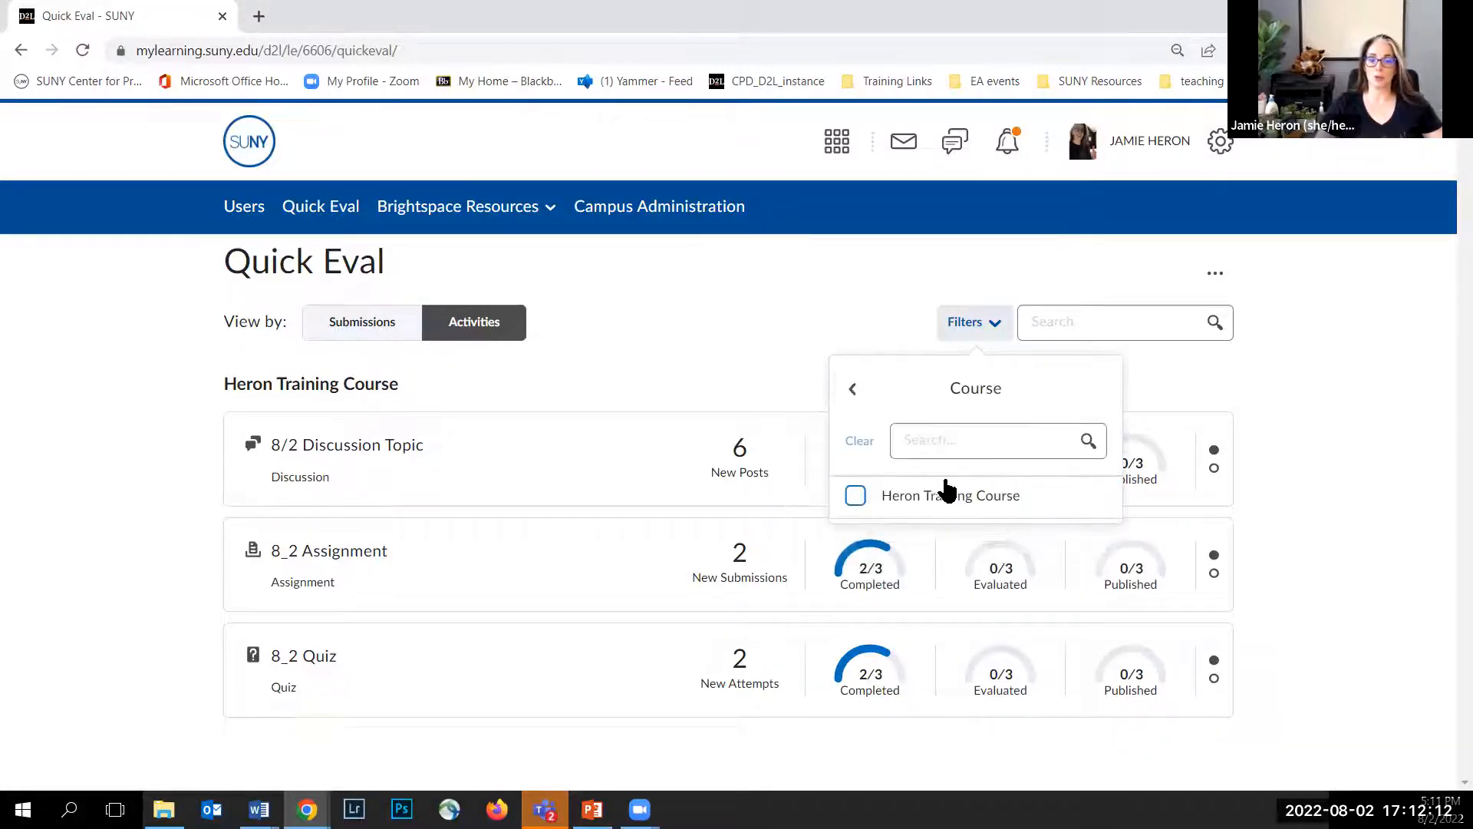
pyautogui.click(855, 391)
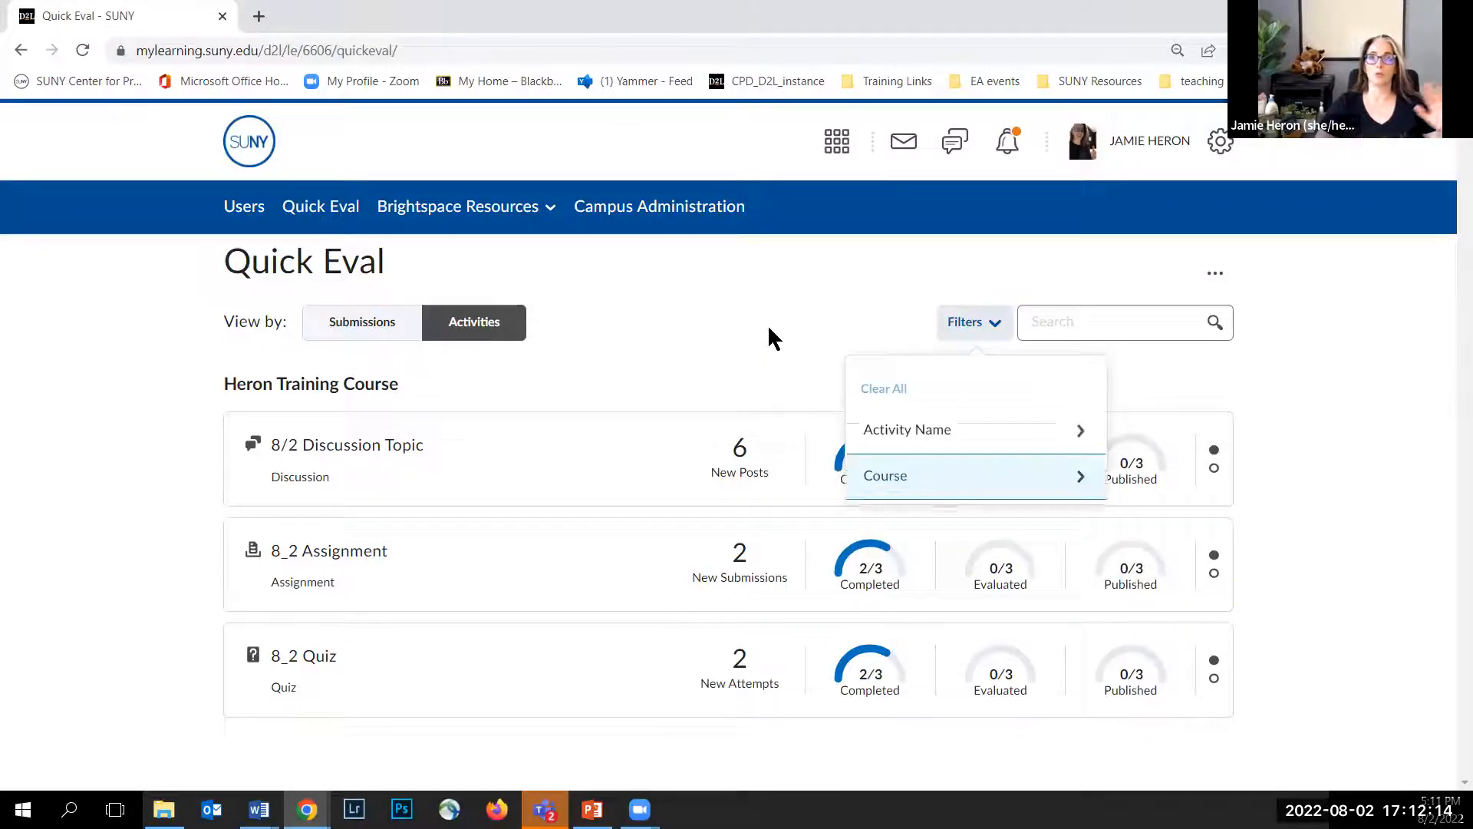
pyautogui.click(769, 326)
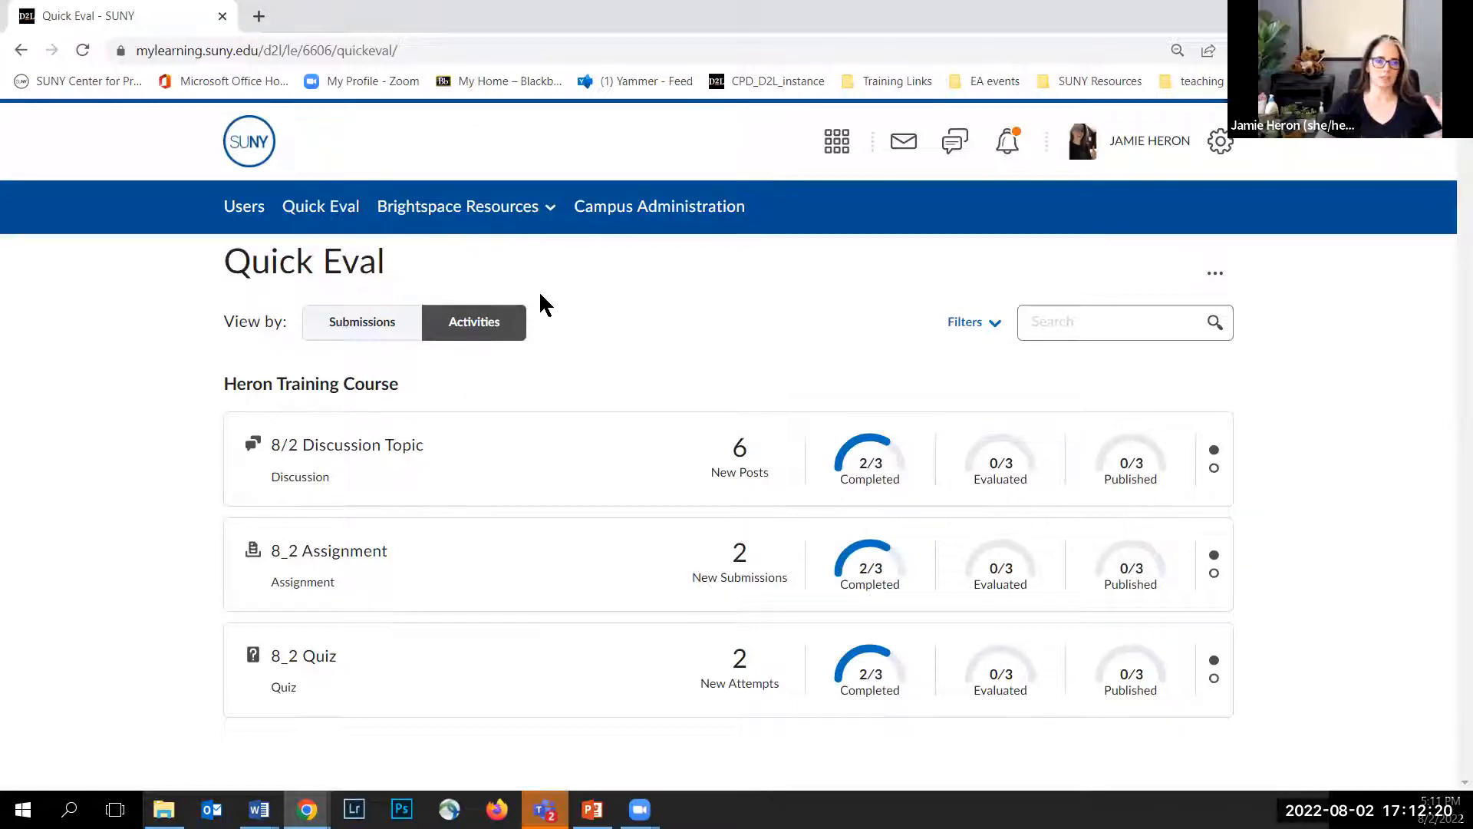
# Step: Browse Quick Eval by submissions sorted by activity name, then return to the Activities view and check its filter options
pyautogui.click(339, 335)
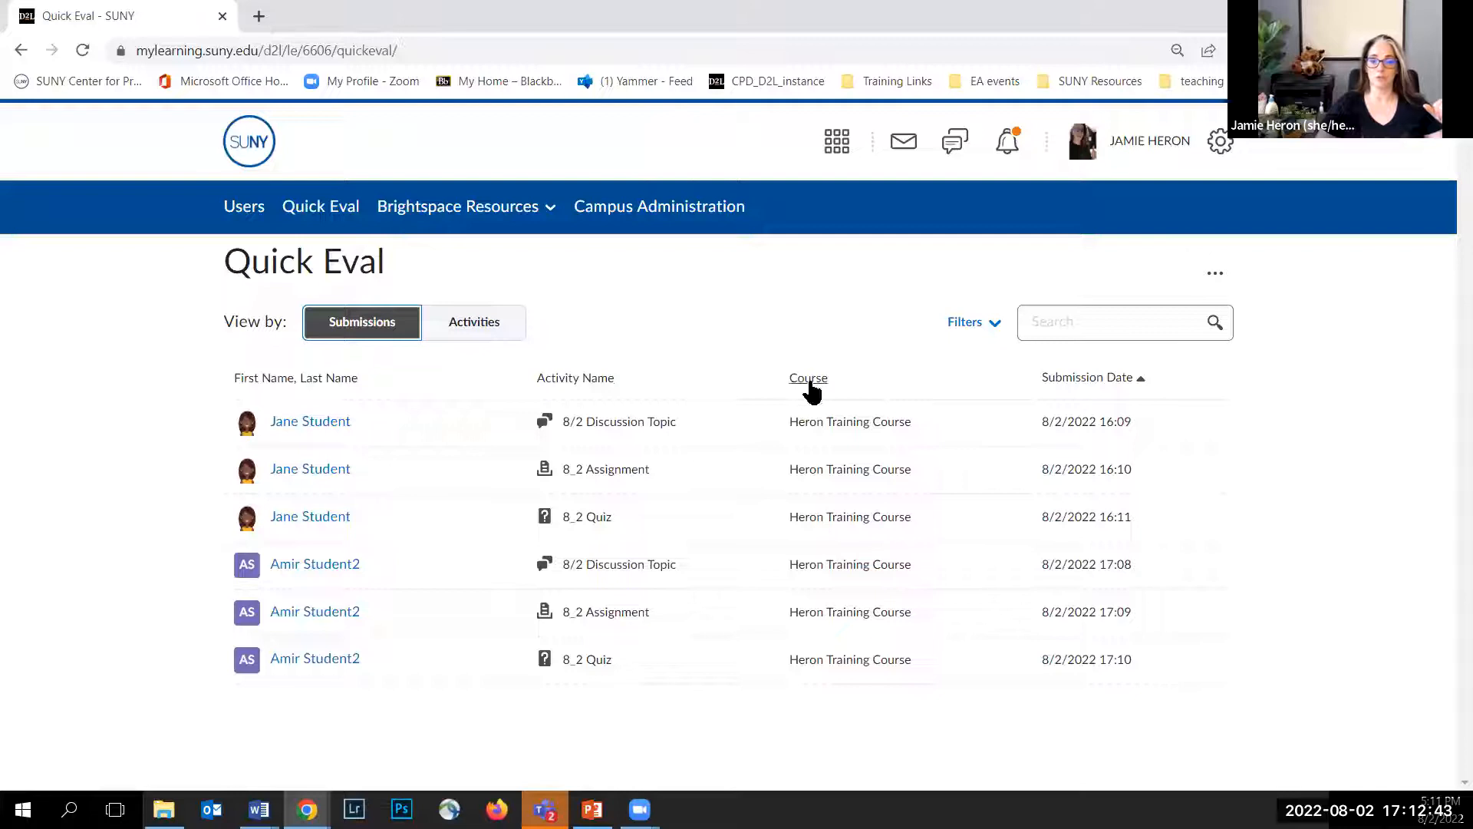
pyautogui.click(568, 380)
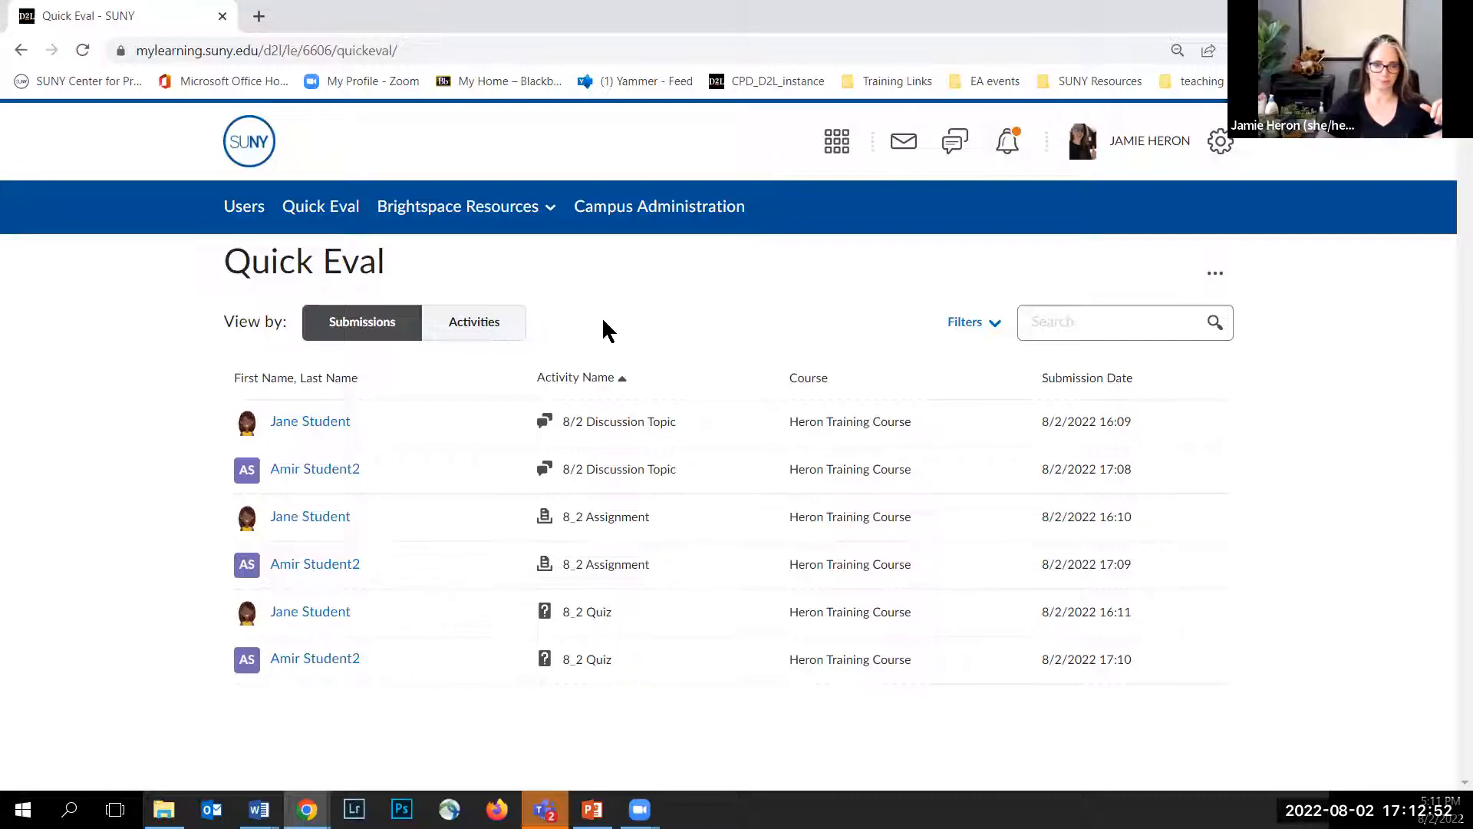
pyautogui.click(493, 336)
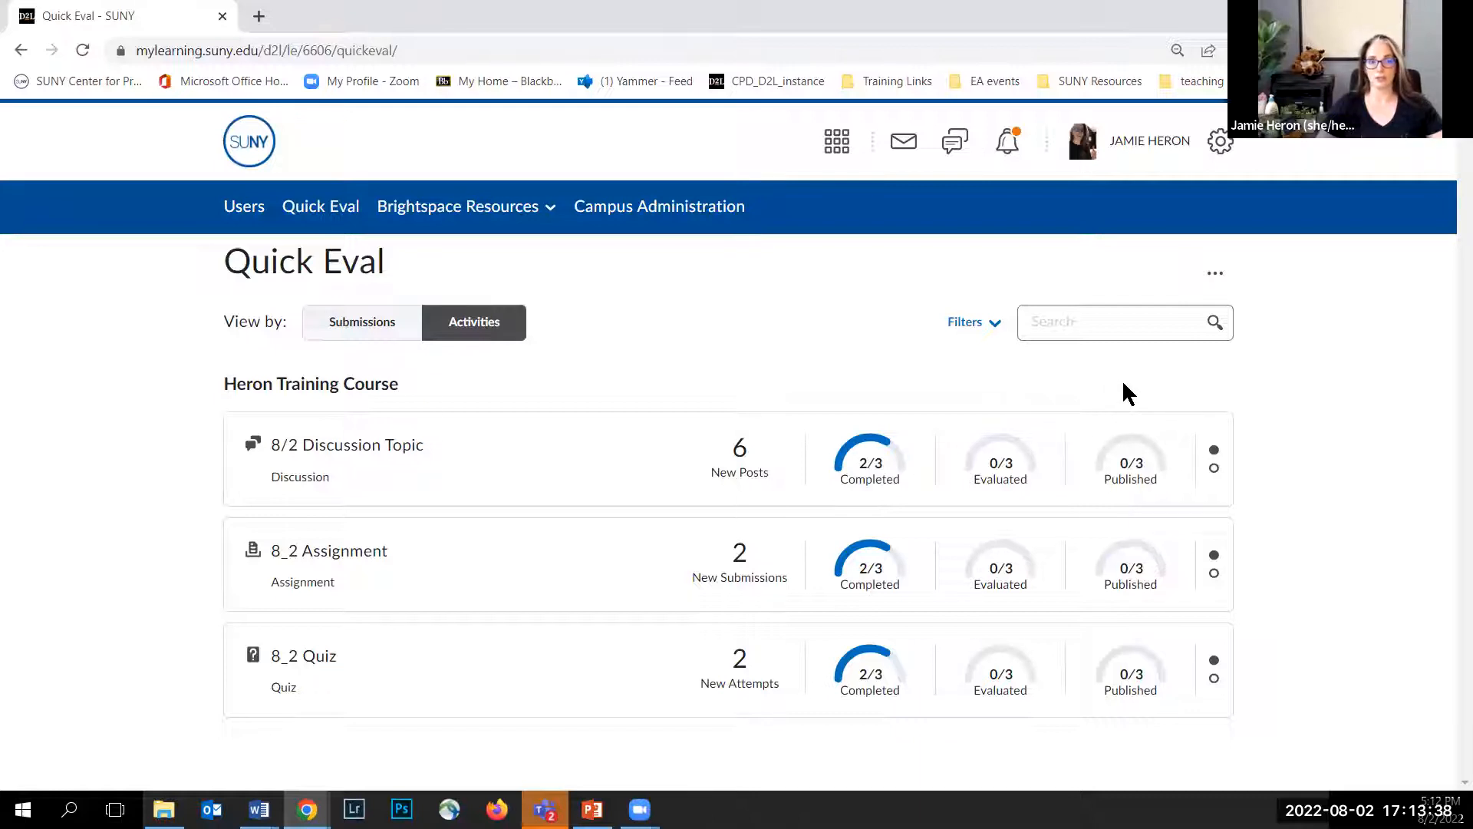
pyautogui.click(995, 338)
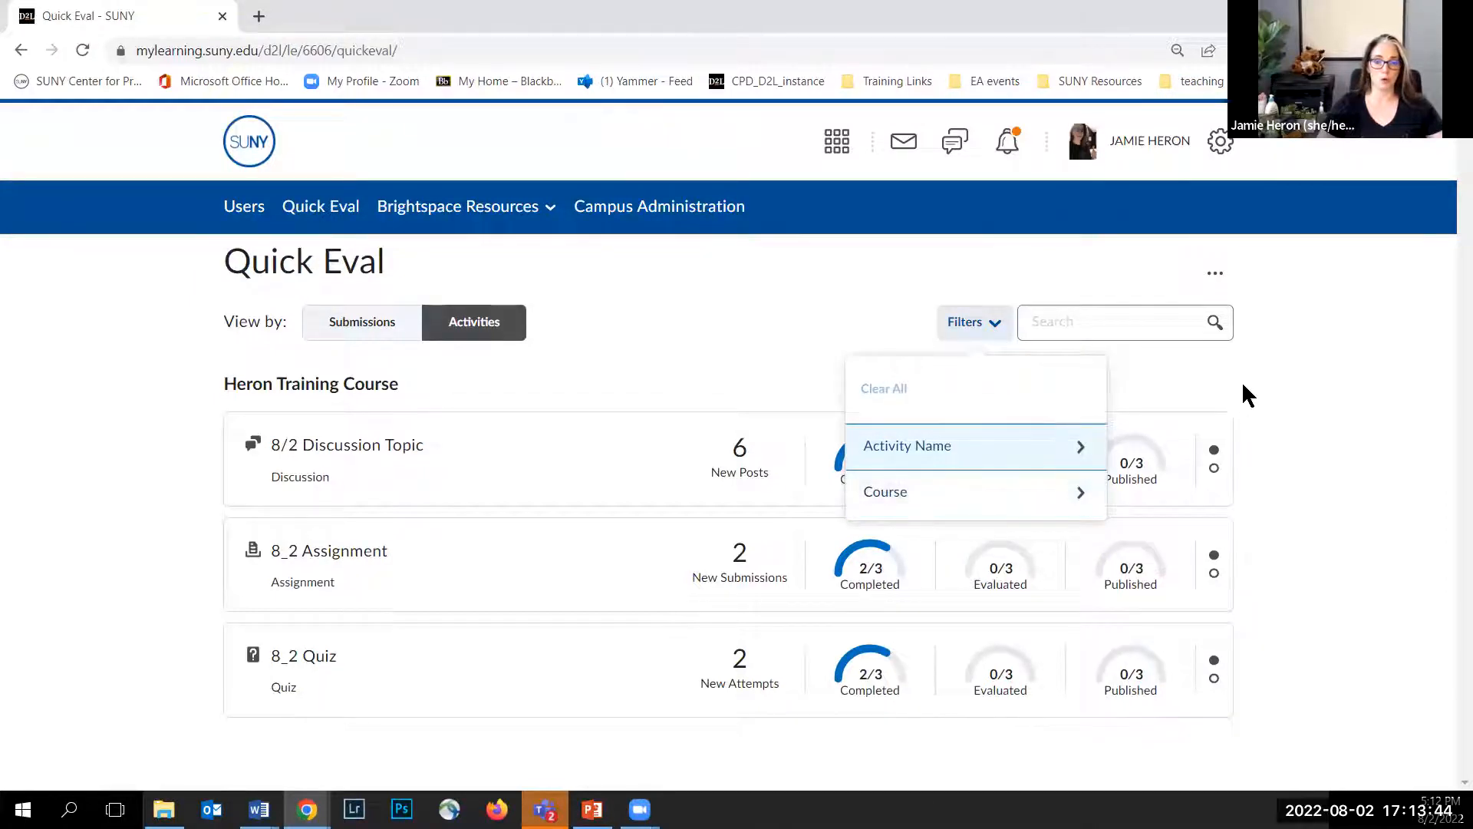
pyautogui.click(1295, 336)
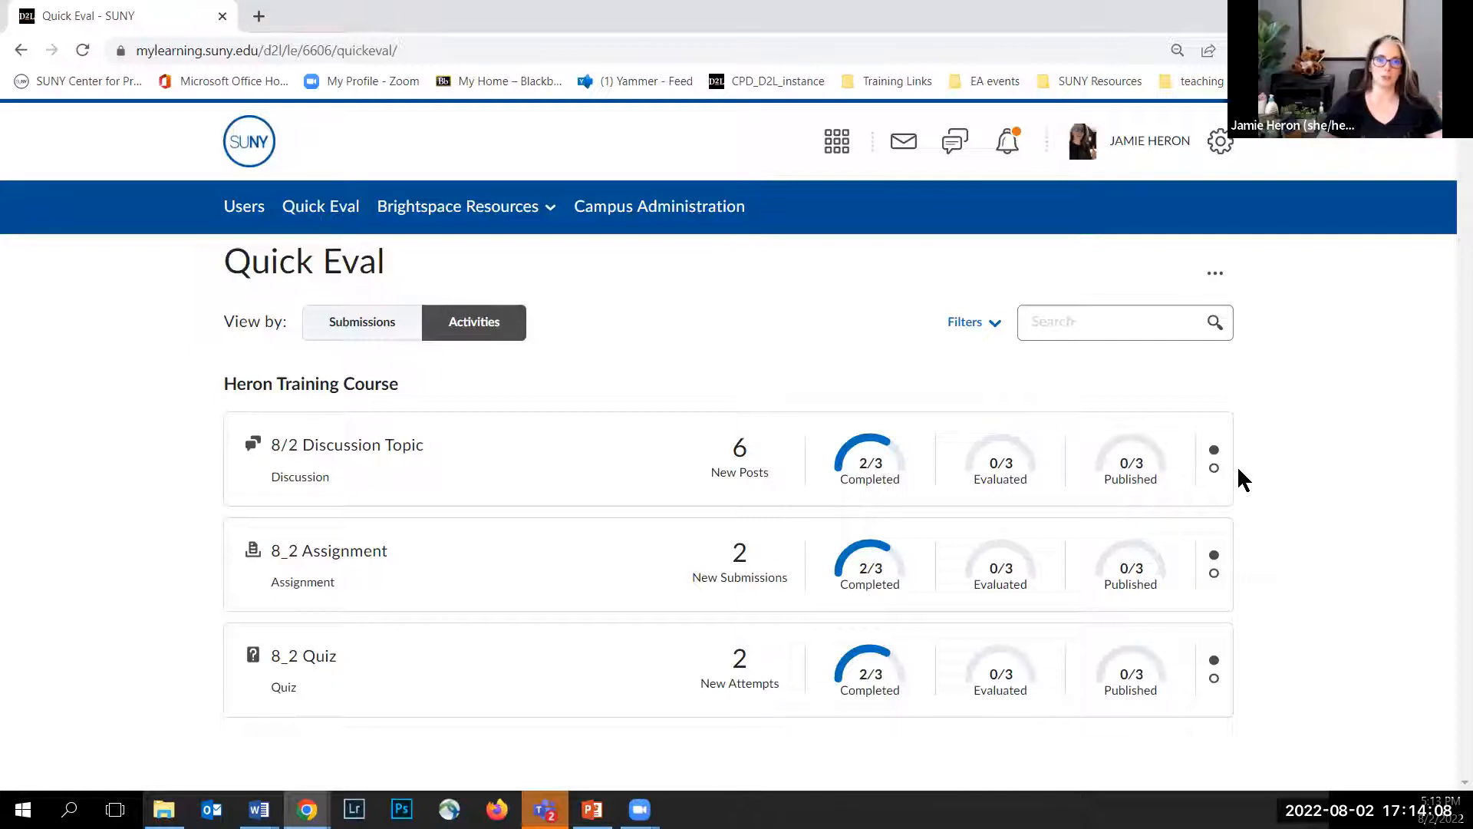
# Step: Open the Dismiss Activity options for the 8/2 Discussion Topic and cancel without dismissing it
pyautogui.moveTo(1192, 467)
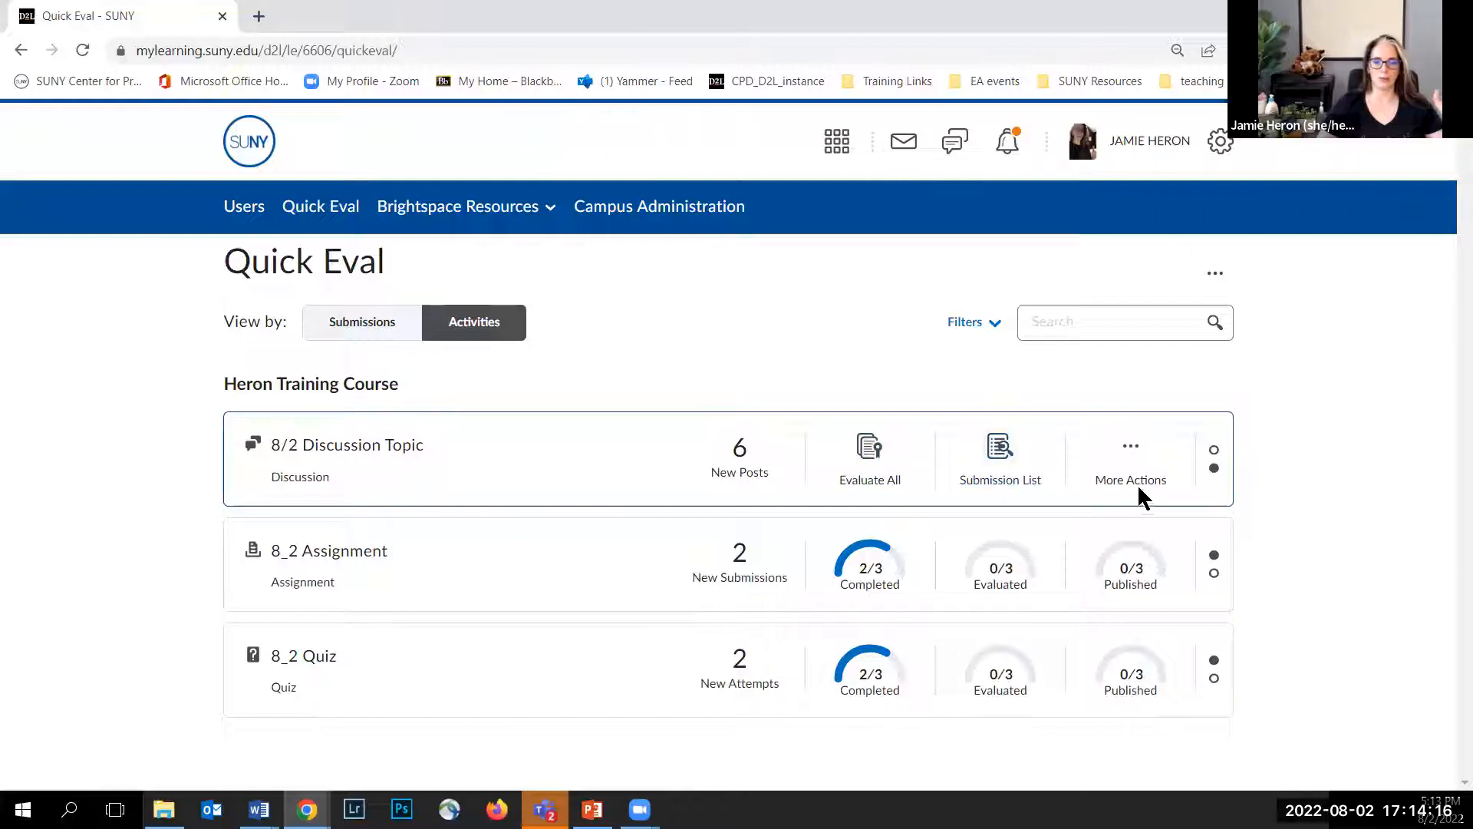
pyautogui.click(1136, 490)
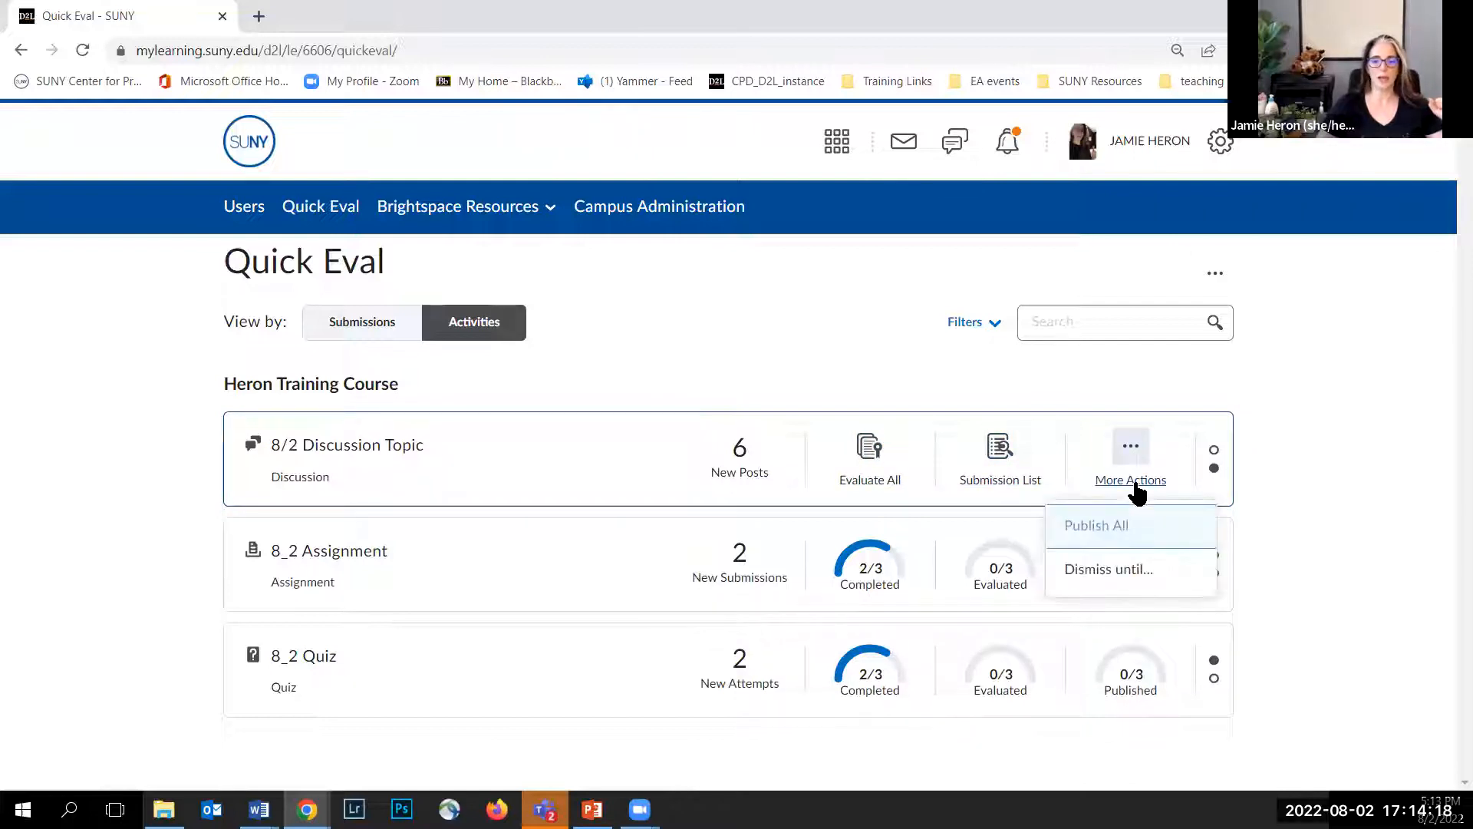
pyautogui.click(1114, 574)
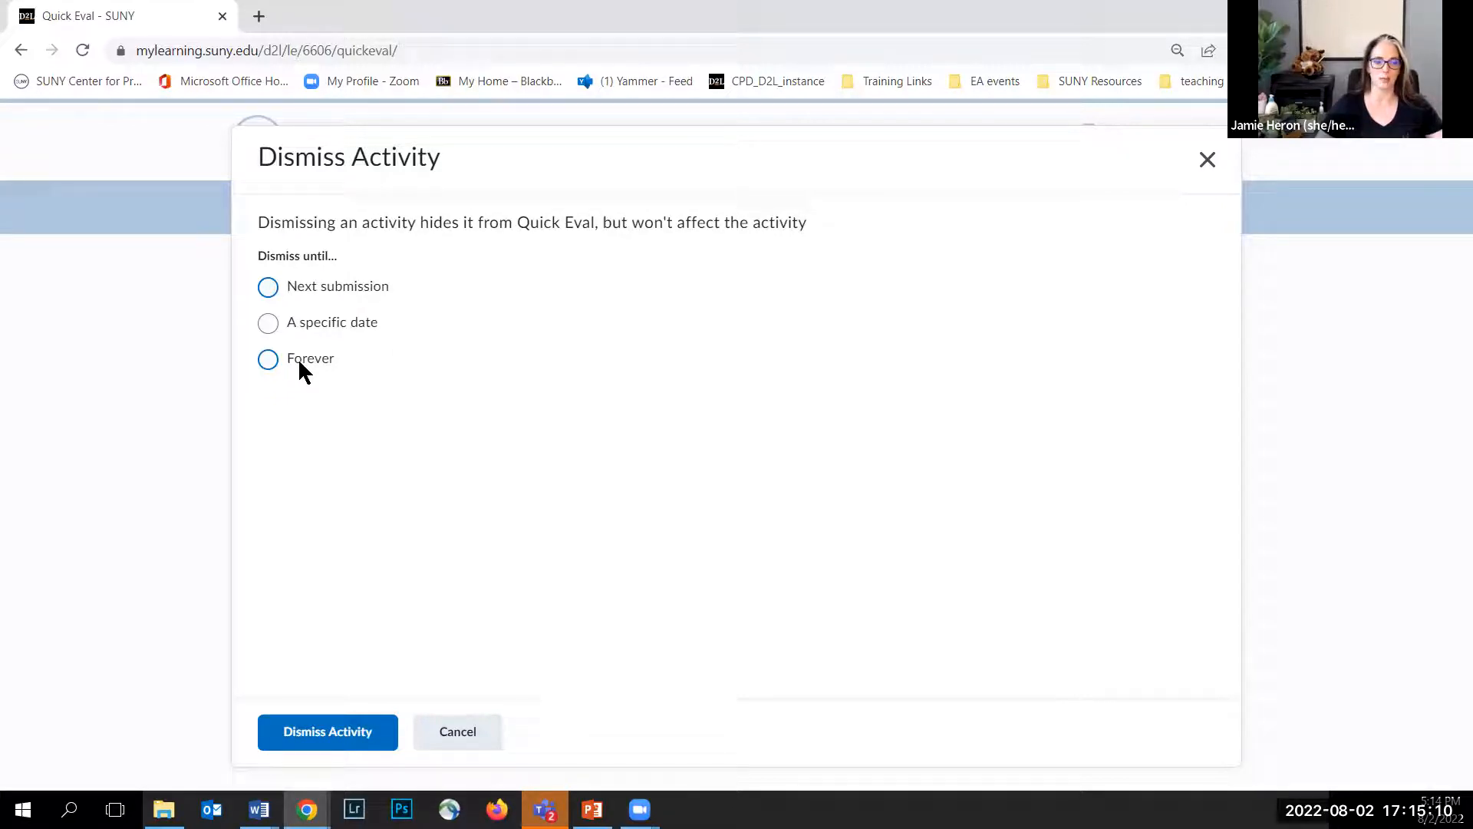
pyautogui.click(458, 733)
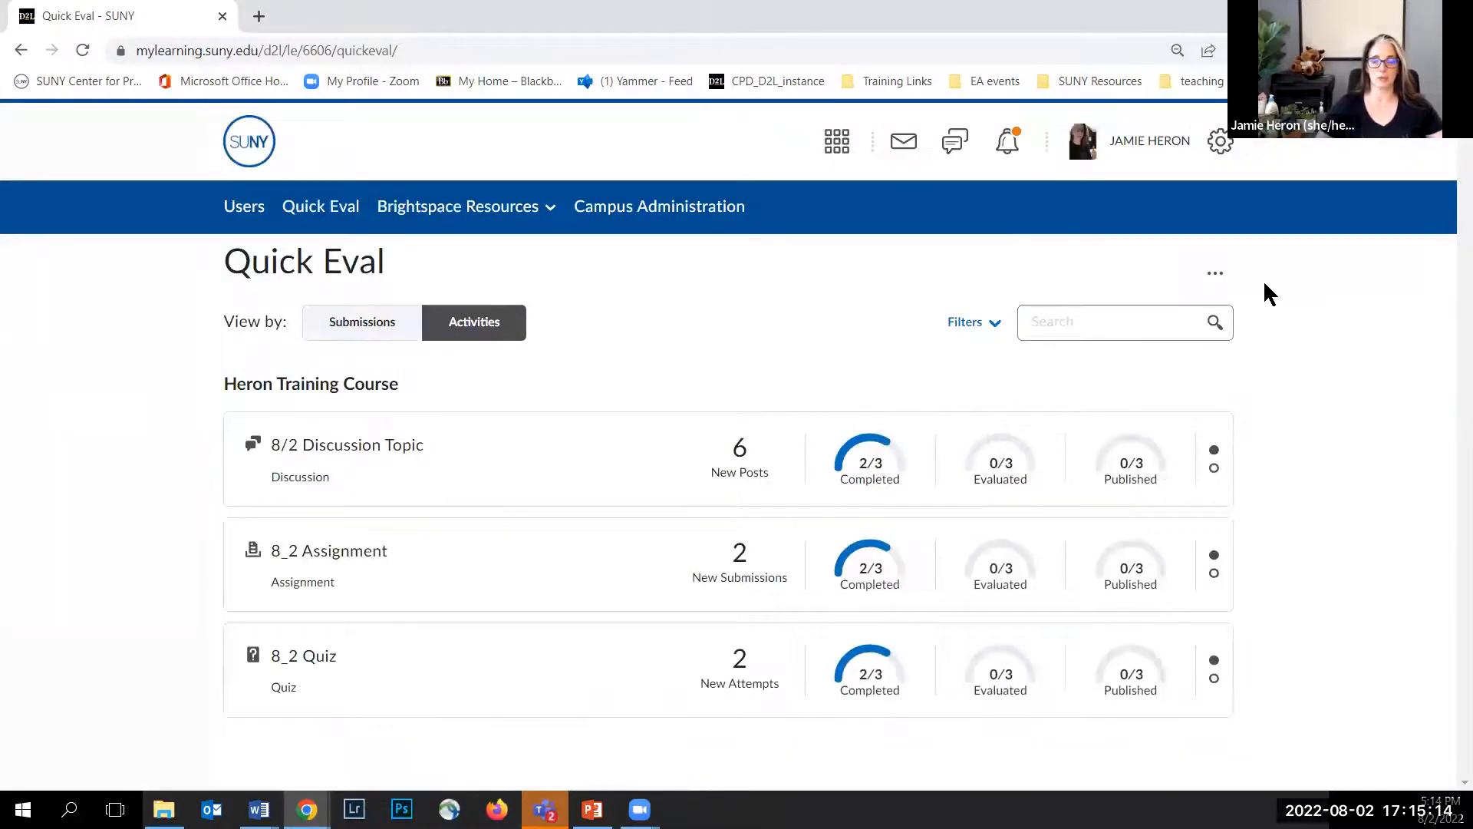
# Step: Open the dismissed activities list, select 7/1 SW Test, and cancel without restoring it
pyautogui.click(1221, 286)
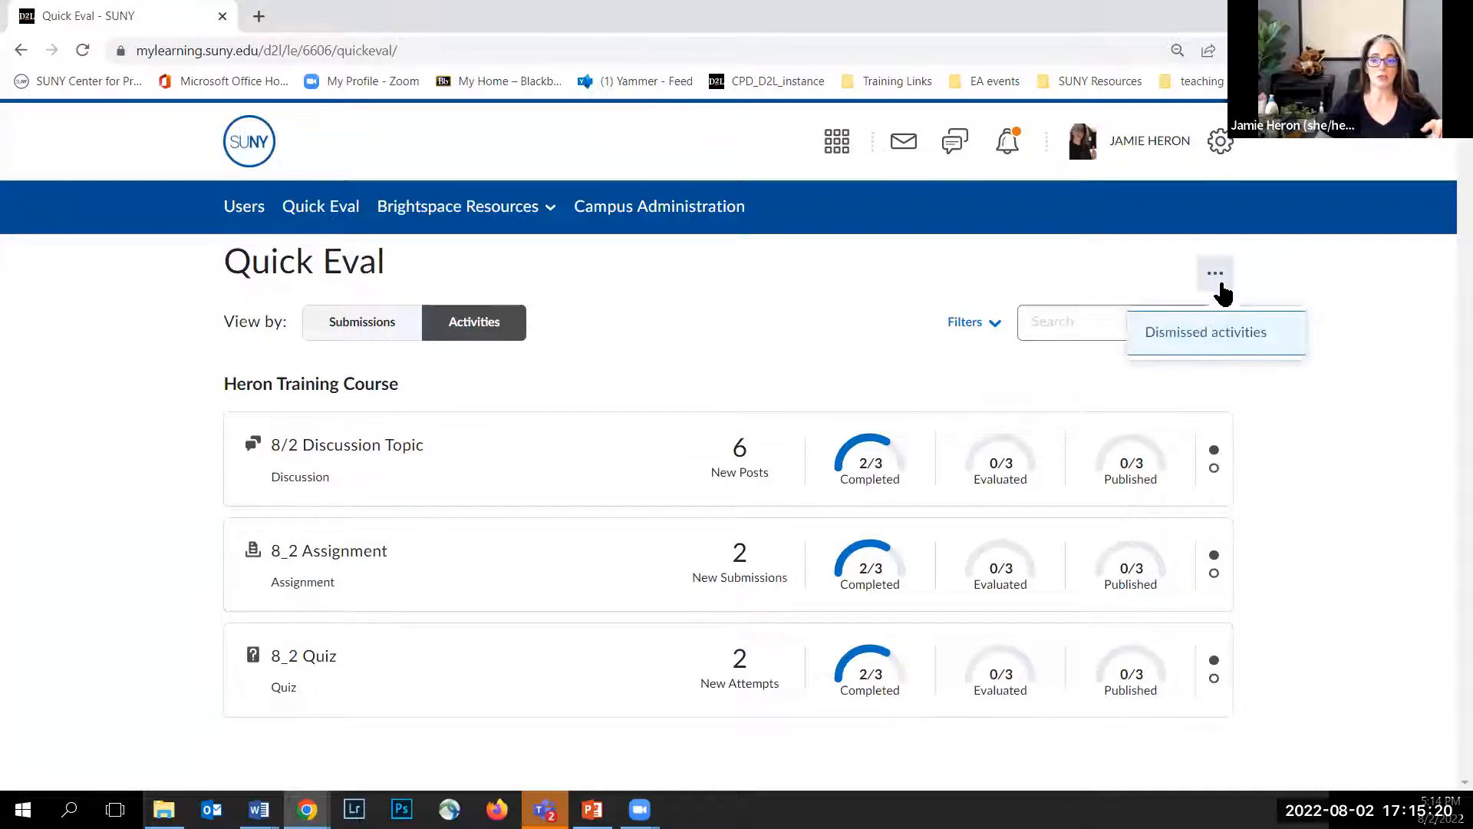
pyautogui.click(1211, 335)
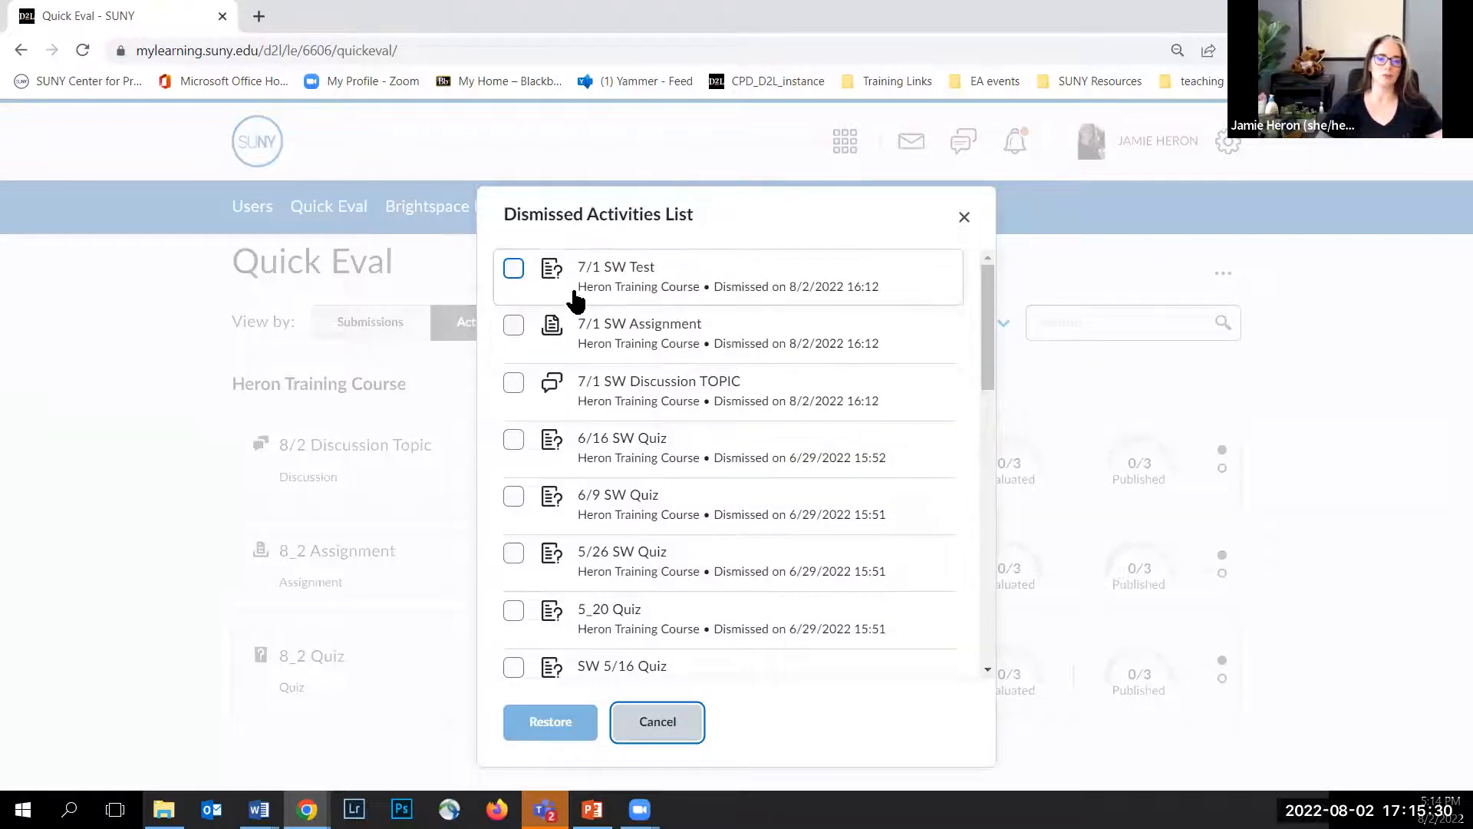
pyautogui.scroll(-6, 601, 335)
pyautogui.scroll(-4, 600, 335)
pyautogui.scroll(10, 596, 333)
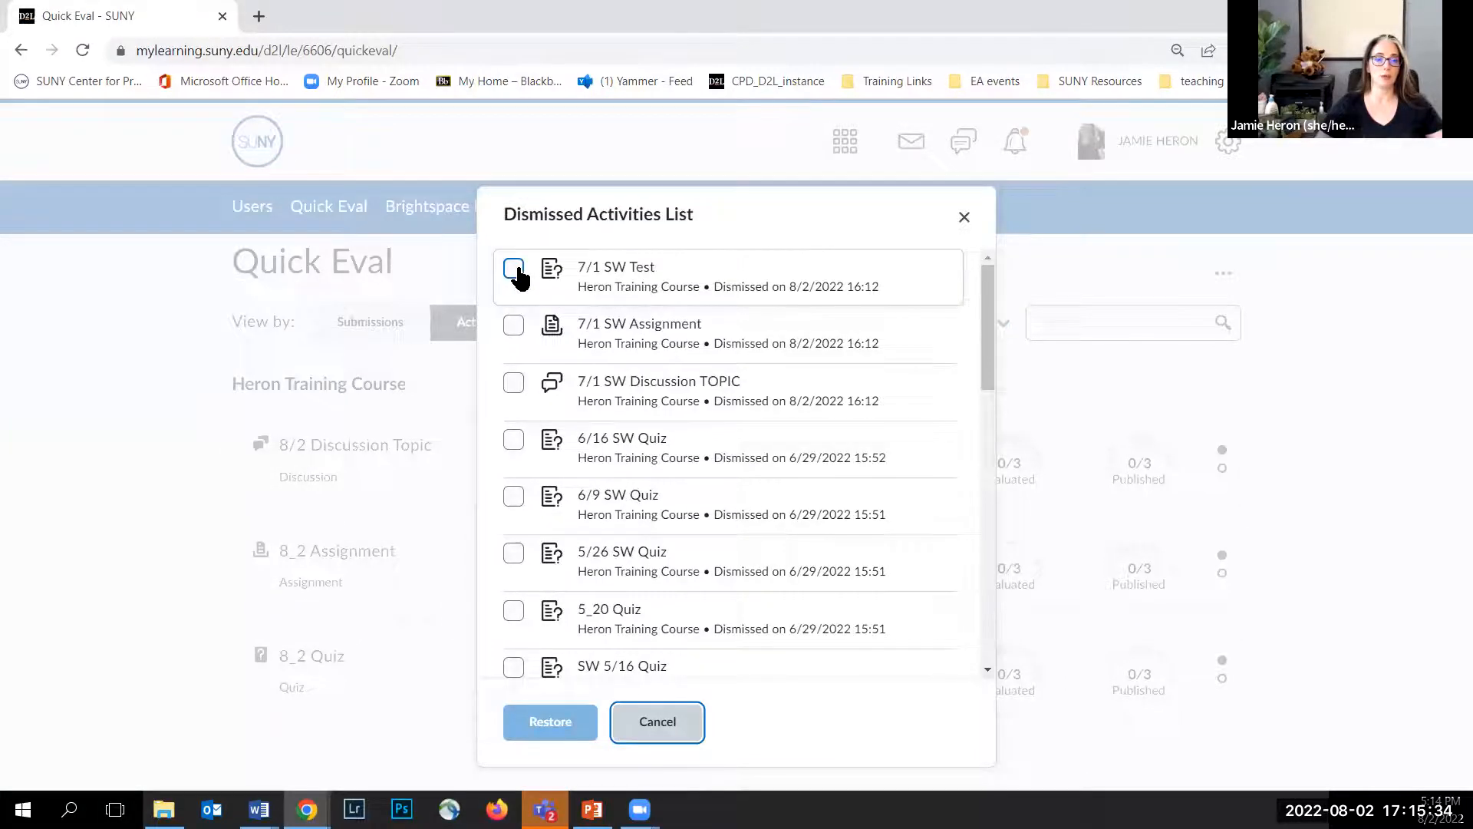
pyautogui.click(516, 273)
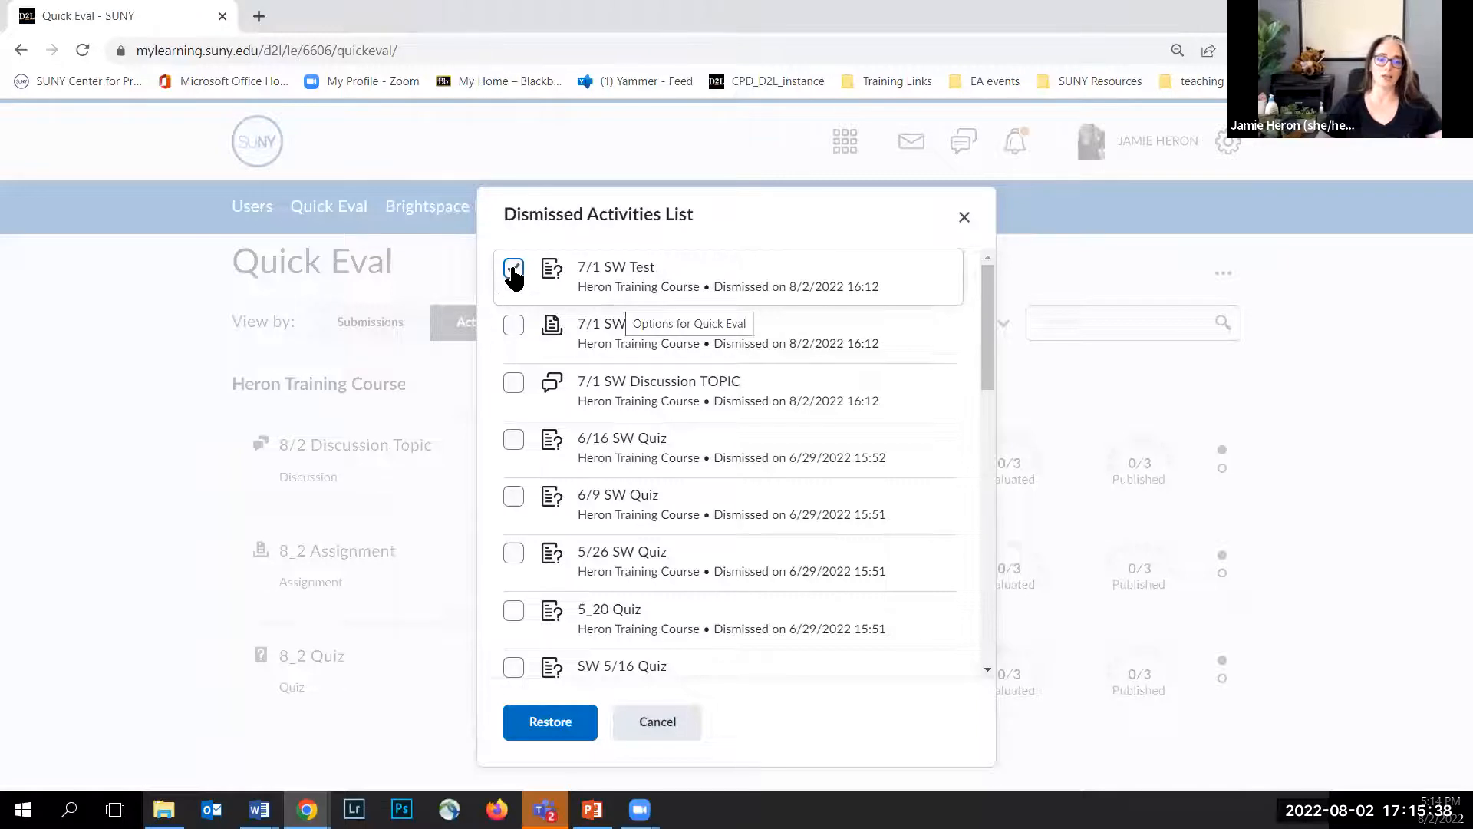
pyautogui.click(667, 733)
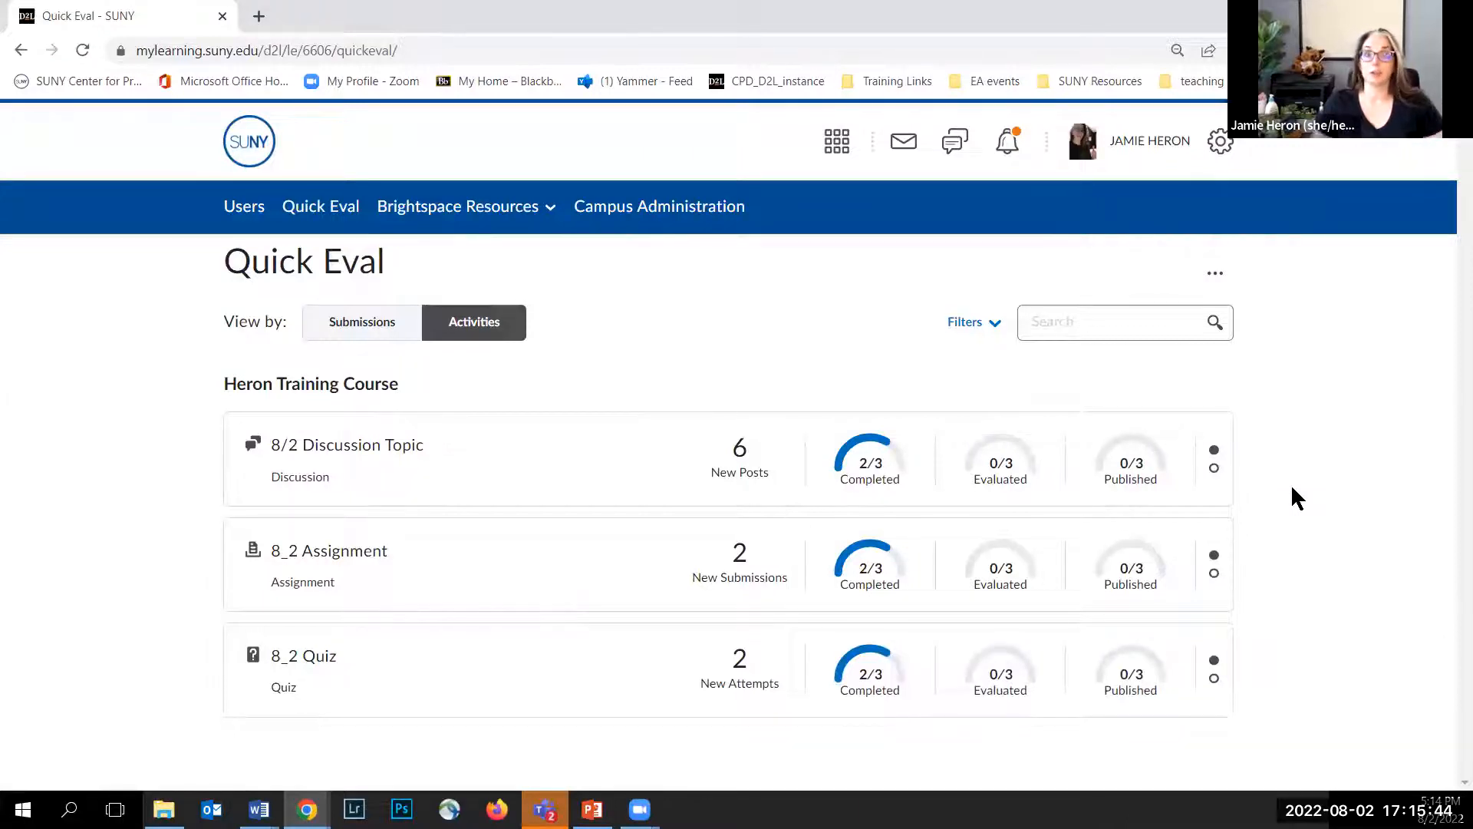
# Step: Evaluate all posts for the 8/2 Discussion Topic and step between students back to Jane Student
pyautogui.moveTo(1223, 478)
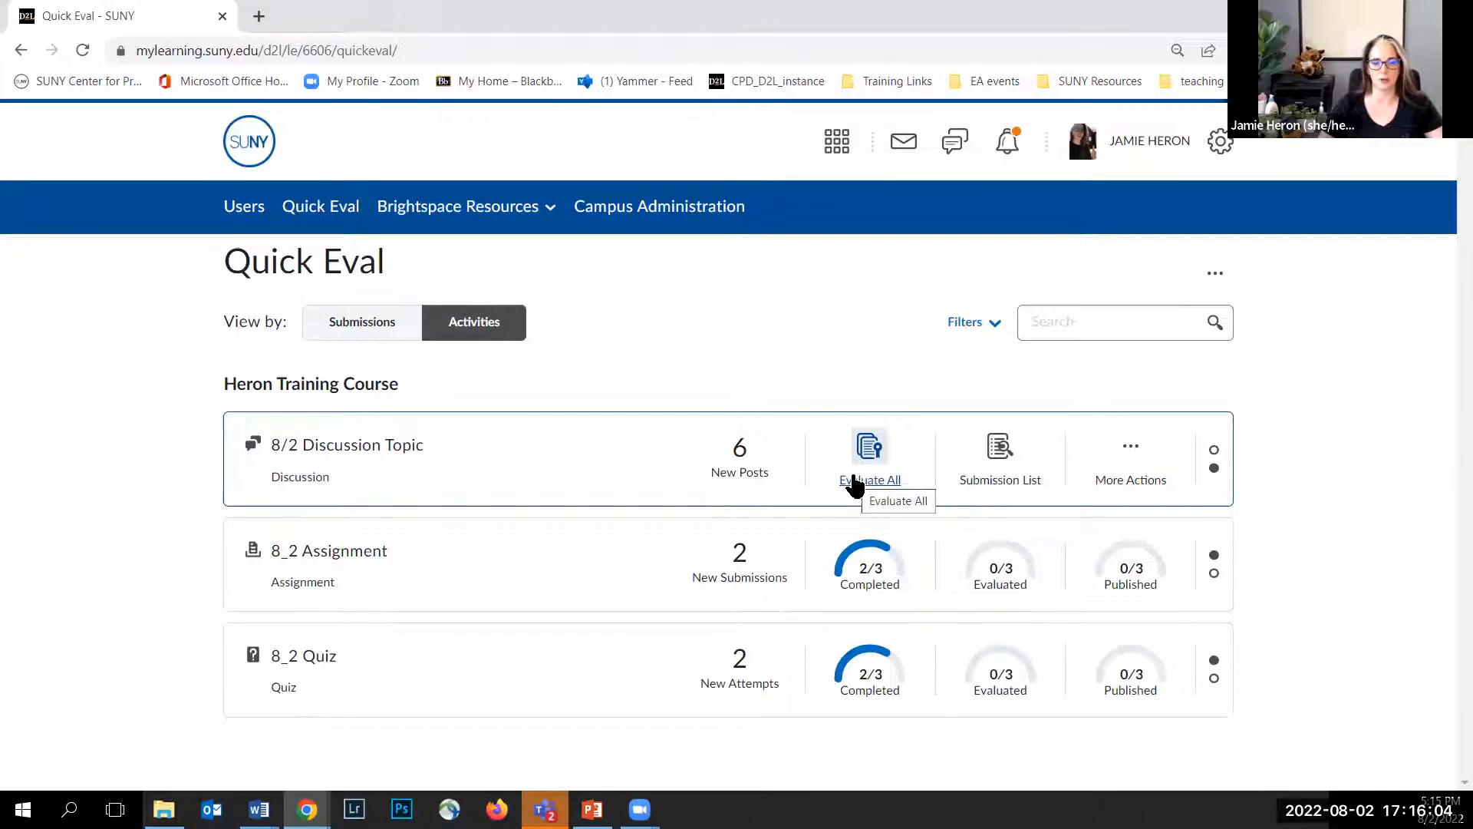
pyautogui.click(854, 482)
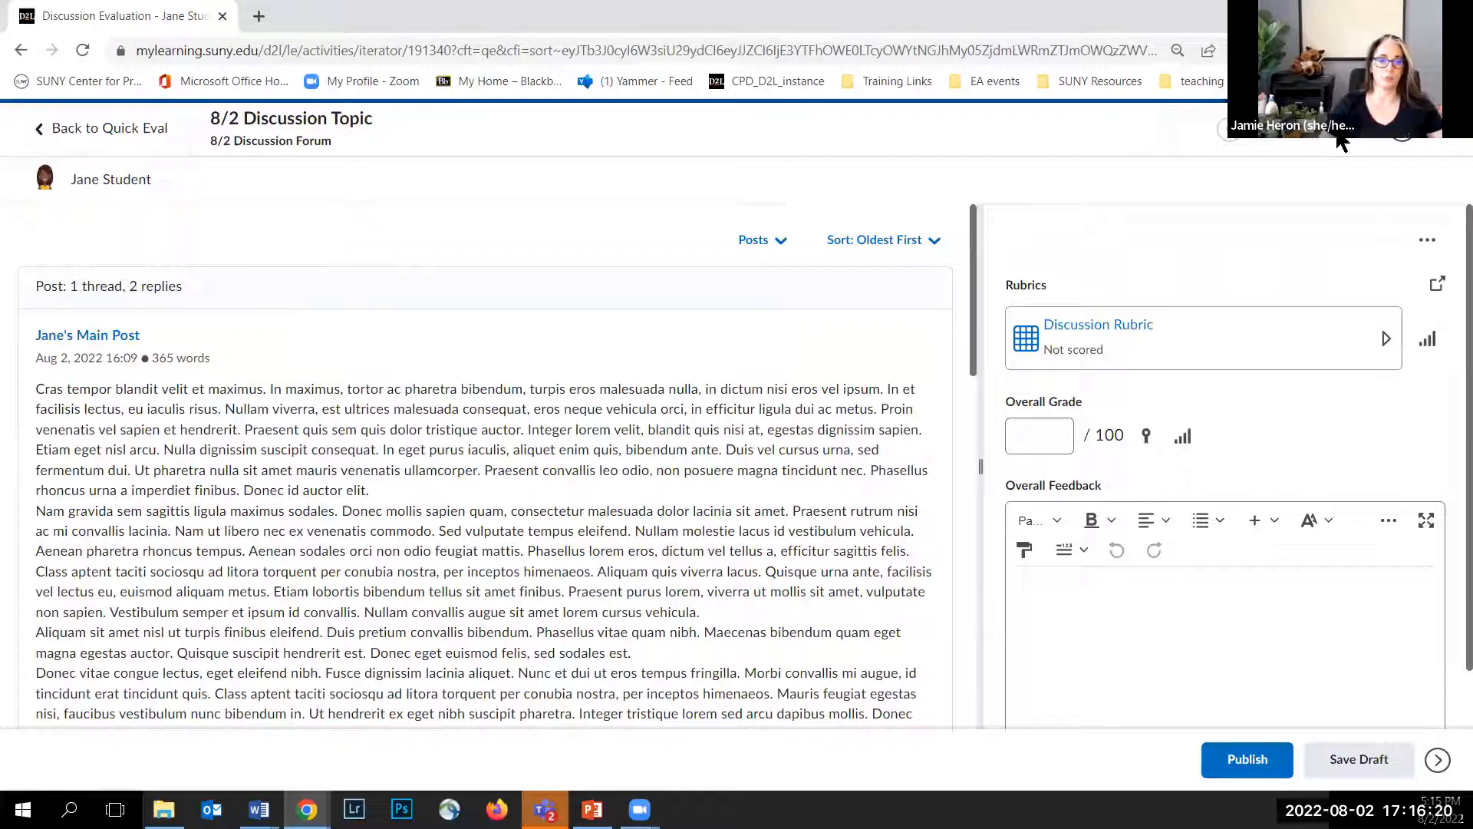
pyautogui.click(1405, 139)
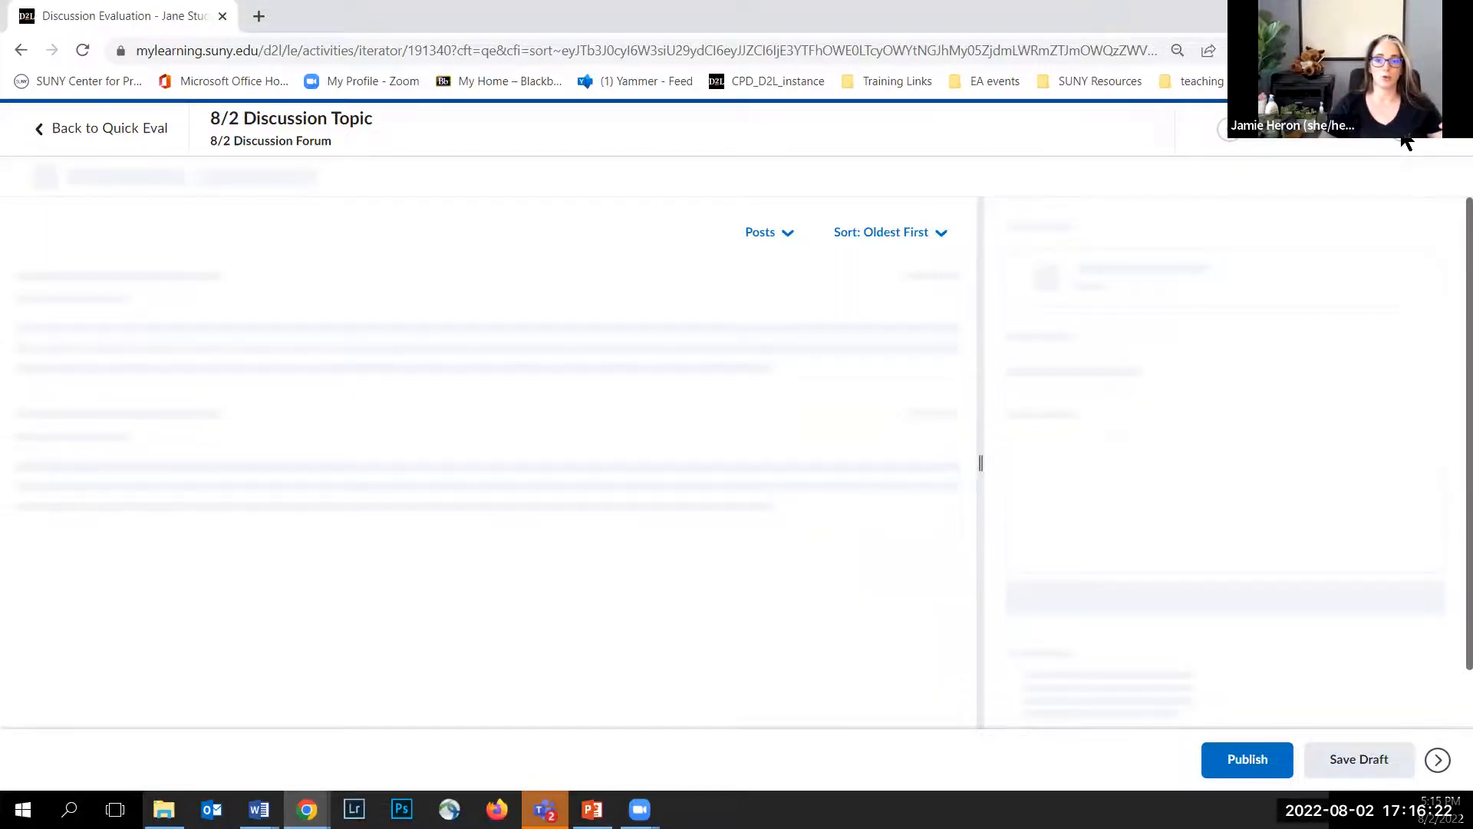
pyautogui.click(1402, 136)
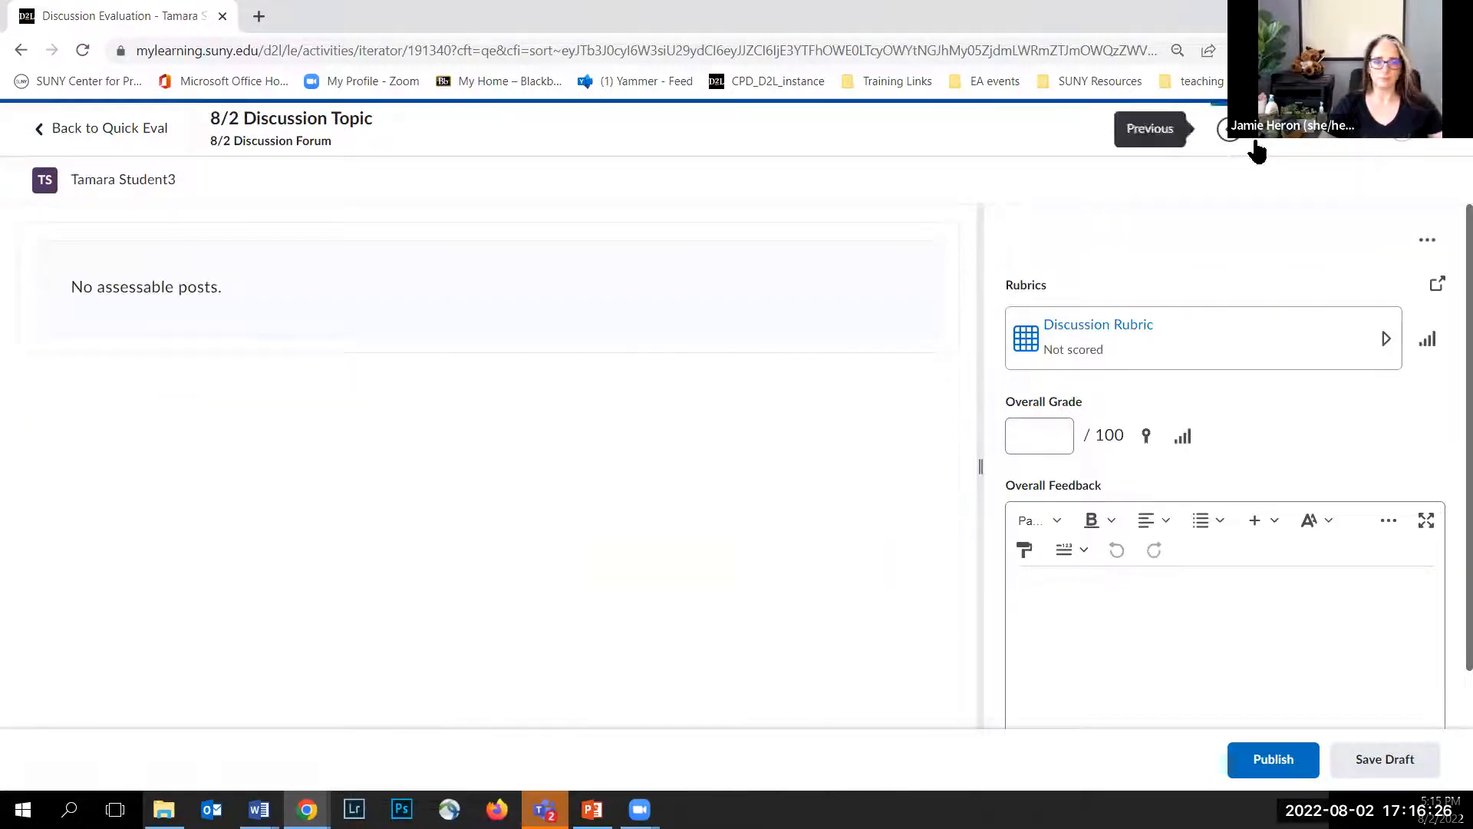
pyautogui.click(1229, 138)
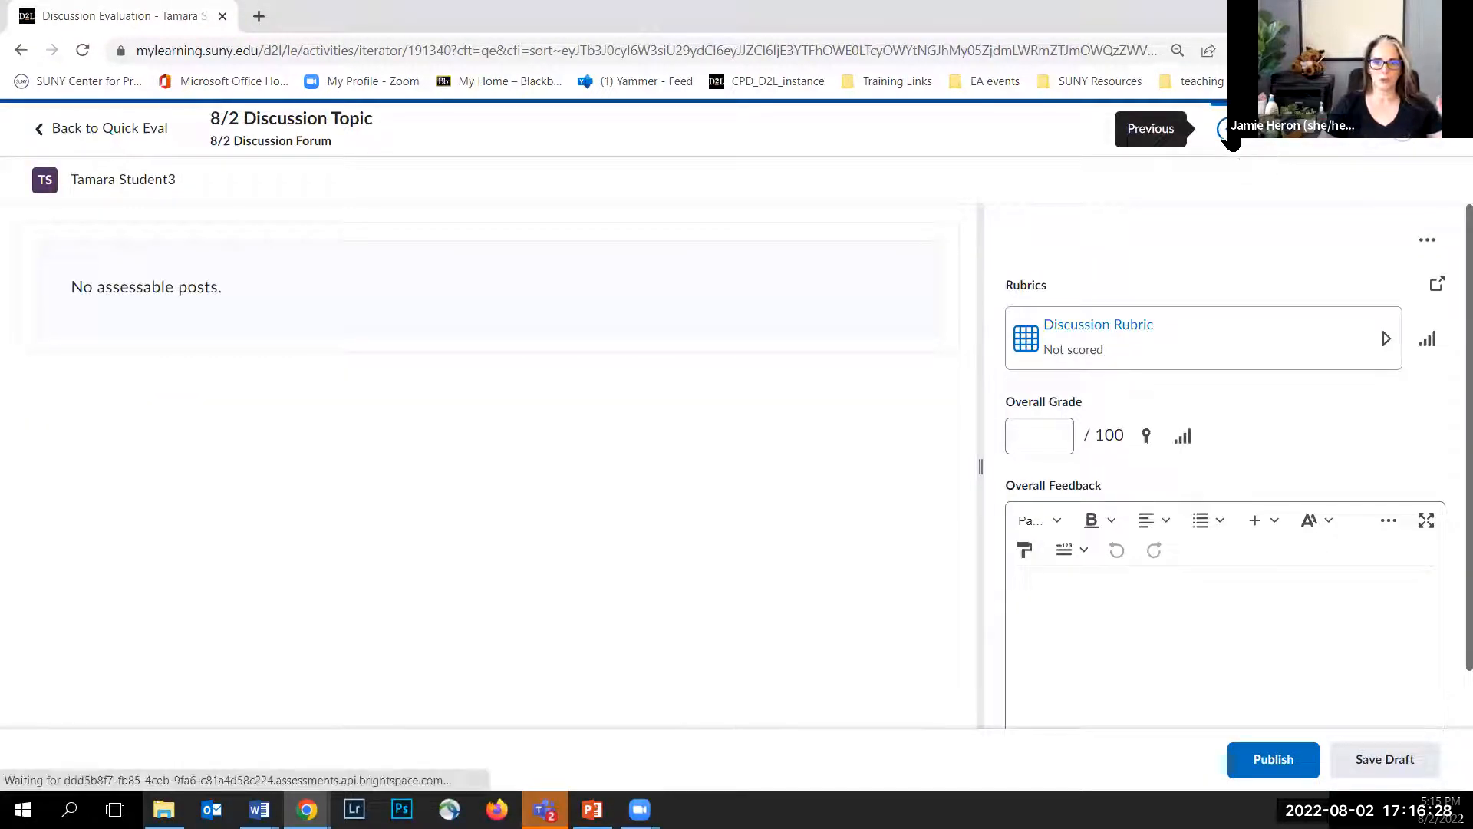
pyautogui.click(1229, 138)
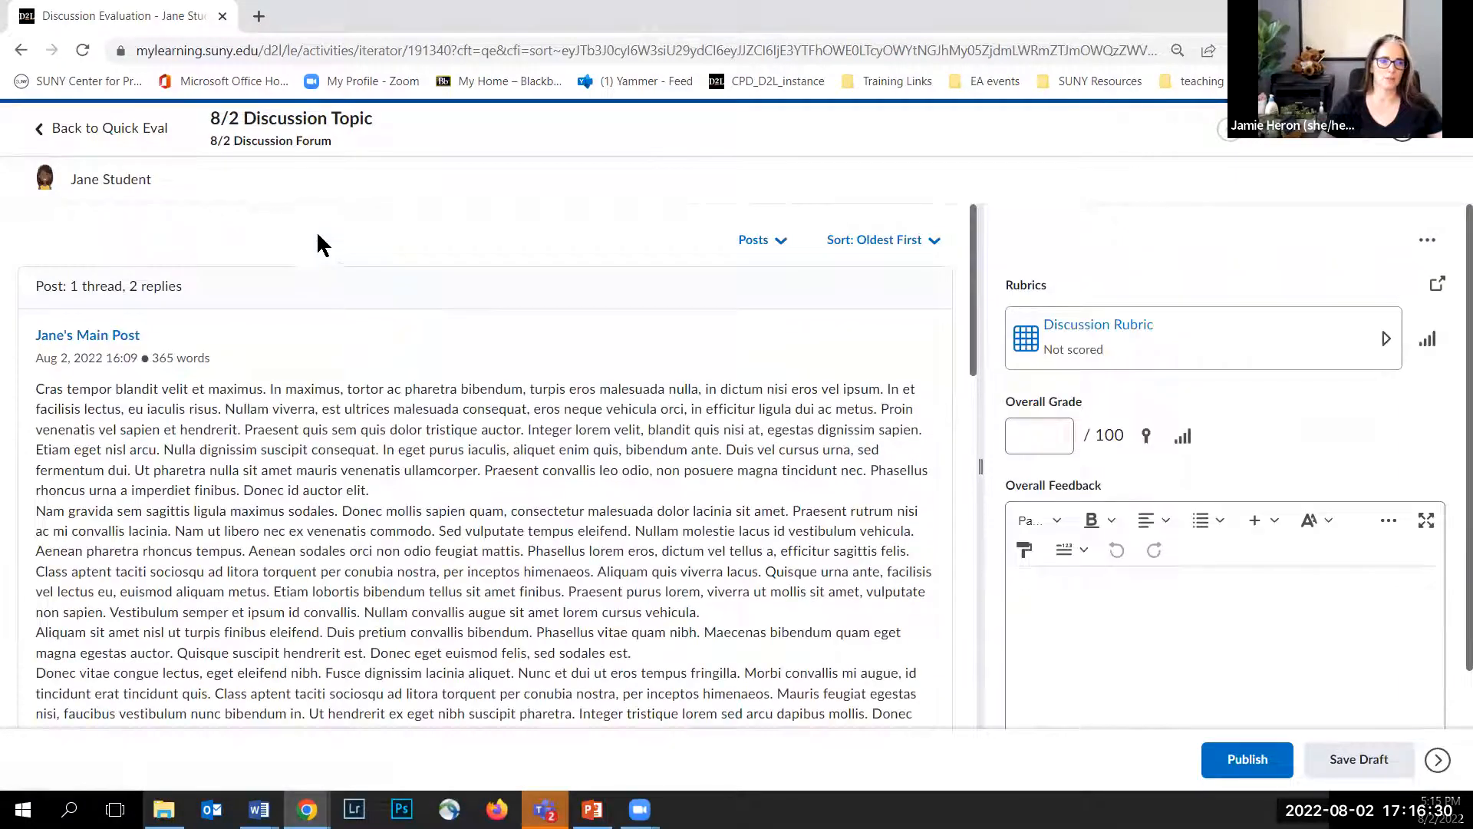
# Step: Review Jane Student's discussion posts and check the post type filter and sort order options
pyautogui.moveTo(45, 184)
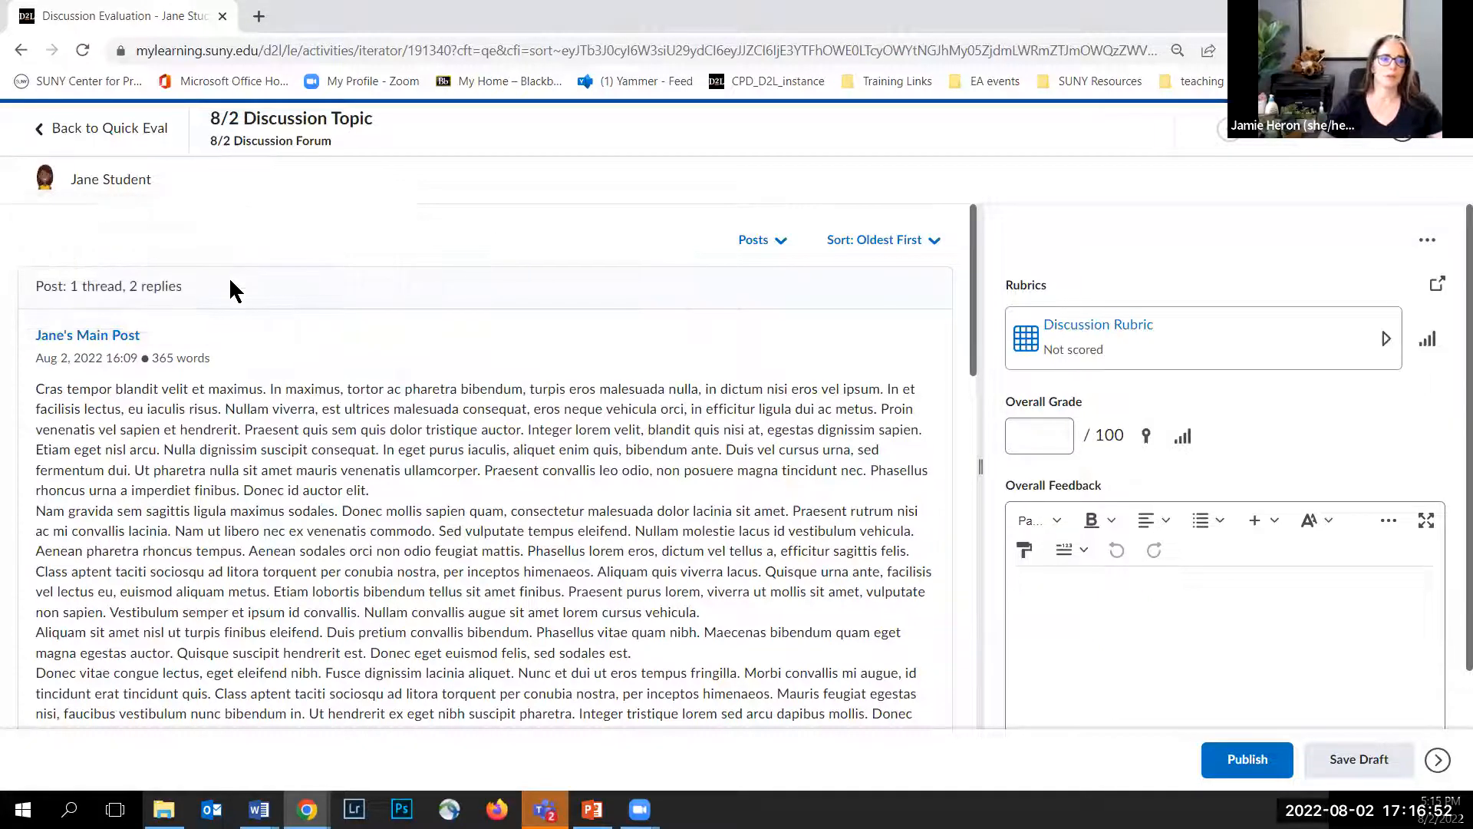
pyautogui.scroll(-1, 177, 243)
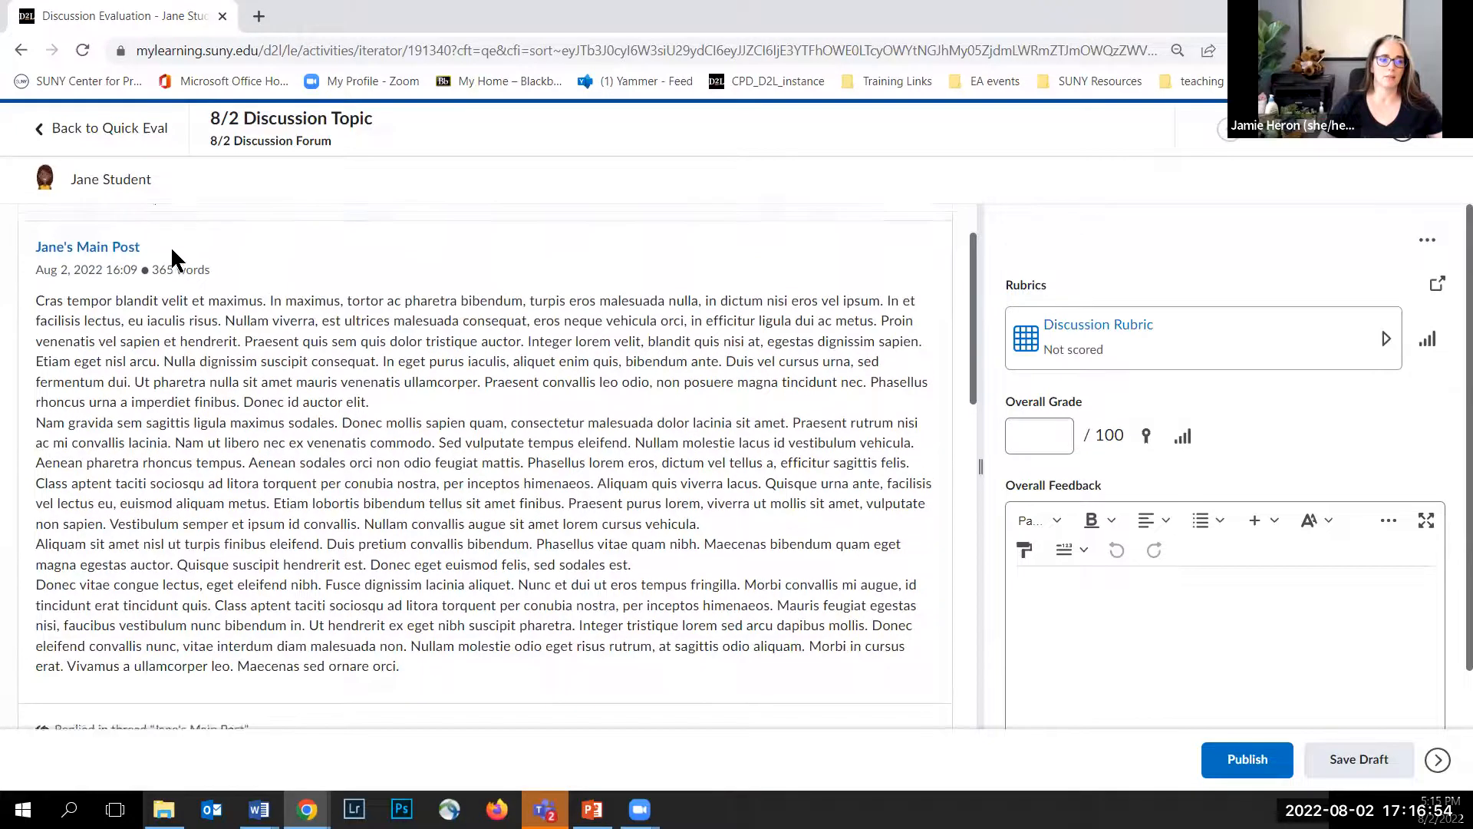
pyautogui.scroll(1, 171, 246)
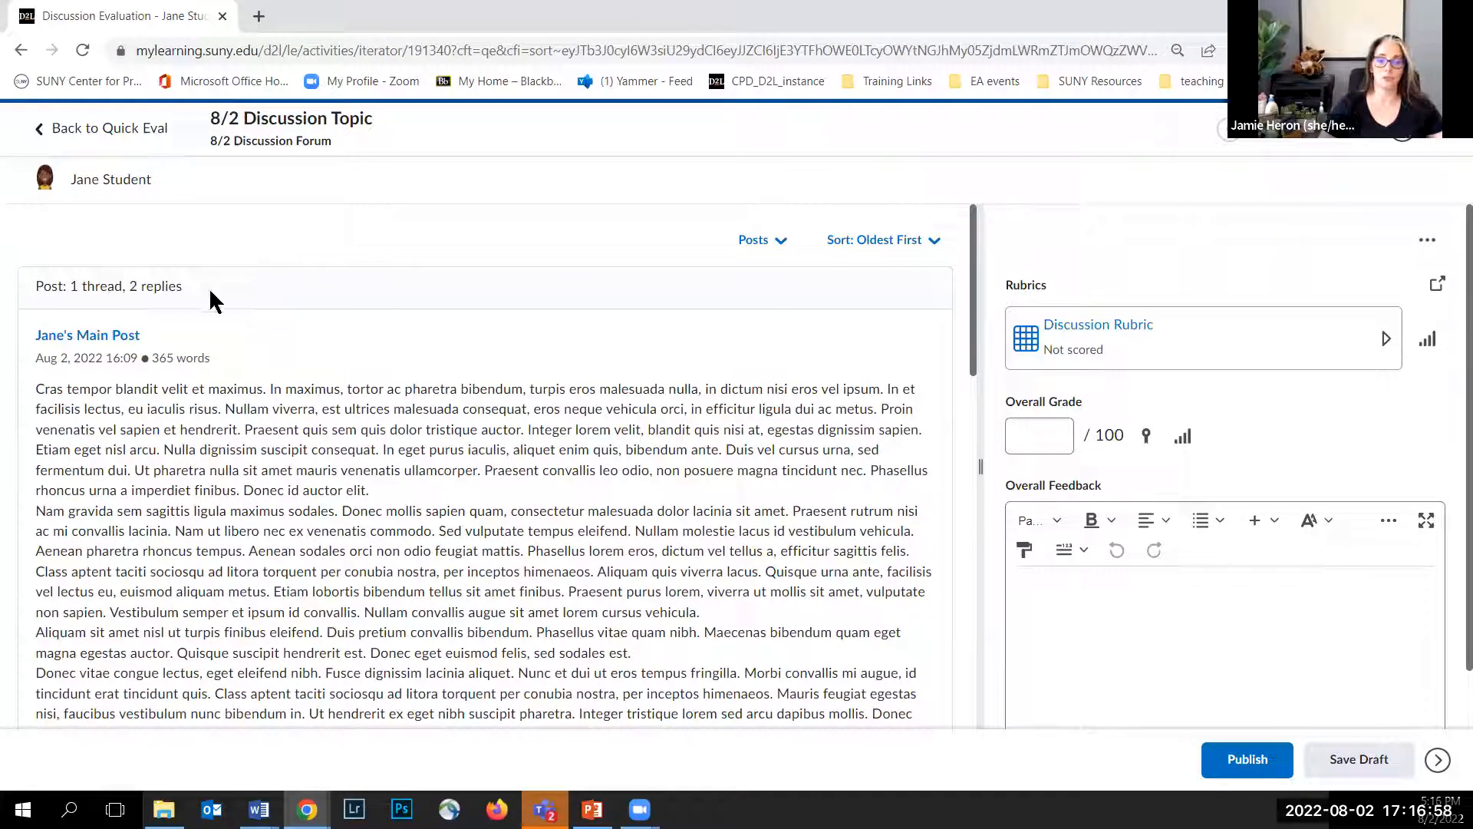
pyautogui.click(756, 240)
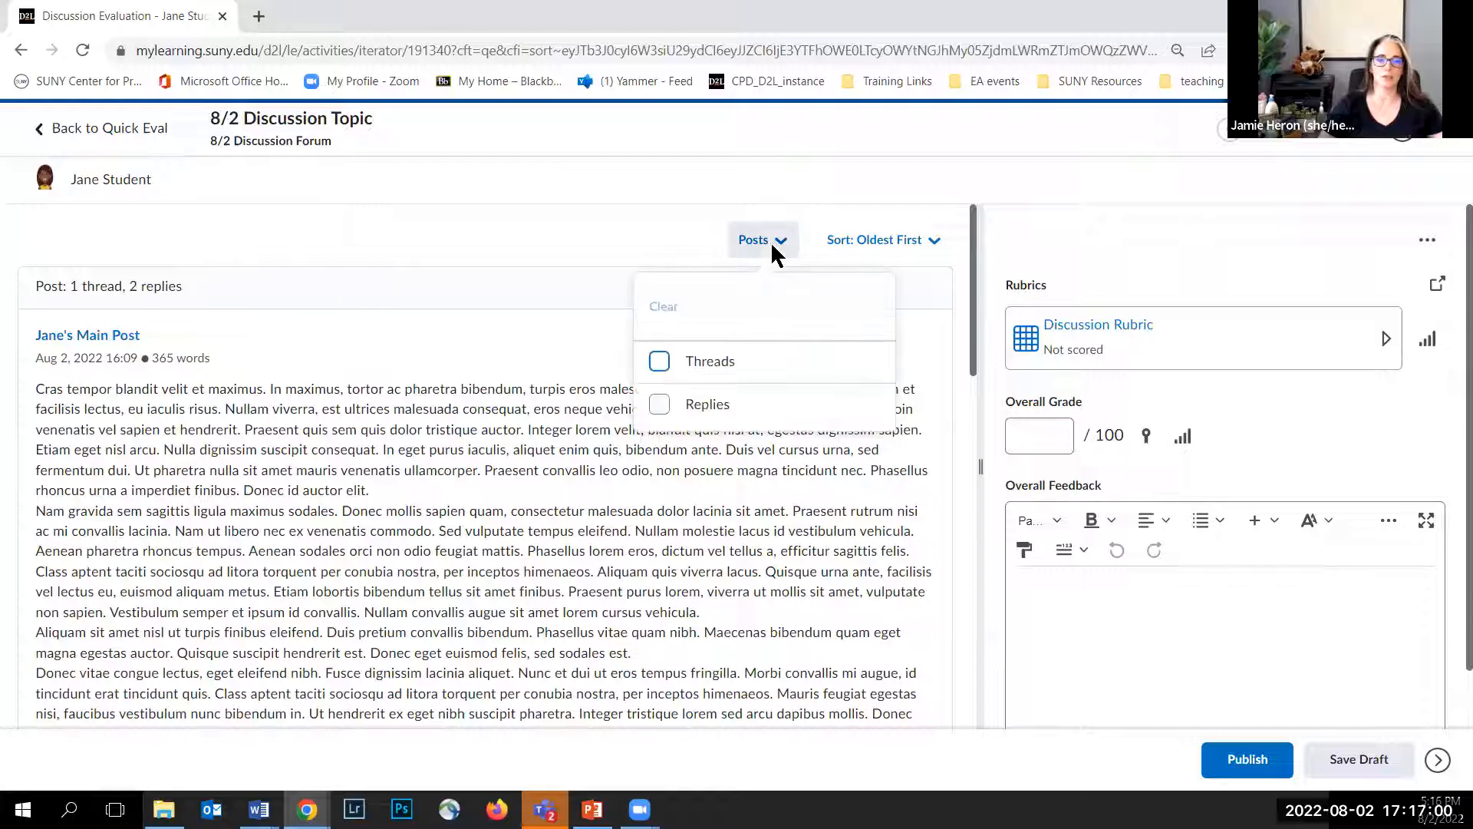
pyautogui.click(686, 237)
pyautogui.click(865, 242)
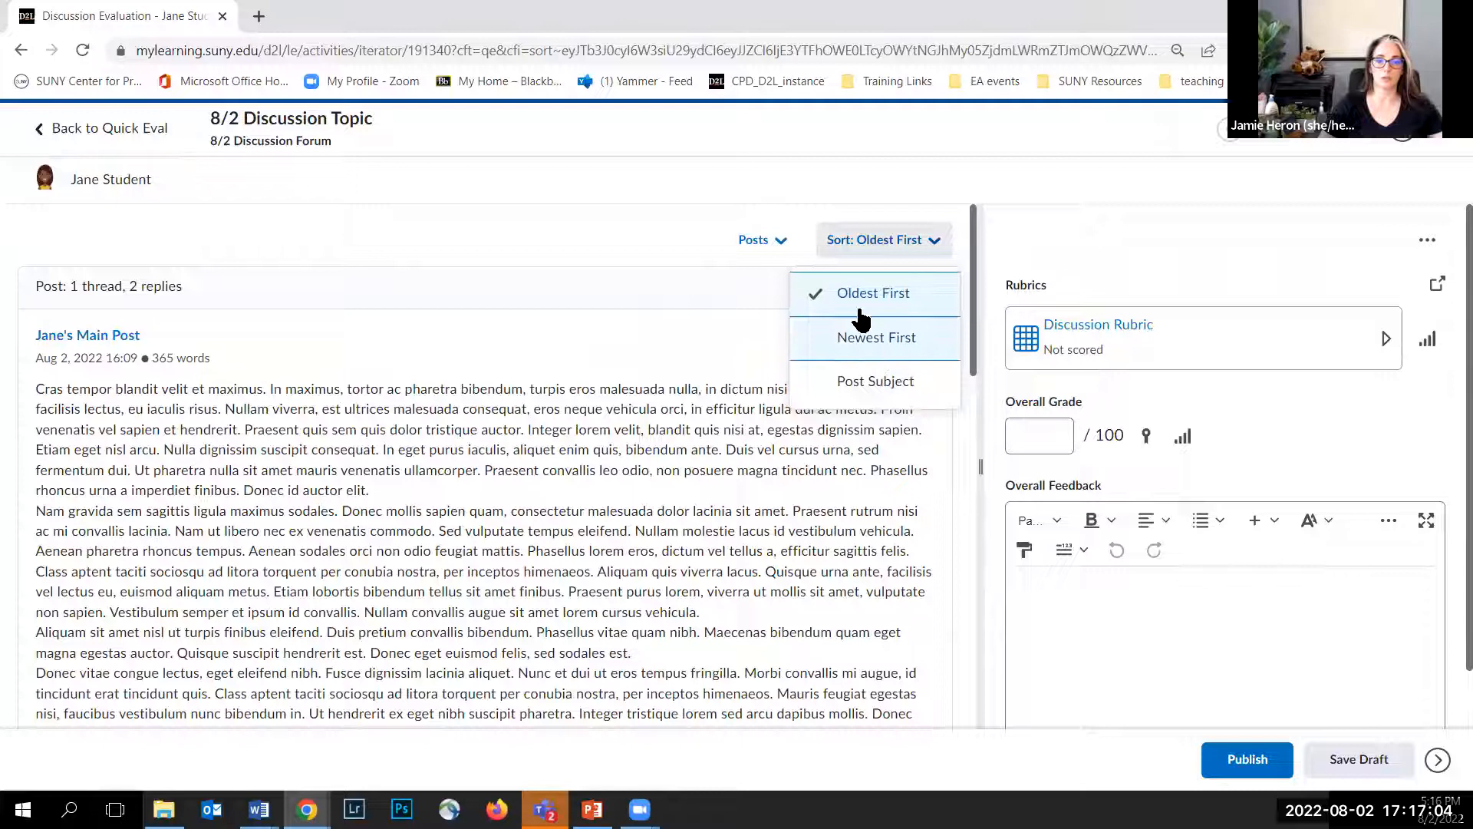
pyautogui.click(676, 232)
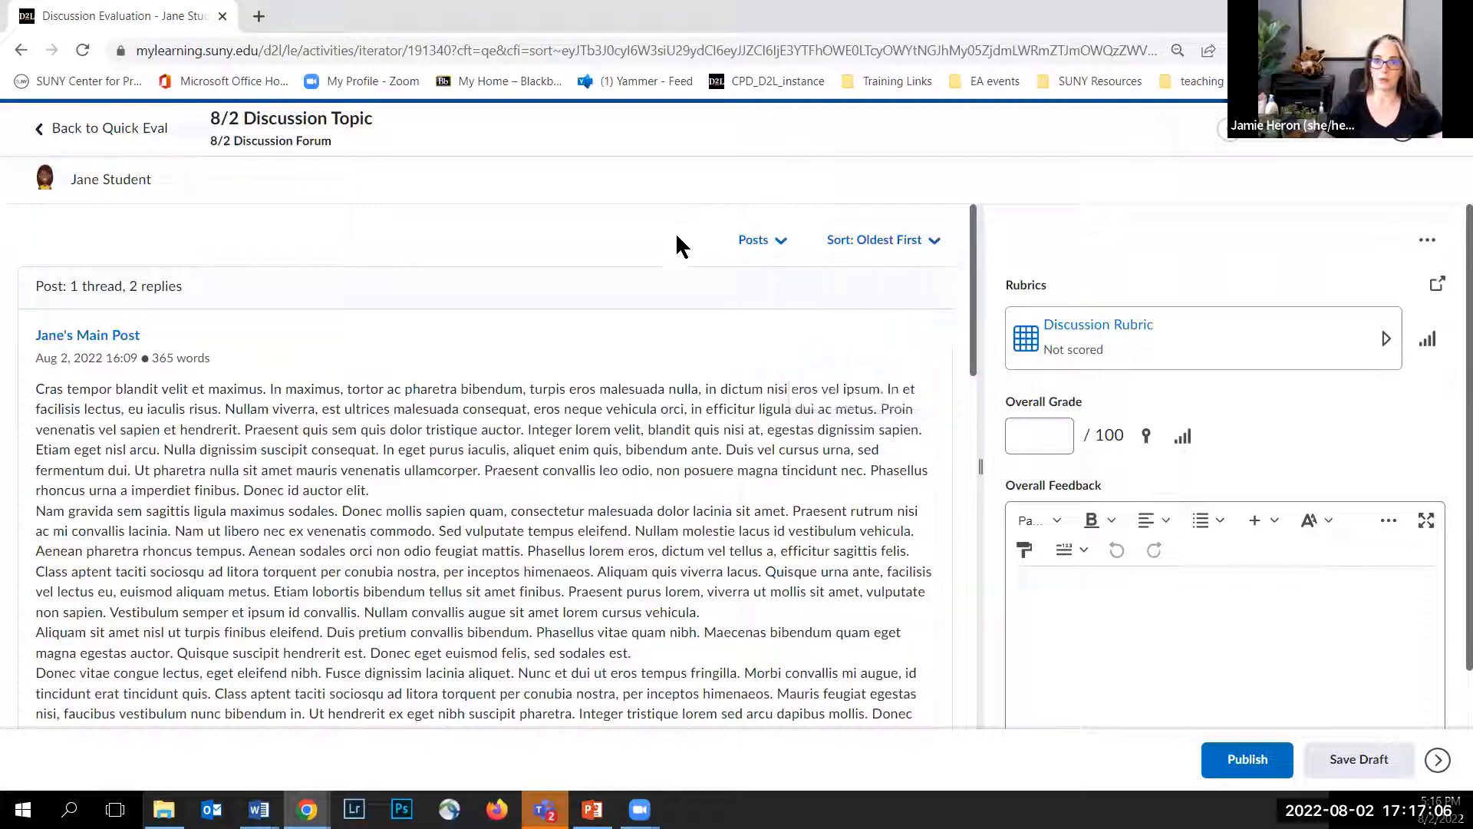
# Step: Scroll through Jane Student's main post and reply, highlighting the main post's word count
pyautogui.scroll(-1, 436, 305)
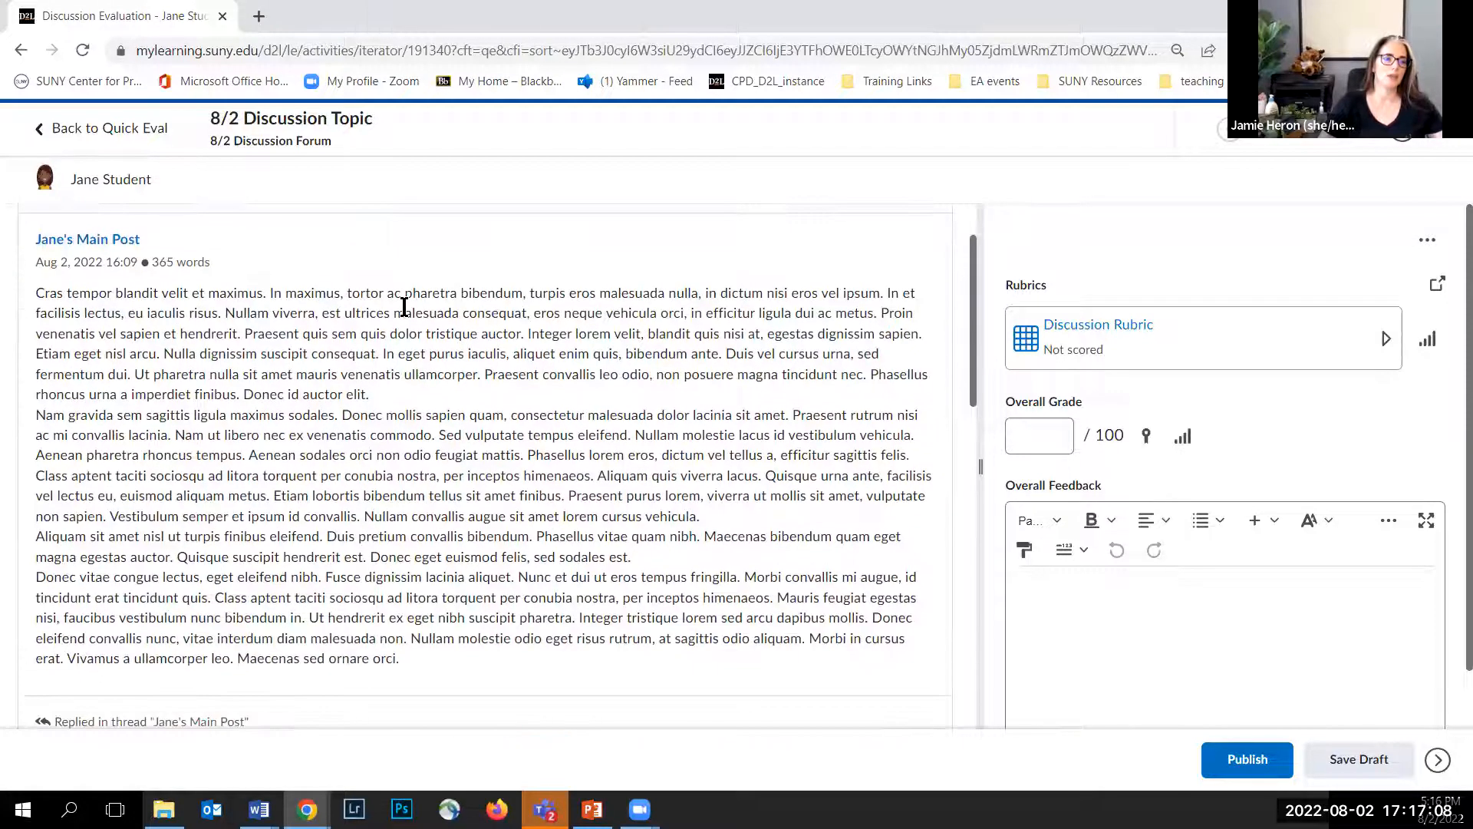
pyautogui.moveTo(150, 262); pyautogui.dragTo(229, 271)
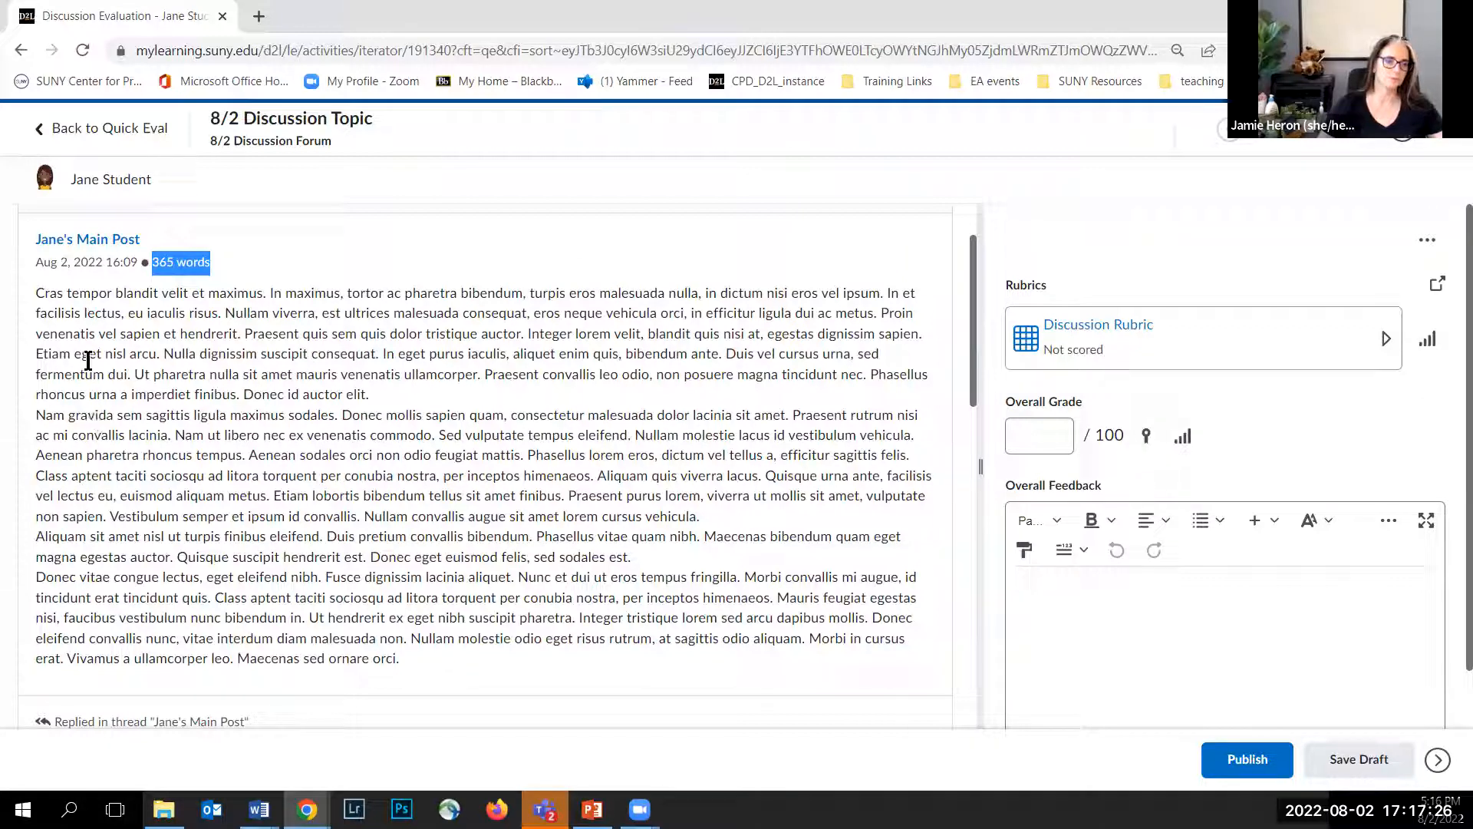
pyautogui.scroll(-5, 140, 476)
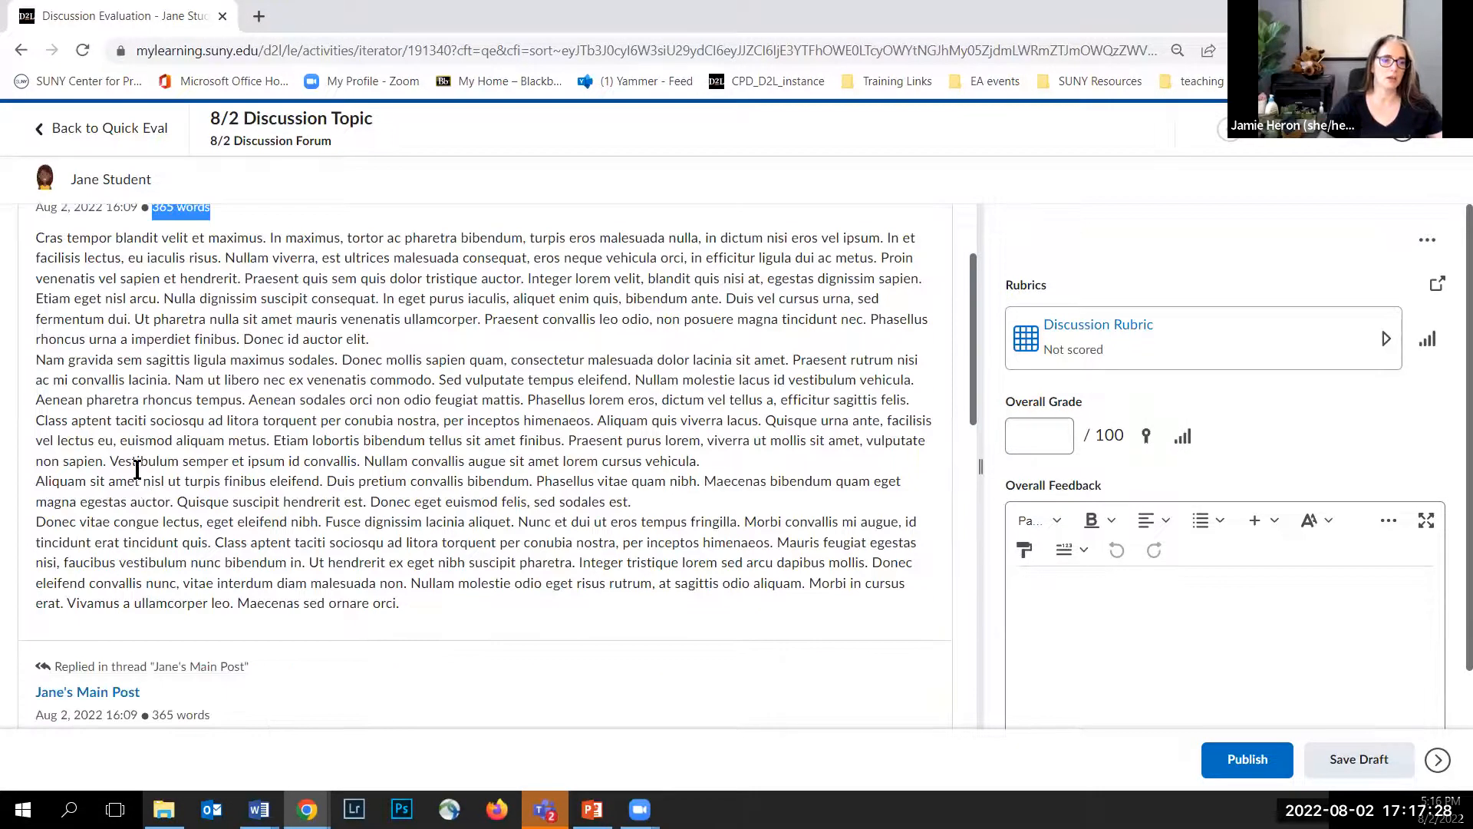
pyautogui.scroll(5, 98, 380)
pyautogui.scroll(-6, 115, 414)
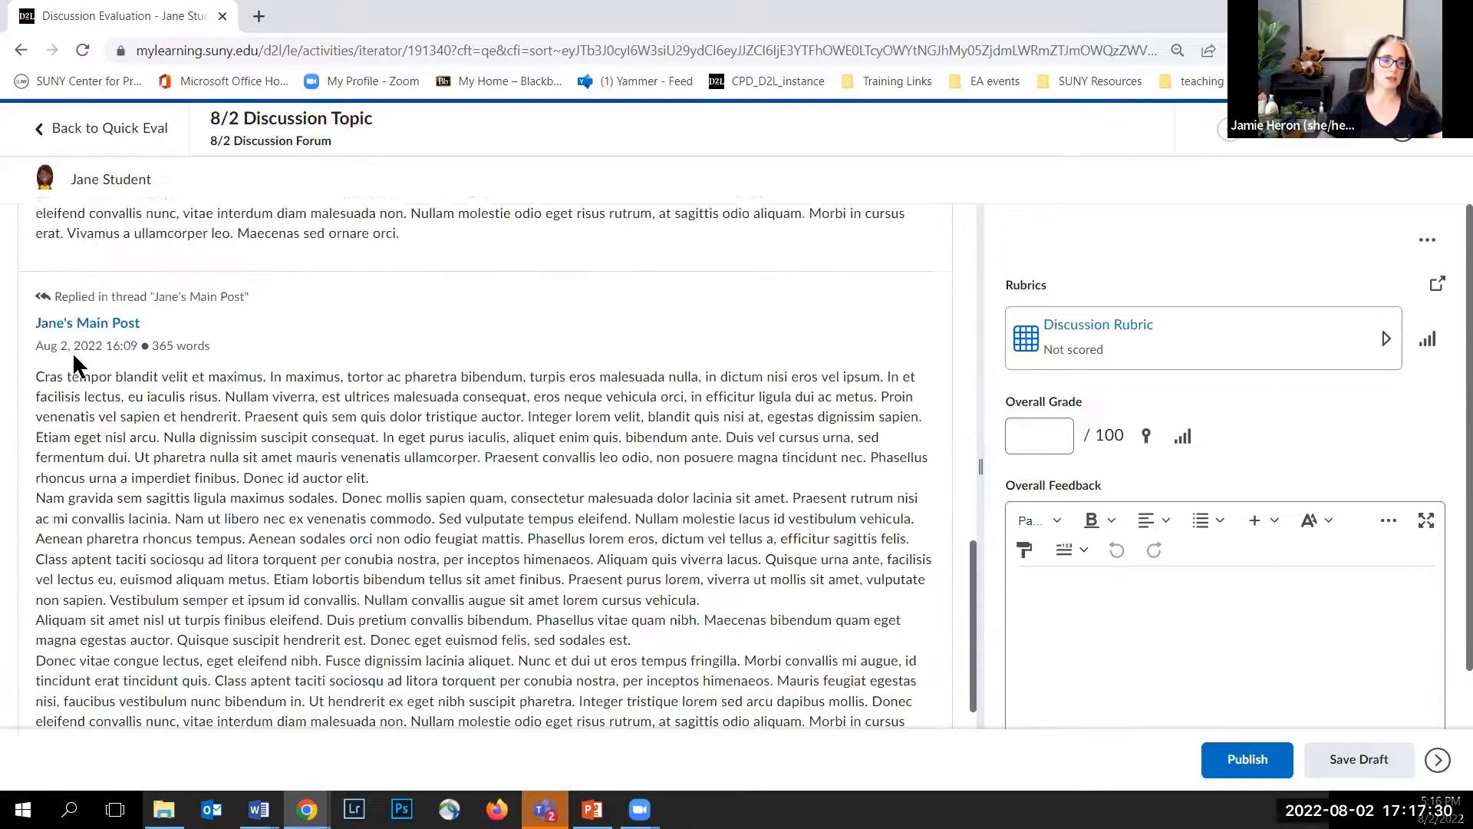
pyautogui.scroll(7, 433, 597)
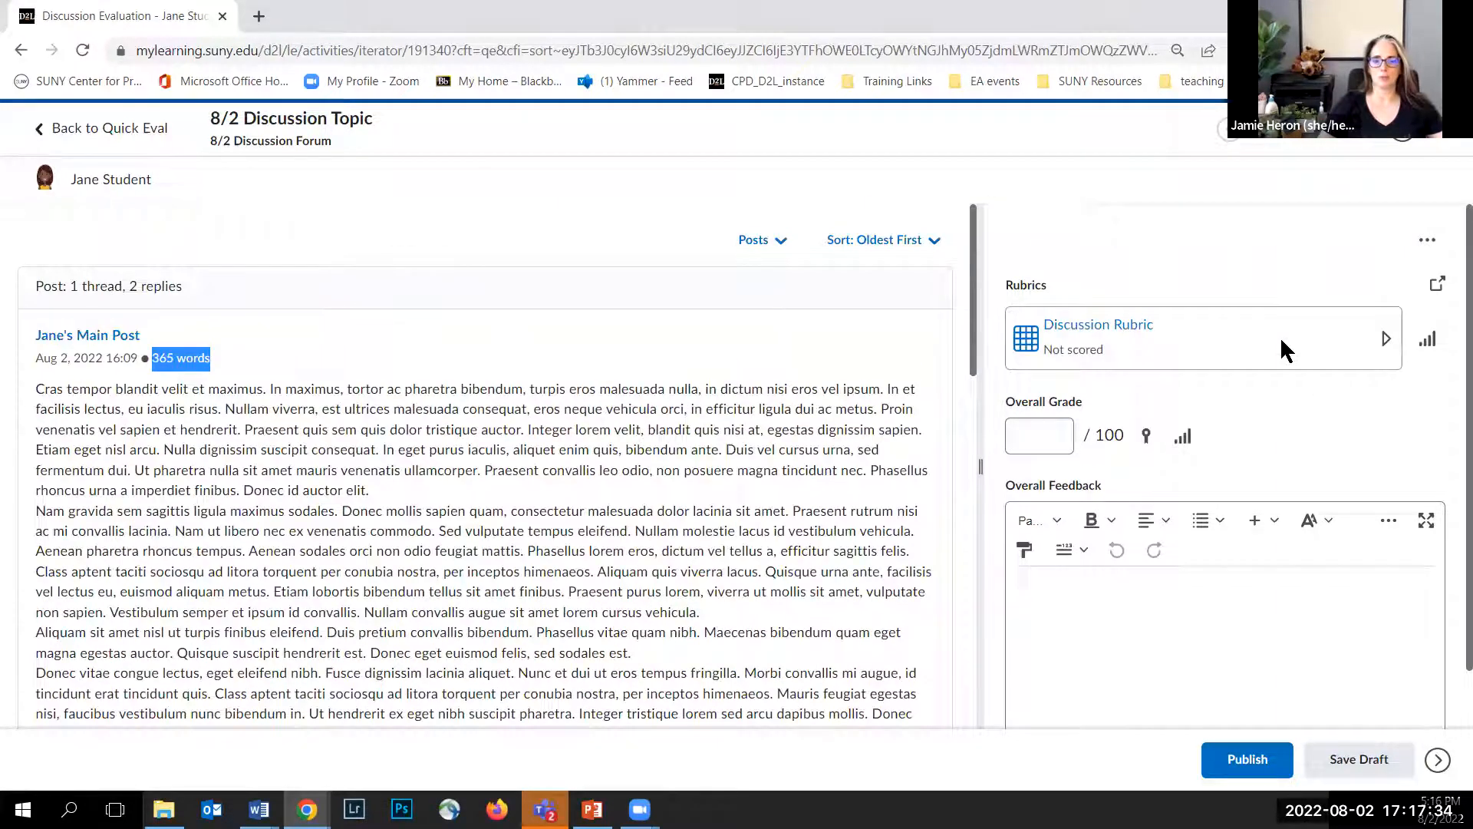
# Step: Expand the Discussion Rubric and score Criterion 1 at Level 4
pyautogui.click(1114, 337)
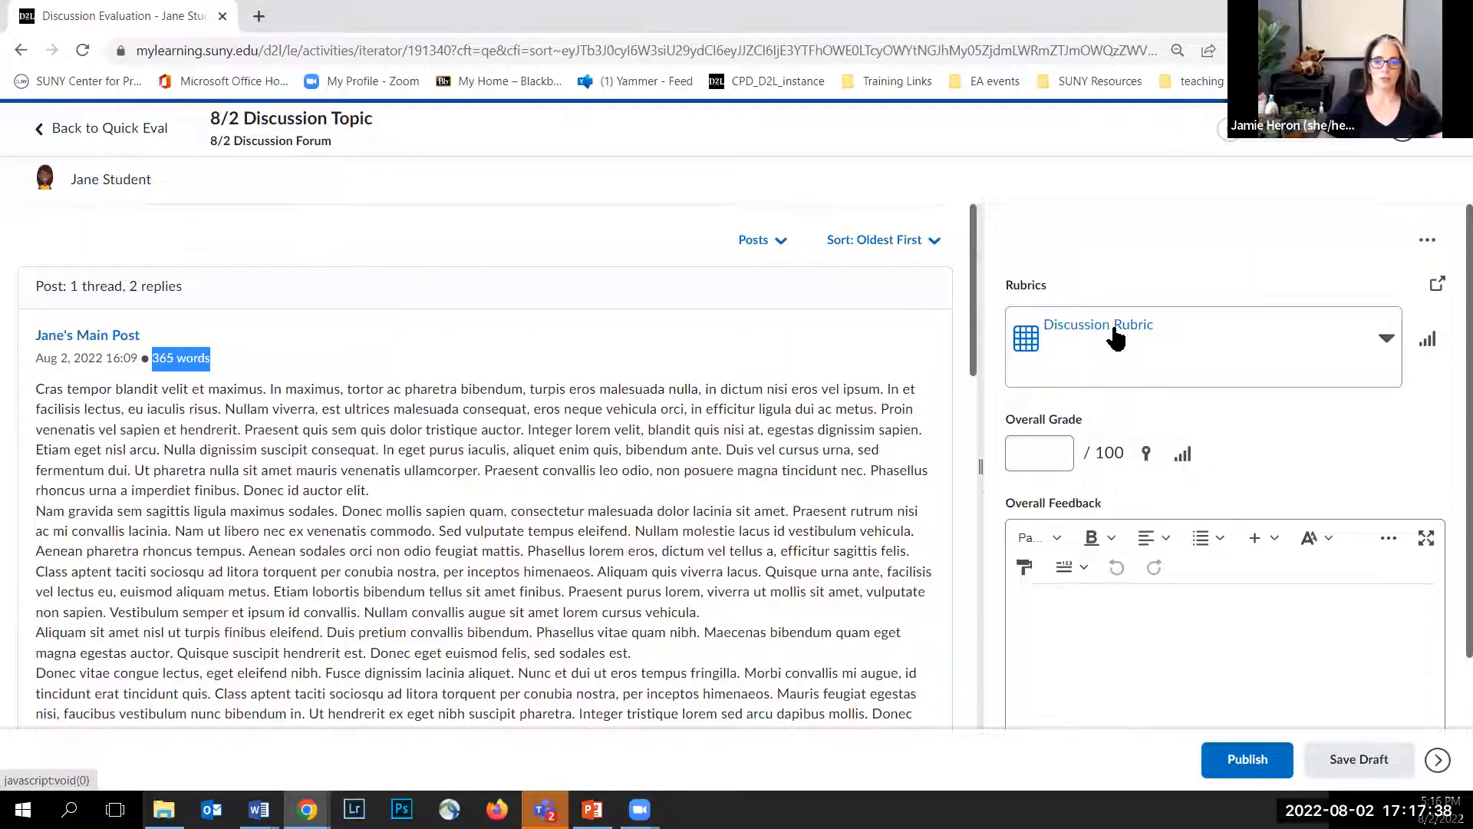
pyautogui.scroll(-5, 1113, 383)
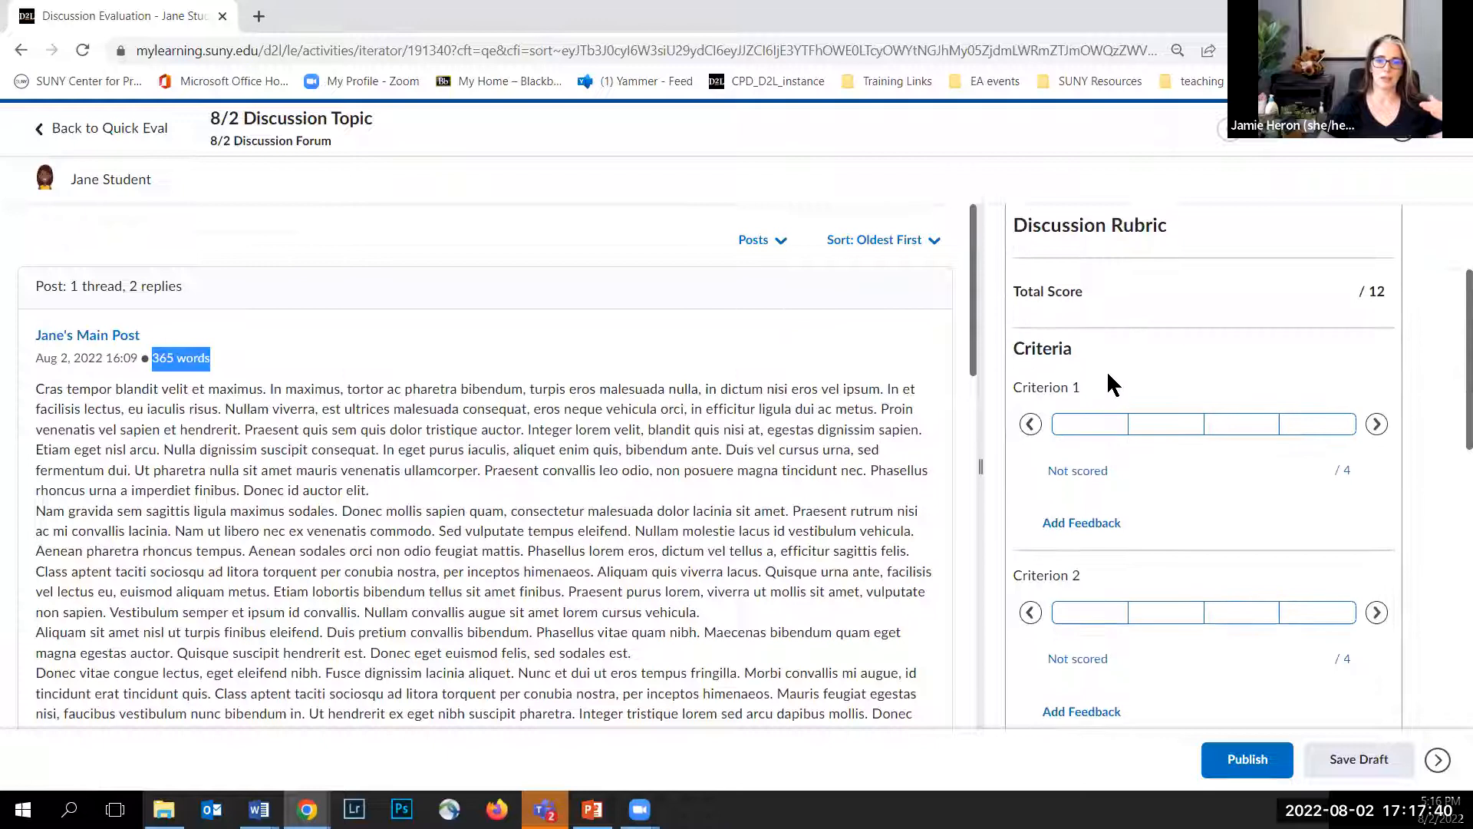
pyautogui.scroll(3, 1107, 374)
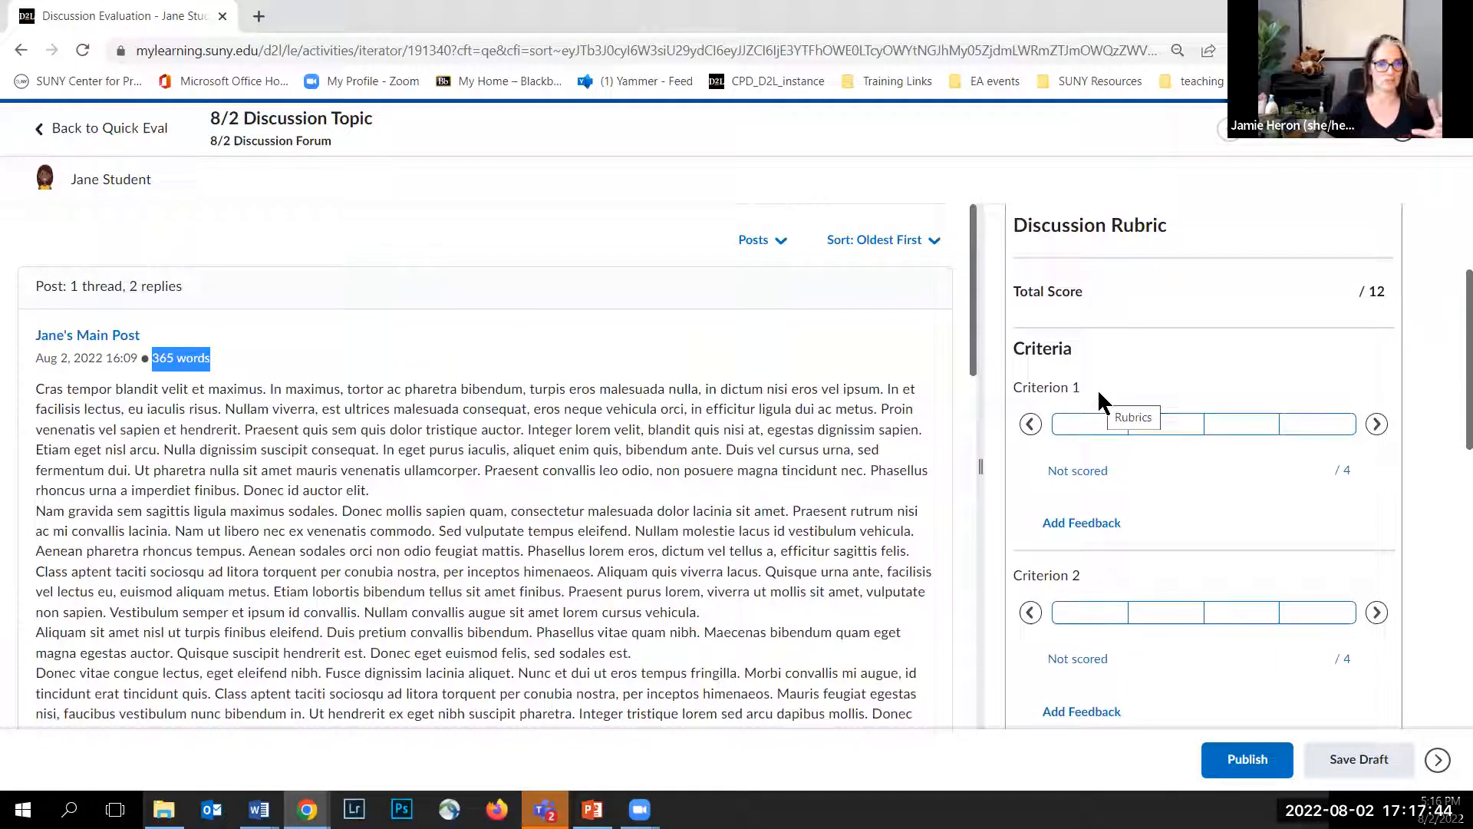
pyautogui.click(1105, 427)
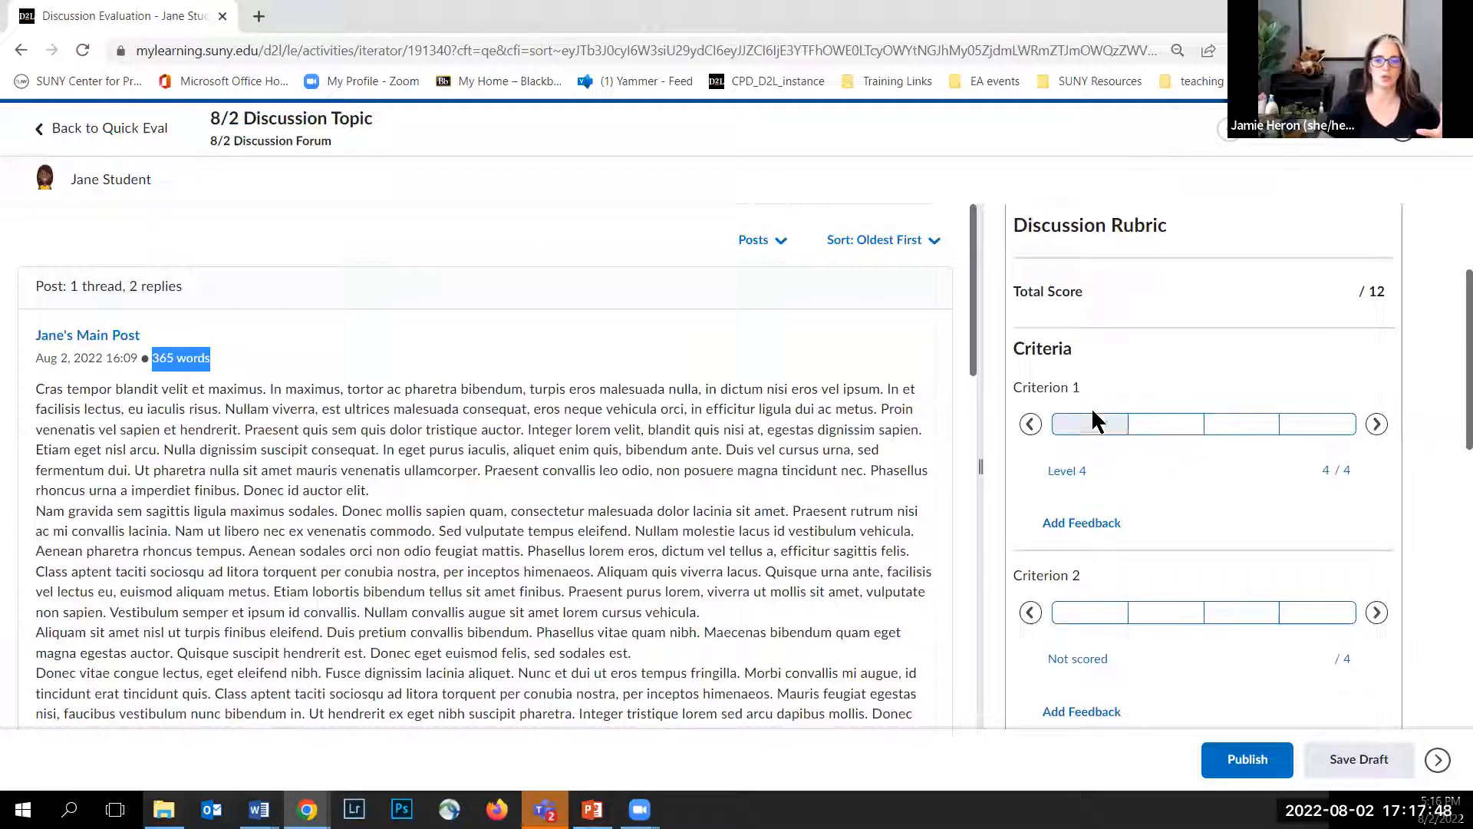
# Step: Cycle through Criterion 1's rubric levels and reselect Level 4
pyautogui.click(1092, 413)
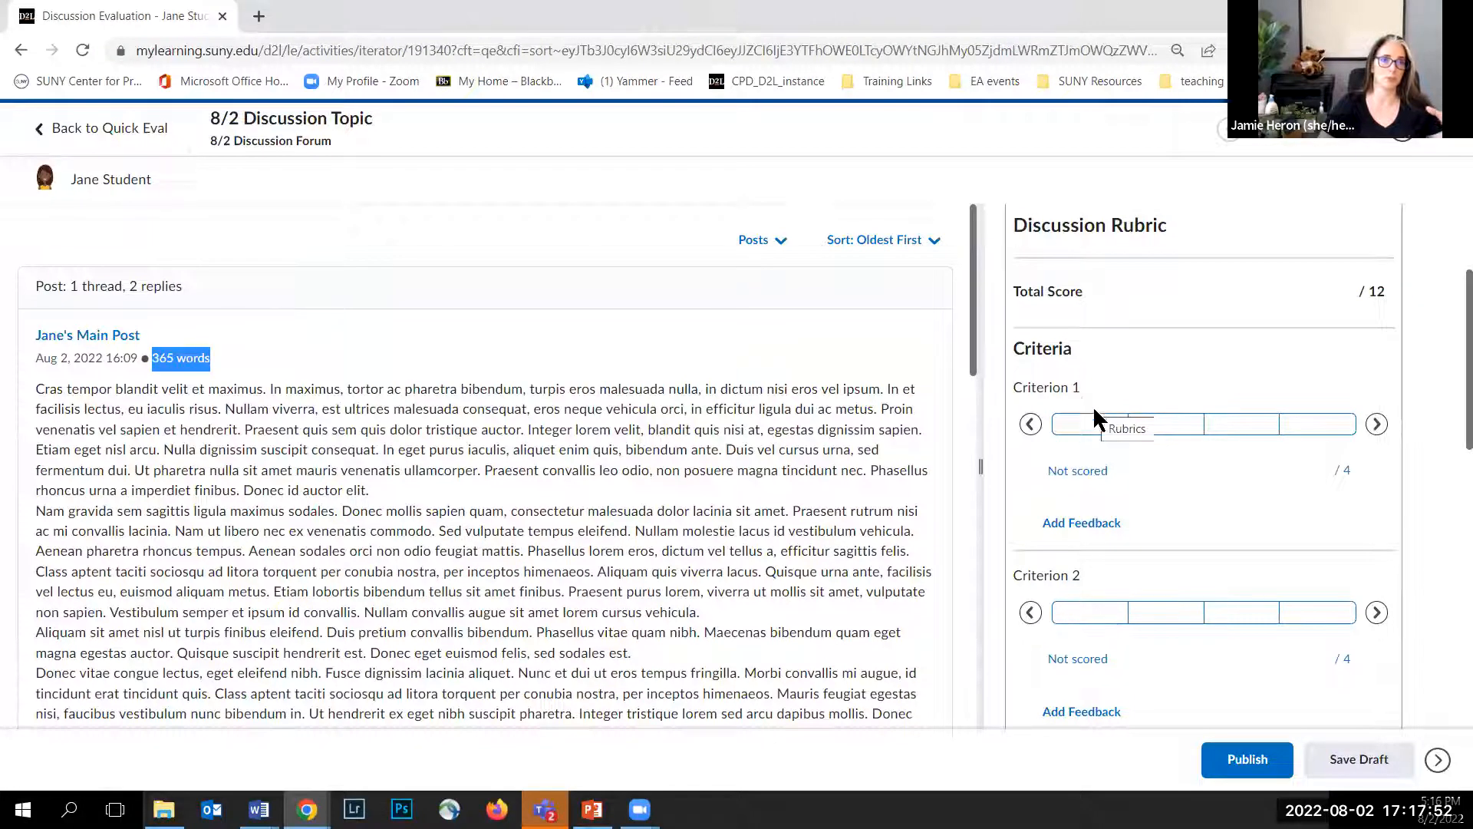
pyautogui.click(1097, 422)
pyautogui.click(1186, 442)
pyautogui.click(1078, 441)
pyautogui.click(1140, 441)
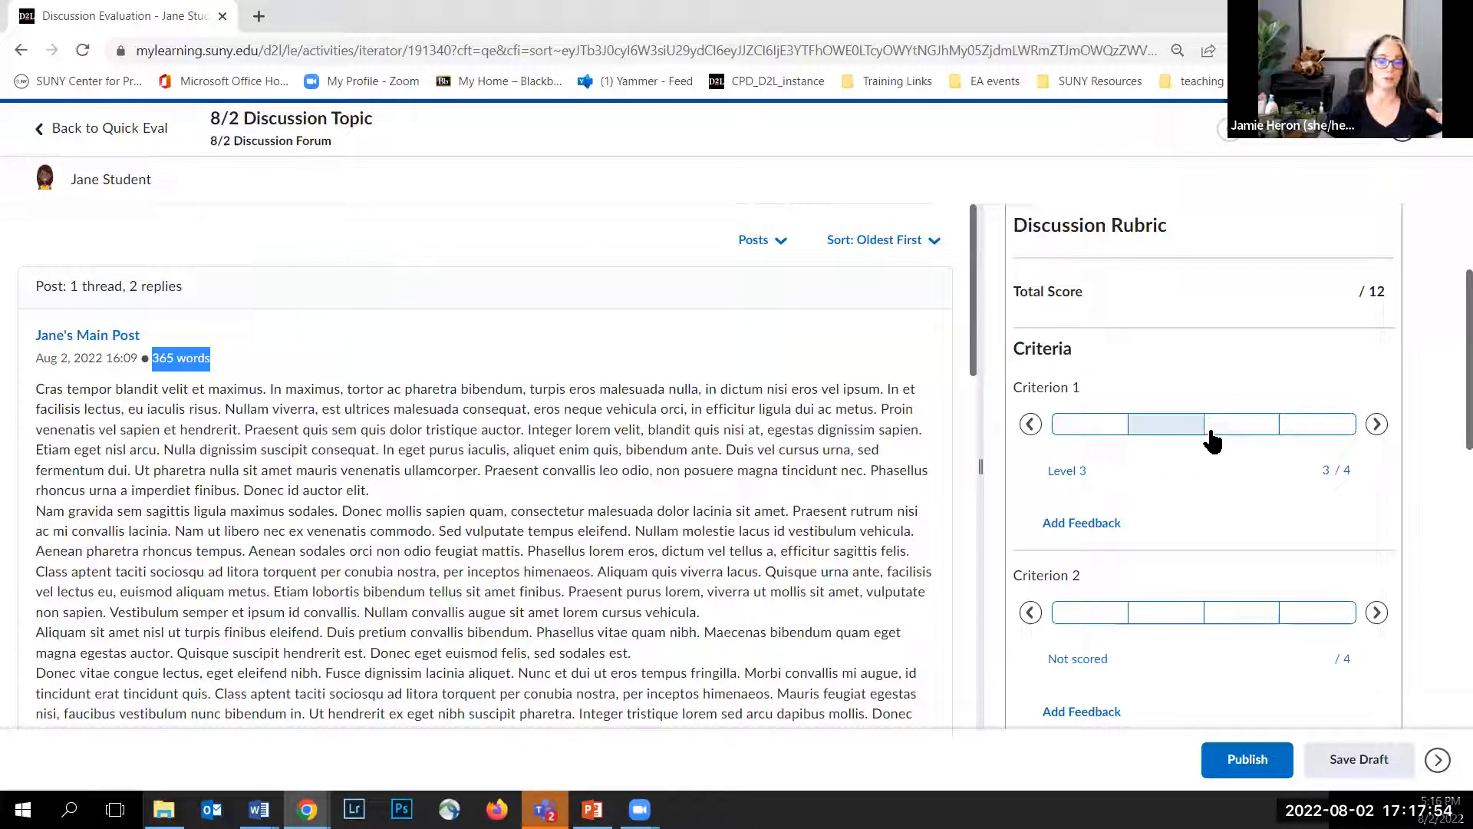
pyautogui.click(1216, 441)
pyautogui.click(1235, 444)
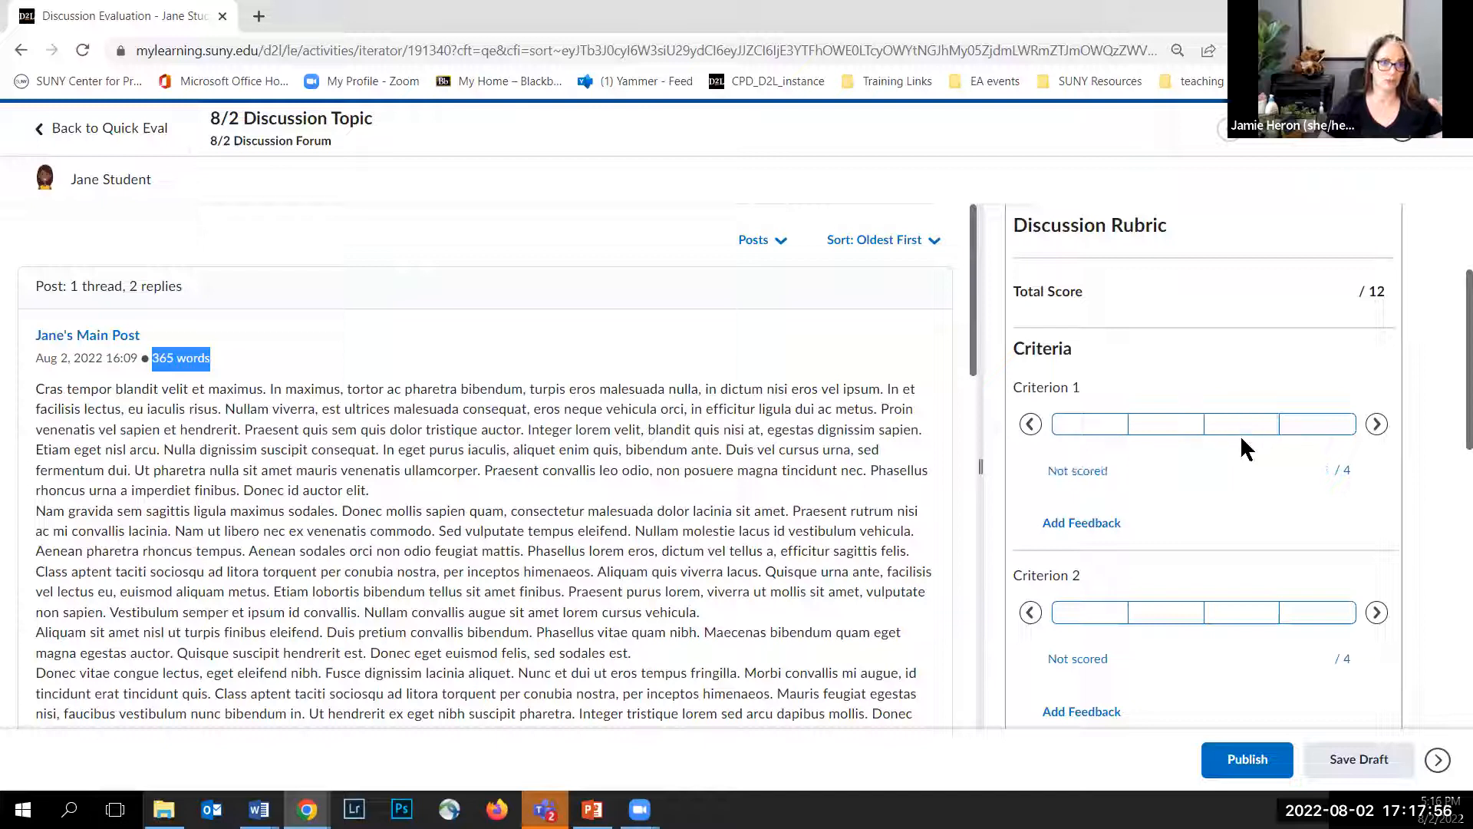
pyautogui.click(1297, 427)
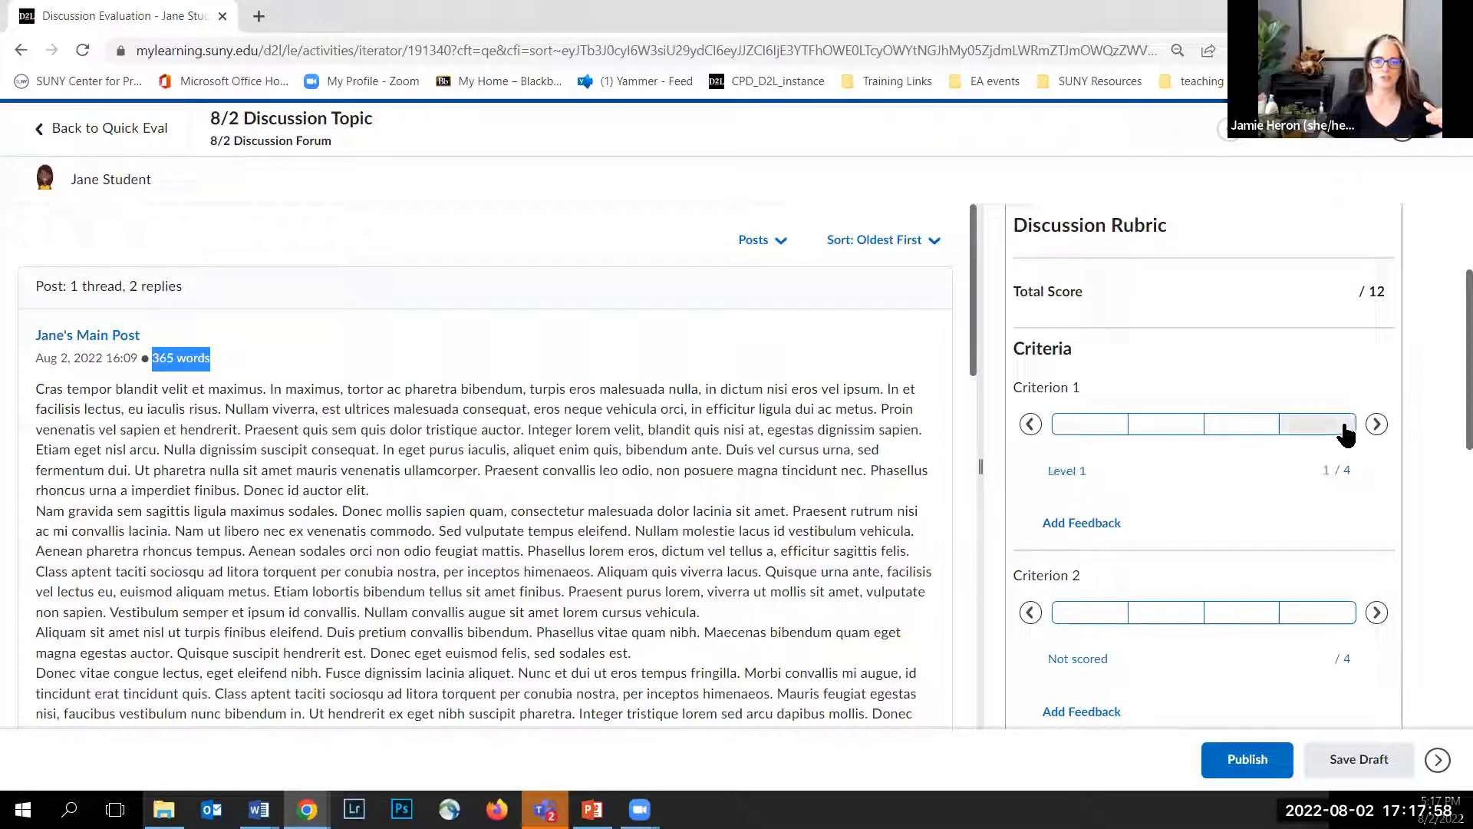
pyautogui.click(1082, 426)
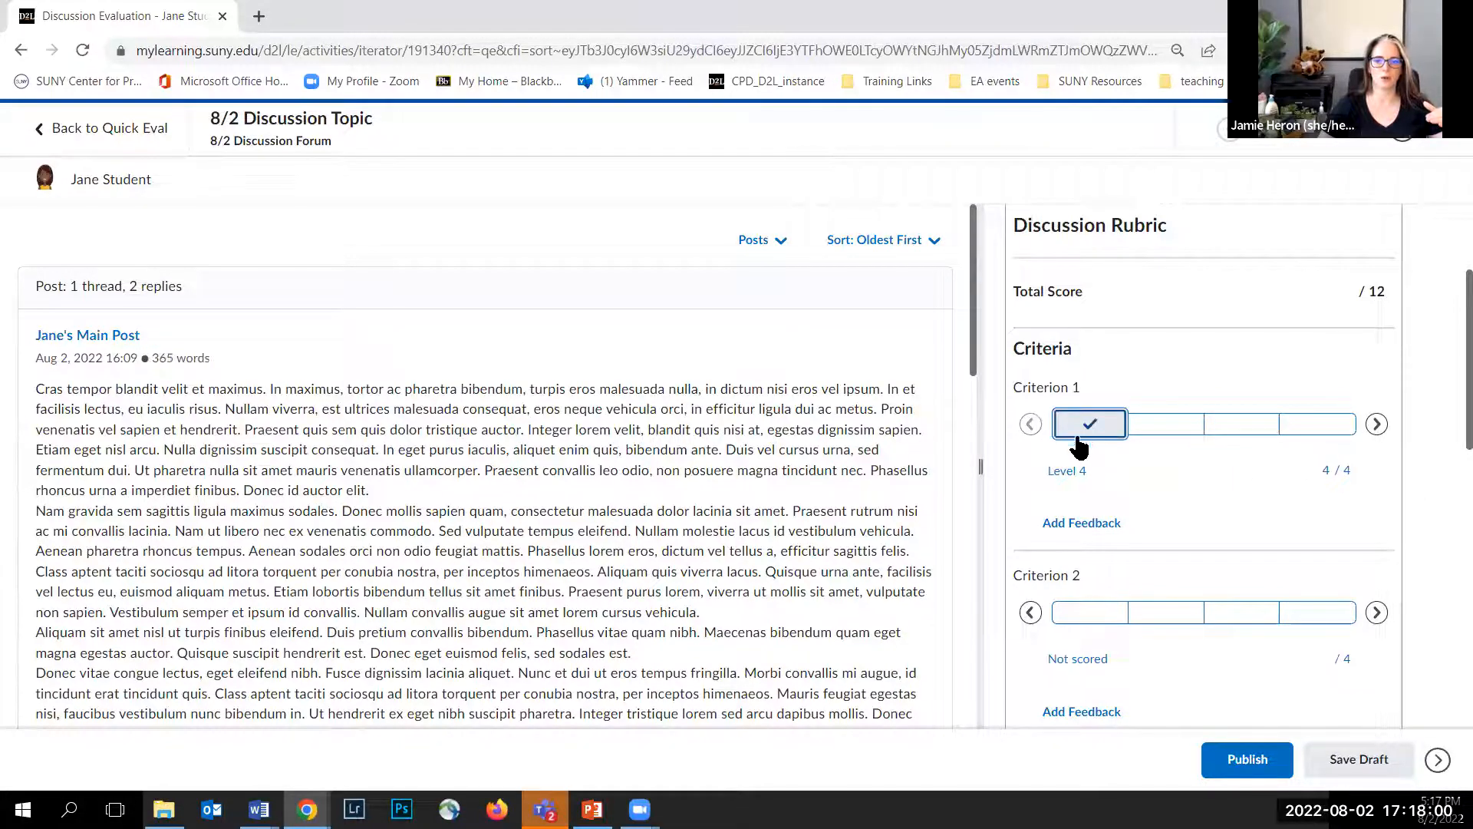
# Step: Score Criterion 2 at Level 3 and Criterion 3 at Level 4 in the Discussion Rubric
pyautogui.scroll(-2, 1098, 445)
pyautogui.click(1155, 423)
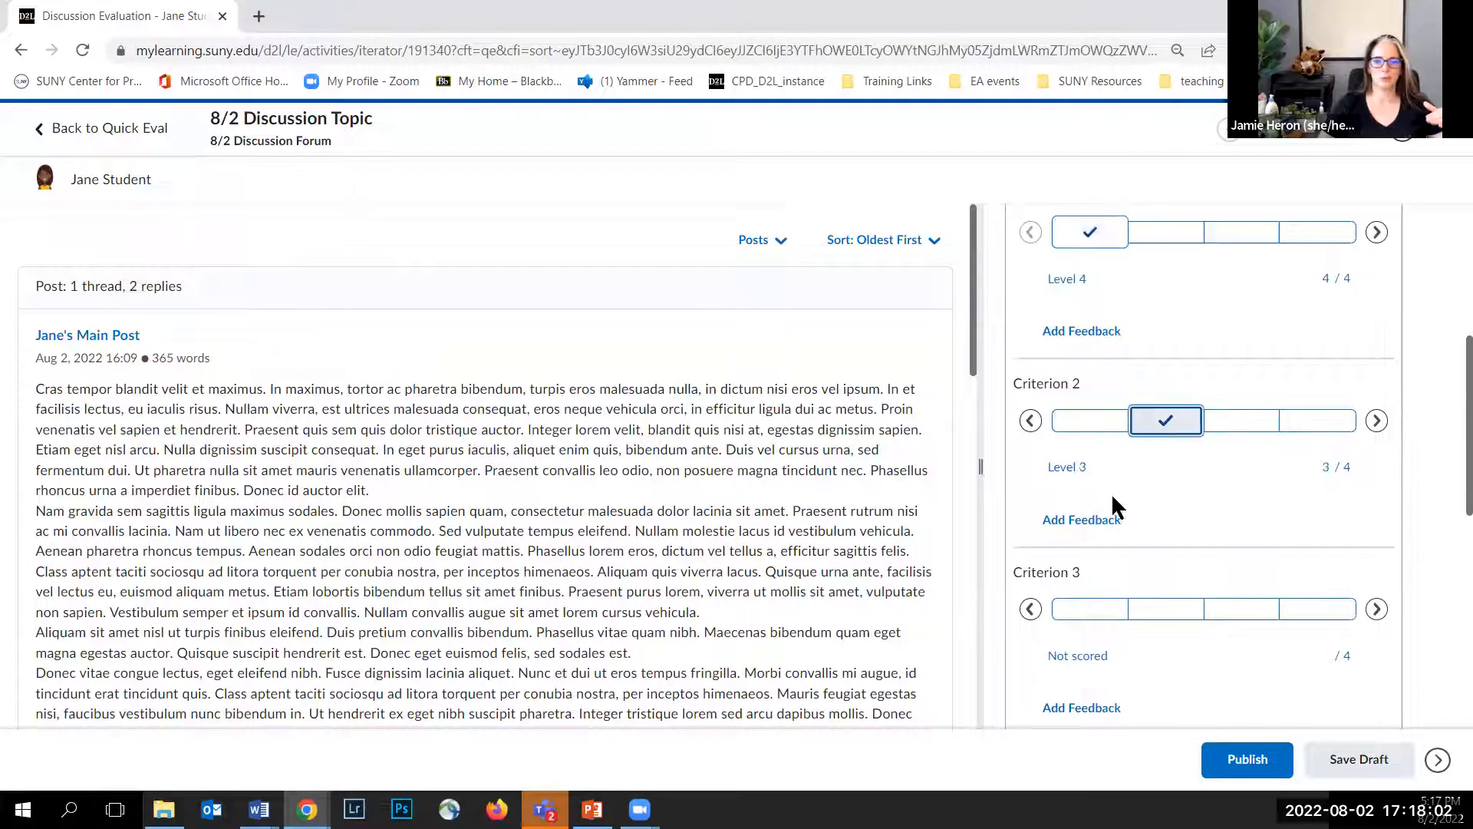
pyautogui.scroll(-2, 1088, 530)
pyautogui.click(1074, 418)
pyautogui.scroll(-2, 1079, 453)
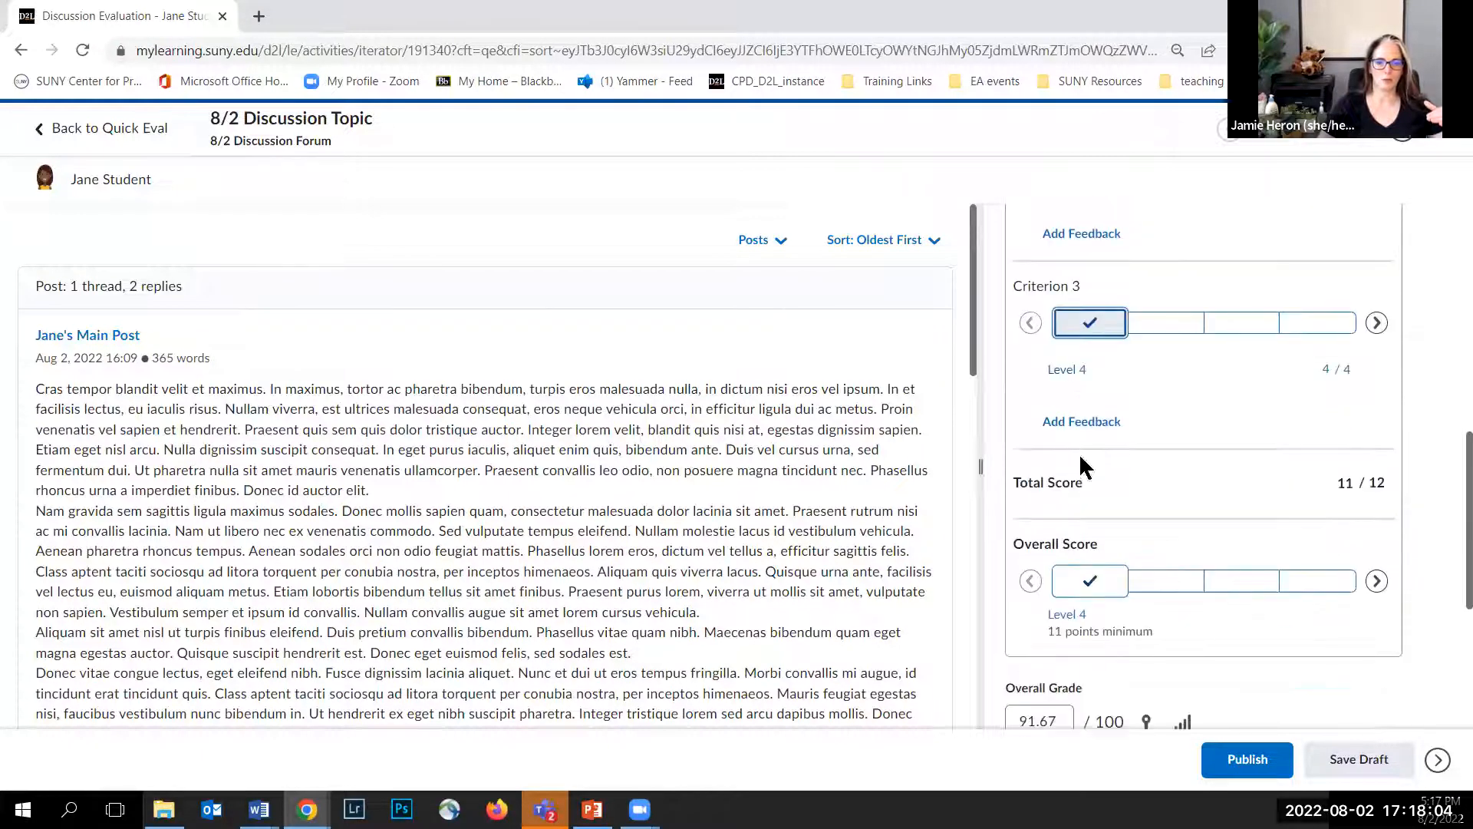
pyautogui.scroll(-1, 1082, 448)
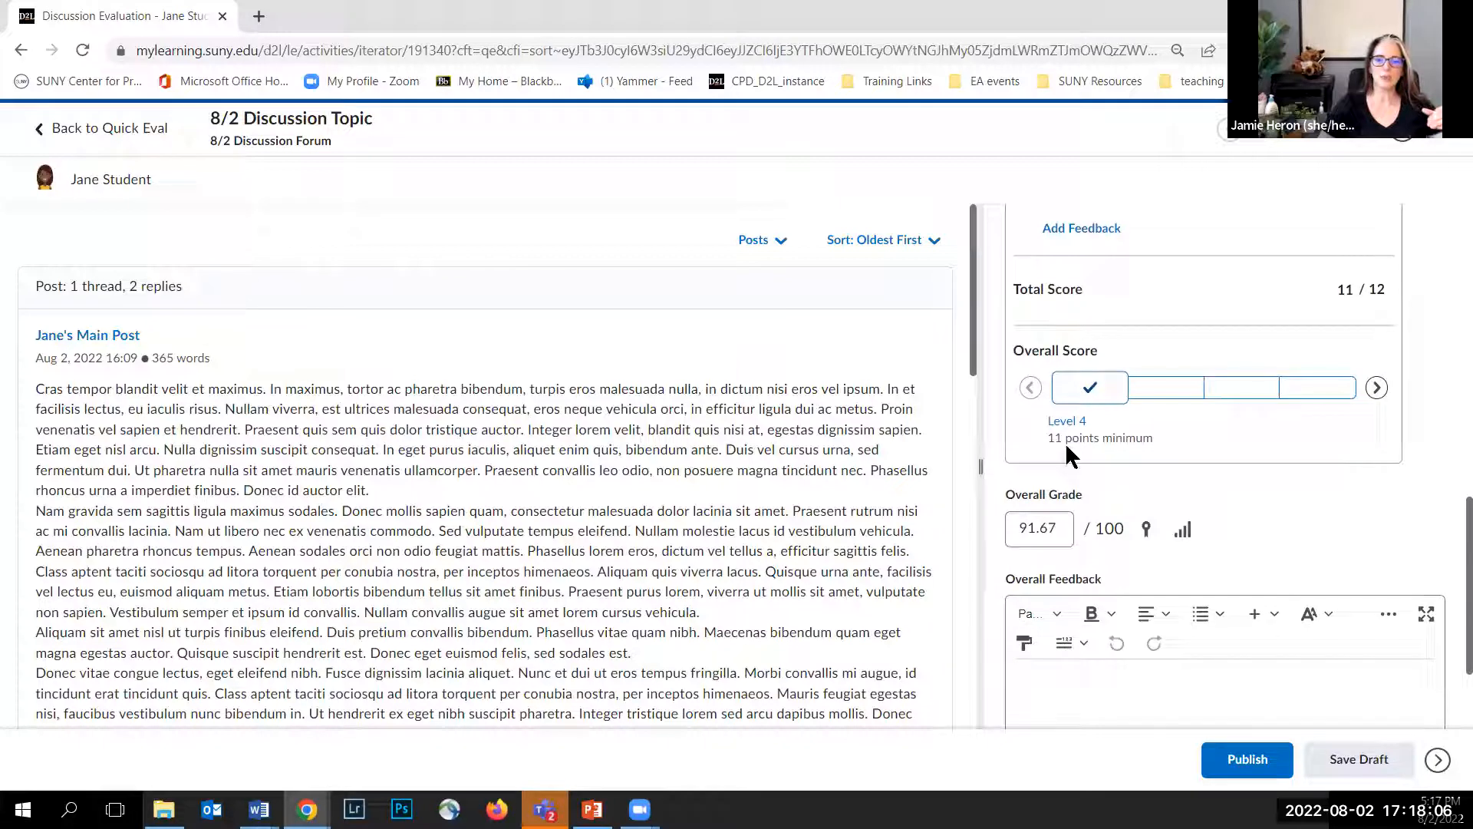
# Step: Enter the overall feedback "provide personal and formative feedback here" and save the evaluation as a draft
pyautogui.moveTo(1013, 530); pyautogui.dragTo(1063, 531)
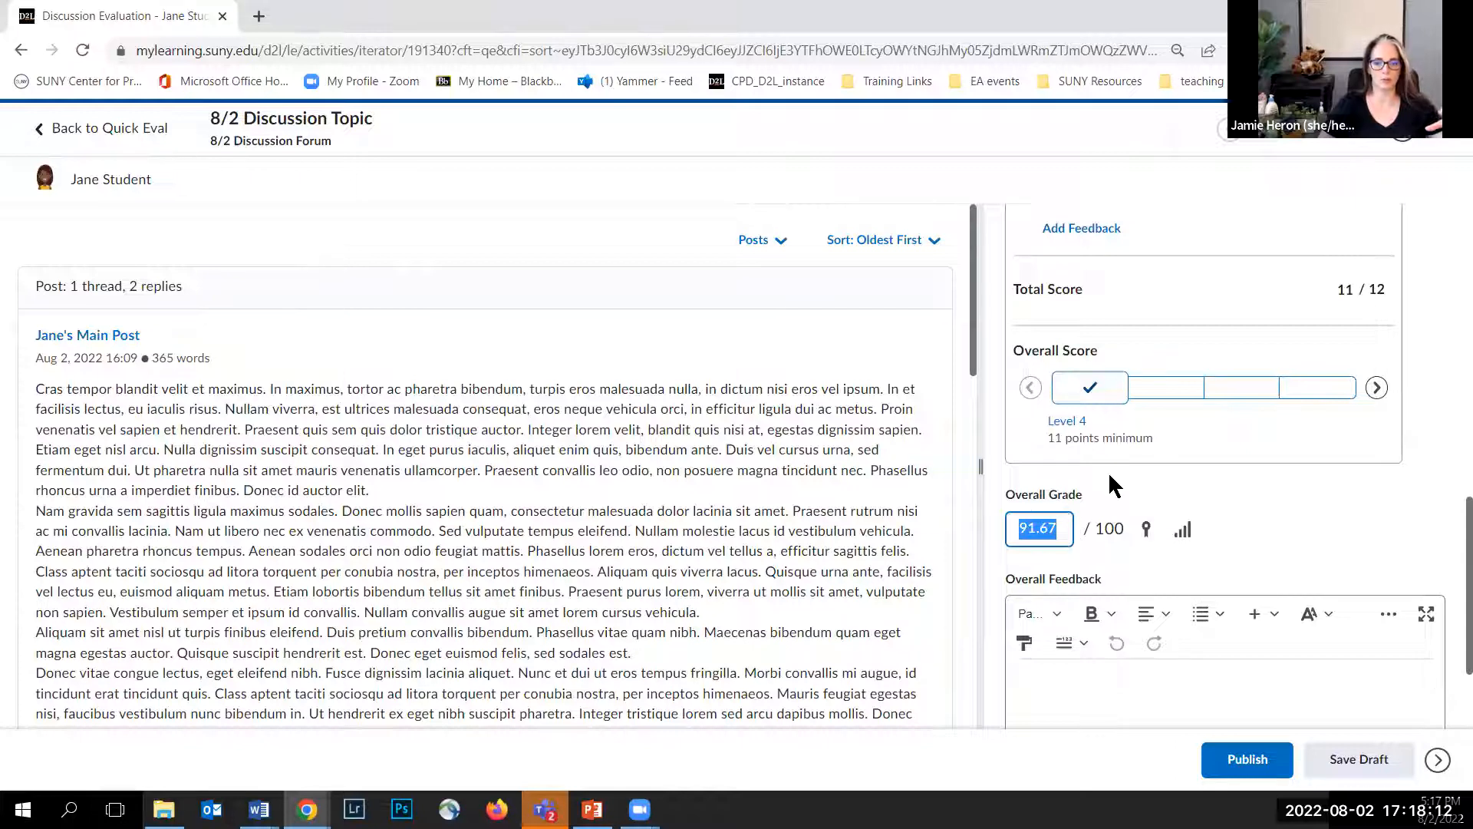
pyautogui.scroll(-2, 1110, 476)
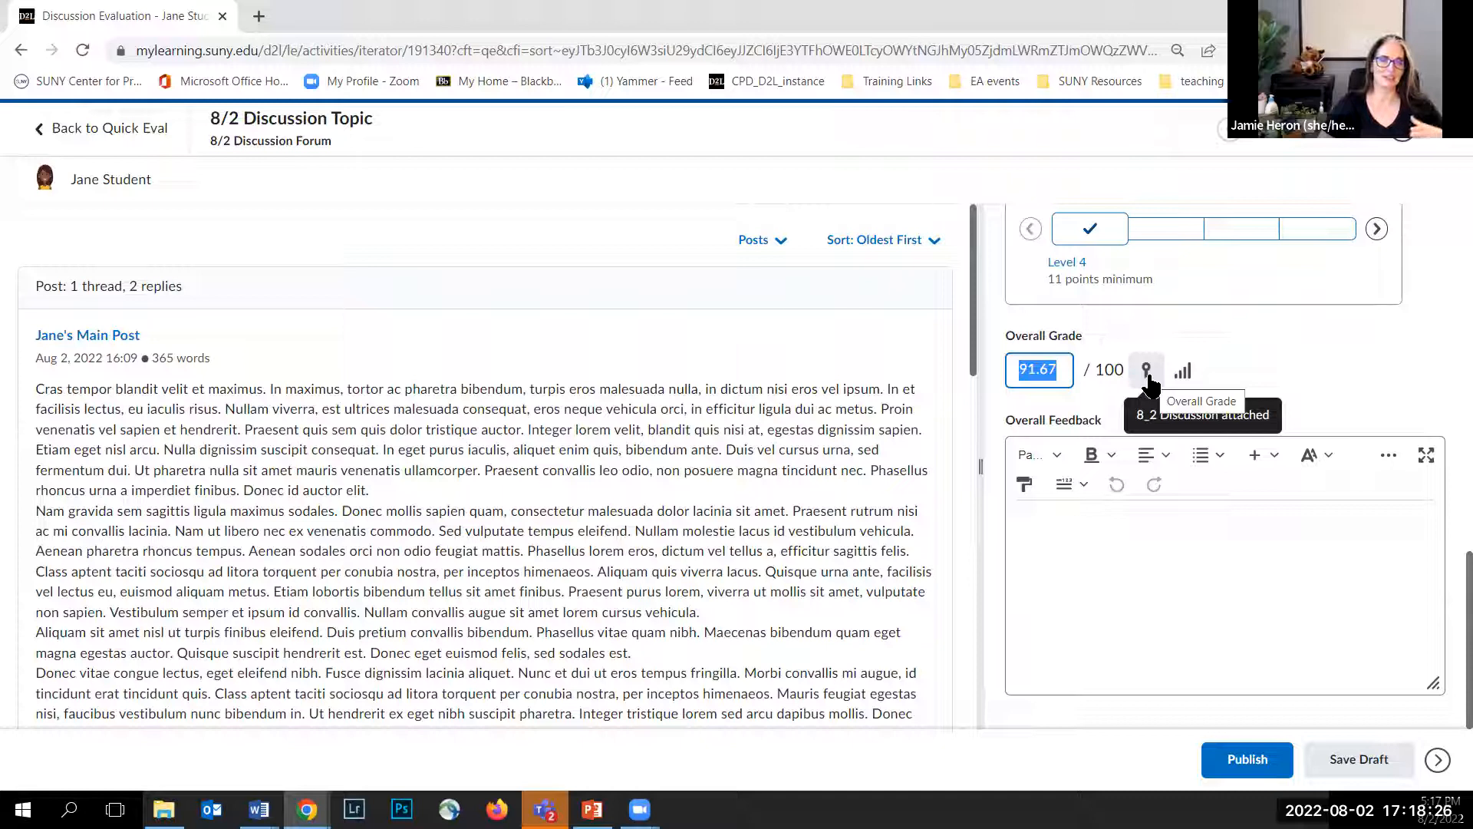
pyautogui.click(1065, 521)
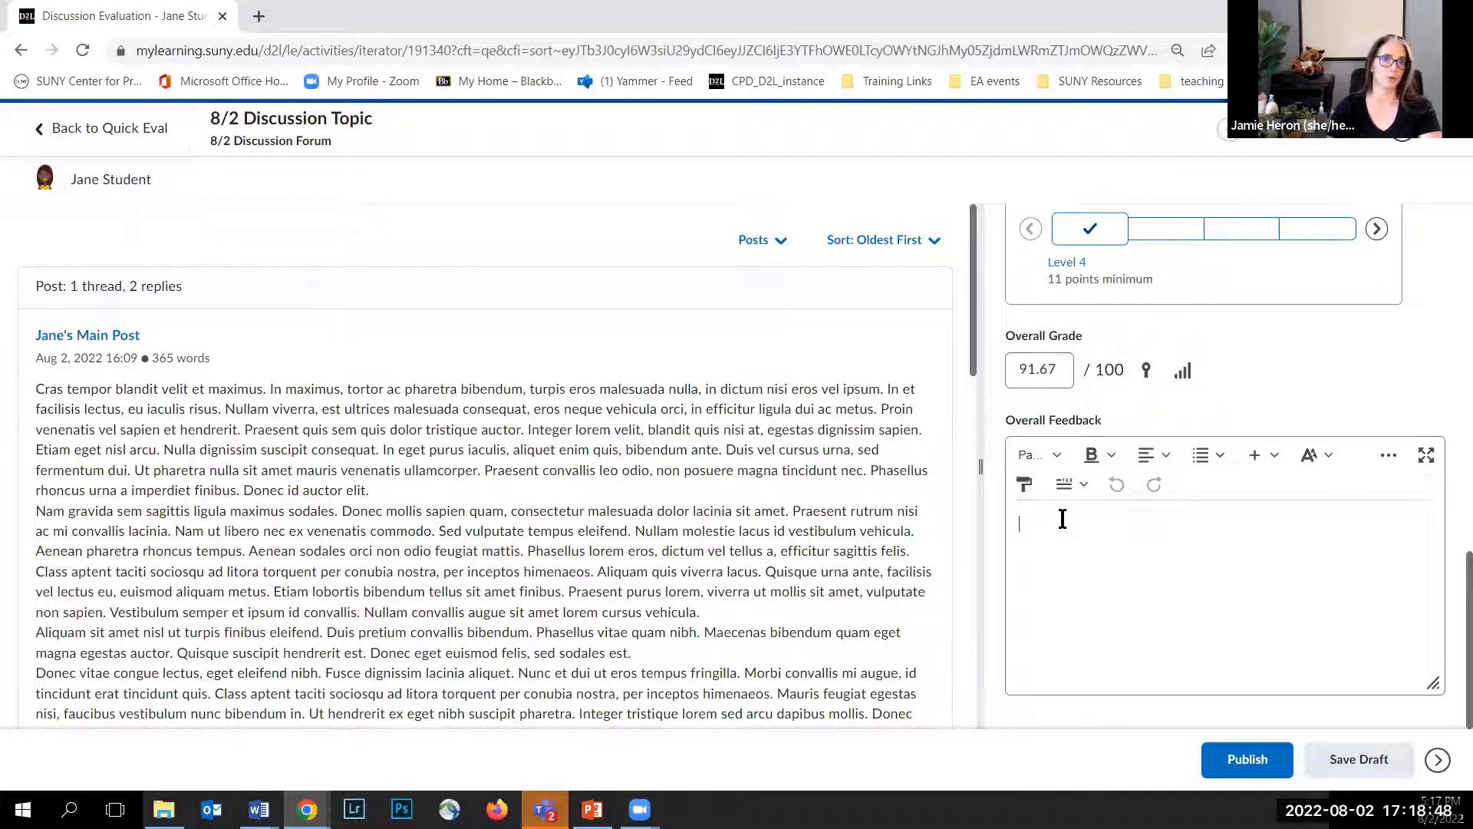
pyautogui.write('p')
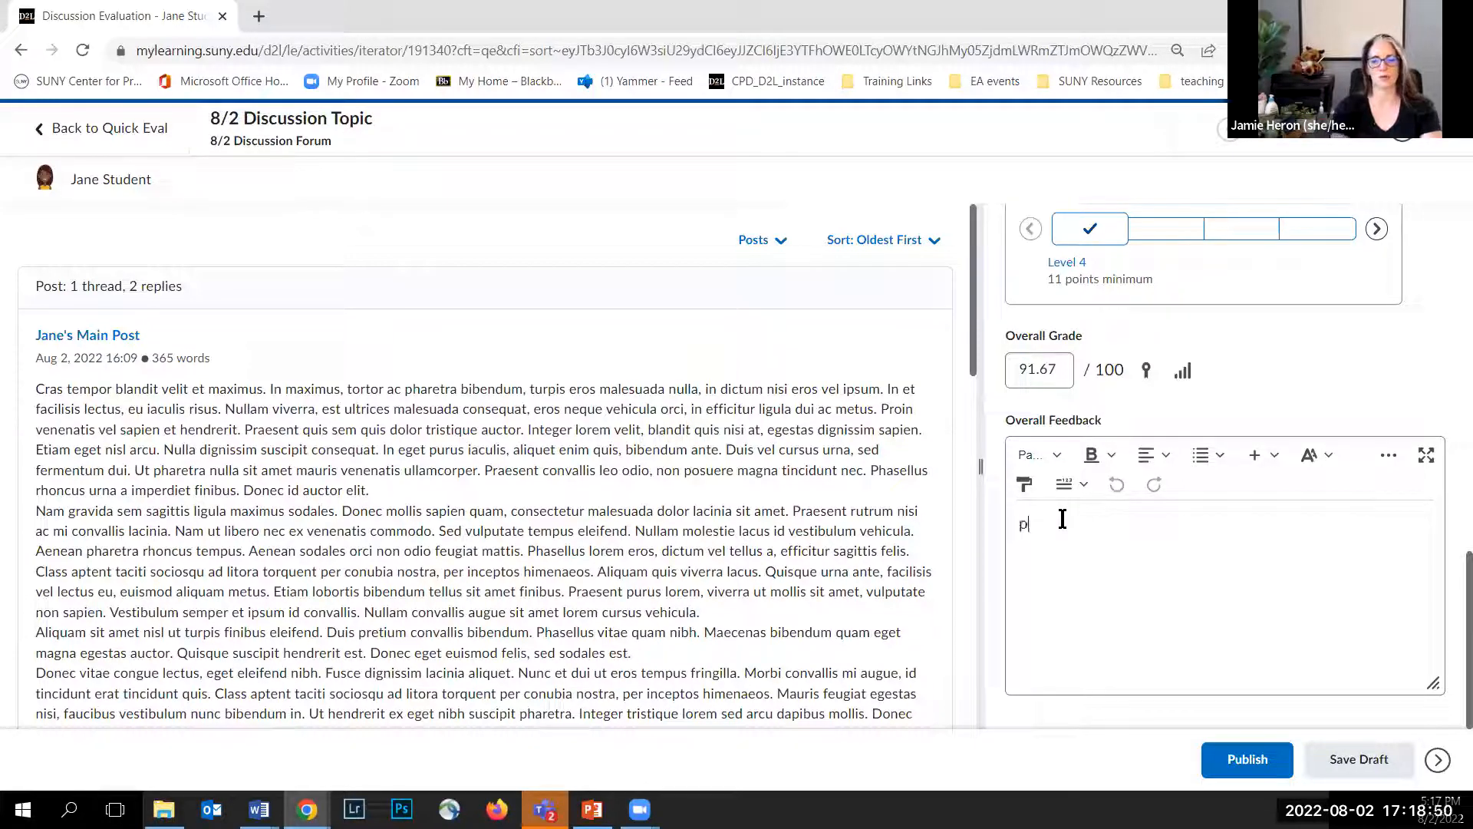
pyautogui.write('rovide')
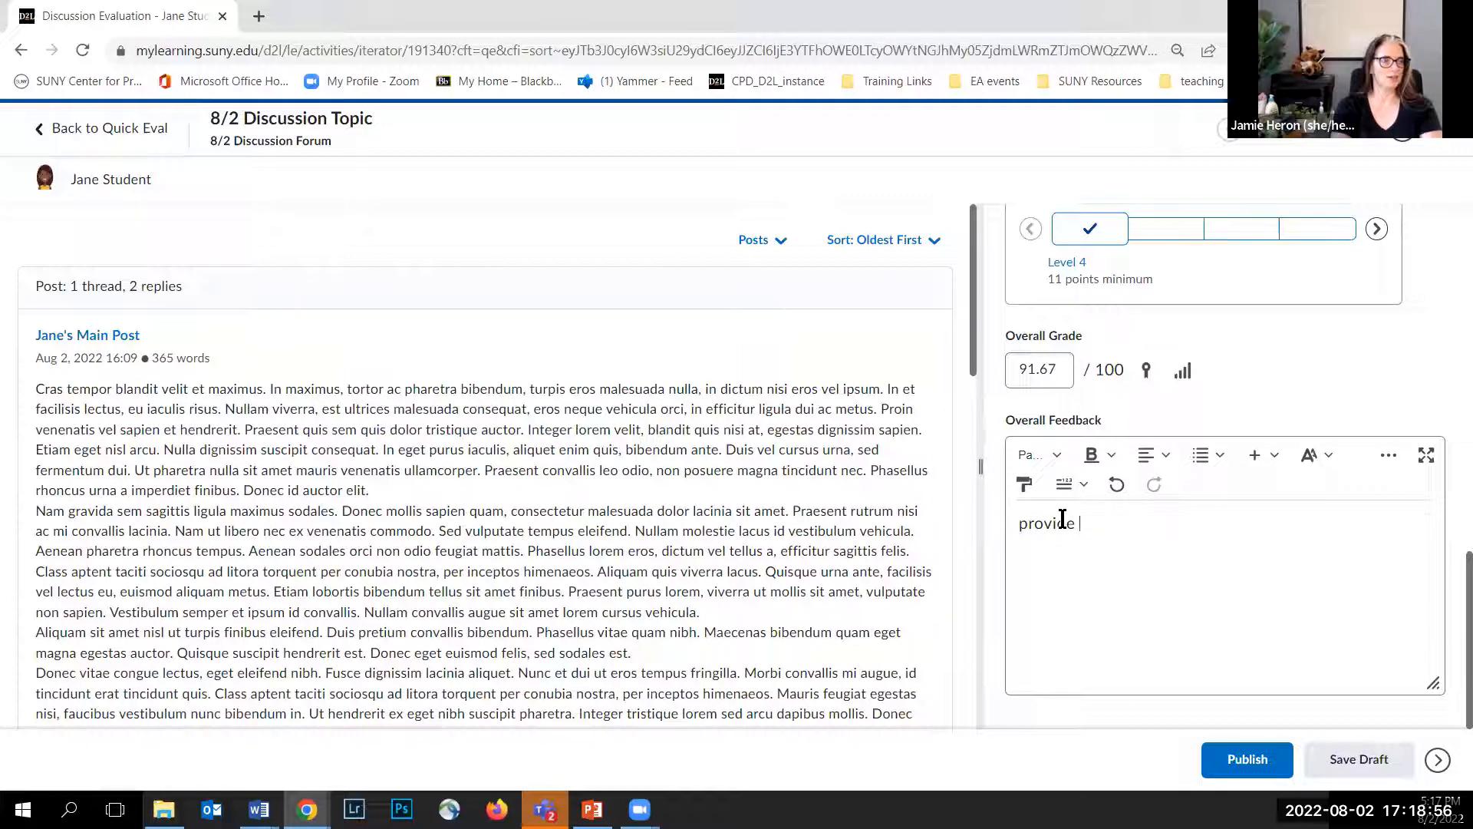
pyautogui.write('p')
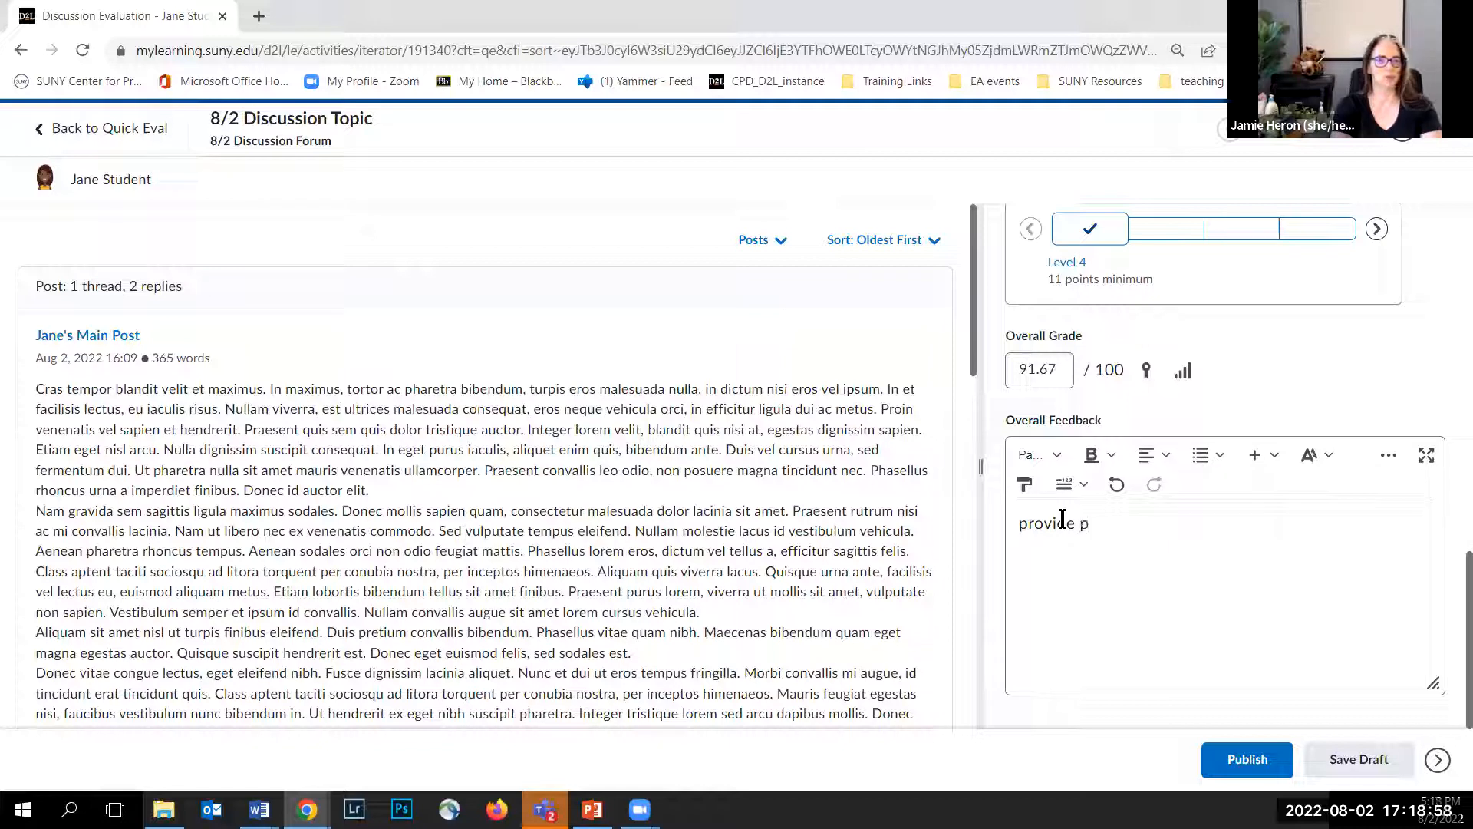
pyautogui.write('ersonal and ')
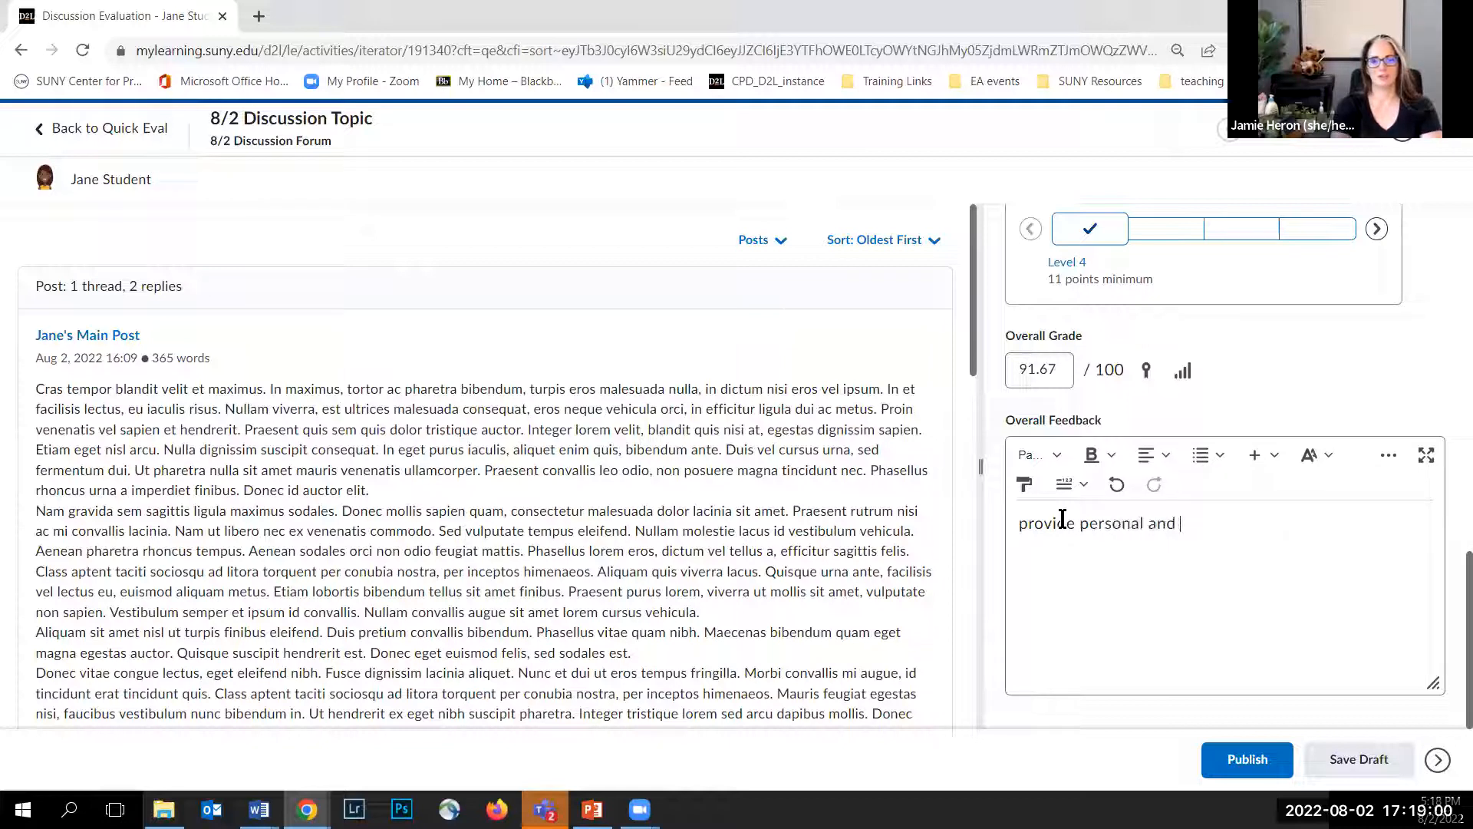
pyautogui.write('forta')
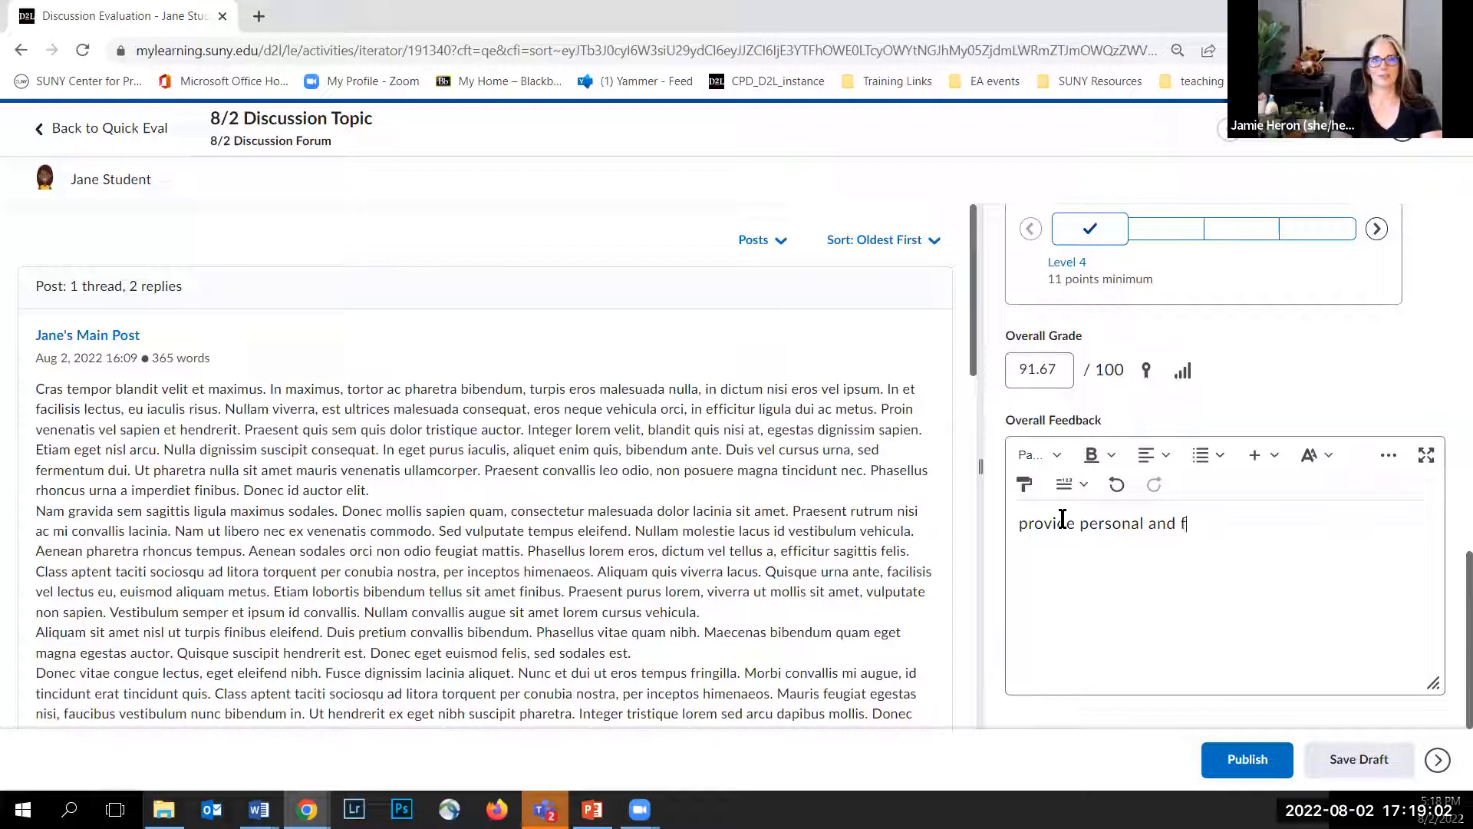
pyautogui.press('BackSpace')
pyautogui.press('BackSpace')
pyautogui.write('mative ')
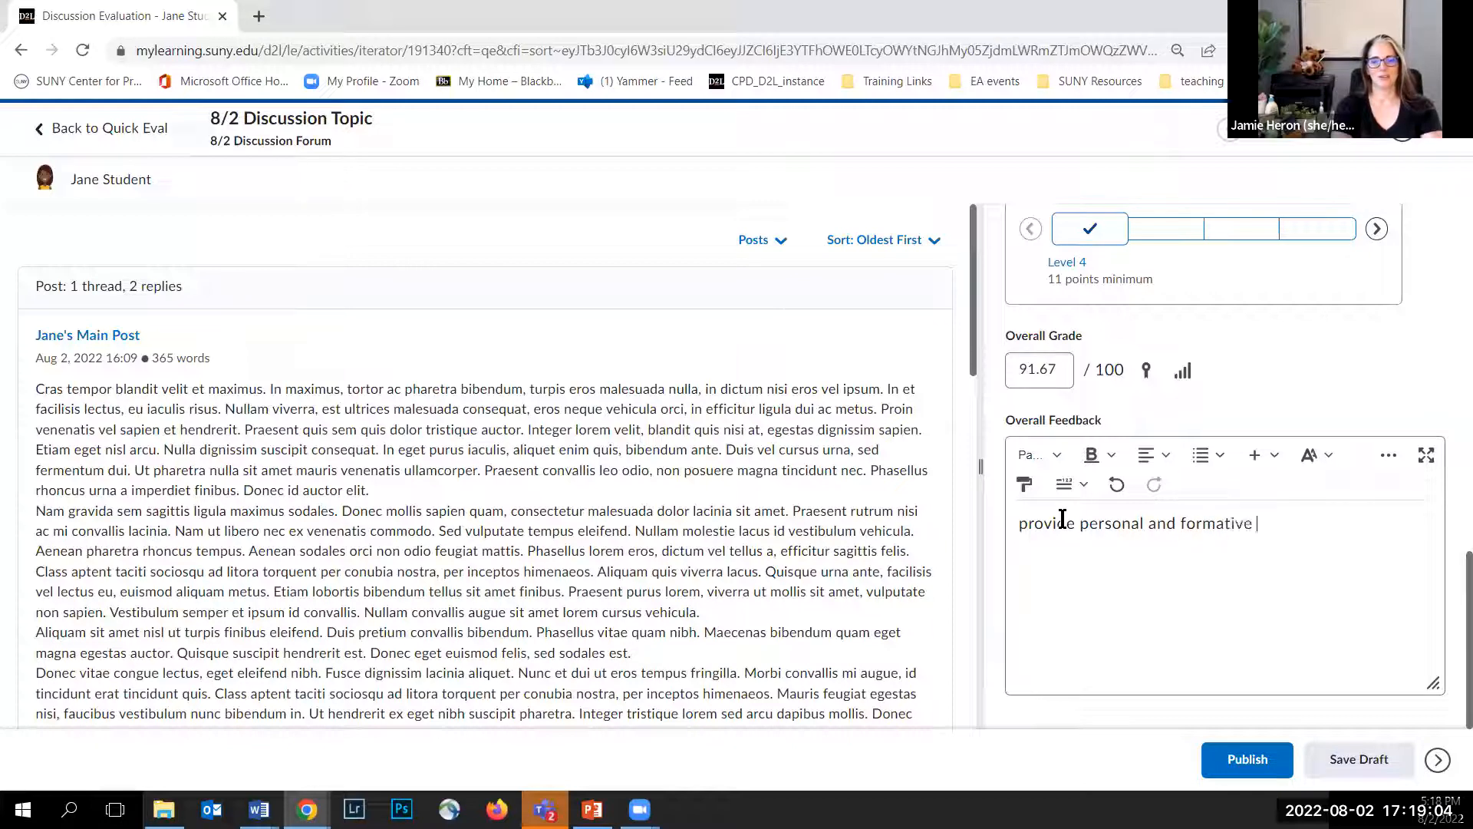
pyautogui.write('feedback here')
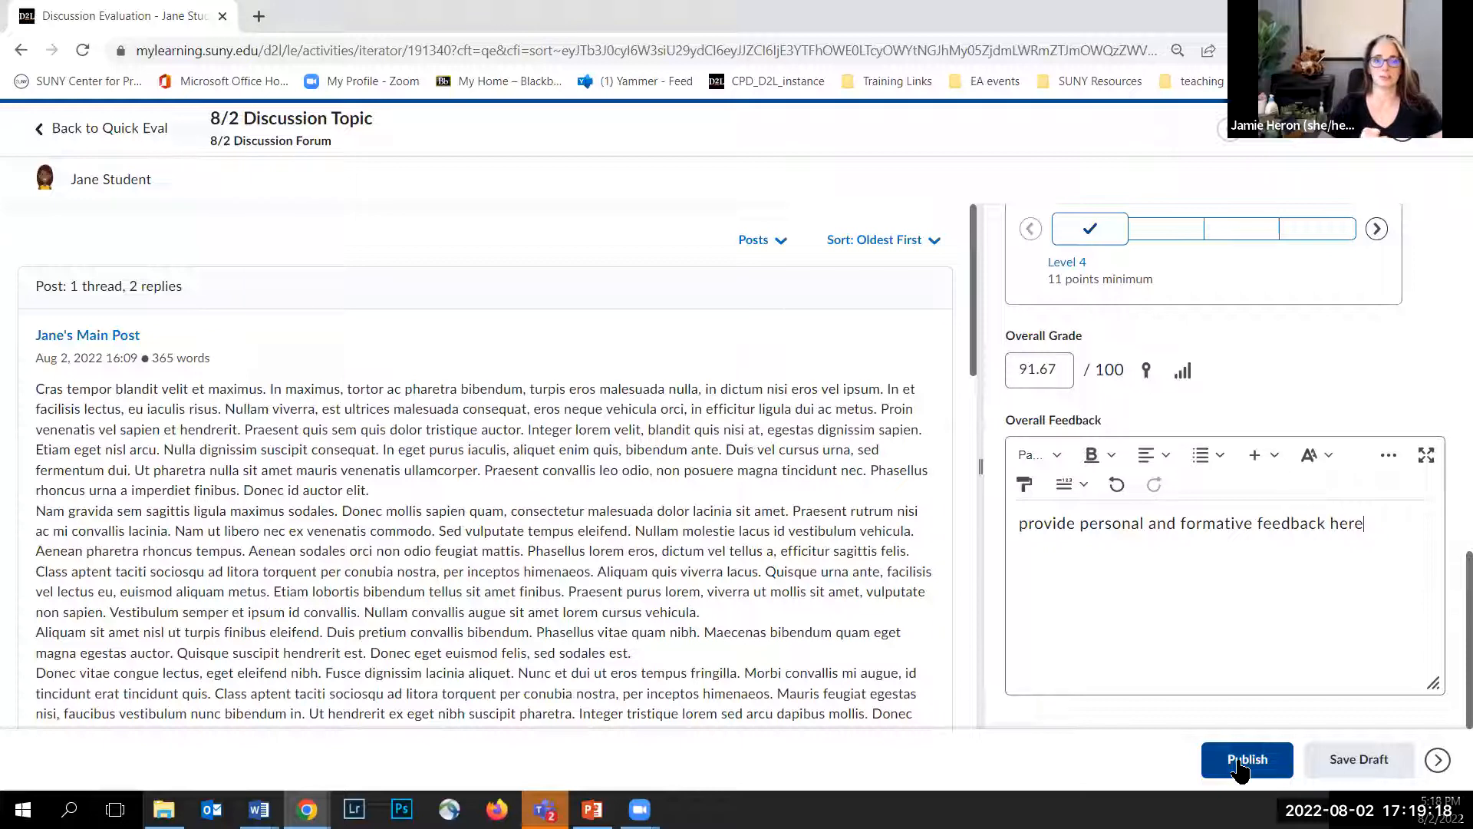
pyautogui.click(1334, 761)
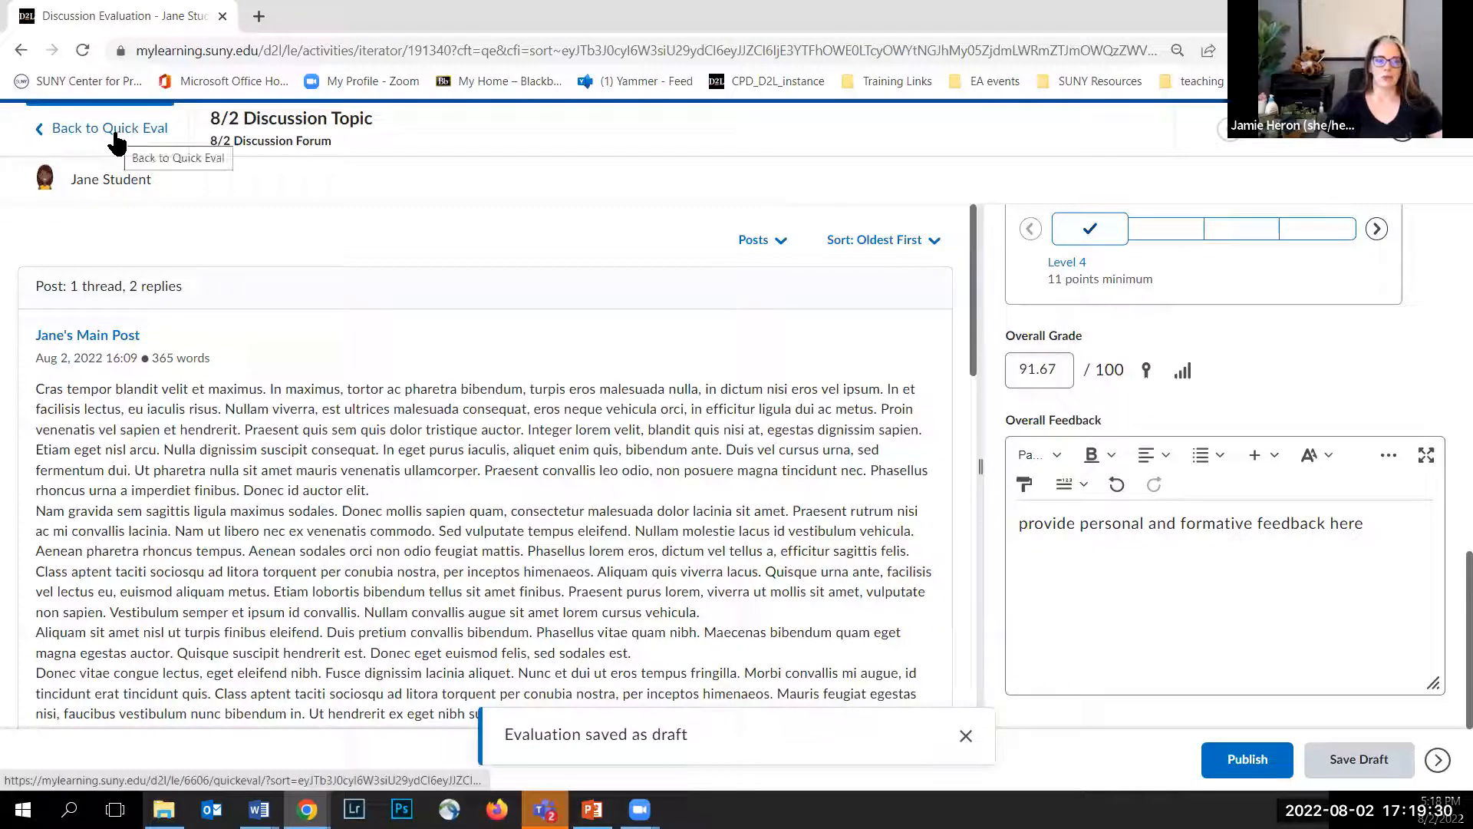
# Step: Move to the next student and score the Discussion Rubric, setting Criterion 2 to Level 4 and Criterion 3 to Level 3
pyautogui.click(1402, 132)
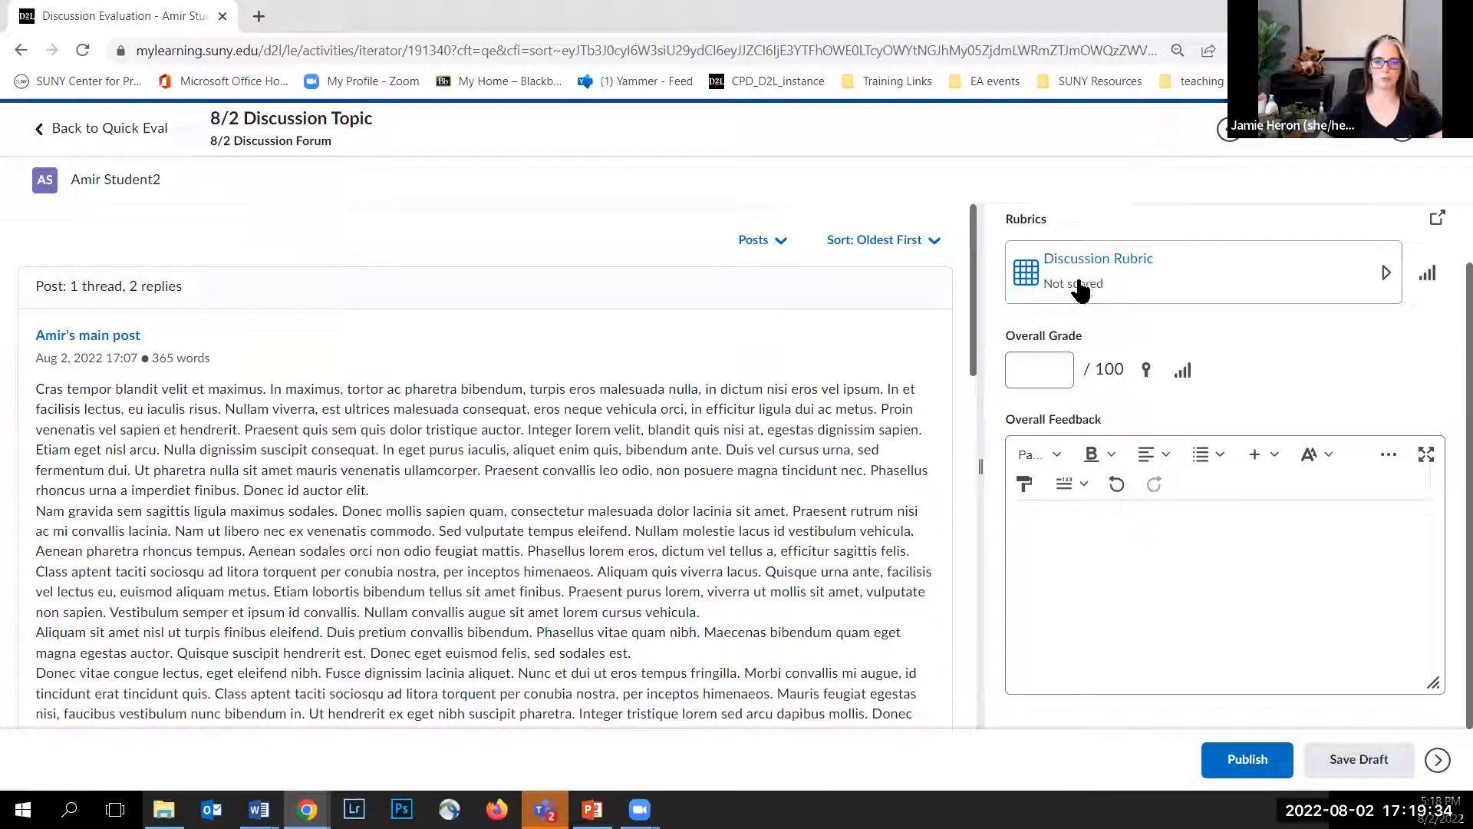
pyautogui.click(1079, 290)
pyautogui.scroll(-3, 1087, 307)
pyautogui.scroll(5, 1067, 415)
pyautogui.click(1091, 379)
pyautogui.click(1079, 572)
pyautogui.scroll(-4, 1095, 491)
pyautogui.click(1166, 478)
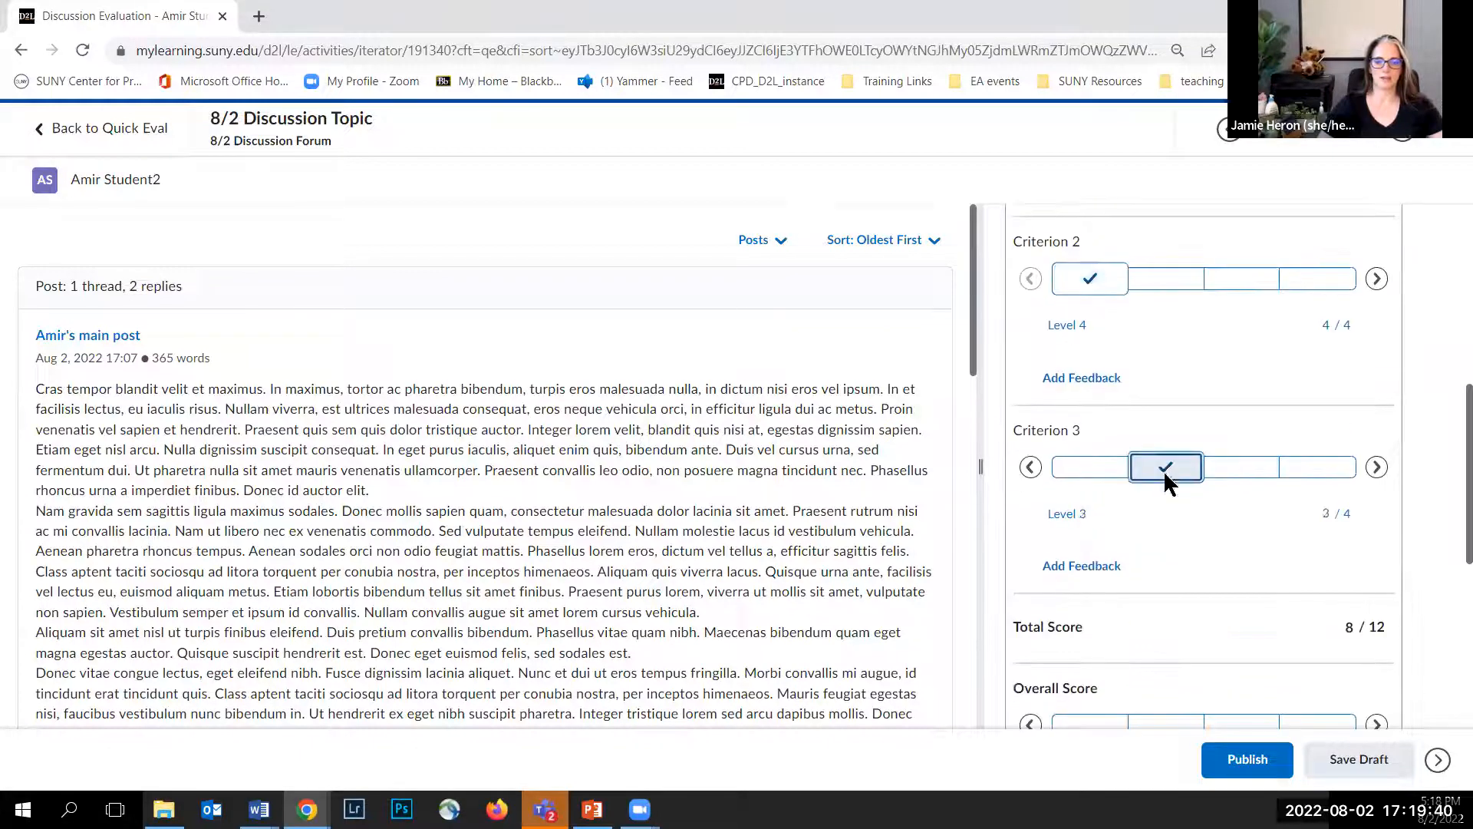
# Step: Enter the overall feedback "provide feedback here" for this student and save the evaluation as a draft
pyautogui.scroll(-6, 1036, 468)
pyautogui.click(1079, 568)
pyautogui.write('provide feedback here')
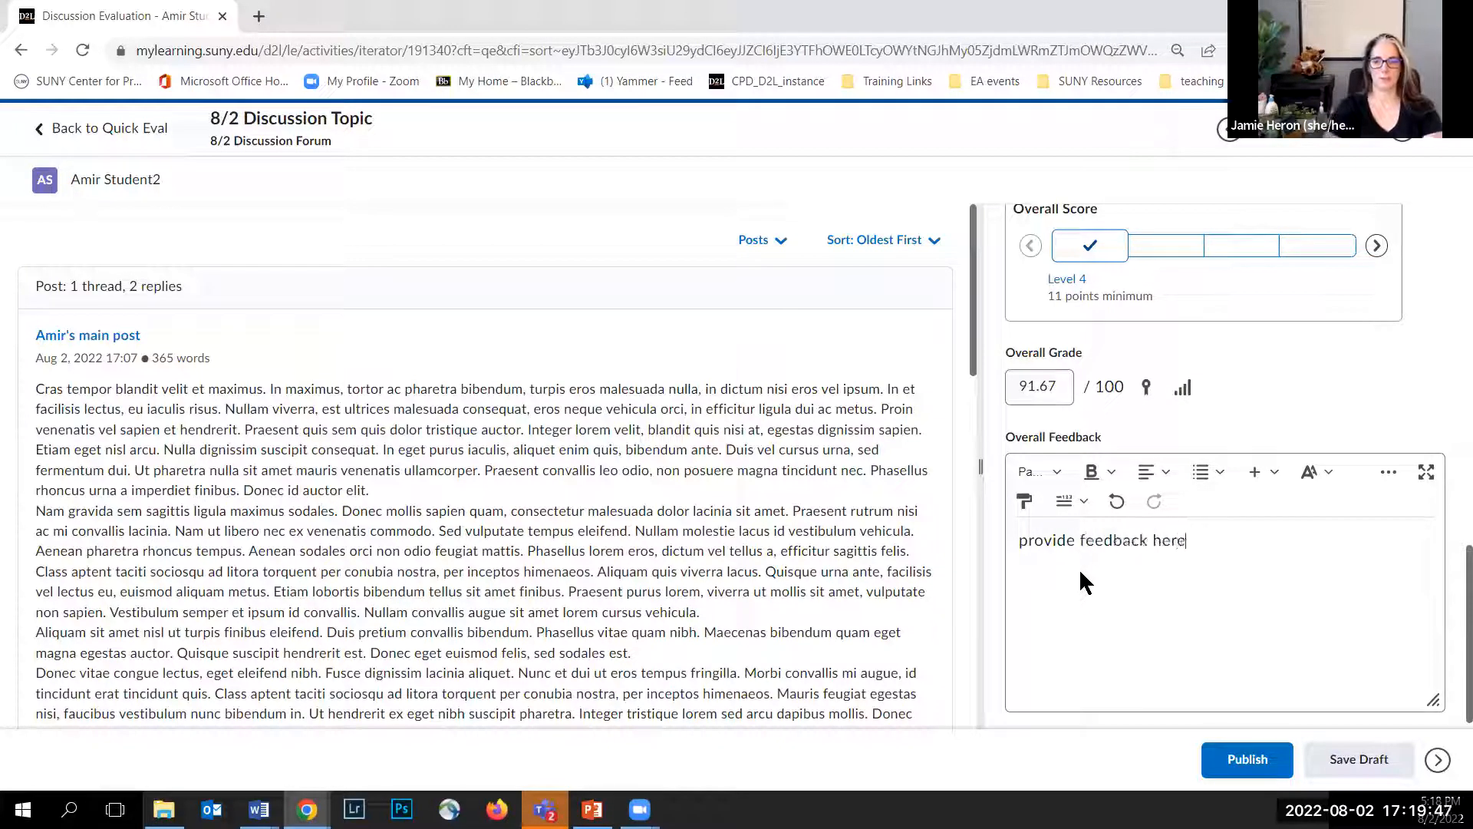
pyautogui.click(1345, 760)
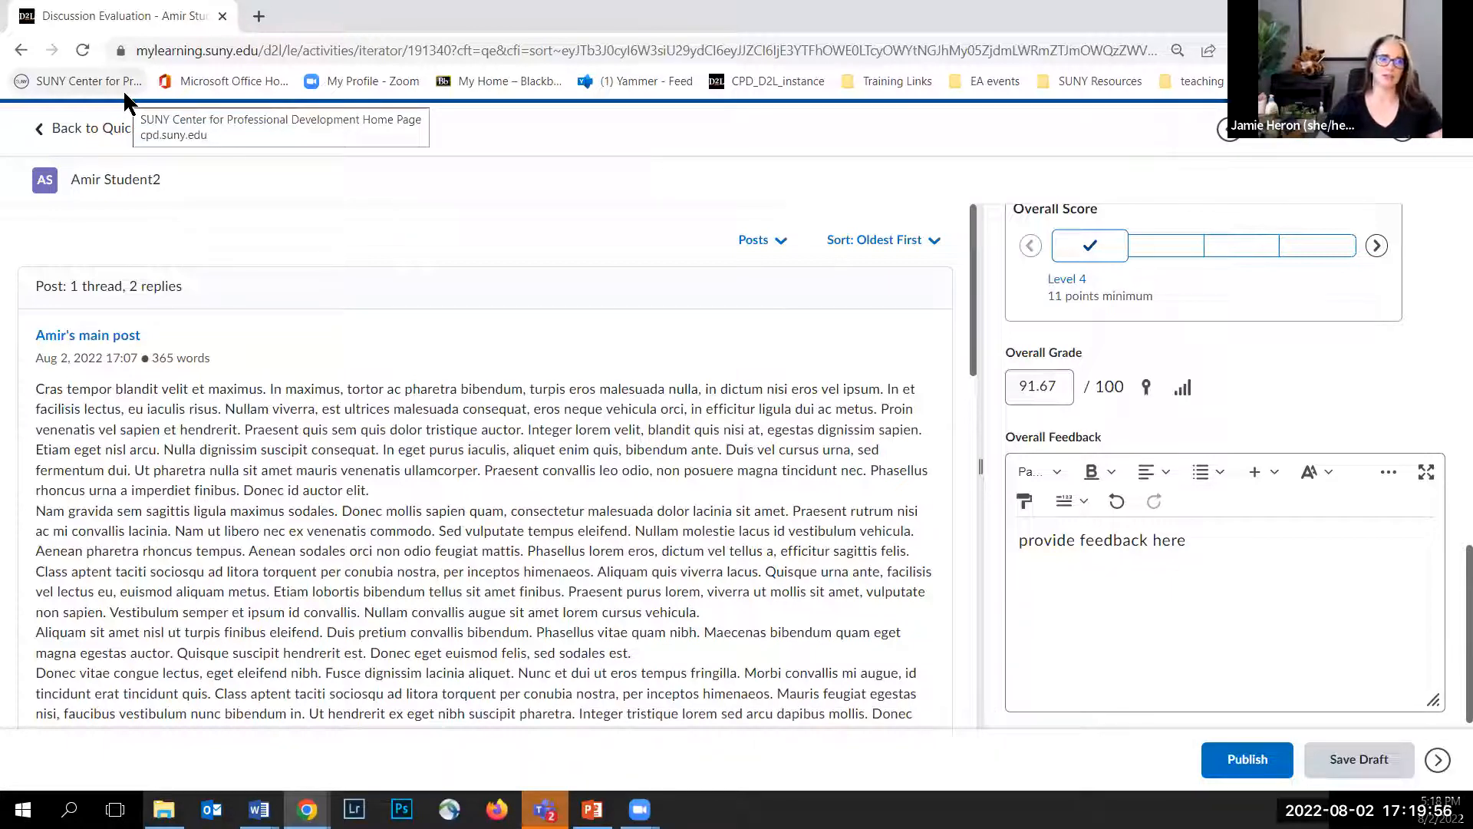
# Step: Return to Quick Eval and publish all evaluations for the 8/2 Discussion Topic, confirming the prompt
pyautogui.click(99, 132)
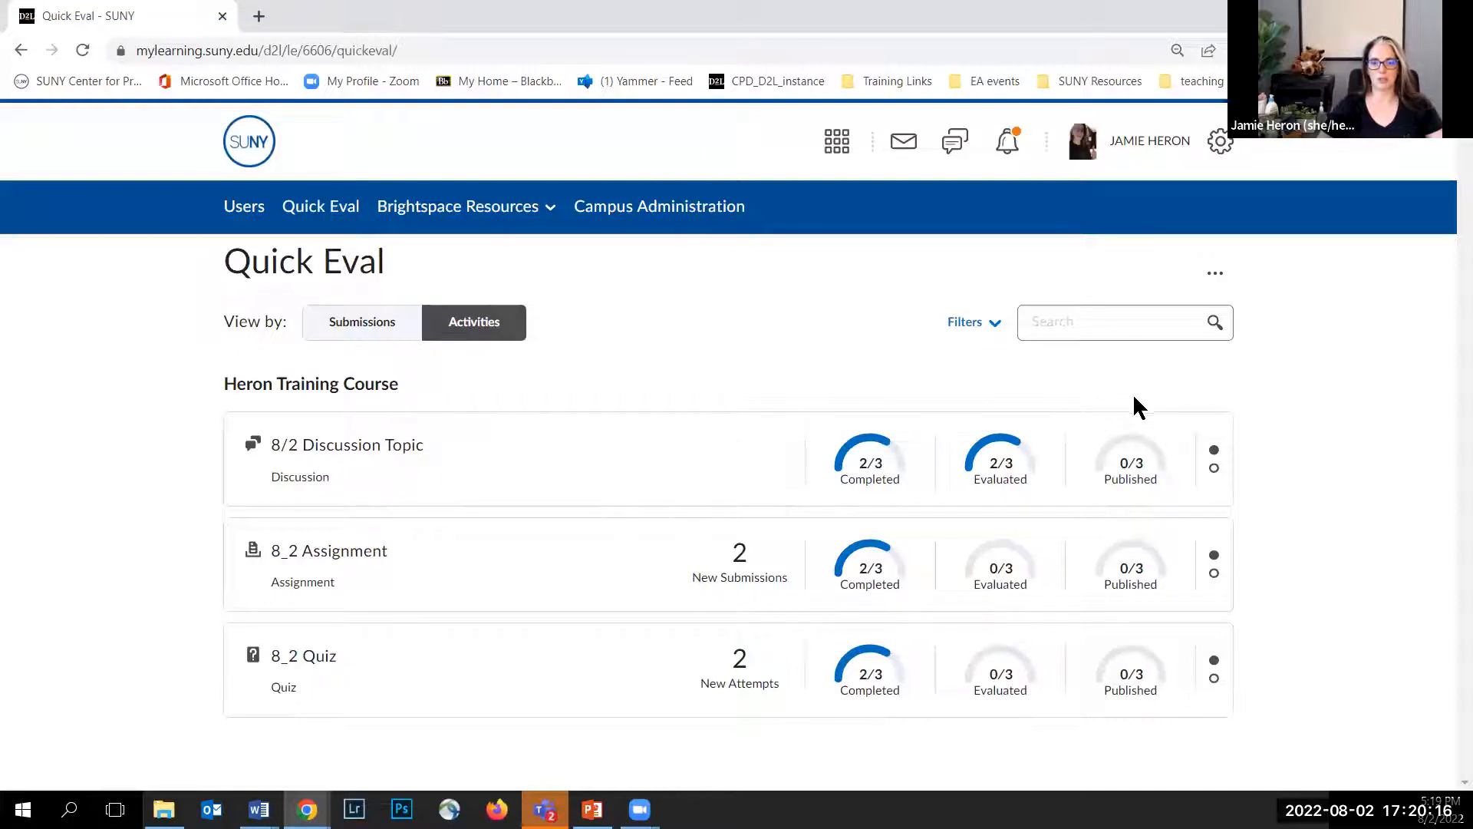
pyautogui.moveTo(1148, 476)
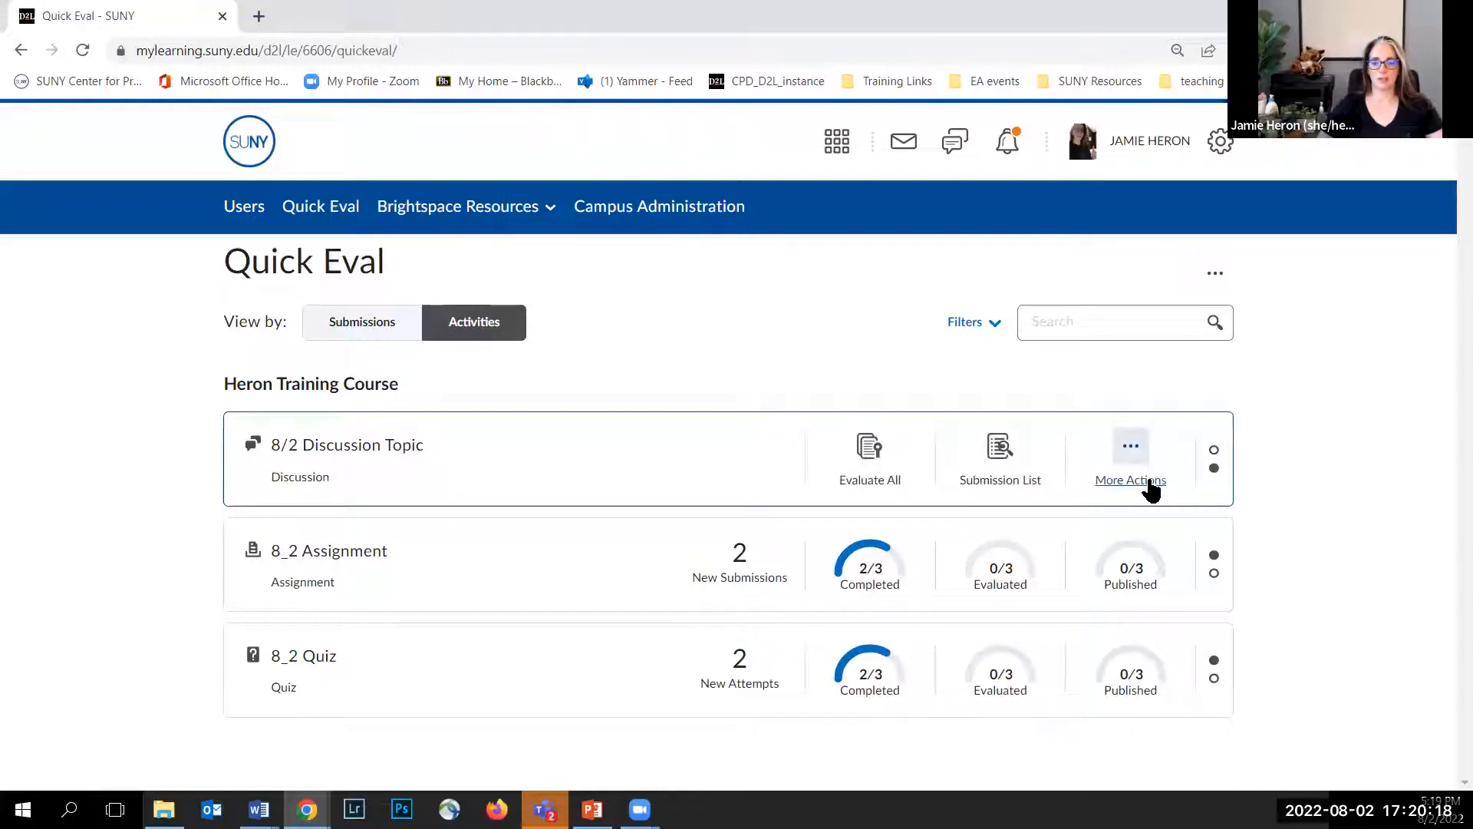
pyautogui.click(1149, 485)
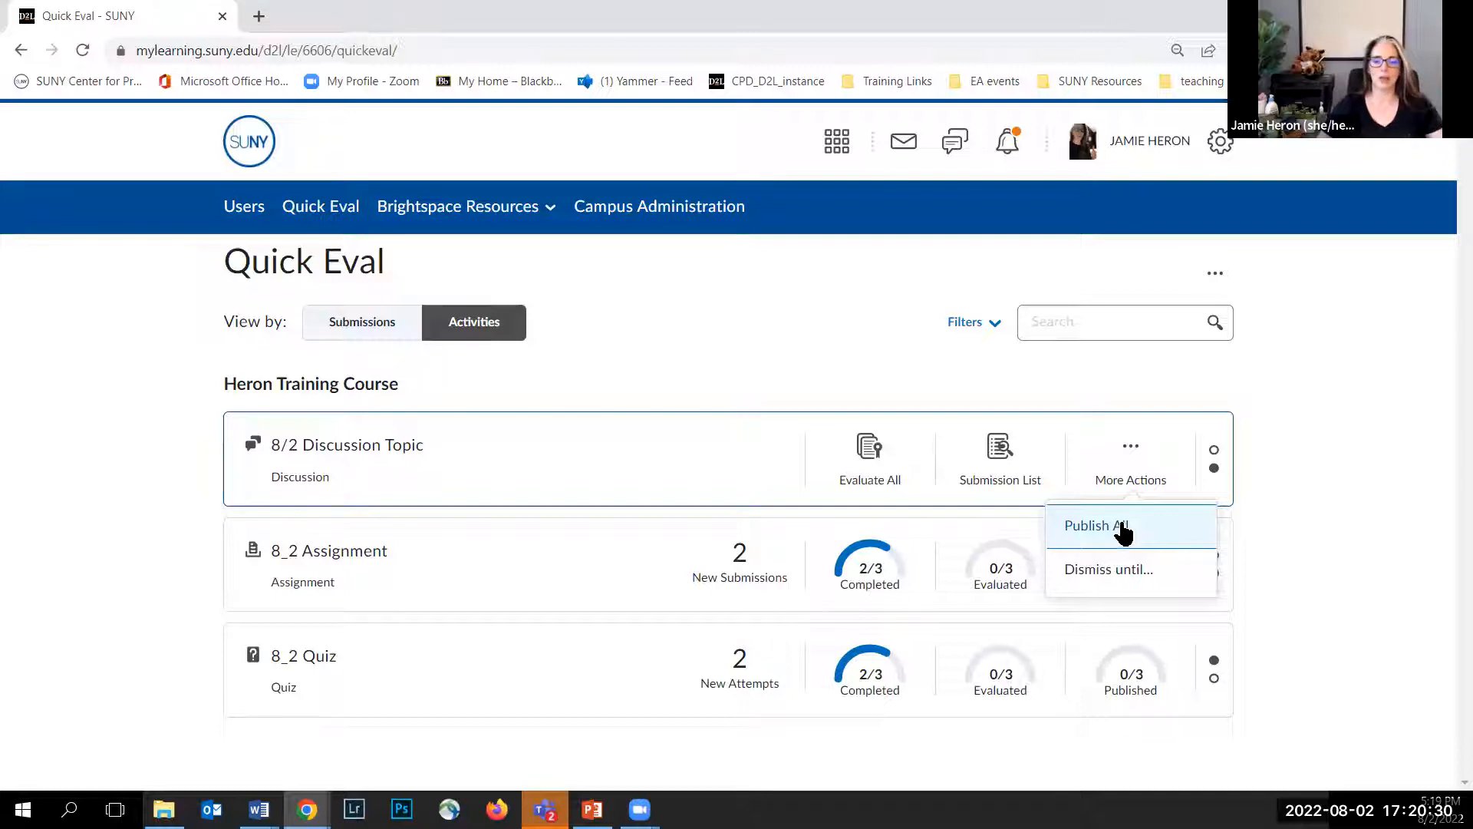
pyautogui.click(1122, 531)
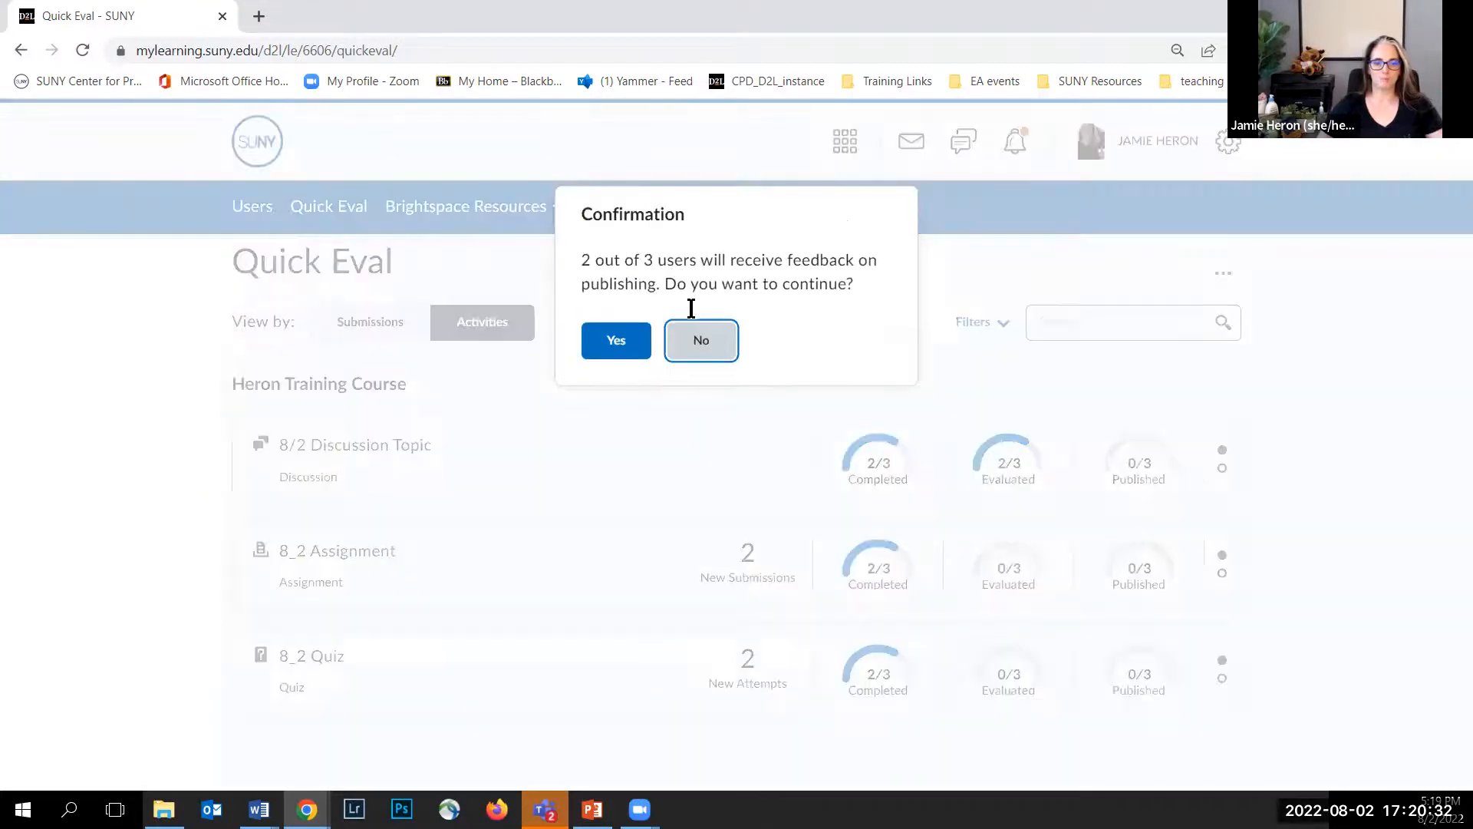
pyautogui.click(616, 341)
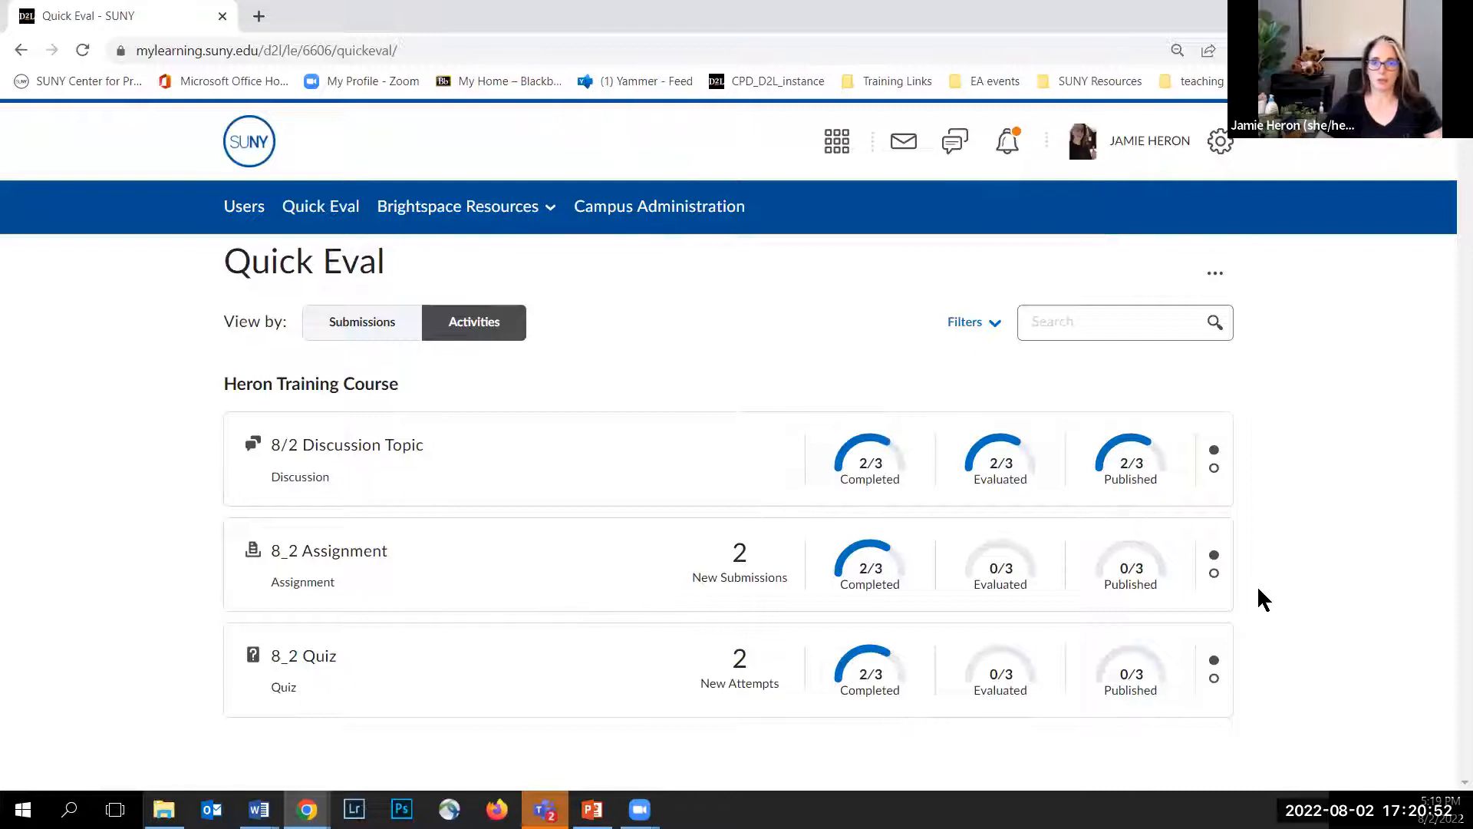
# Step: Open Evaluate All for the 8_2 Assignment
pyautogui.moveTo(1144, 595)
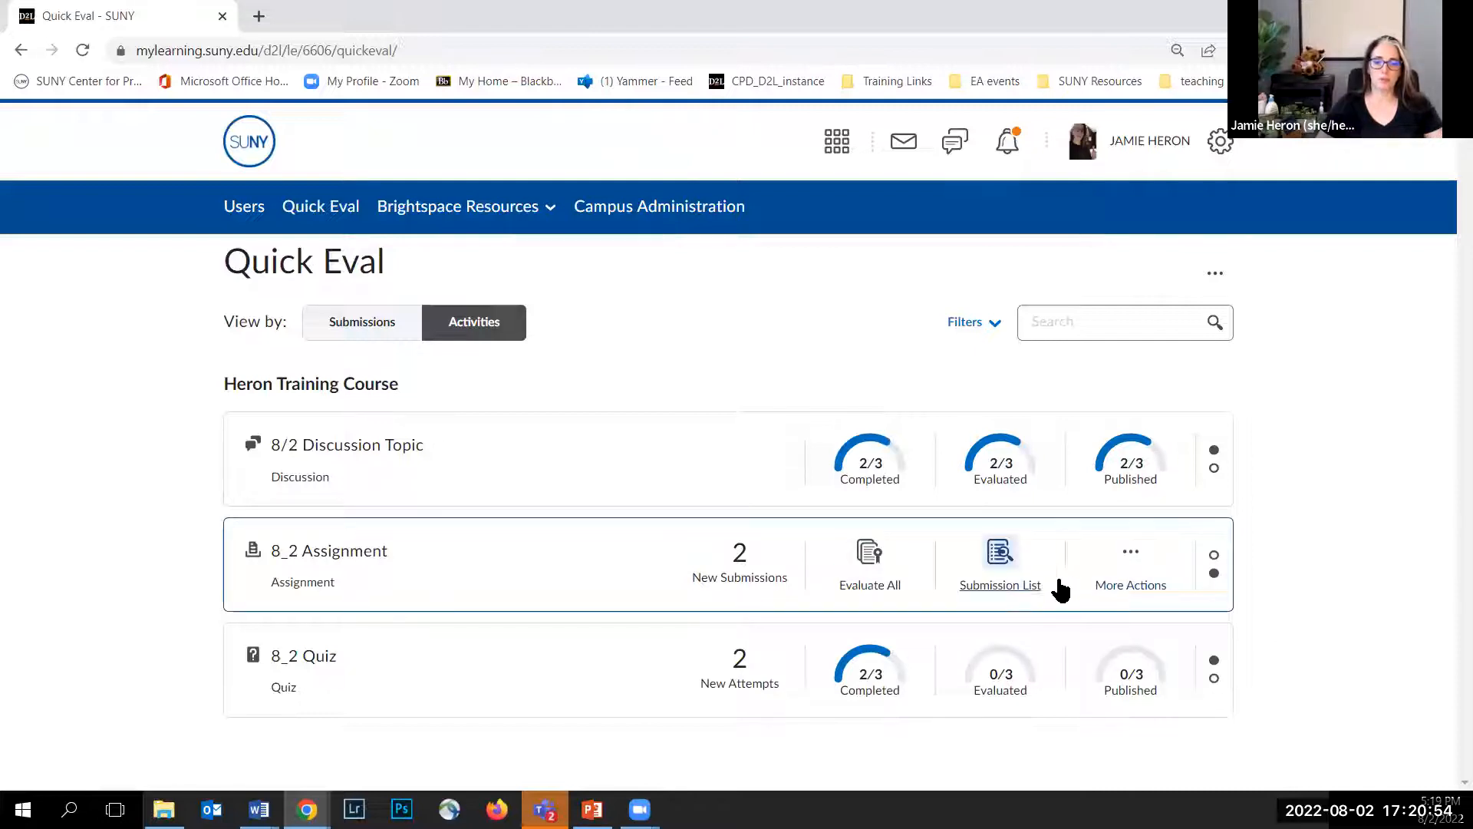
pyautogui.click(863, 589)
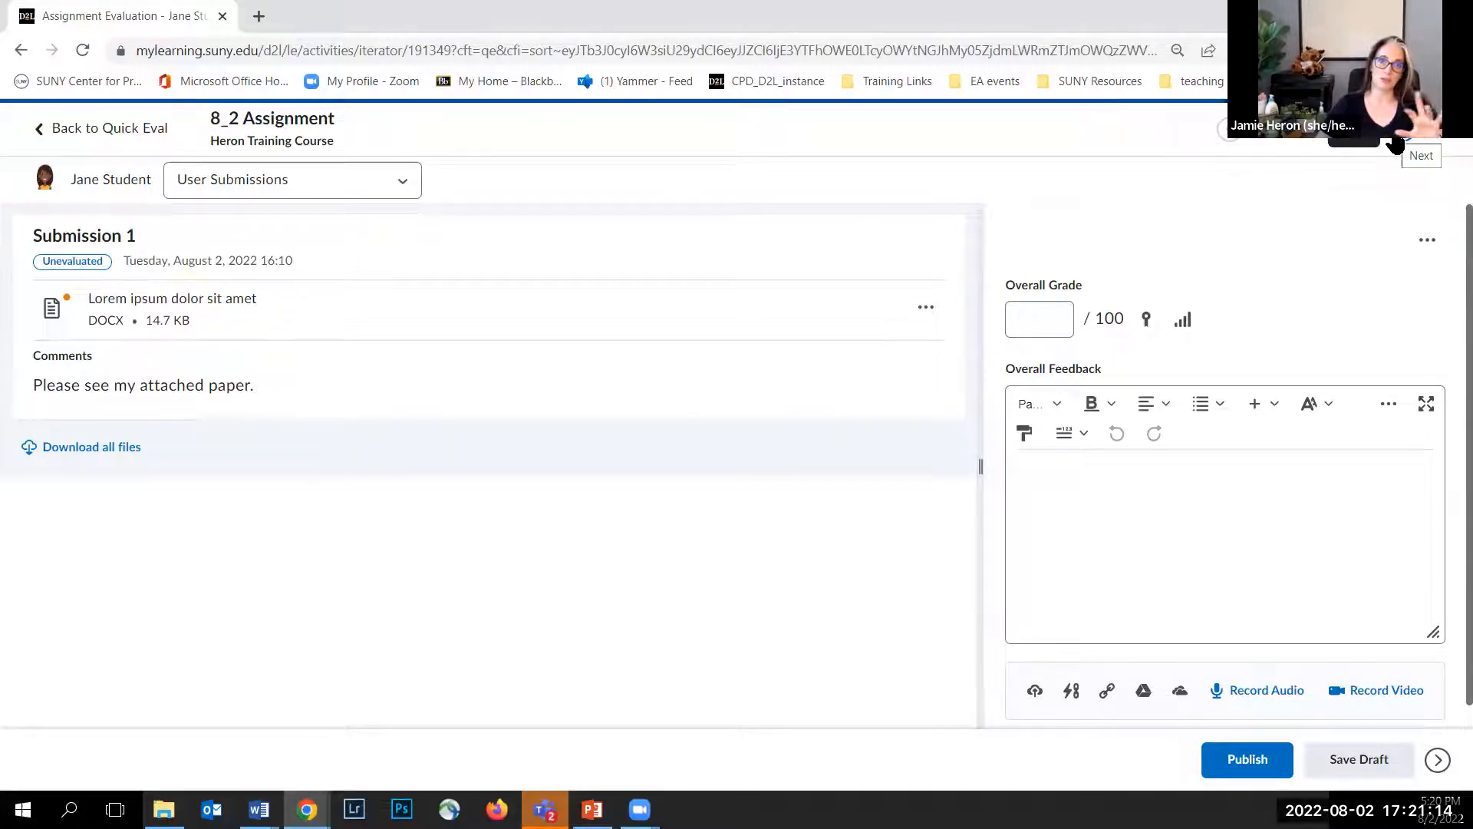
pyautogui.click(46, 185)
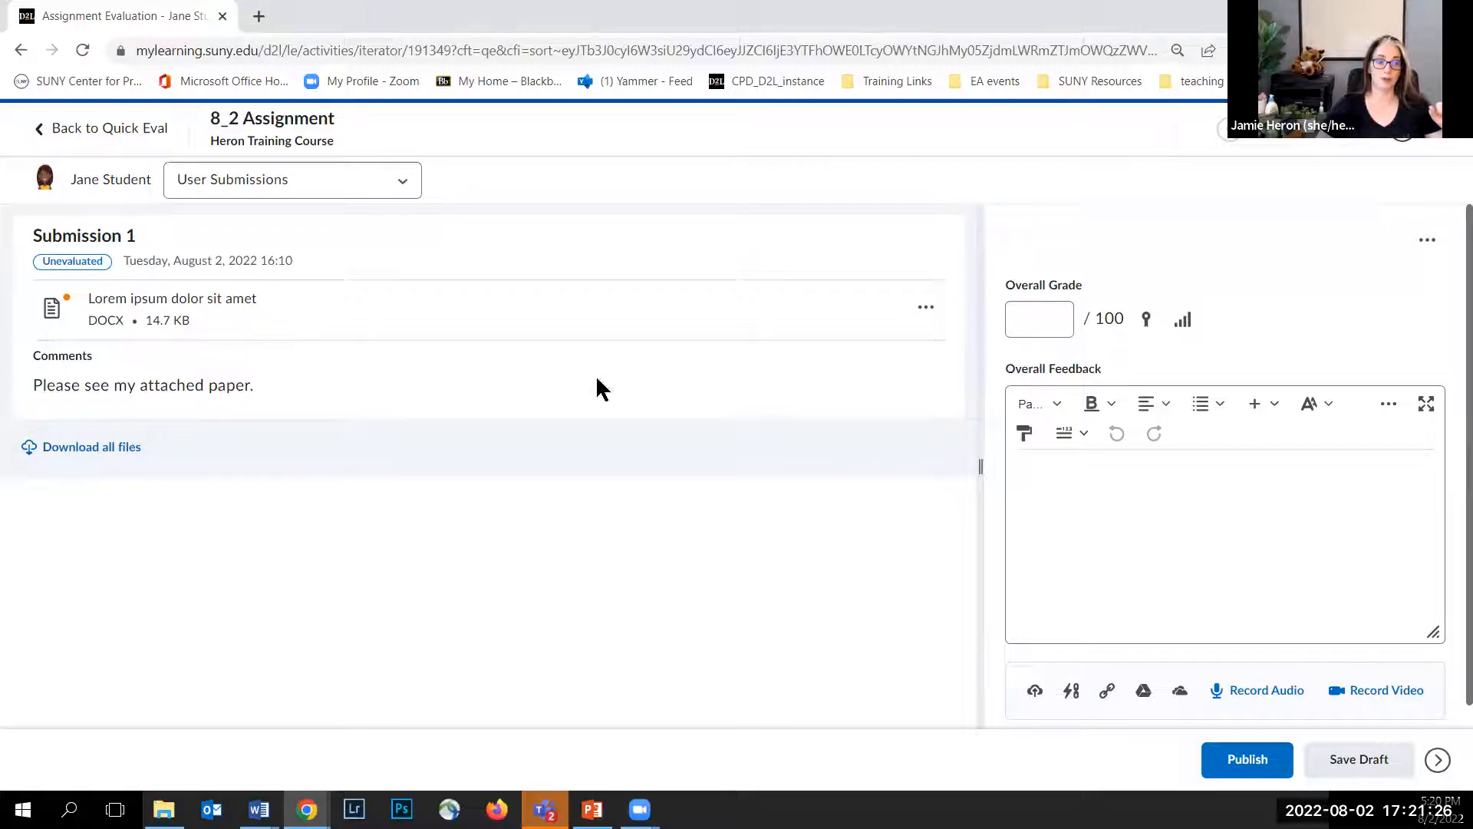
# Step: Check the submitted file's options, then open Lorem ipsum dolor sit amet.docx from the submissions list in the viewer
pyautogui.click(927, 311)
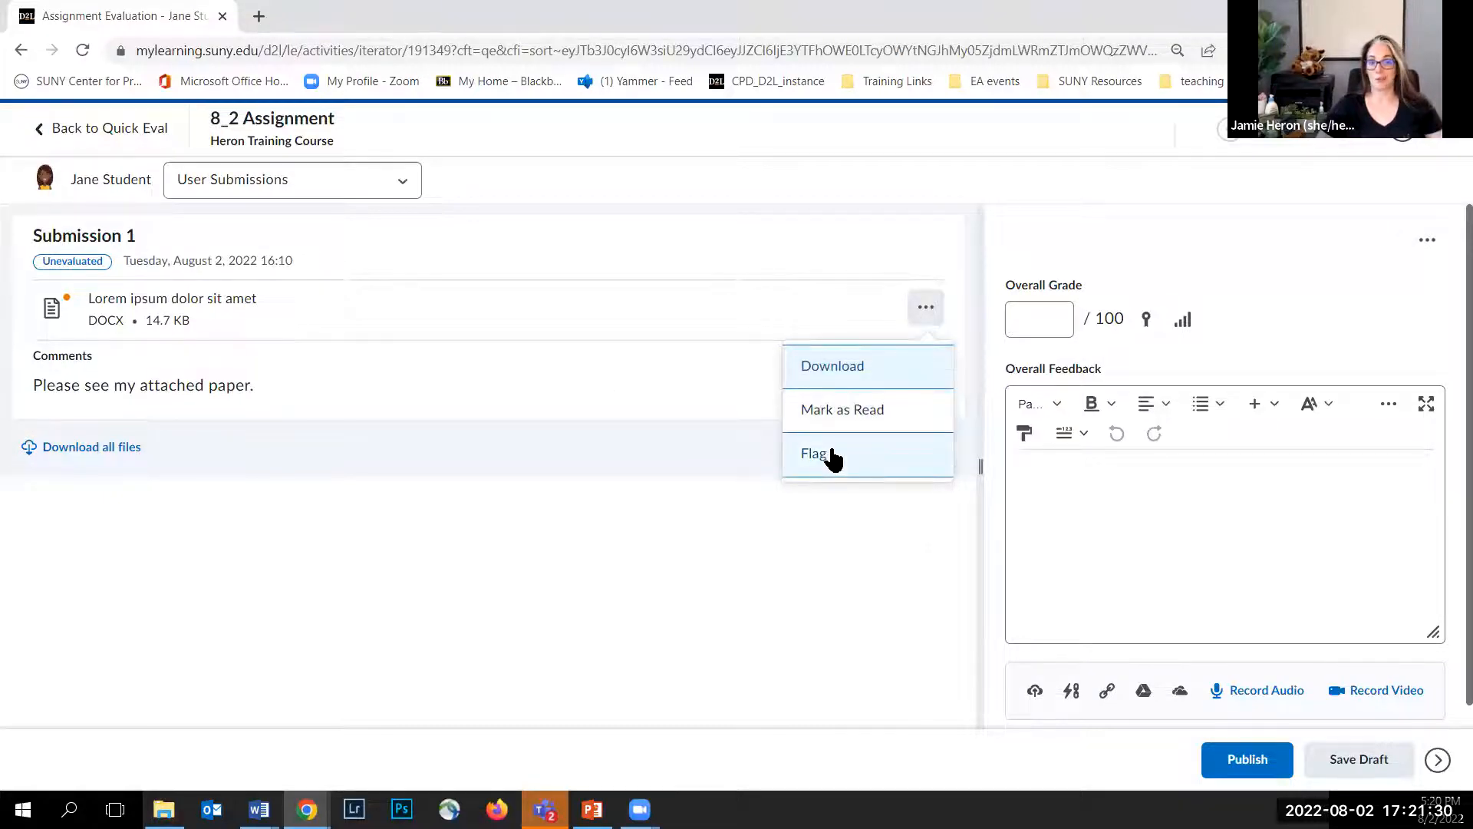
pyautogui.click(527, 172)
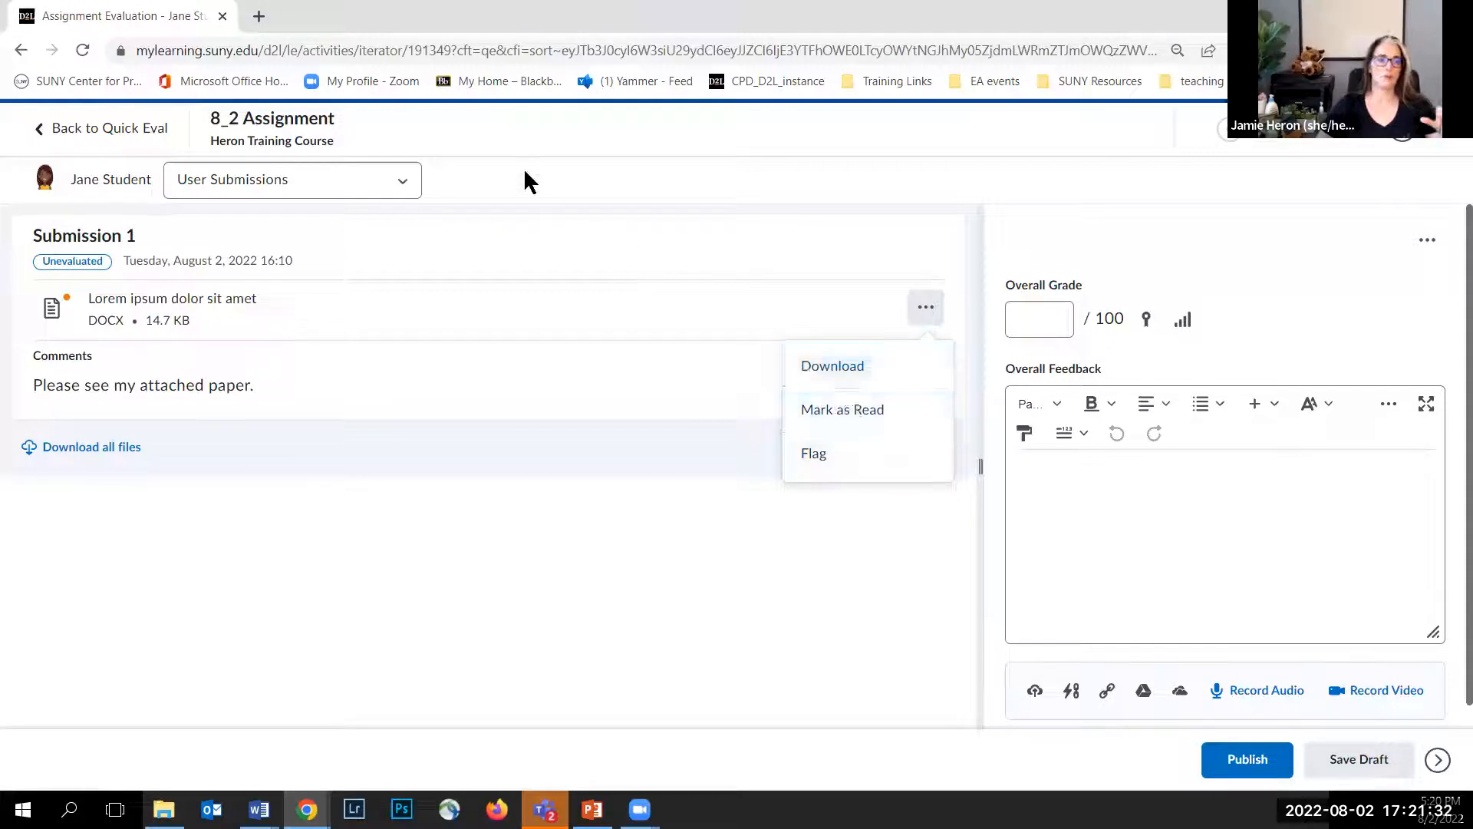
pyautogui.click(404, 182)
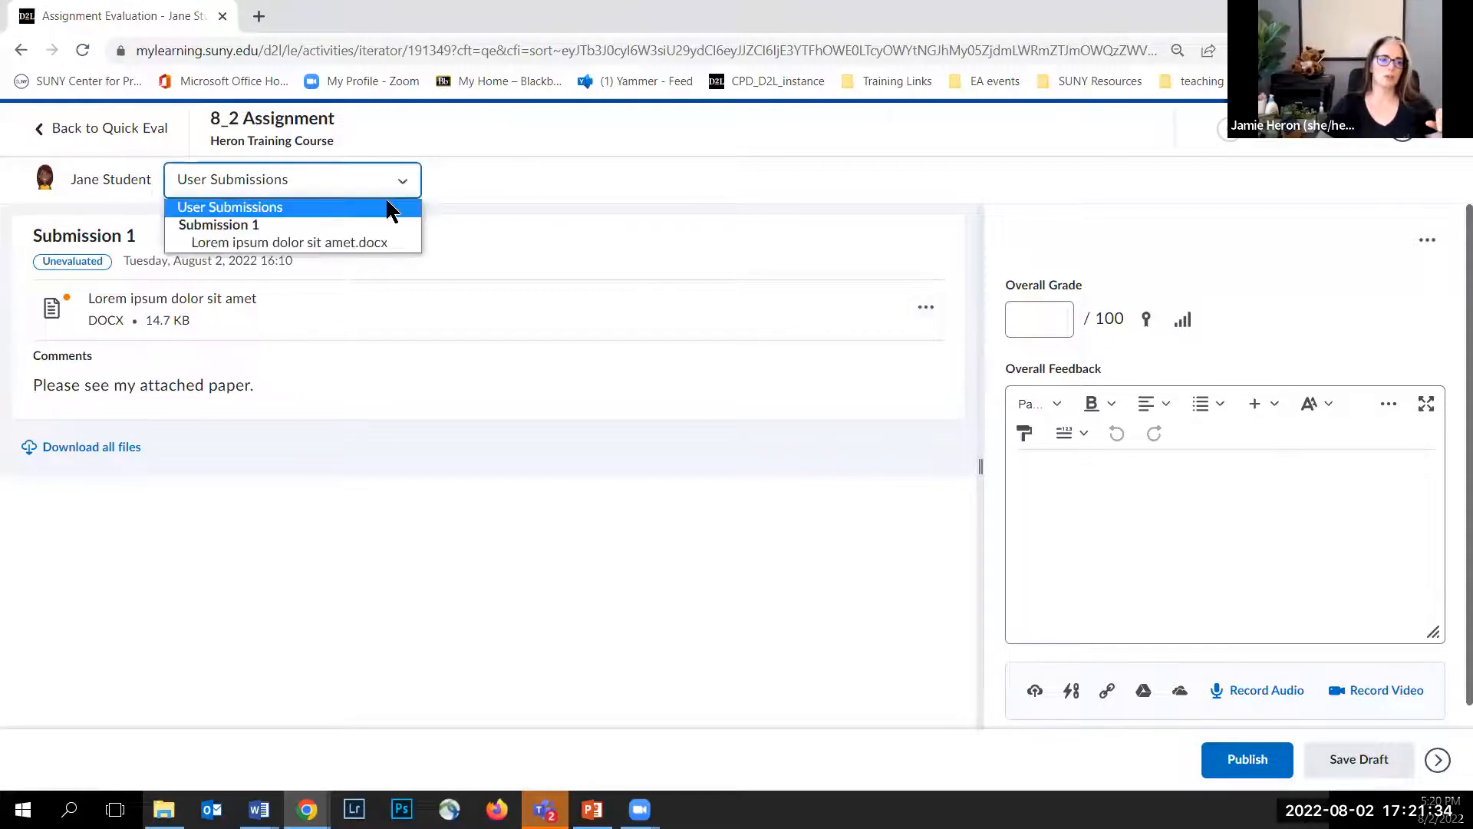
pyautogui.click(319, 244)
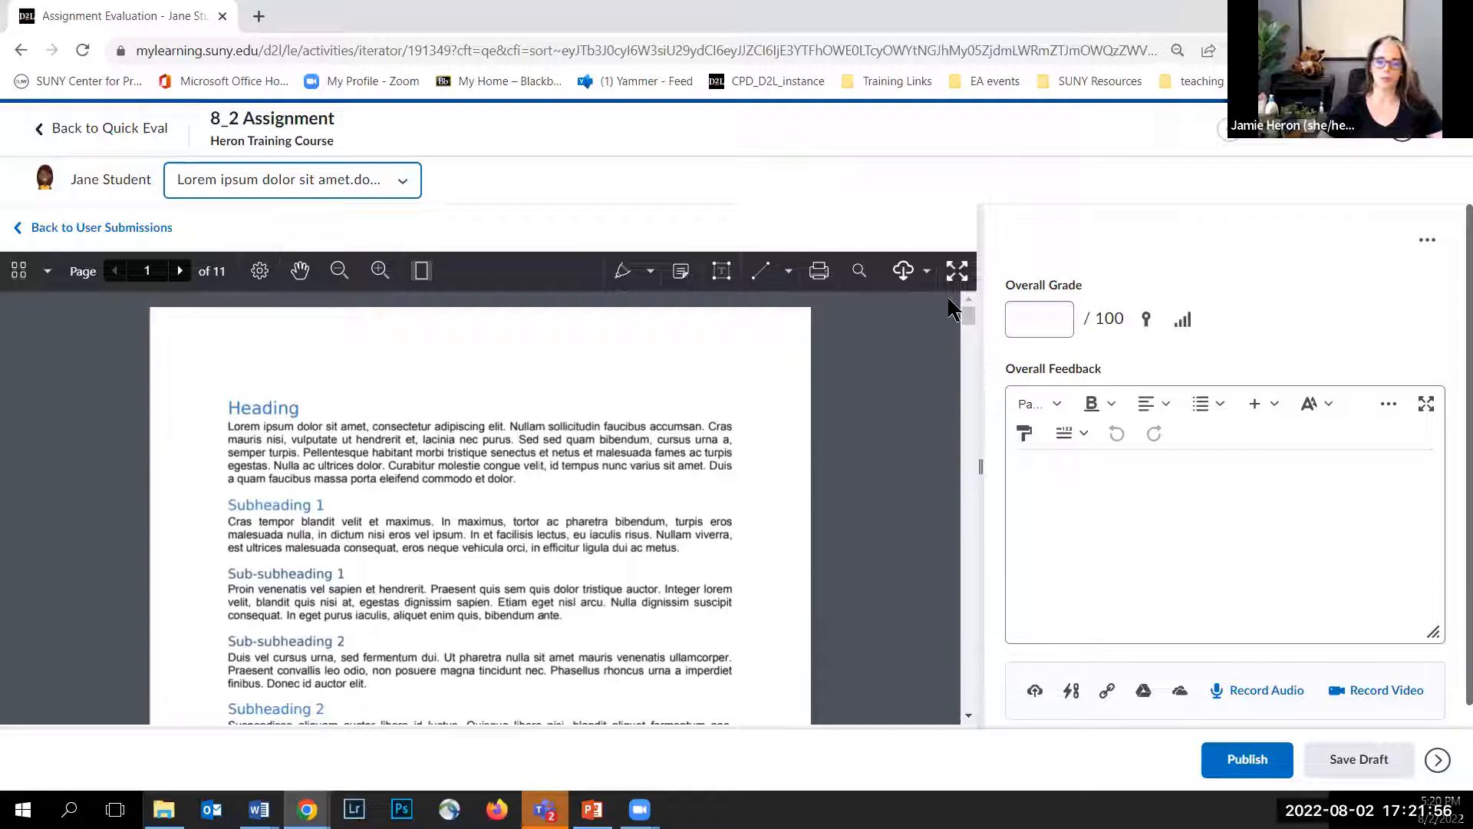
# Step: In full-screen view, add an orange note at the Subheading 2 paragraph saying it might be more impactful at the end of the paper
pyautogui.click(957, 273)
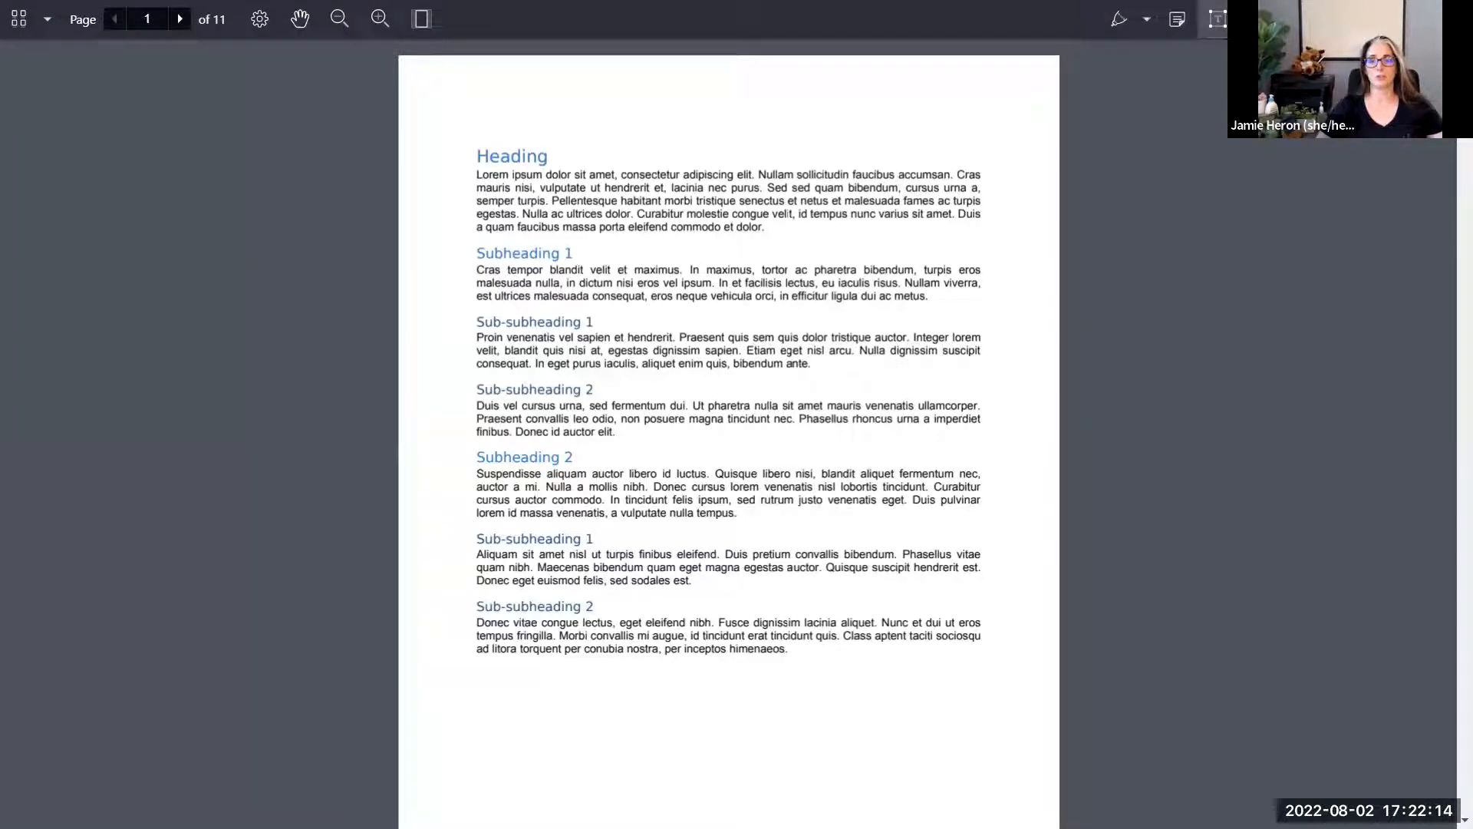
pyautogui.click(1179, 31)
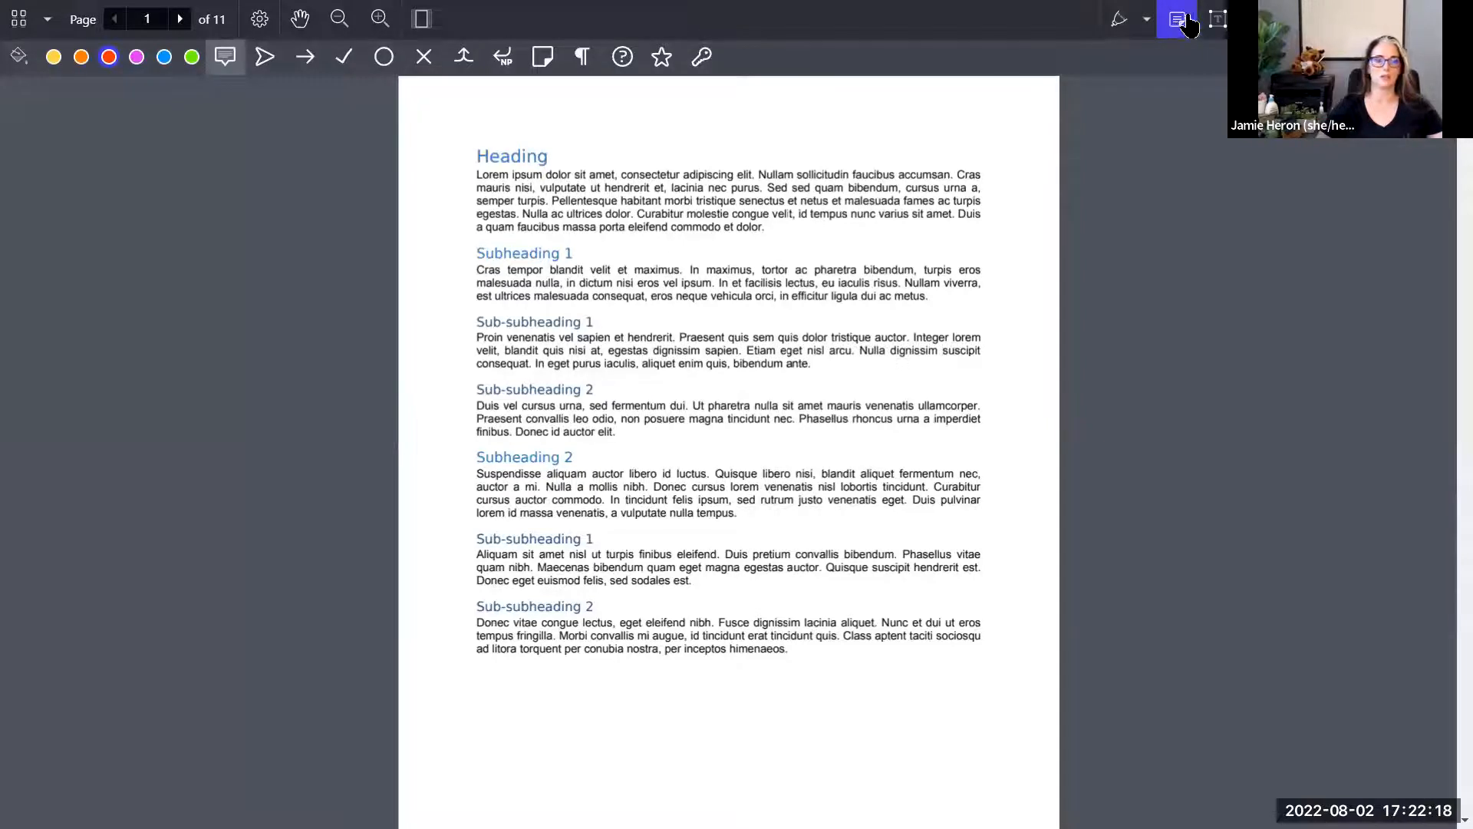
pyautogui.click(81, 58)
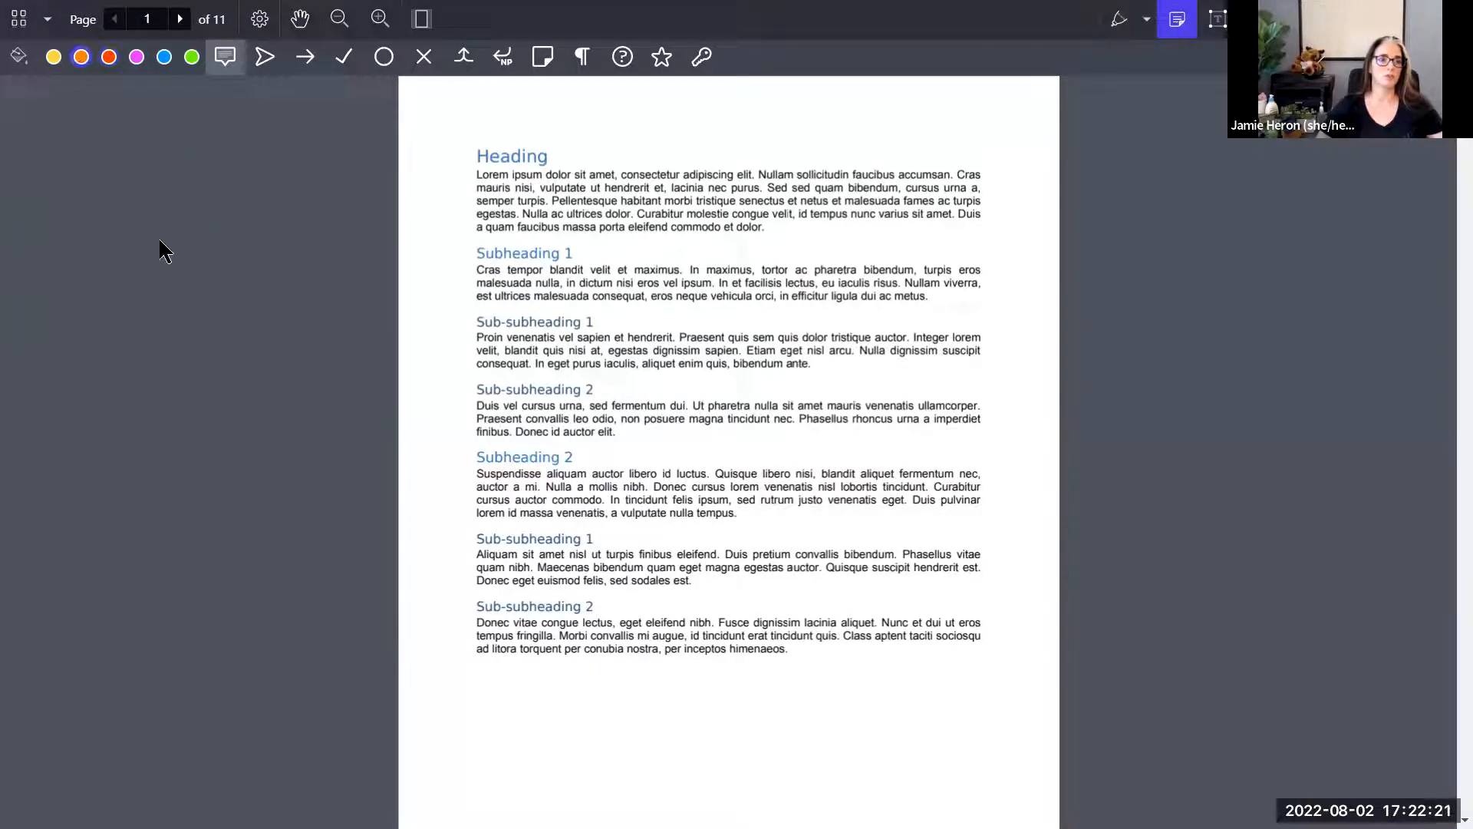
pyautogui.click(473, 471)
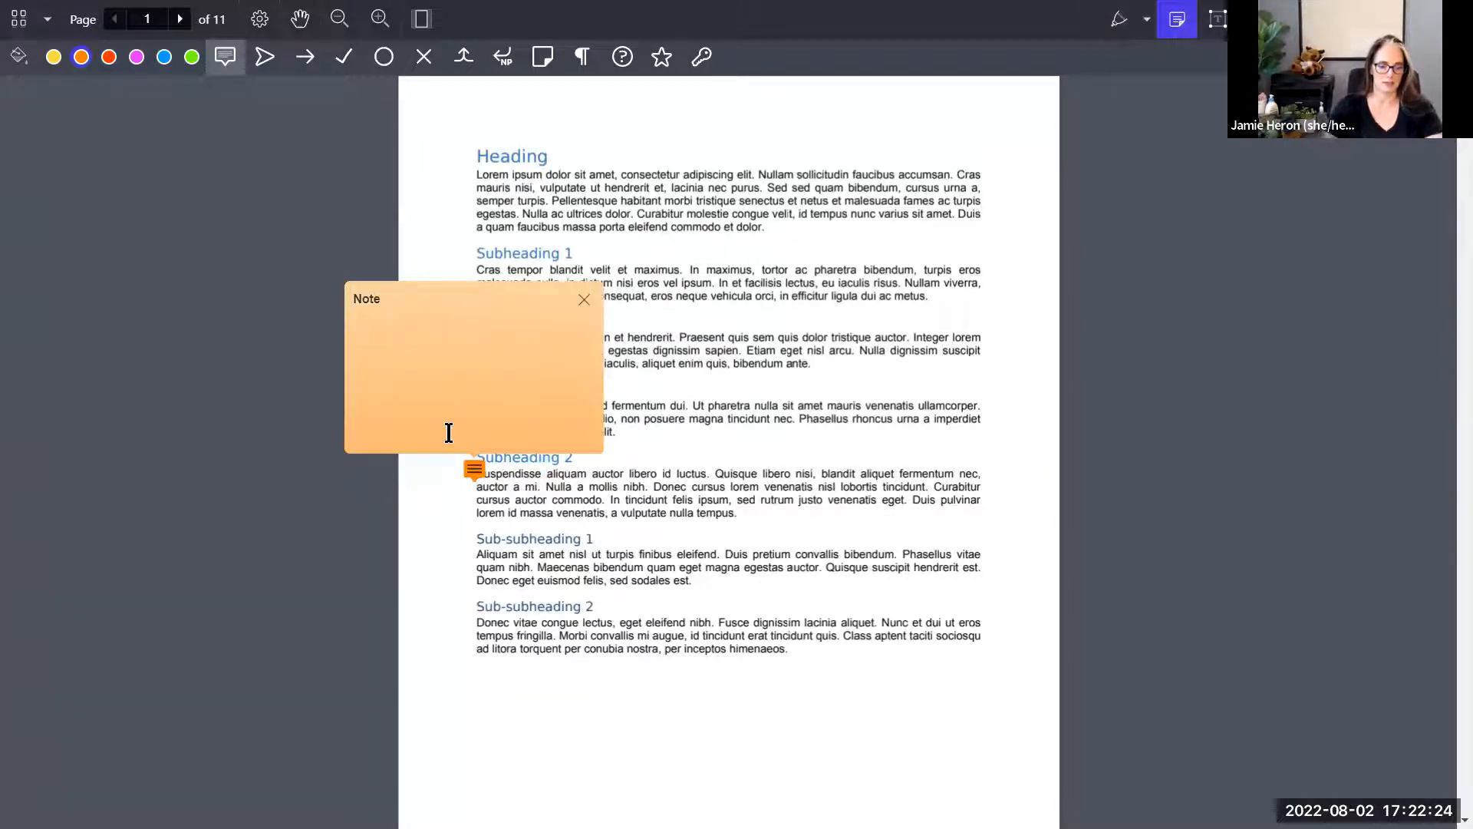
pyautogui.write('This is a great paragraph and might b')
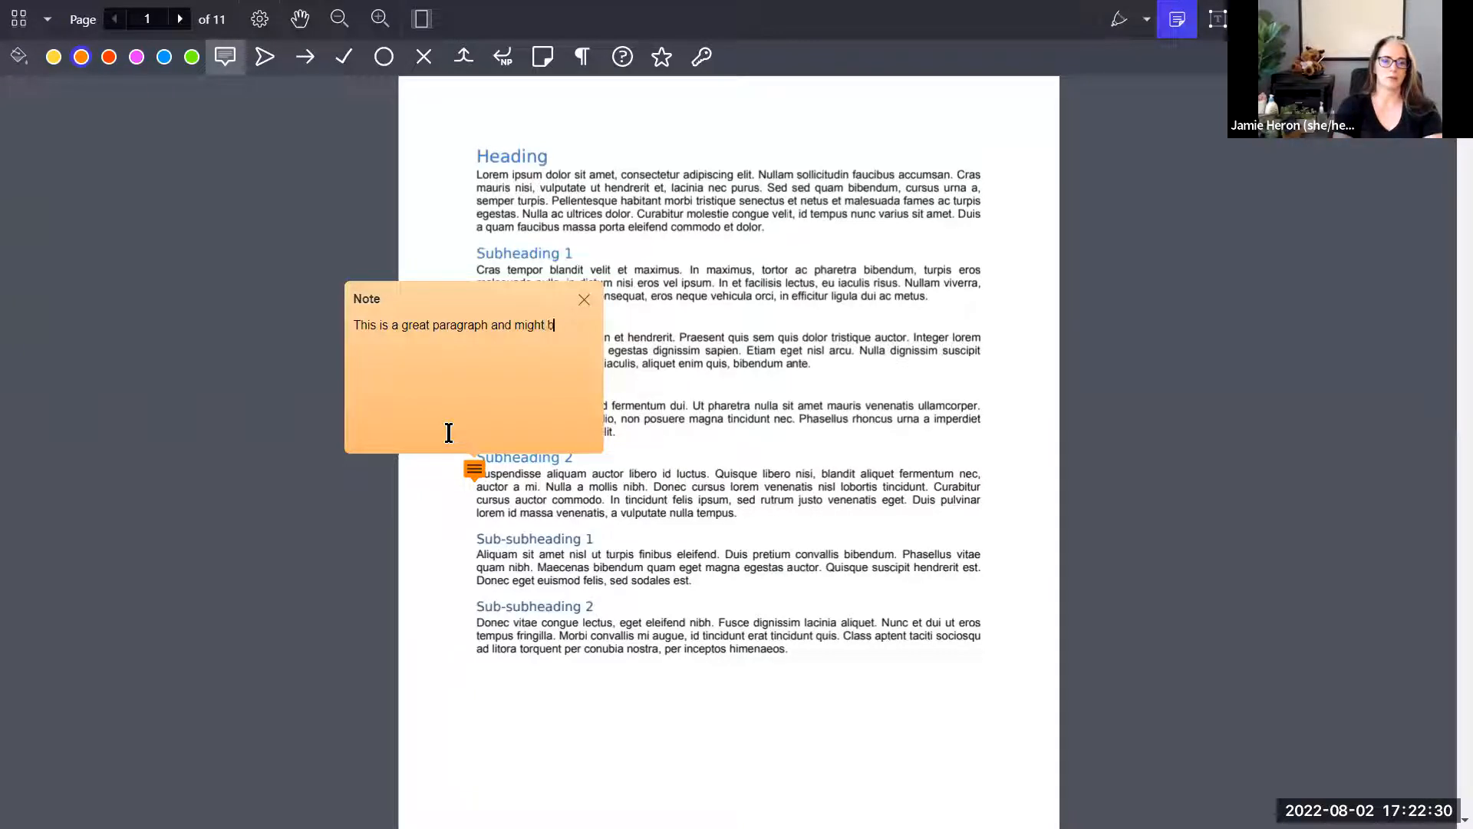
pyautogui.write('e more impactful at the end ')
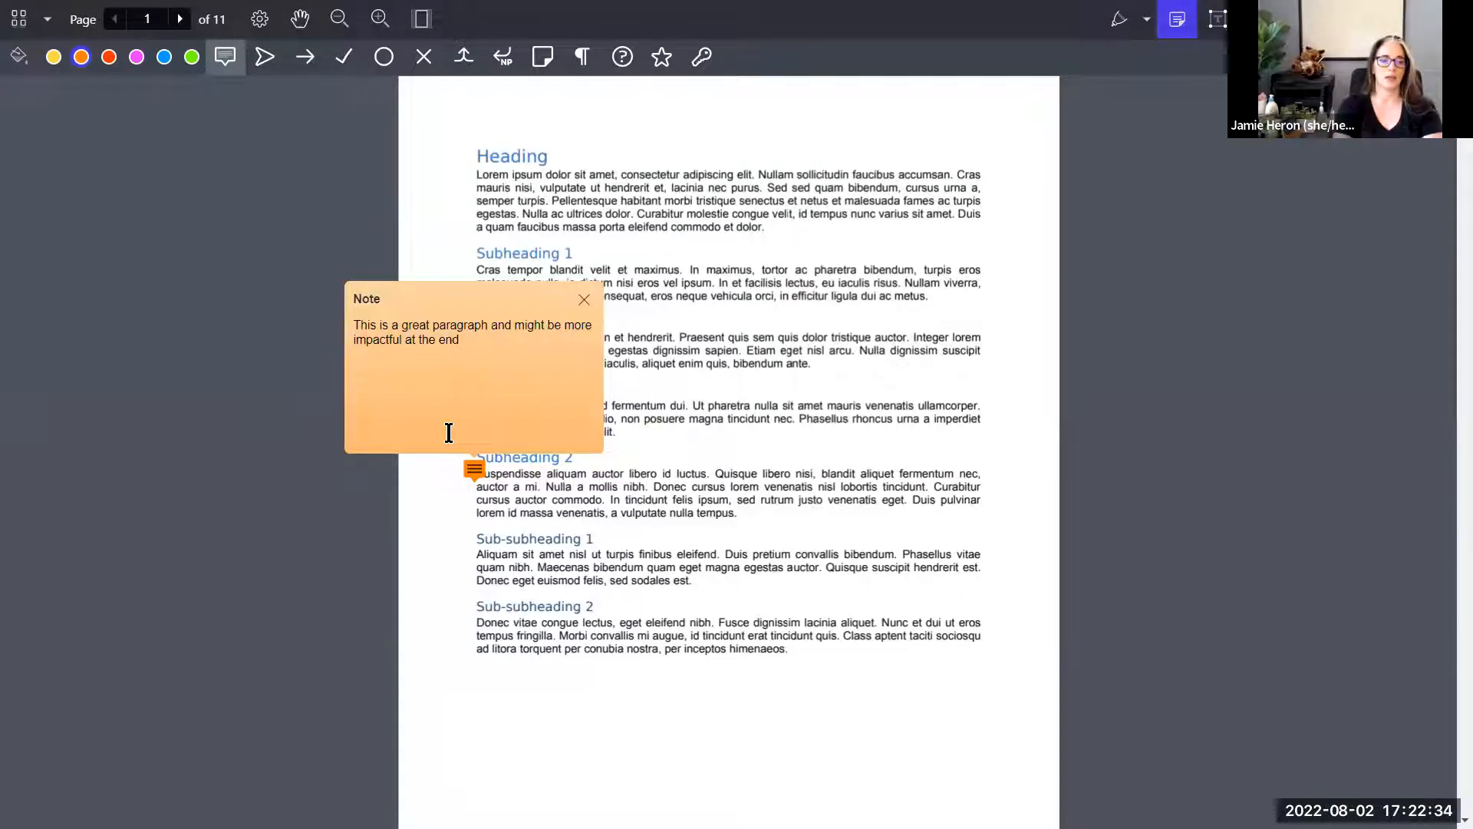
pyautogui.write('of your paper in supp')
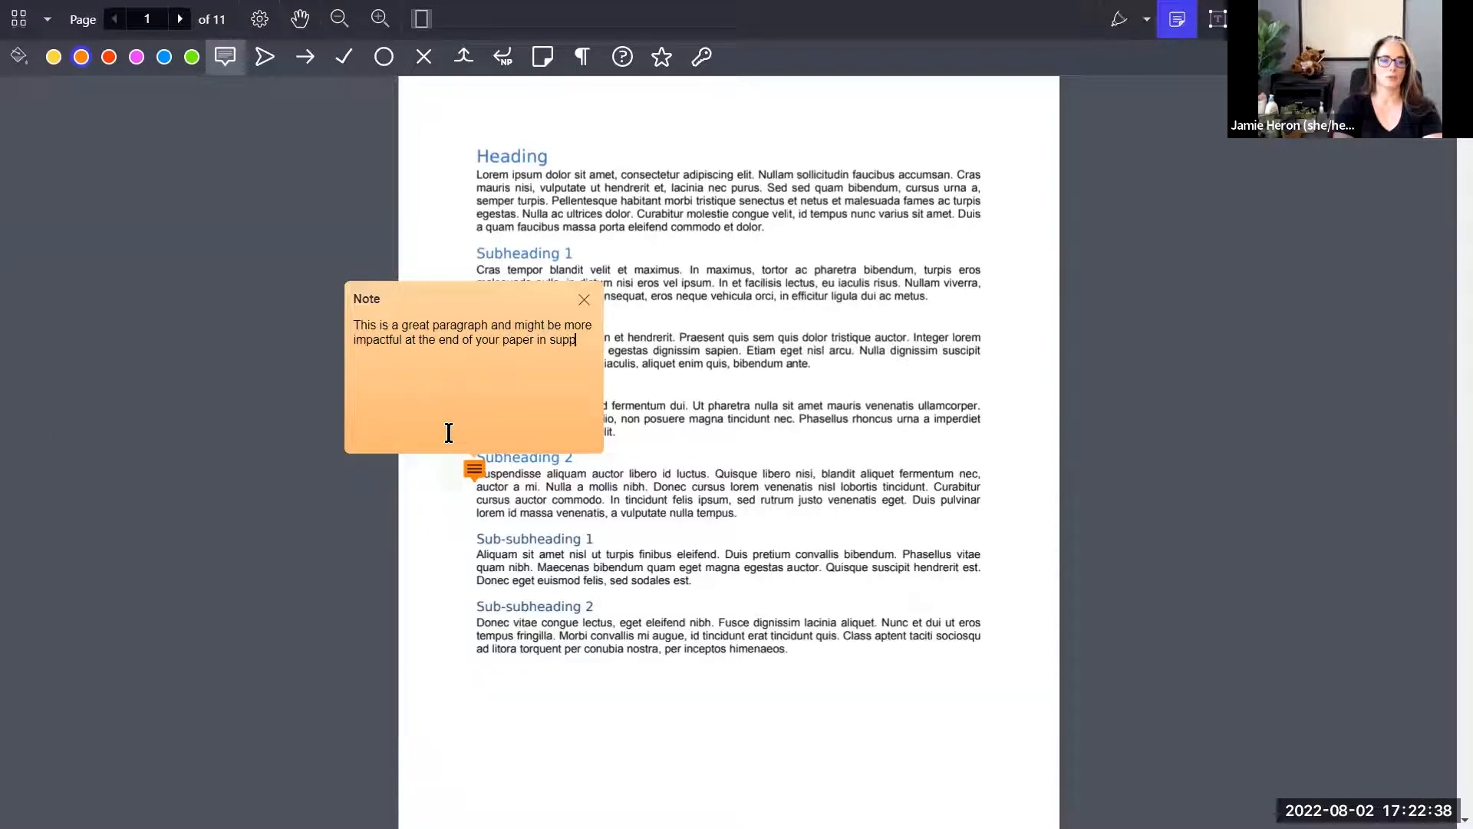
pyautogui.write('ort of your cor')
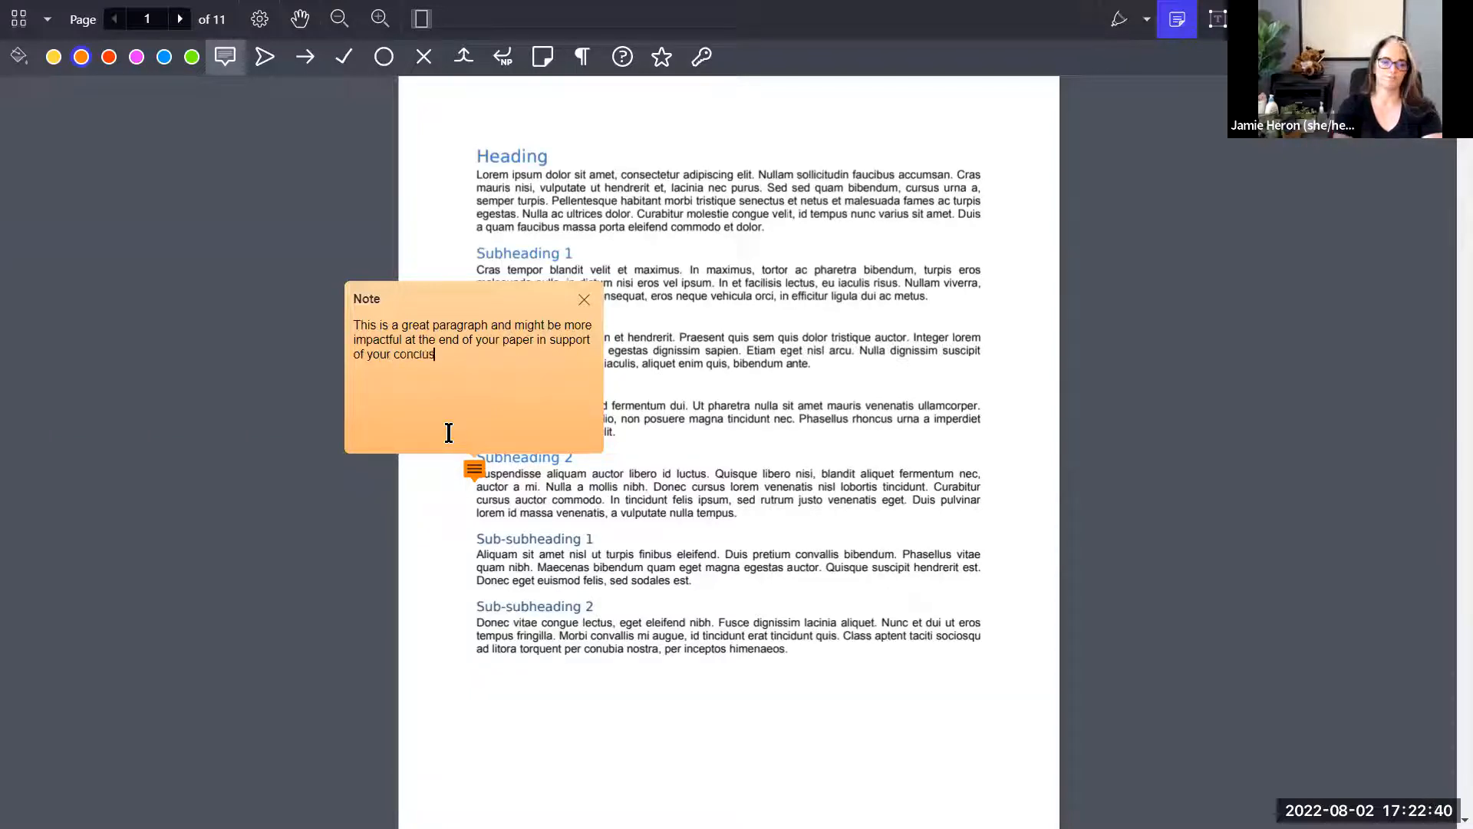
pyautogui.click(824, 354)
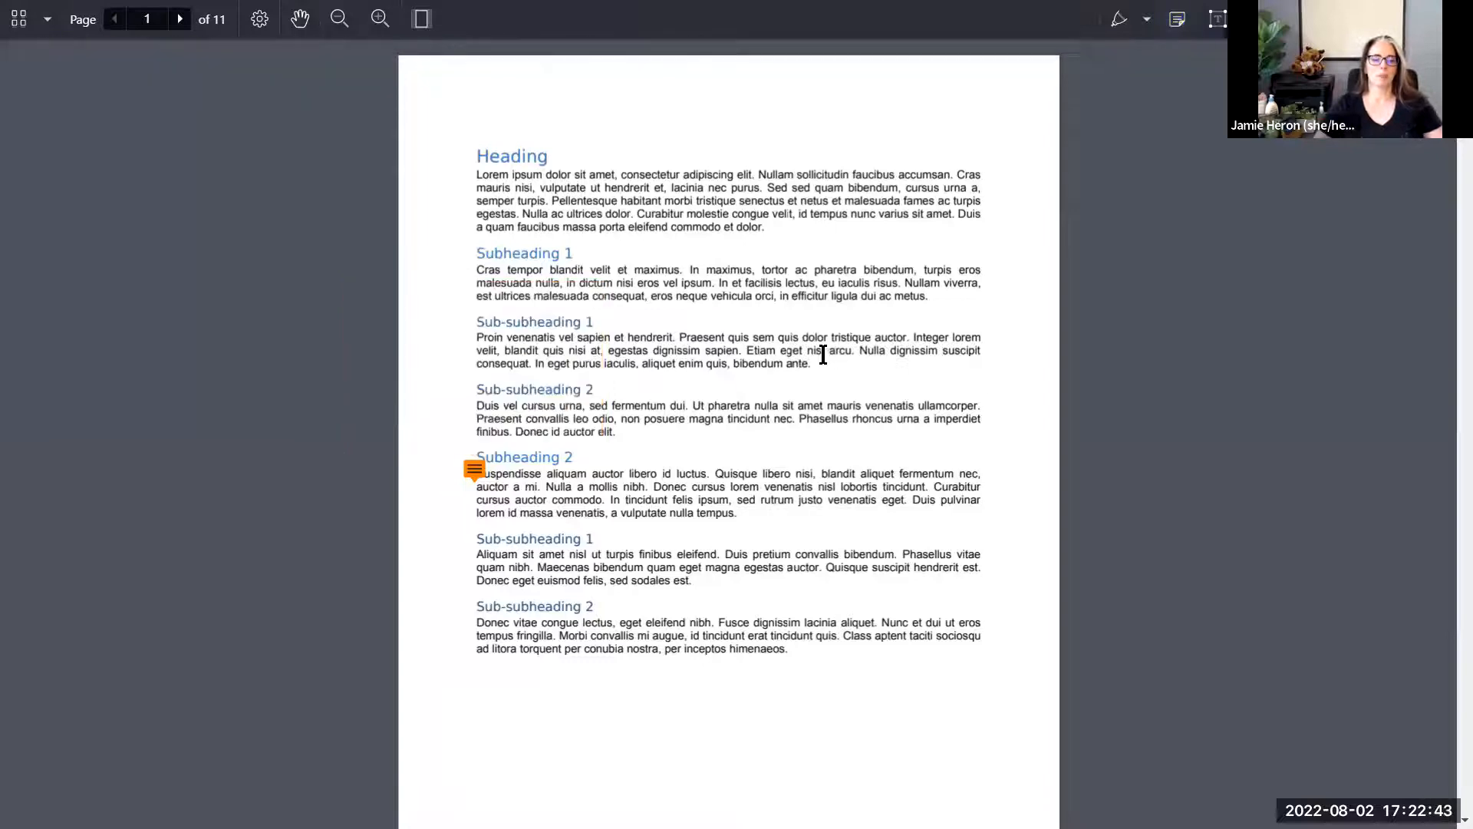
# Step: With the Drawing tool, circle Subheading 2 with a downward arrow and circle the Subheading 1 paragraph
pyautogui.click(1149, 23)
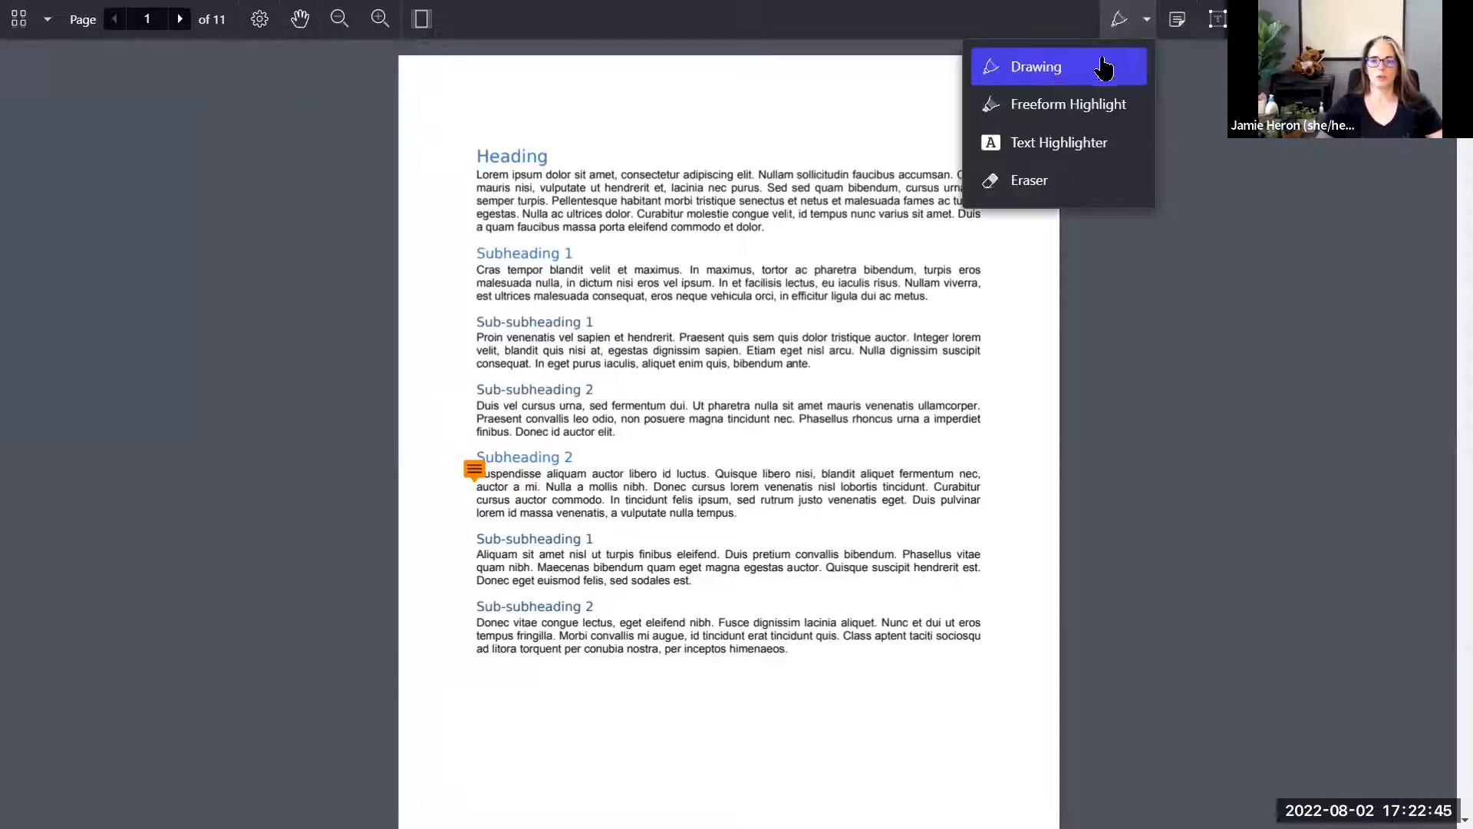
pyautogui.click(1056, 71)
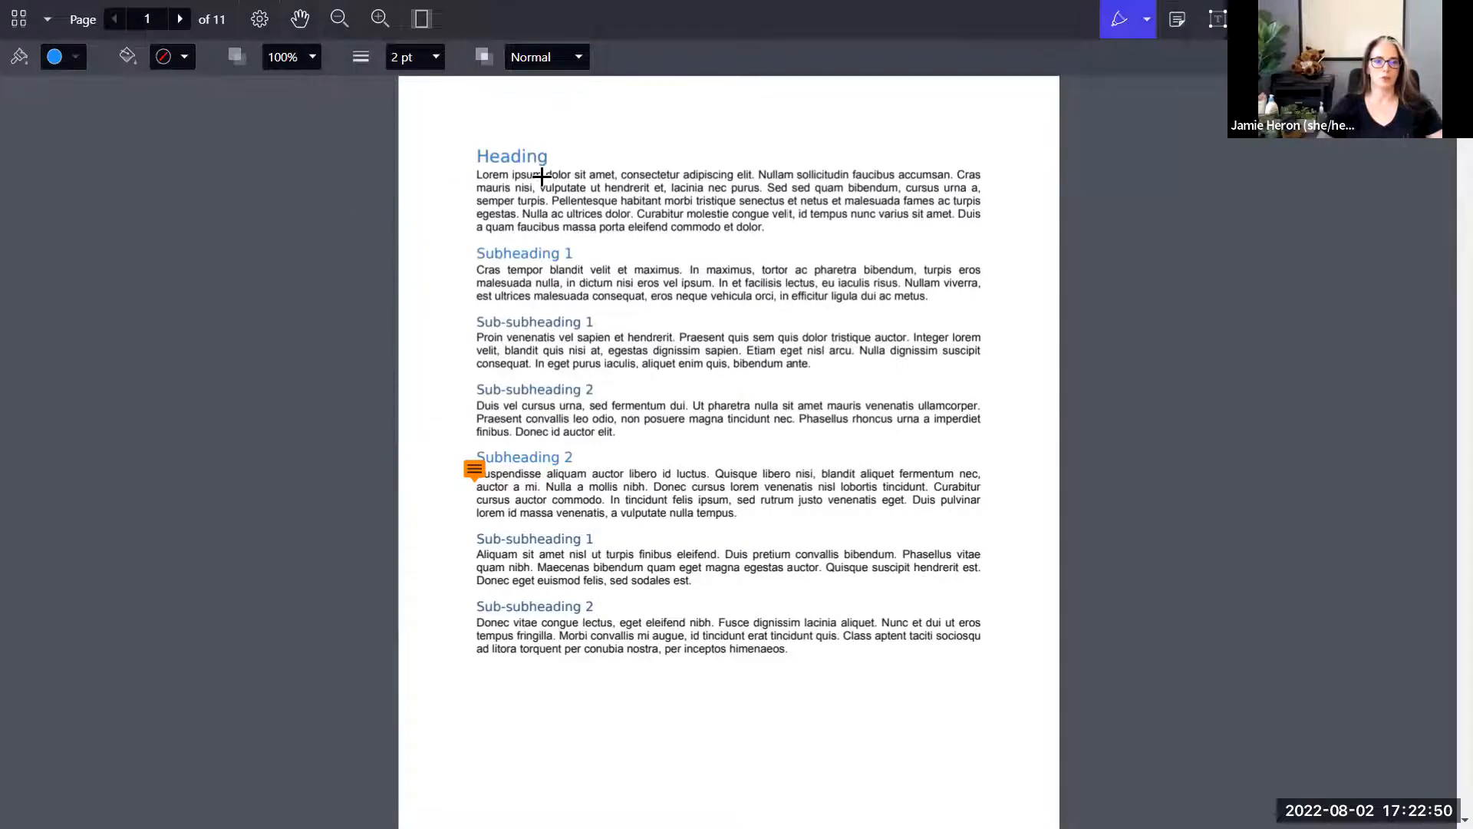
pyautogui.moveTo(475, 444)
pyautogui.mouseDown()
pyautogui.moveTo(578, 450)
pyautogui.moveTo(464, 447)
pyautogui.moveTo(430, 496)
pyautogui.moveTo(449, 658)
pyautogui.mouseUp()
pyautogui.moveTo(461, 722)
pyautogui.mouseDown()
pyautogui.moveTo(473, 711)
pyautogui.moveTo(454, 726)
pyautogui.moveTo(435, 712)
pyautogui.mouseUp()
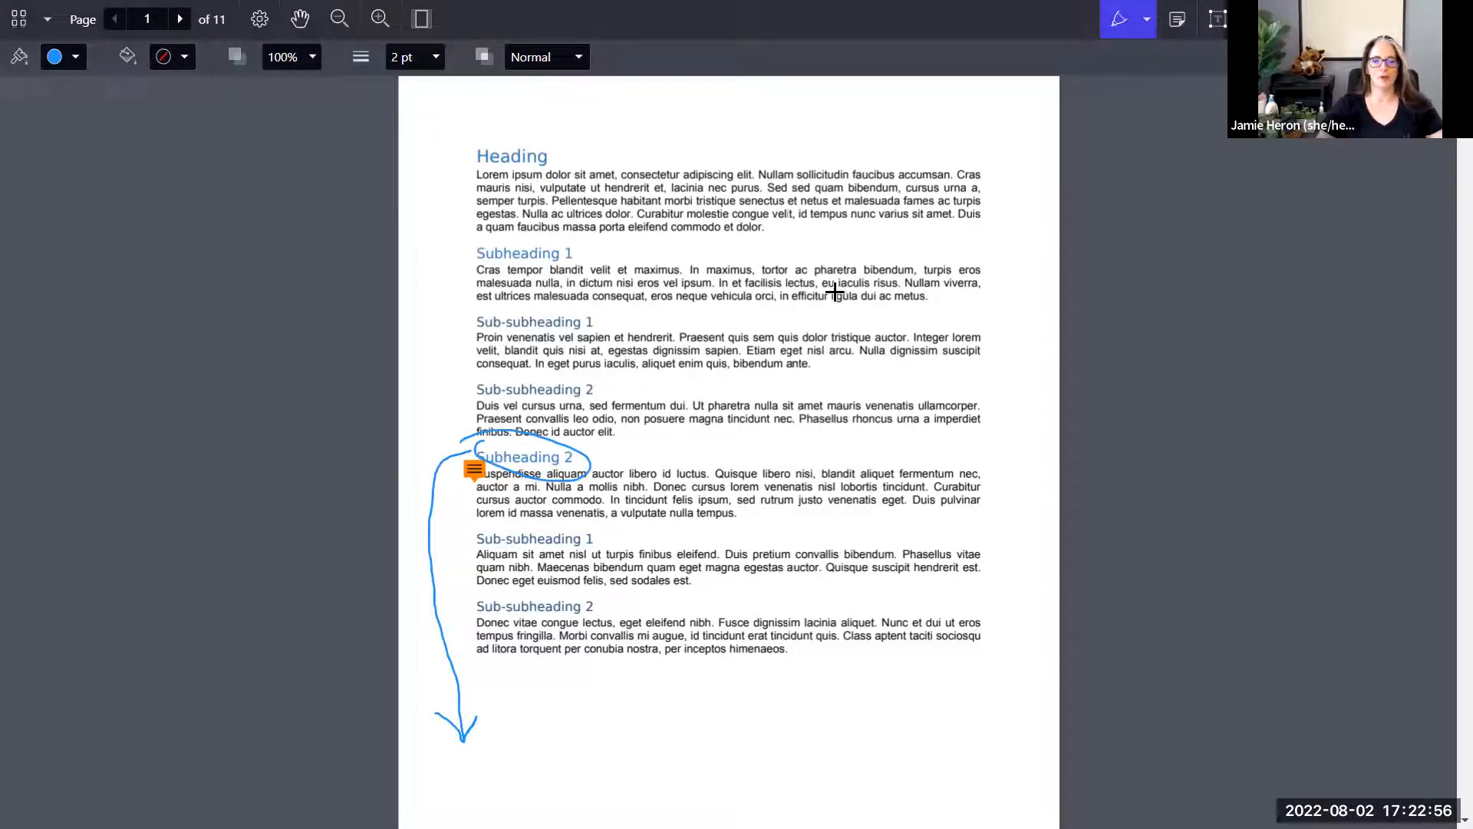
pyautogui.moveTo(885, 256)
pyautogui.mouseDown()
pyautogui.moveTo(537, 259)
pyautogui.moveTo(881, 316)
pyautogui.moveTo(845, 260)
pyautogui.moveTo(858, 263)
pyautogui.moveTo(597, 320)
pyautogui.mouseUp()
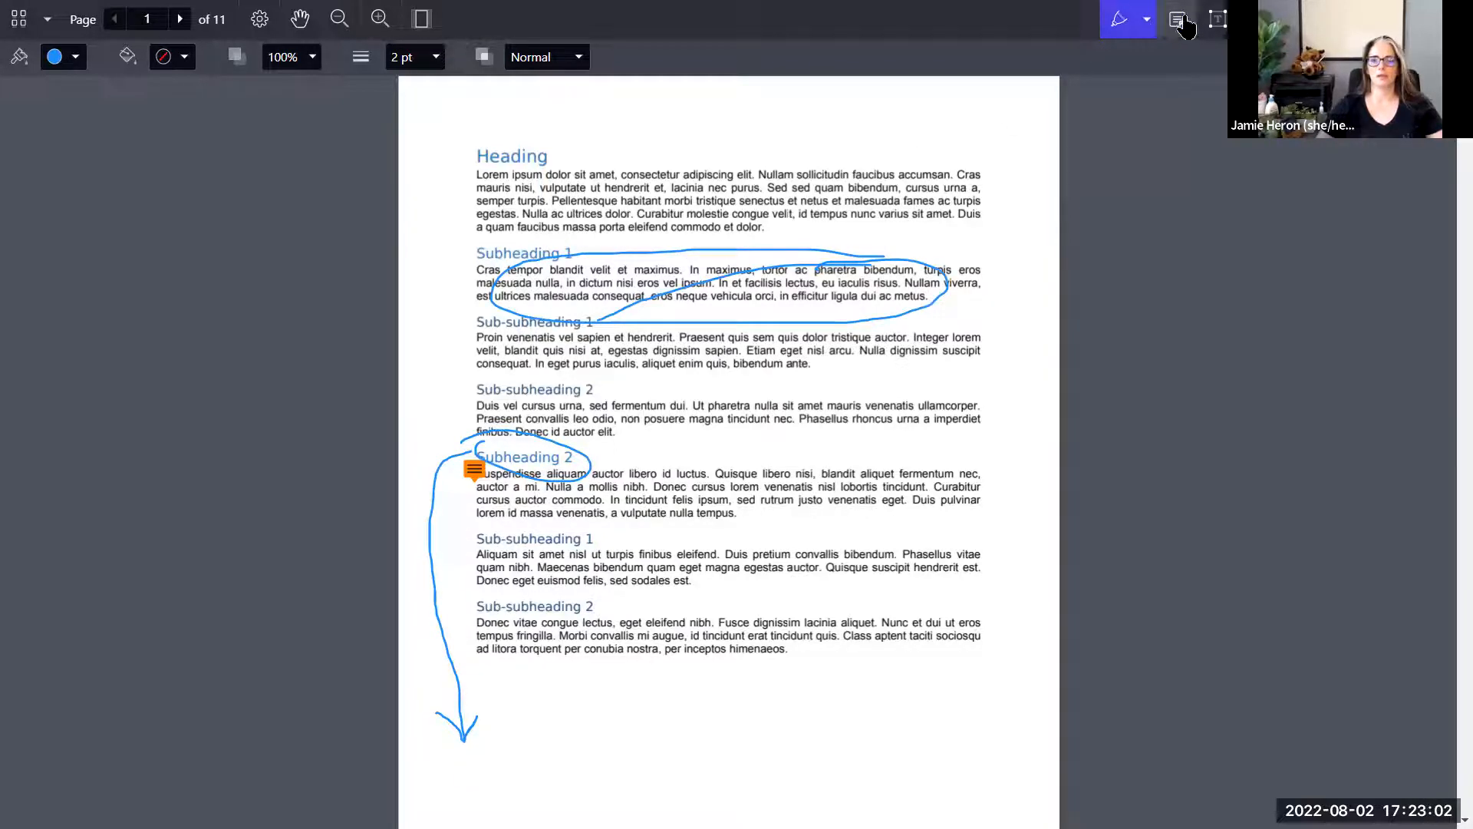
# Step: Highlight the first two lines of the Heading paragraph with the Text Highlighter
pyautogui.click(1147, 19)
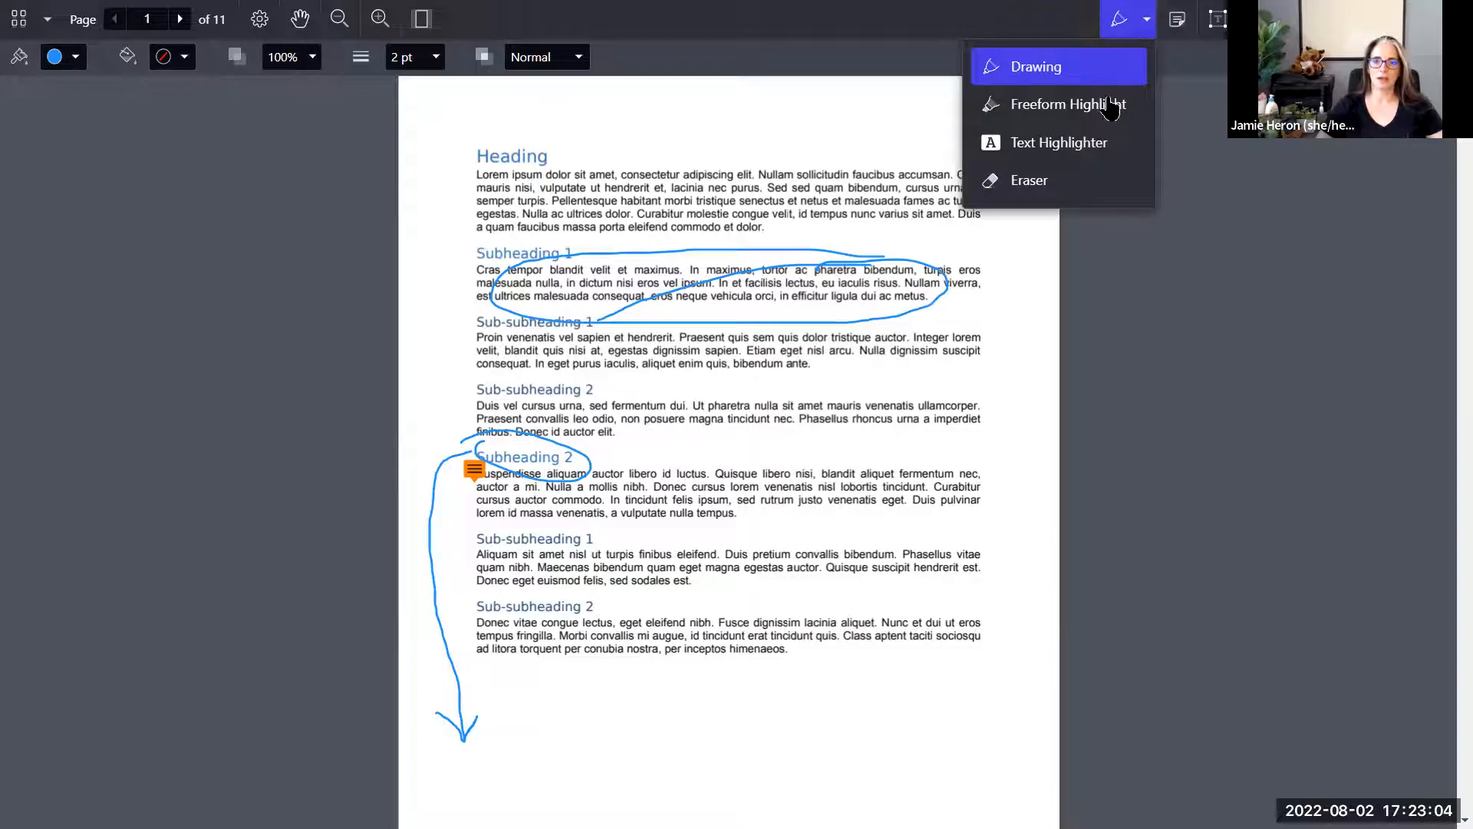
pyautogui.click(1054, 144)
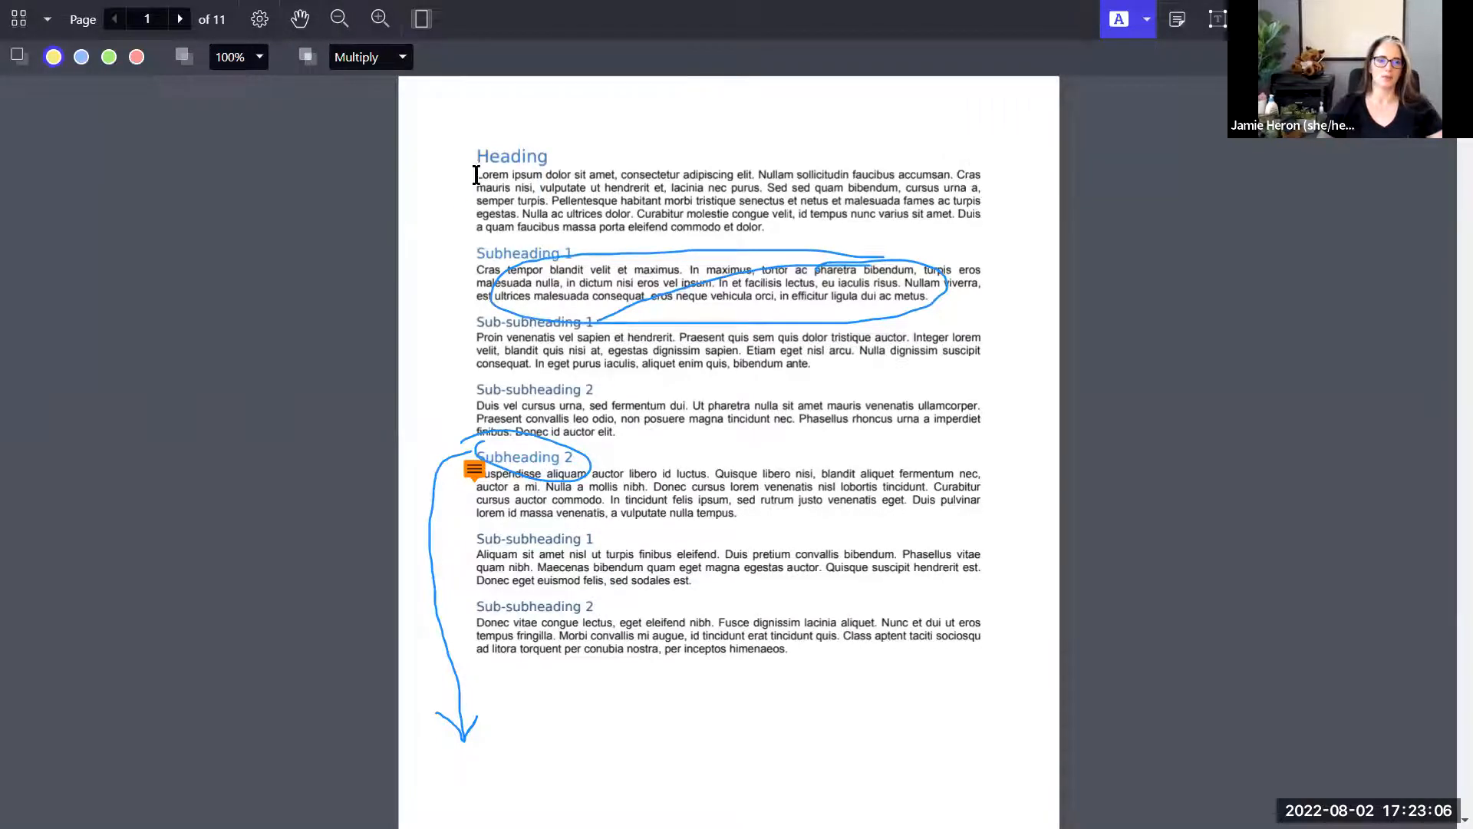
pyautogui.moveTo(476, 175)
pyautogui.mouseDown()
pyautogui.moveTo(732, 166)
pyautogui.moveTo(762, 185)
pyautogui.mouseUp()
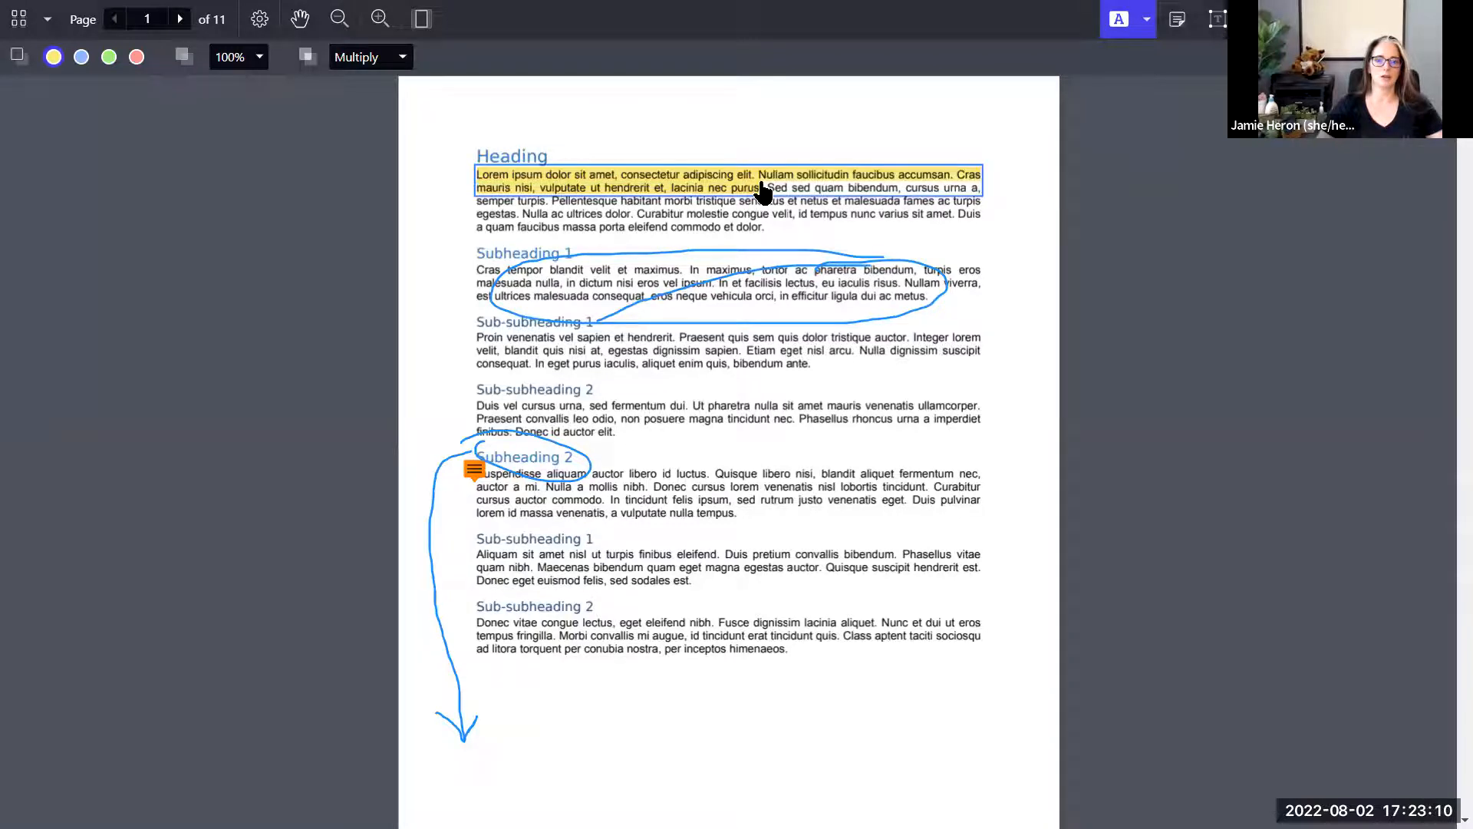
# Step: Attach a note "This is a very powerful opening statement.." to the highlighted text and exit full-screen view
pyautogui.click(1174, 23)
pyautogui.click(473, 172)
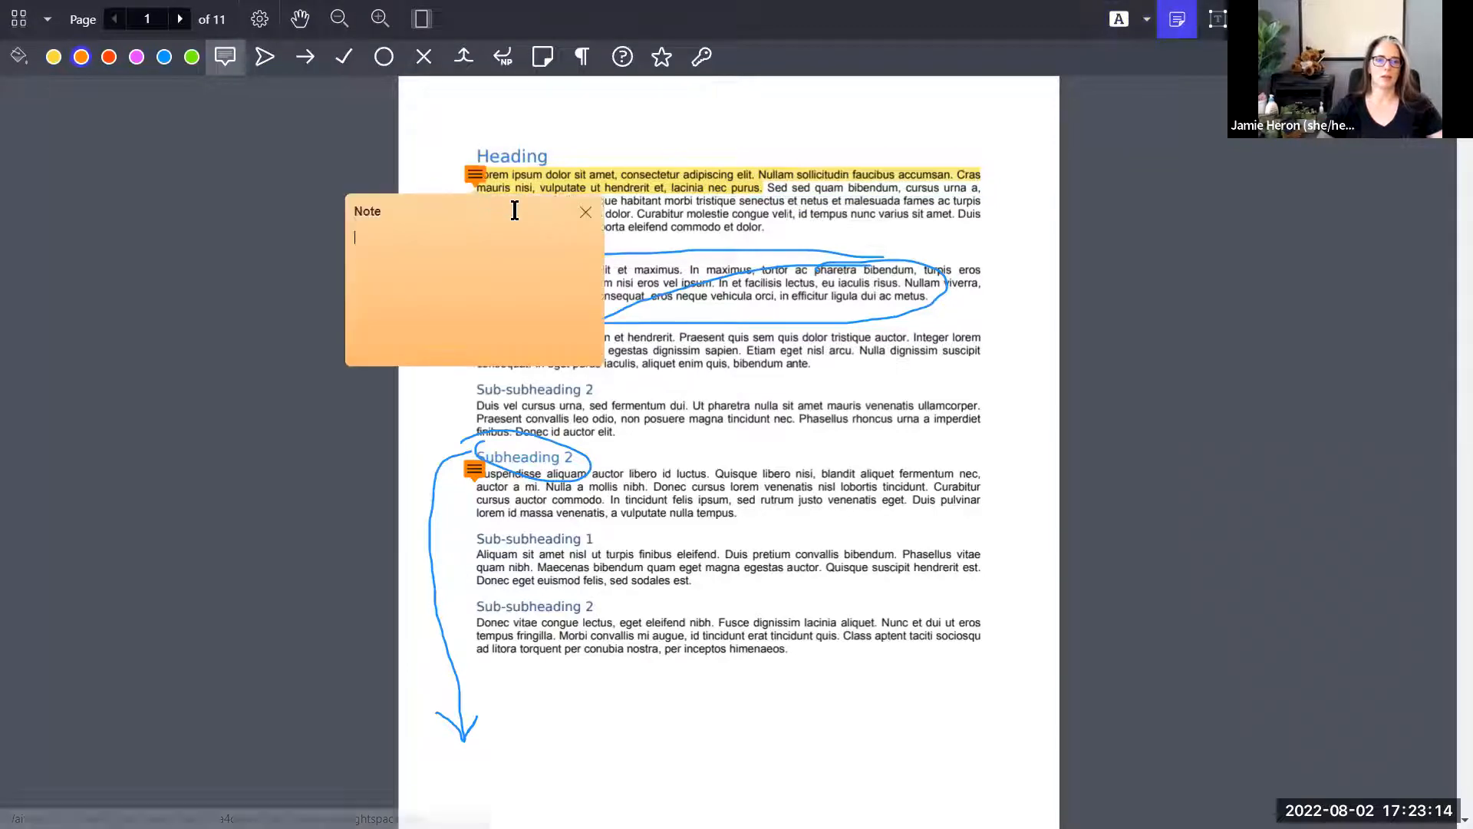
pyautogui.write('This is a very powerf')
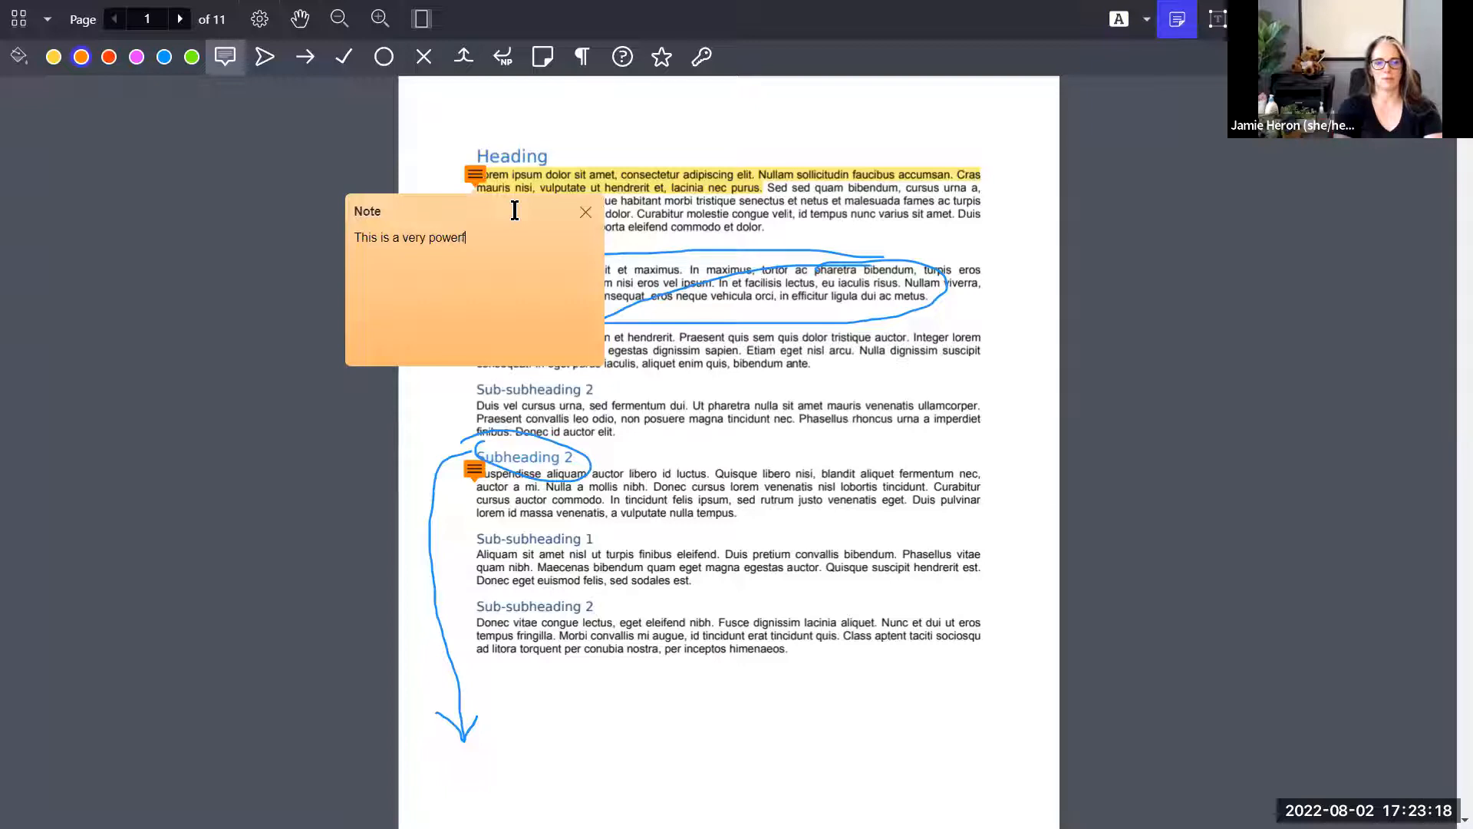
pyautogui.write('ul opening statement...')
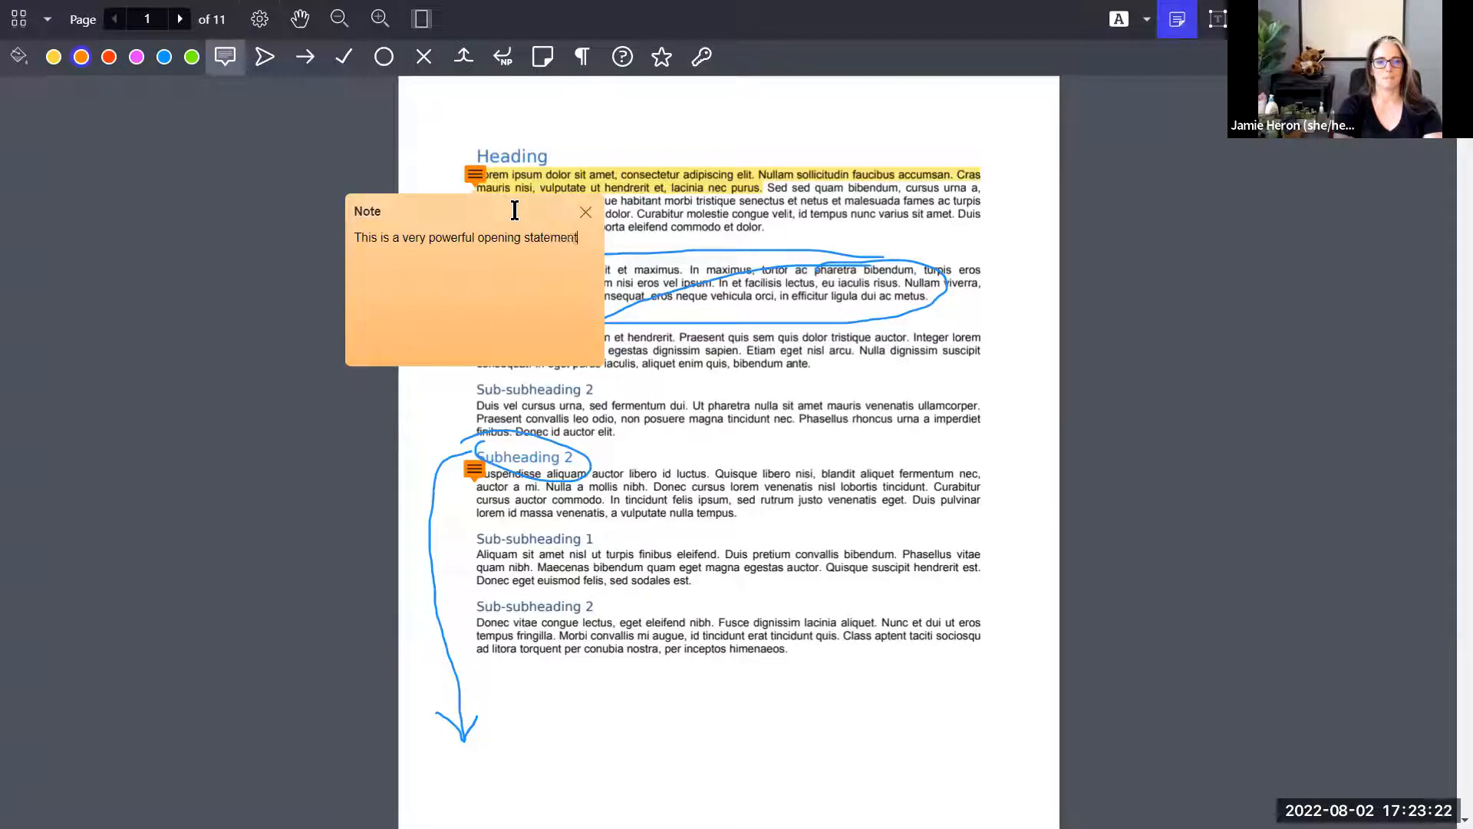
pyautogui.click(996, 448)
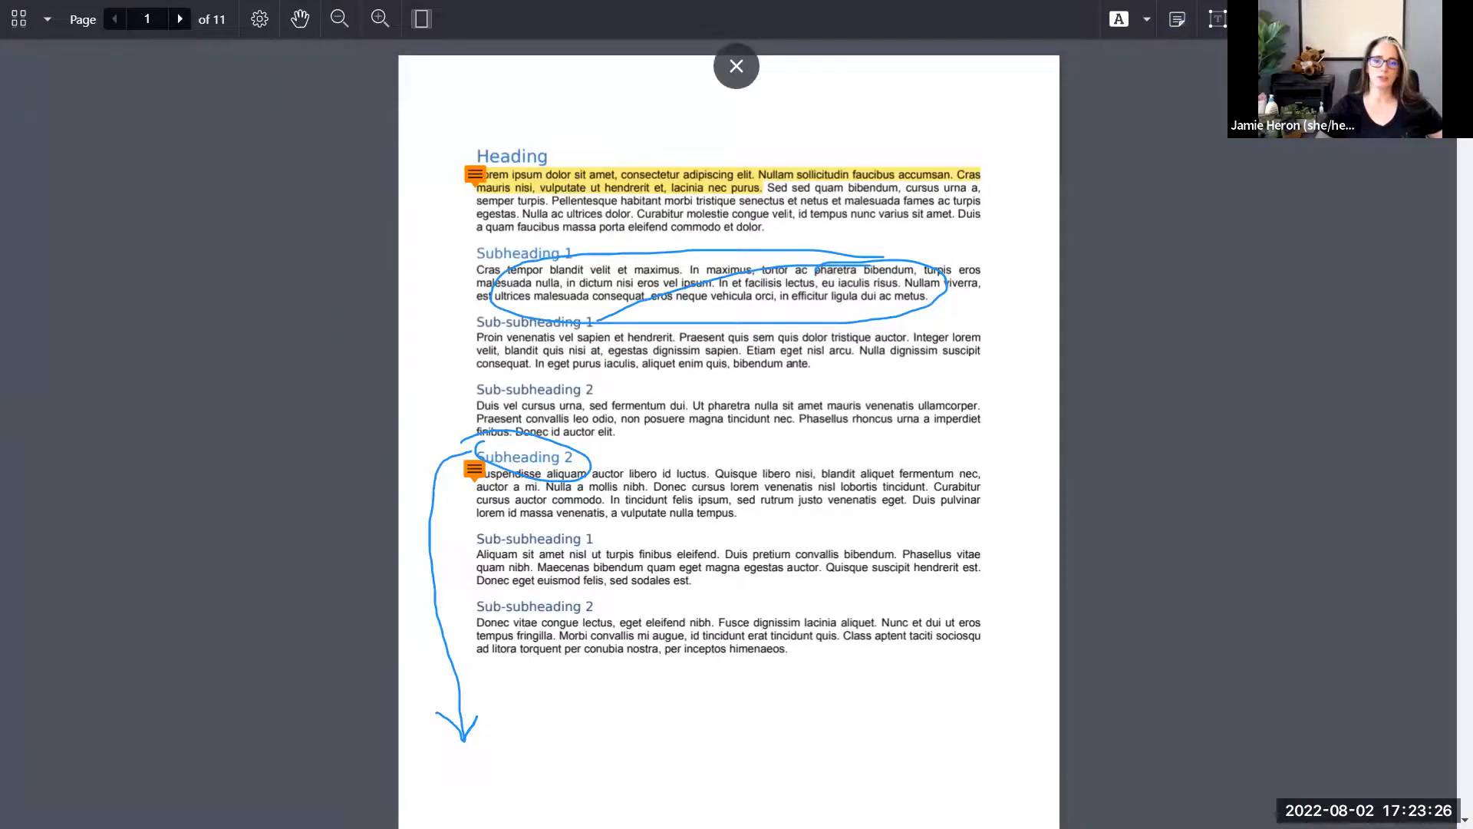
pyautogui.click(737, 66)
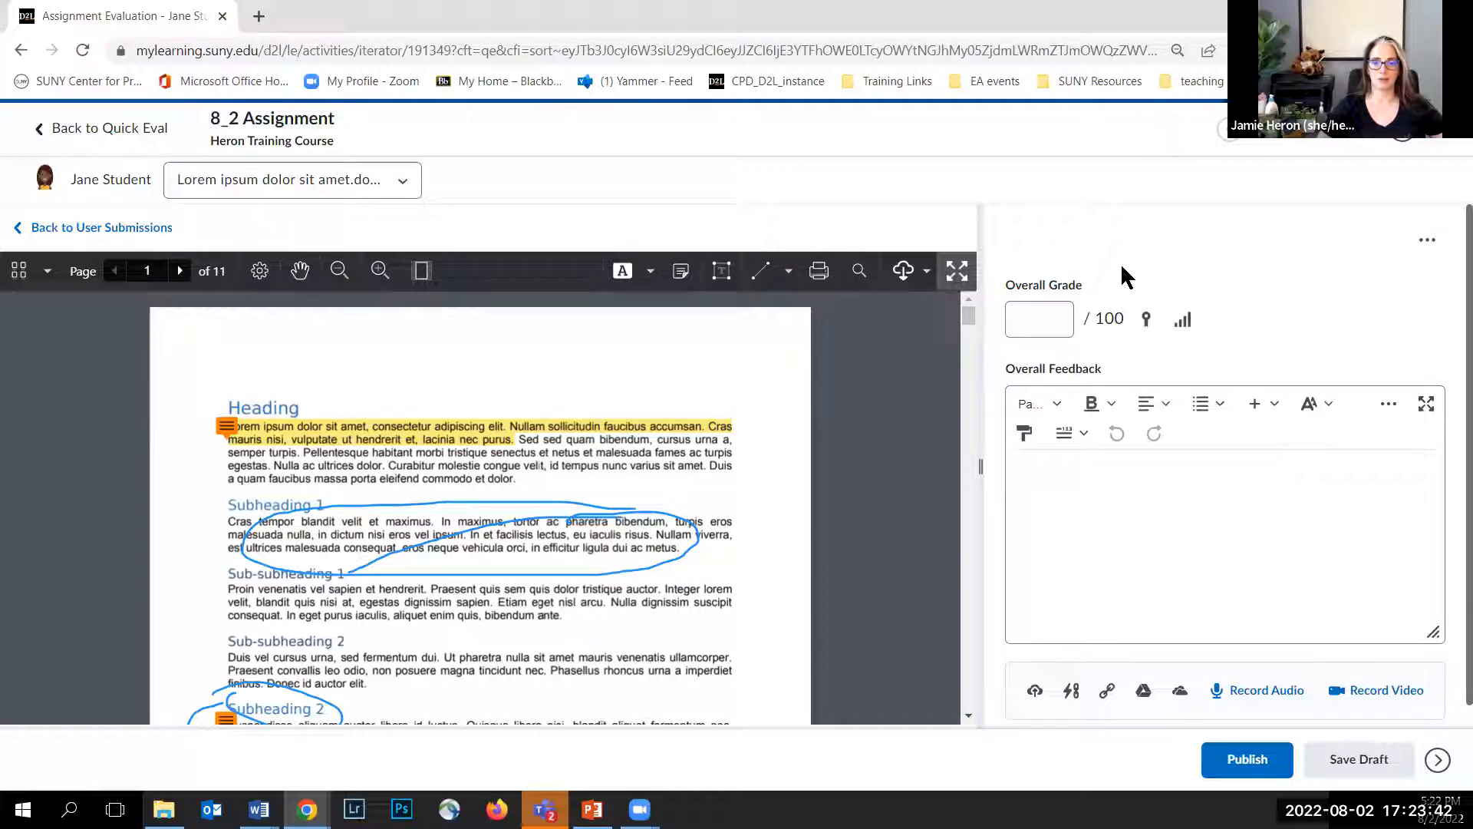
# Step: Set the overall grade to 94 and enter feedback "Please see my comments that are available directly (in-line) on your submission."
pyautogui.click(1042, 325)
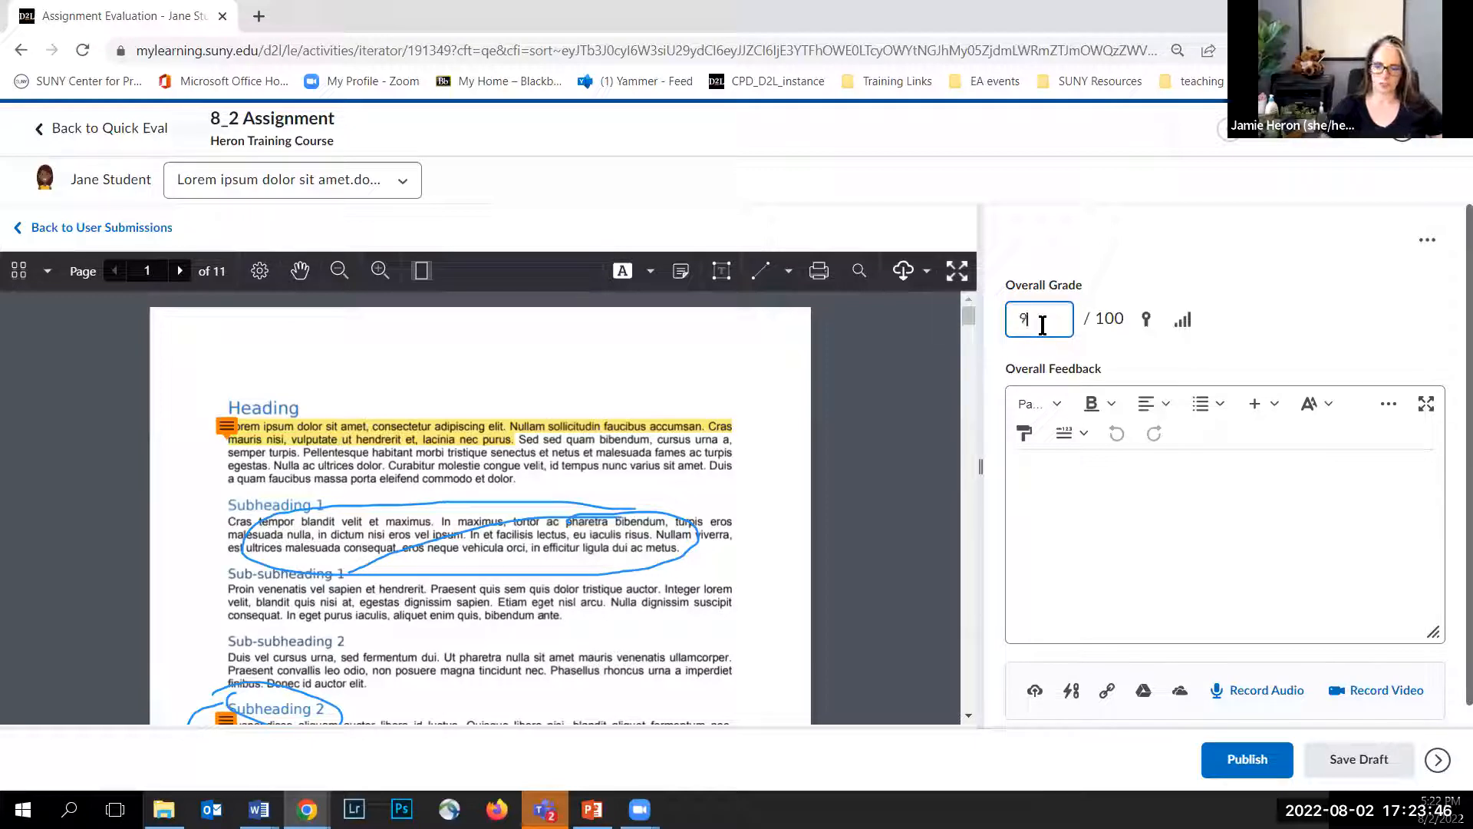
pyautogui.click(1074, 511)
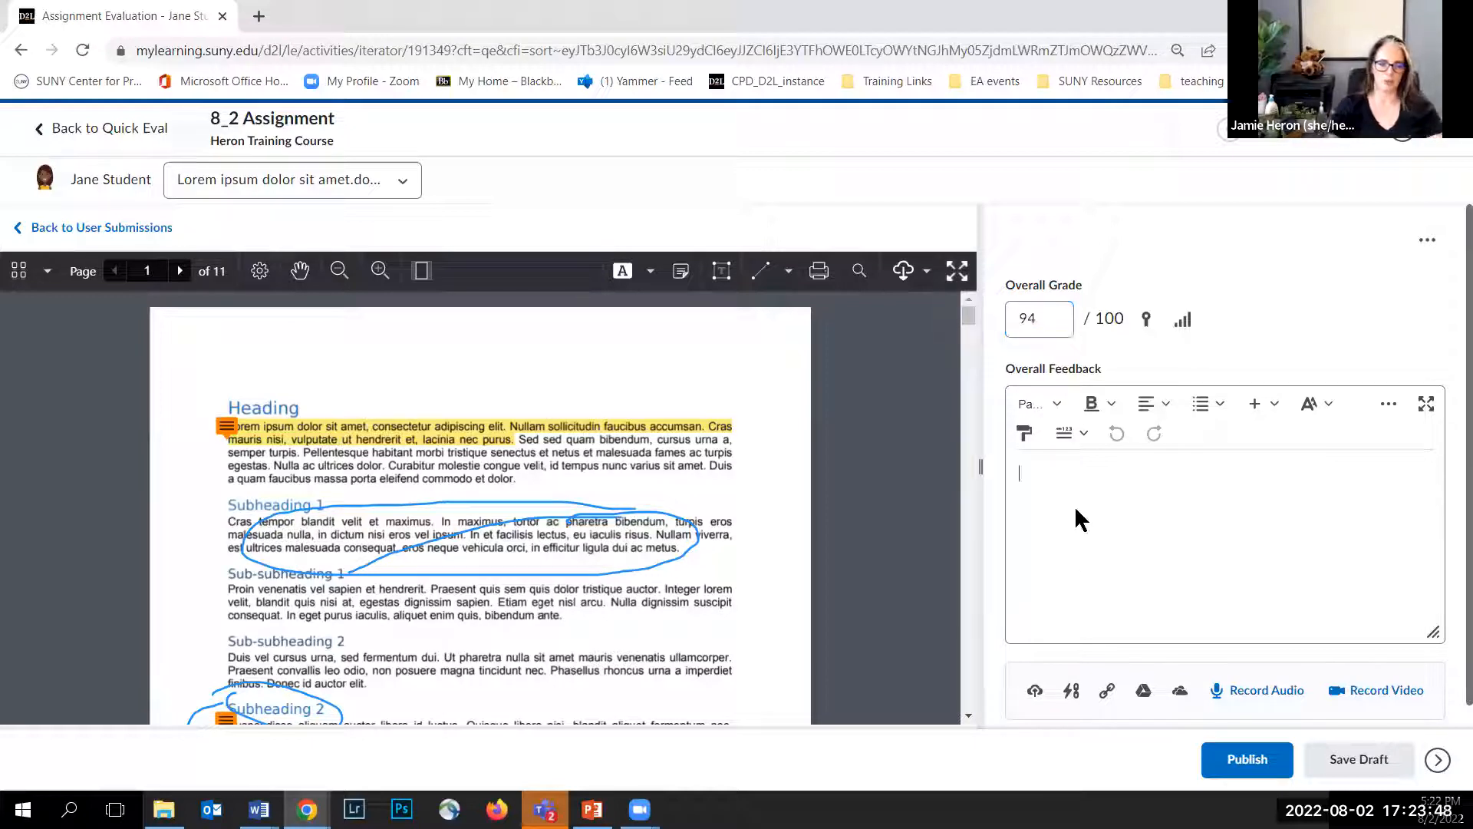
pyautogui.write('Please see')
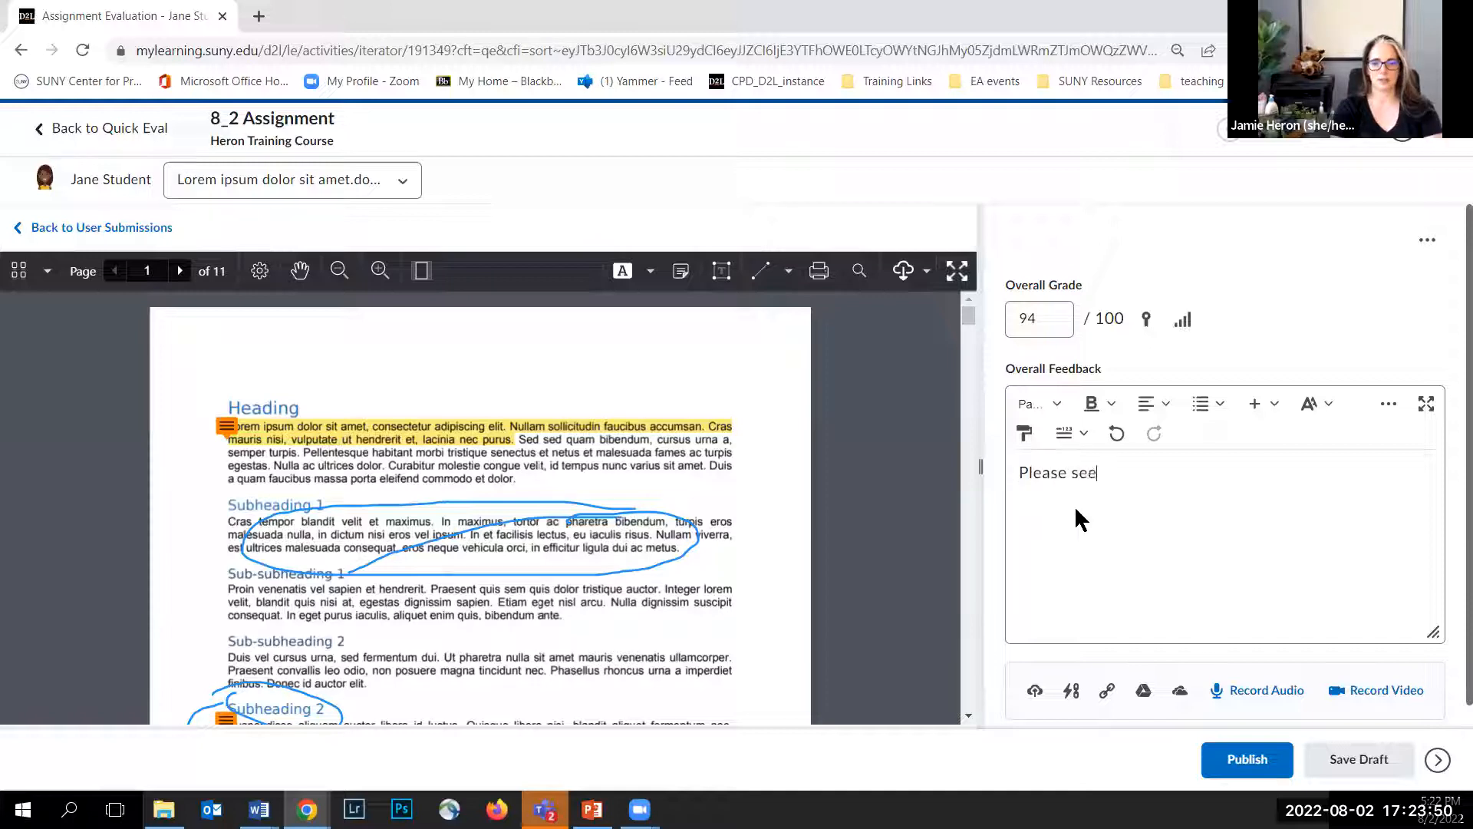
pyautogui.write(' my comme')
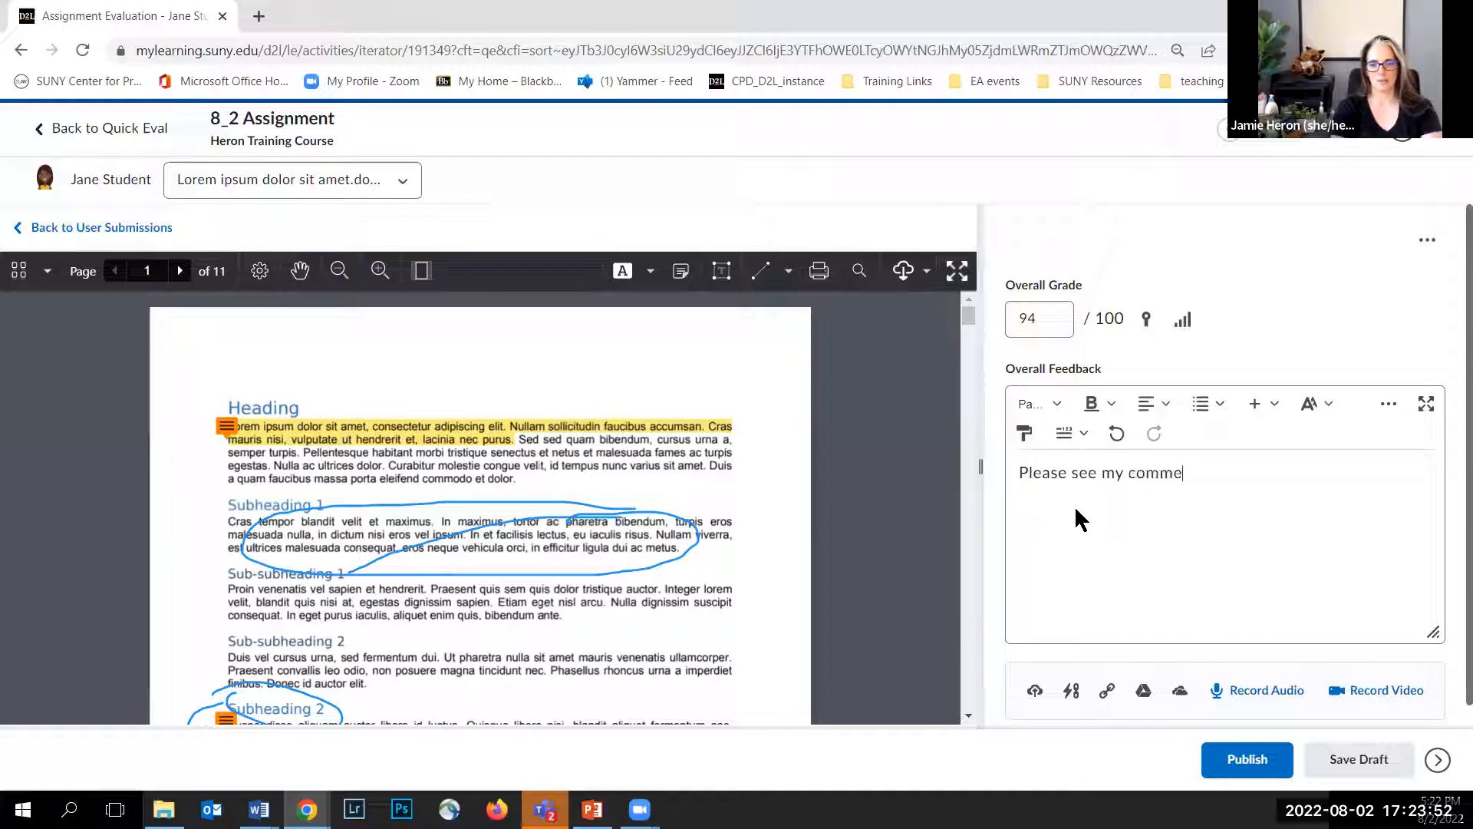
pyautogui.write('nts that are avail')
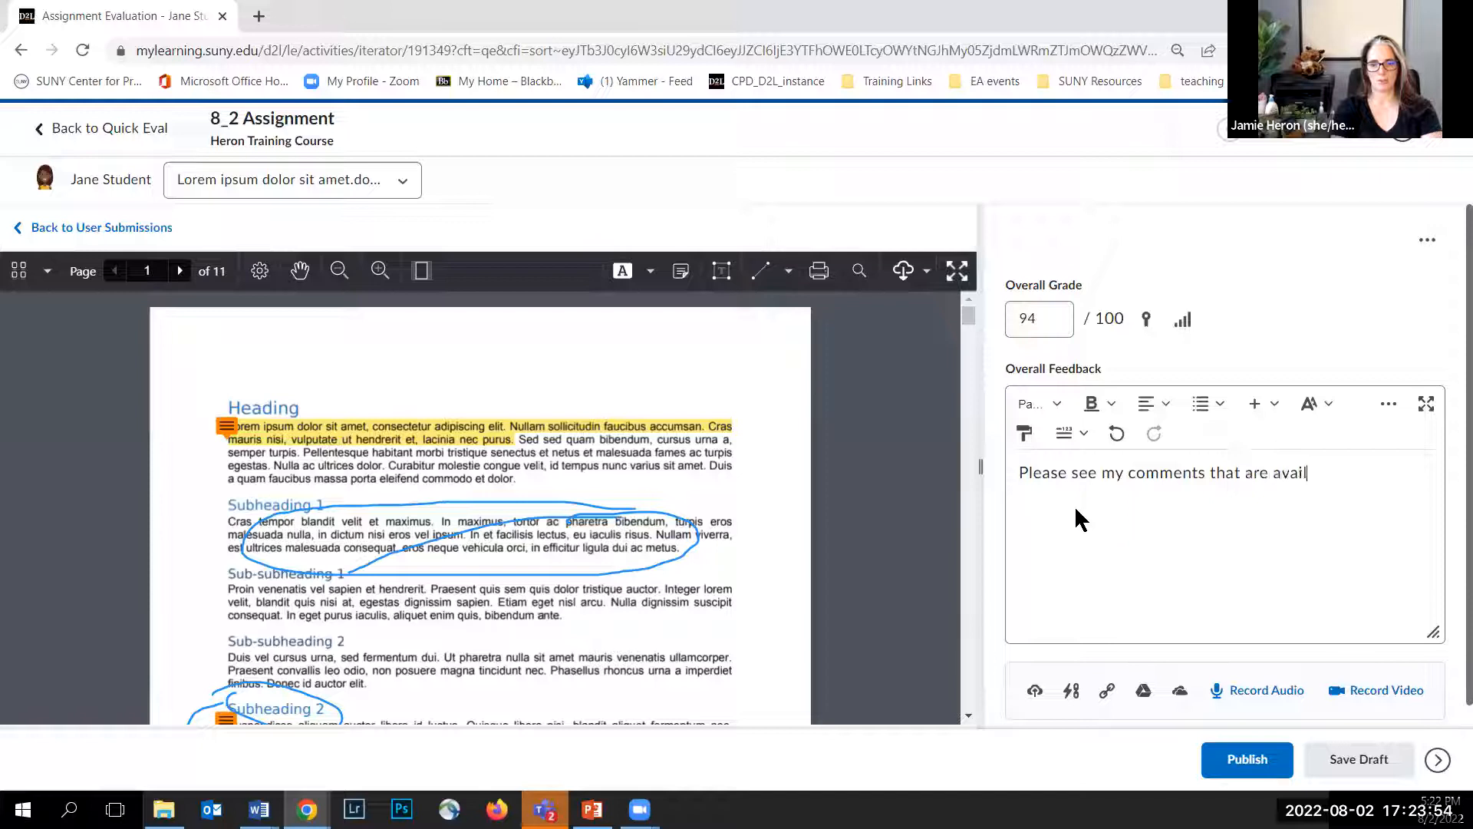
pyautogui.write('able directly (in-')
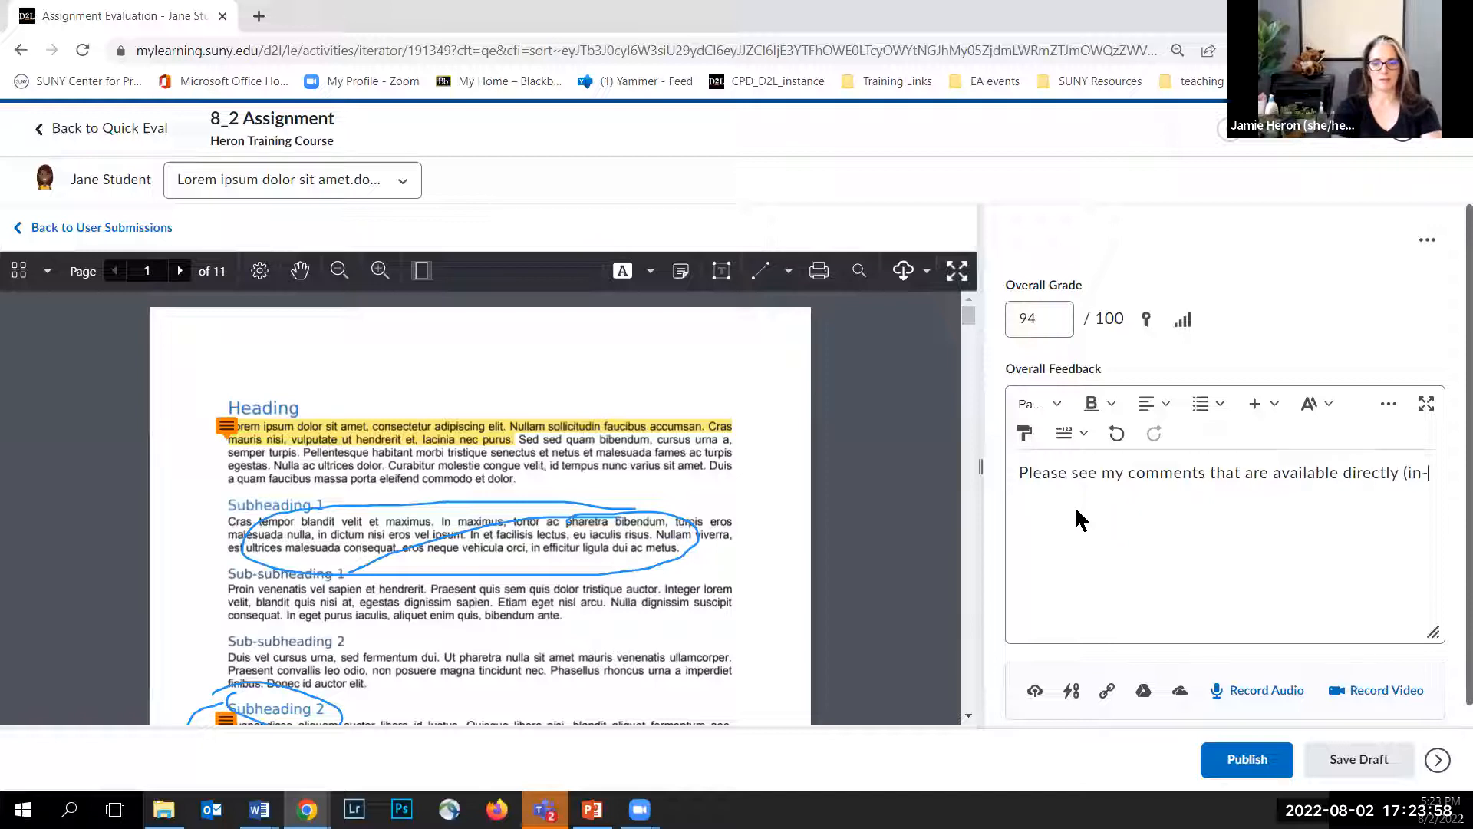
pyautogui.write('line) on your submission.')
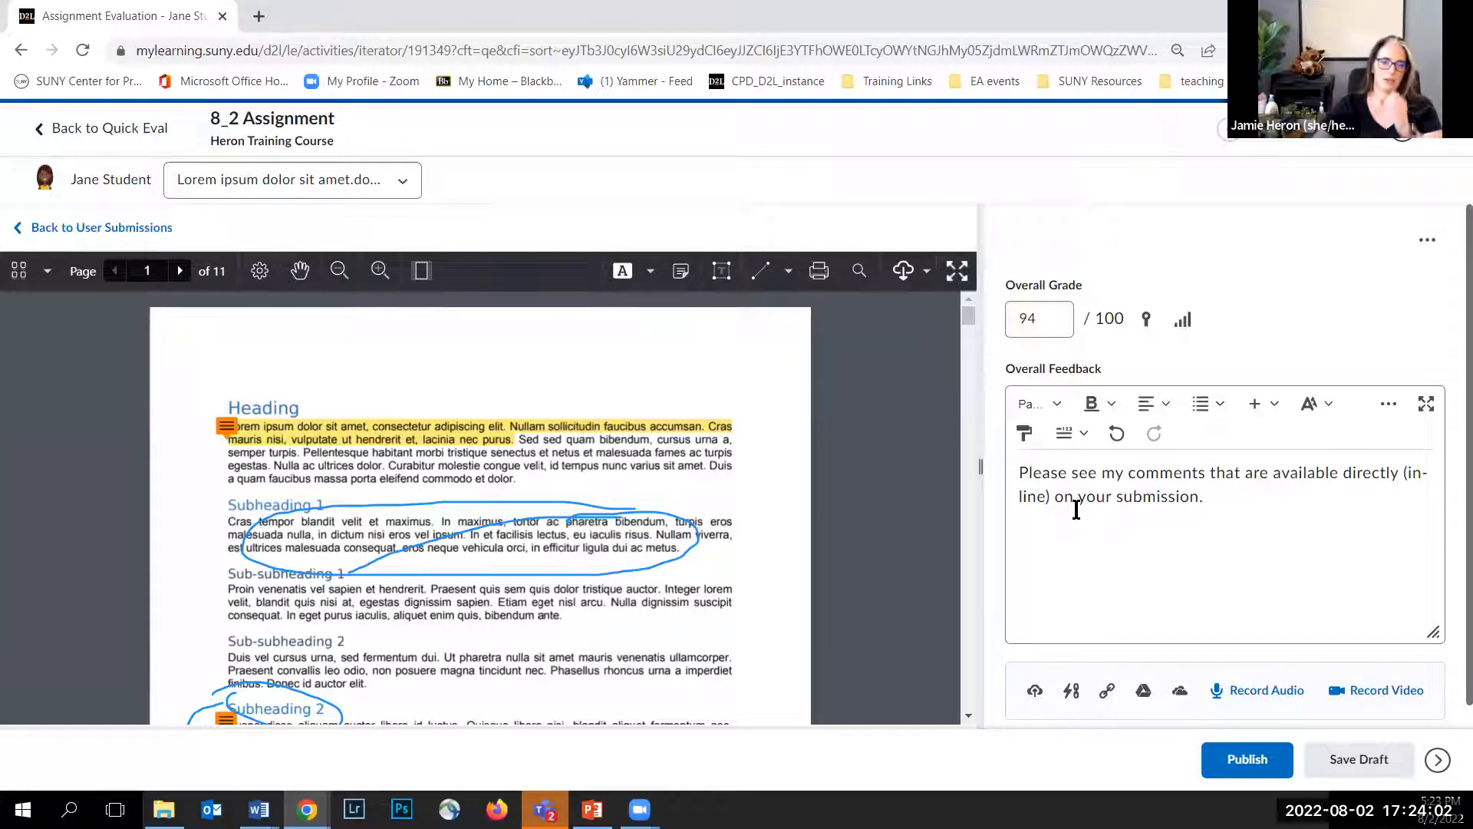
# Step: Publish this evaluation and return to Quick Eval
pyautogui.scroll(-1, 1191, 571)
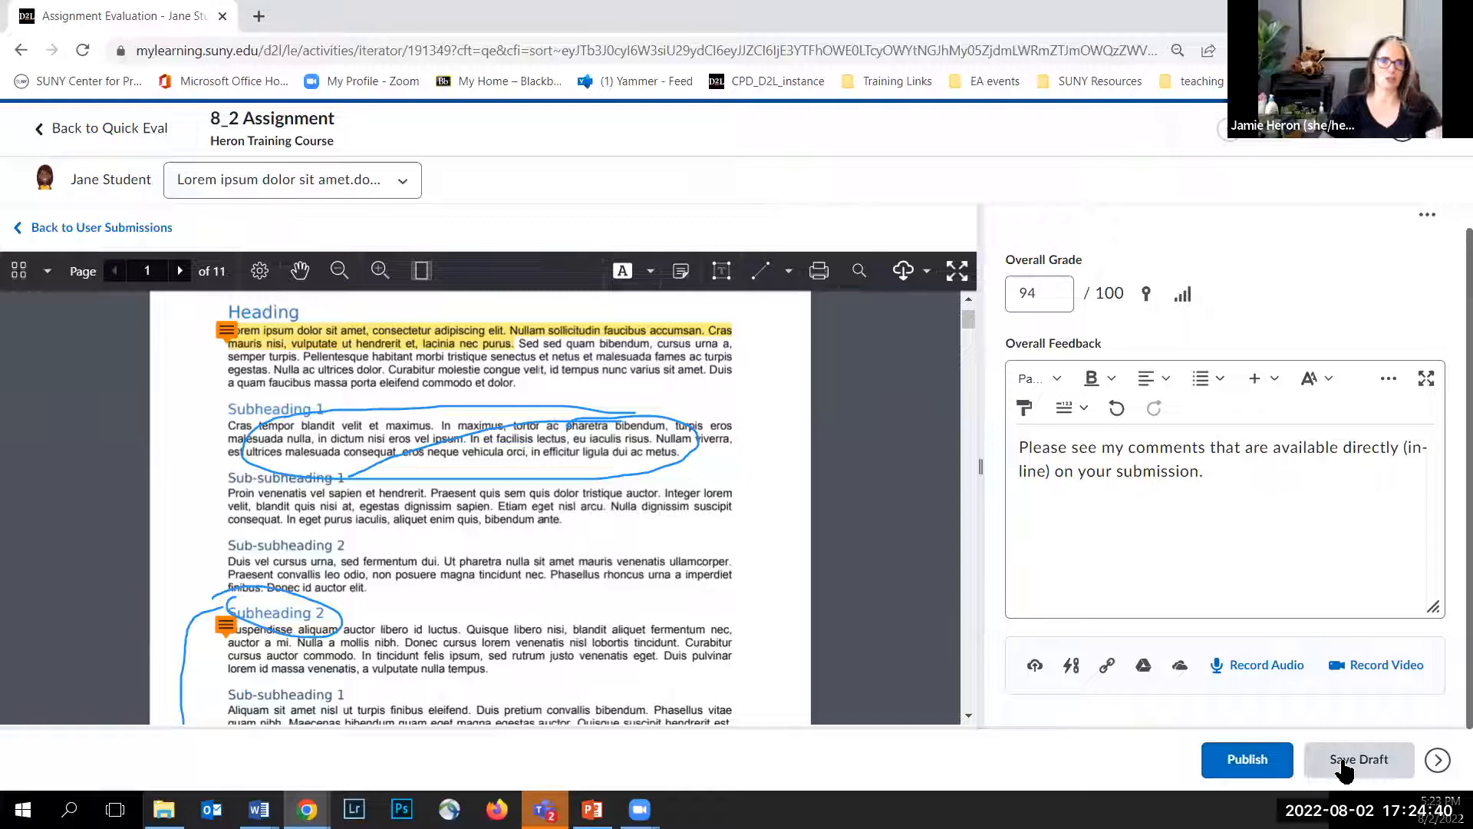
pyautogui.click(1258, 770)
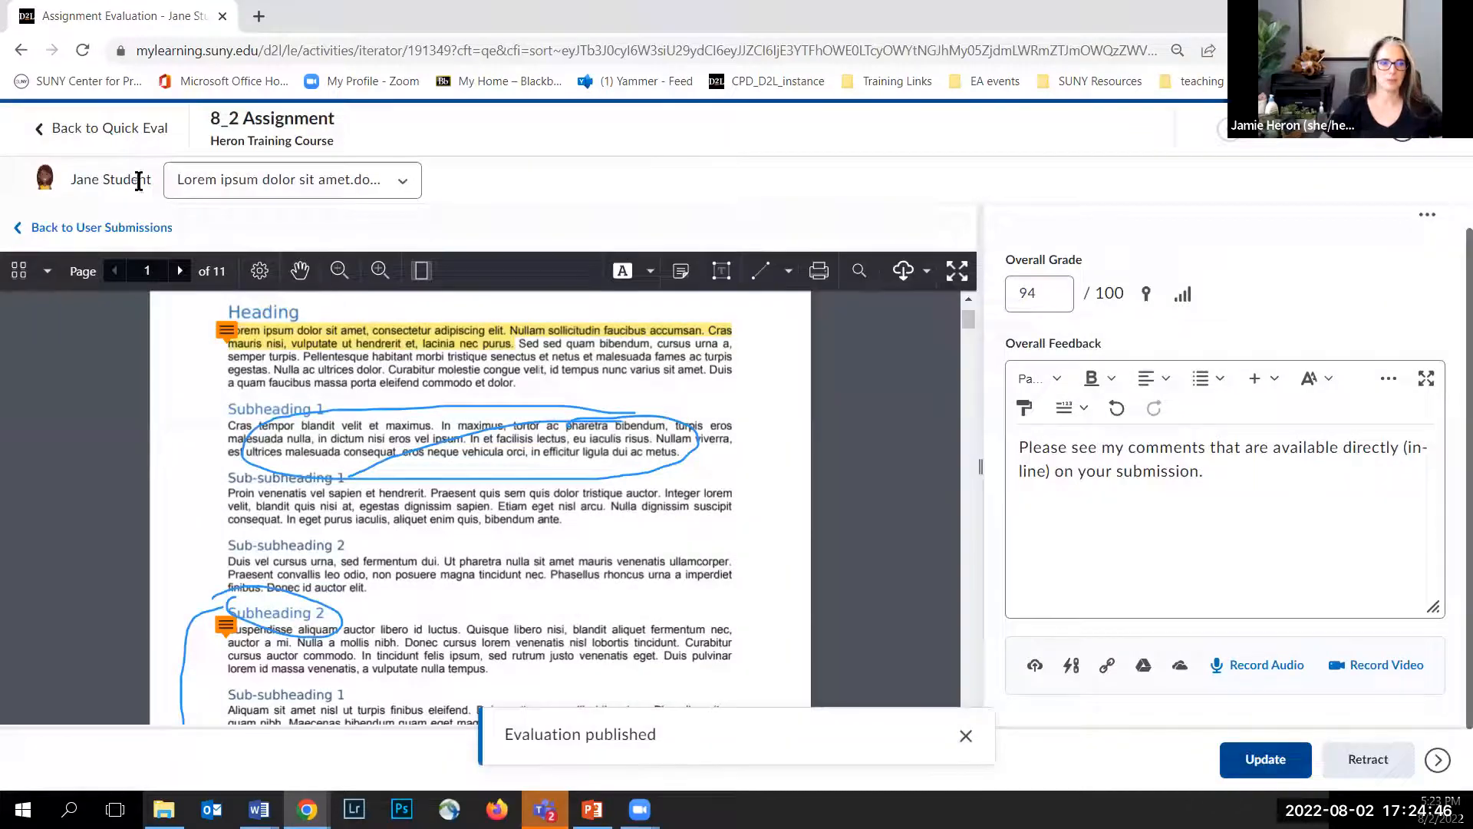
pyautogui.click(79, 127)
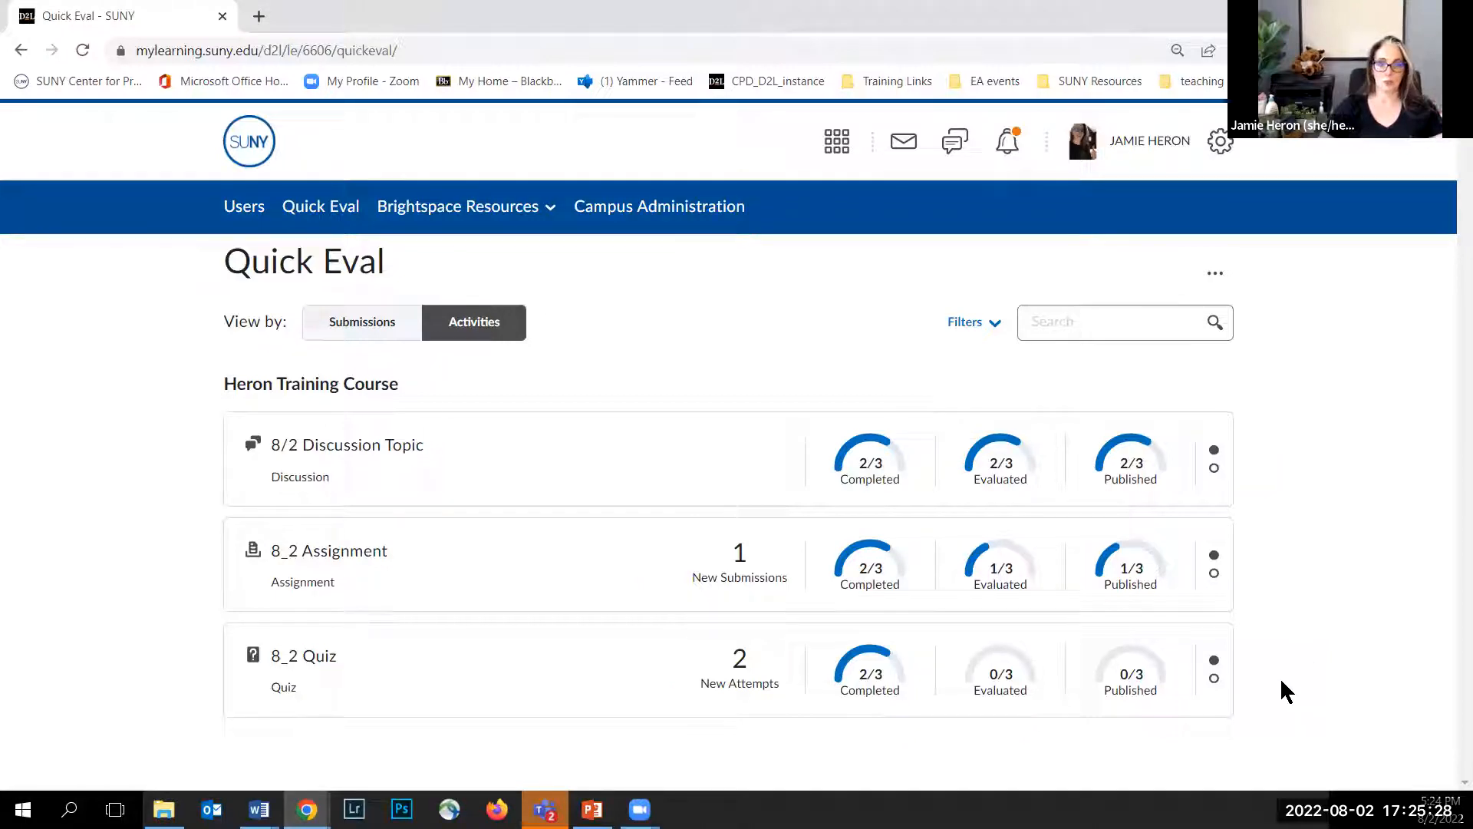
# Step: Open Evaluate All for the 8_2 Quiz and check the list of available attempts
pyautogui.moveTo(965, 685)
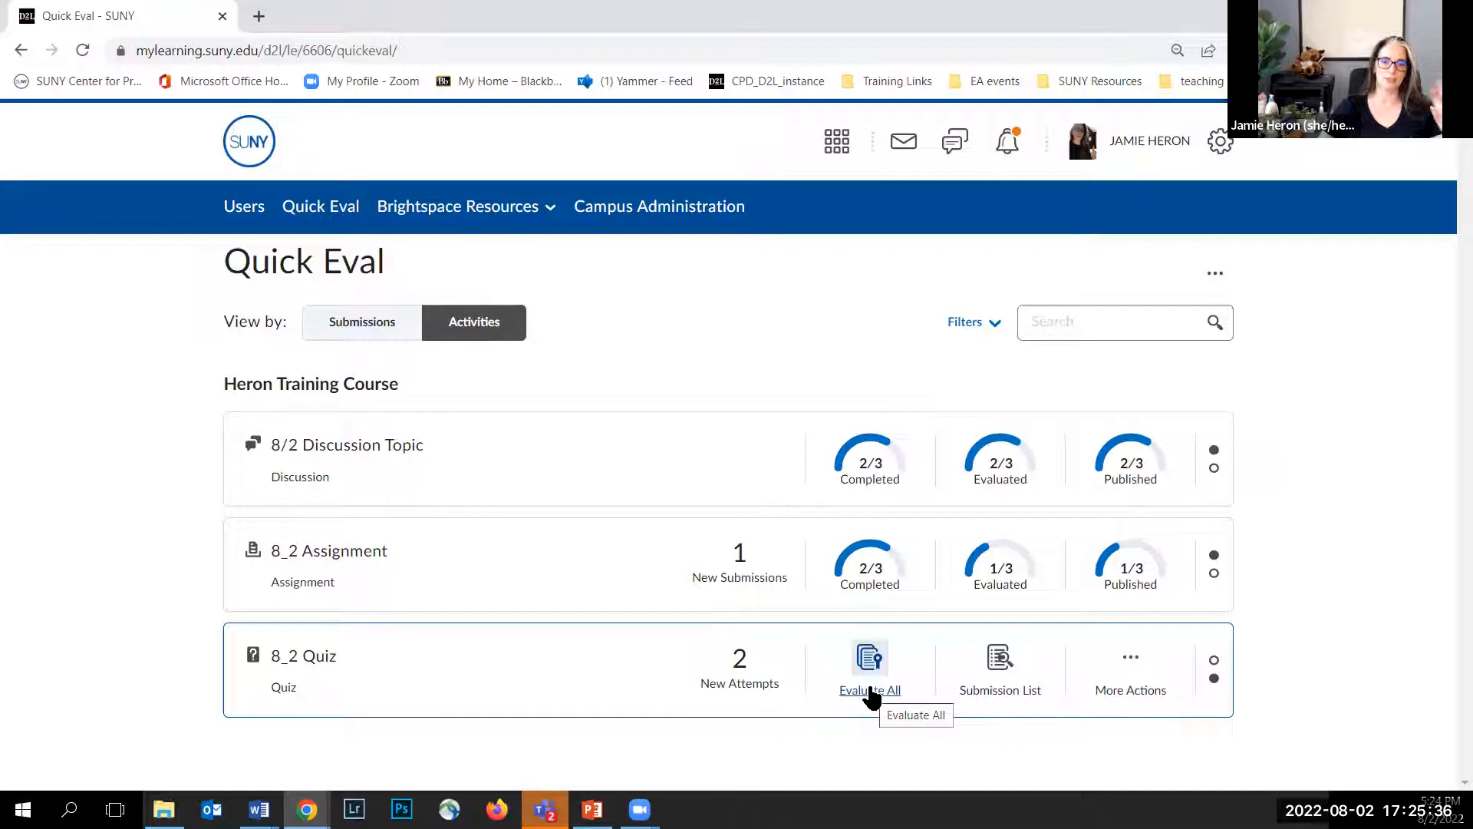
pyautogui.click(872, 695)
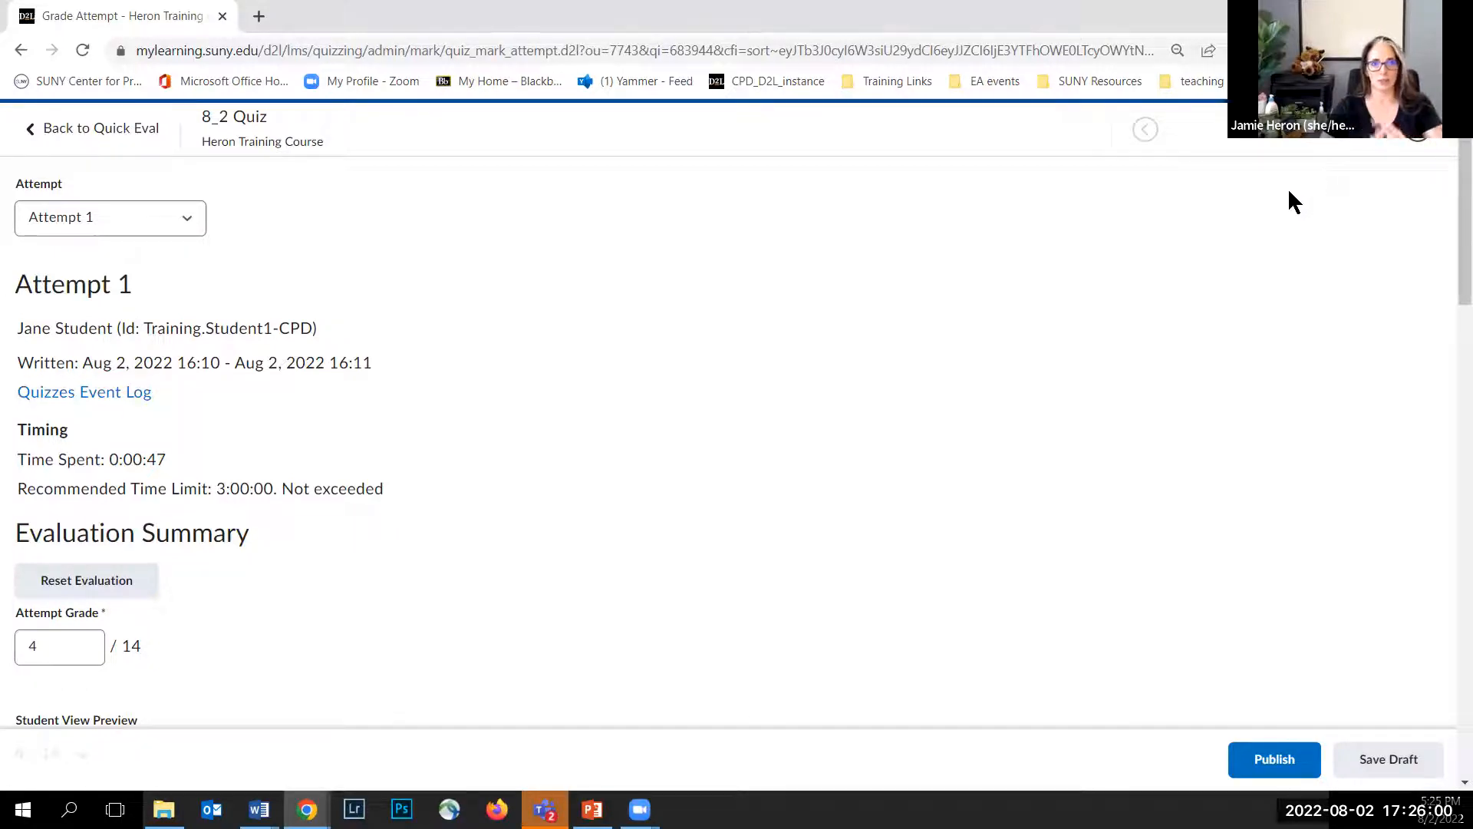
pyautogui.click(186, 223)
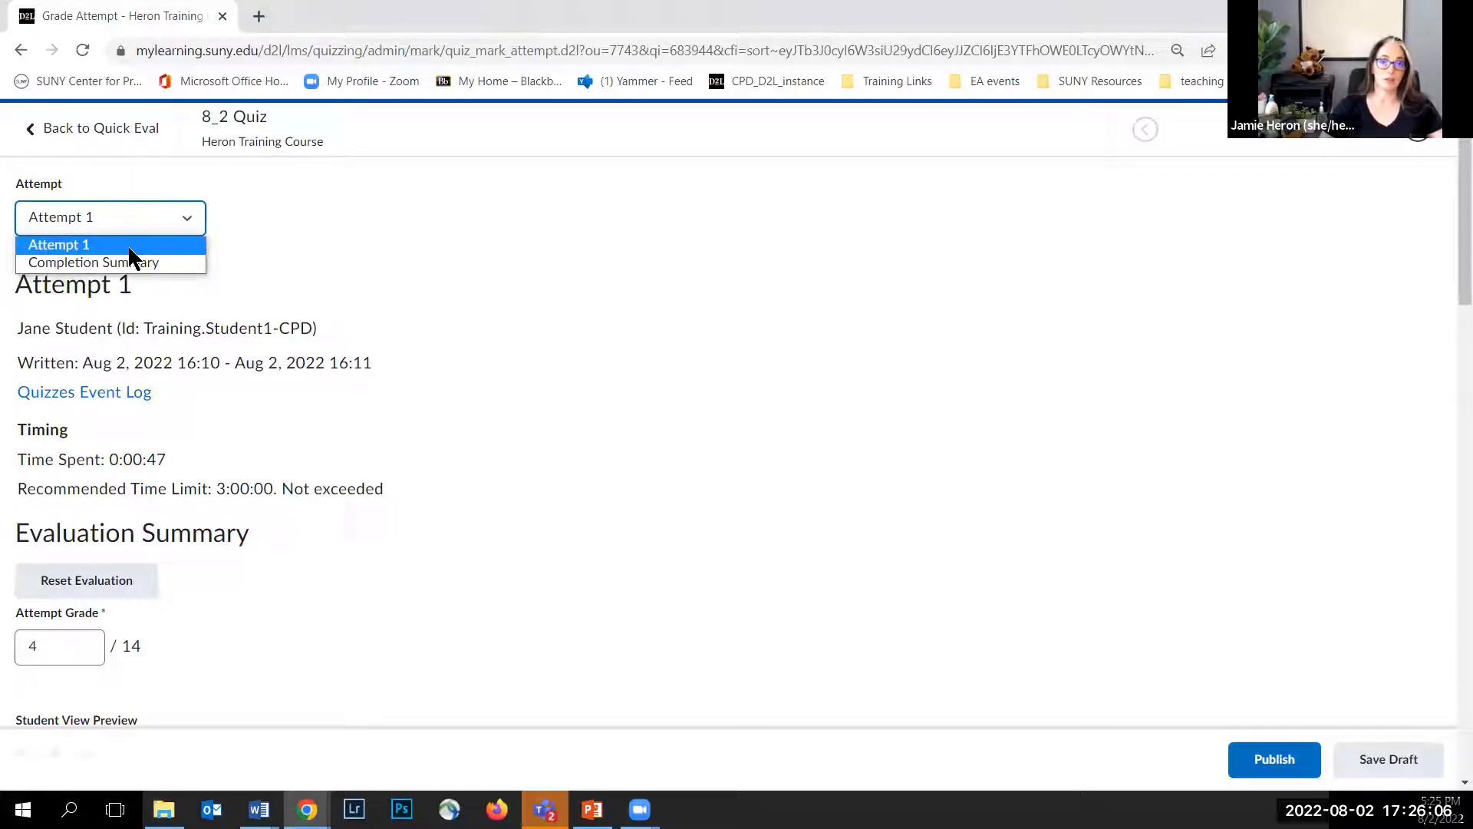
pyautogui.click(184, 232)
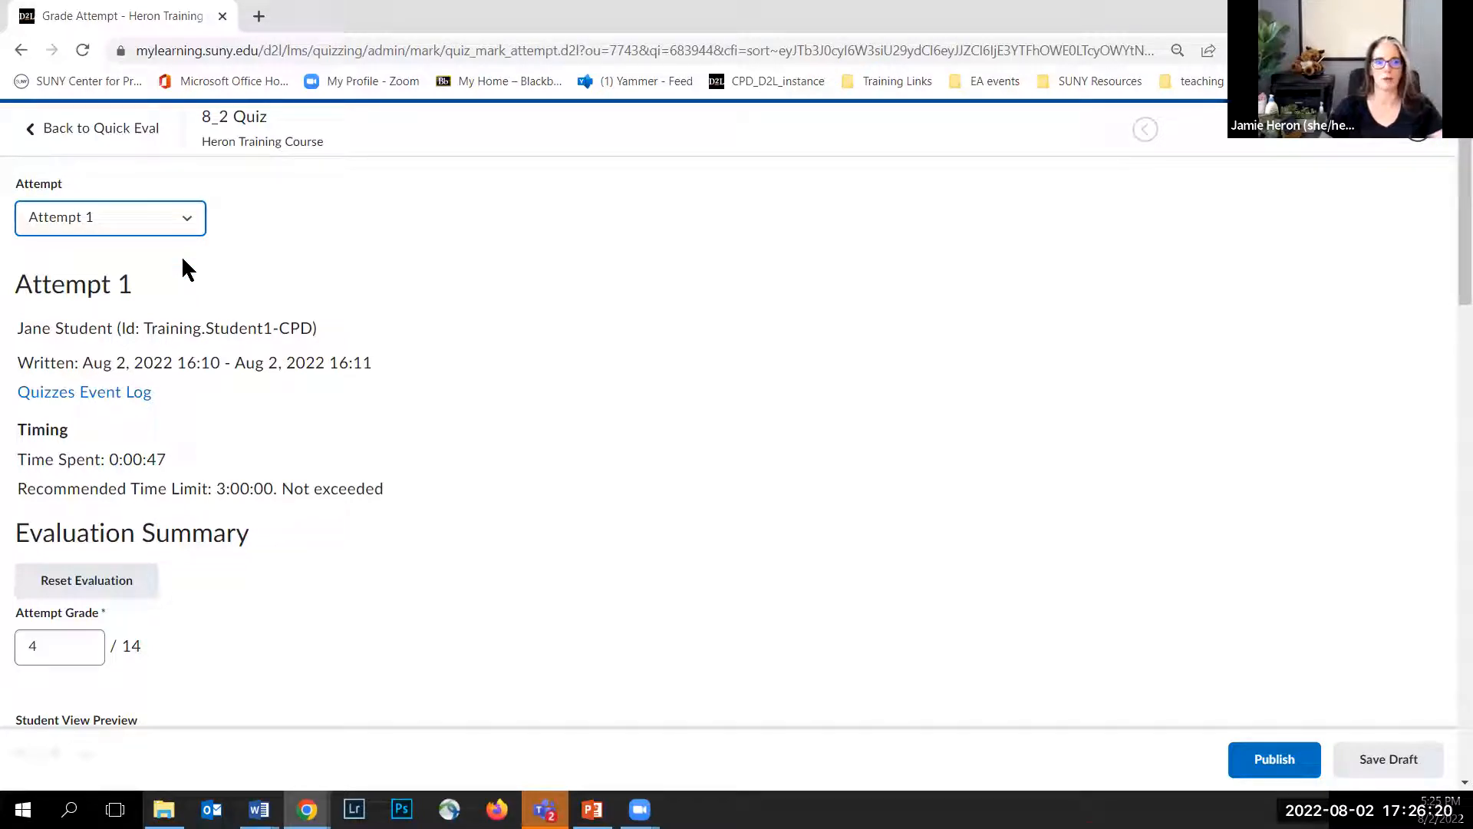
# Step: Review the quiz attempt and give Question 3 a score of 9 out of 10
pyautogui.scroll(-1, 181, 269)
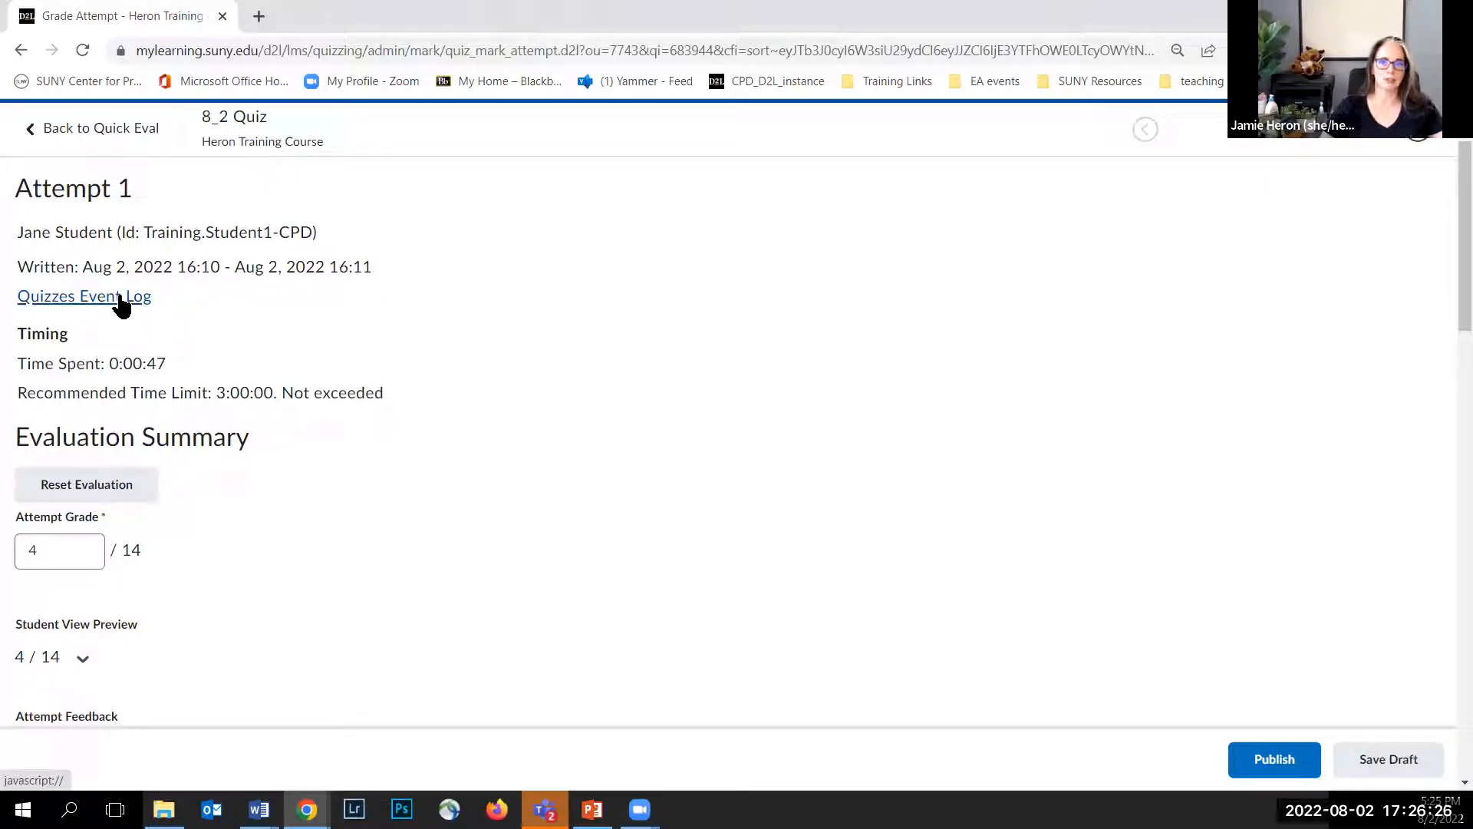
pyautogui.scroll(-1, 123, 305)
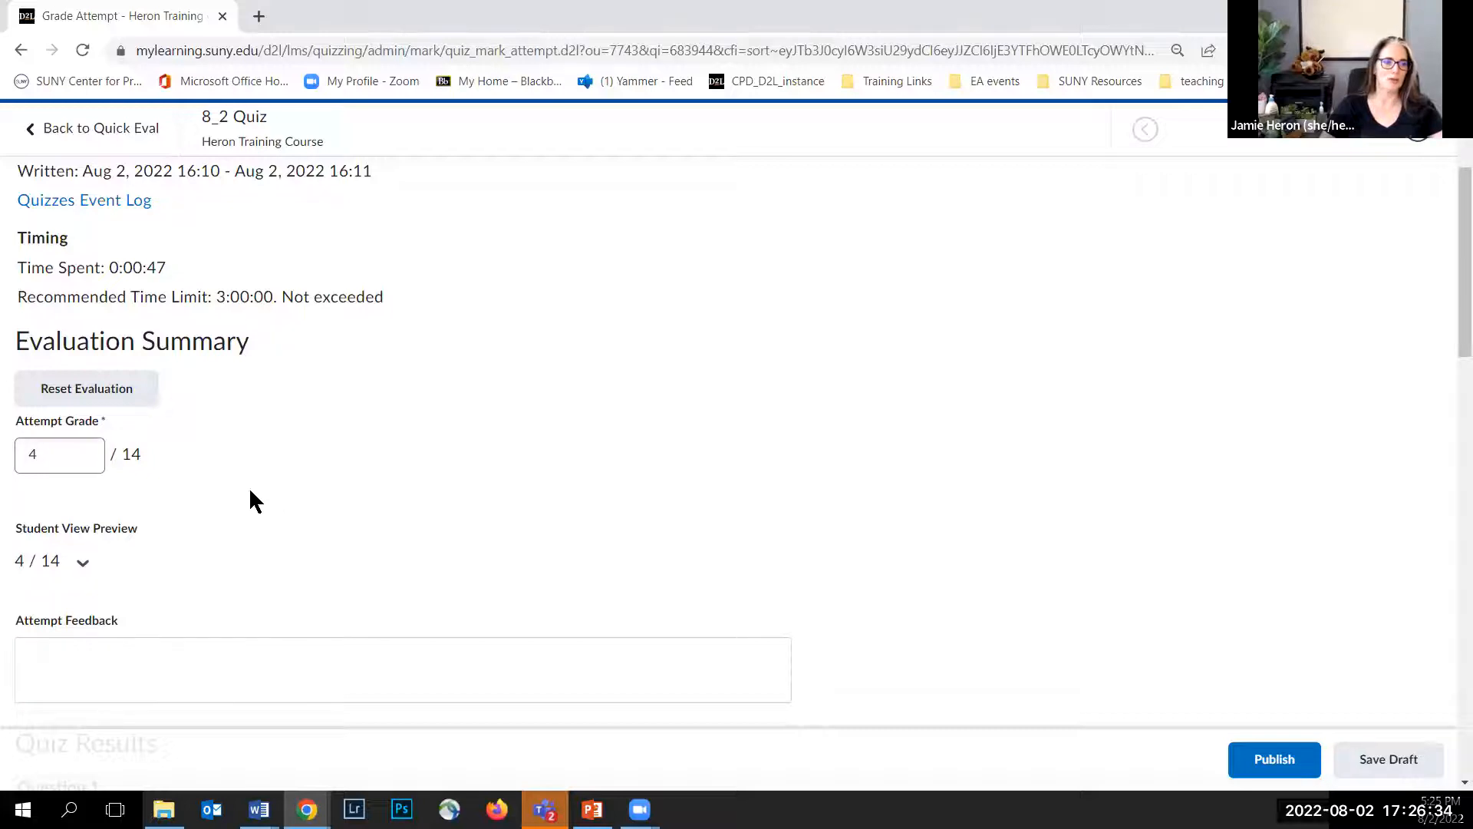
pyautogui.scroll(-1, 162, 445)
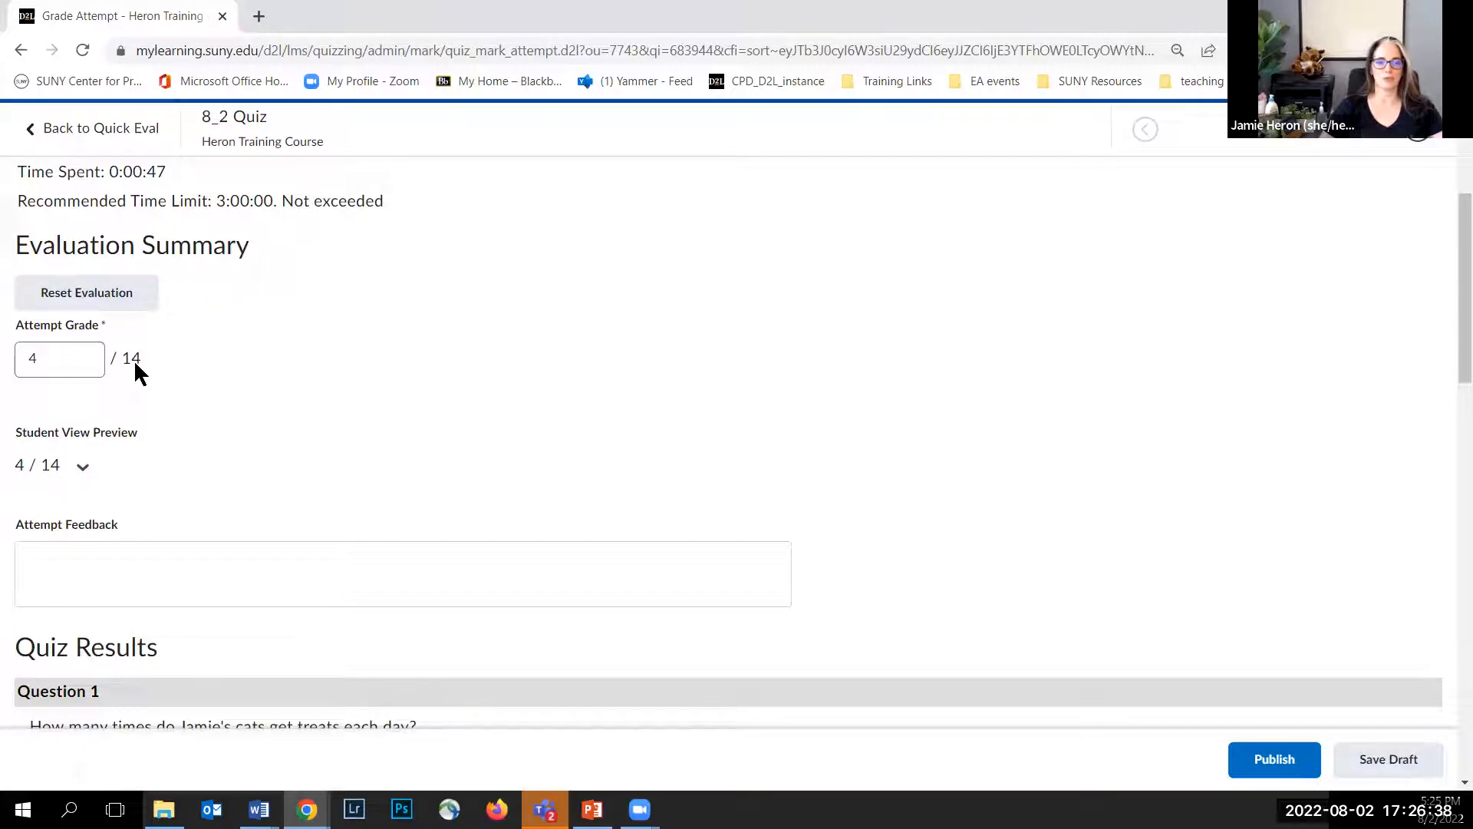
pyautogui.scroll(-1, 135, 363)
pyautogui.scroll(-3, 137, 368)
pyautogui.scroll(-5, 136, 367)
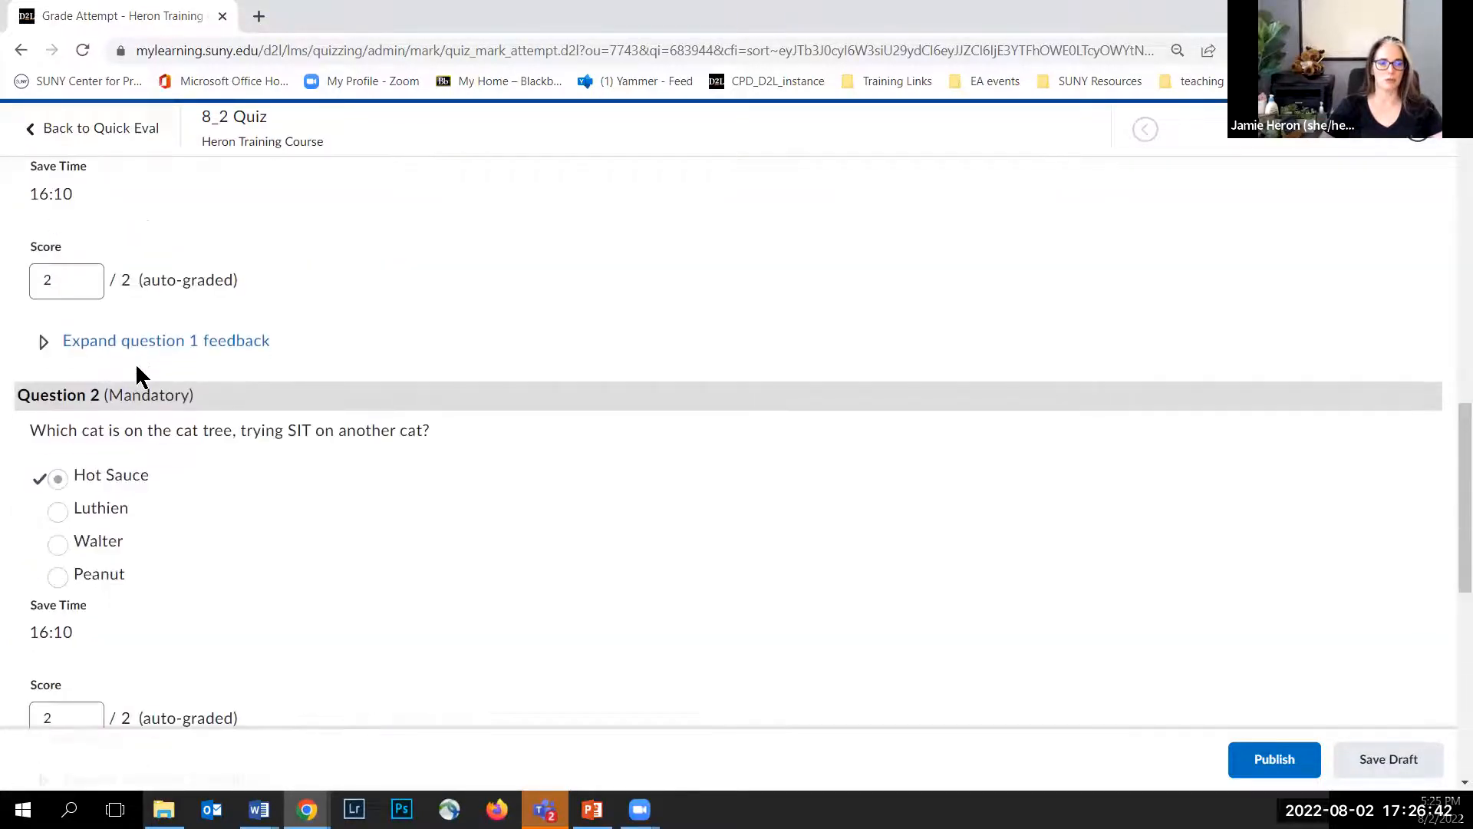
pyautogui.scroll(-9, 137, 368)
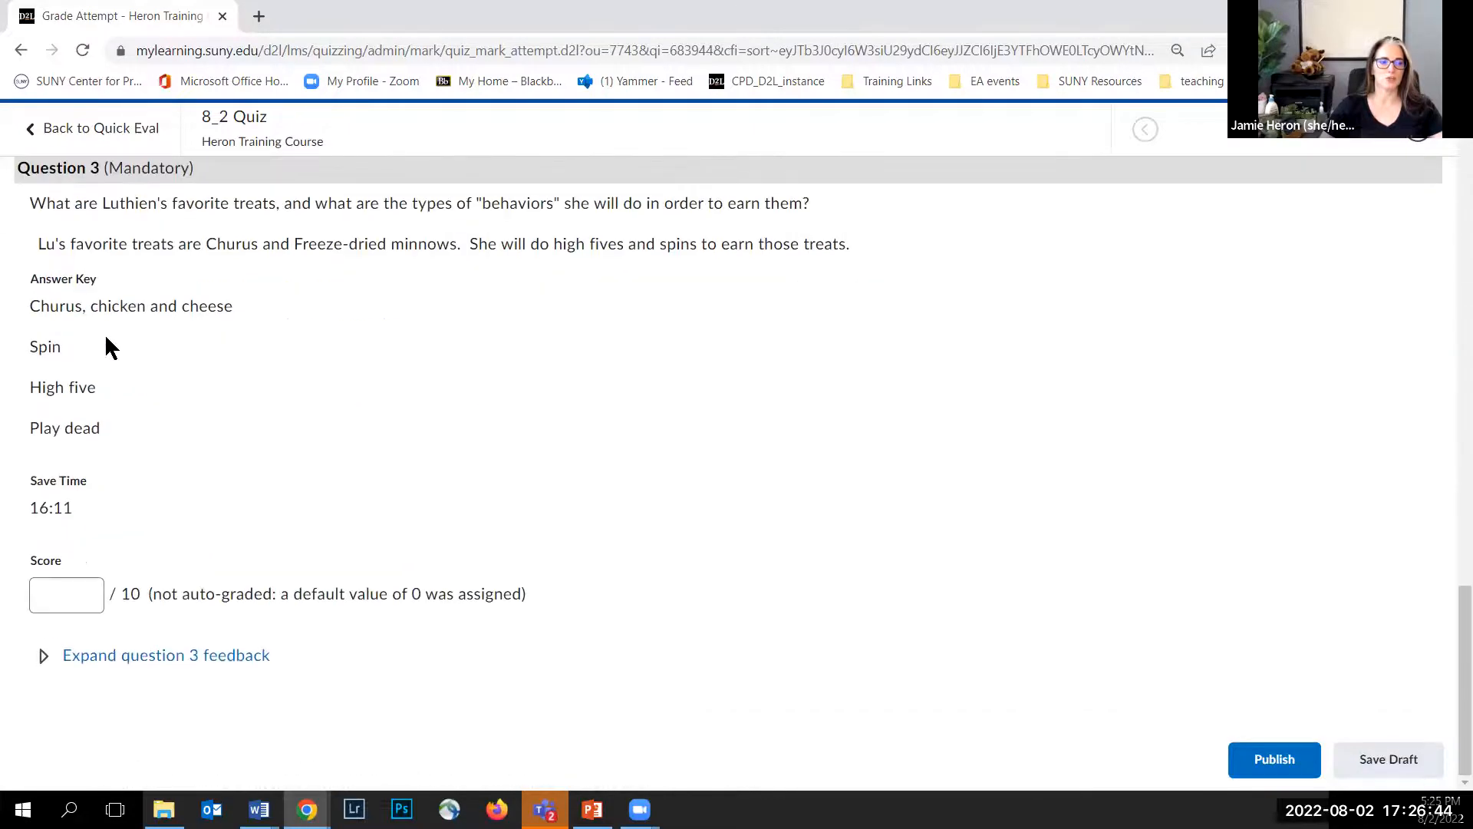
pyautogui.scroll(1, 79, 311)
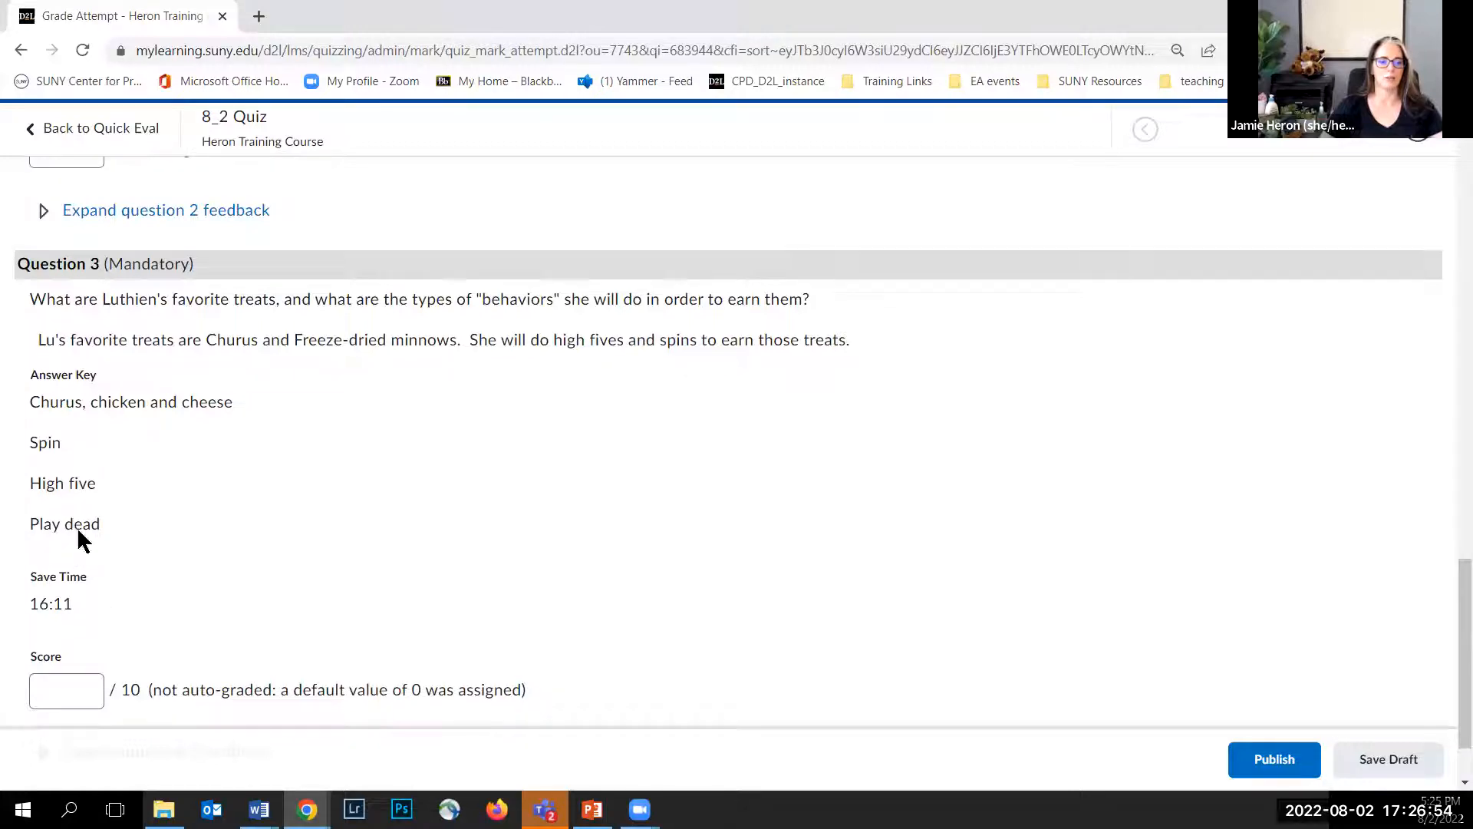
pyautogui.scroll(-1, 95, 599)
pyautogui.click(75, 597)
pyautogui.write('9')
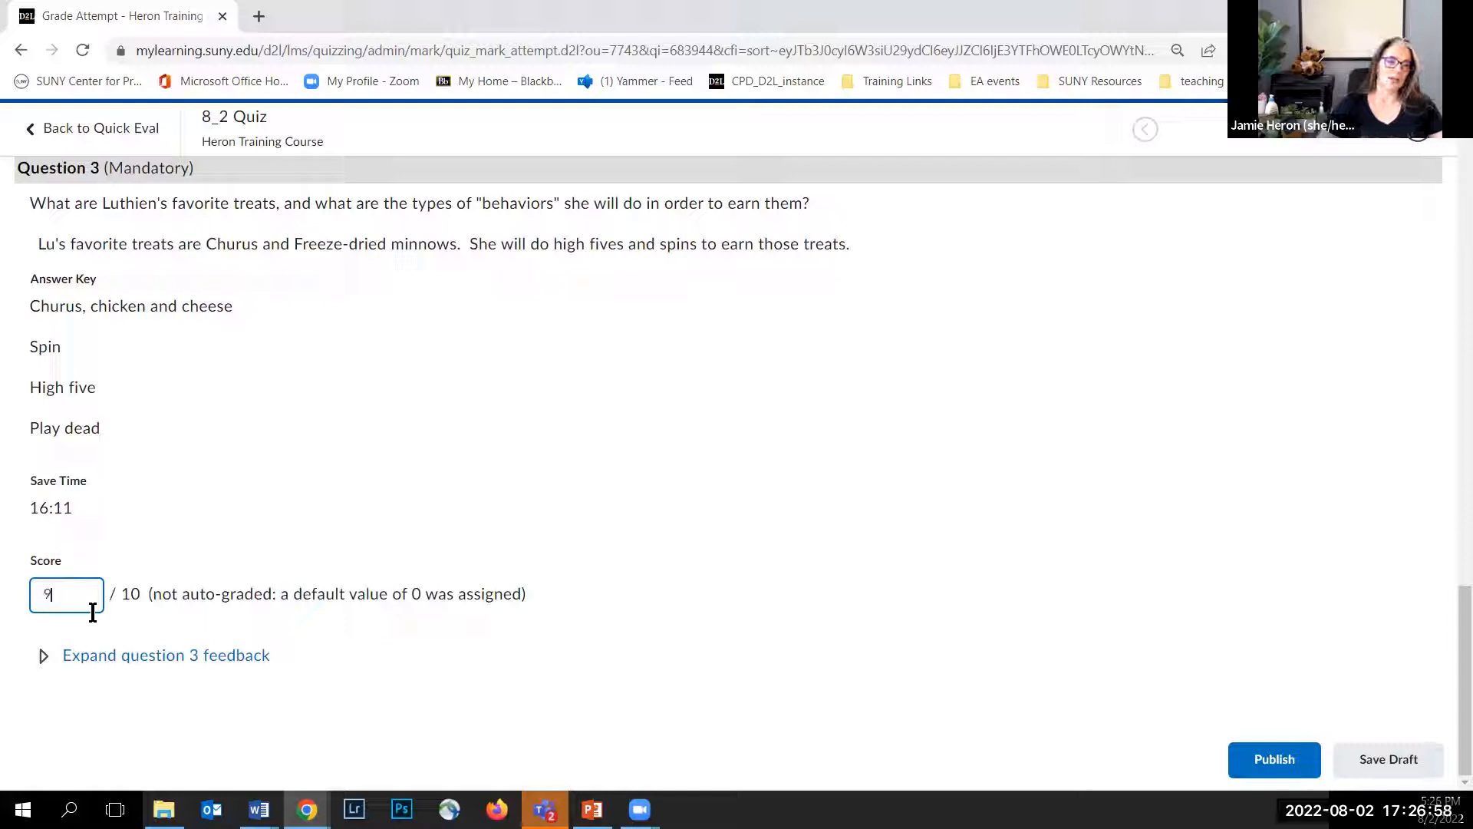
pyautogui.click(474, 539)
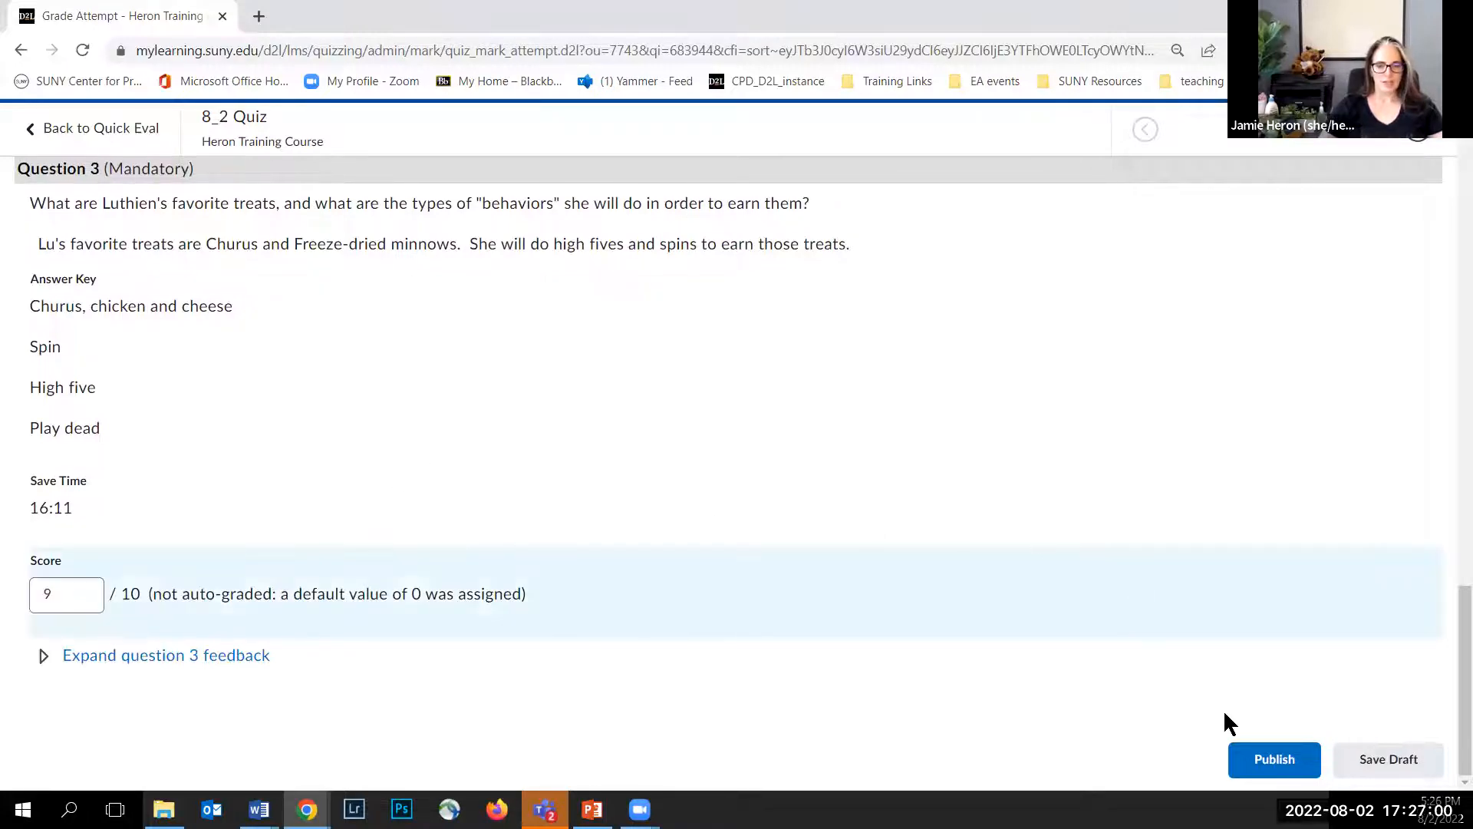
# Step: Publish the quiz attempt evaluation and return to Quick Eval
pyautogui.click(1274, 759)
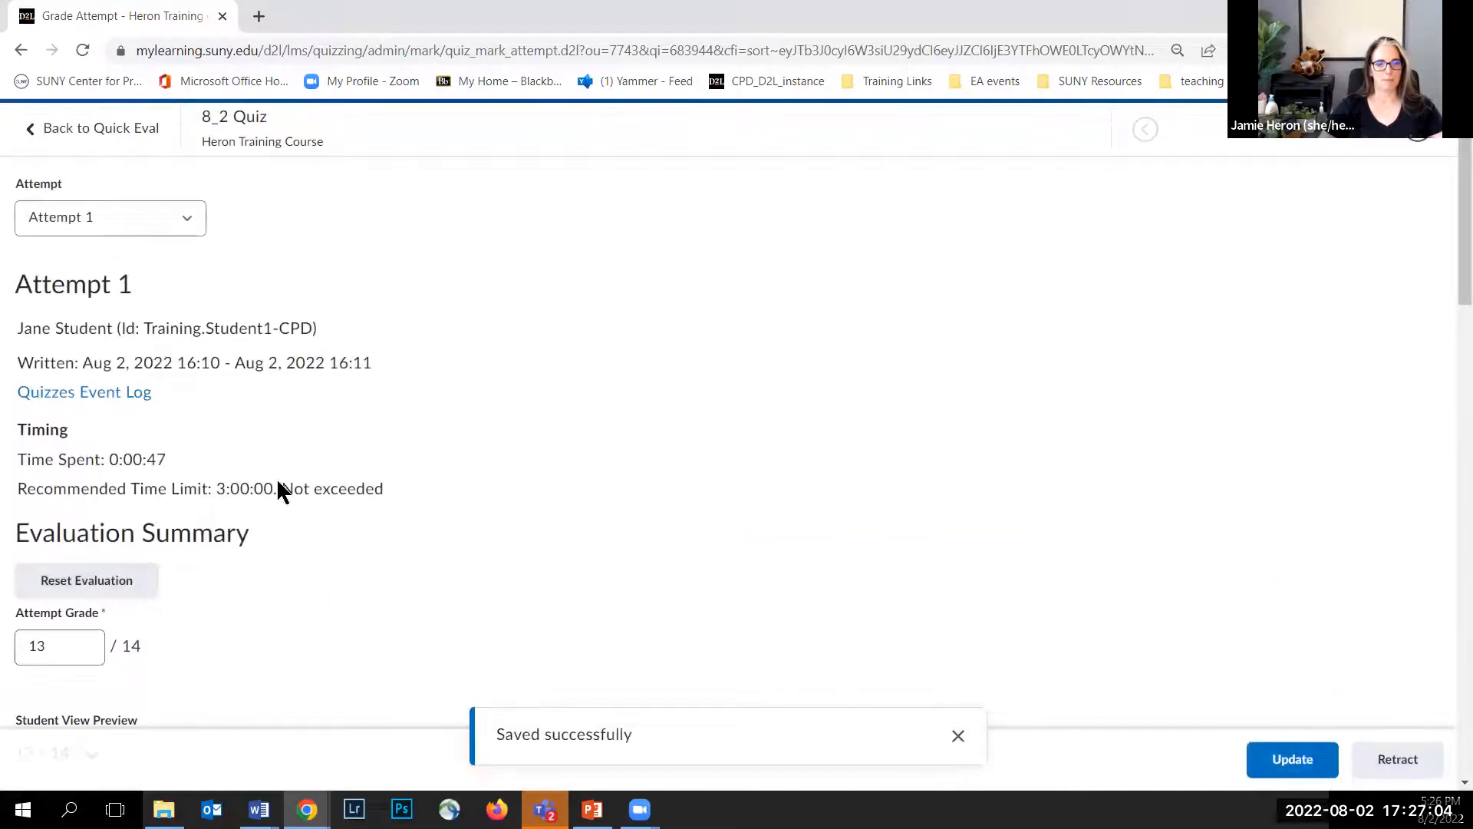
pyautogui.click(70, 141)
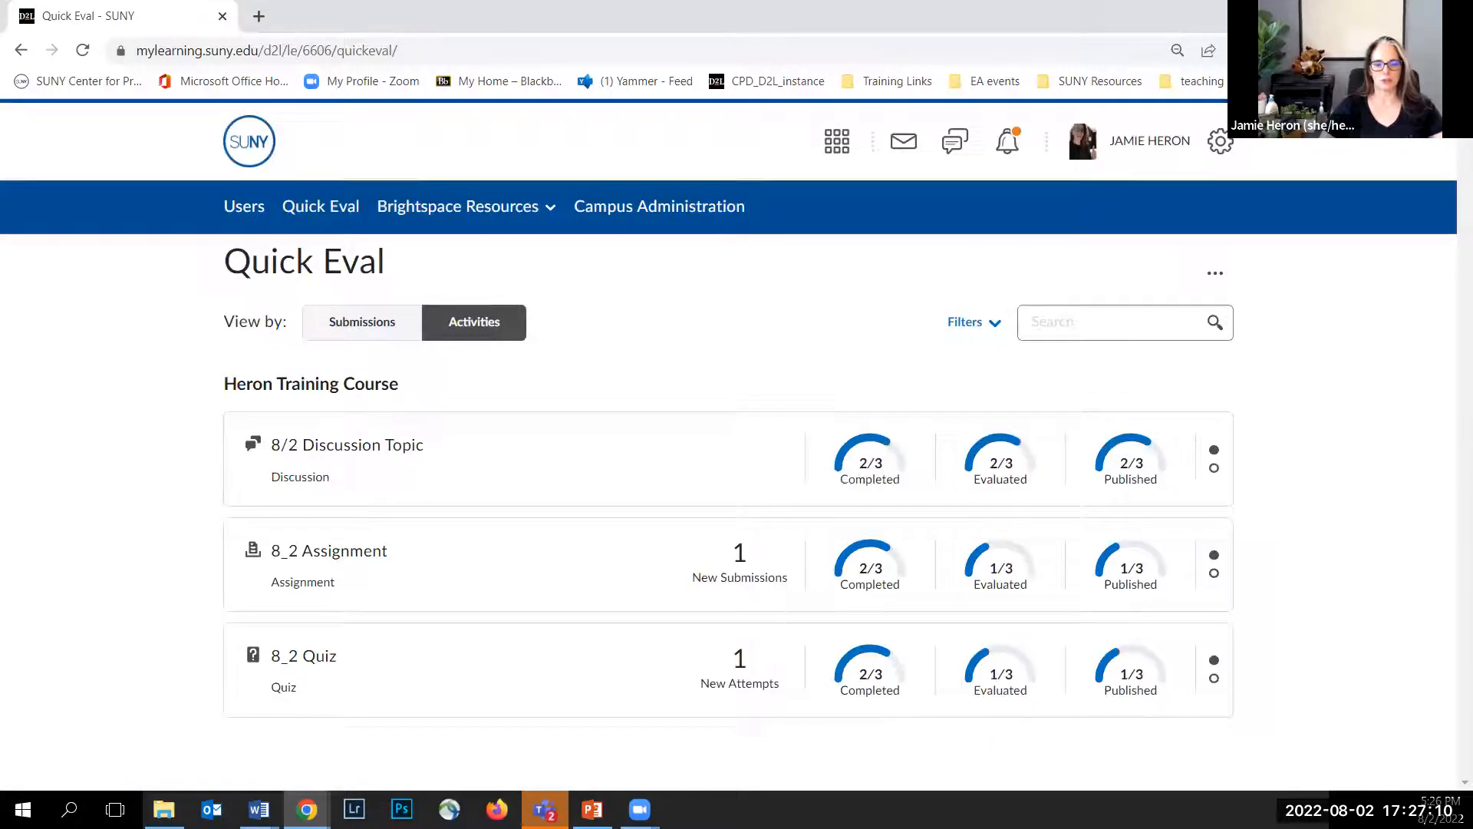
# Step: Dismiss the 8/2 Discussion Topic from Quick Eval until the next submission
pyautogui.moveTo(1071, 638)
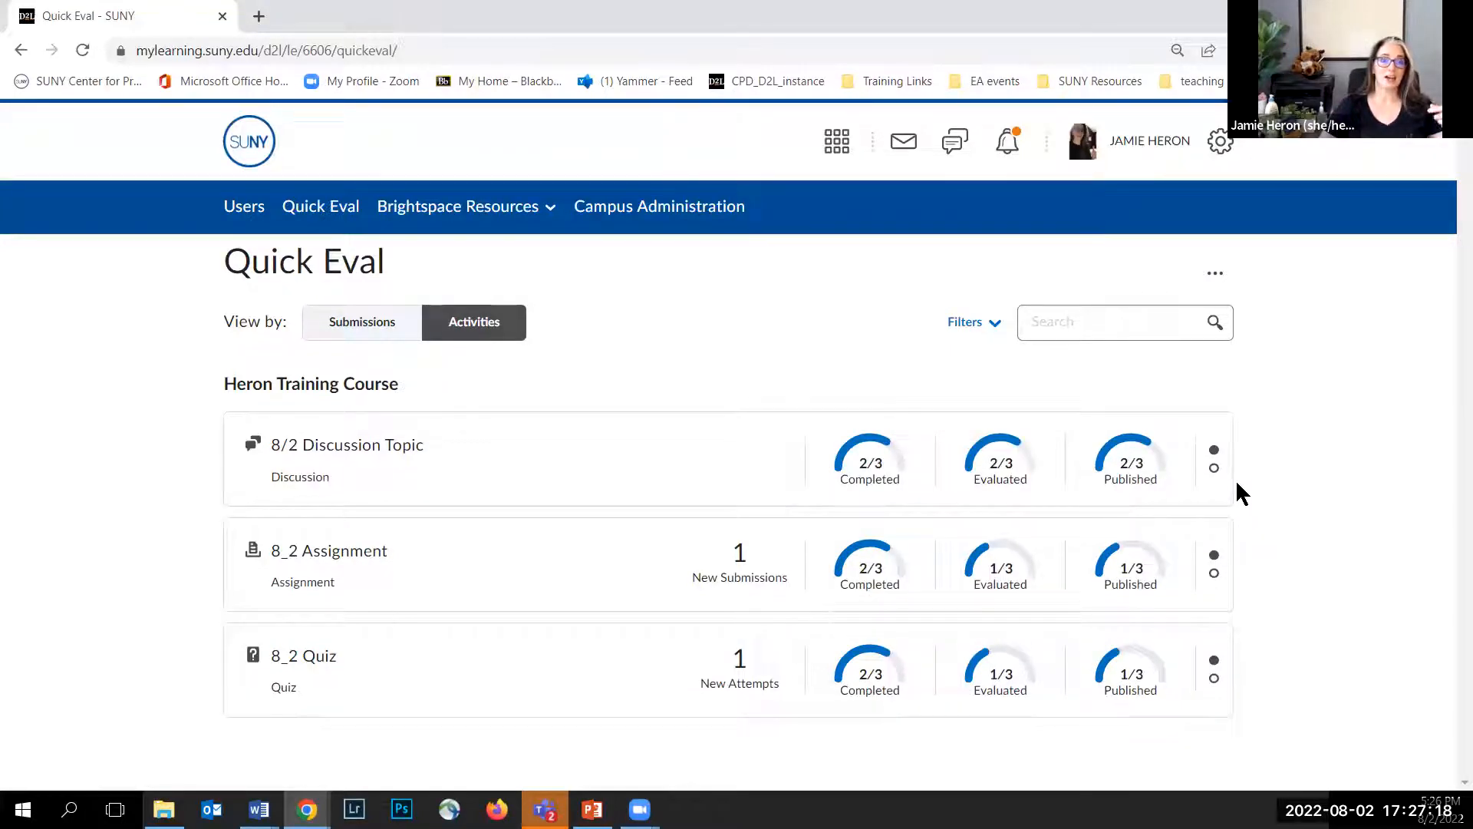
pyautogui.moveTo(1221, 468)
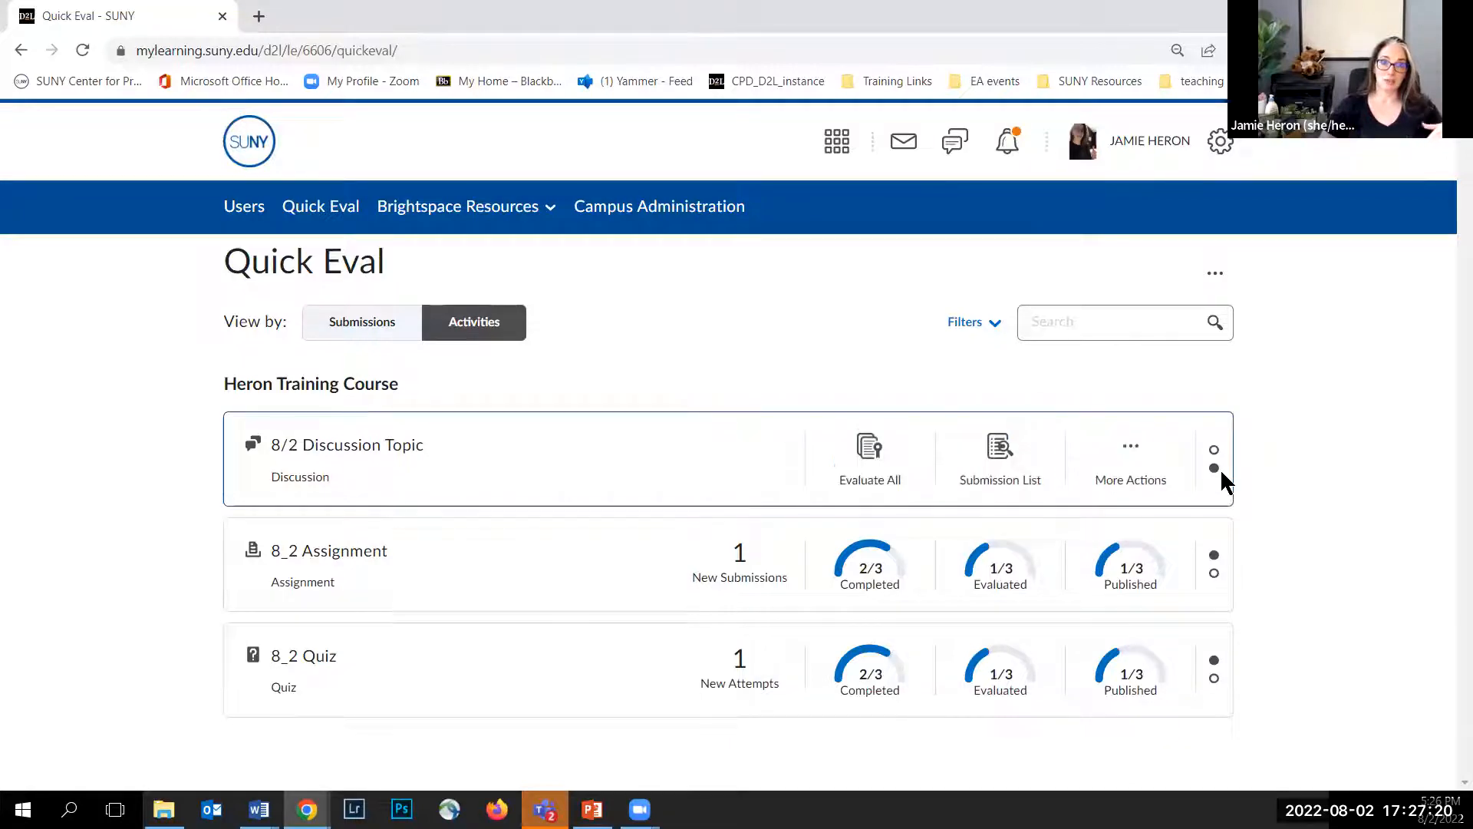
pyautogui.click(1144, 483)
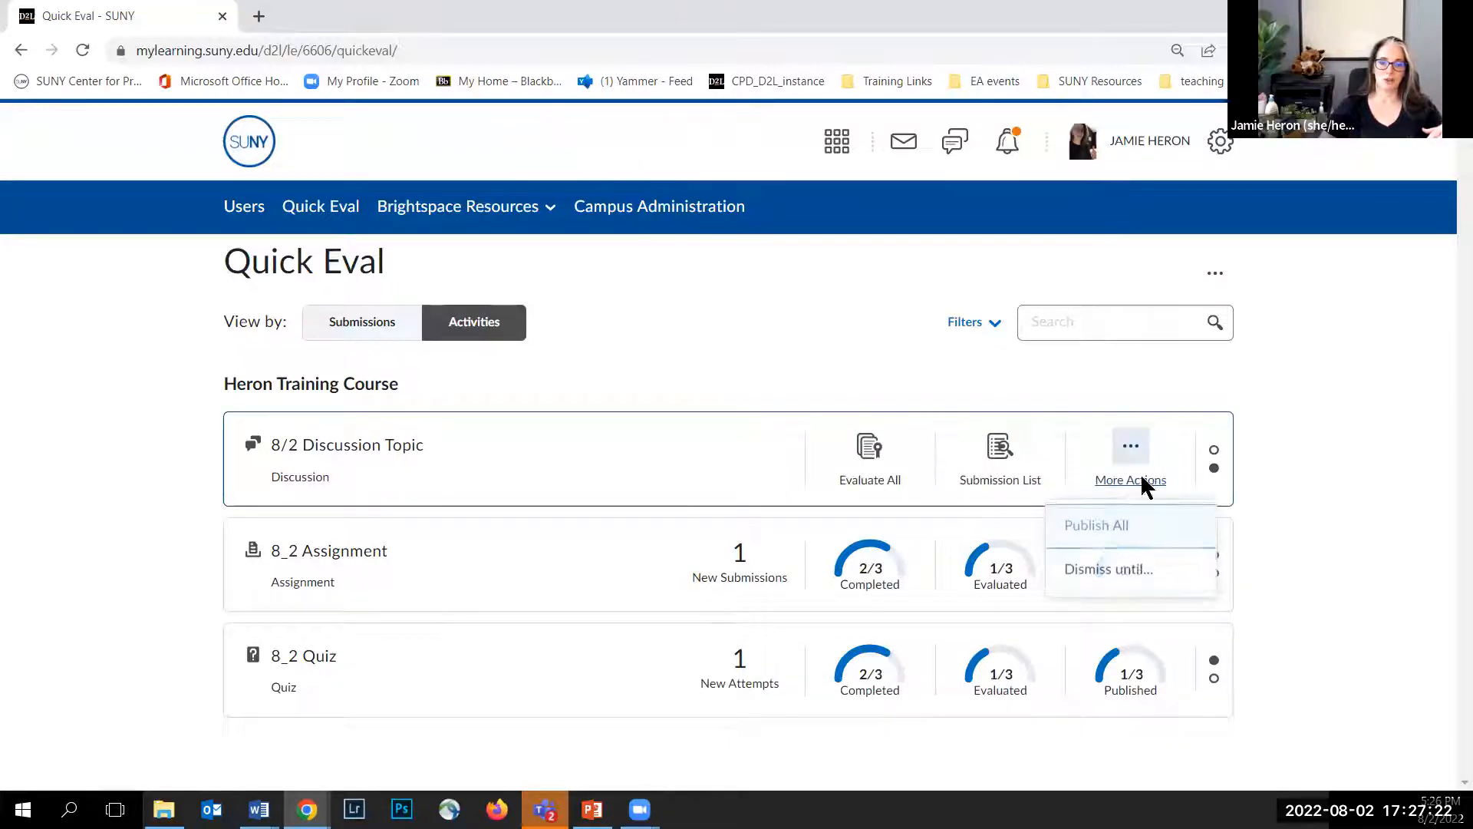
pyautogui.click(1124, 570)
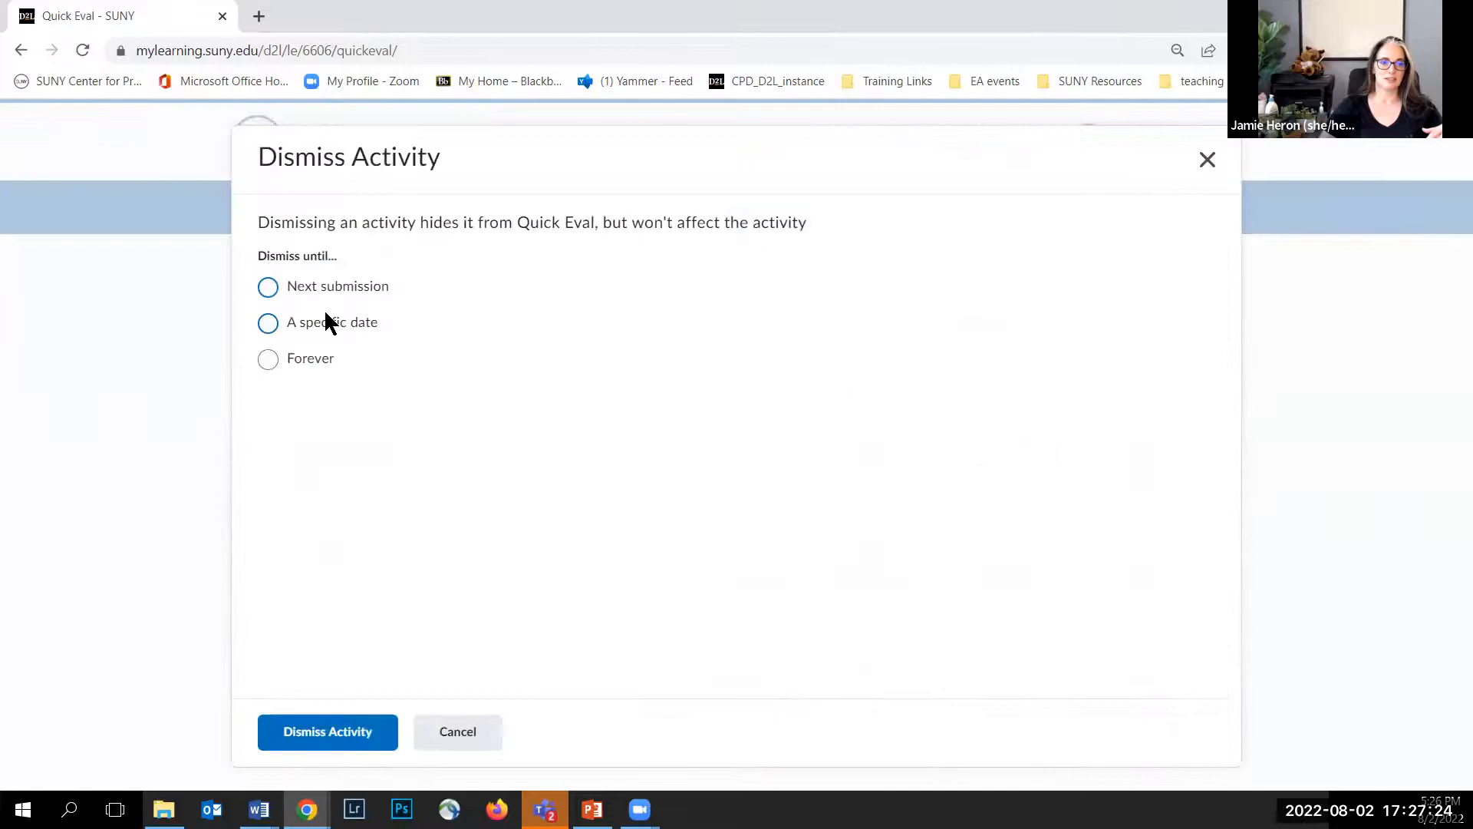
pyautogui.click(268, 290)
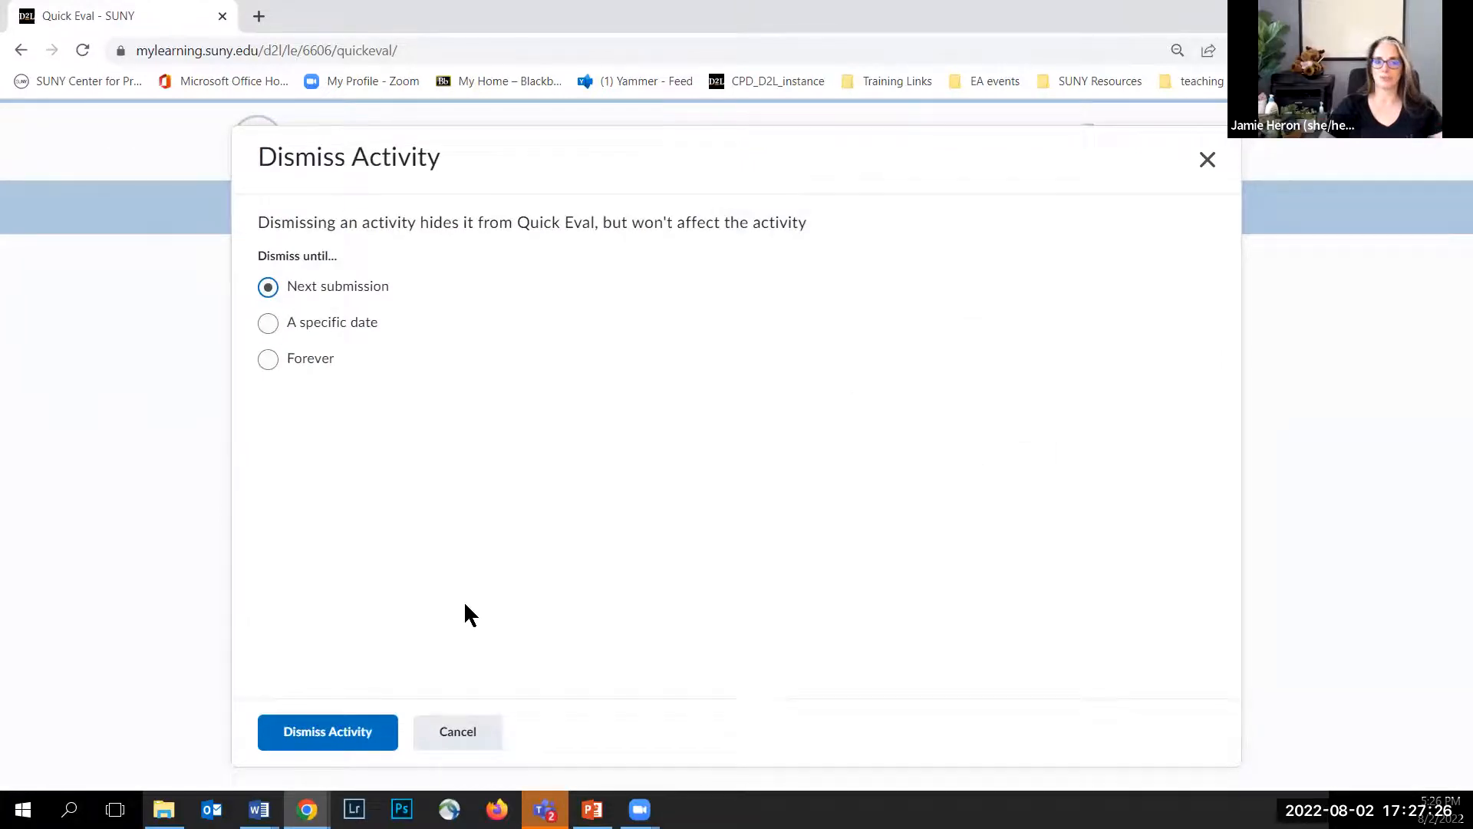
pyautogui.click(368, 731)
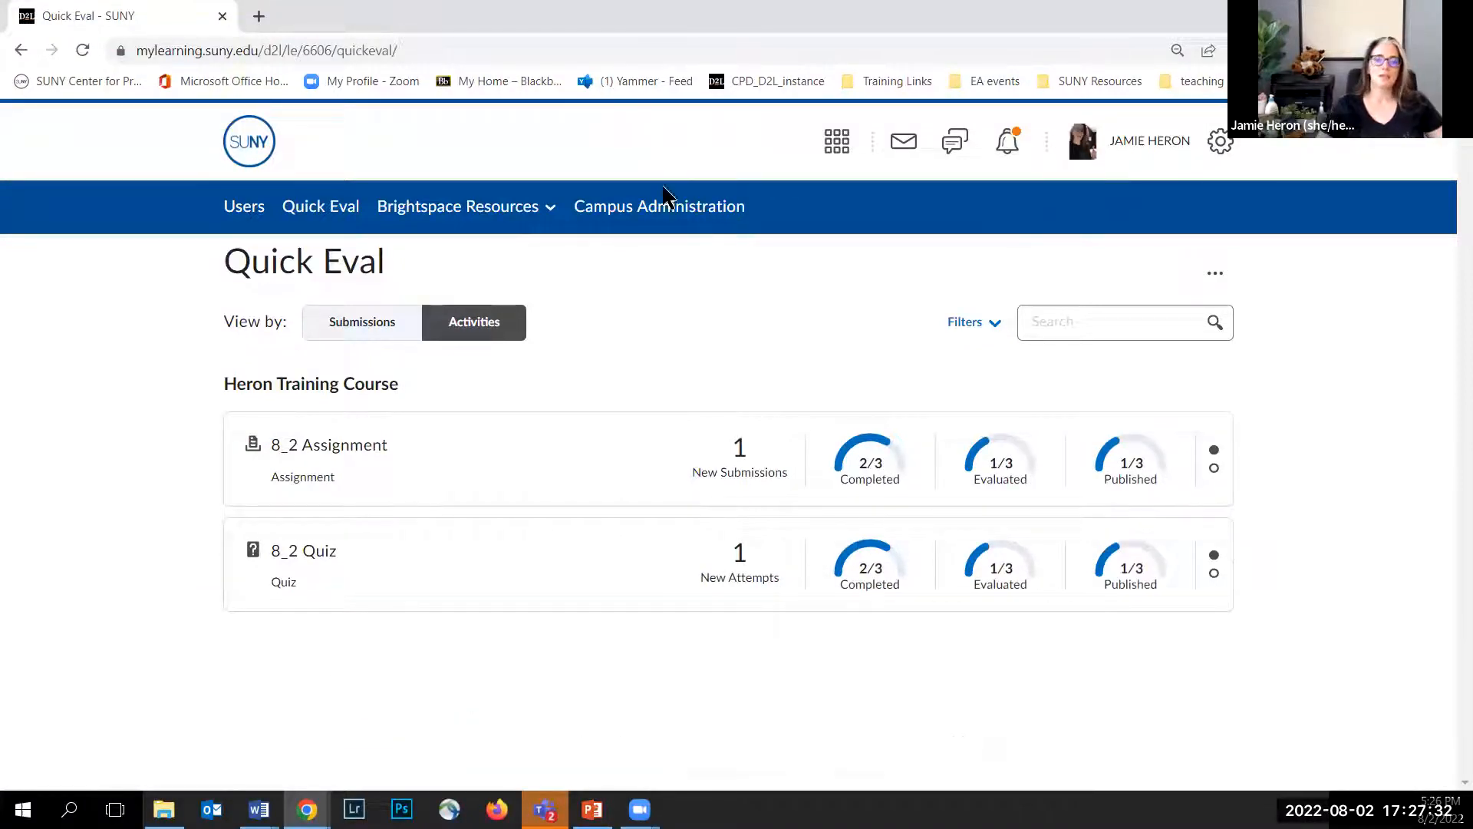
# Step: Open the 8/2 Discussion Topic from the Heron Training Course discussions list
pyautogui.click(833, 157)
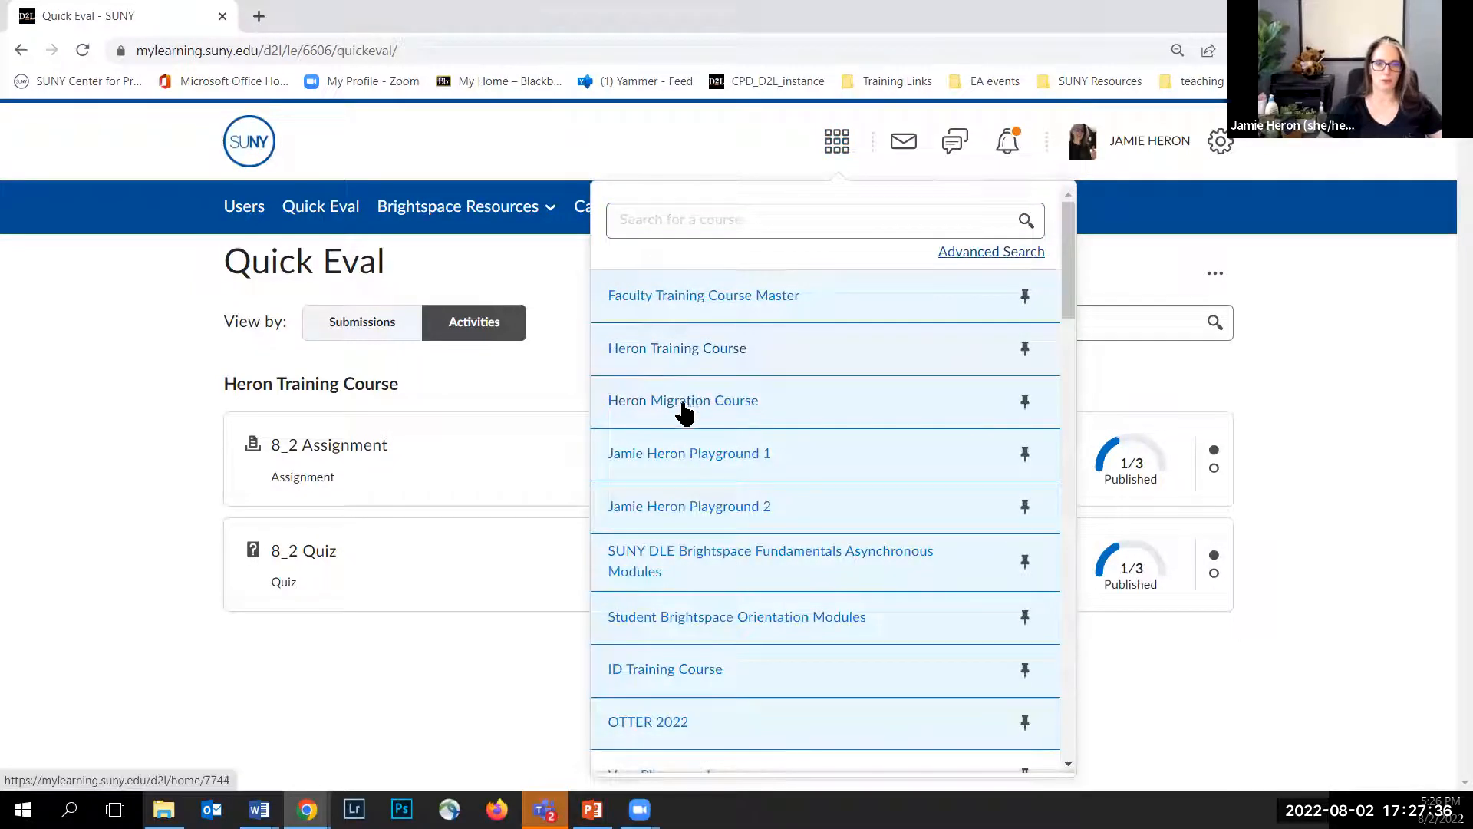
pyautogui.click(670, 349)
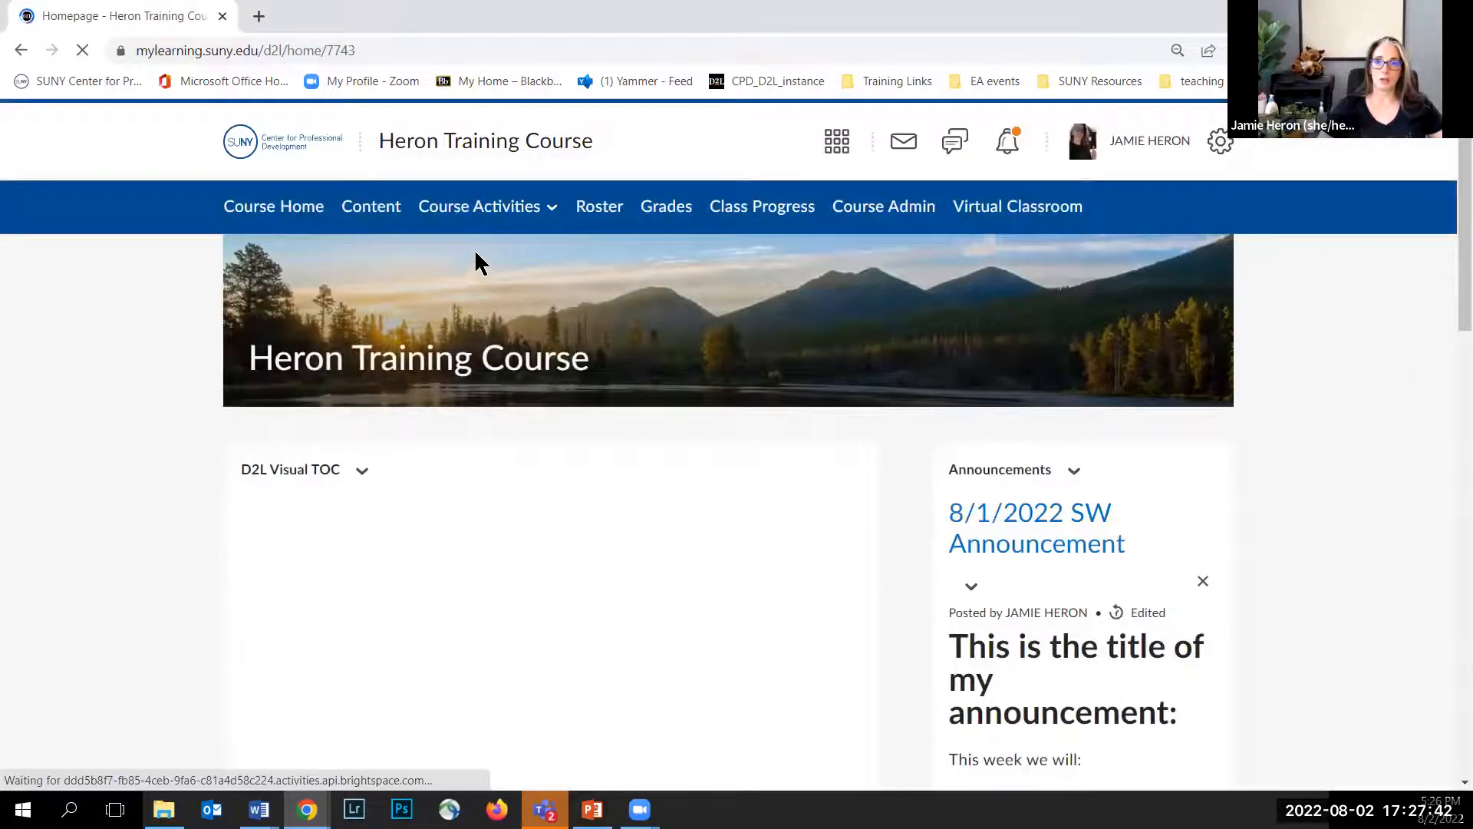
pyautogui.click(481, 209)
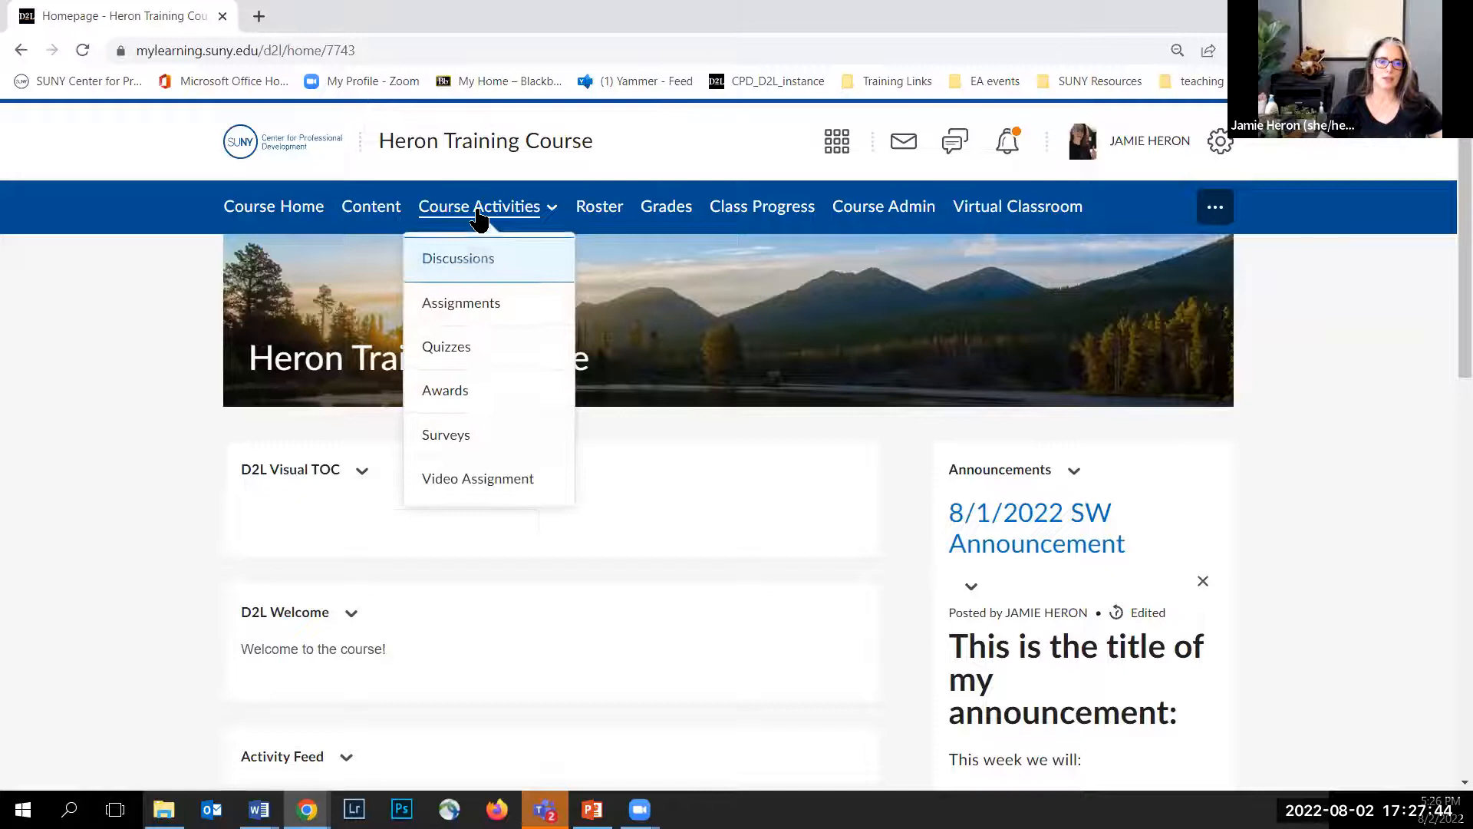
pyautogui.click(468, 257)
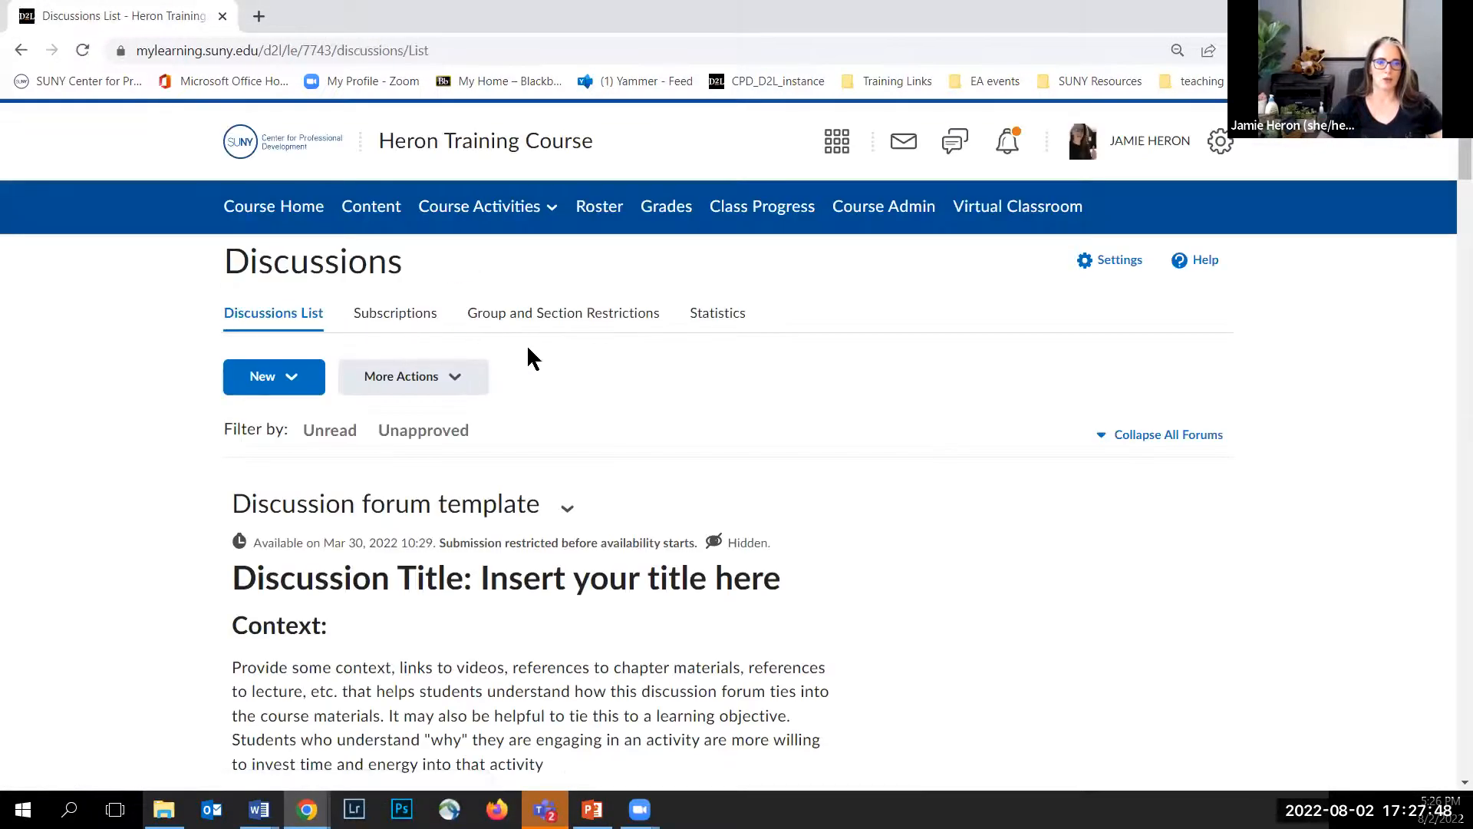
pyautogui.scroll(-20, 528, 345)
pyautogui.scroll(-20, 531, 344)
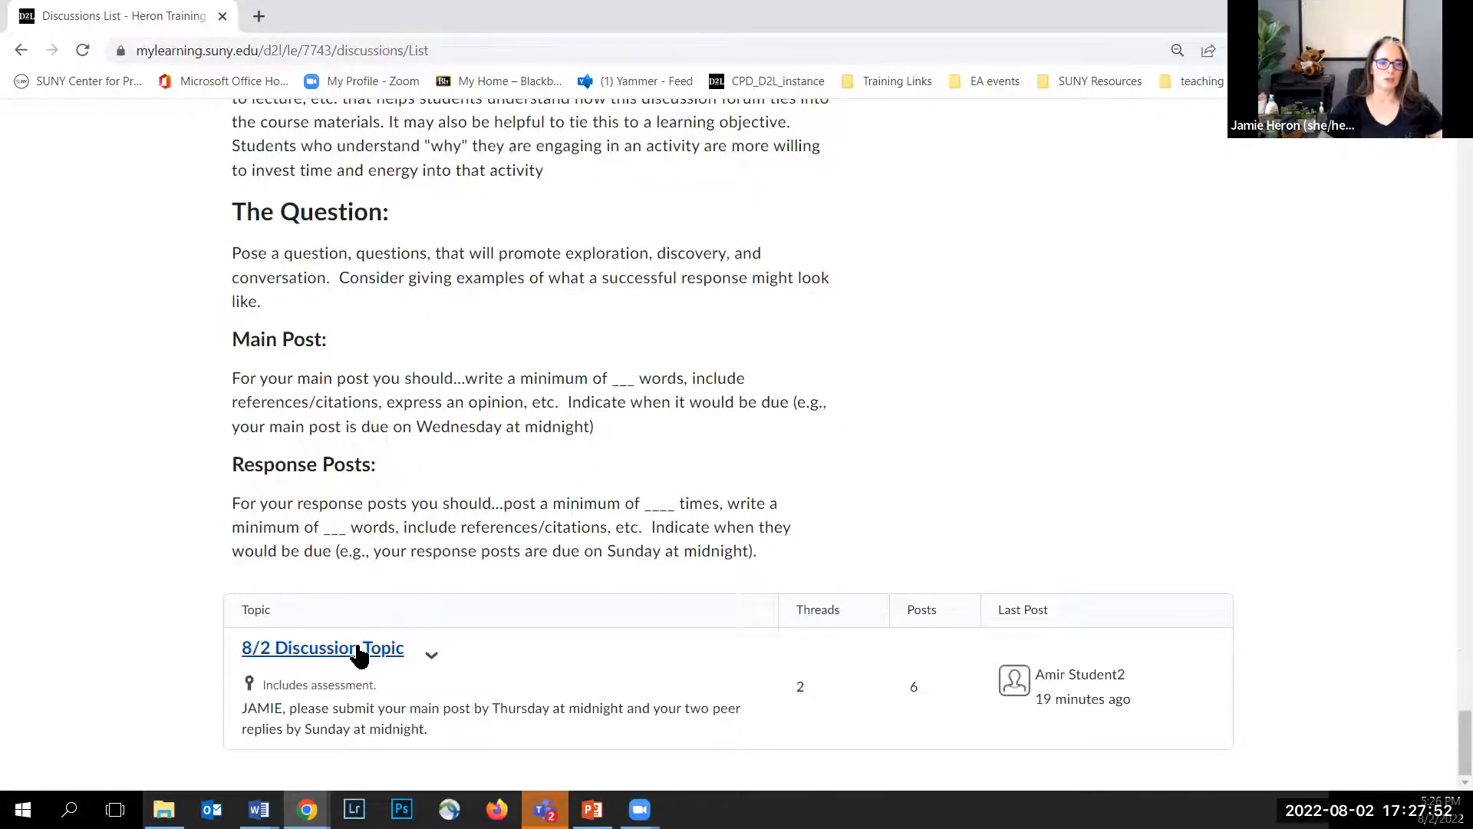
pyautogui.click(359, 649)
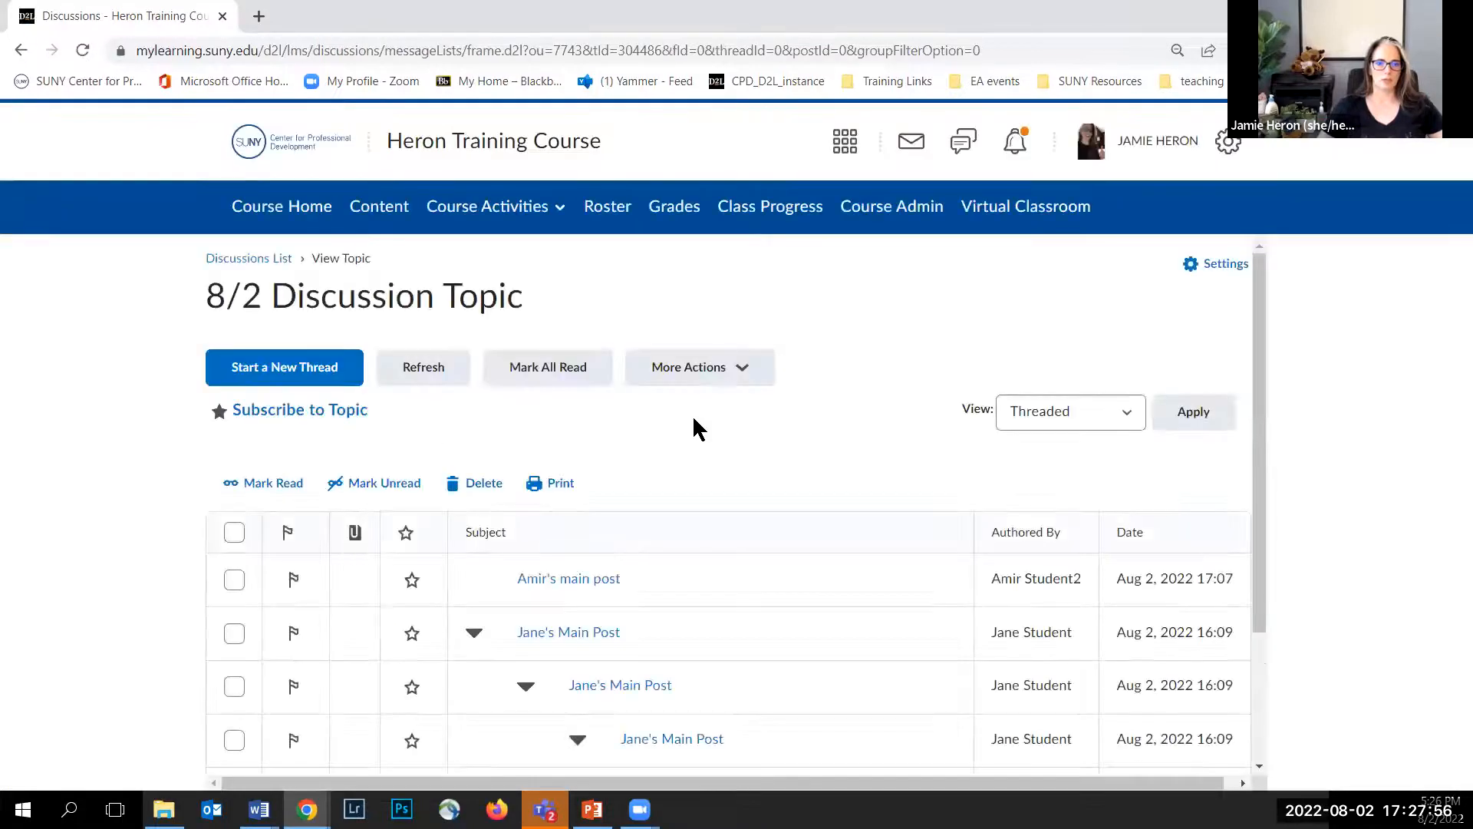
# Step: Open the top main post, bring up its Assess view, and close the post window
pyautogui.scroll(-2, 615, 464)
pyautogui.scroll(2, 635, 625)
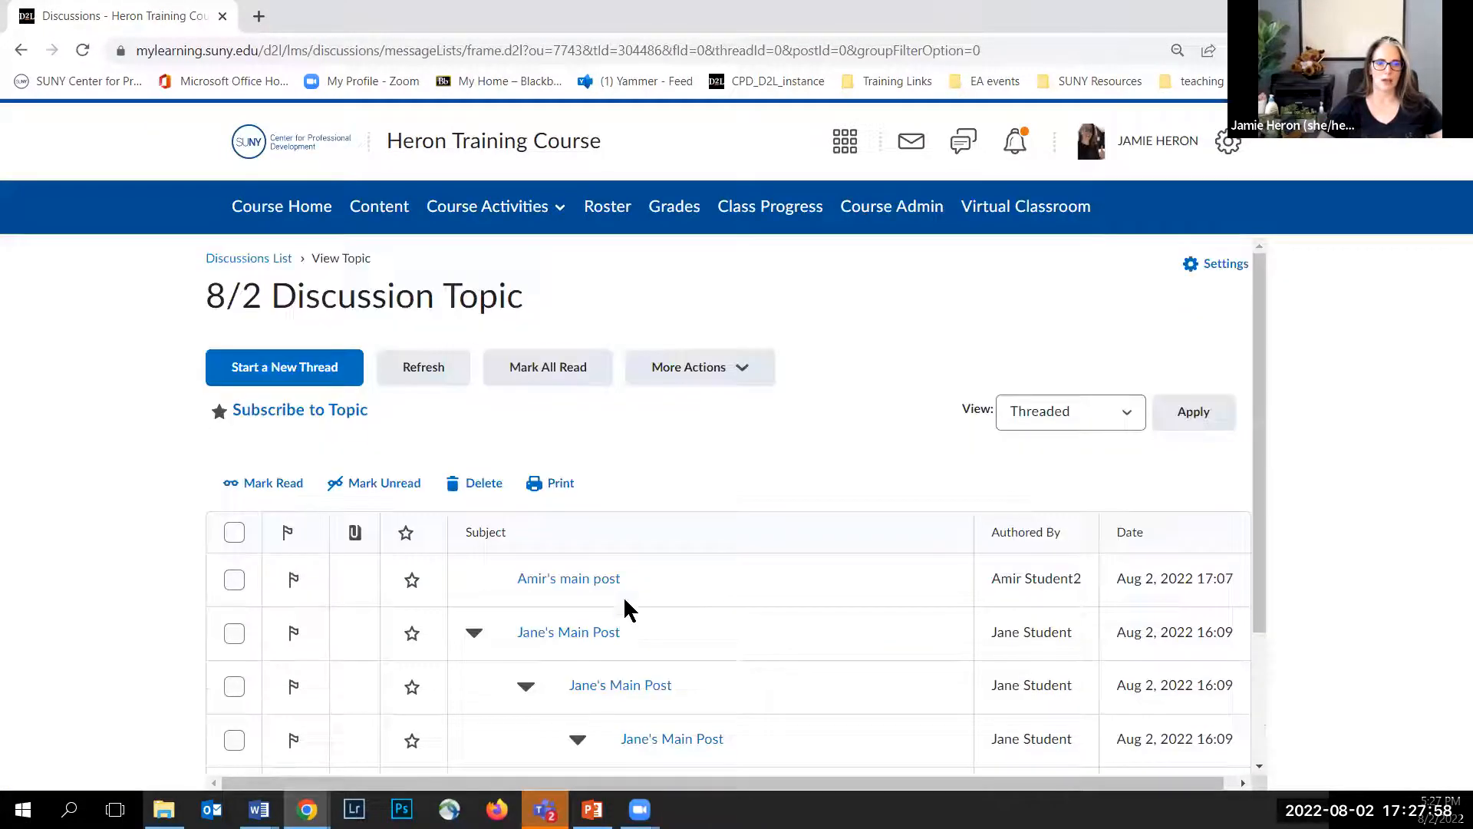
pyautogui.click(565, 584)
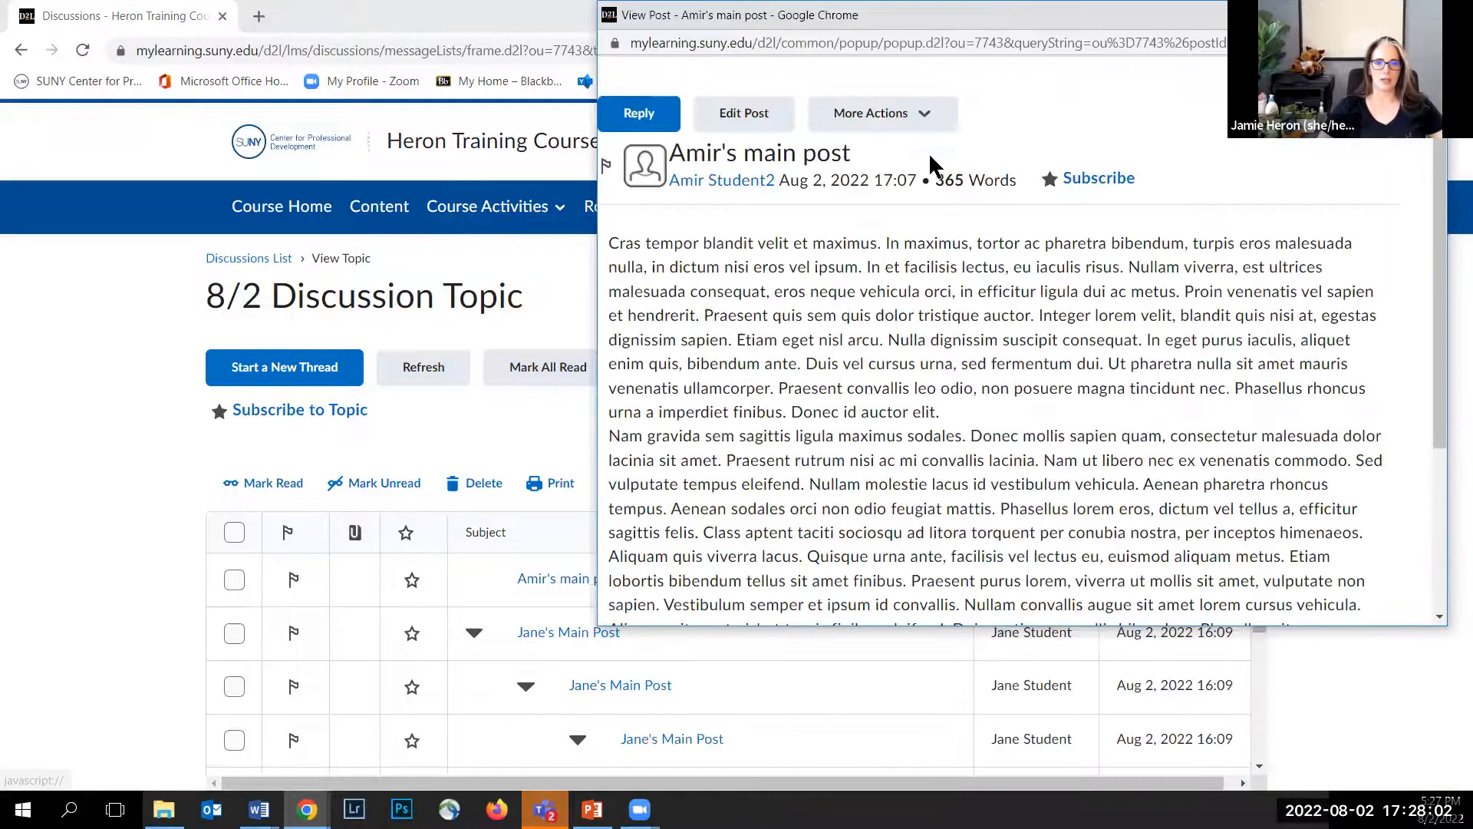
pyautogui.click(921, 119)
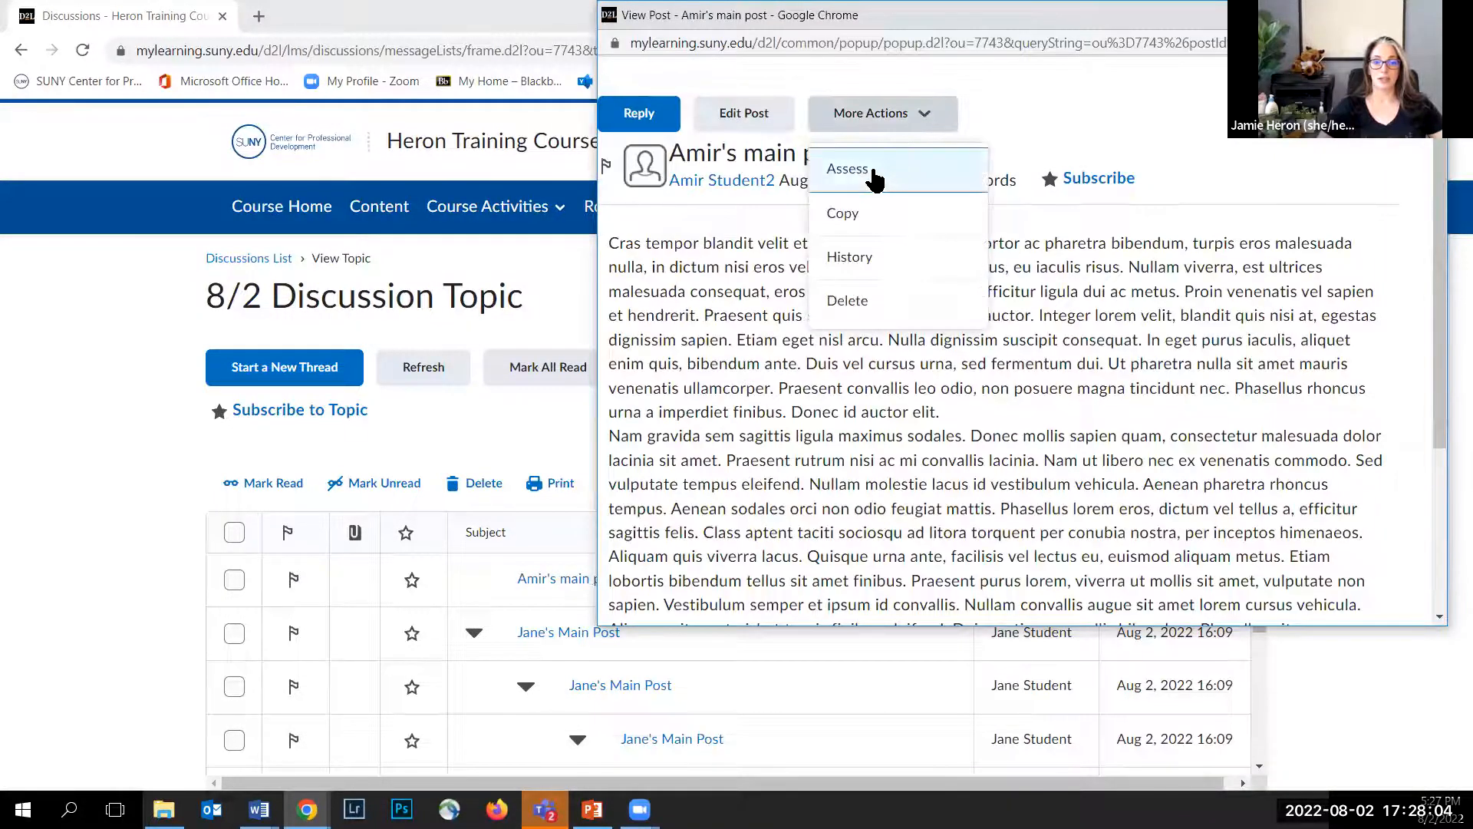
pyautogui.click(874, 173)
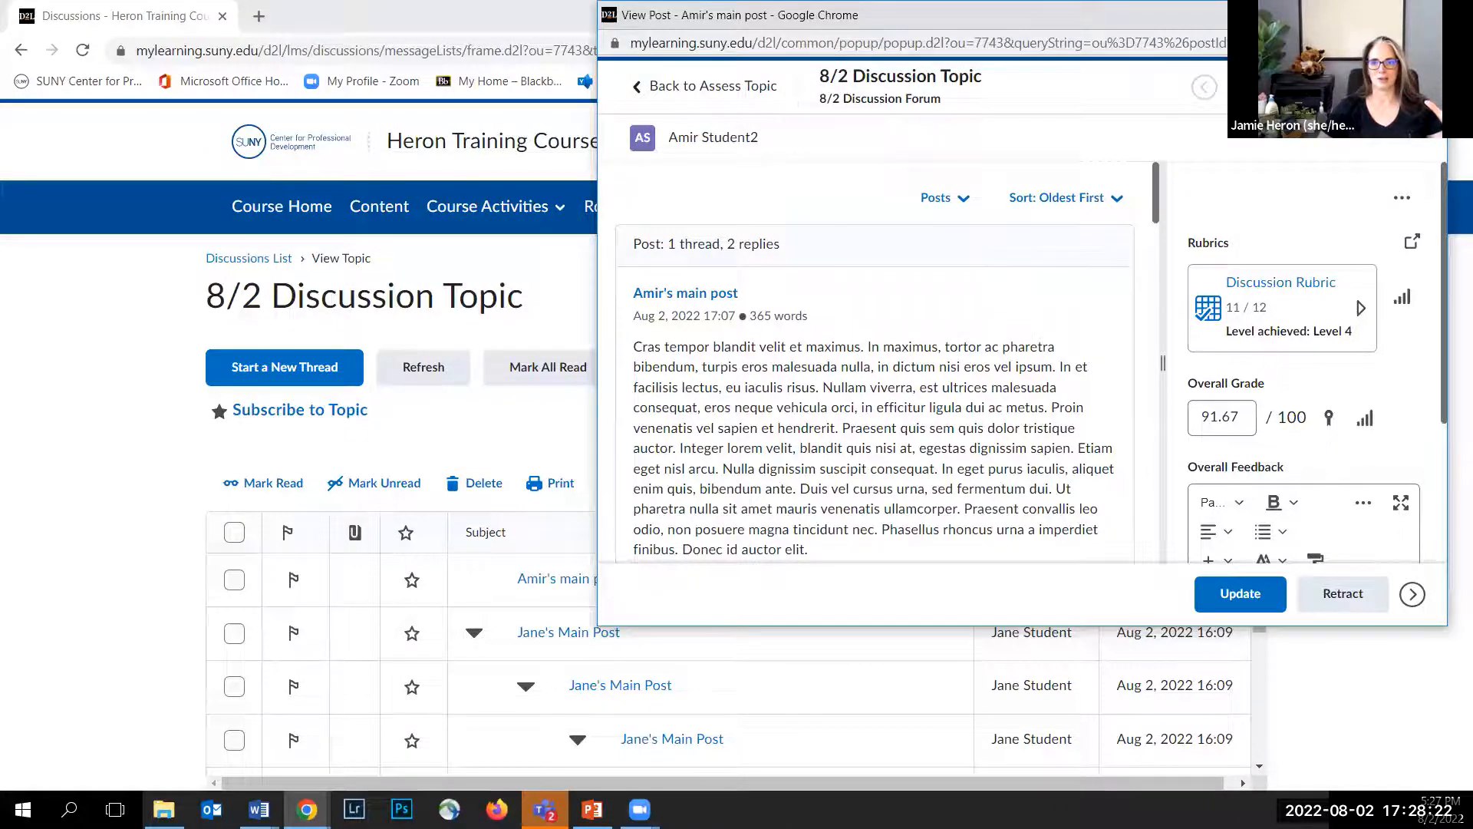
pyautogui.click(1428, 14)
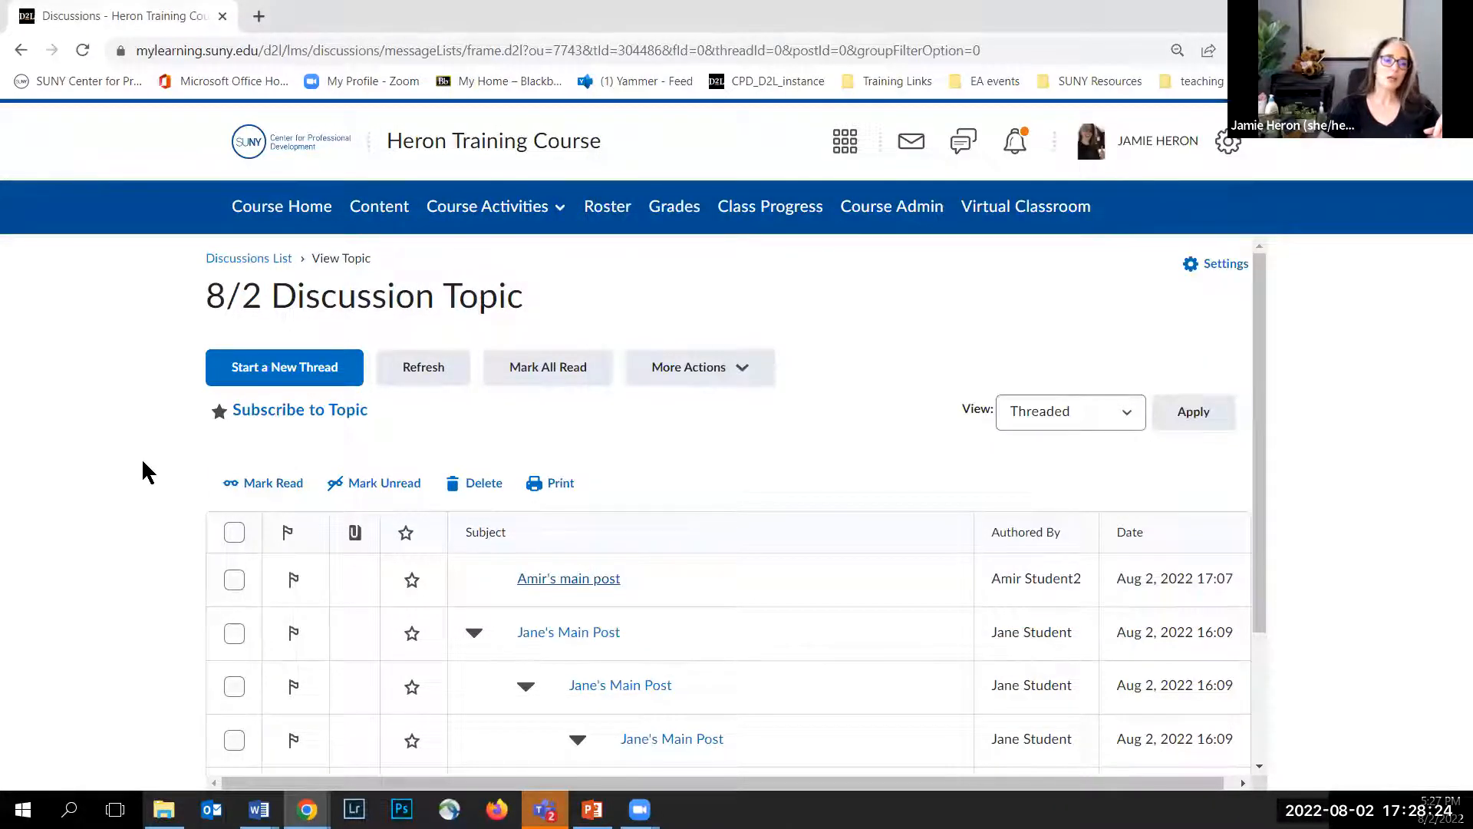
# Step: Open the course's Assignments list
pyautogui.scroll(-2, 634, 467)
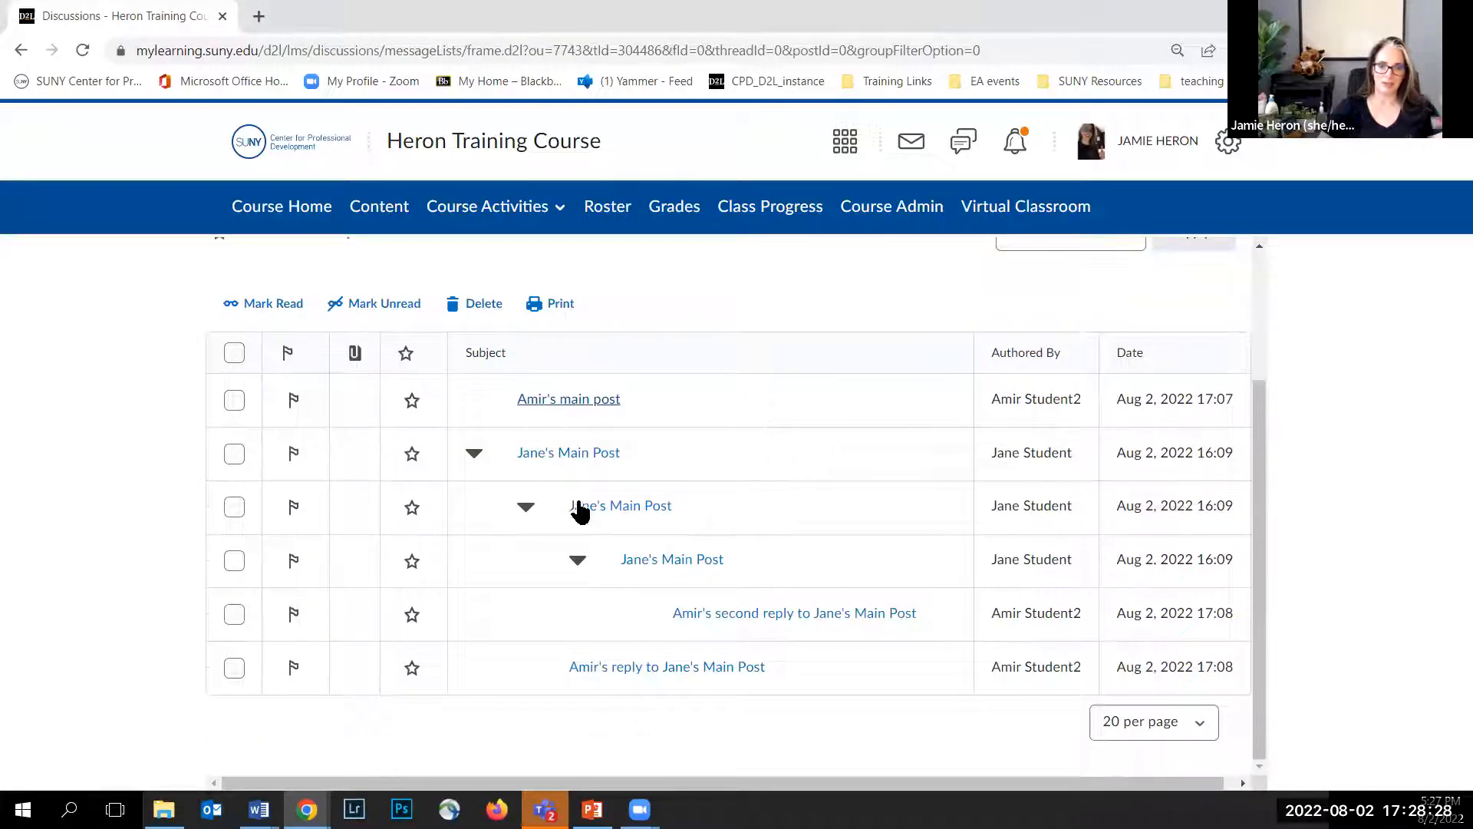
pyautogui.scroll(1, 587, 511)
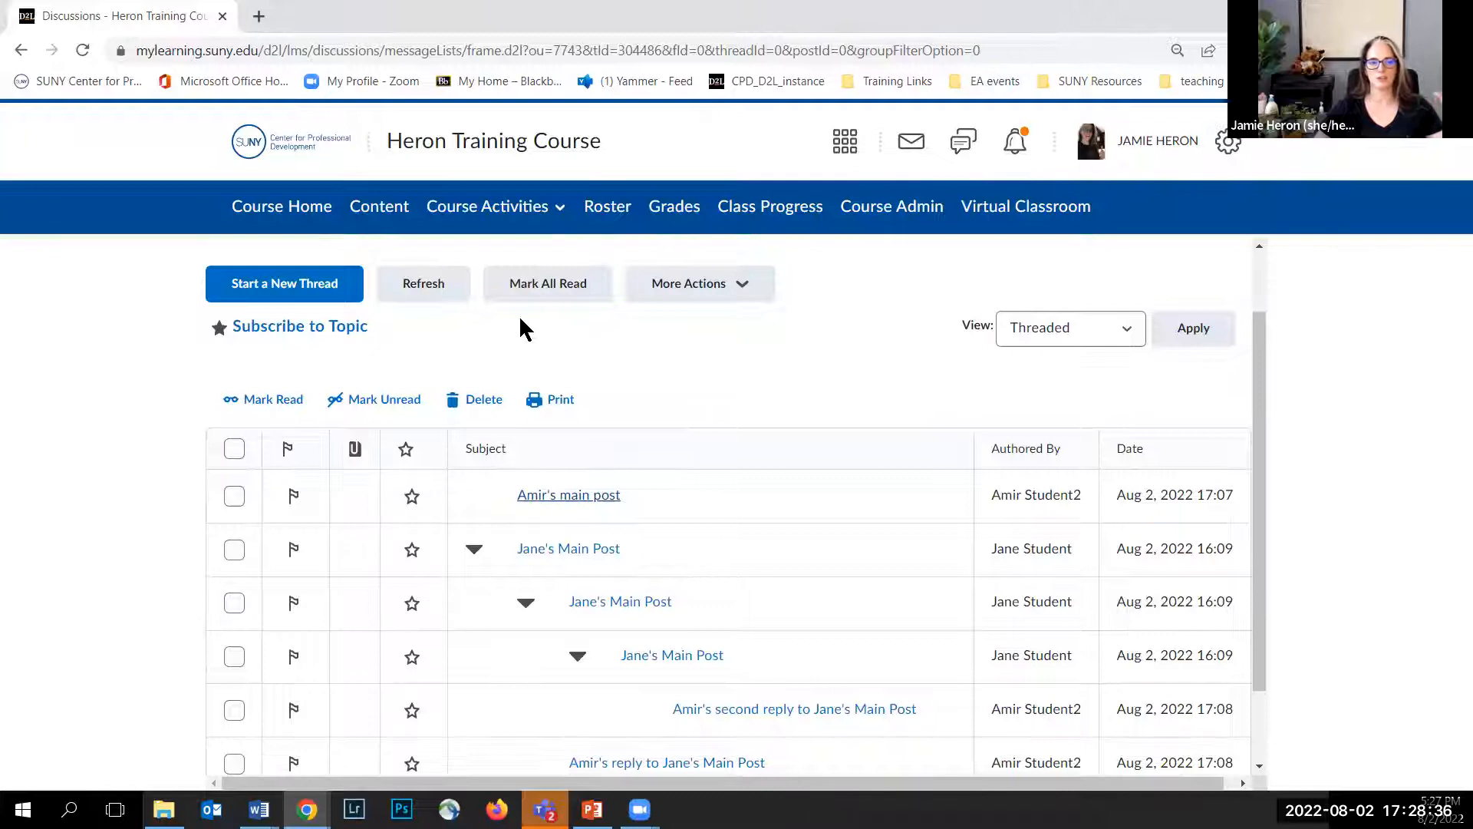
pyautogui.click(487, 214)
pyautogui.click(454, 304)
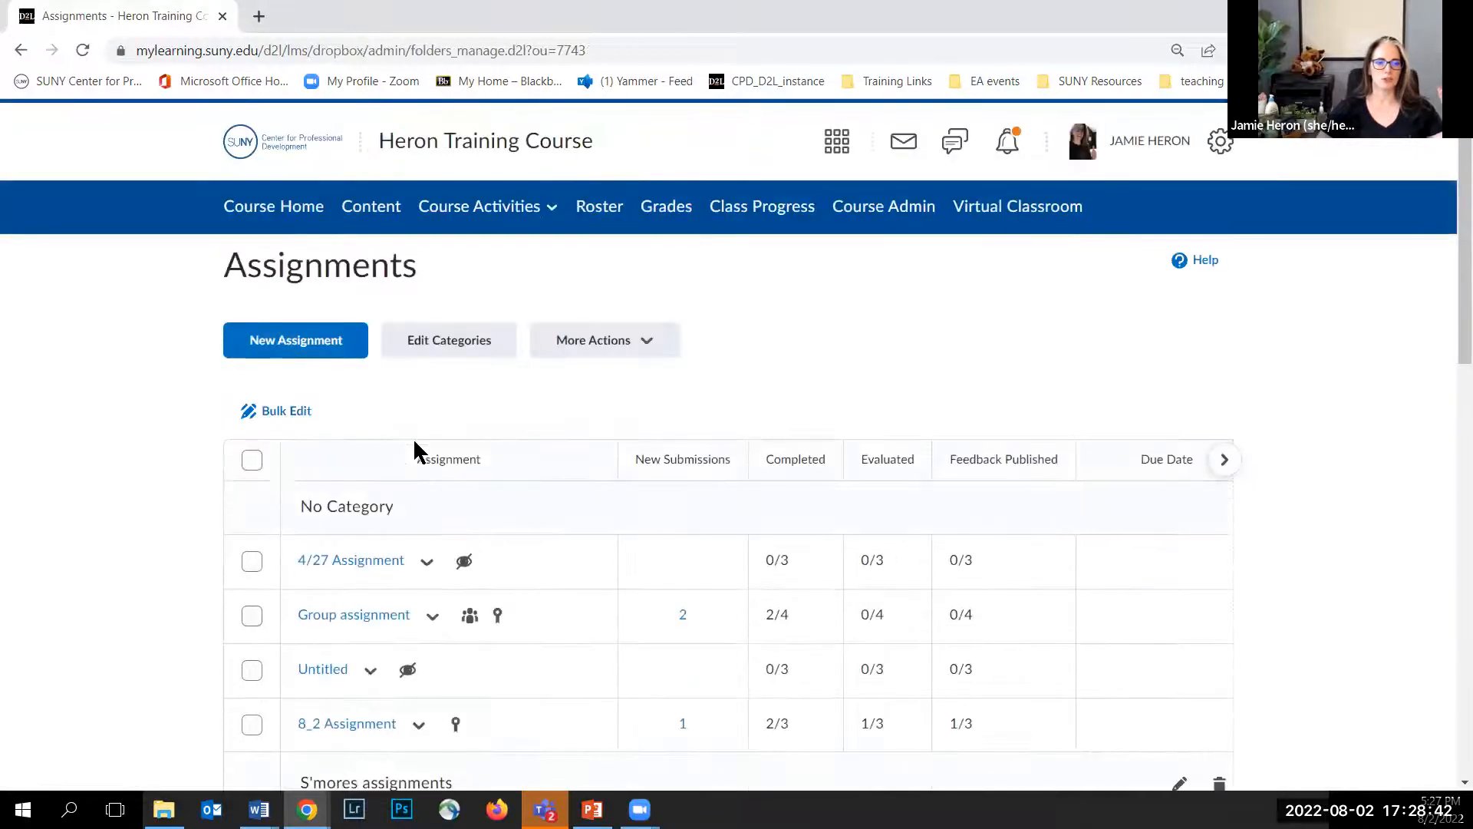
# Step: Open the 8_2 Assignment submissions page and review the submitted files
pyautogui.scroll(-2, 170, 463)
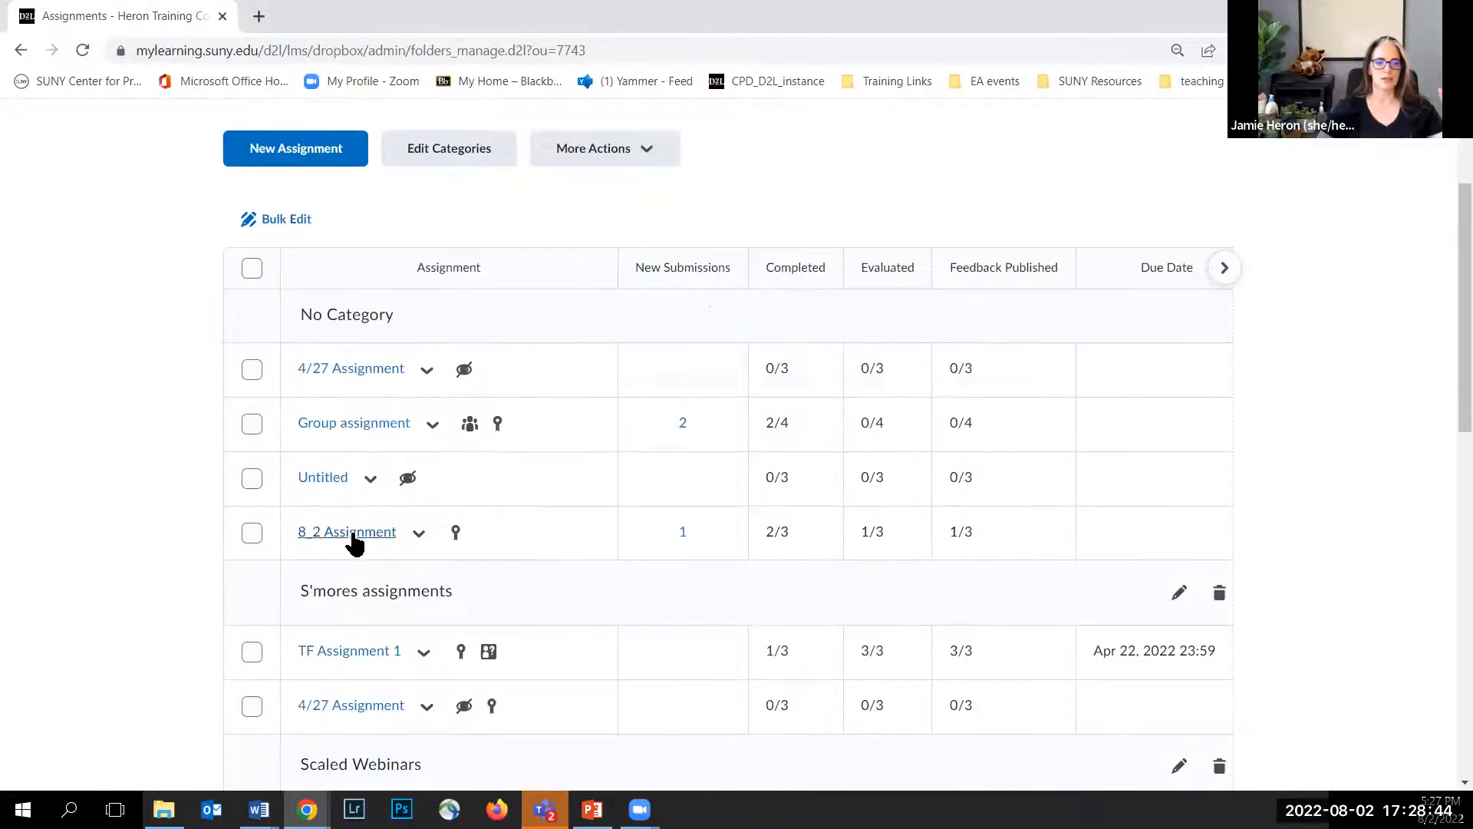
pyautogui.click(419, 533)
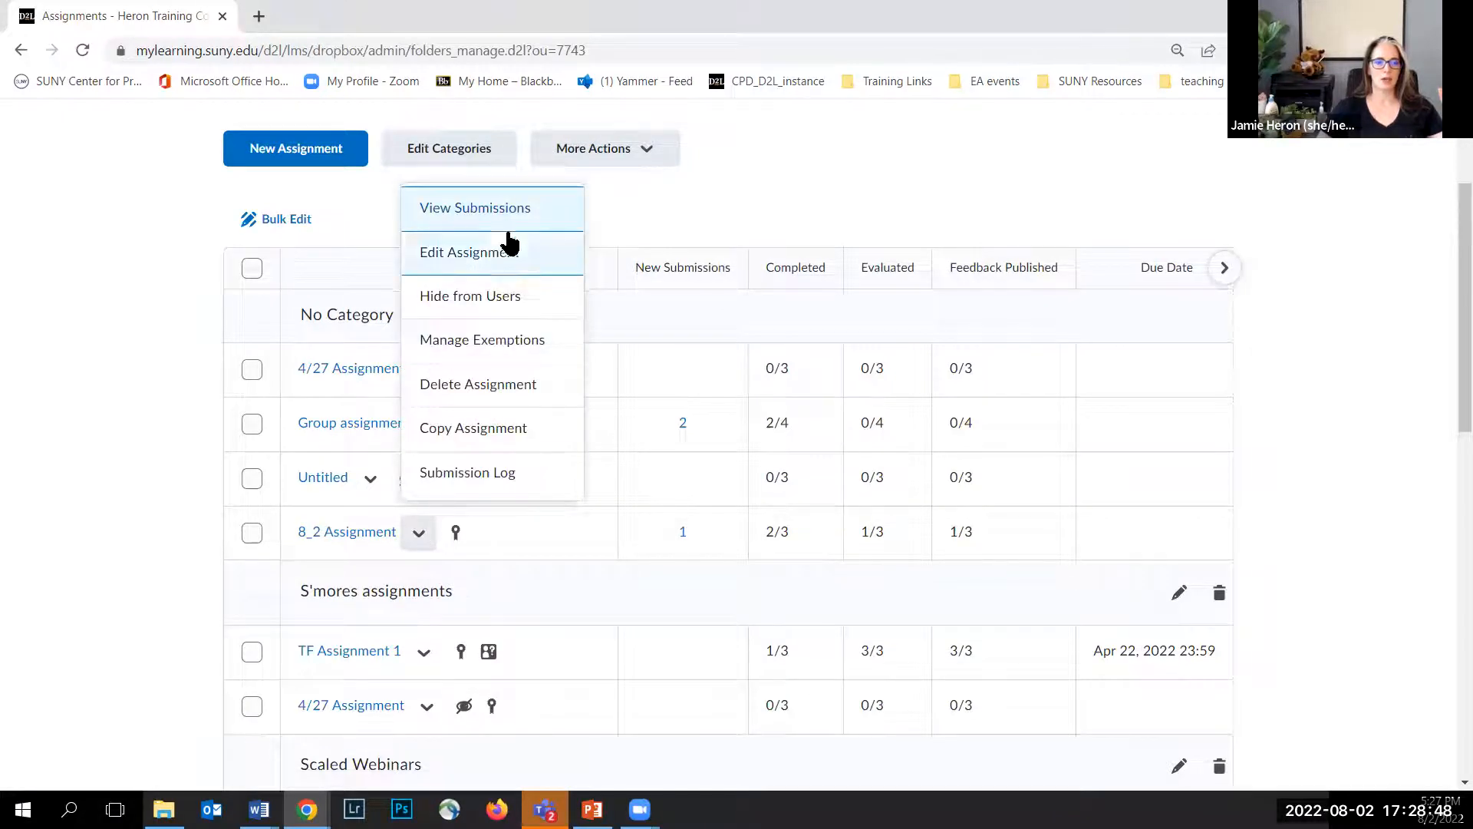
pyautogui.click(349, 539)
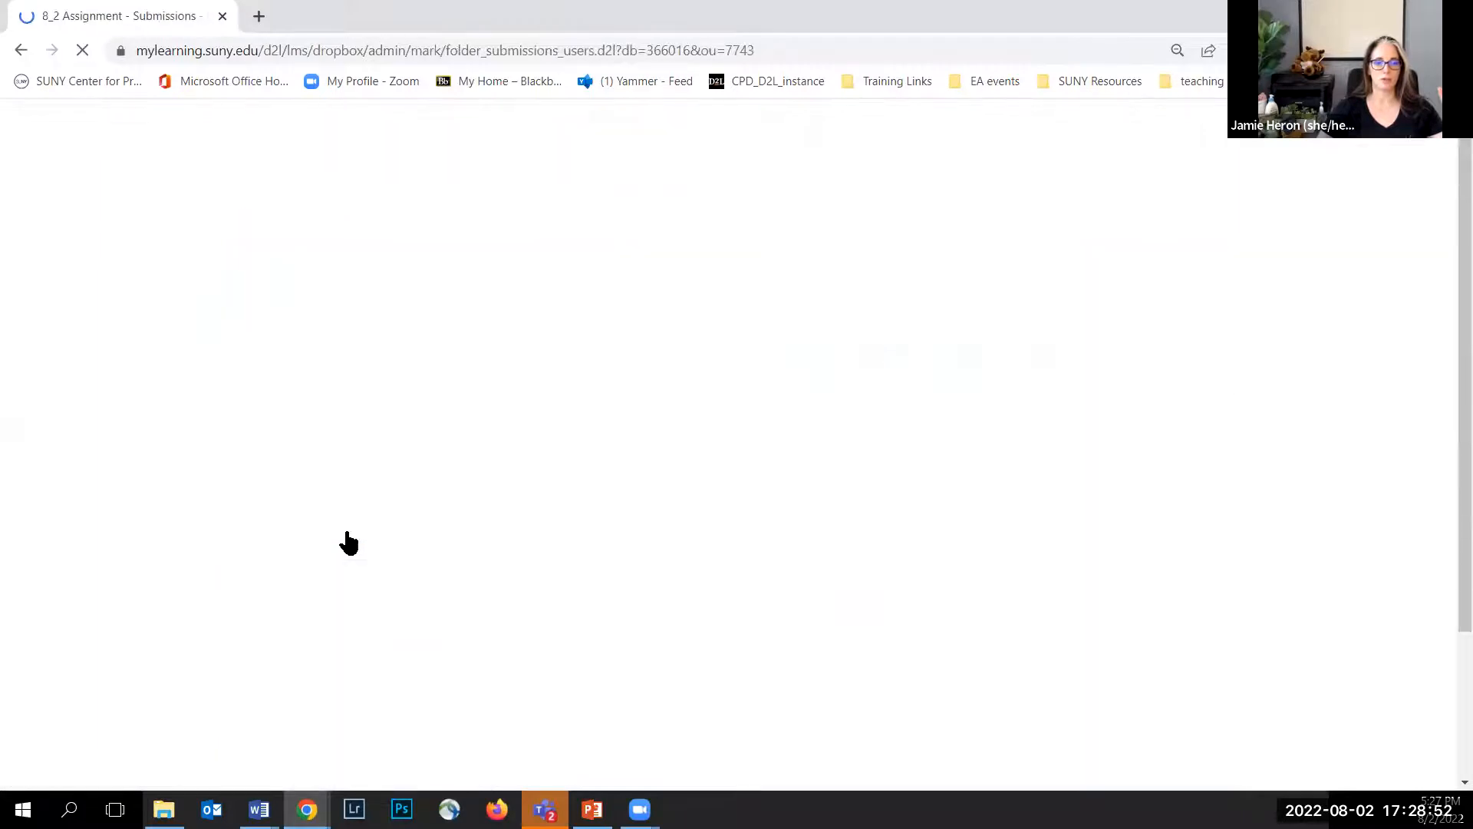
pyautogui.scroll(-3, 169, 439)
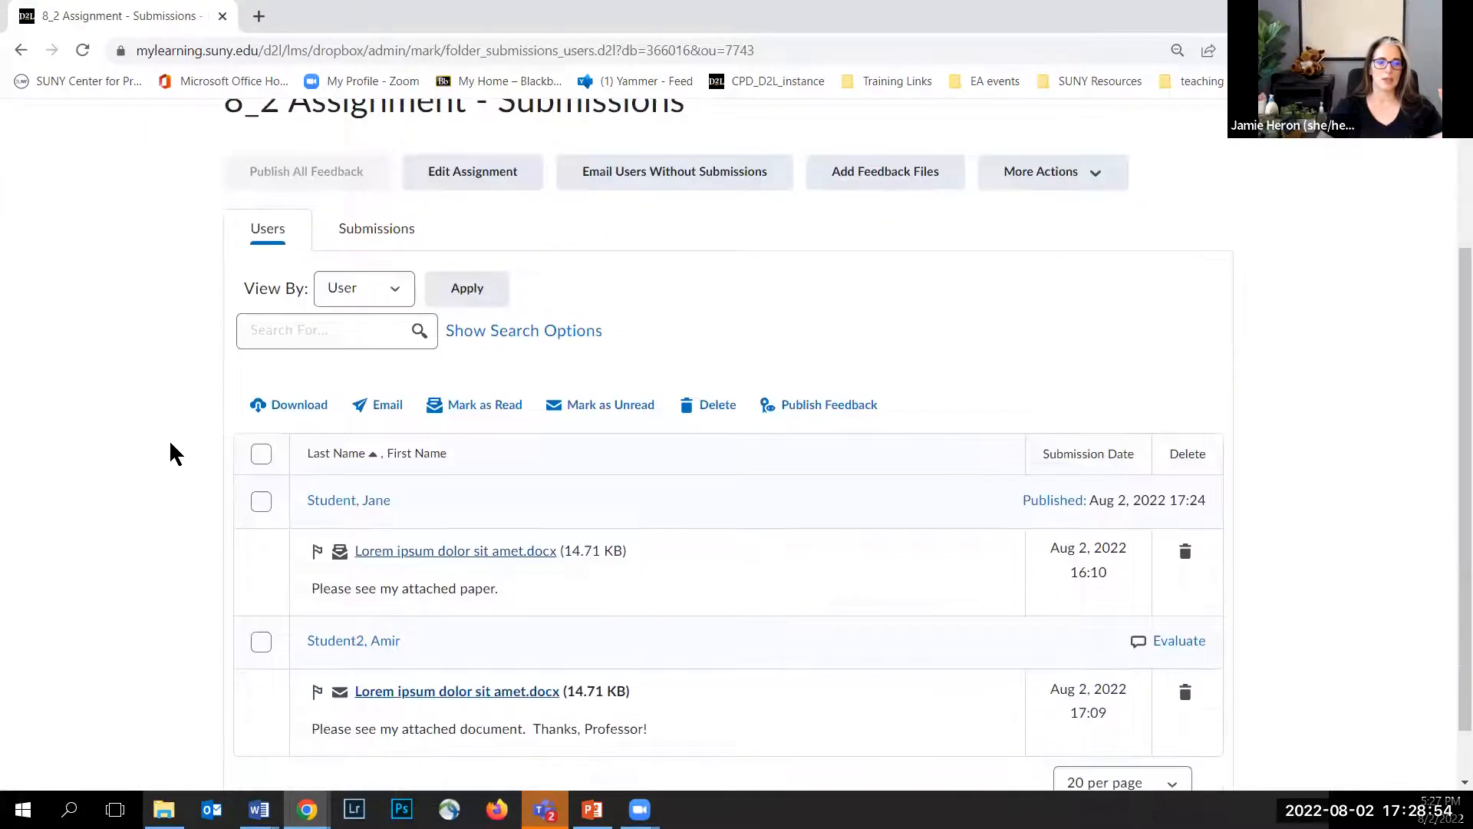
pyautogui.scroll(-1, 199, 449)
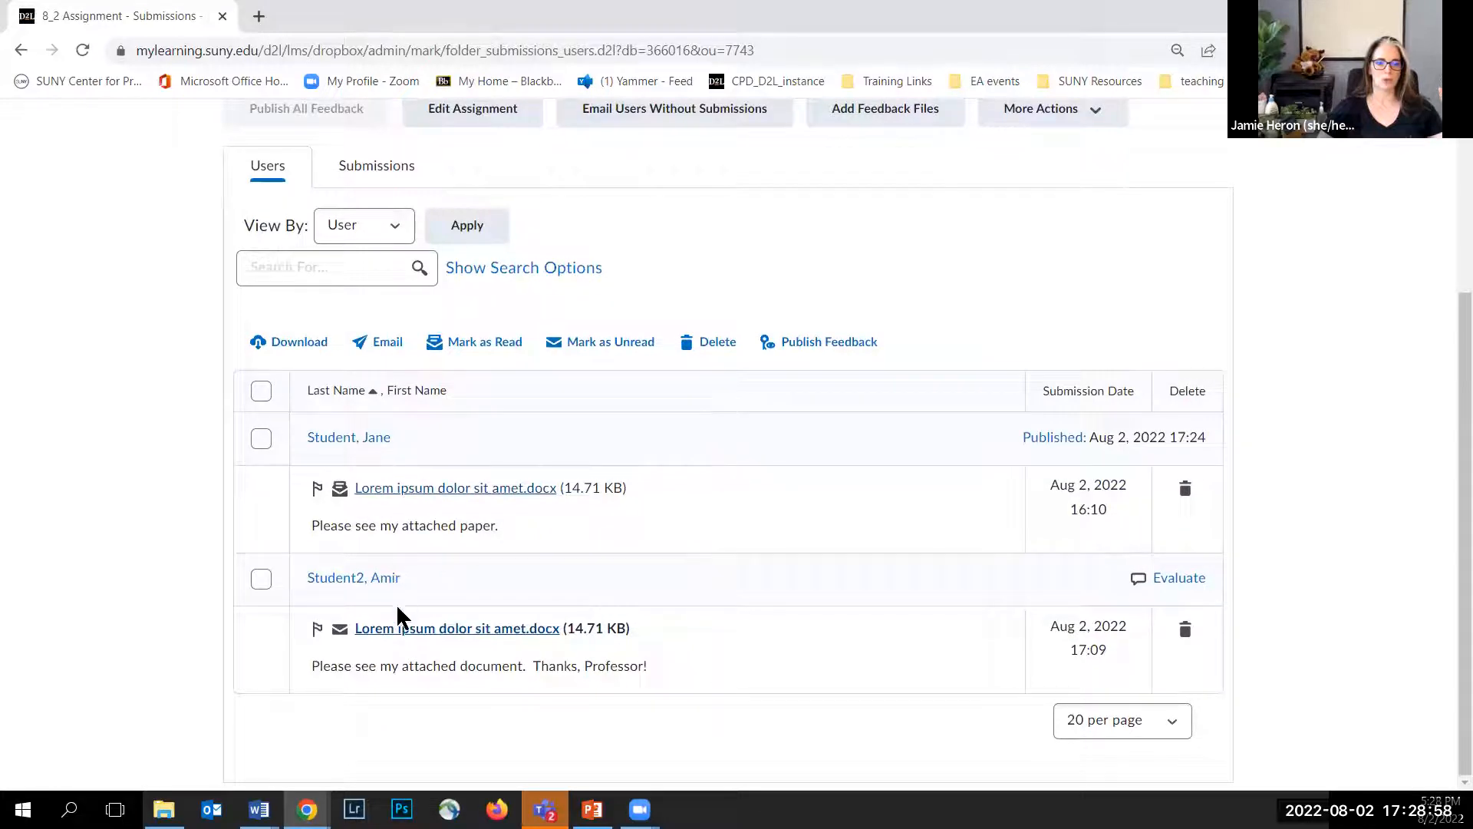
# Step: Open the second student's submitted document in the assignment evaluation view, then go back
pyautogui.click(430, 631)
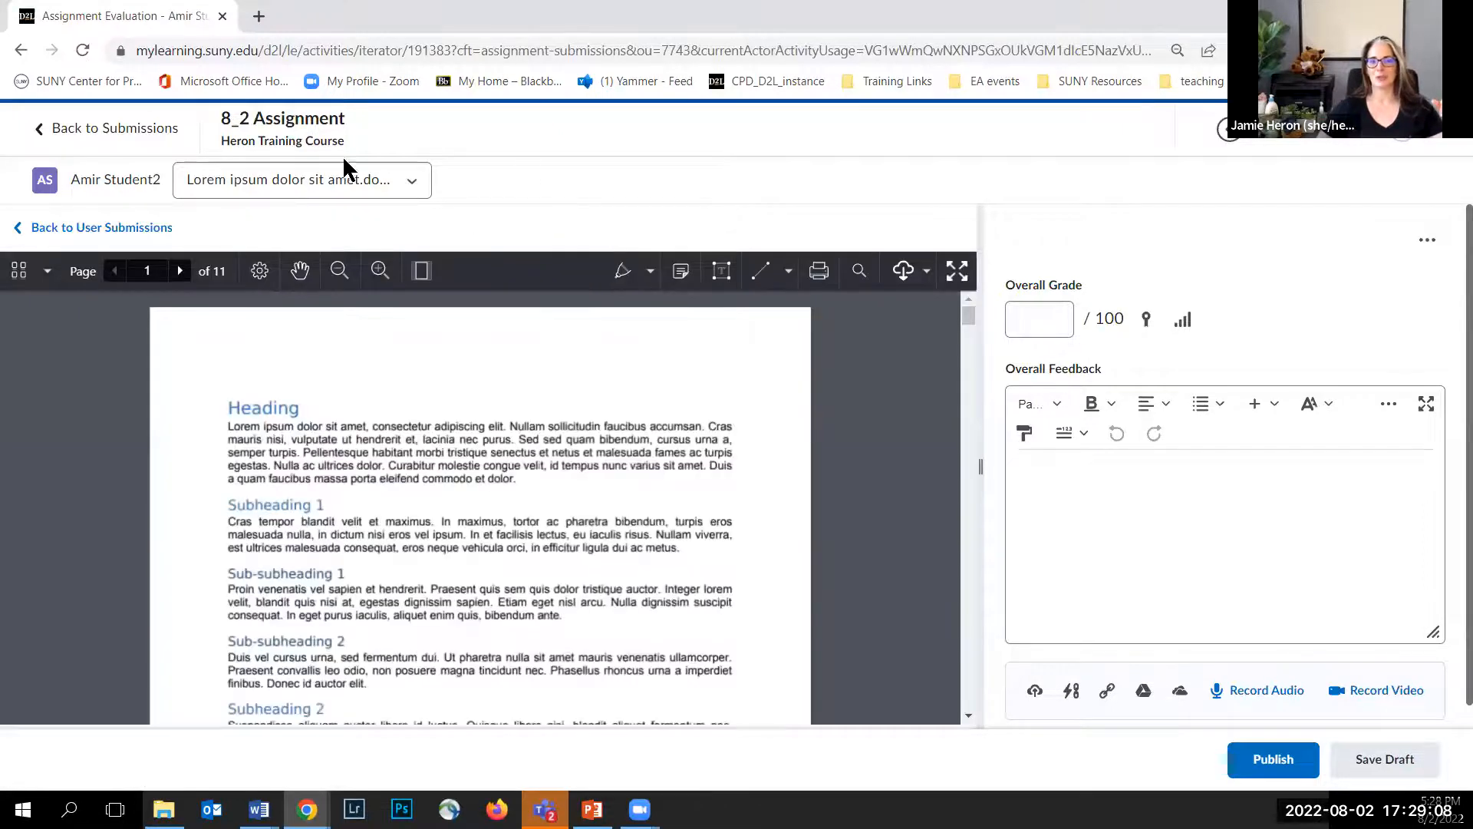
pyautogui.click(129, 132)
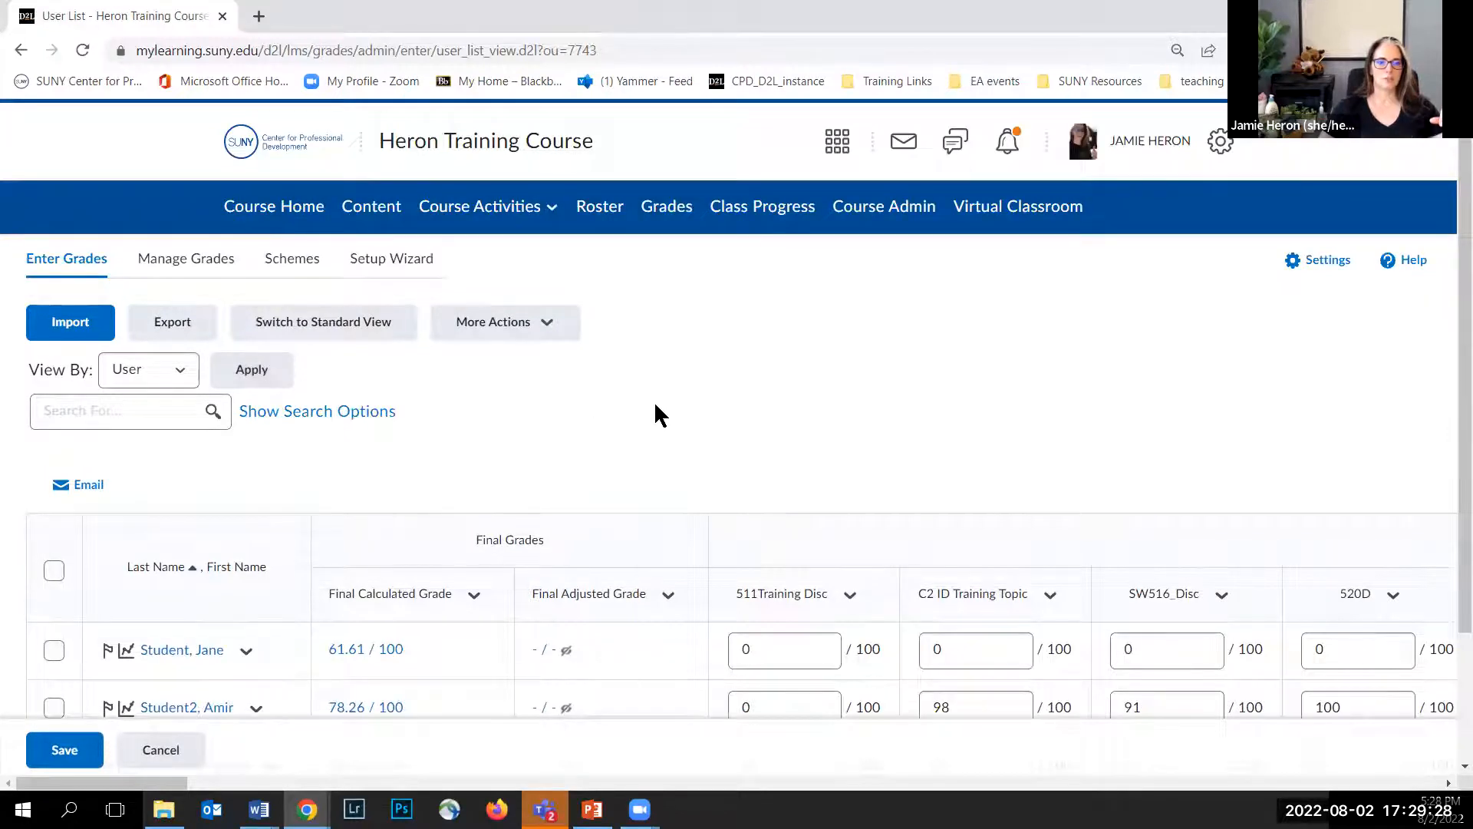
# Step: Switch the gradebook to Standard View and scroll across the discussion and assignment grade columns
pyautogui.scroll(-2, 654, 401)
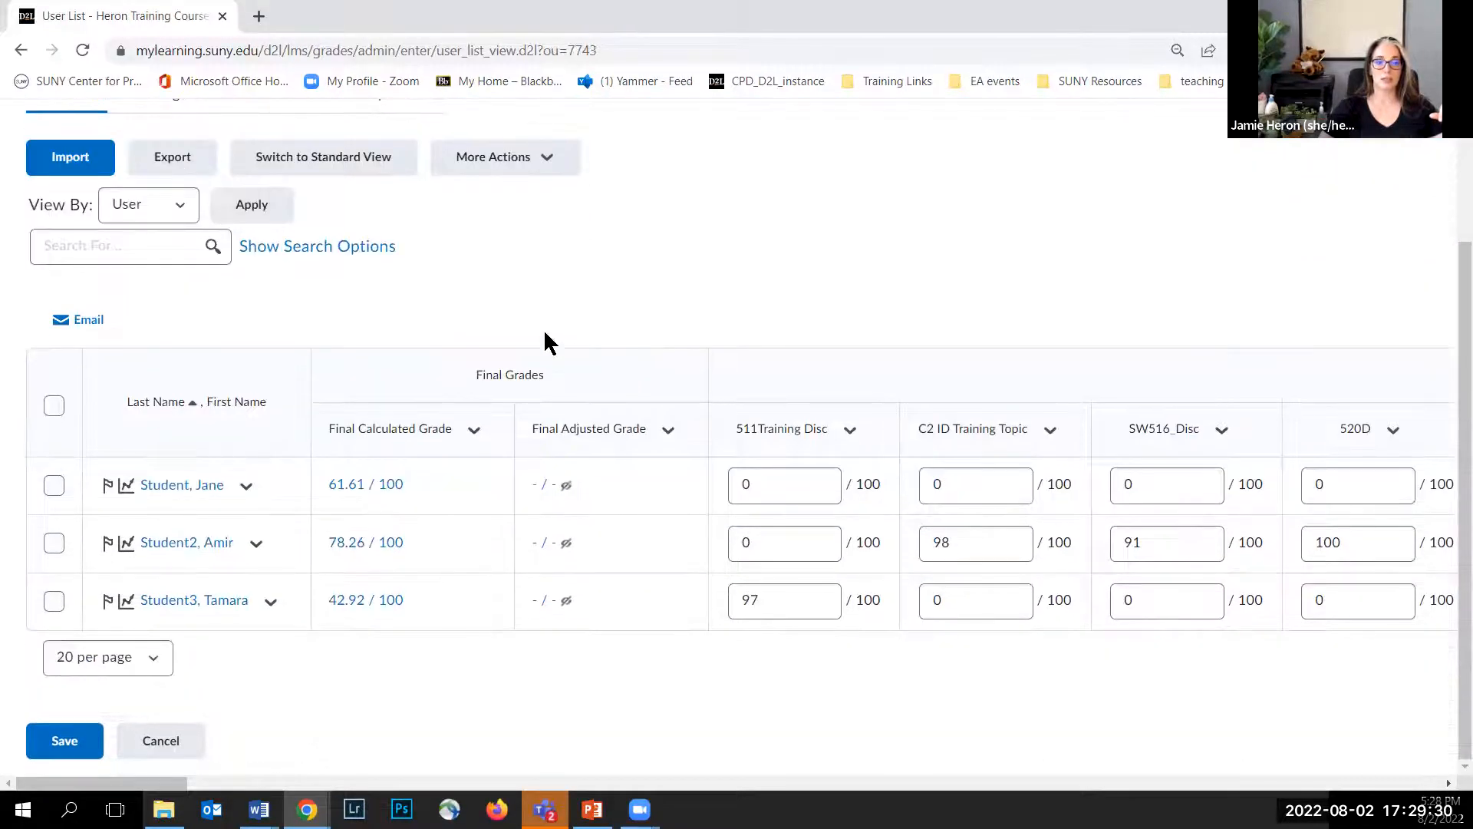
pyautogui.click(355, 169)
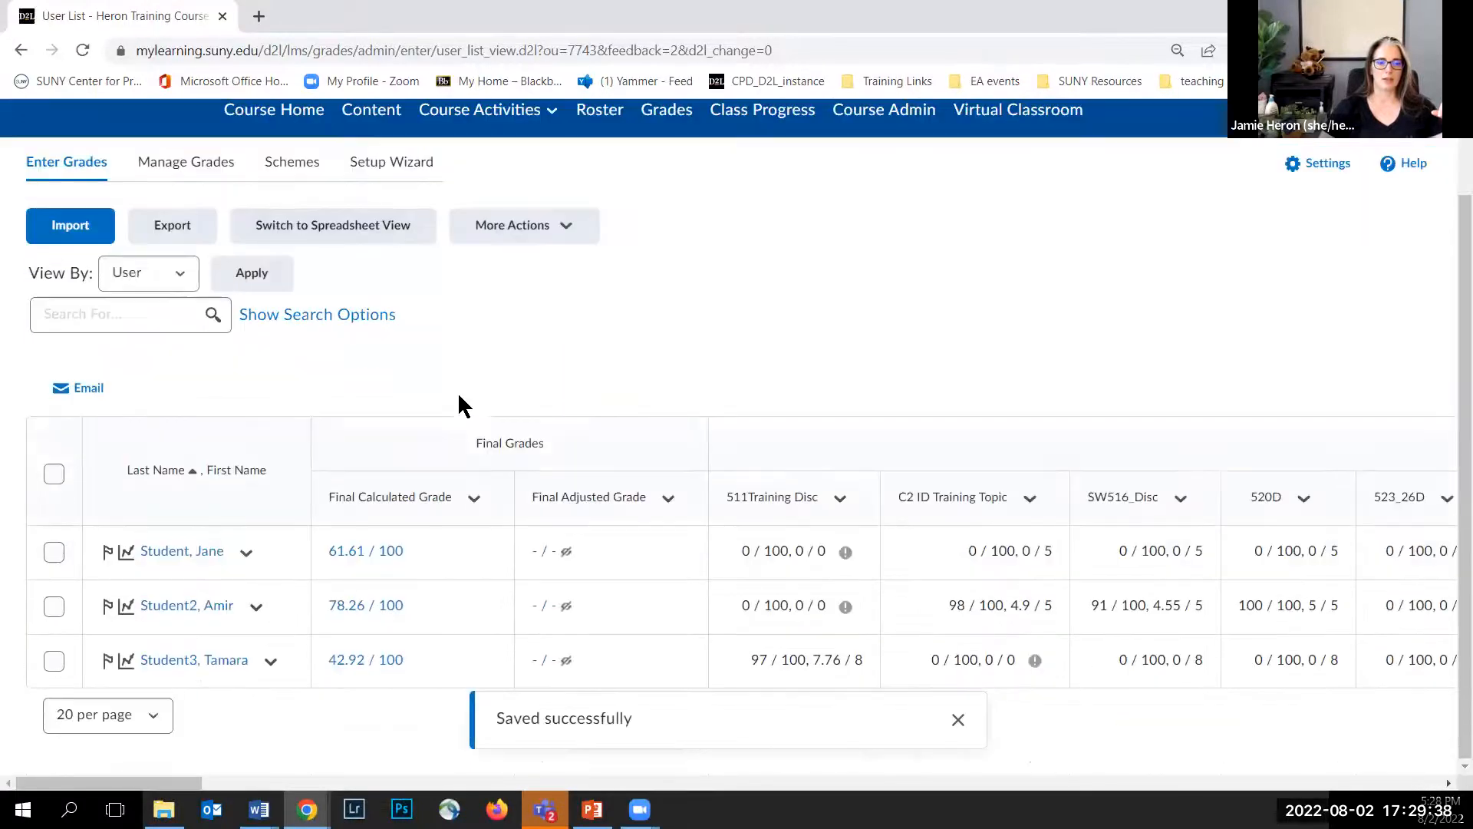
pyautogui.moveTo(157, 783); pyautogui.dragTo(343, 812)
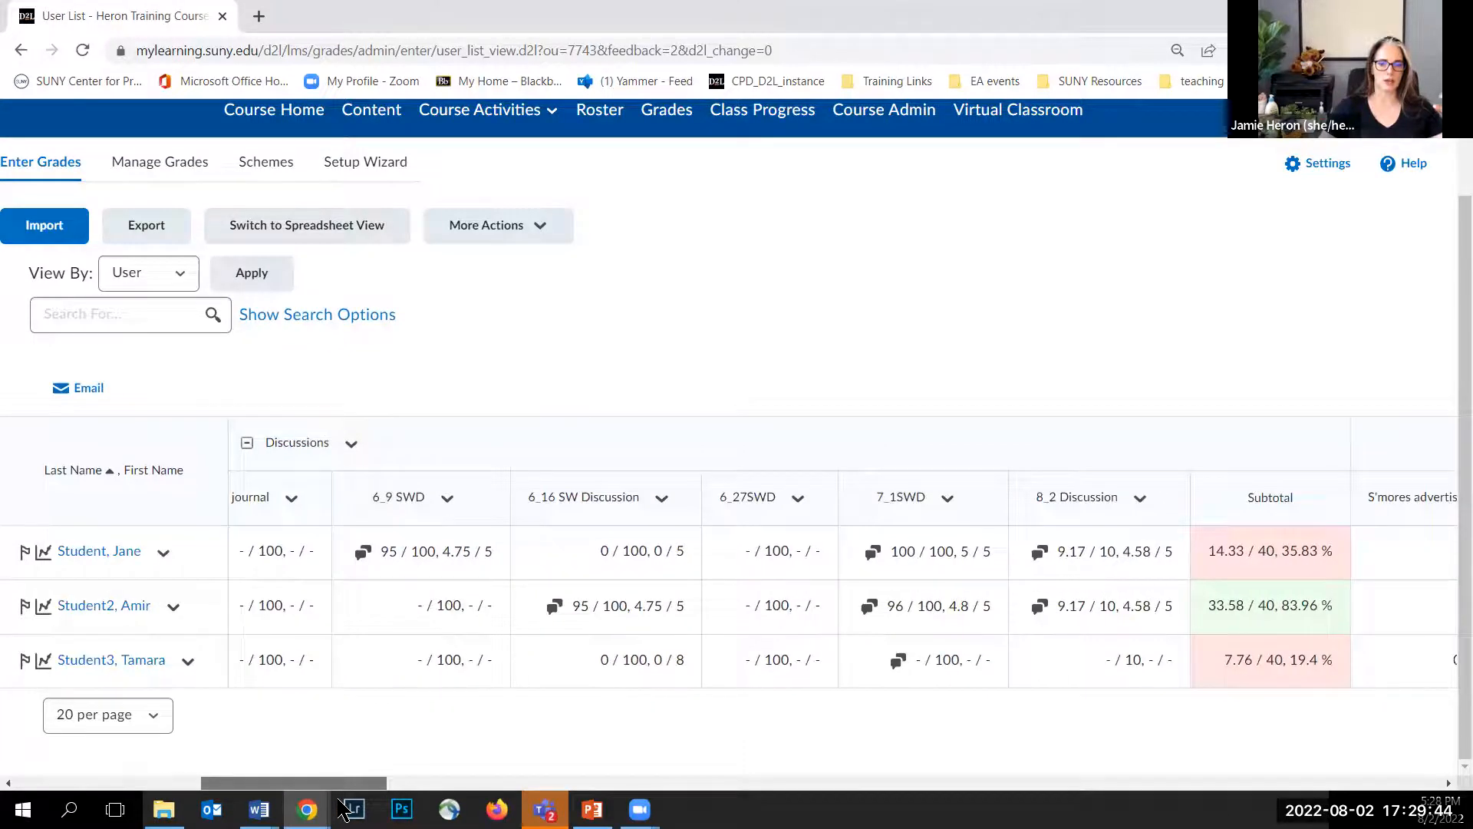
pyautogui.moveTo(343, 812); pyautogui.dragTo(937, 783)
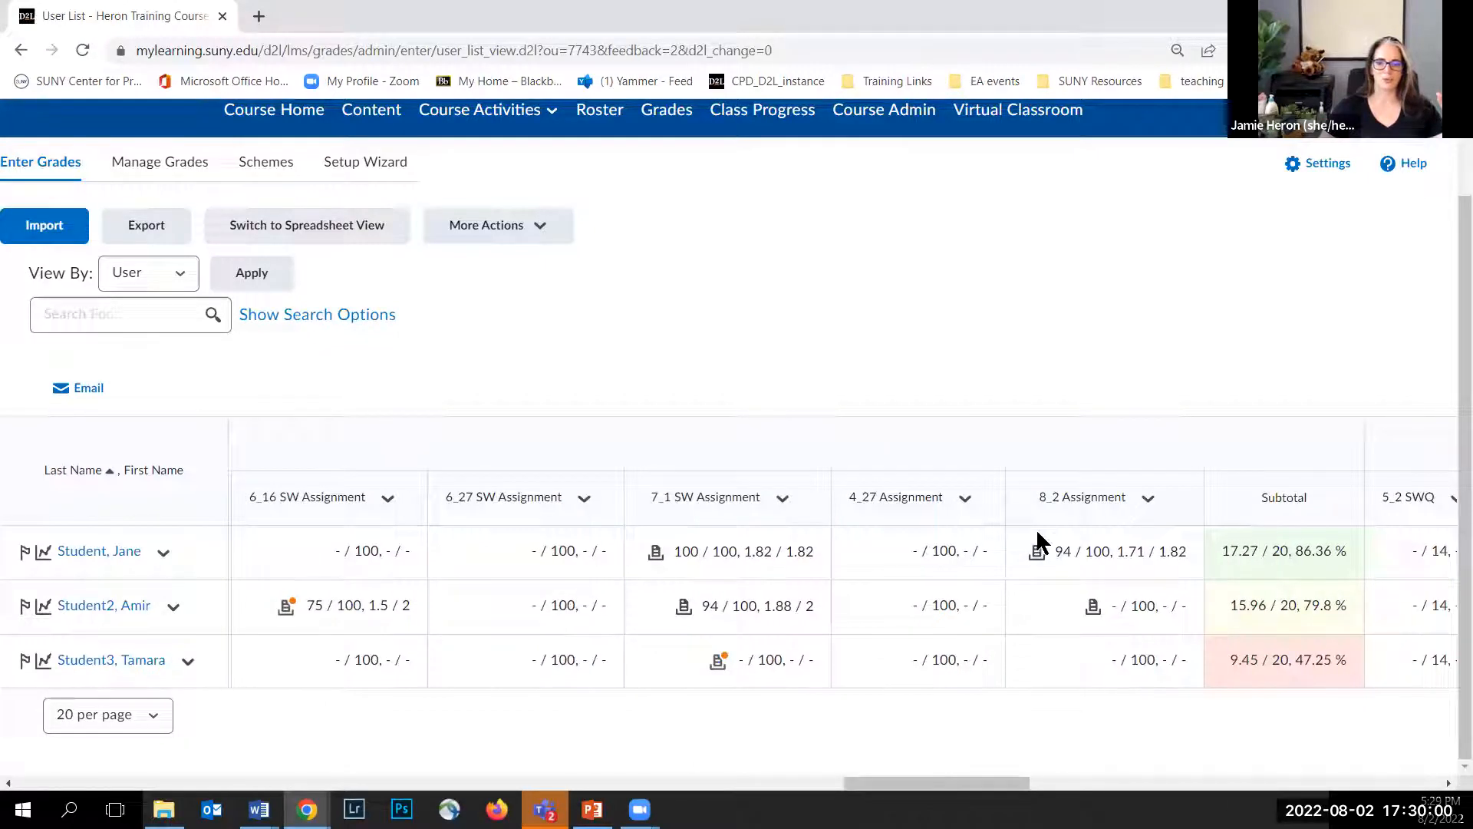
# Step: Open the second student's 8_2 Assignment submission from the gradebook, then close its tab
pyautogui.click(1093, 608)
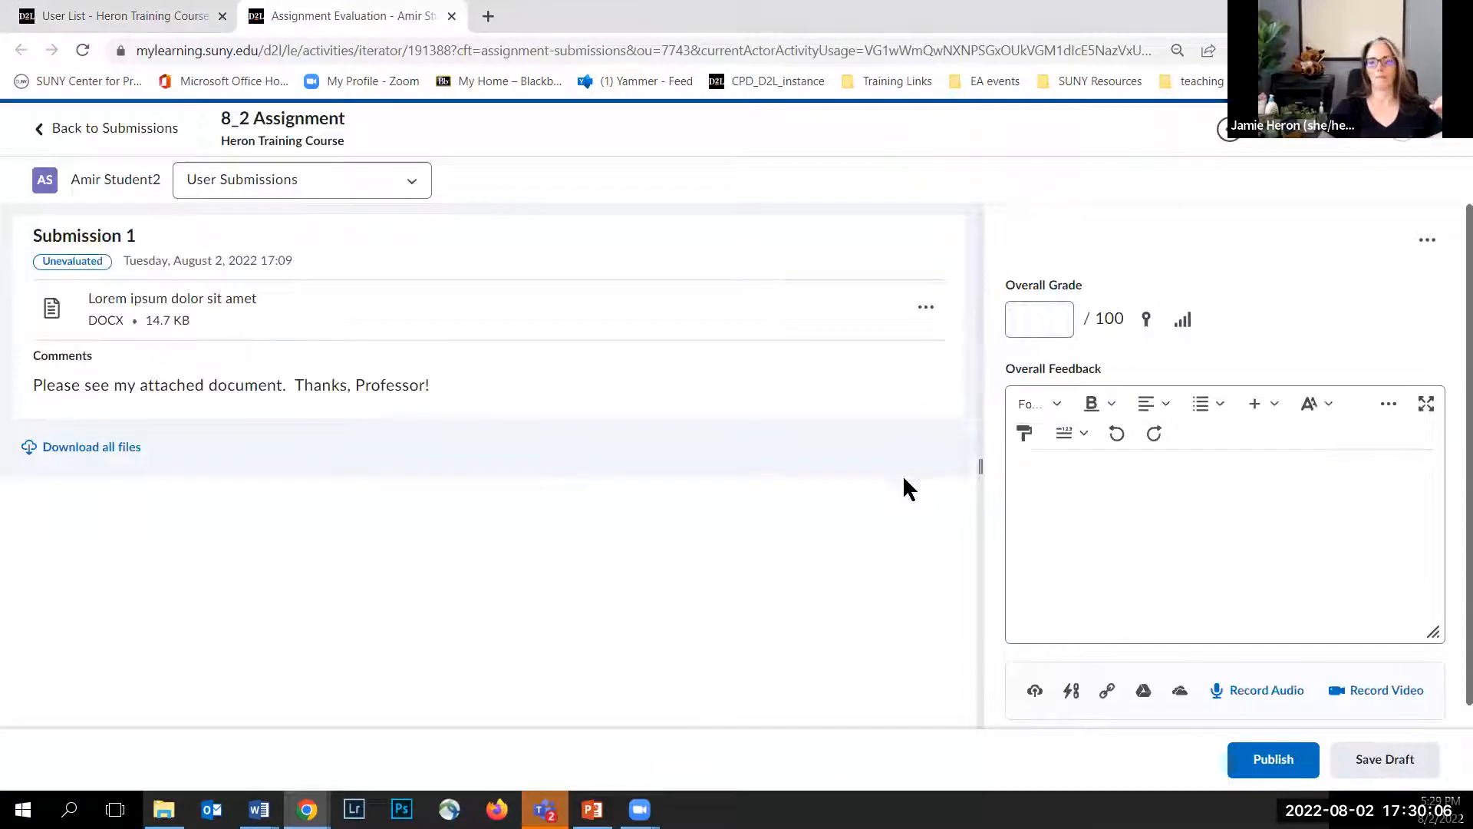
pyautogui.click(452, 17)
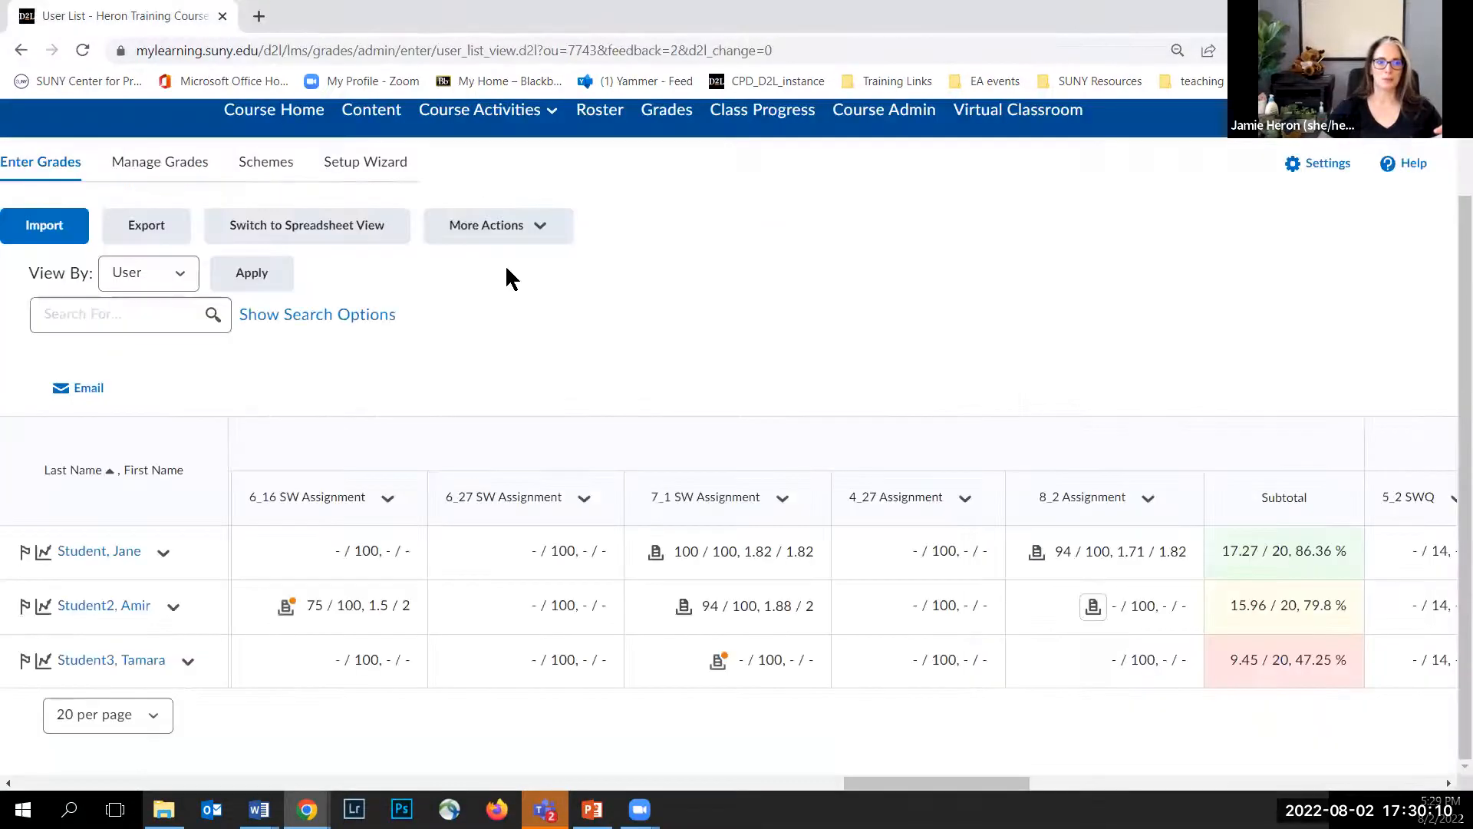
# Step: Scroll through the quiz grade columns and switch the gradebook back to Spreadsheet View
pyautogui.moveTo(905, 783); pyautogui.dragTo(1214, 783)
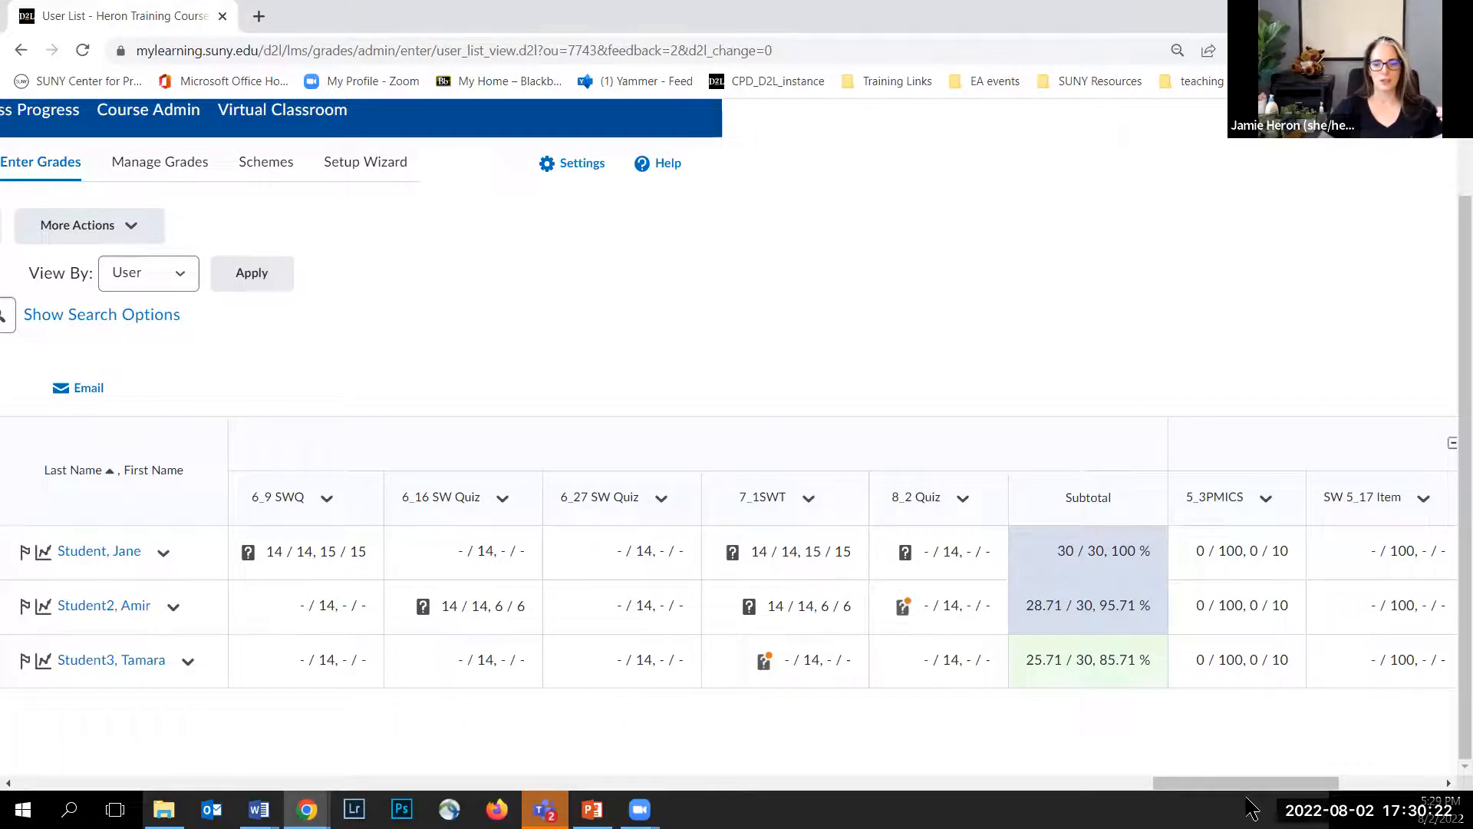
pyautogui.moveTo(1248, 798); pyautogui.dragTo(316, 738)
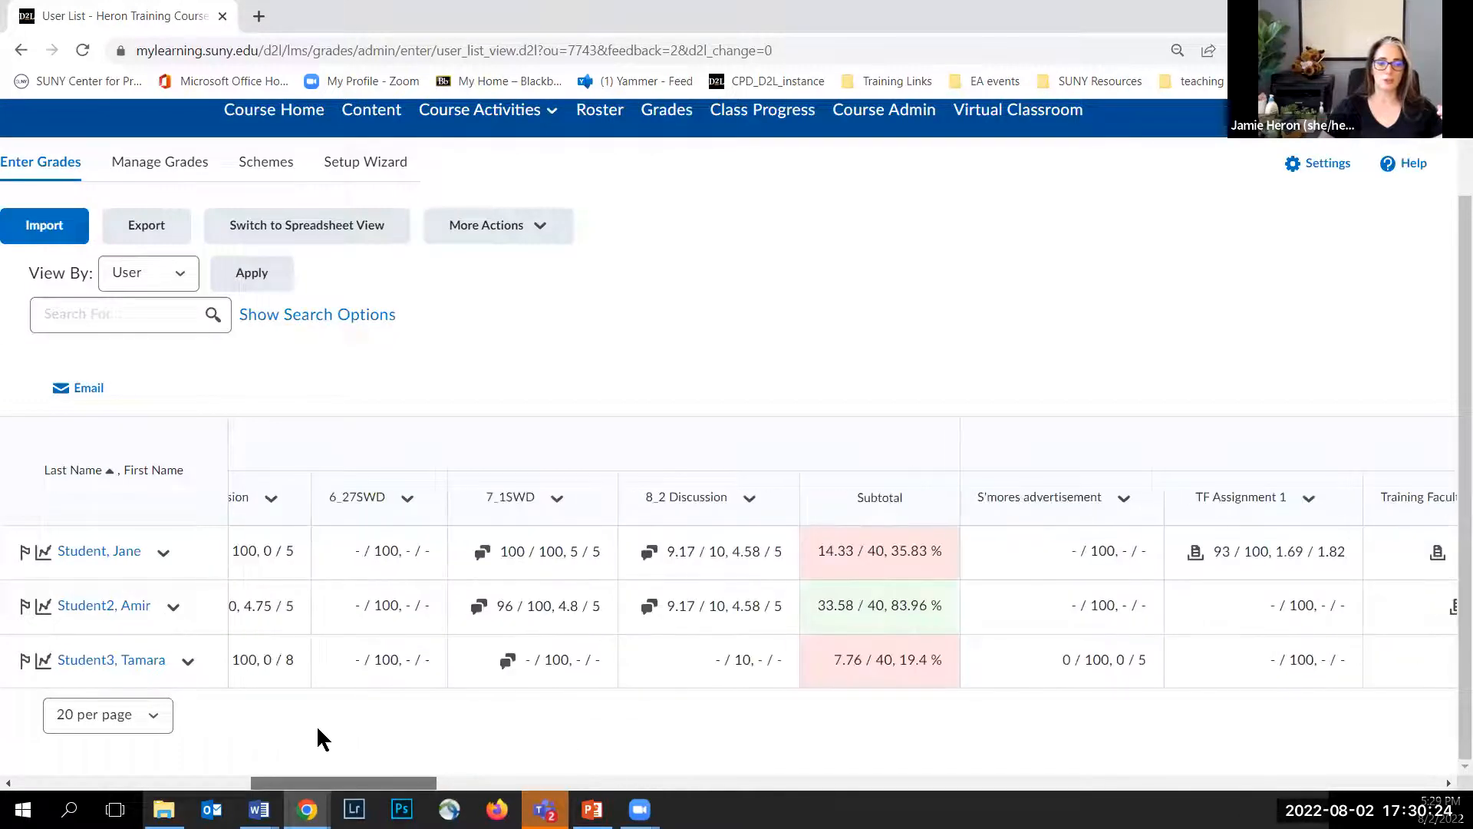
pyautogui.click(306, 231)
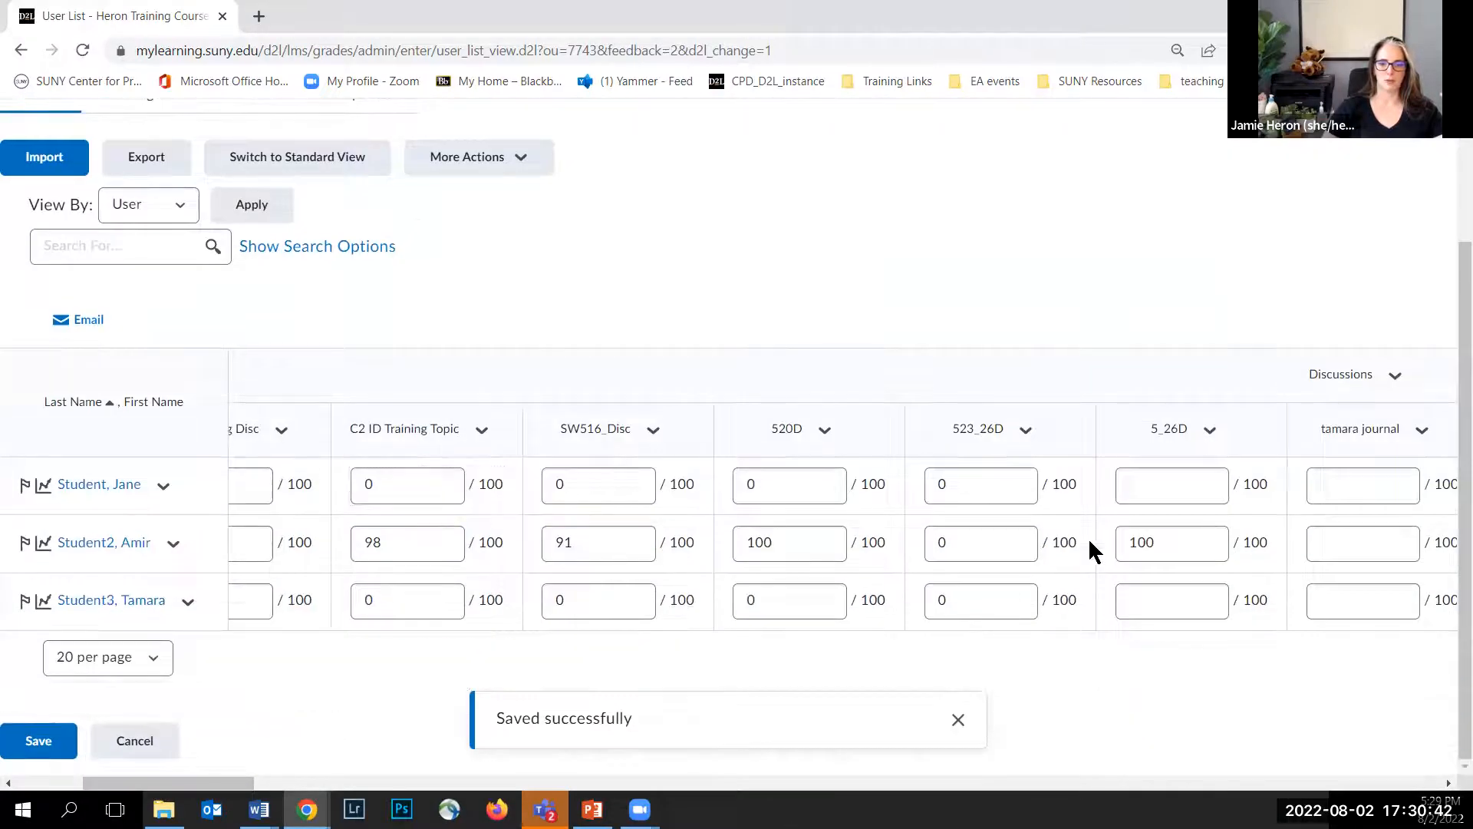
# Step: Enter 0 in the 5_26D column for the first and third students and save the gradebook
pyautogui.click(1161, 481)
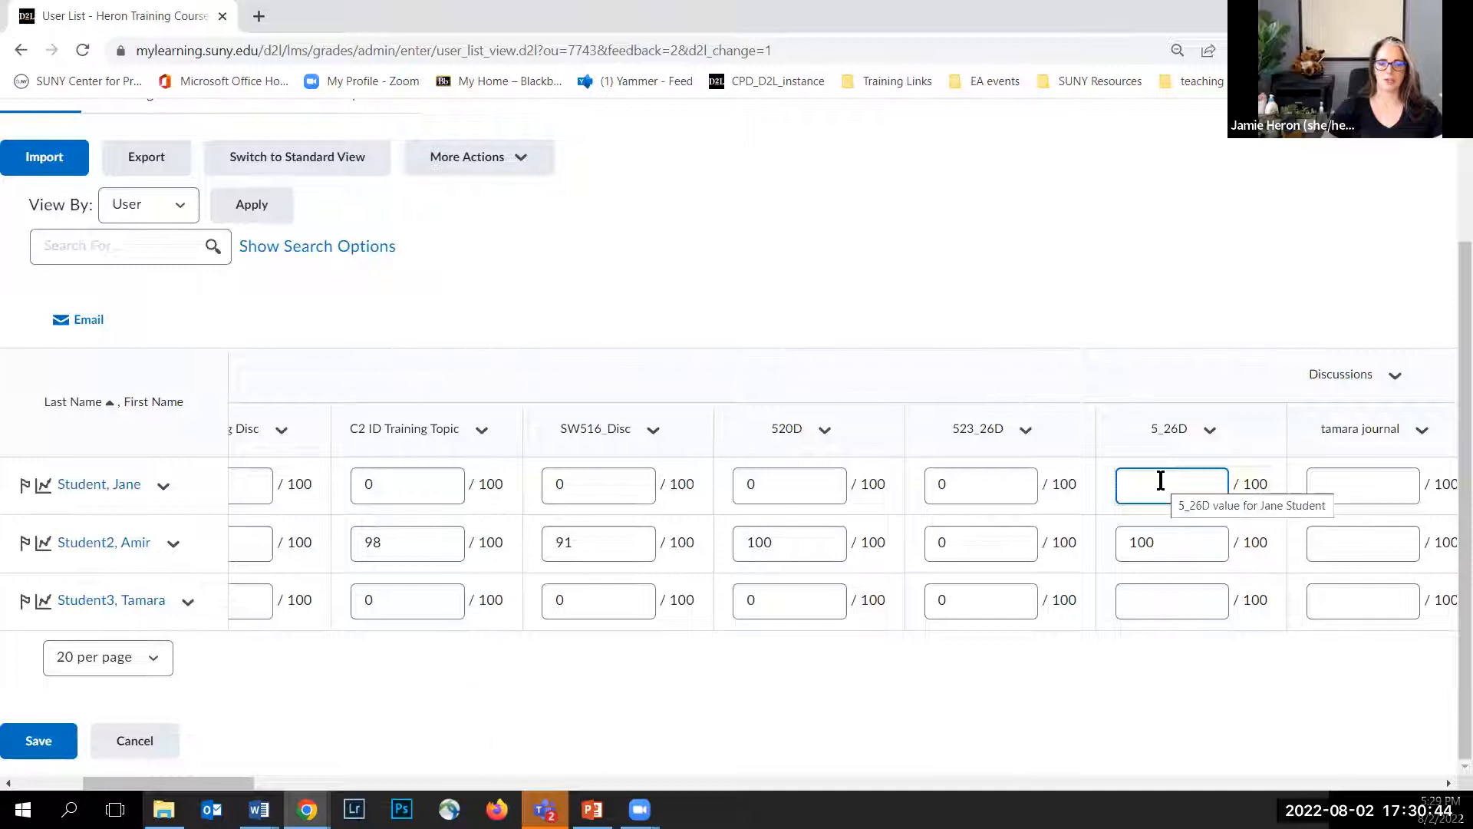
pyautogui.write('0')
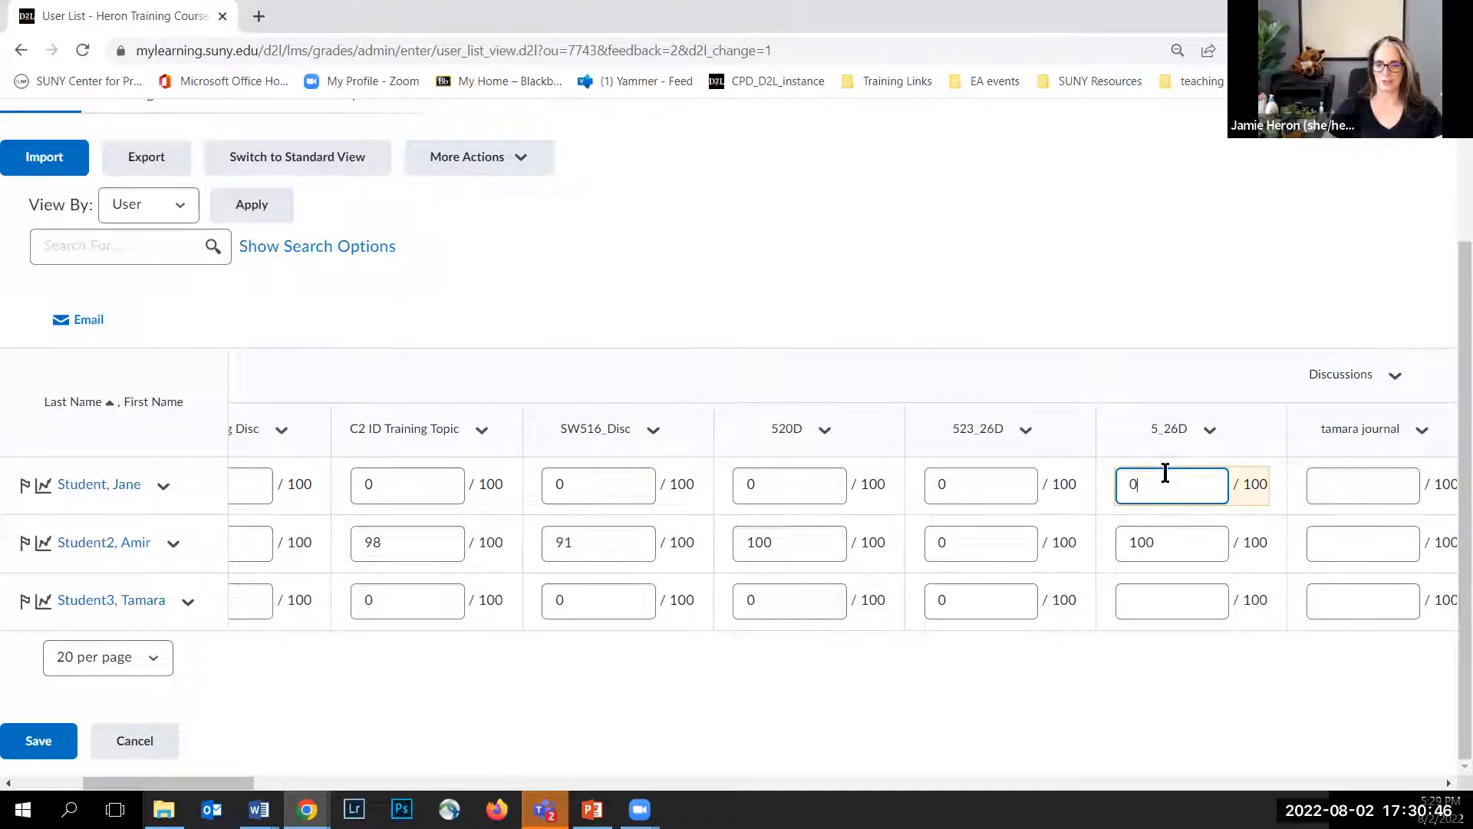
pyautogui.click(1161, 601)
pyautogui.write('0')
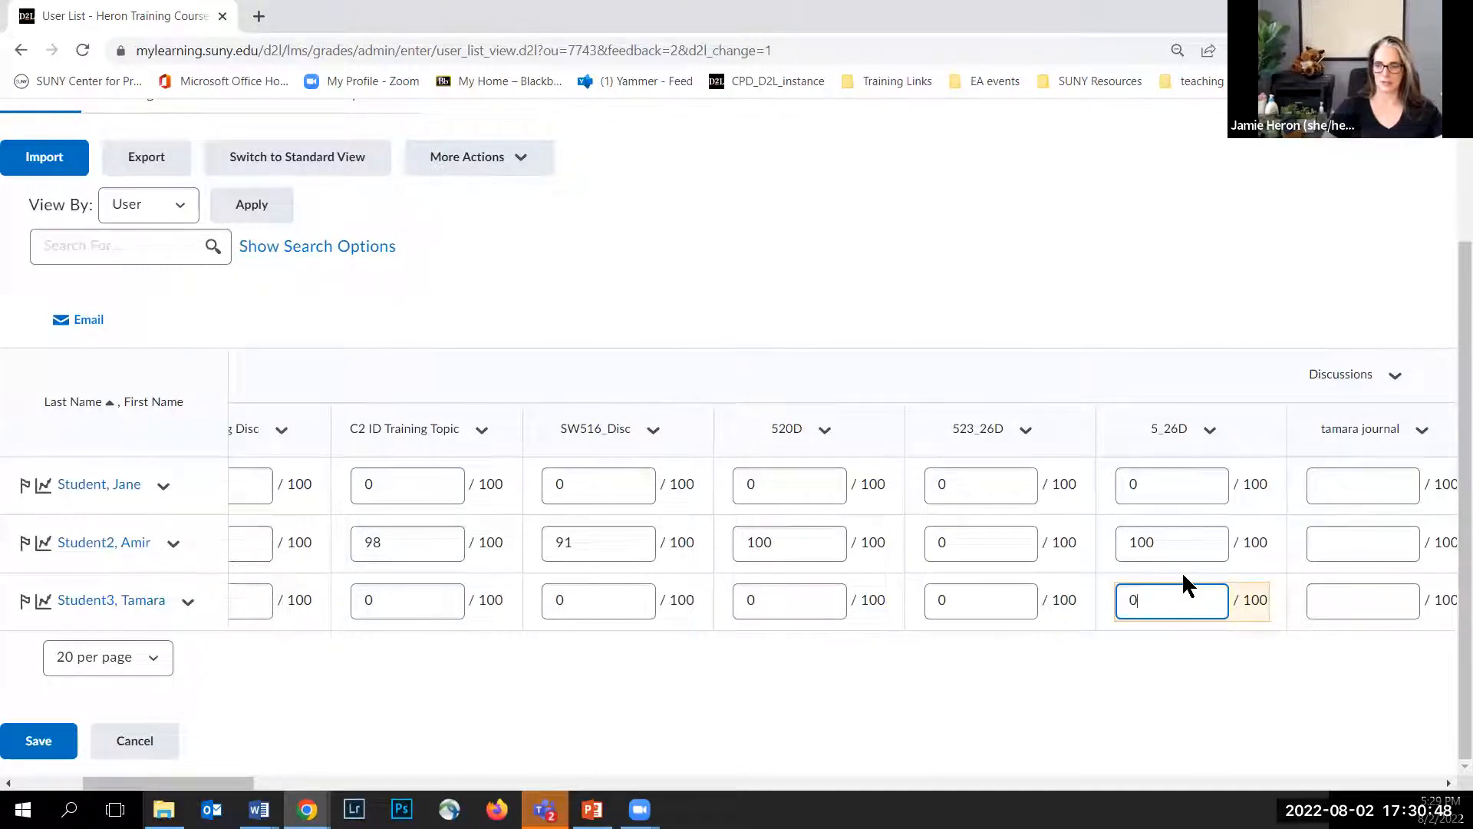
pyautogui.click(1151, 634)
pyautogui.click(58, 748)
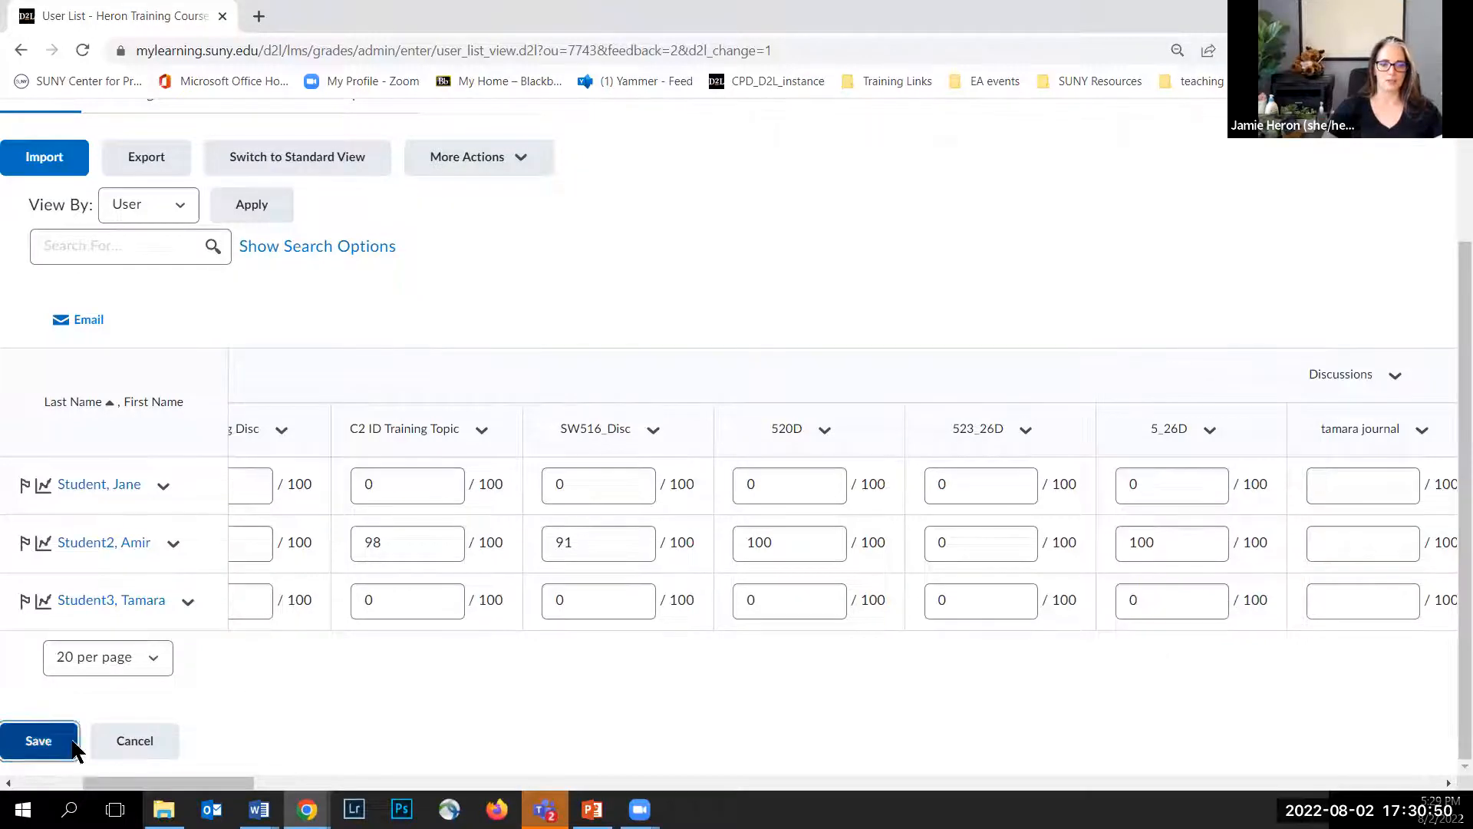
pyautogui.click(620, 316)
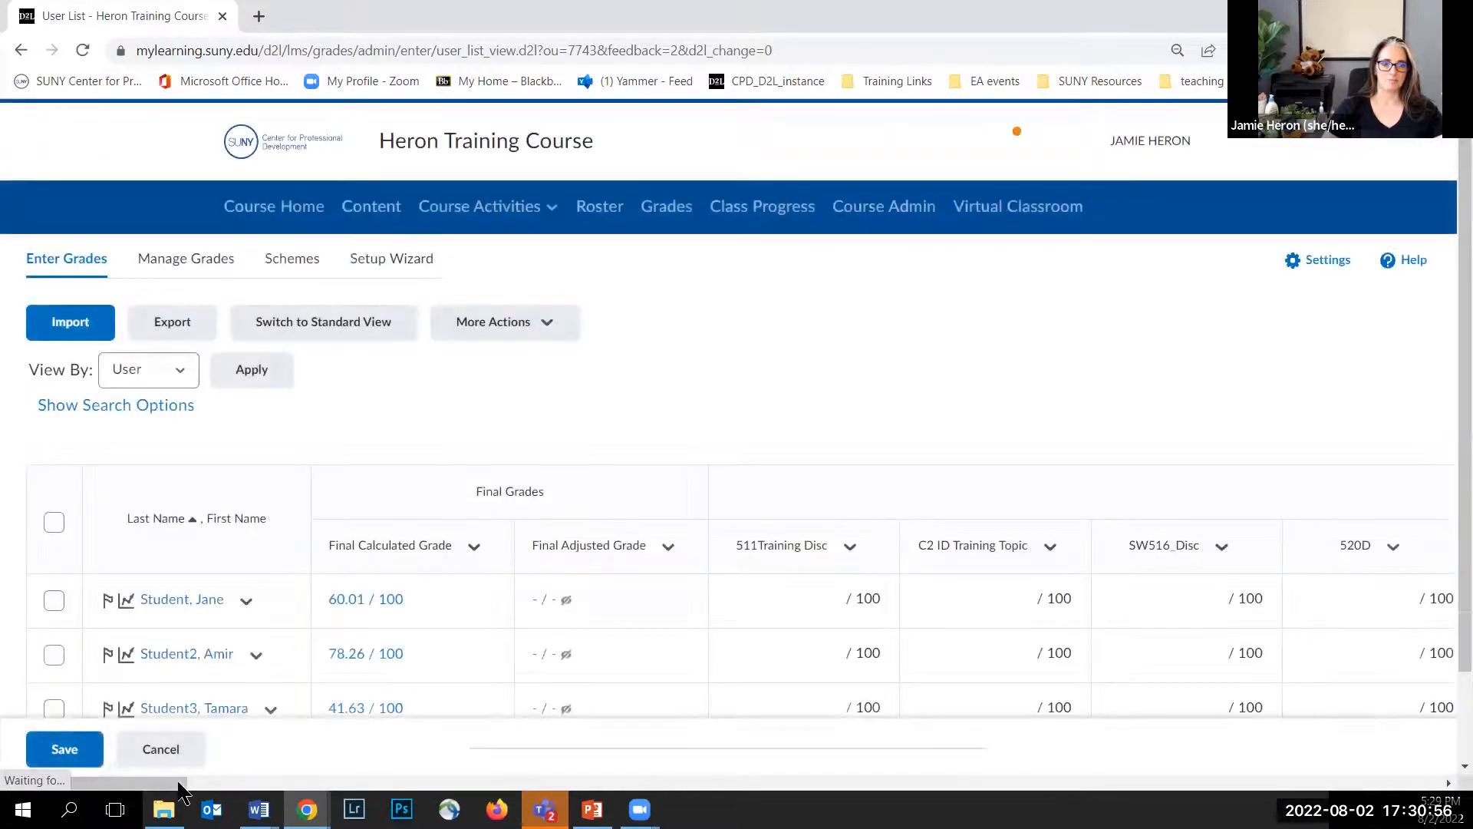
# Step: Open grade entry for the 6_9 SWD item and enter 0 for the second and third students
pyautogui.moveTo(151, 783); pyautogui.dragTo(269, 795)
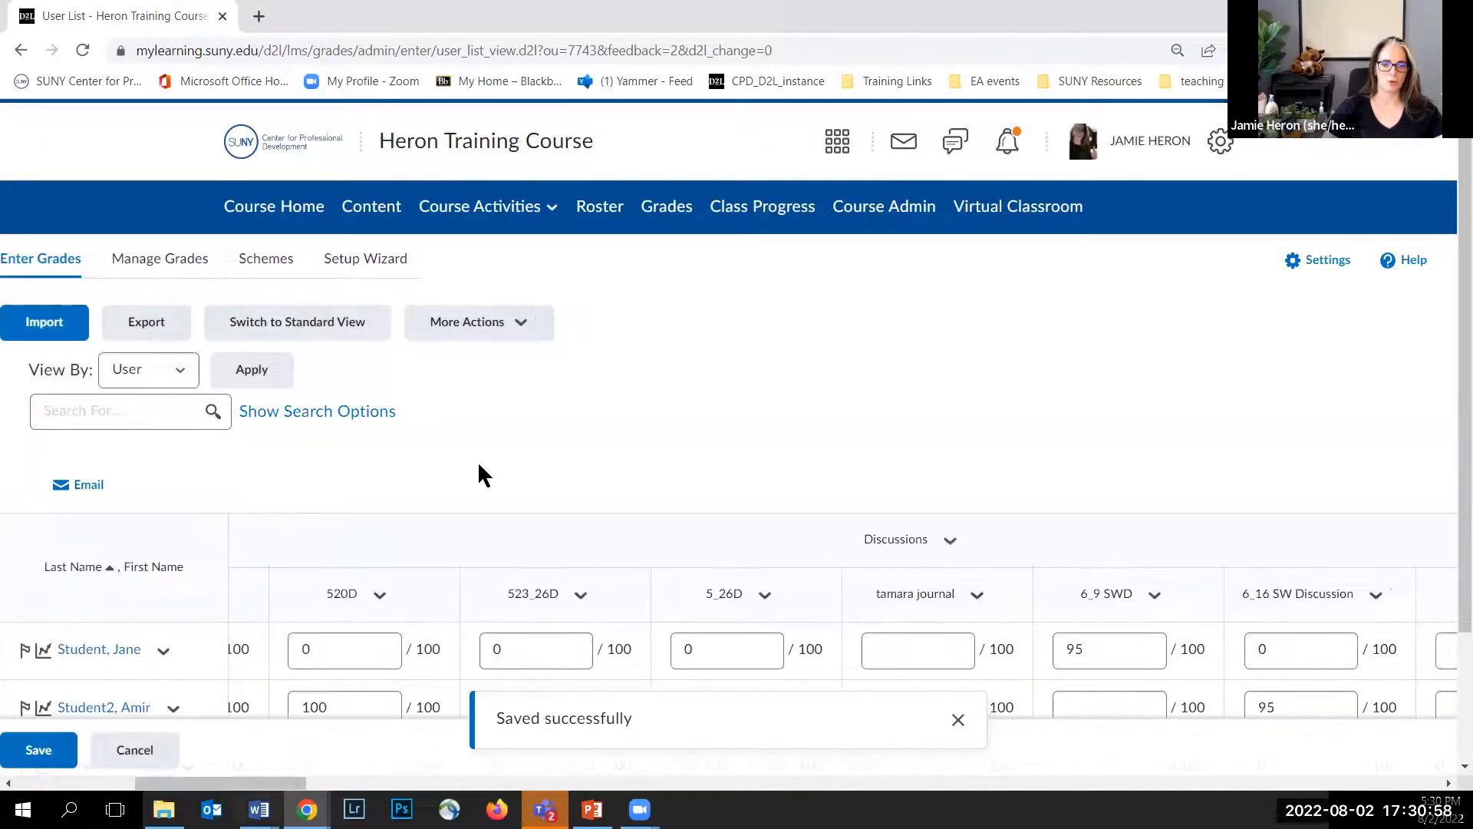
pyautogui.scroll(-2, 516, 455)
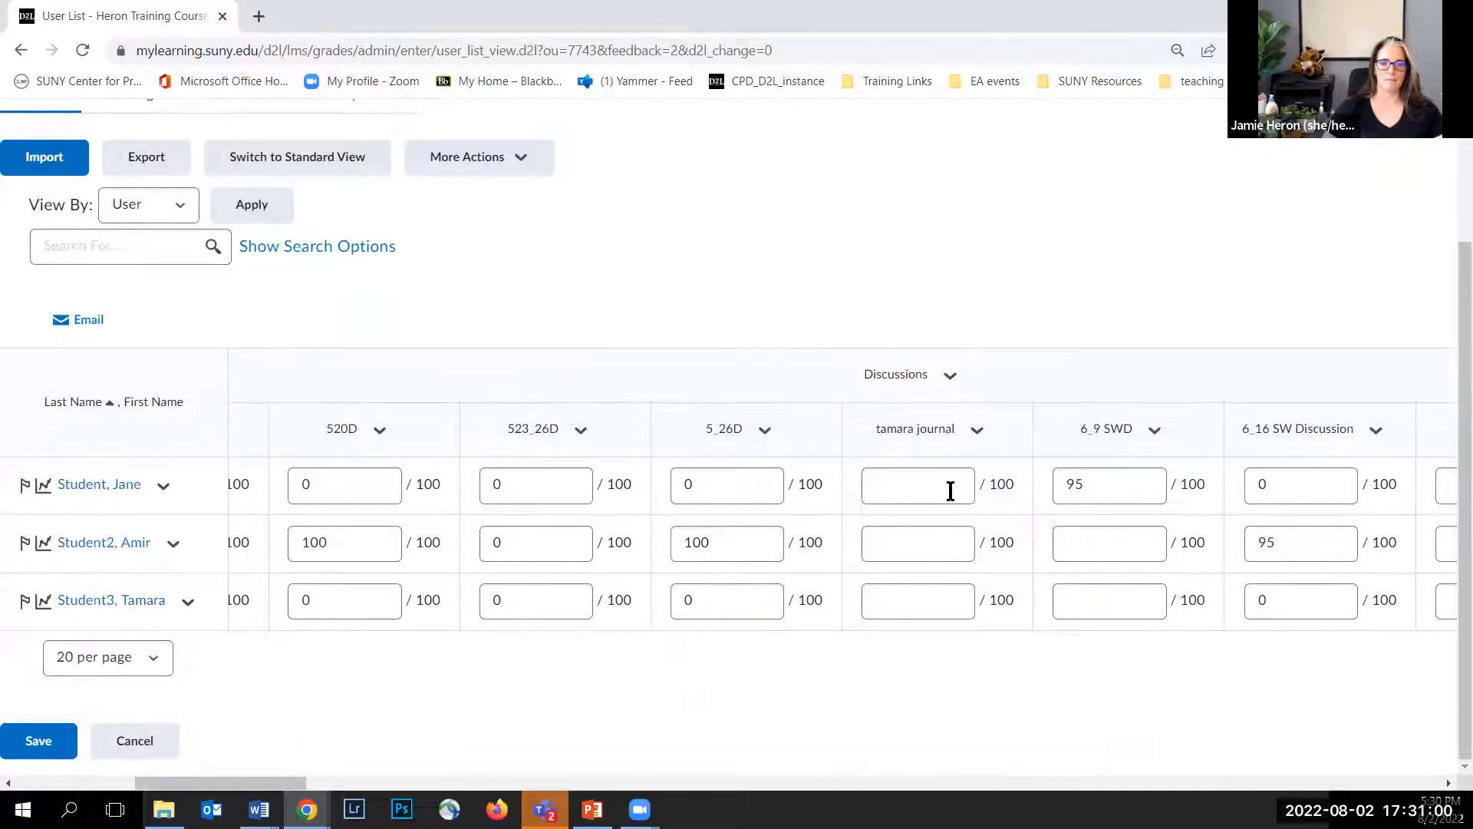
pyautogui.click(1154, 435)
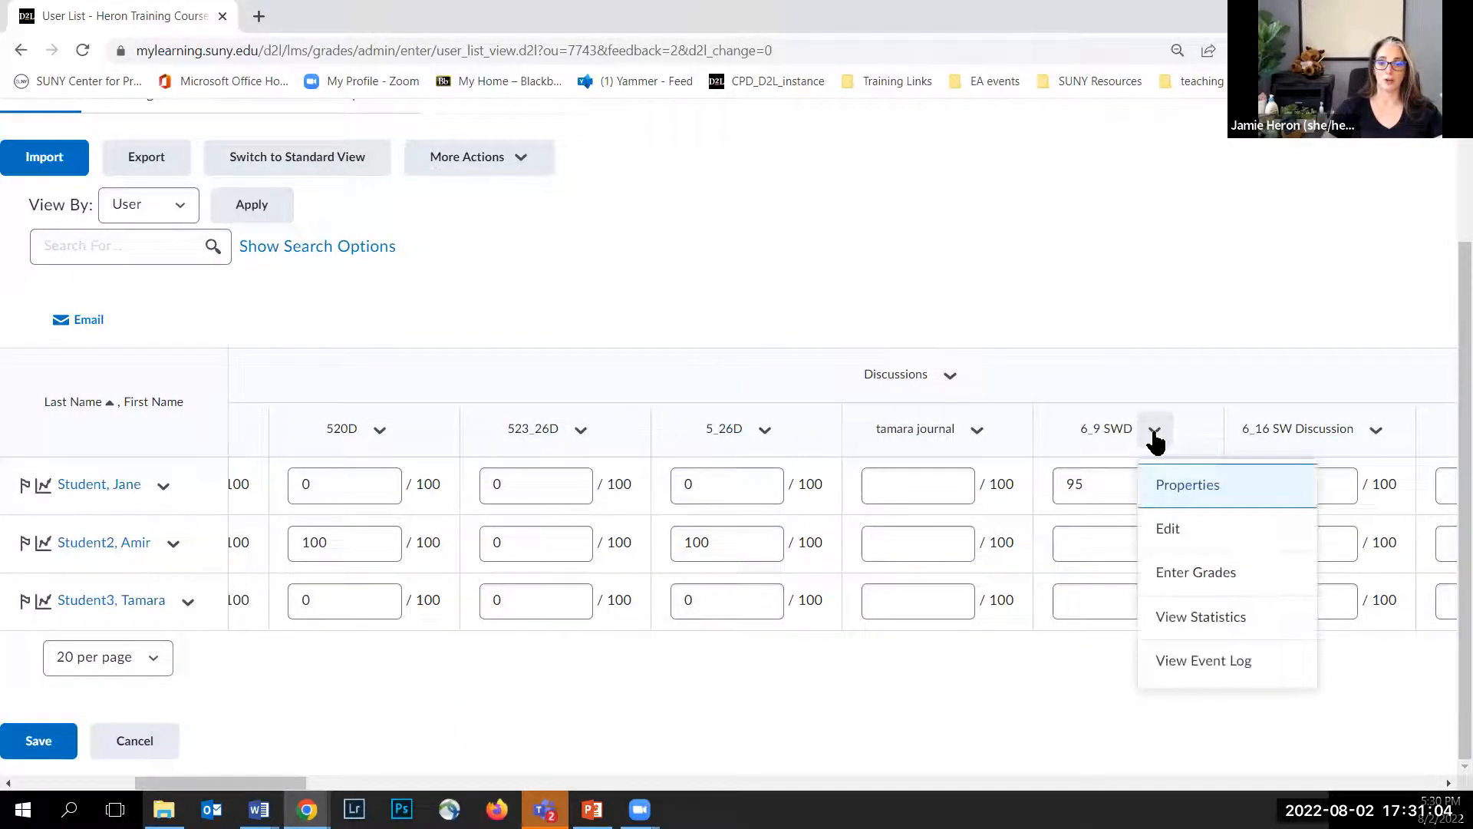
pyautogui.click(1176, 588)
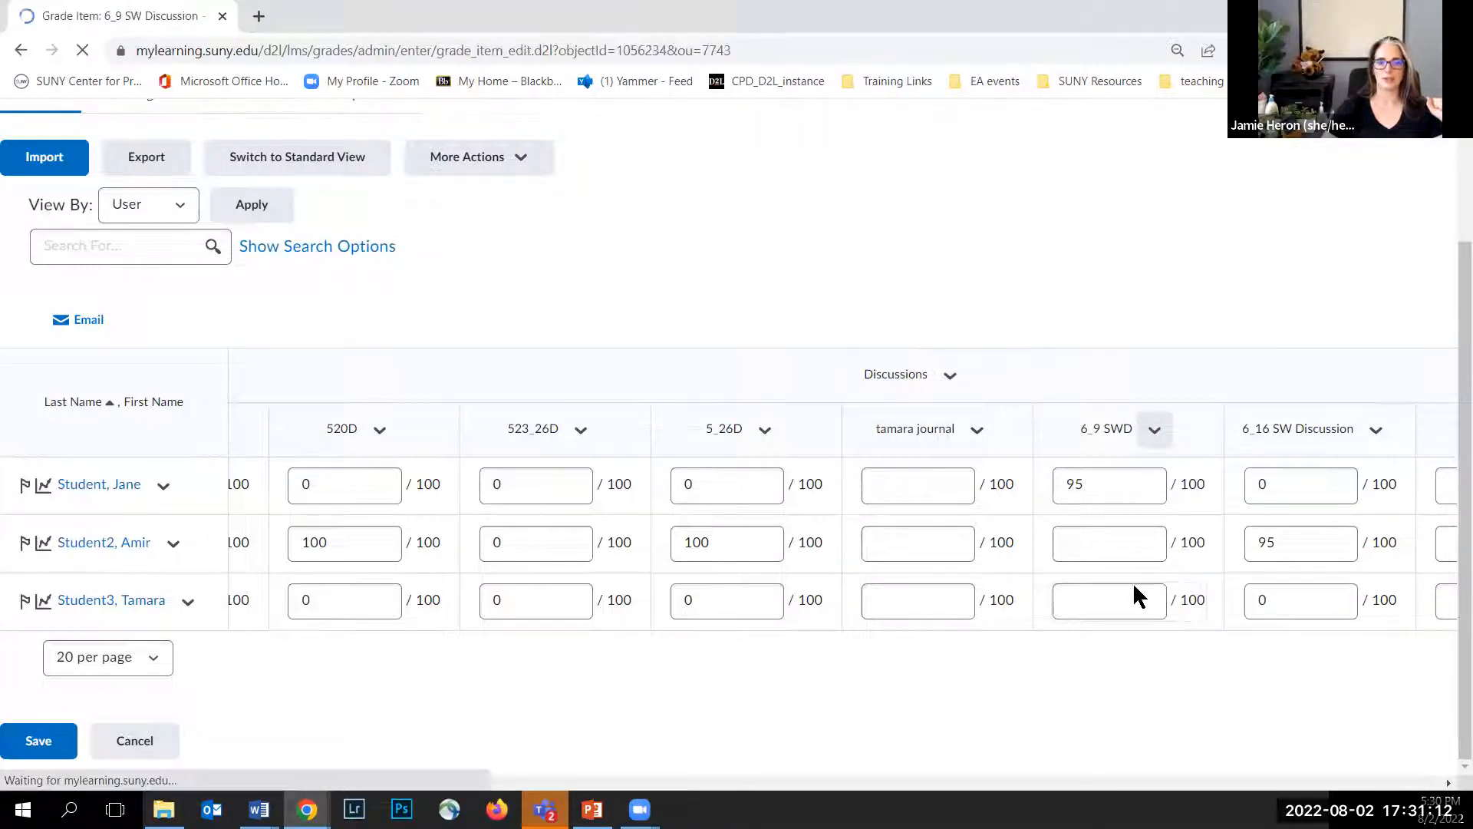
pyautogui.scroll(-3, 463, 359)
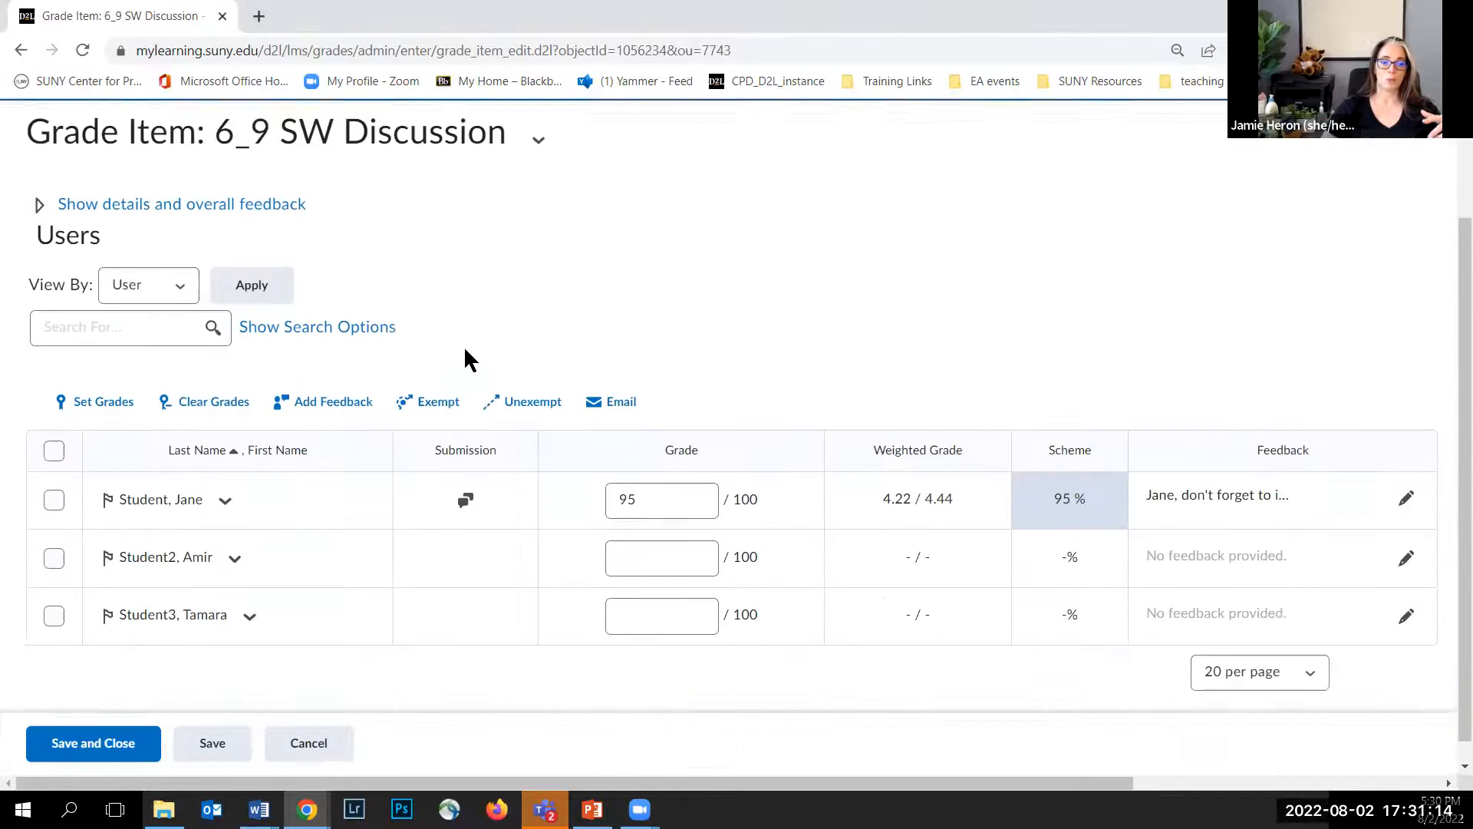
pyautogui.click(629, 537)
pyautogui.write('0')
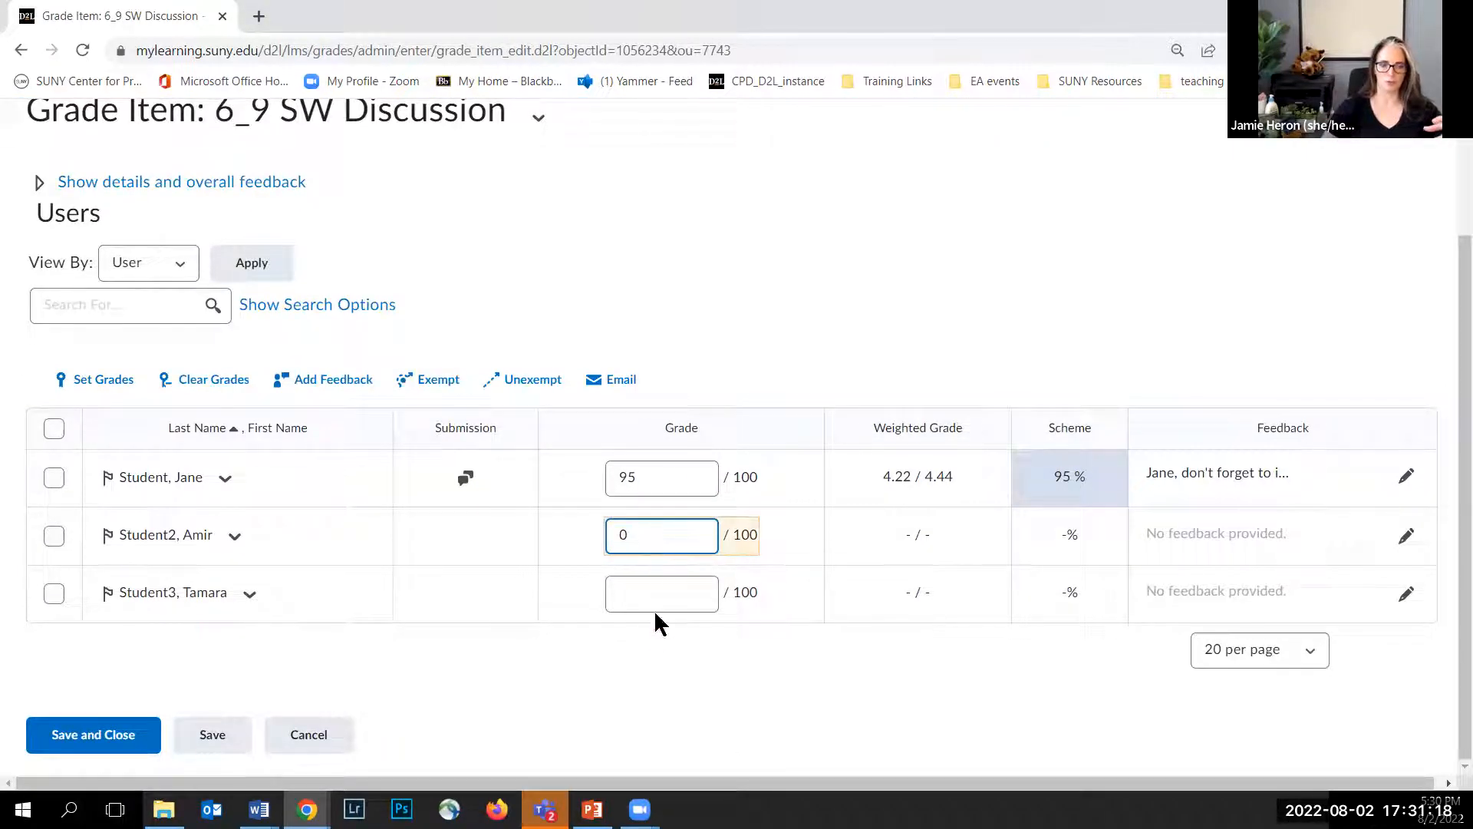
pyautogui.click(651, 592)
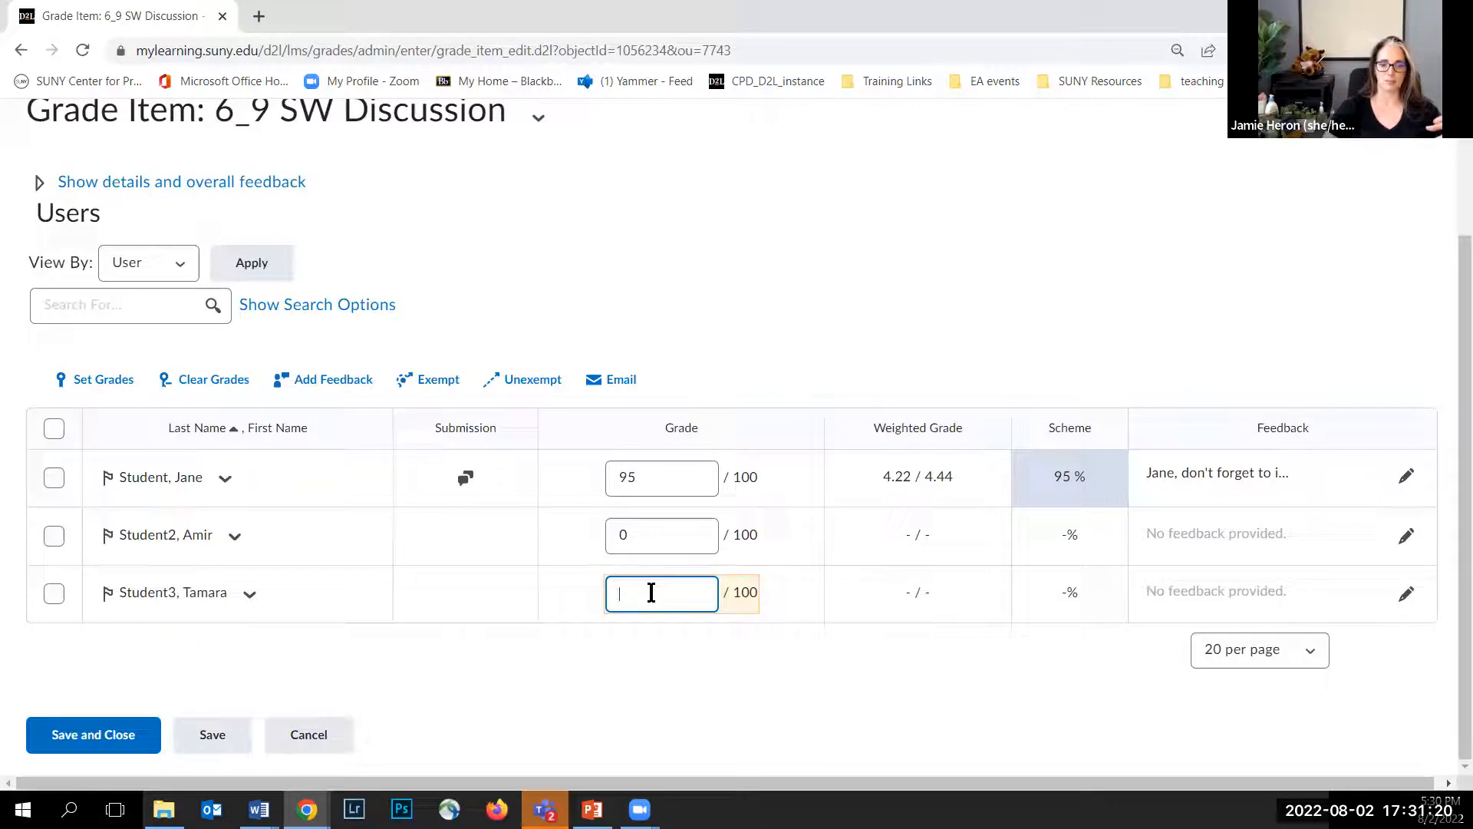
pyautogui.write('0')
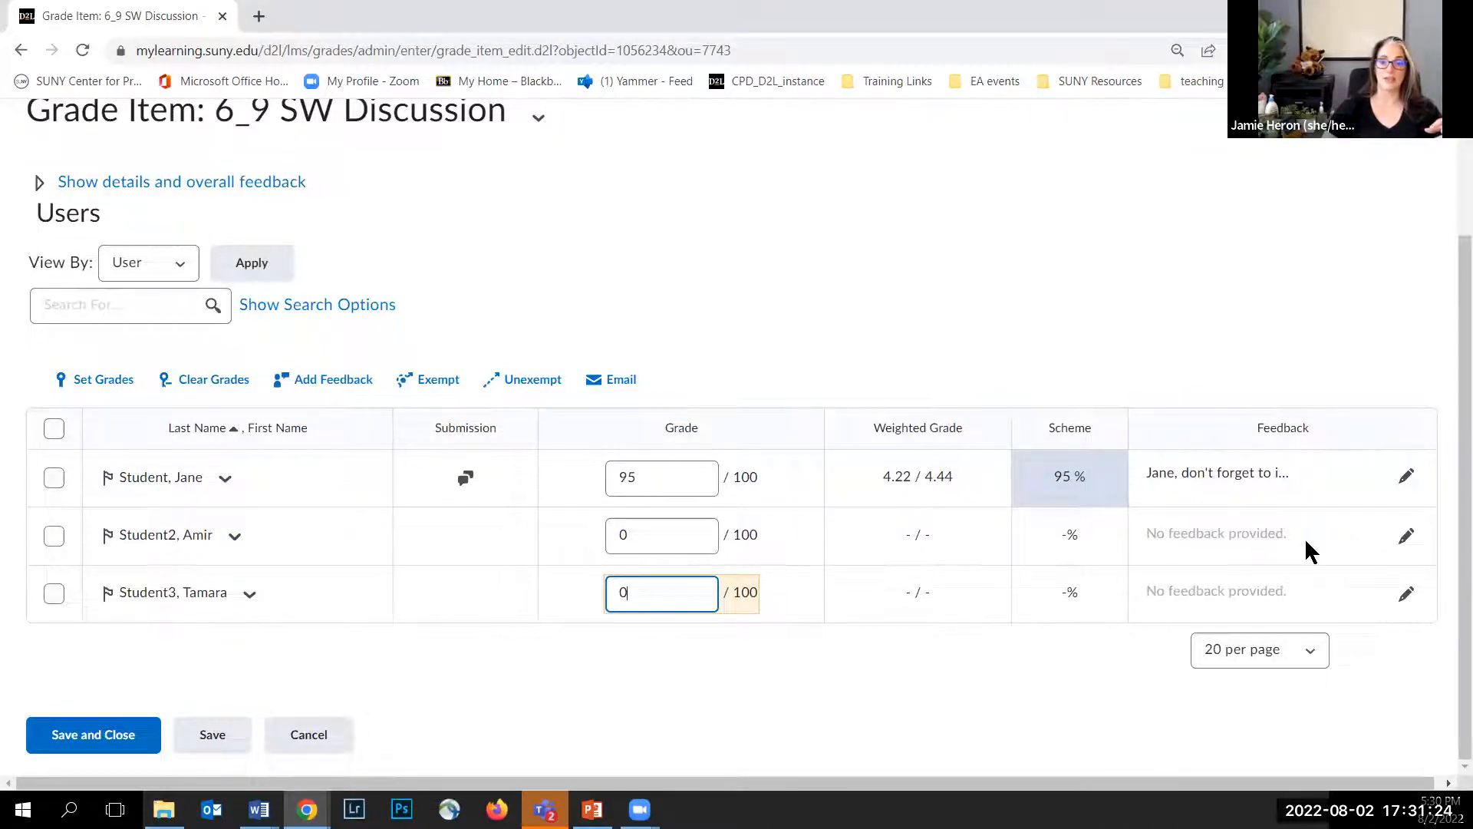
# Step: Add the feedback "you neglected to submit this activity", addressed to the second student, on that student's 6_9 grade
pyautogui.click(1406, 536)
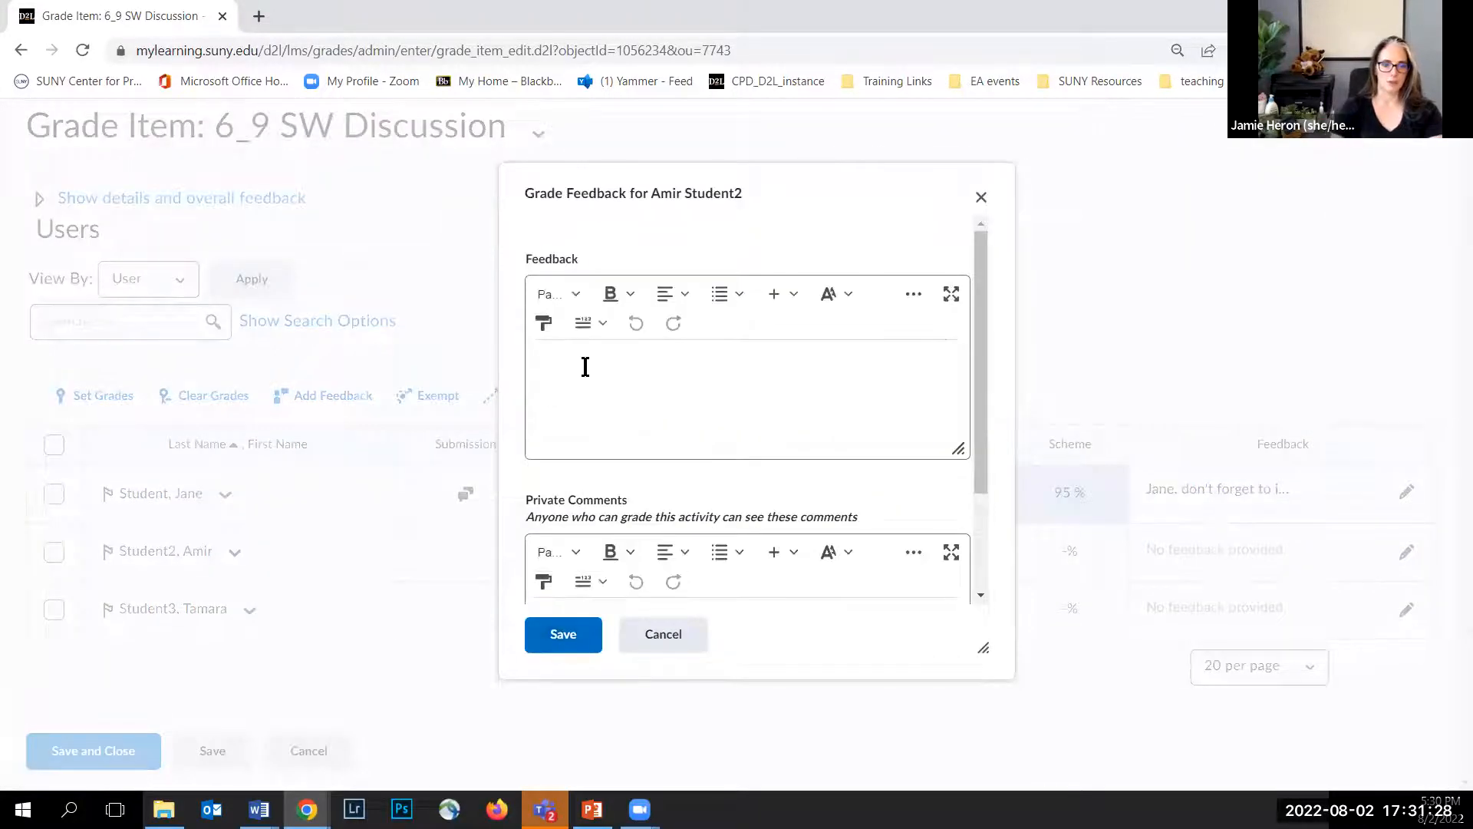
pyautogui.click(589, 367)
pyautogui.write('Amir, you neglected to')
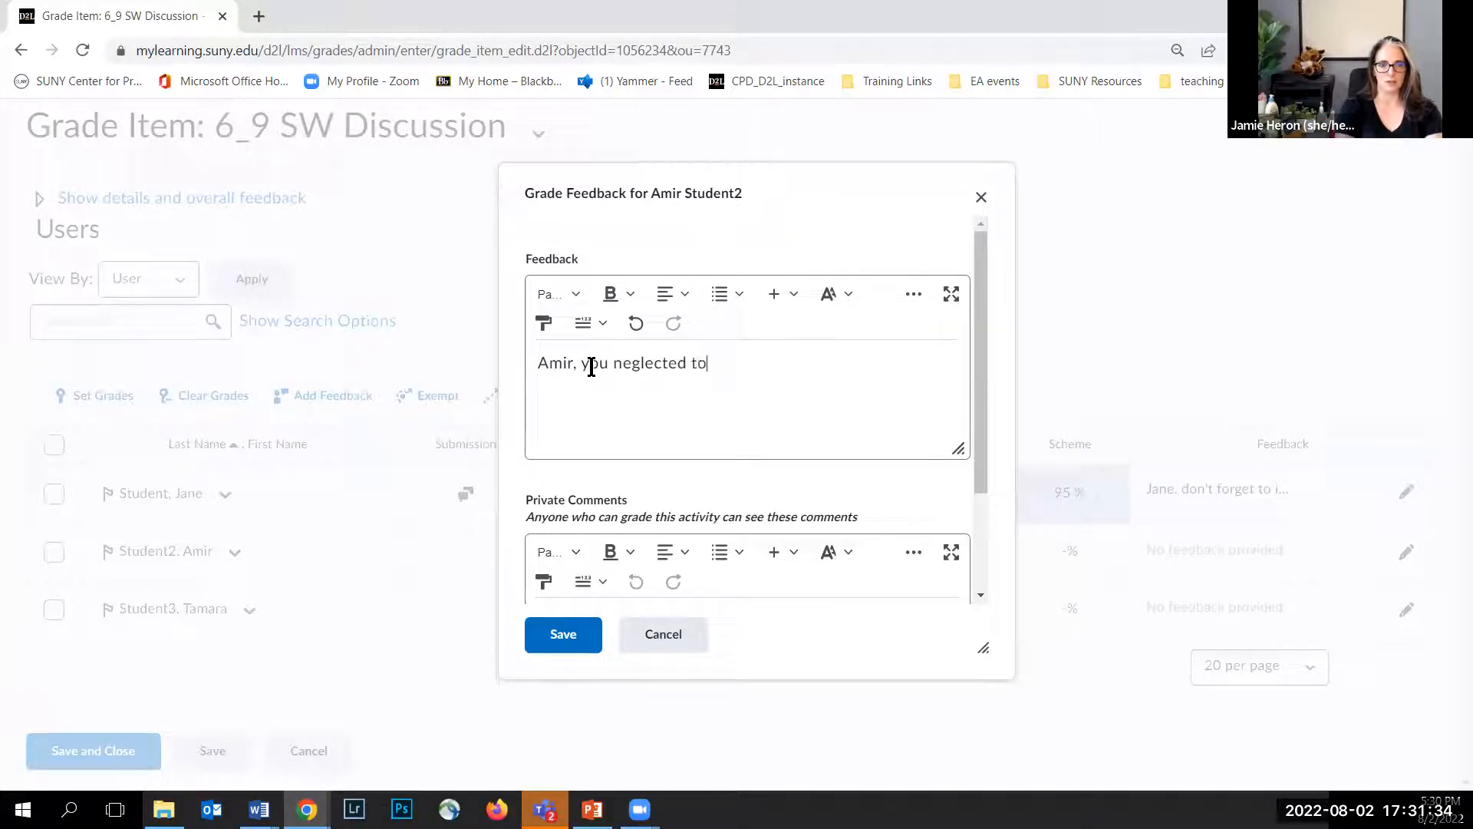
pyautogui.write(' submit this activity')
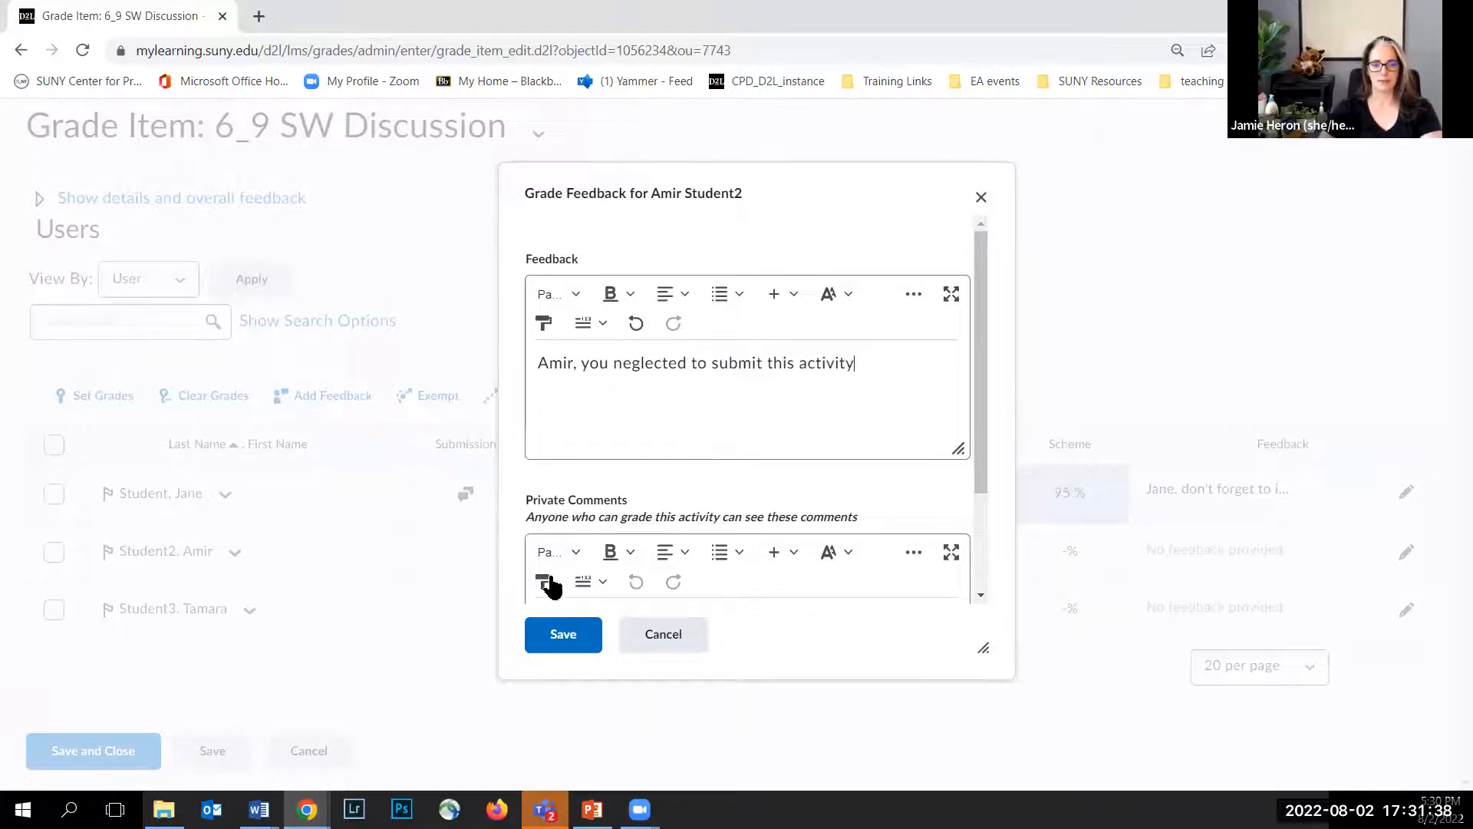
pyautogui.click(559, 633)
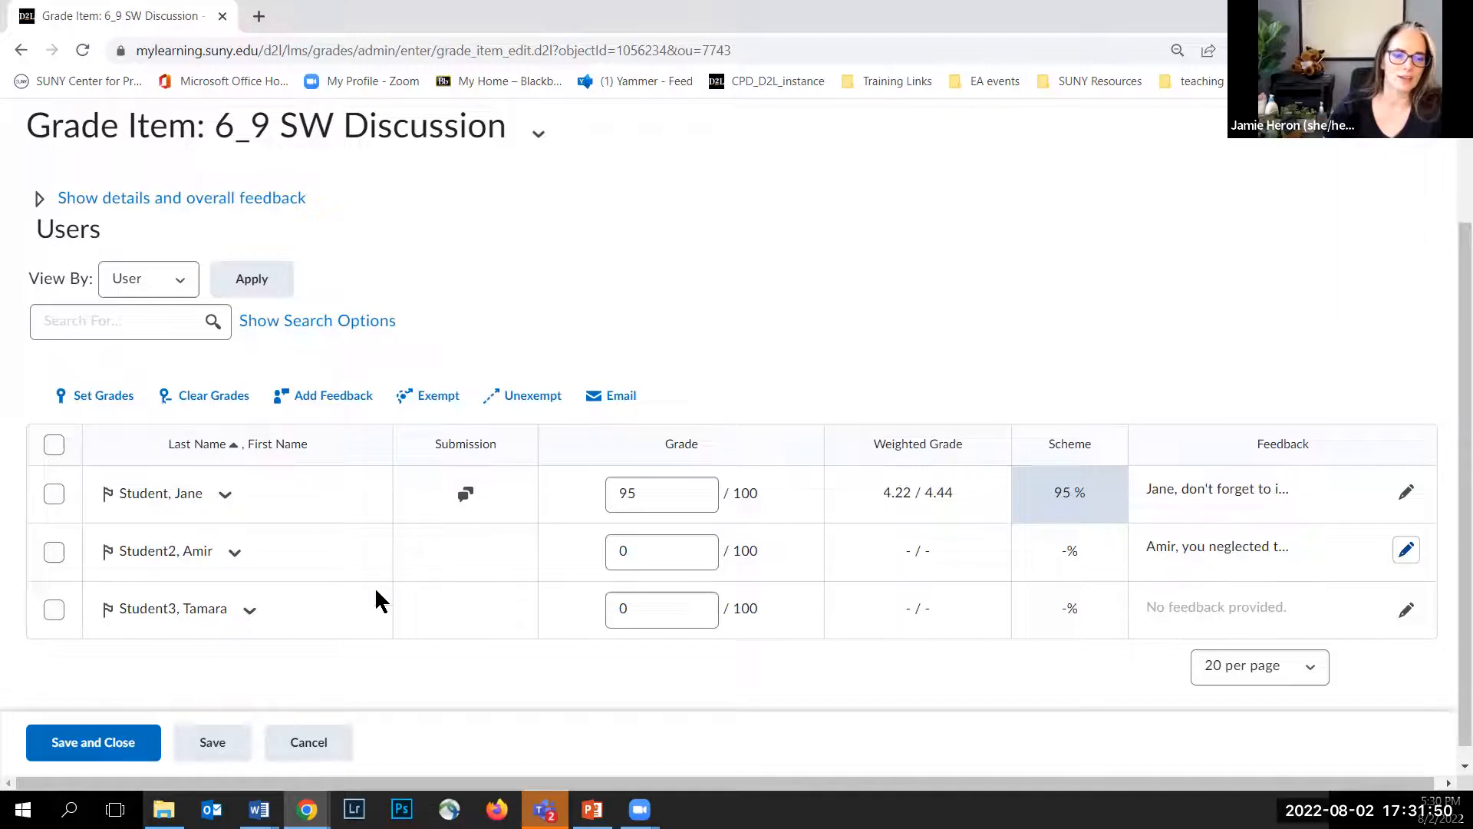
# Step: Save and close the 6_9 SW Discussion grade item, confirming the changes
pyautogui.click(135, 746)
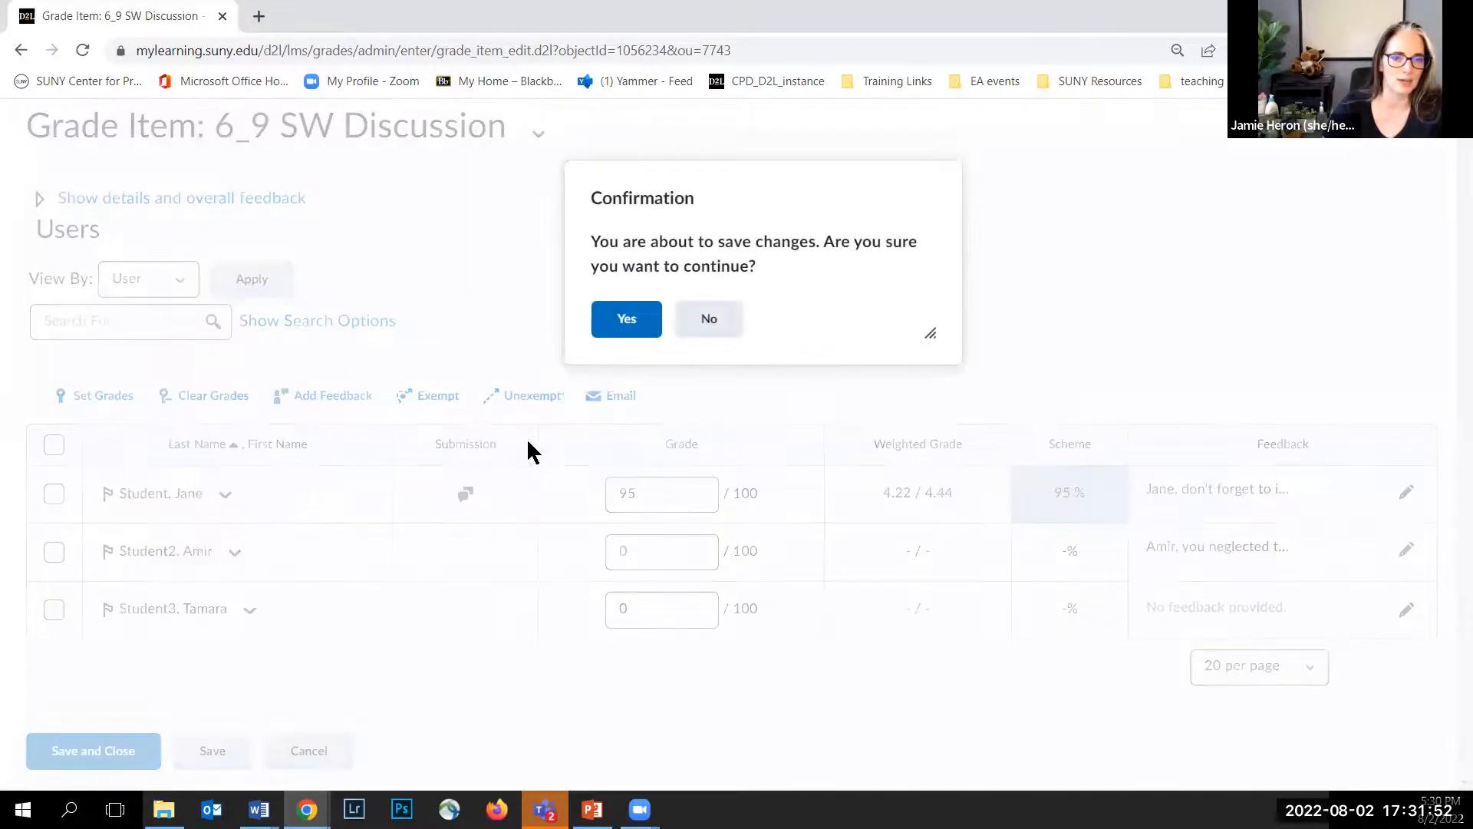
pyautogui.click(620, 328)
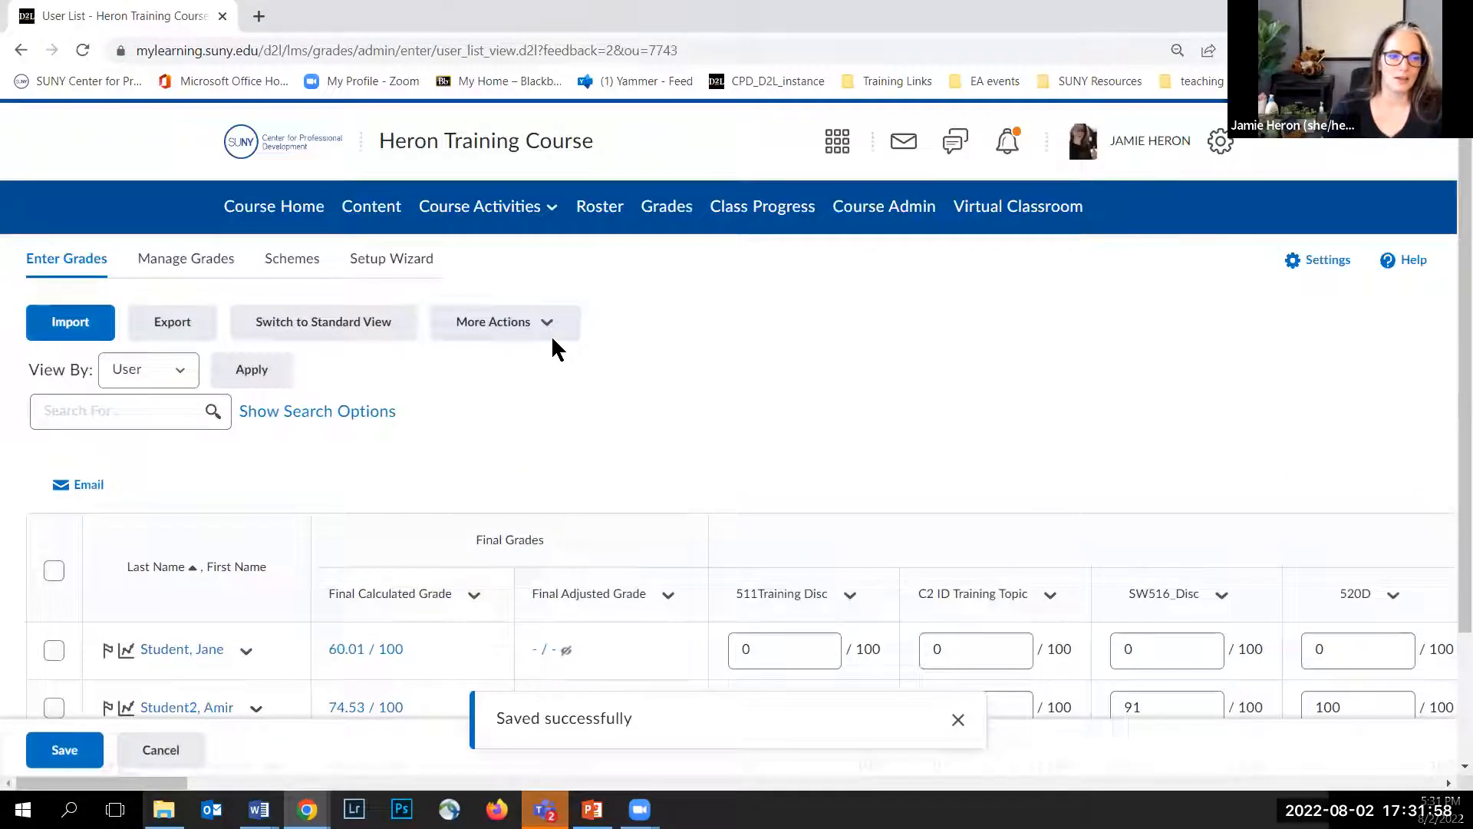
pyautogui.scroll(-2, 553, 336)
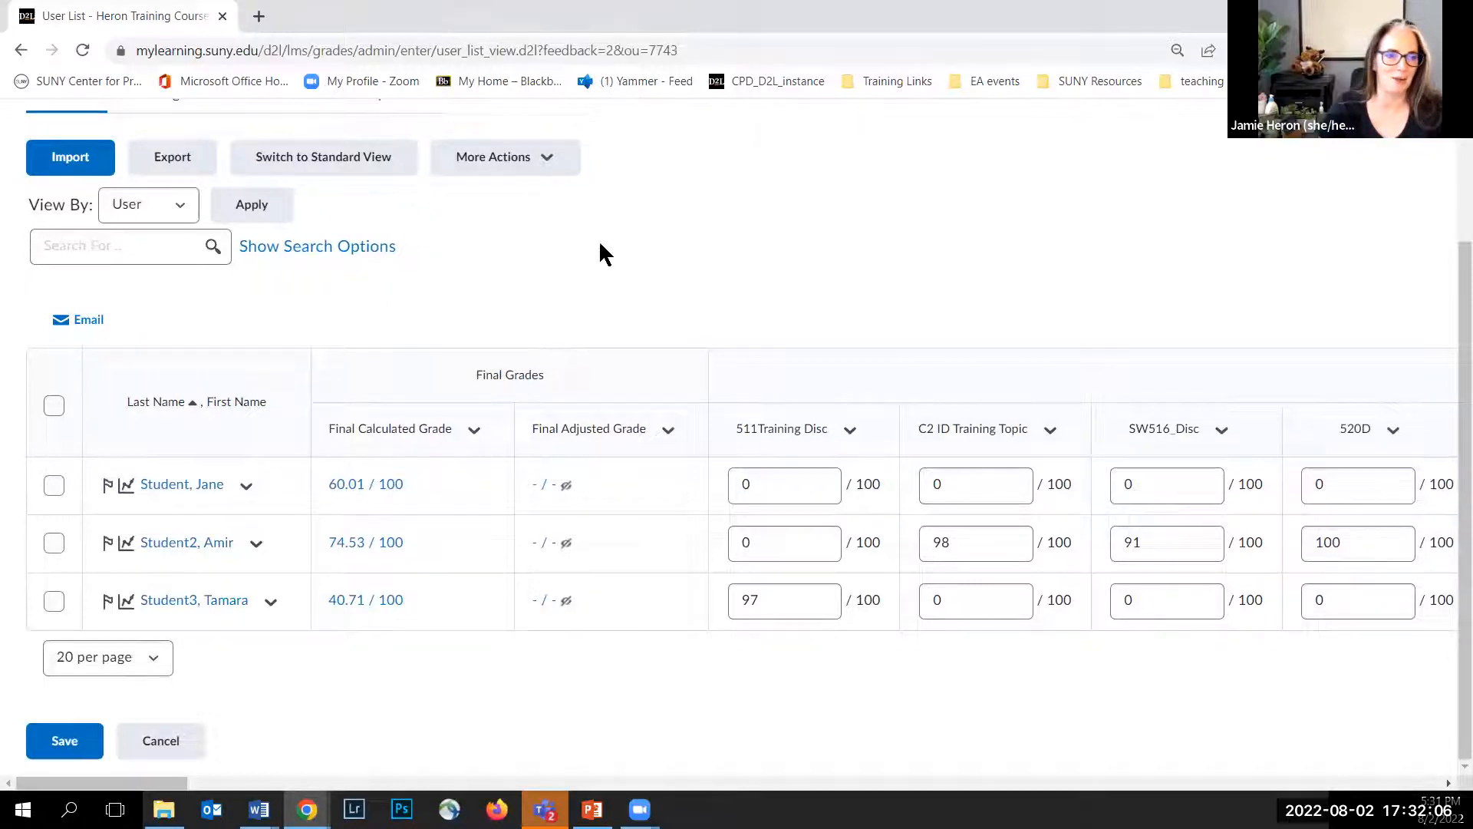
pyautogui.scroll(1, 603, 255)
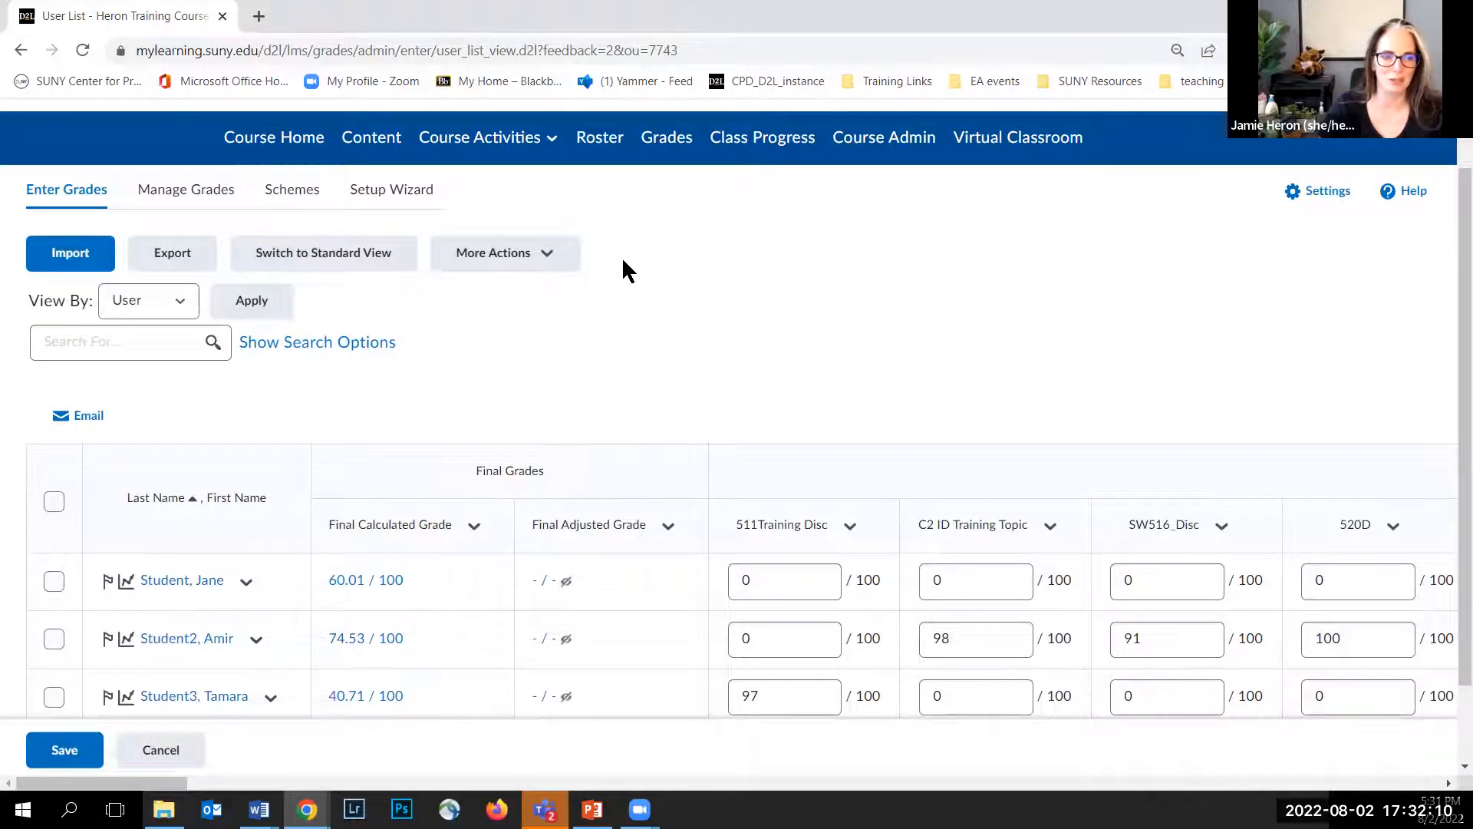
pyautogui.scroll(1, 623, 261)
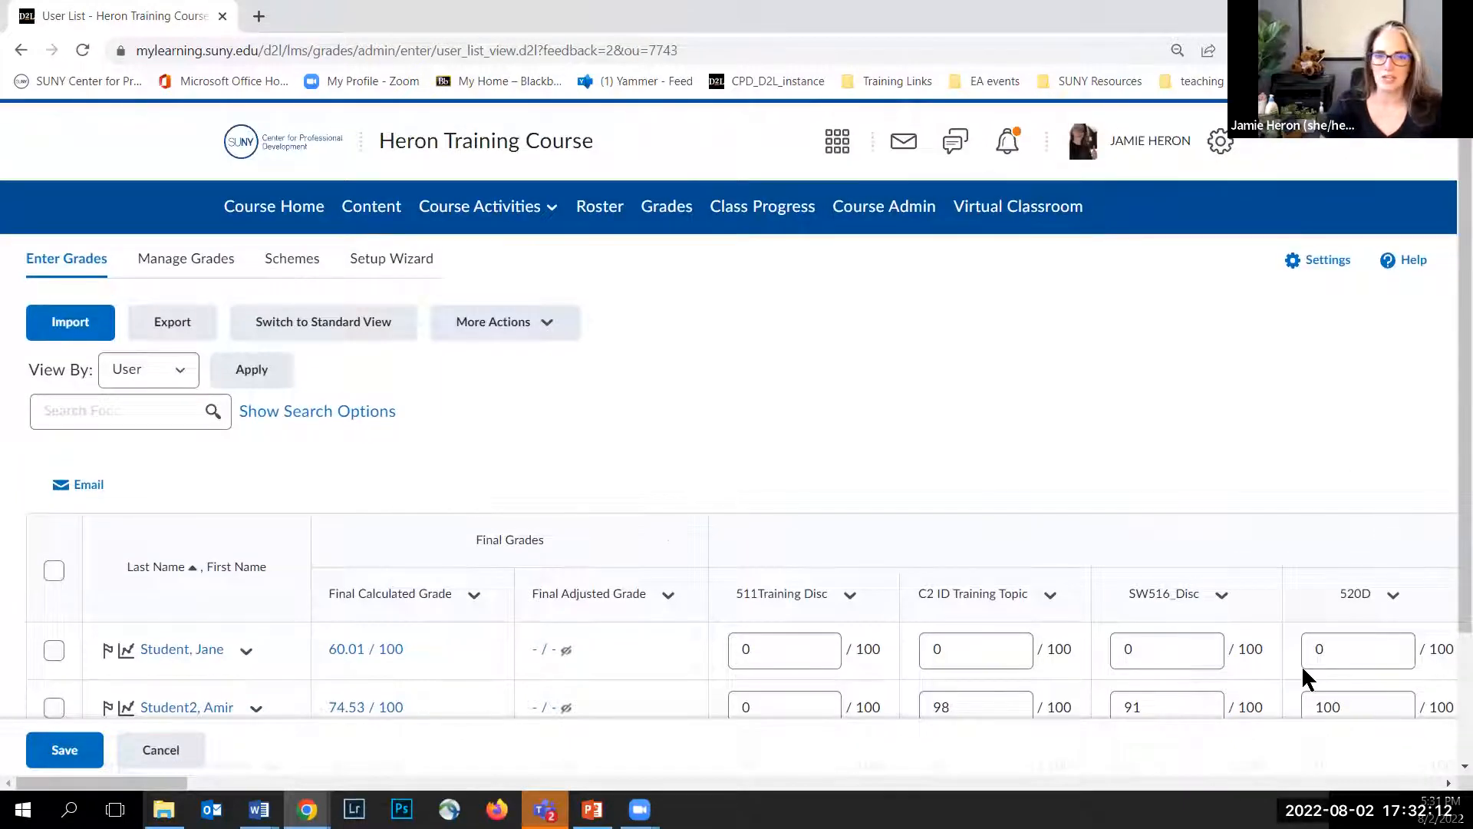
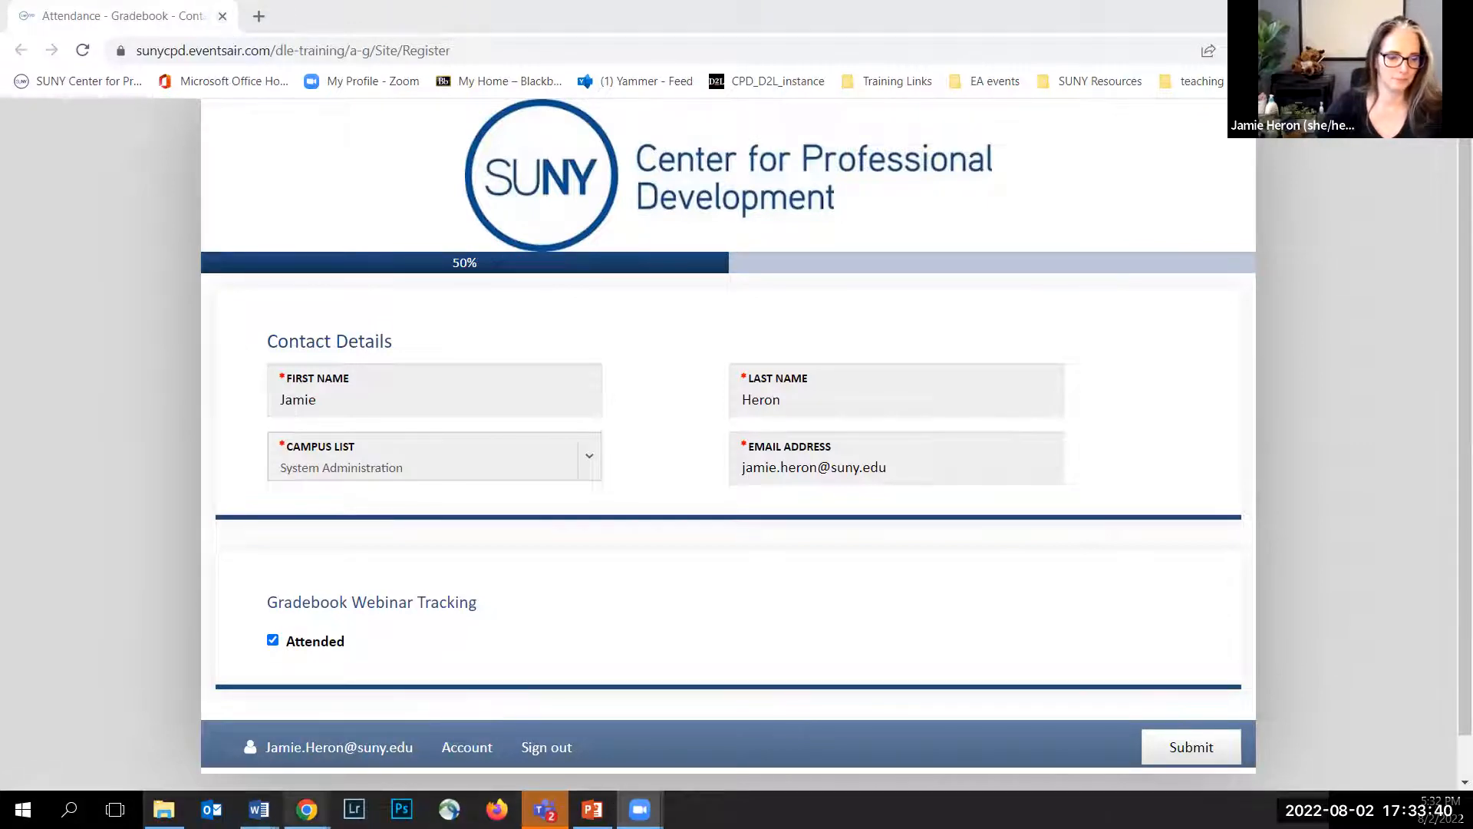
# Step: Return to the course gradebook window and switch the grade entry page to Standard View
pyautogui.moveTo(307, 810)
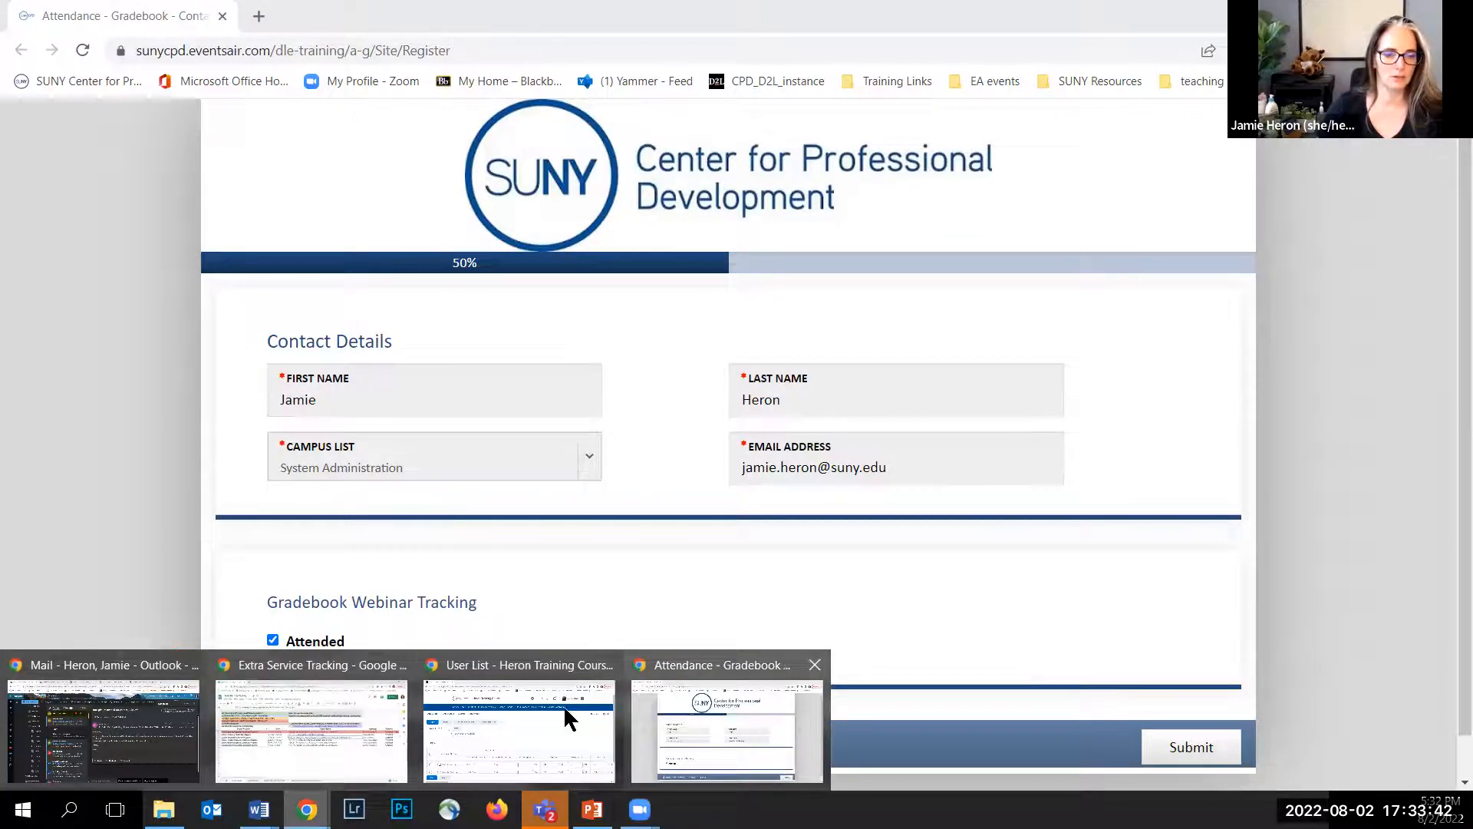
pyautogui.click(525, 705)
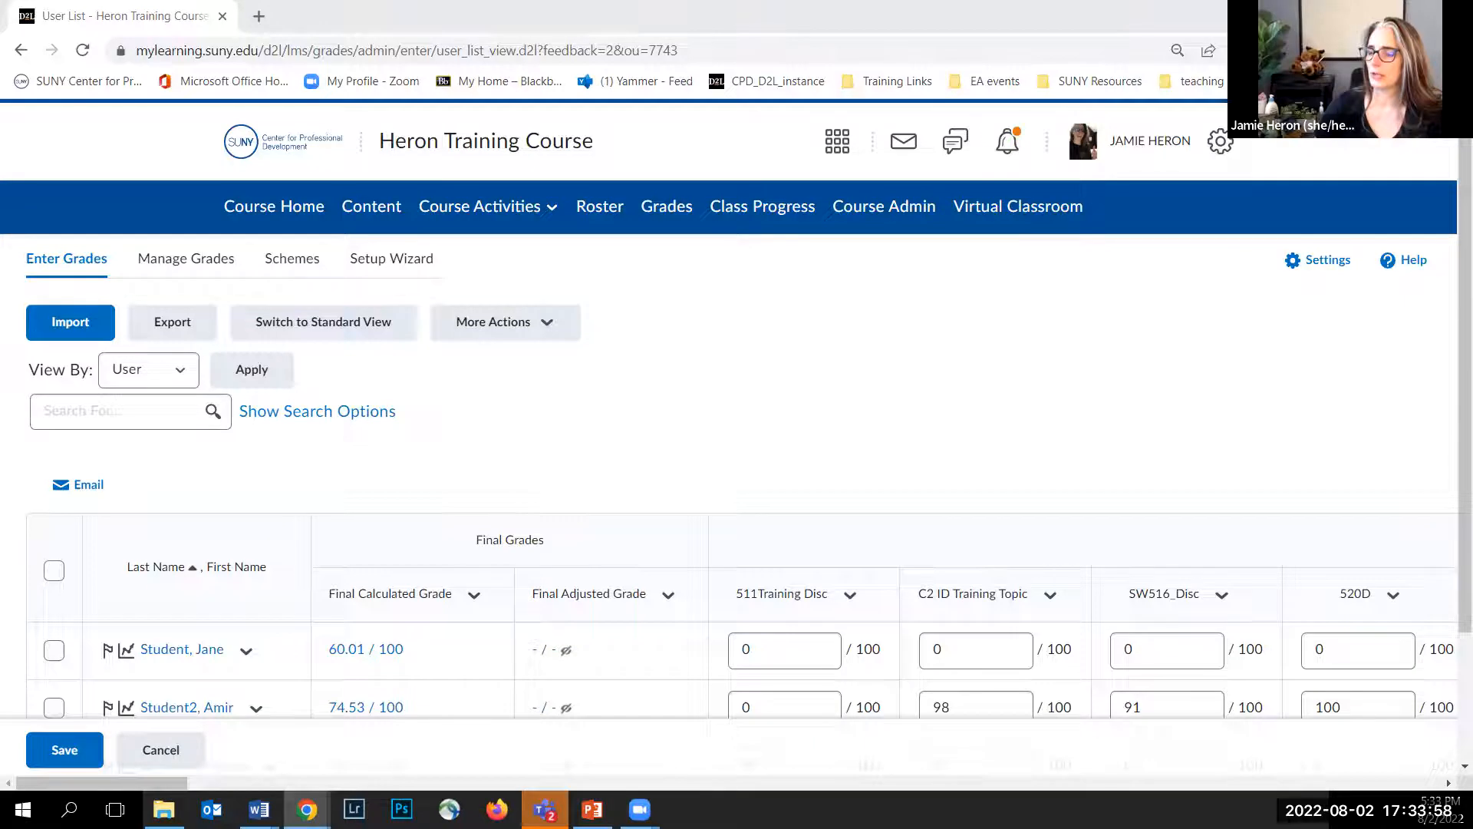
pyautogui.scroll(-3, 795, 391)
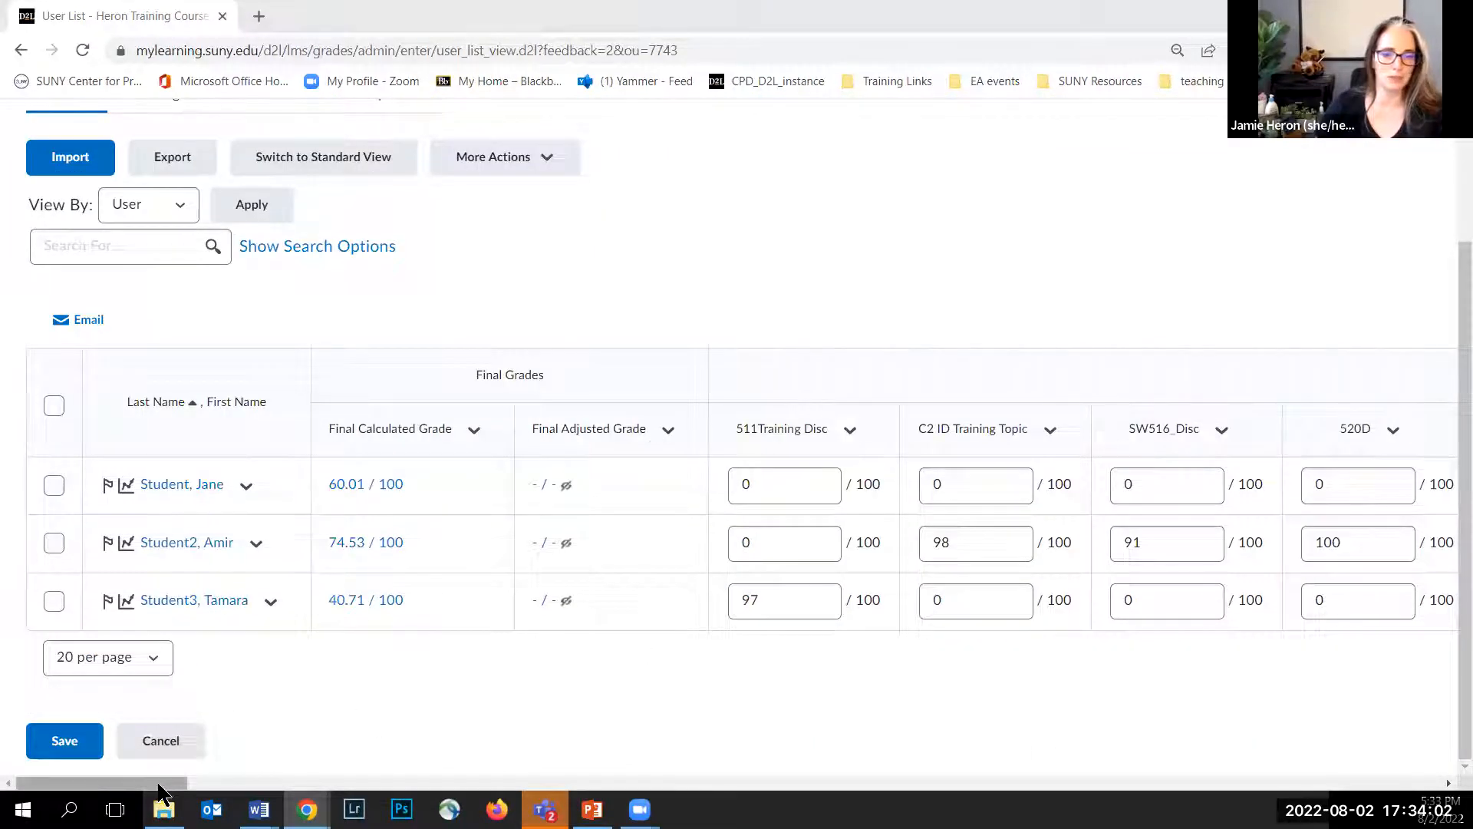
pyautogui.moveTo(159, 788); pyautogui.dragTo(161, 791)
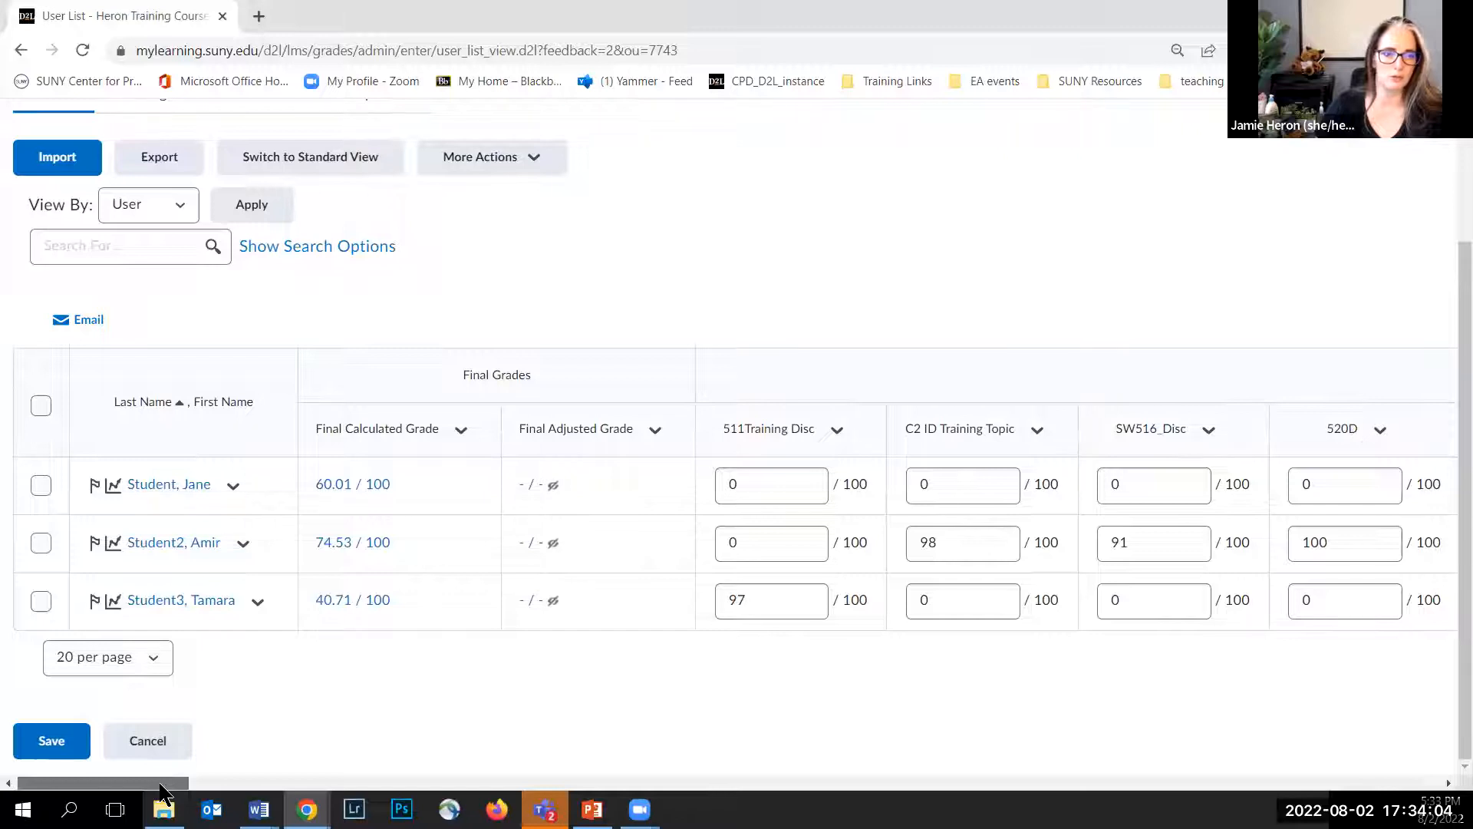
pyautogui.click(336, 170)
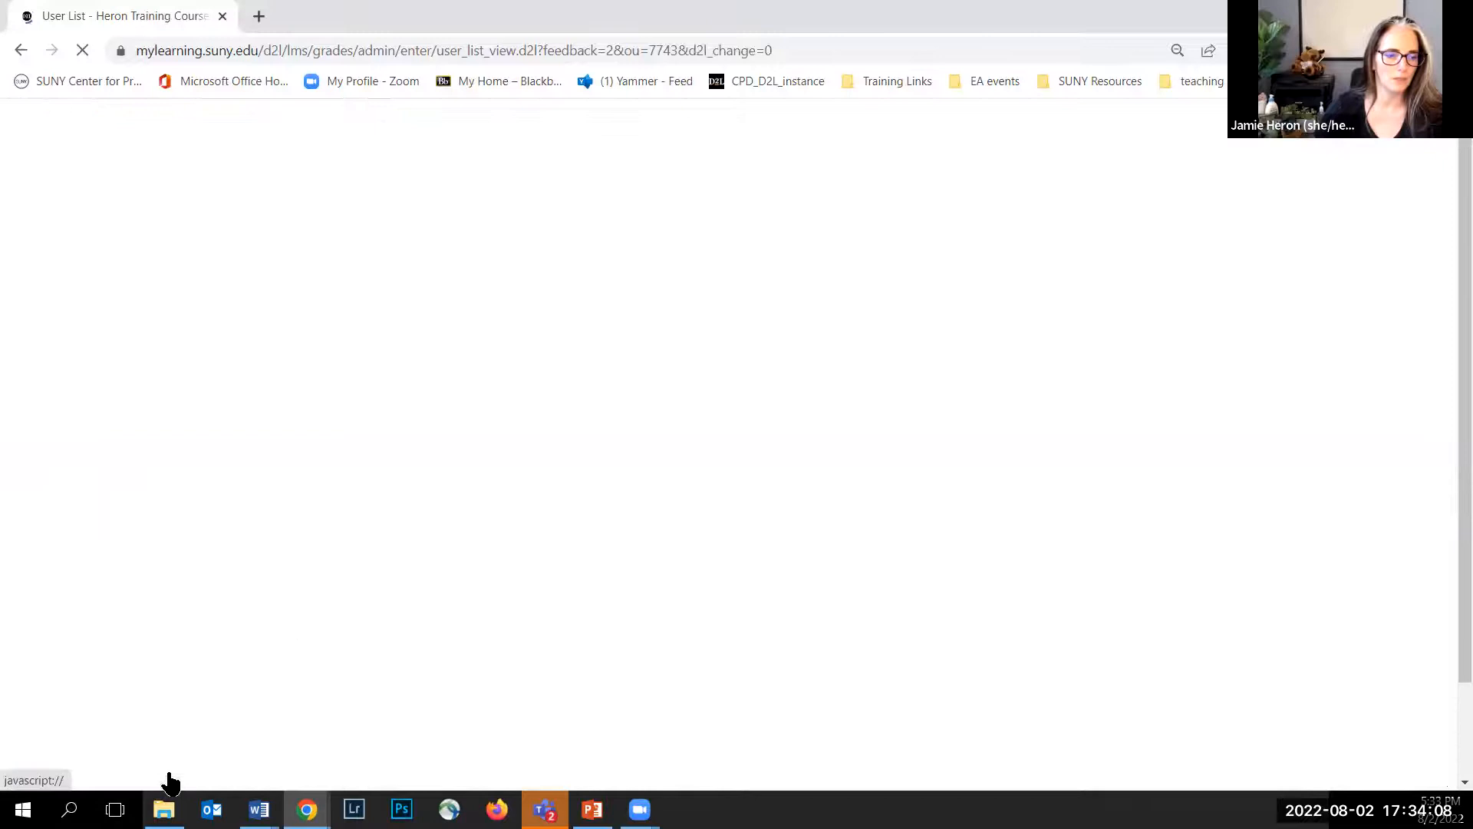
# Step: Open the first student's 8_2 Discussion evaluation from the gradebook and review the expanded Discussion Rubric scores
pyautogui.scroll(-1, 518, 437)
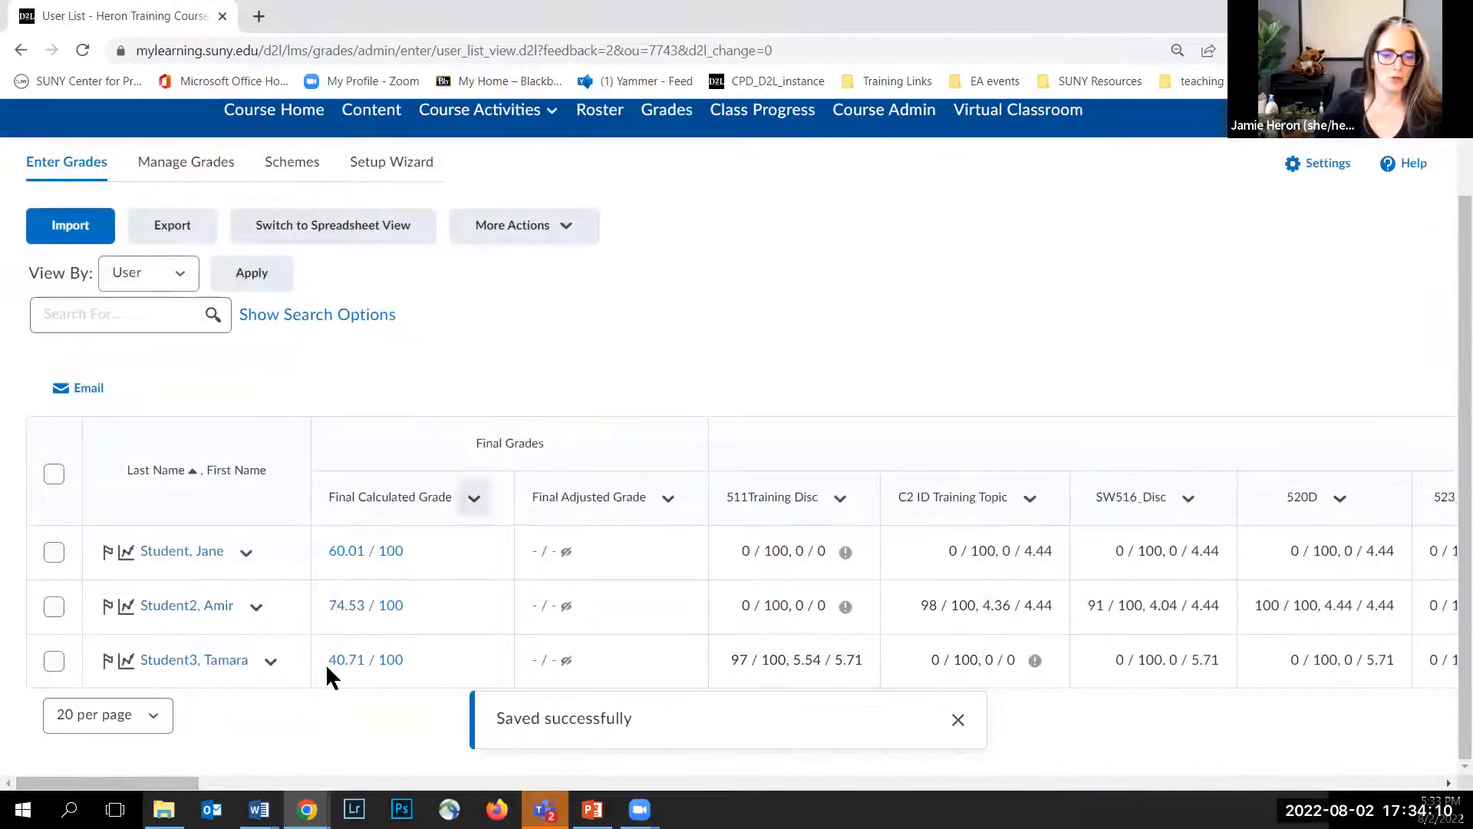
pyautogui.moveTo(198, 784); pyautogui.dragTo(433, 791)
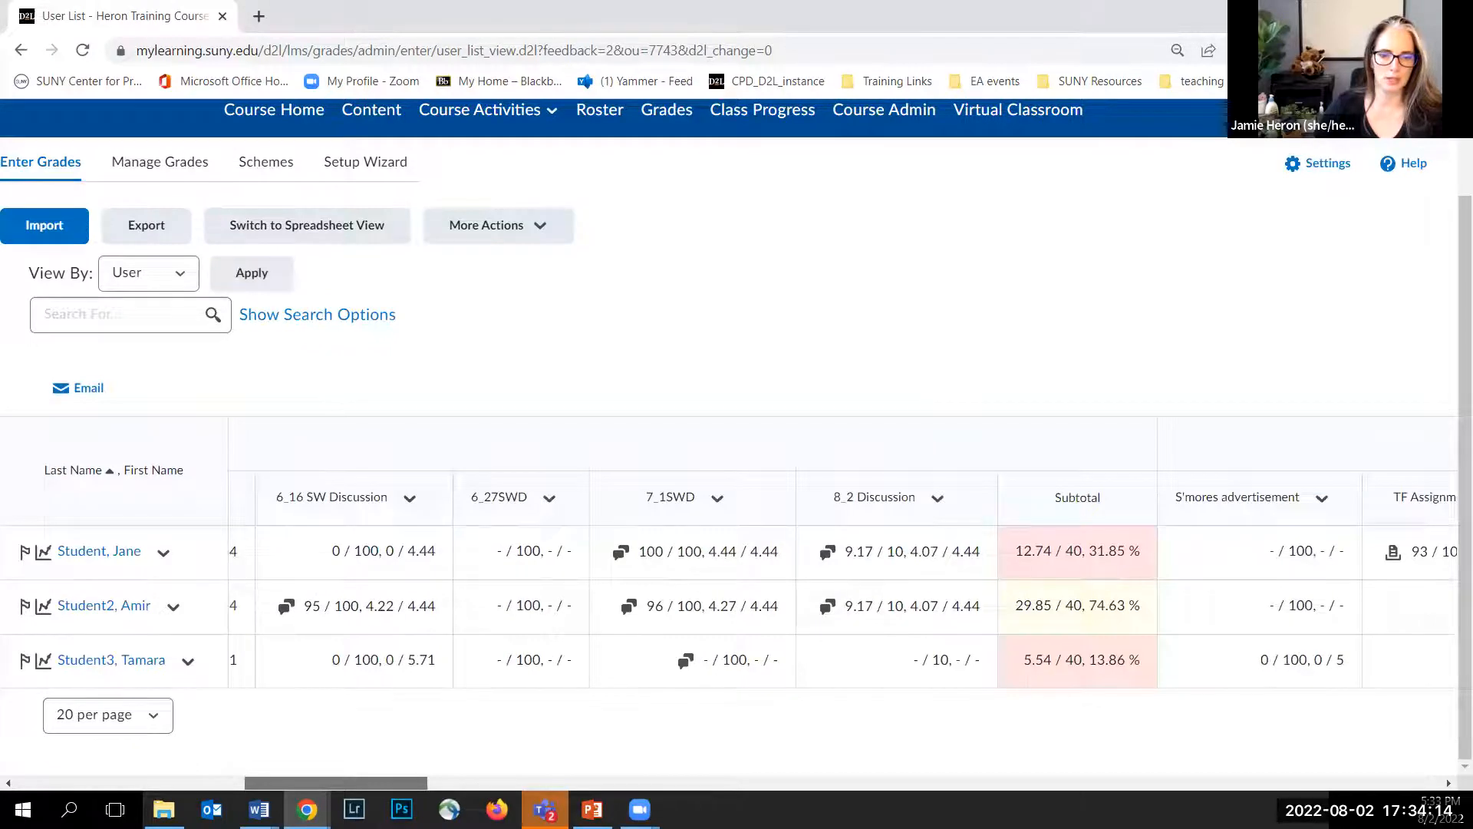
pyautogui.click(827, 550)
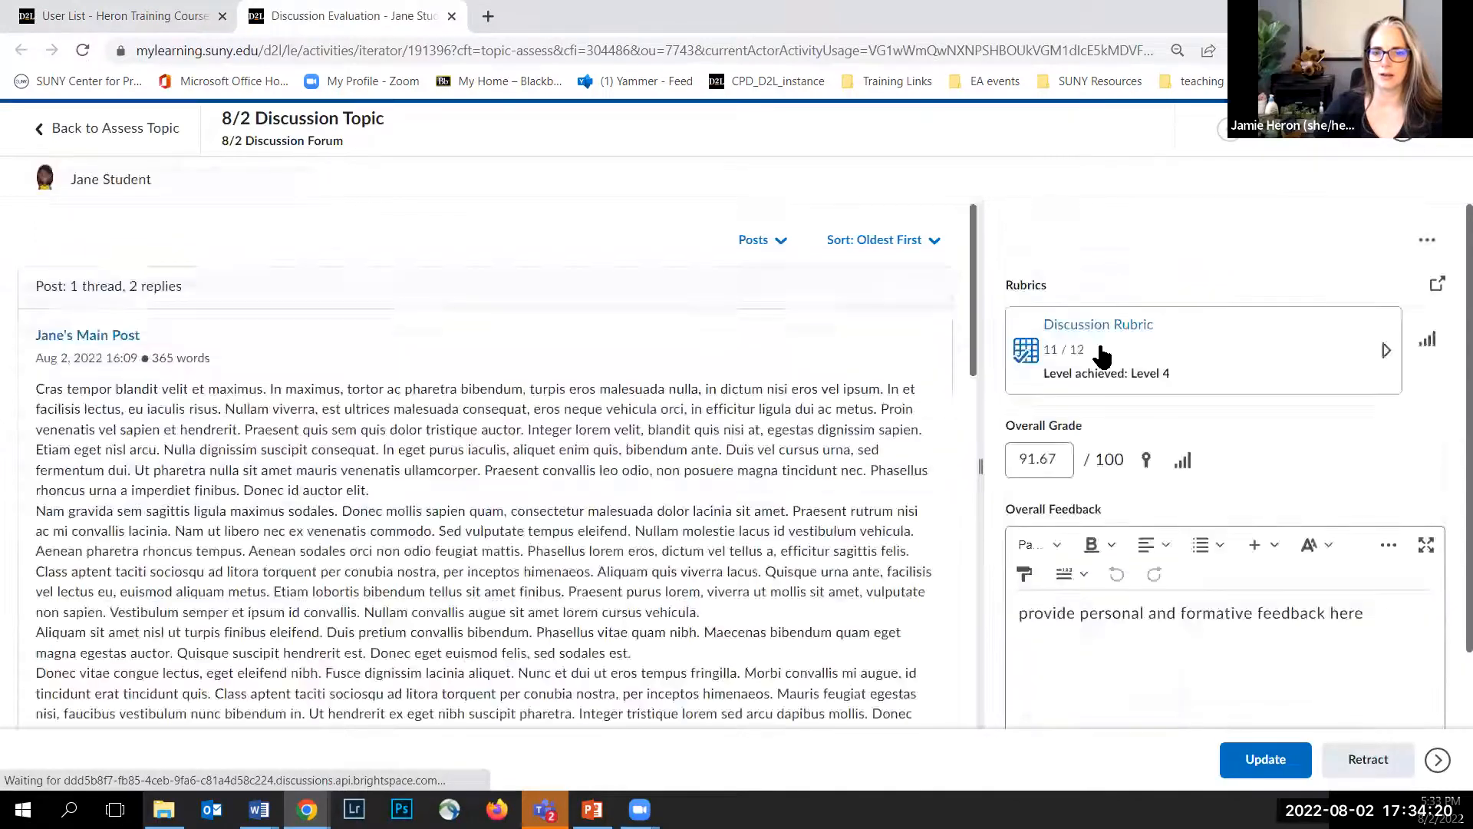
pyautogui.click(1386, 352)
pyautogui.scroll(-3, 1065, 321)
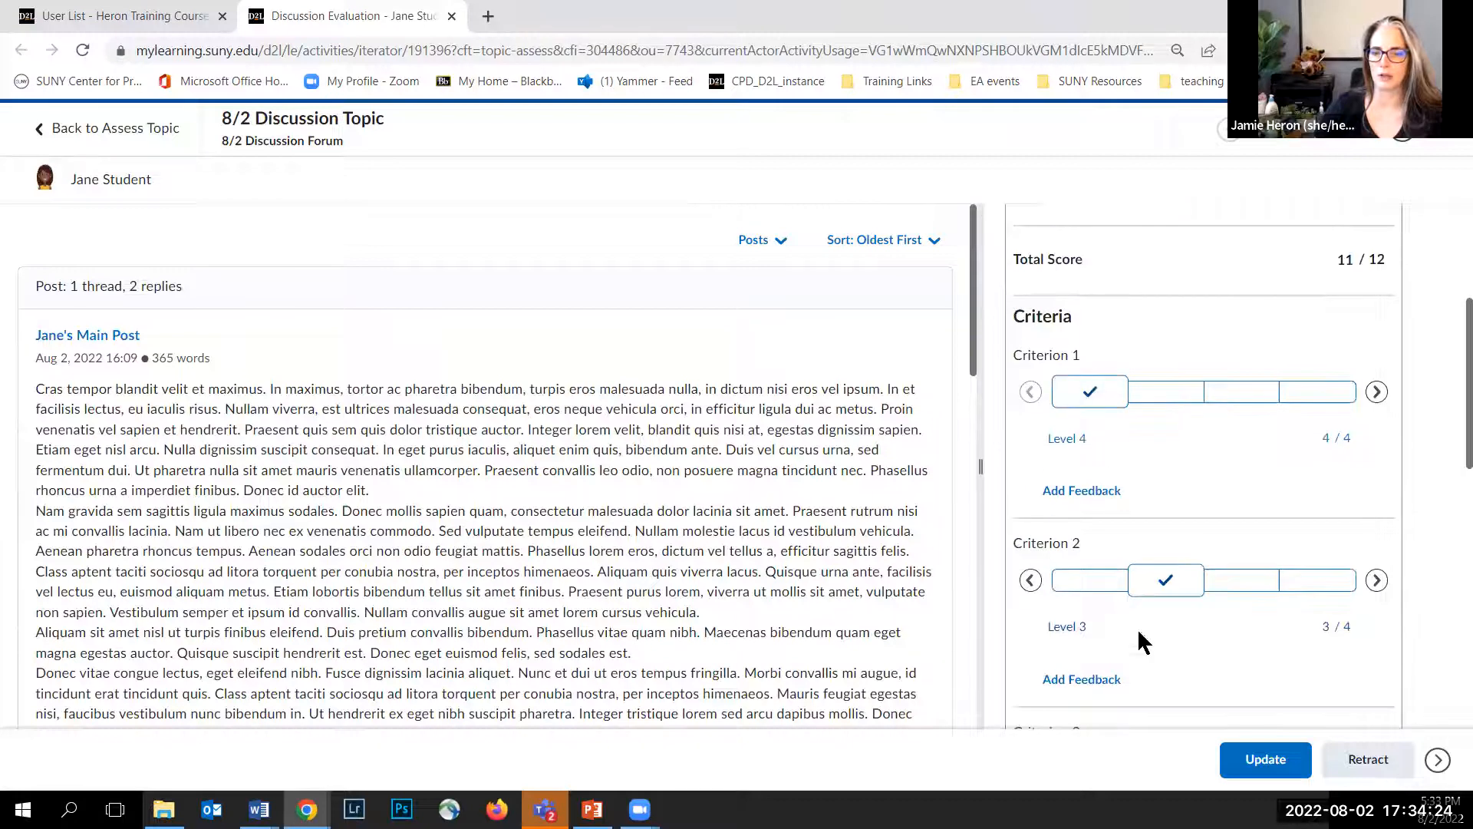
pyautogui.scroll(3, 1161, 502)
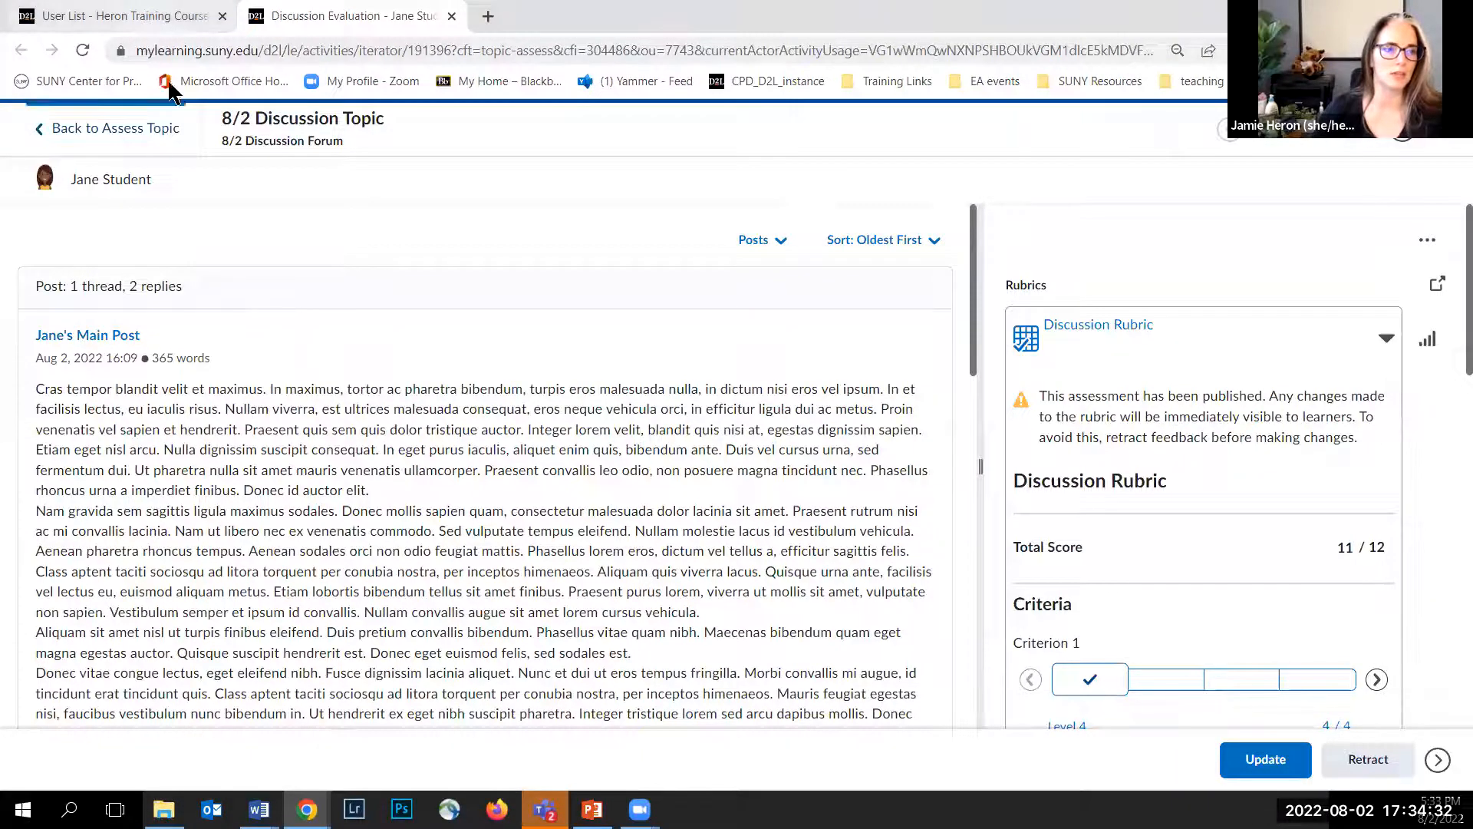
# Step: Go back to the gradebook tab and log out of the instructor account
pyautogui.click(146, 17)
pyautogui.scroll(2, 987, 313)
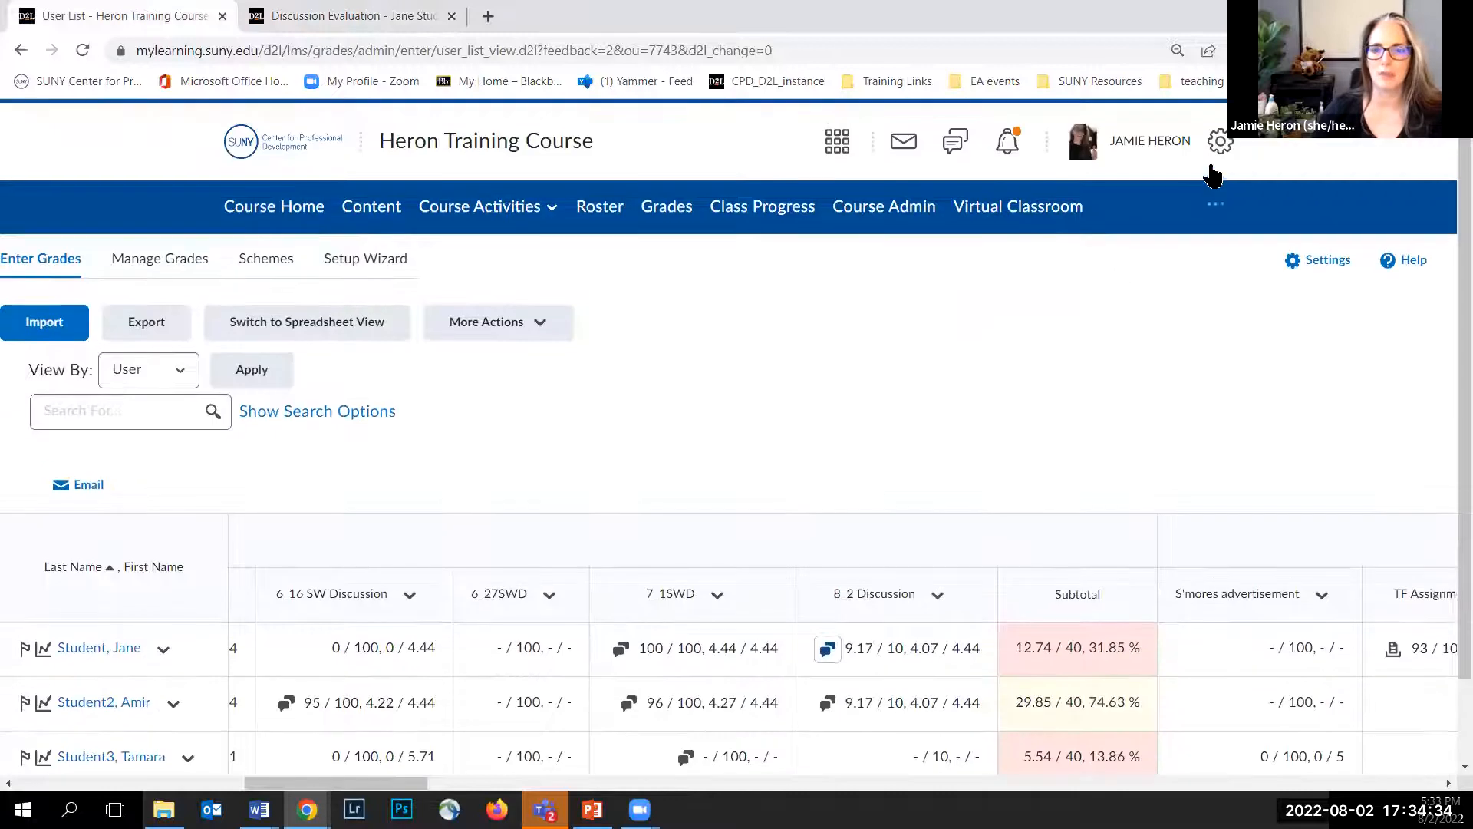
pyautogui.click(1163, 142)
pyautogui.click(1014, 367)
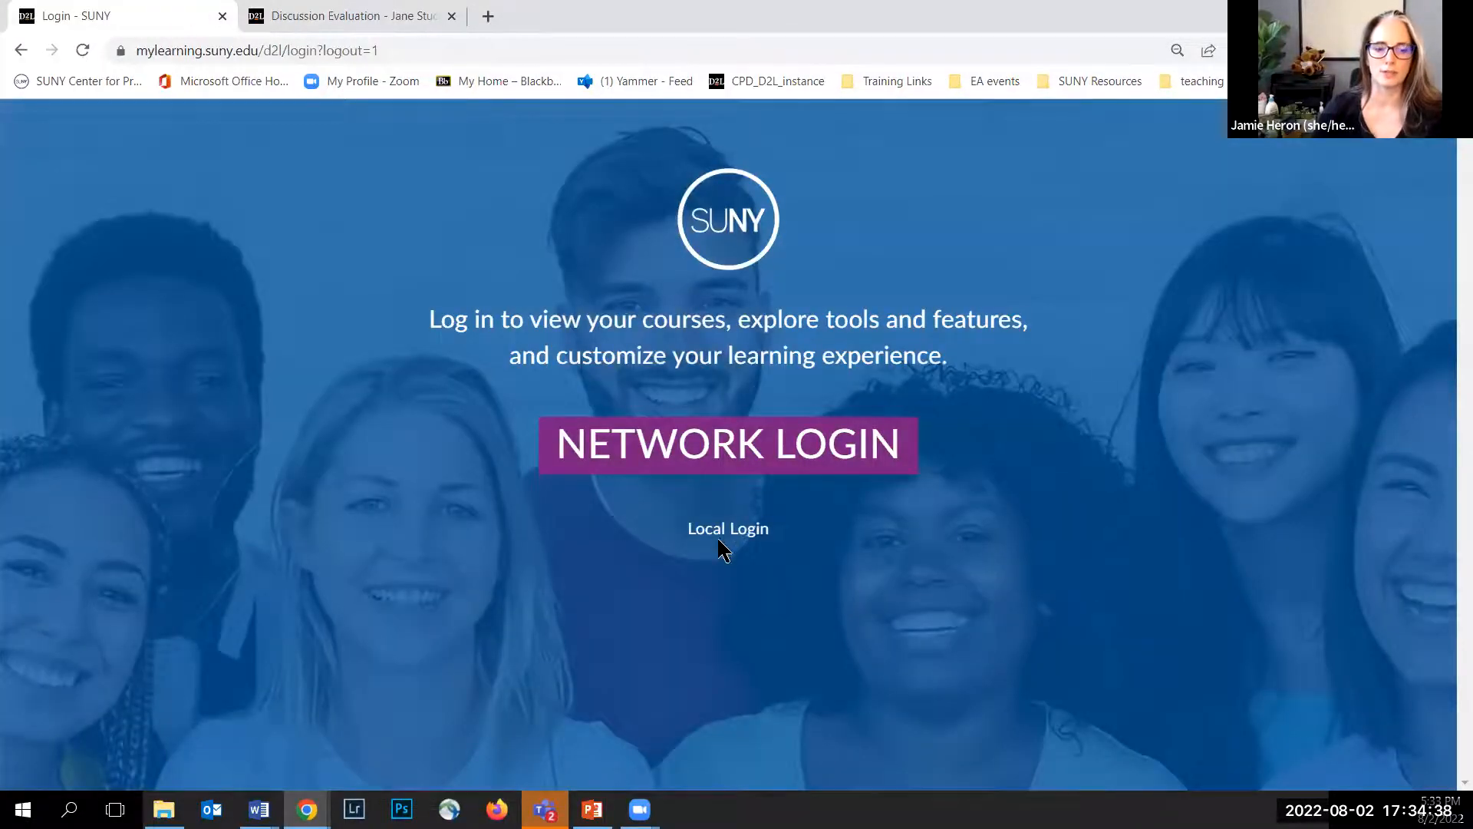
# Step: Log in through Local Login as the first training student using the saved username and password
pyautogui.click(721, 528)
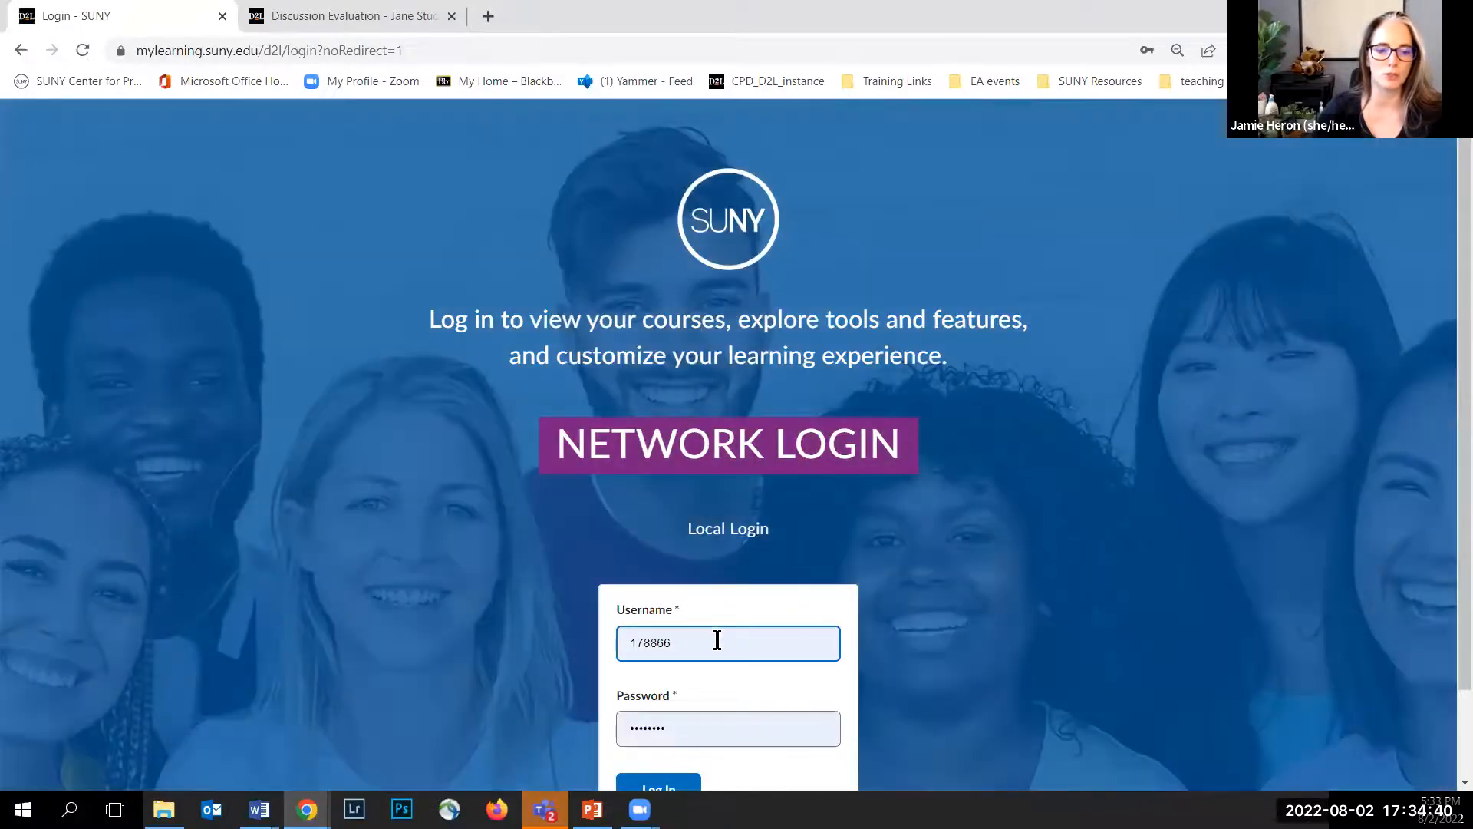
pyautogui.scroll(-1, 717, 638)
pyautogui.click(744, 539)
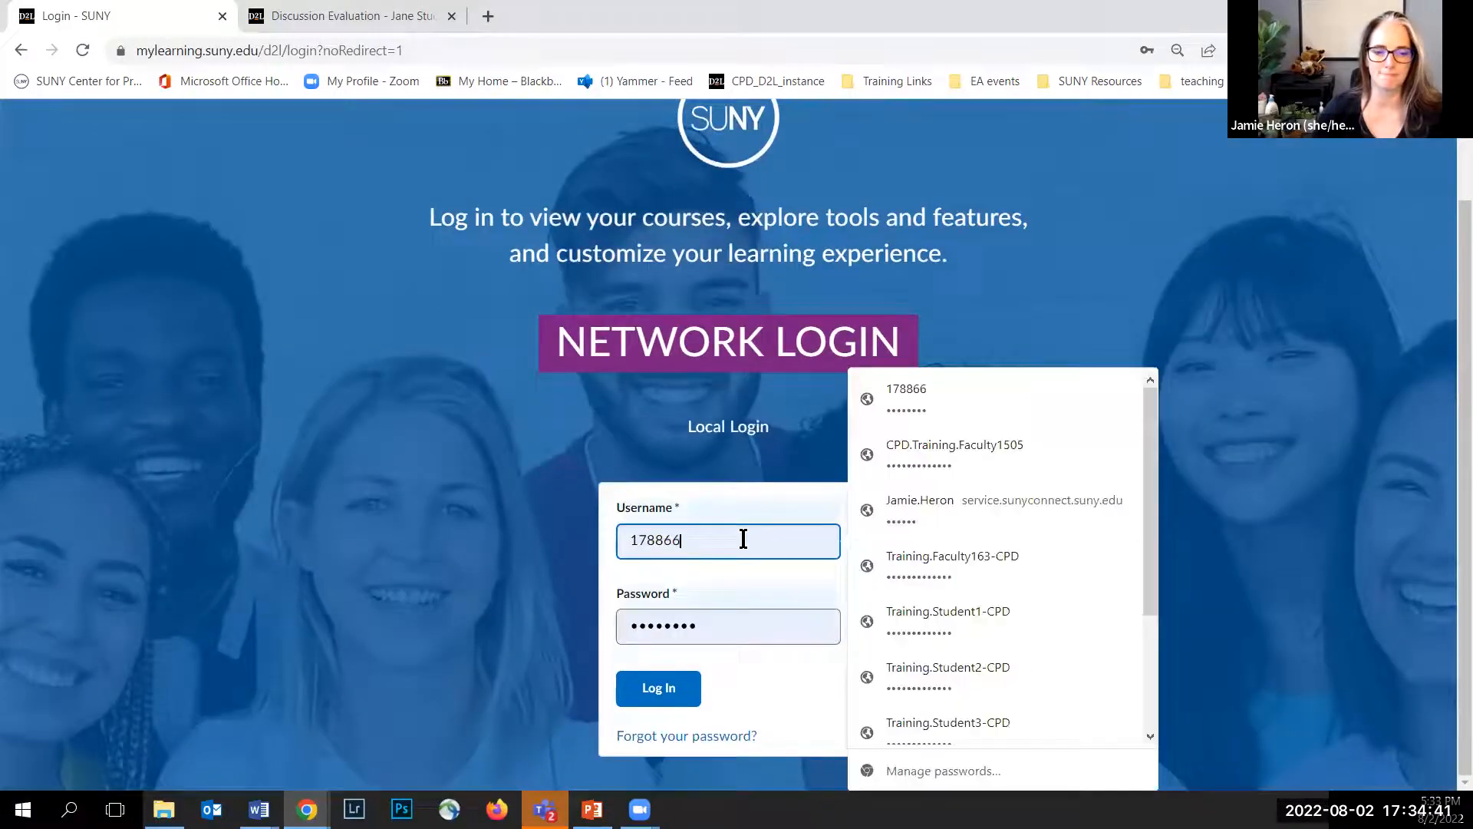
pyautogui.click(917, 608)
pyautogui.click(676, 699)
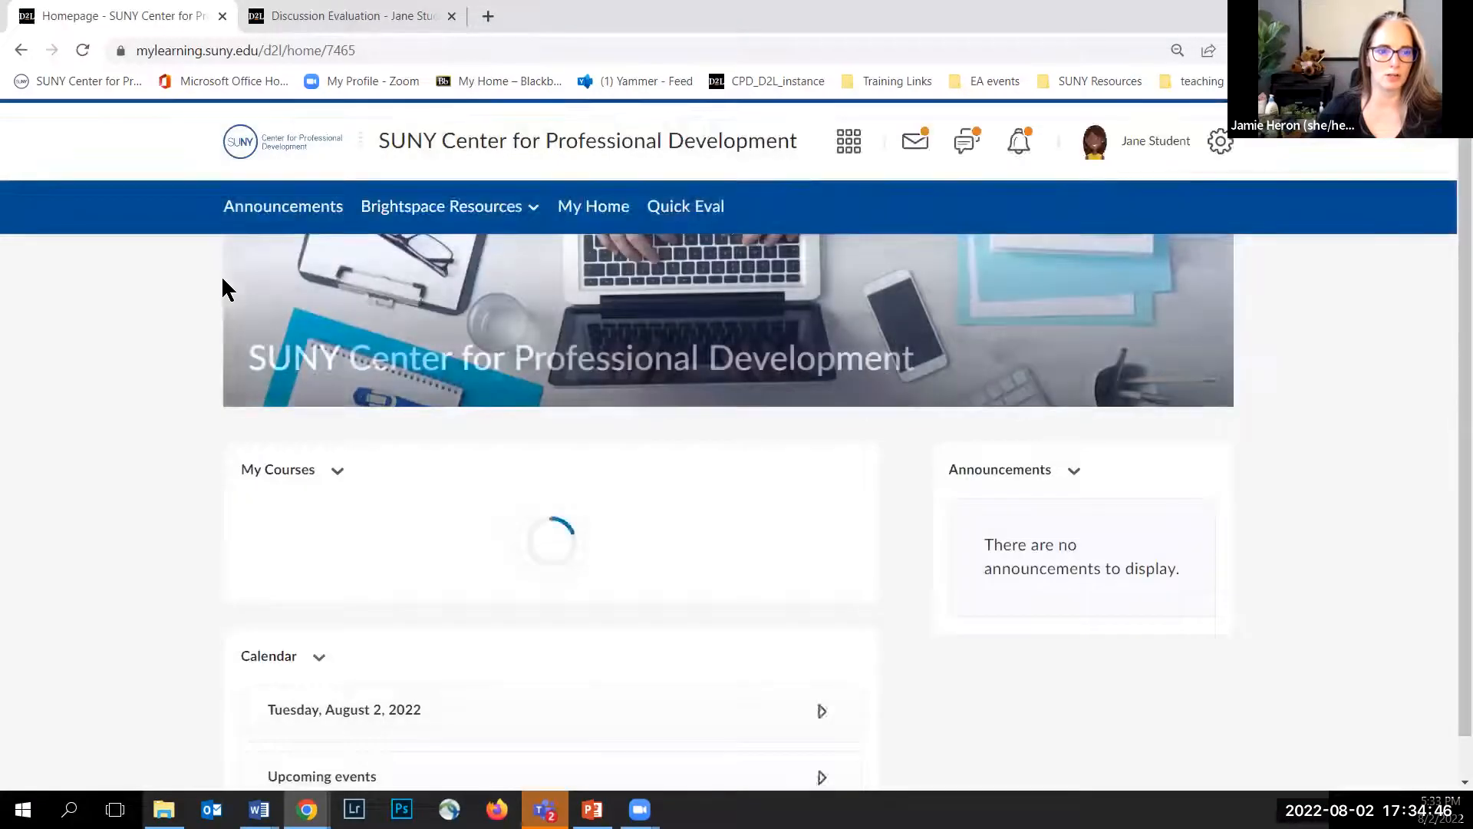
# Step: Open the Heron Training Course from the course selector
pyautogui.click(848, 150)
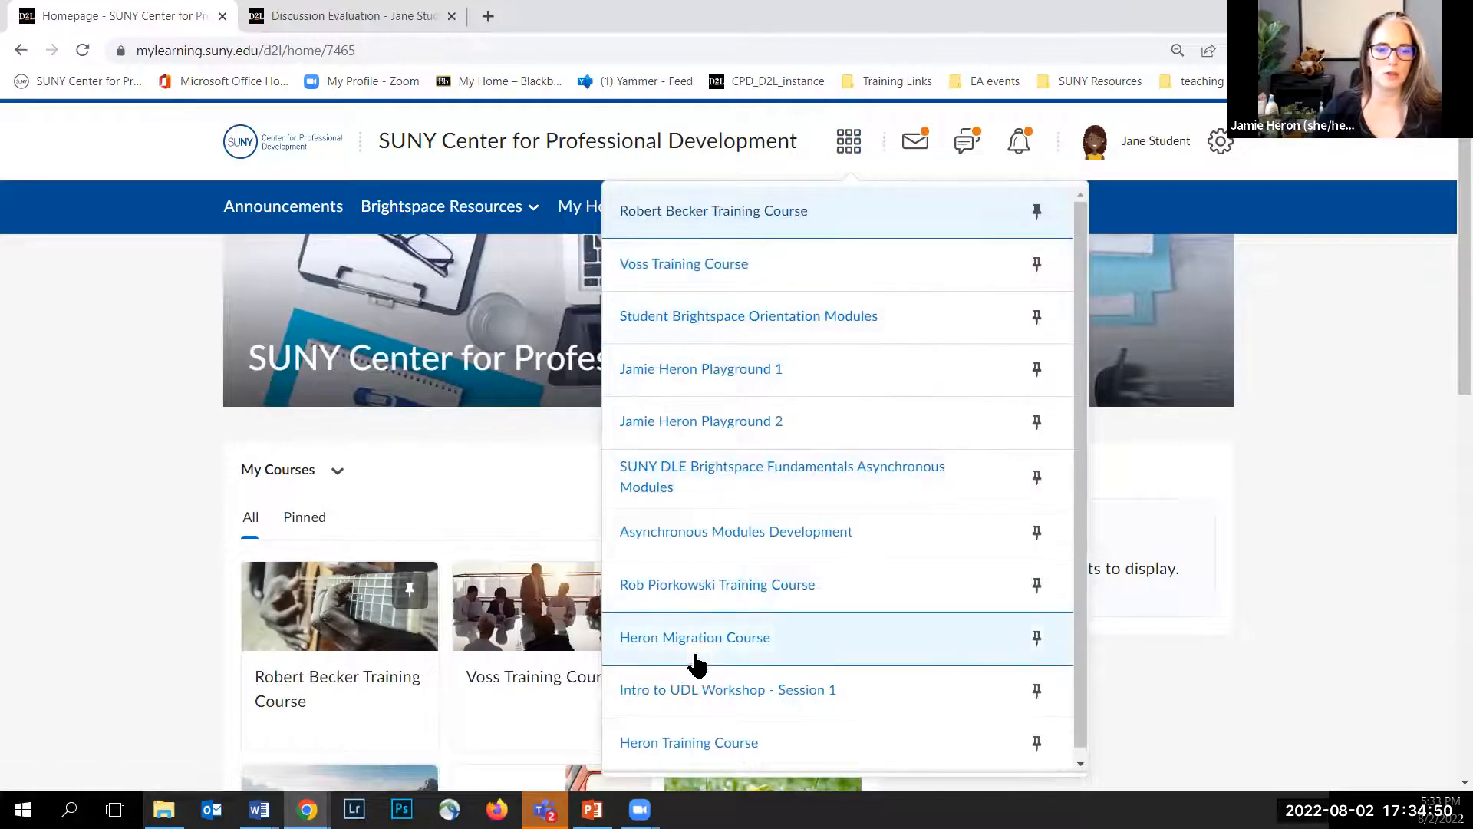
pyautogui.click(698, 744)
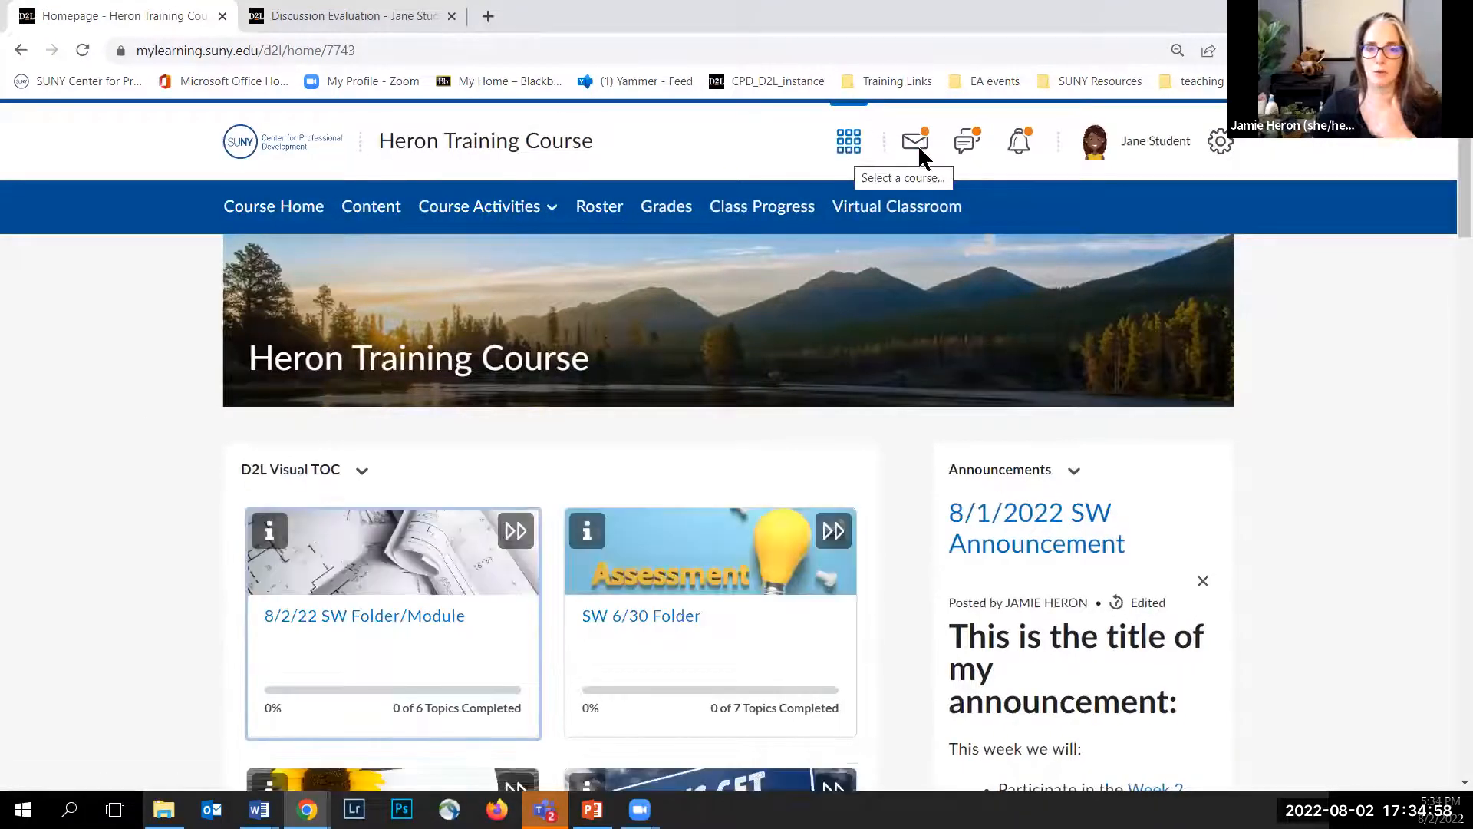
# Step: Check the student's grade update notifications, then open the course Grades page
pyautogui.click(1020, 145)
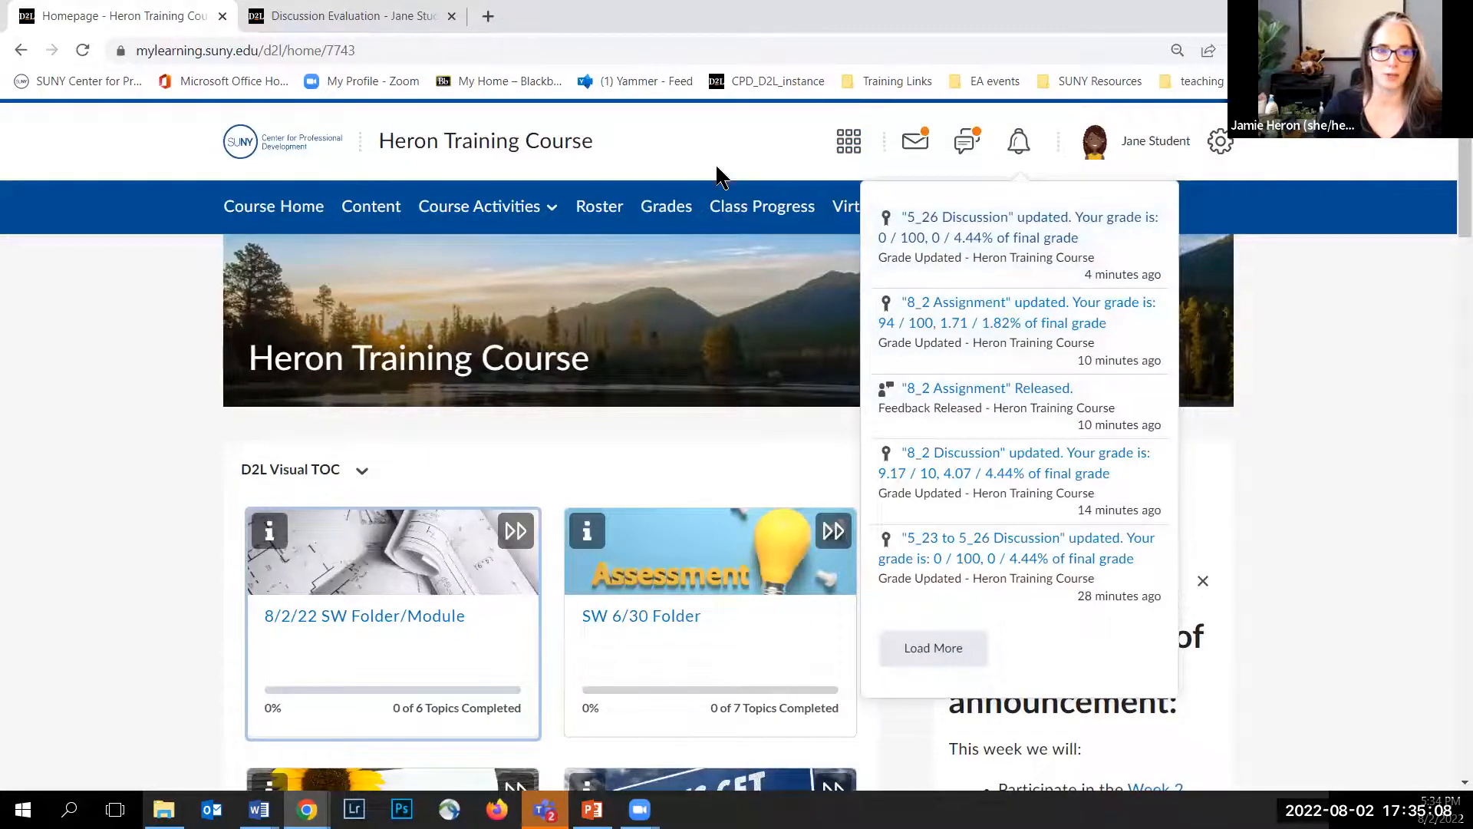
pyautogui.click(665, 213)
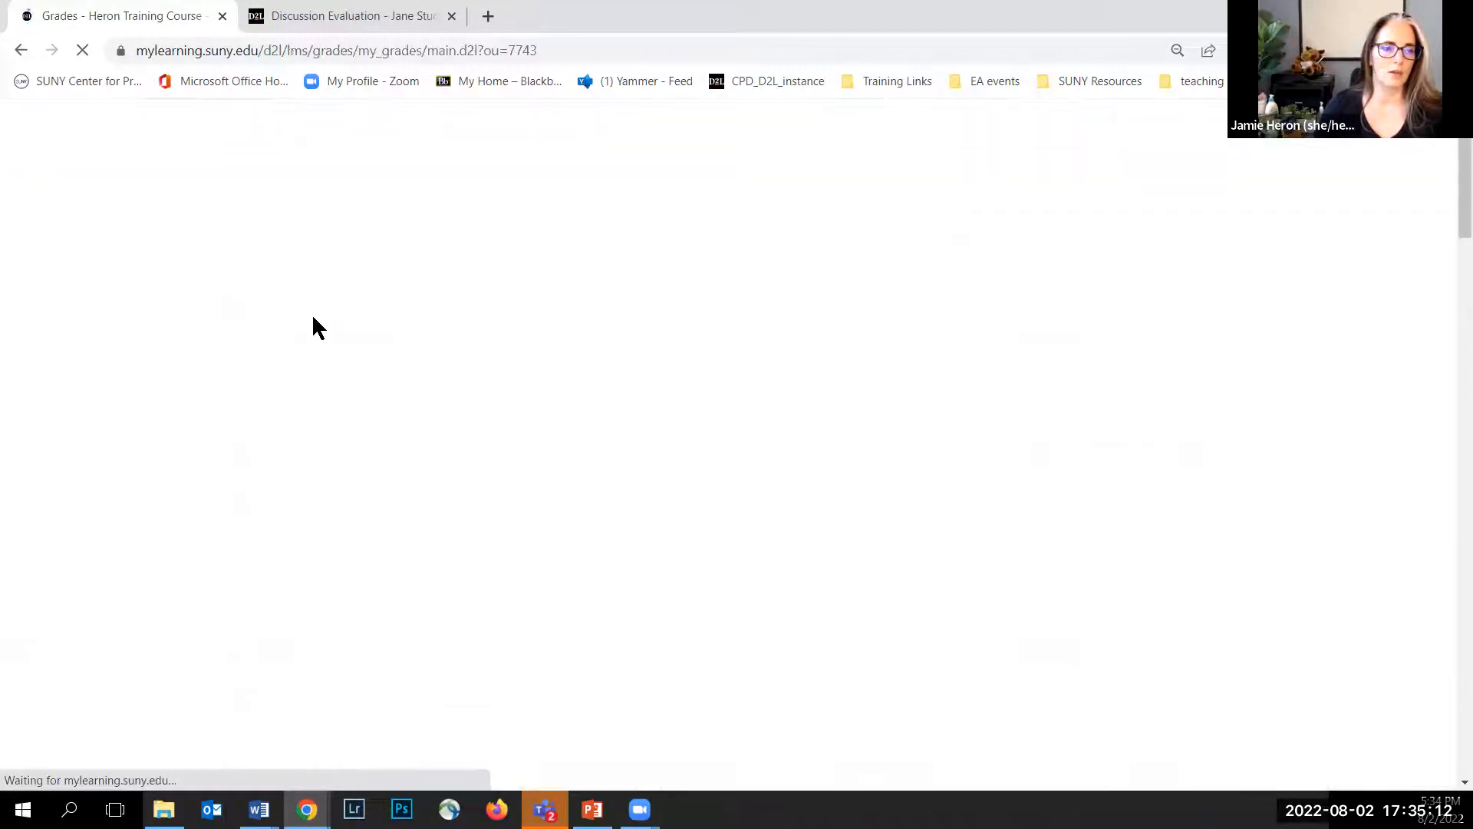
# Step: Review the student's discussion grades and feedback, opening and closing the graded rubric for 8_2 Discussion
pyautogui.scroll(-4, 161, 357)
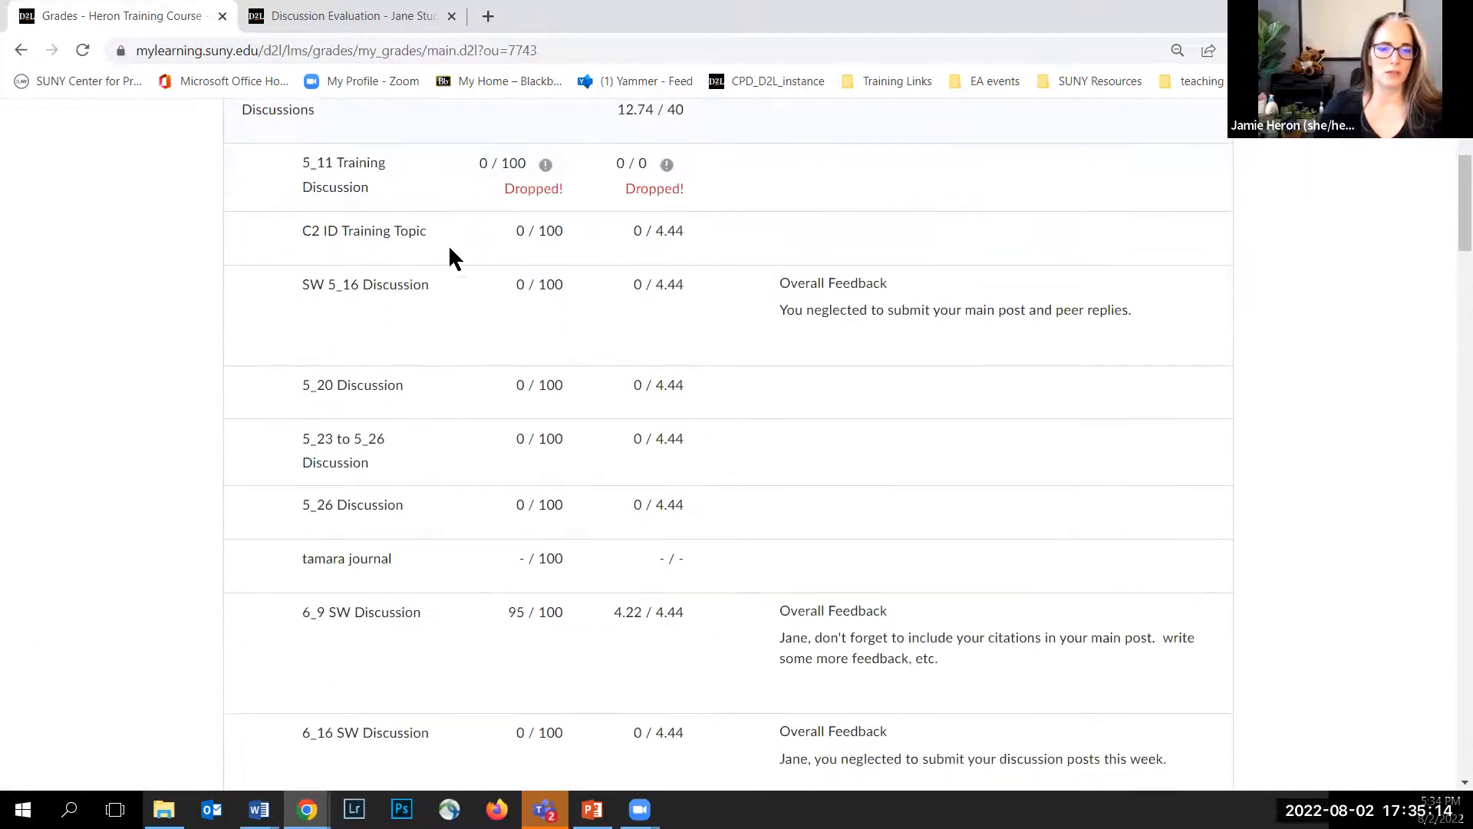
pyautogui.scroll(1, 611, 231)
pyautogui.scroll(-2, 812, 383)
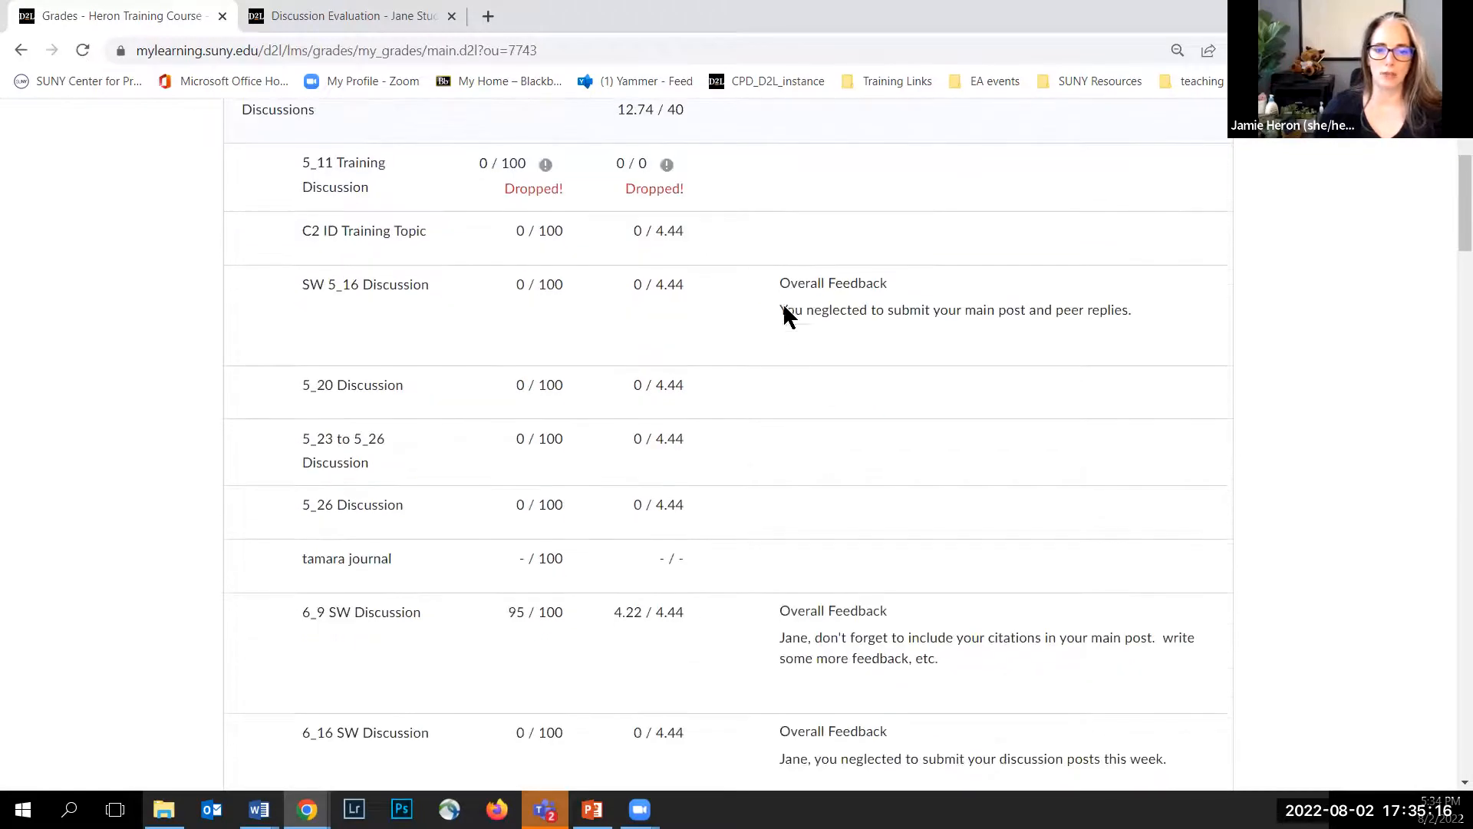
pyautogui.scroll(-6, 781, 355)
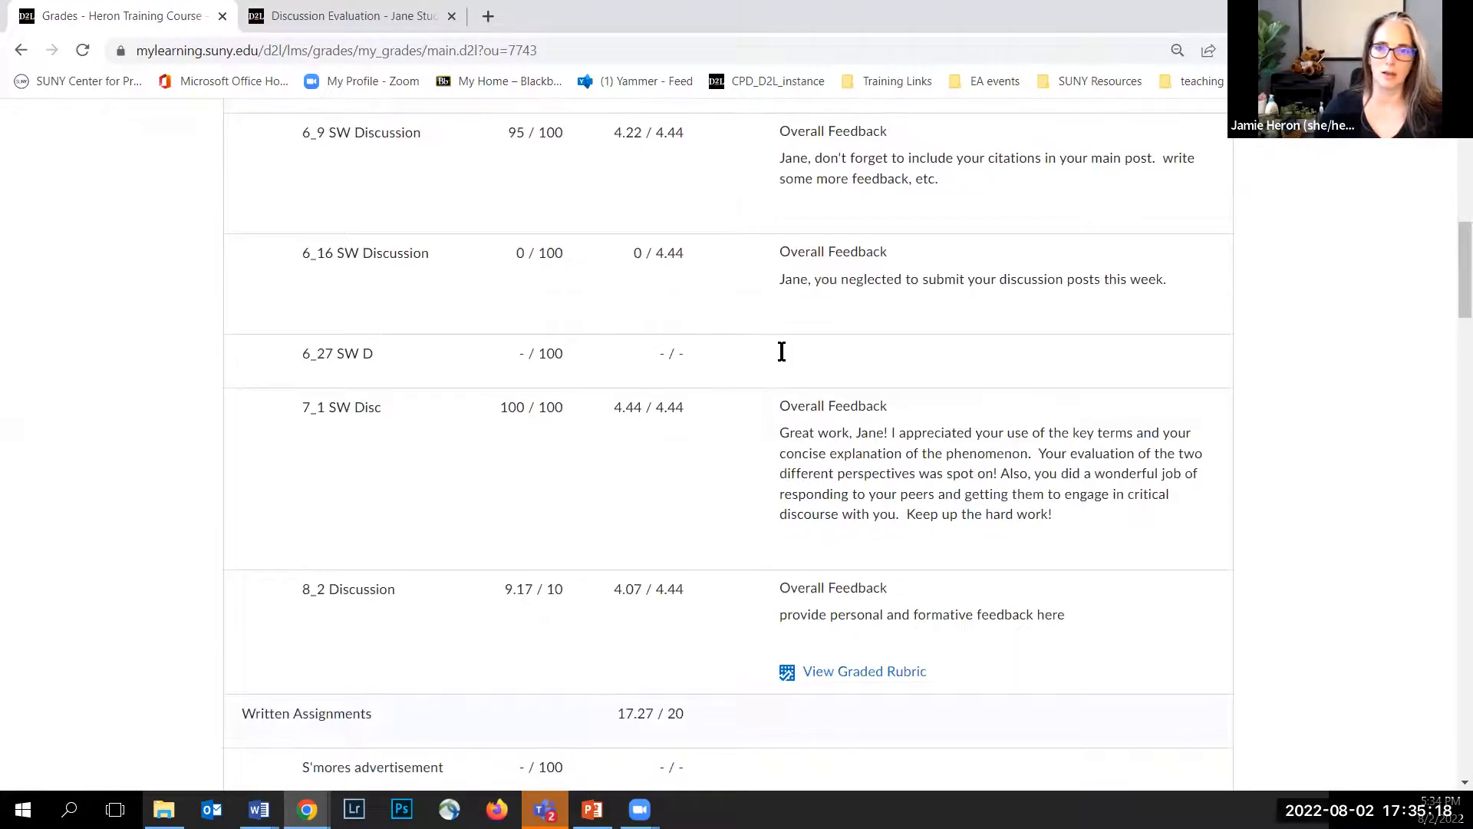
pyautogui.scroll(-3, 792, 368)
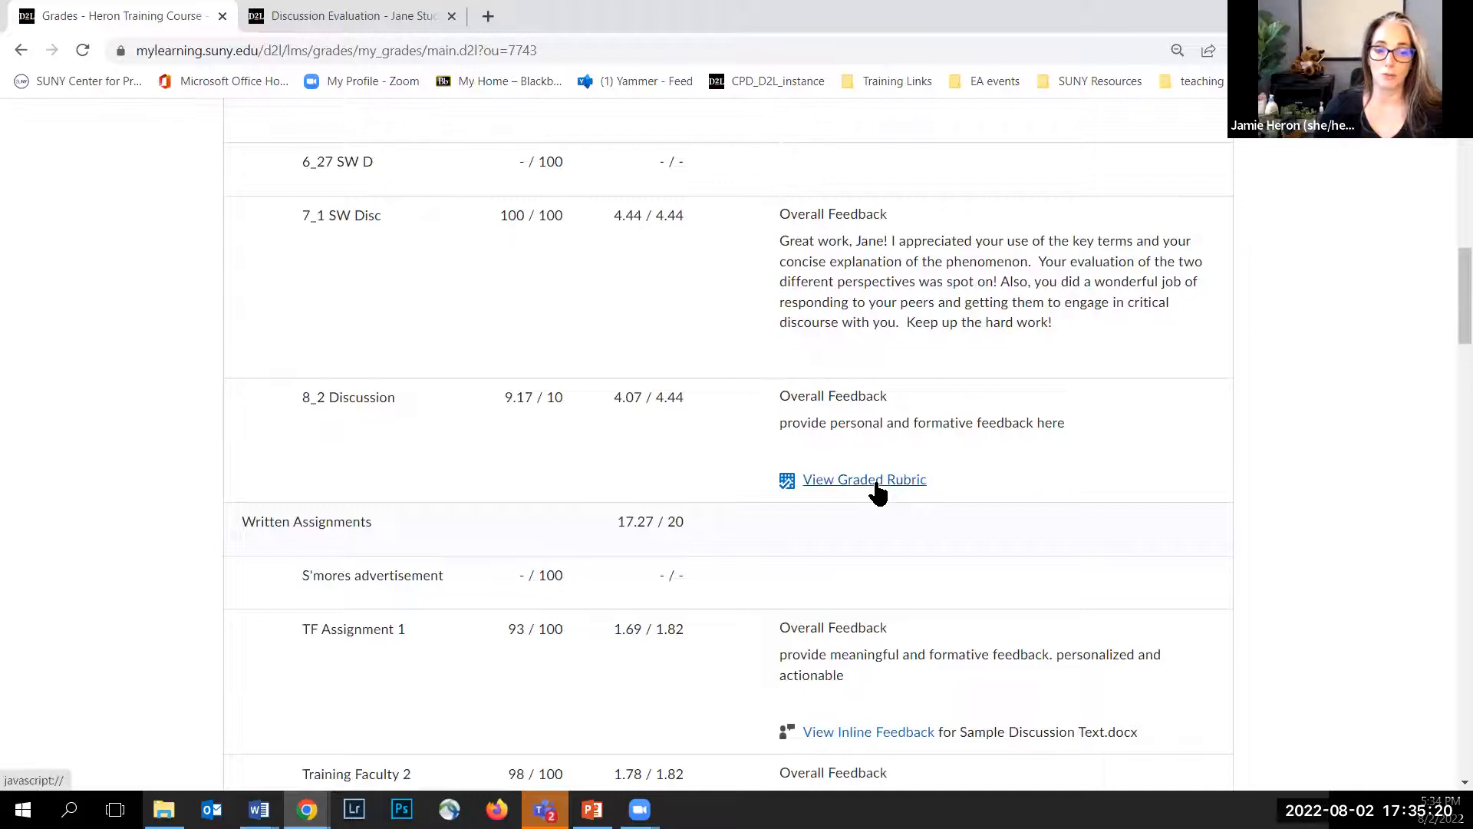
pyautogui.click(881, 487)
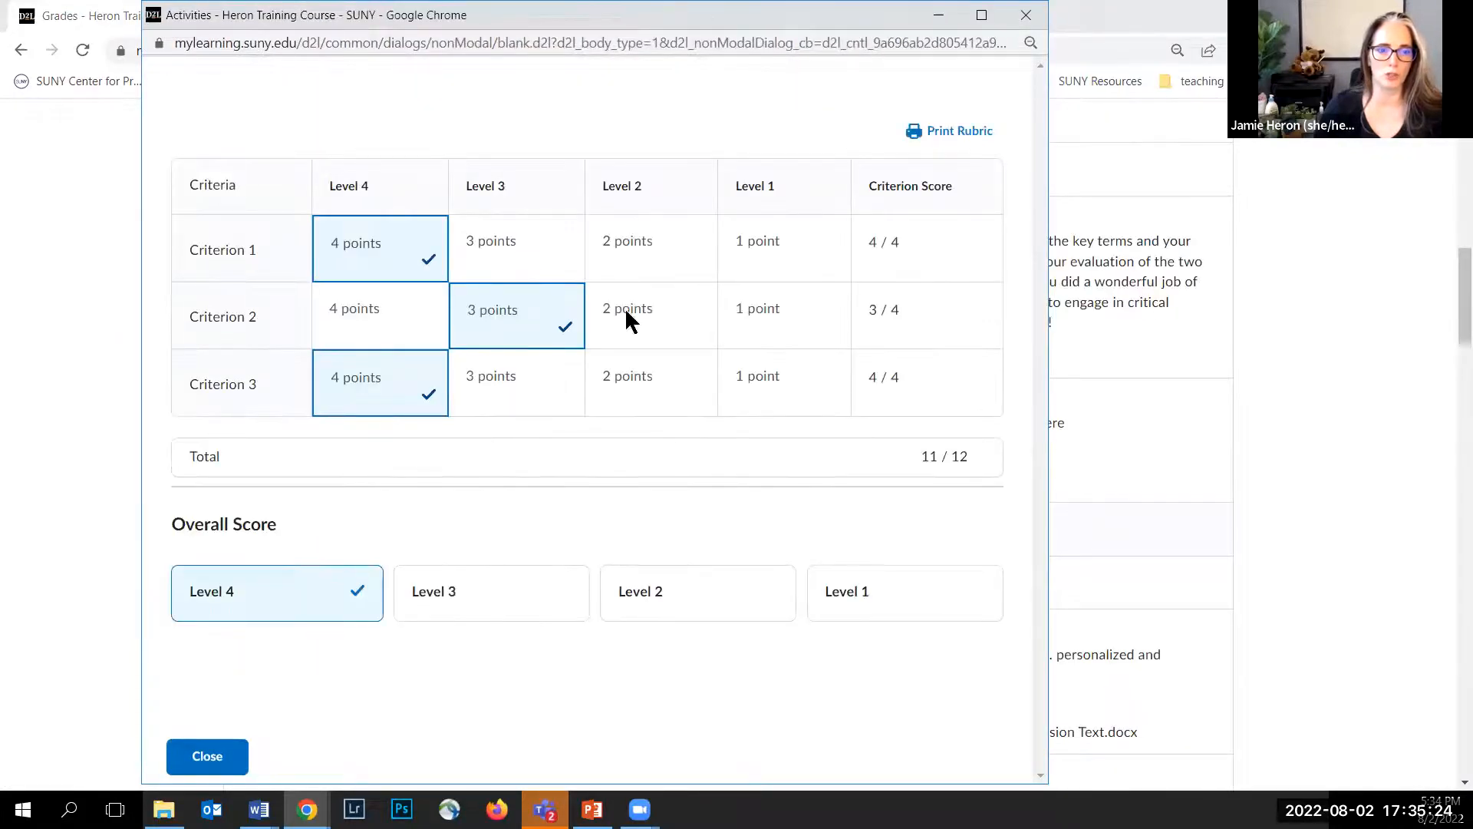
pyautogui.click(1012, 17)
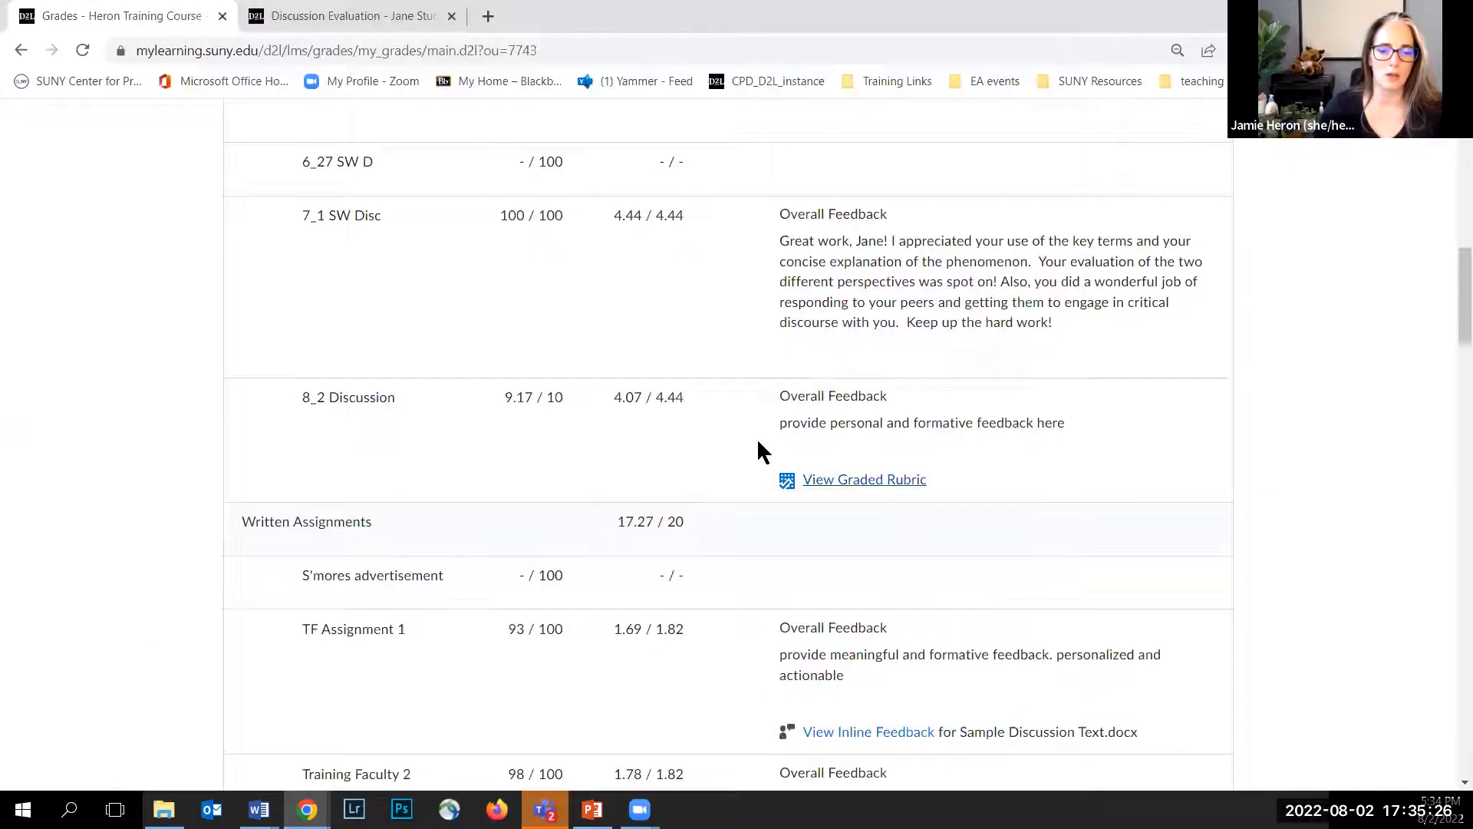
pyautogui.scroll(-4, 832, 453)
# Step: Open the inline feedback for TF Assignment 1, close it, and review the remaining assignment grades
pyautogui.click(876, 449)
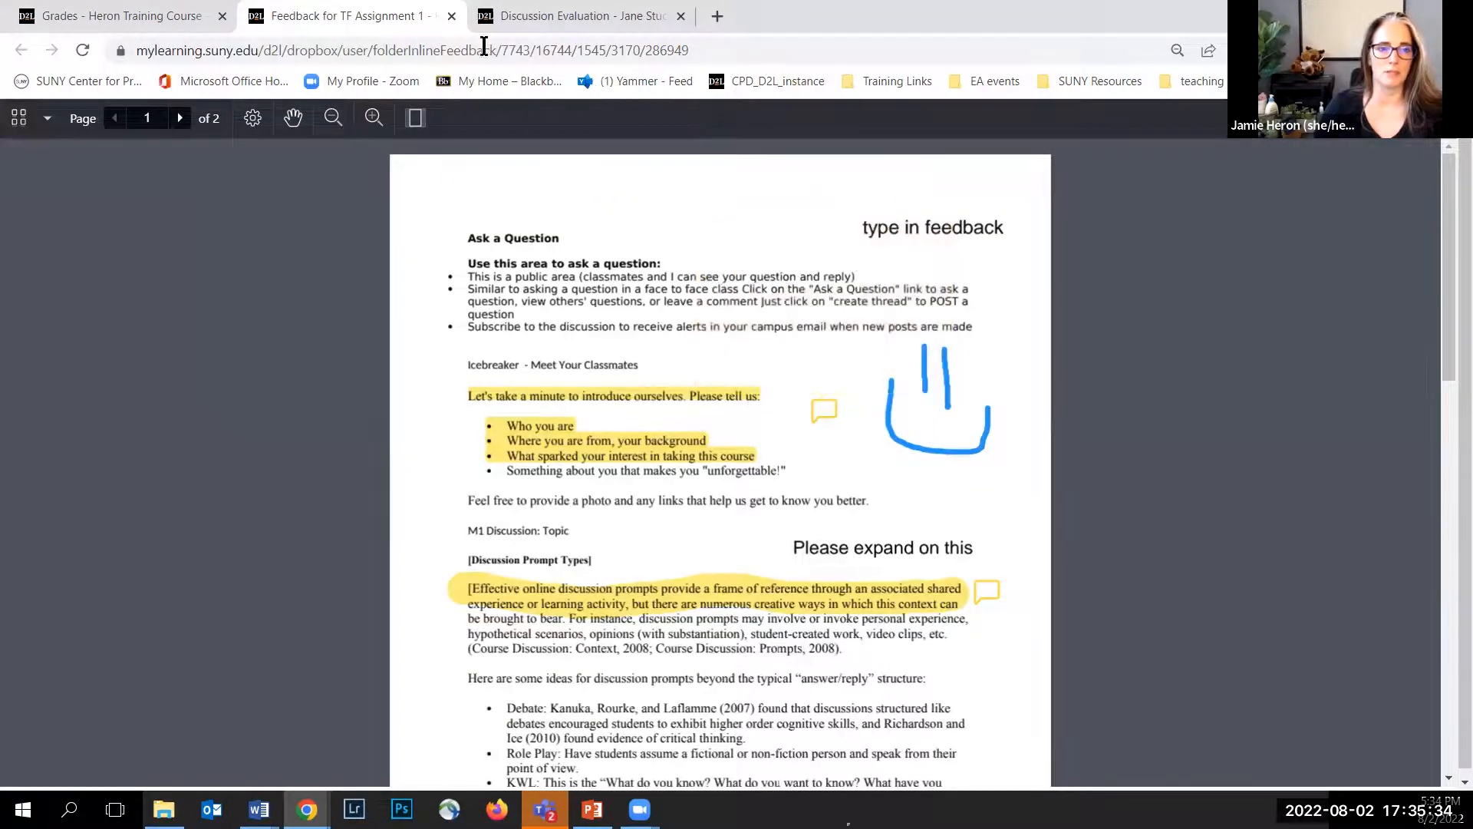
pyautogui.click(452, 16)
pyautogui.click(451, 16)
pyautogui.scroll(-9, 757, 450)
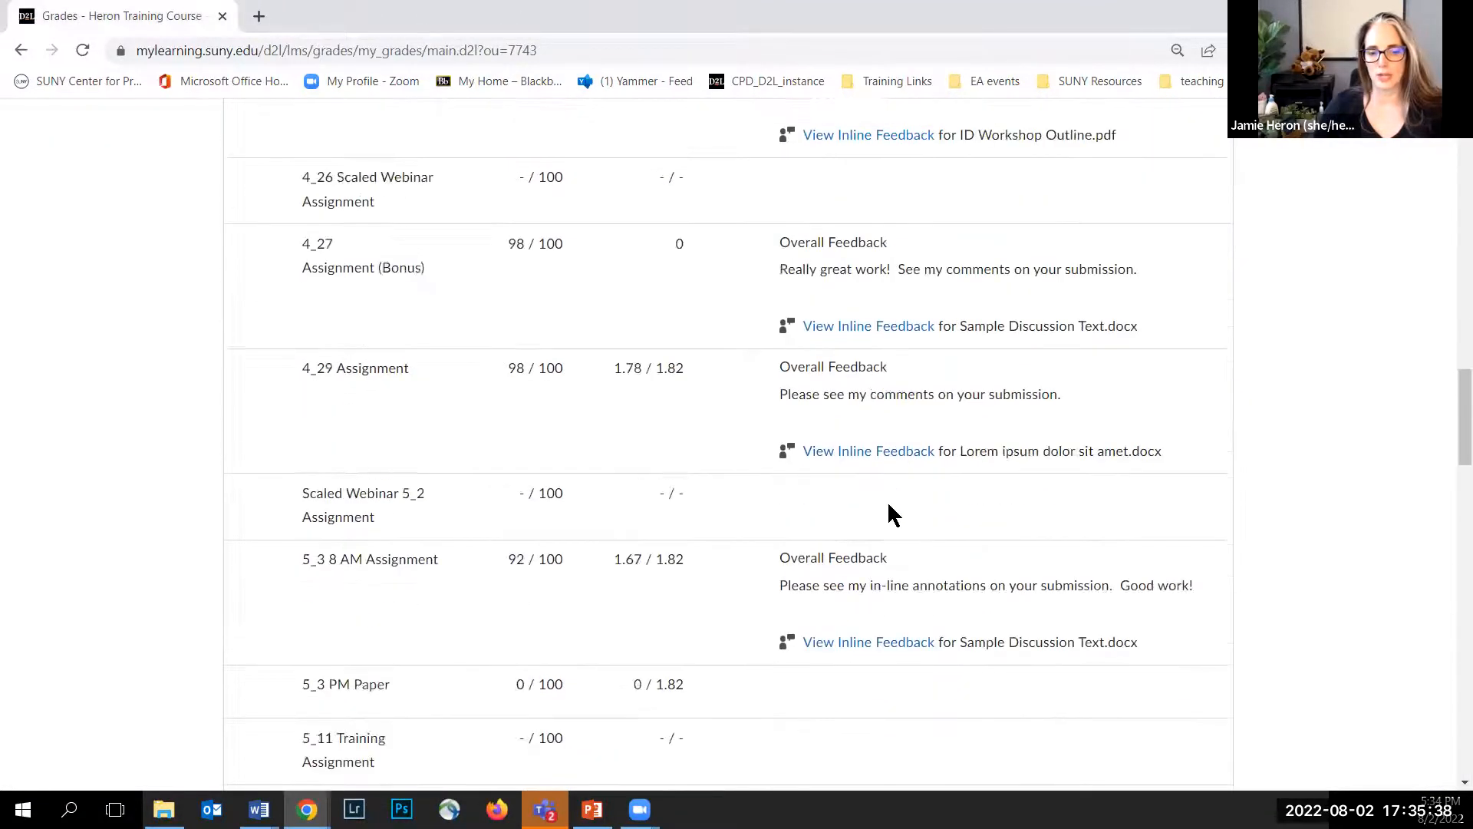
pyautogui.scroll(8, 891, 499)
pyautogui.scroll(10, 891, 504)
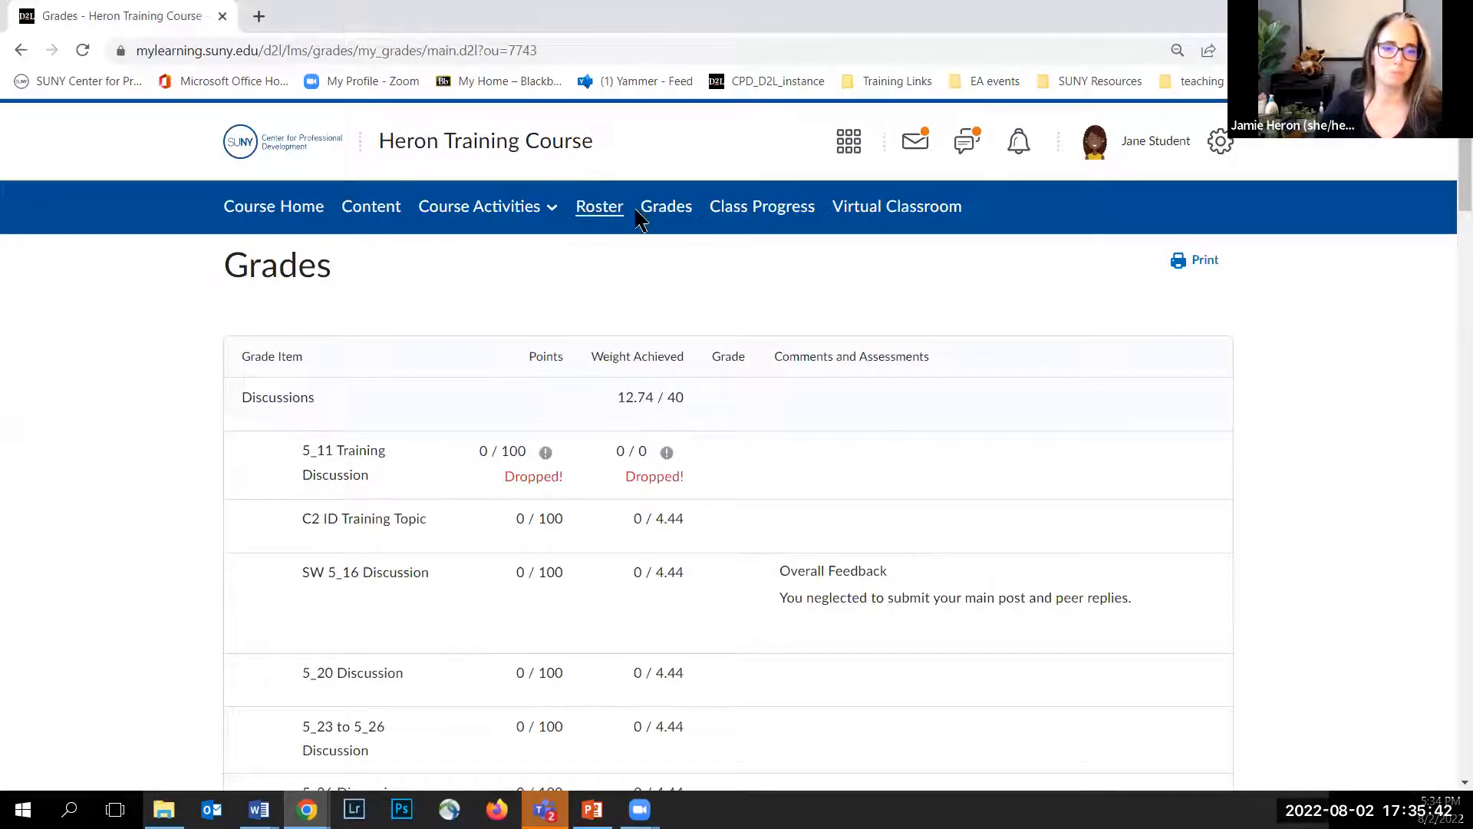
# Step: Open Class Progress and expand the received grades in the student's Progress Summary to review each item's weight
pyautogui.click(752, 216)
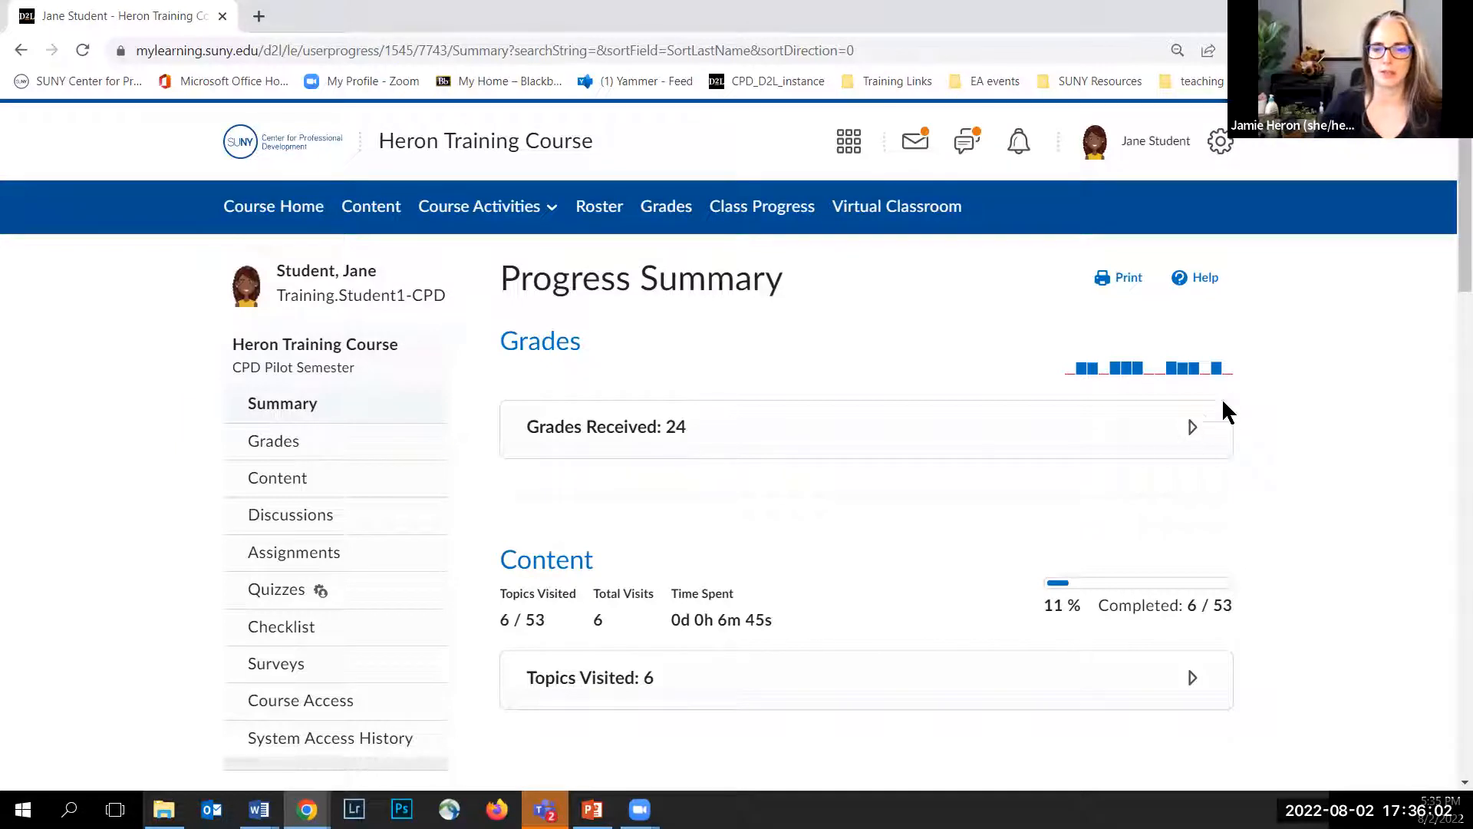
pyautogui.moveTo(1217, 374)
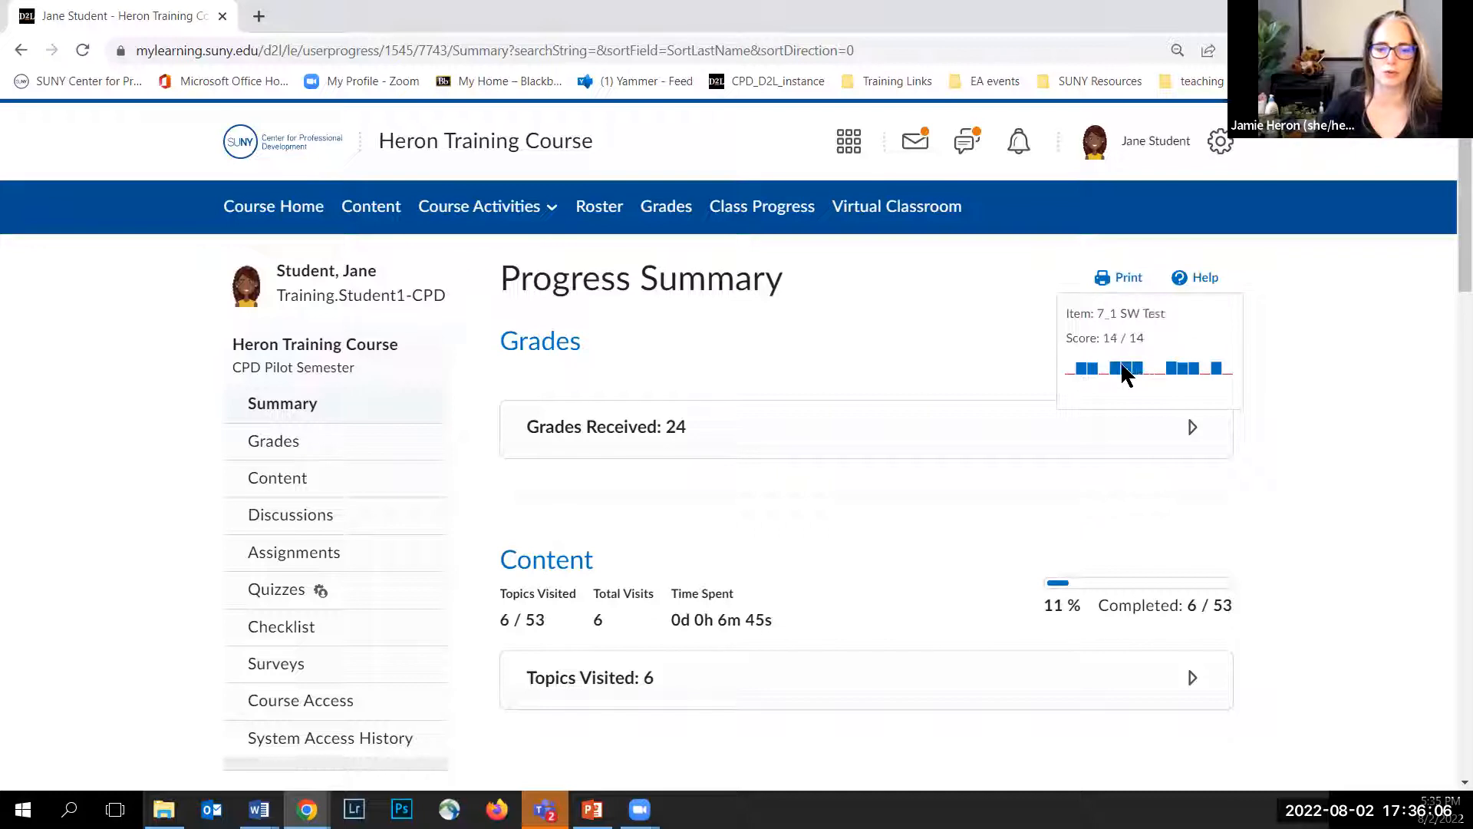
pyautogui.click(1191, 428)
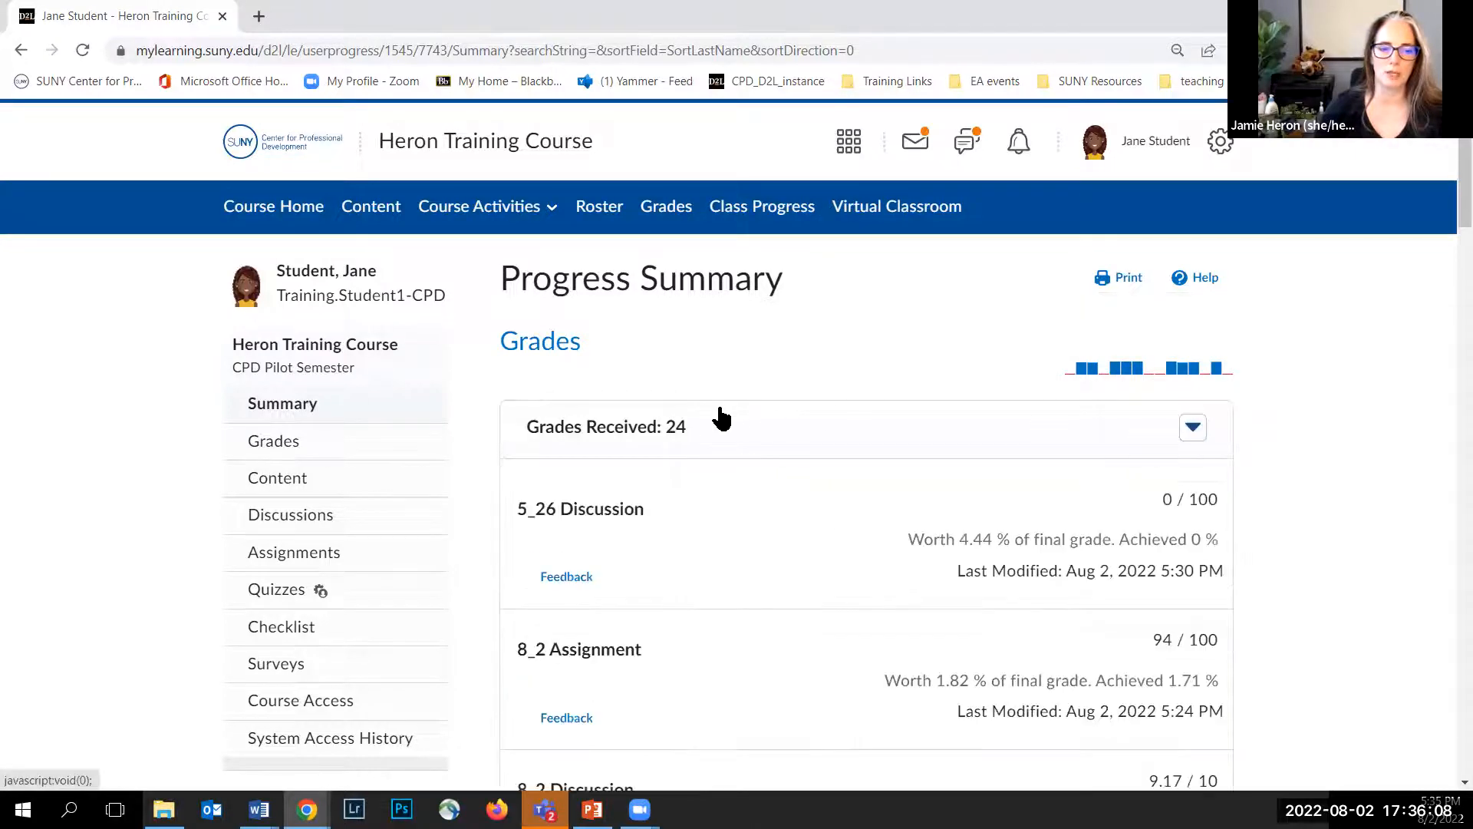
pyautogui.scroll(-1, 706, 415)
pyautogui.scroll(-2, 704, 407)
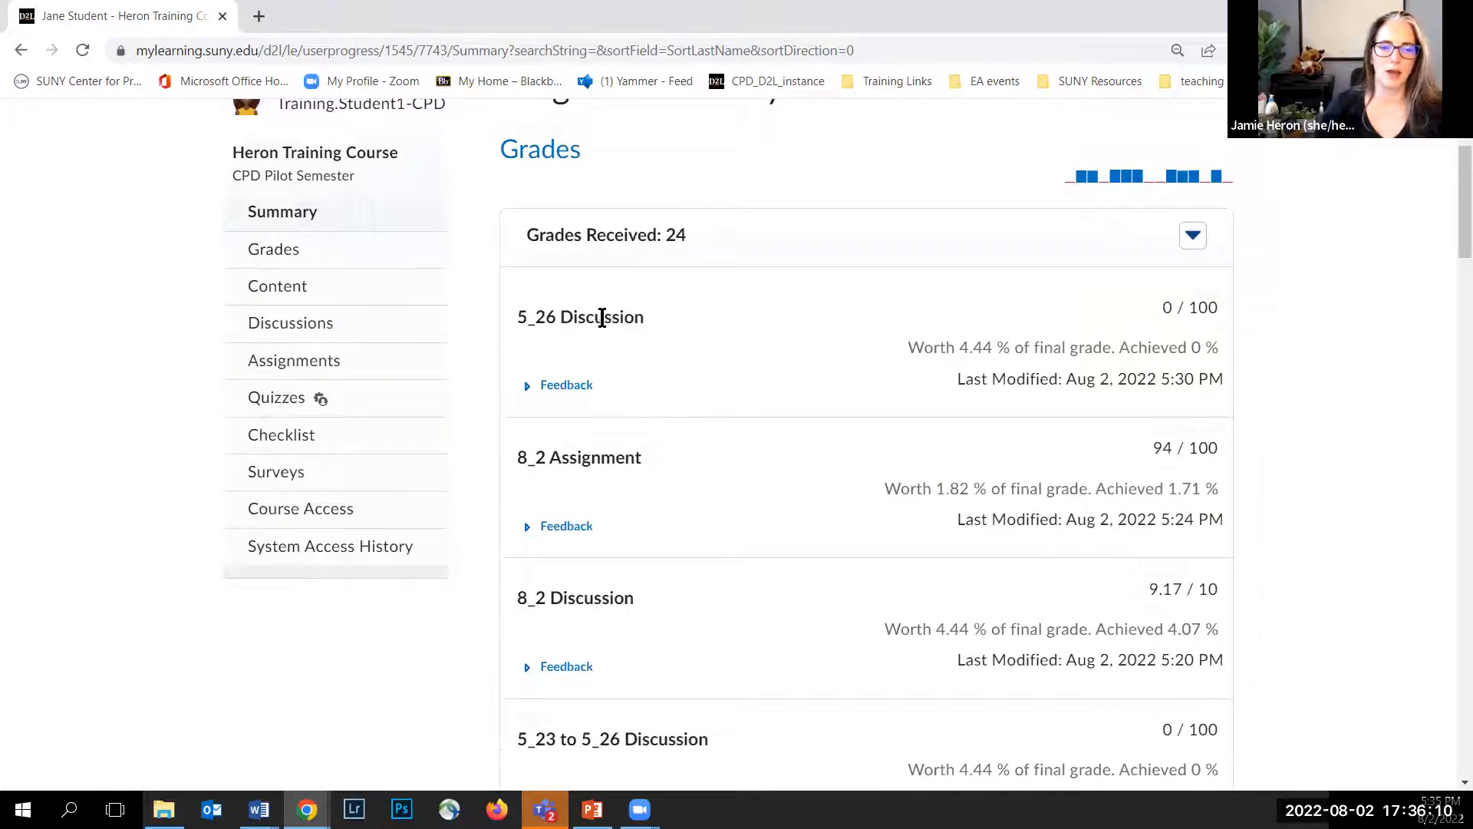
pyautogui.scroll(-1, 603, 318)
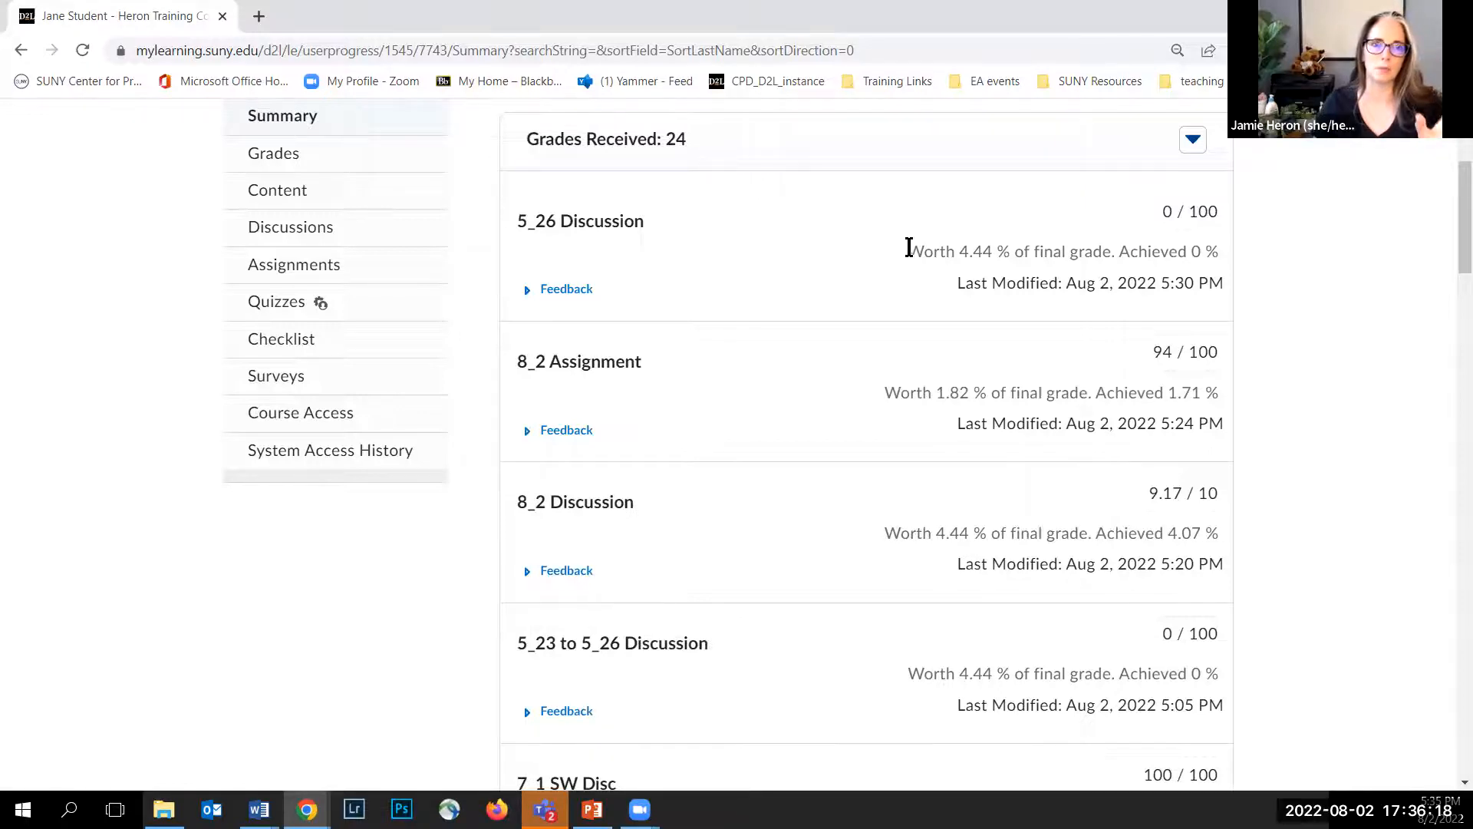
pyautogui.moveTo(908, 247); pyautogui.dragTo(1216, 255)
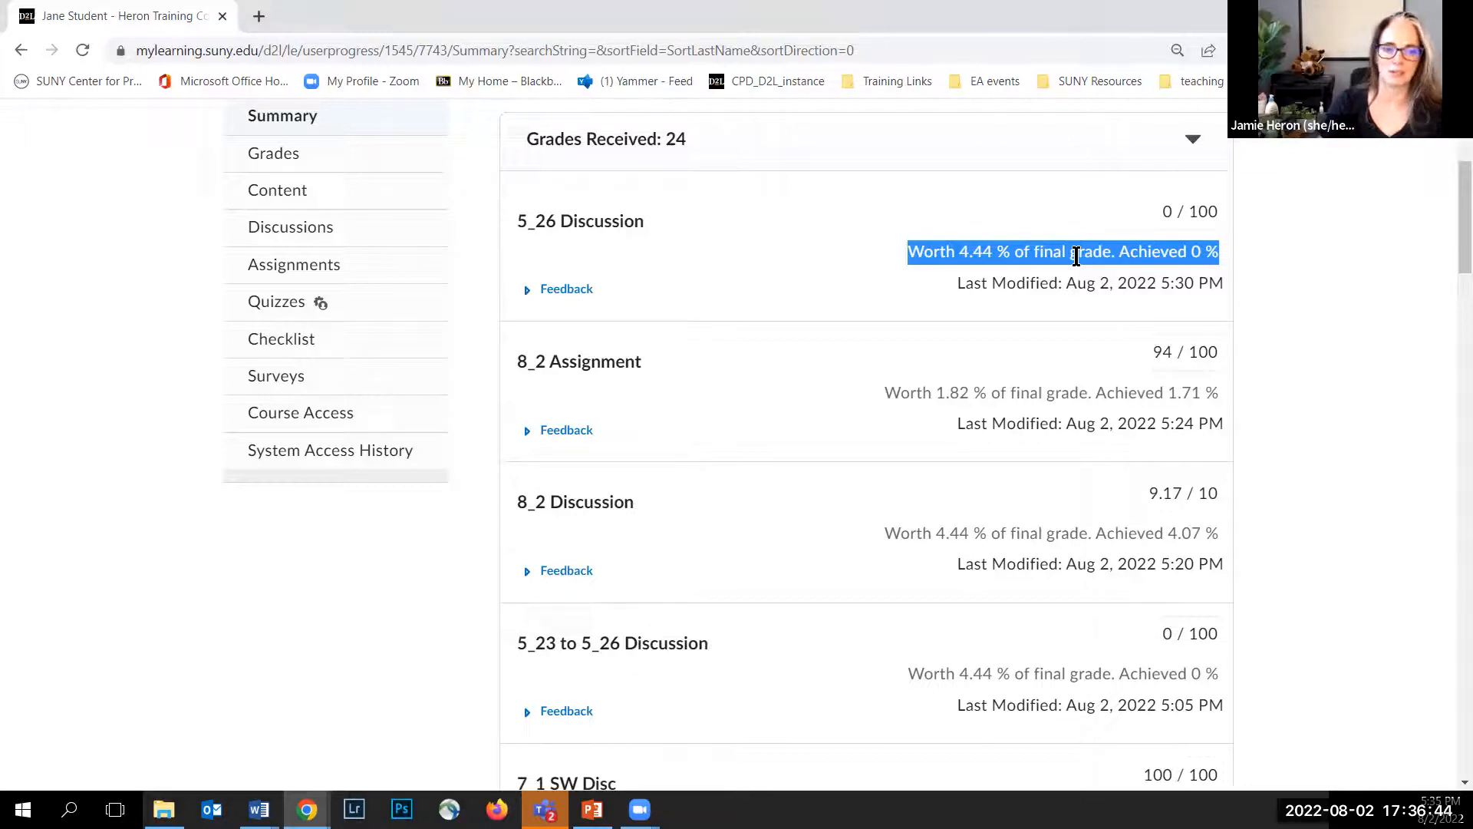
pyautogui.scroll(-10, 560, 408)
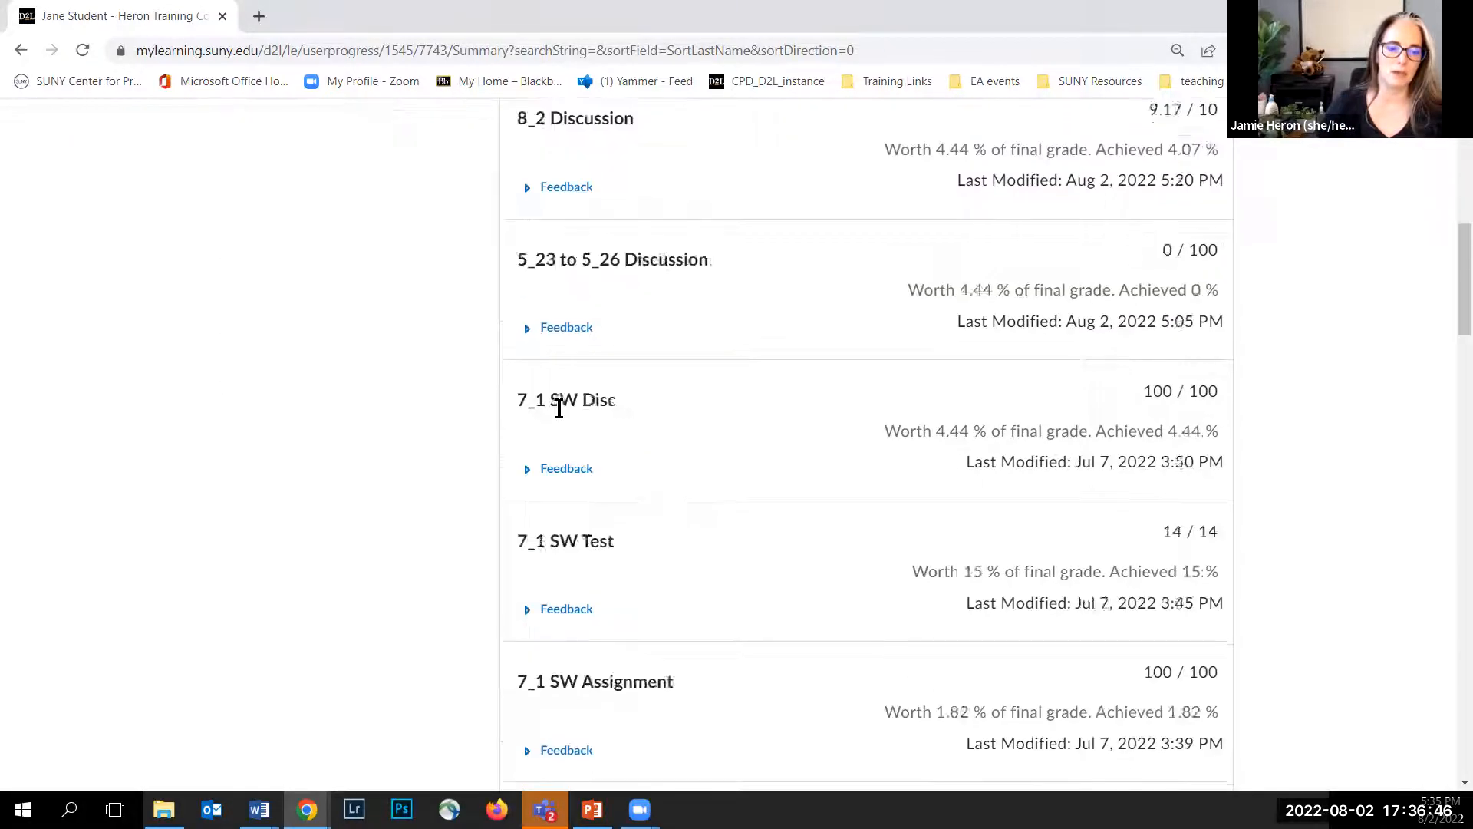
# Step: Scroll through the remaining received grades in the Progress Summary, expanding the feedback for 5_3 8 AM Assignment
pyautogui.scroll(-6, 559, 408)
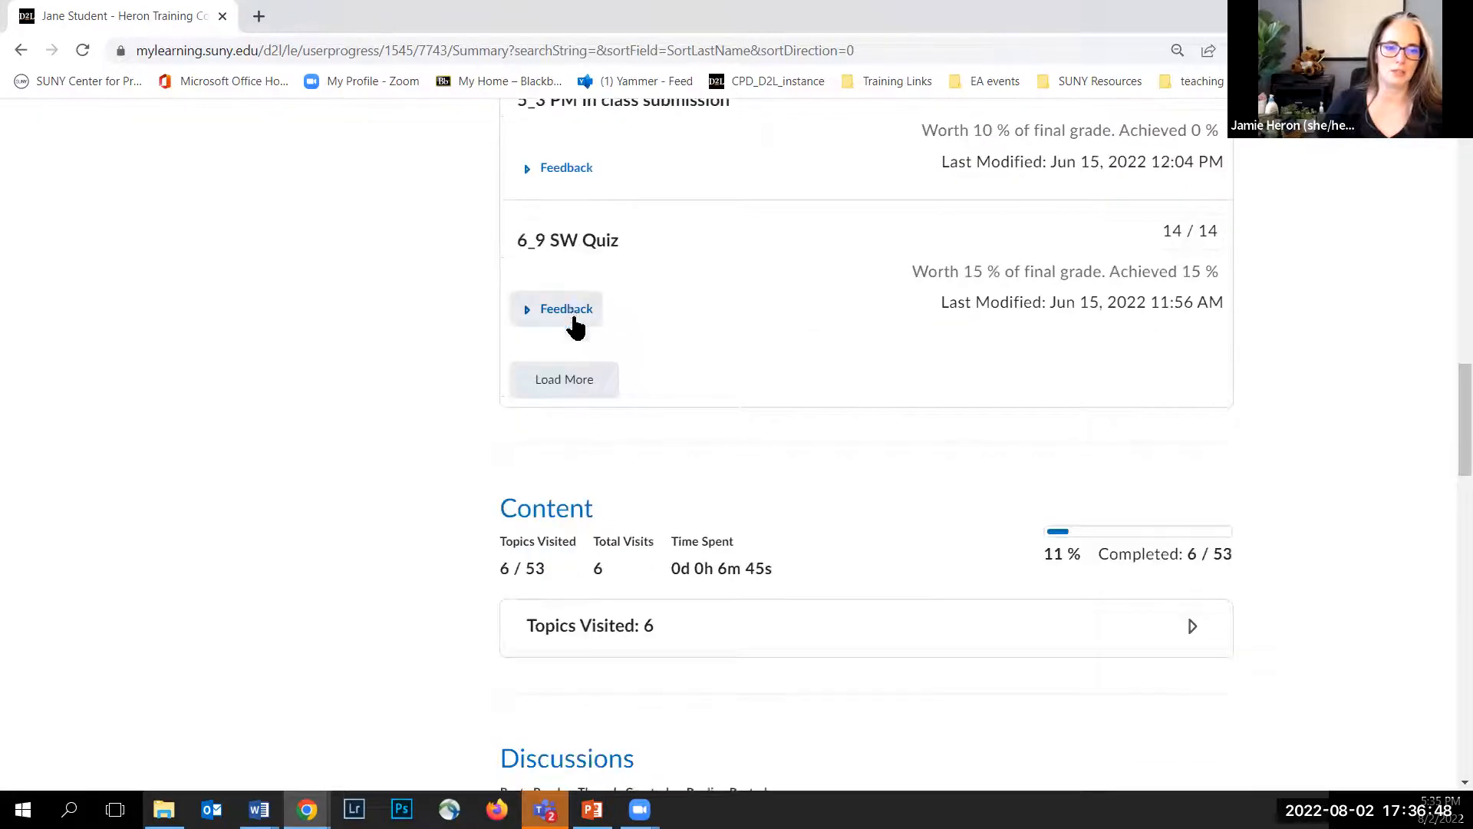
pyautogui.scroll(6, 564, 313)
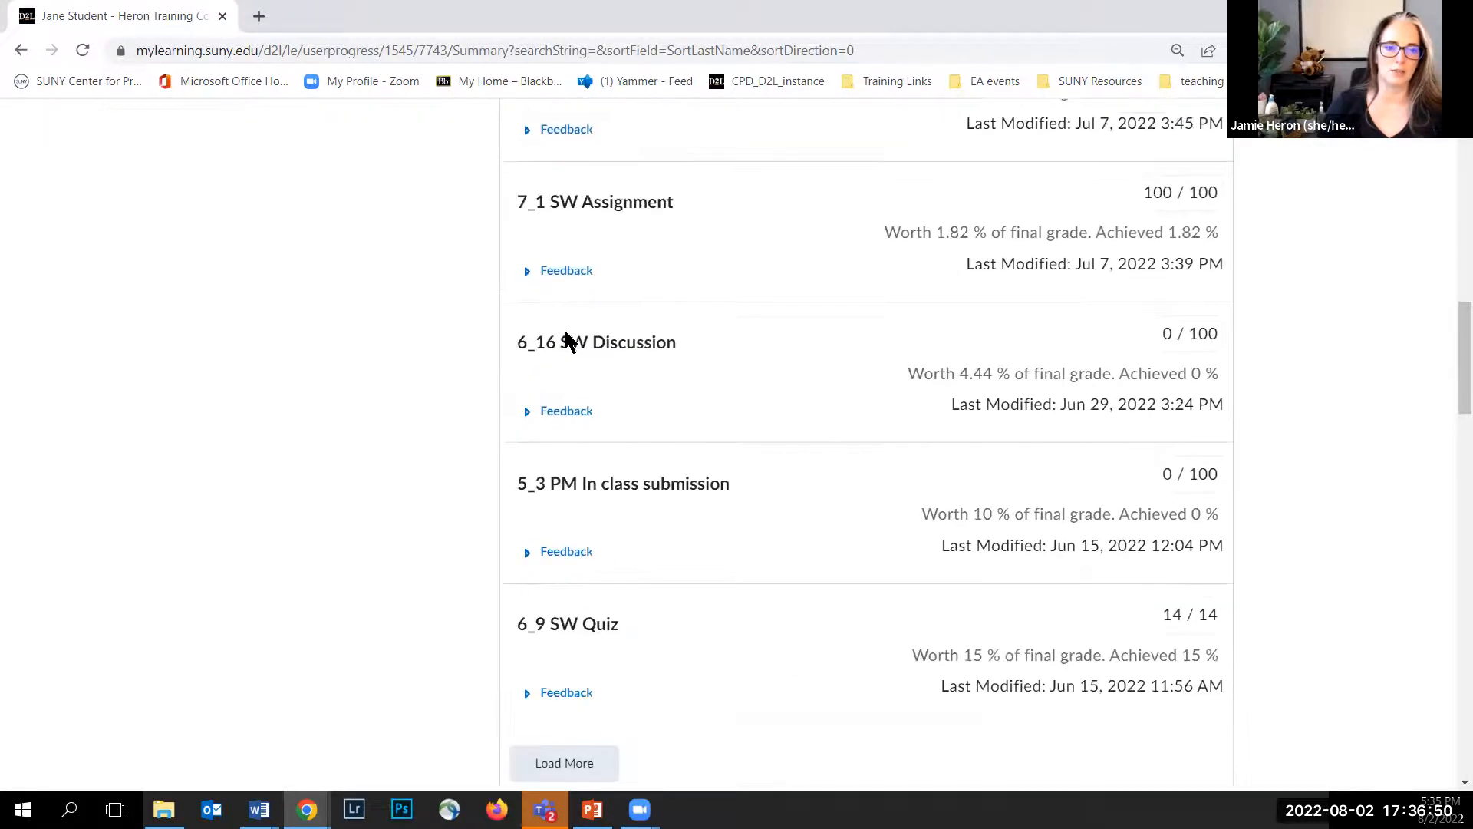
pyautogui.scroll(1, 563, 333)
pyautogui.scroll(-7, 563, 337)
pyautogui.click(562, 201)
pyautogui.scroll(-6, 606, 261)
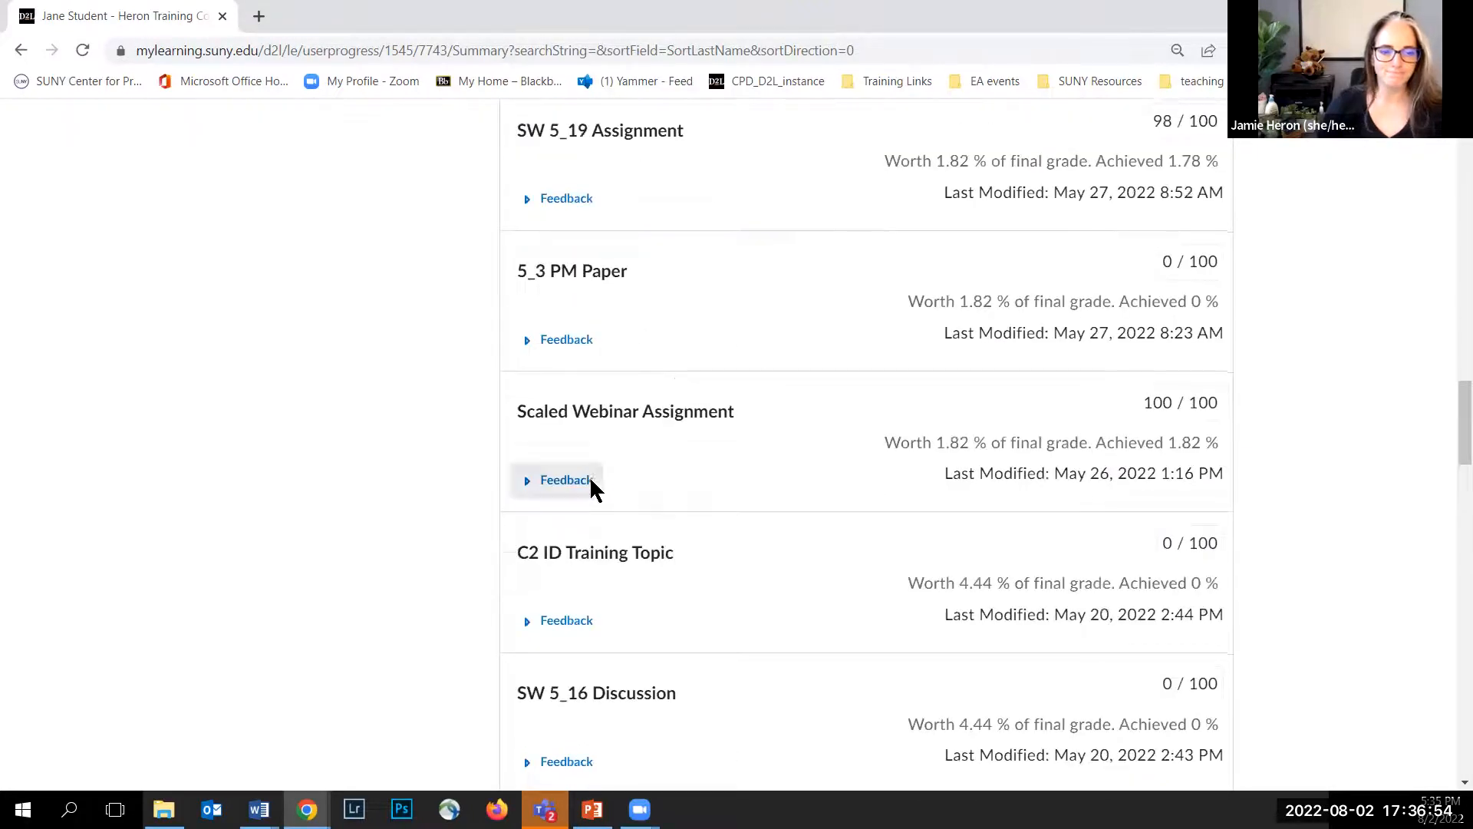
pyautogui.scroll(-5, 587, 469)
pyautogui.click(567, 661)
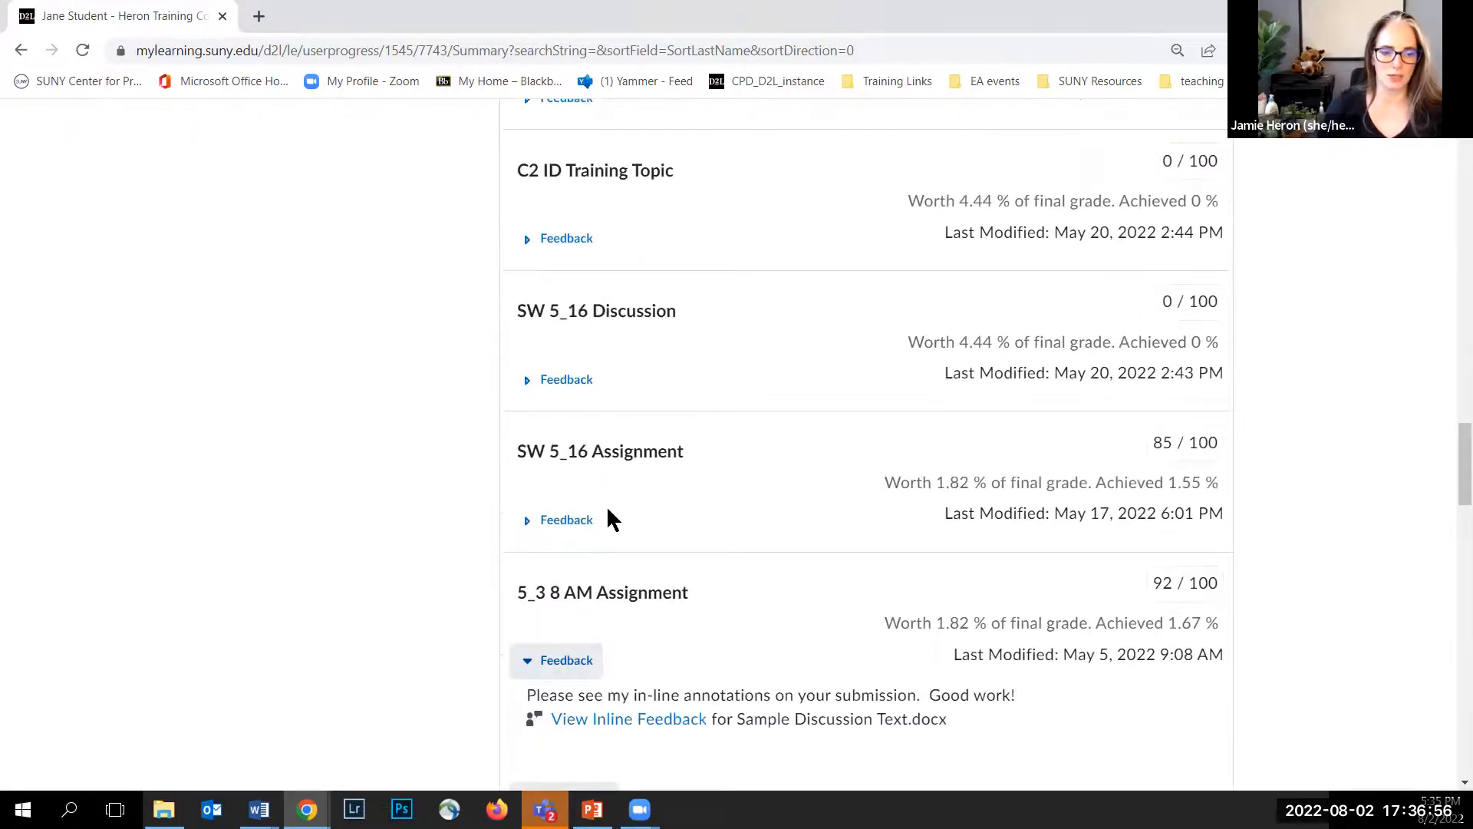
pyautogui.scroll(-3, 609, 491)
pyautogui.scroll(-2, 610, 469)
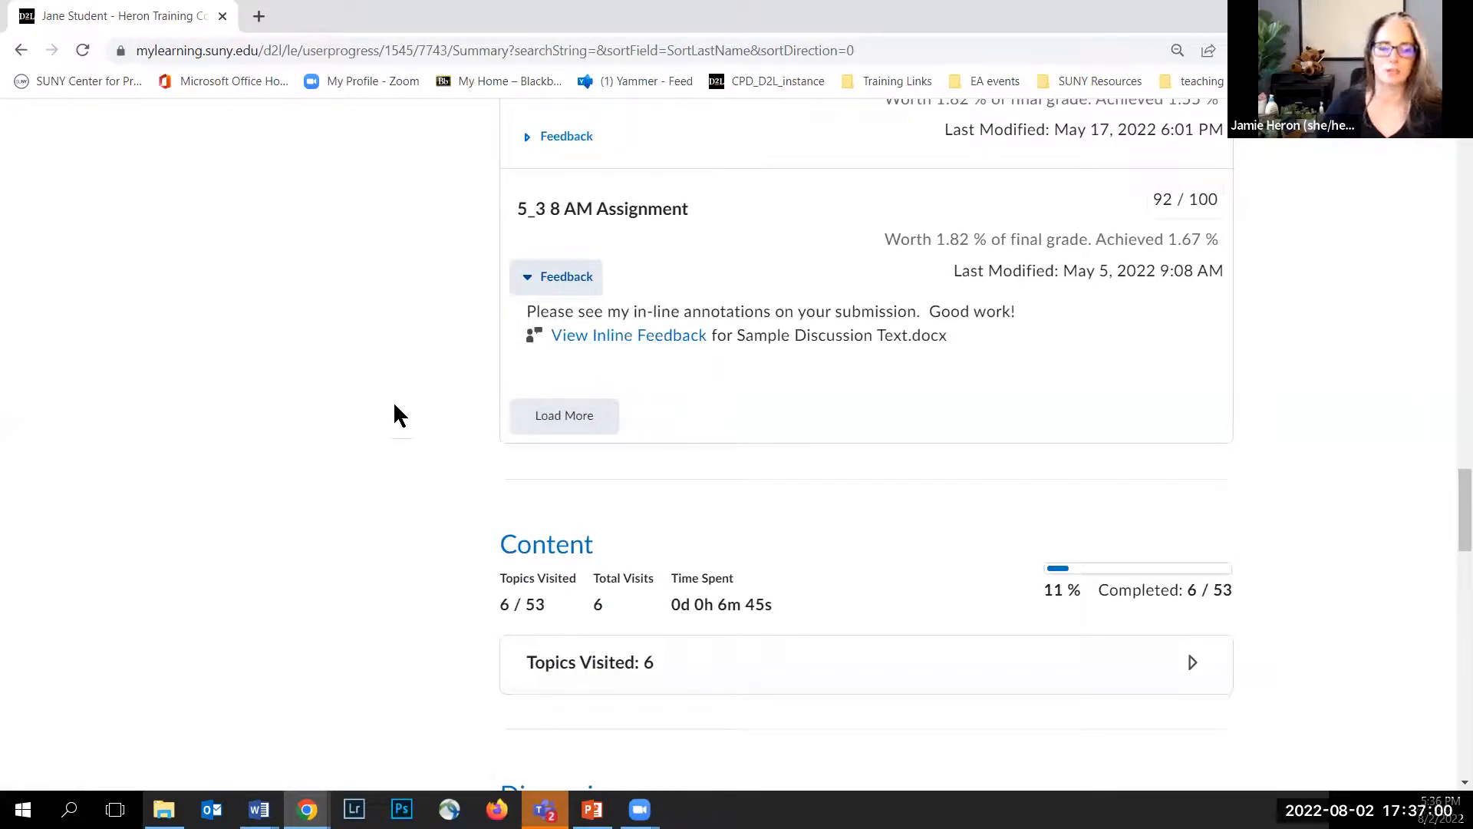
pyautogui.scroll(-1, 396, 406)
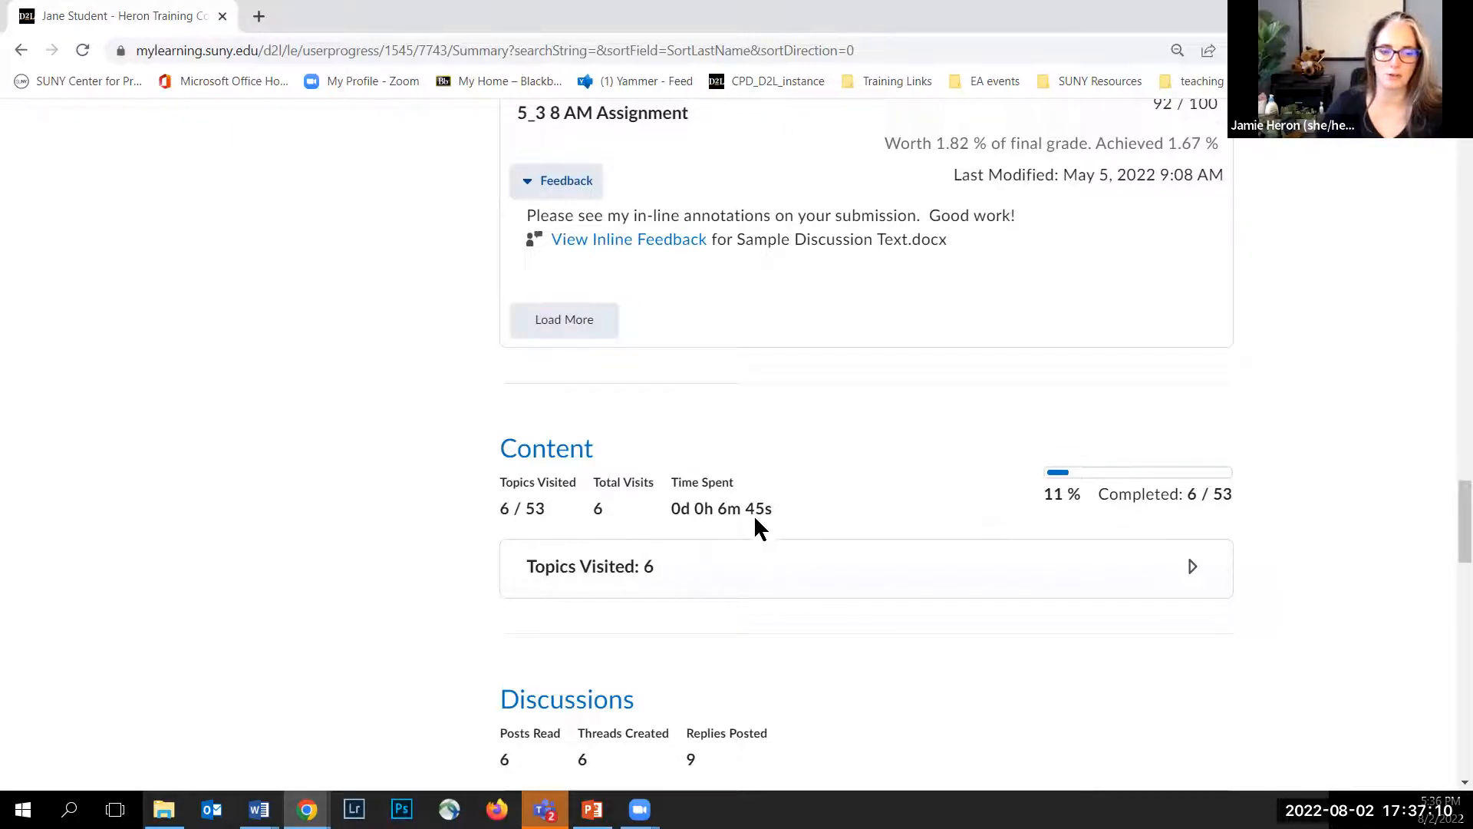
pyautogui.scroll(-1, 491, 460)
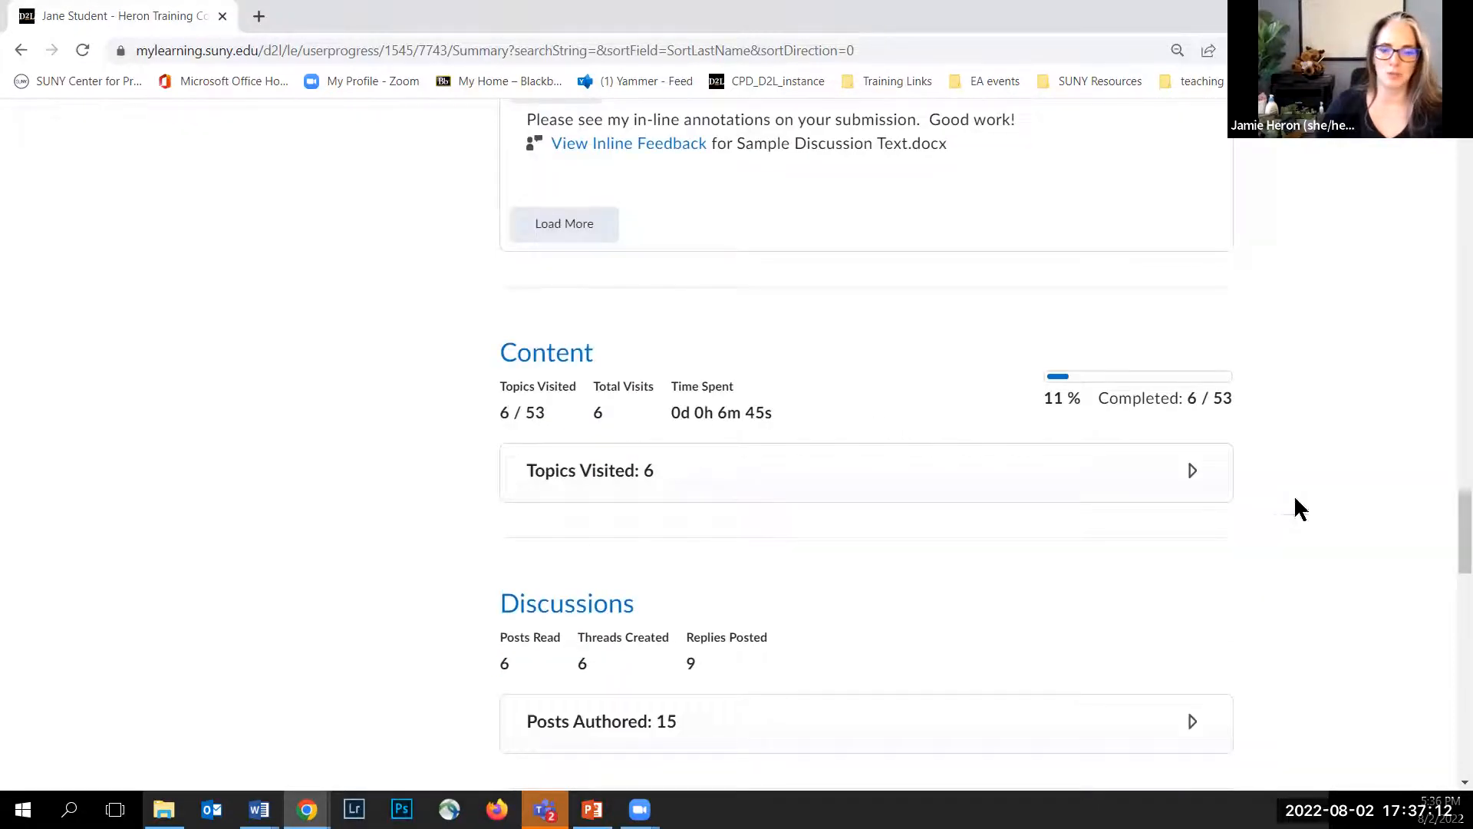
# Step: Expand the visited content topics and review the Discussions, Assignments, Quizzes, Surveys and access history sections of the summary
pyautogui.click(1190, 475)
pyautogui.scroll(-2, 659, 491)
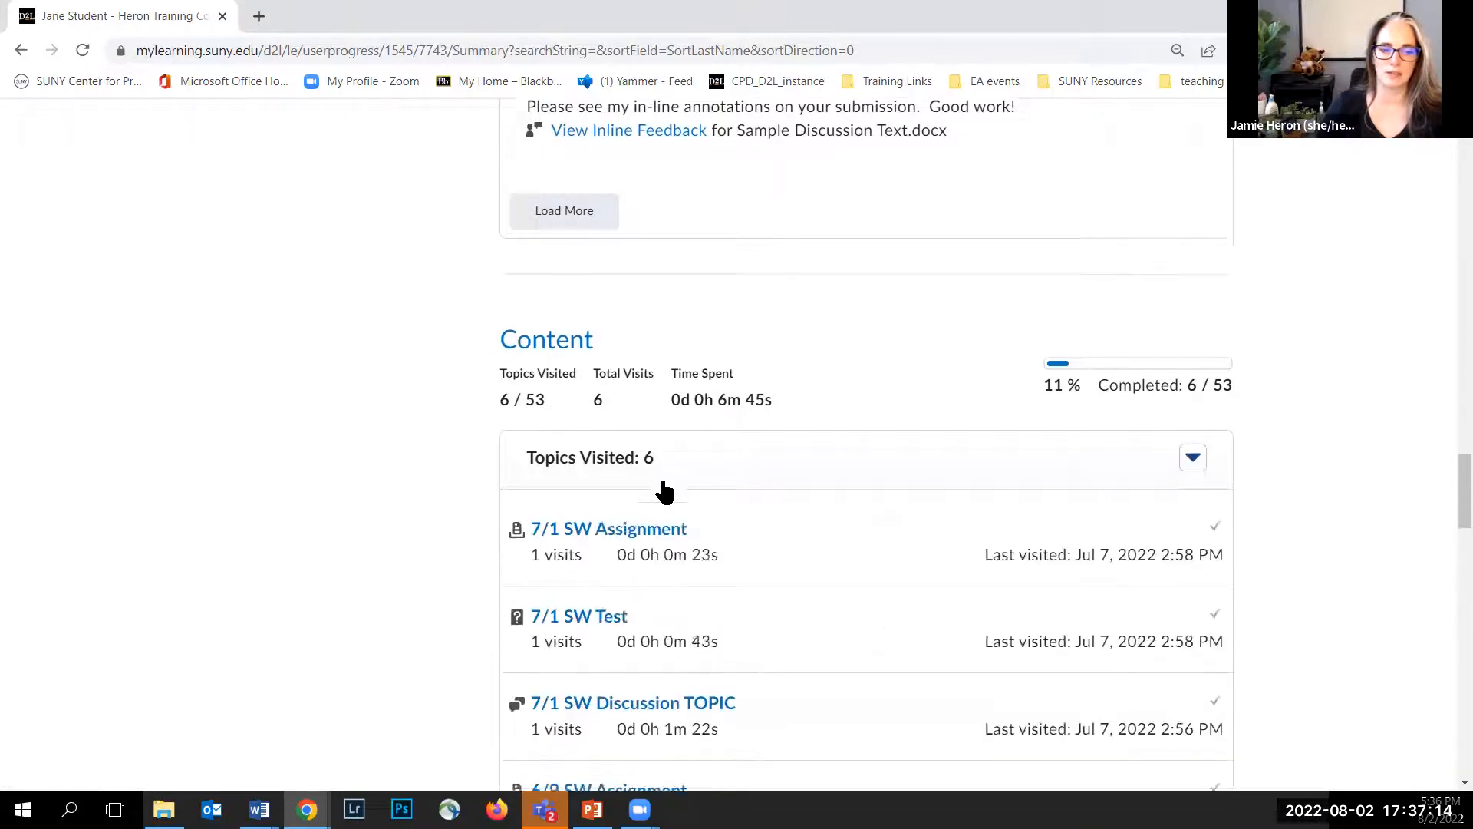
pyautogui.scroll(-7, 439, 510)
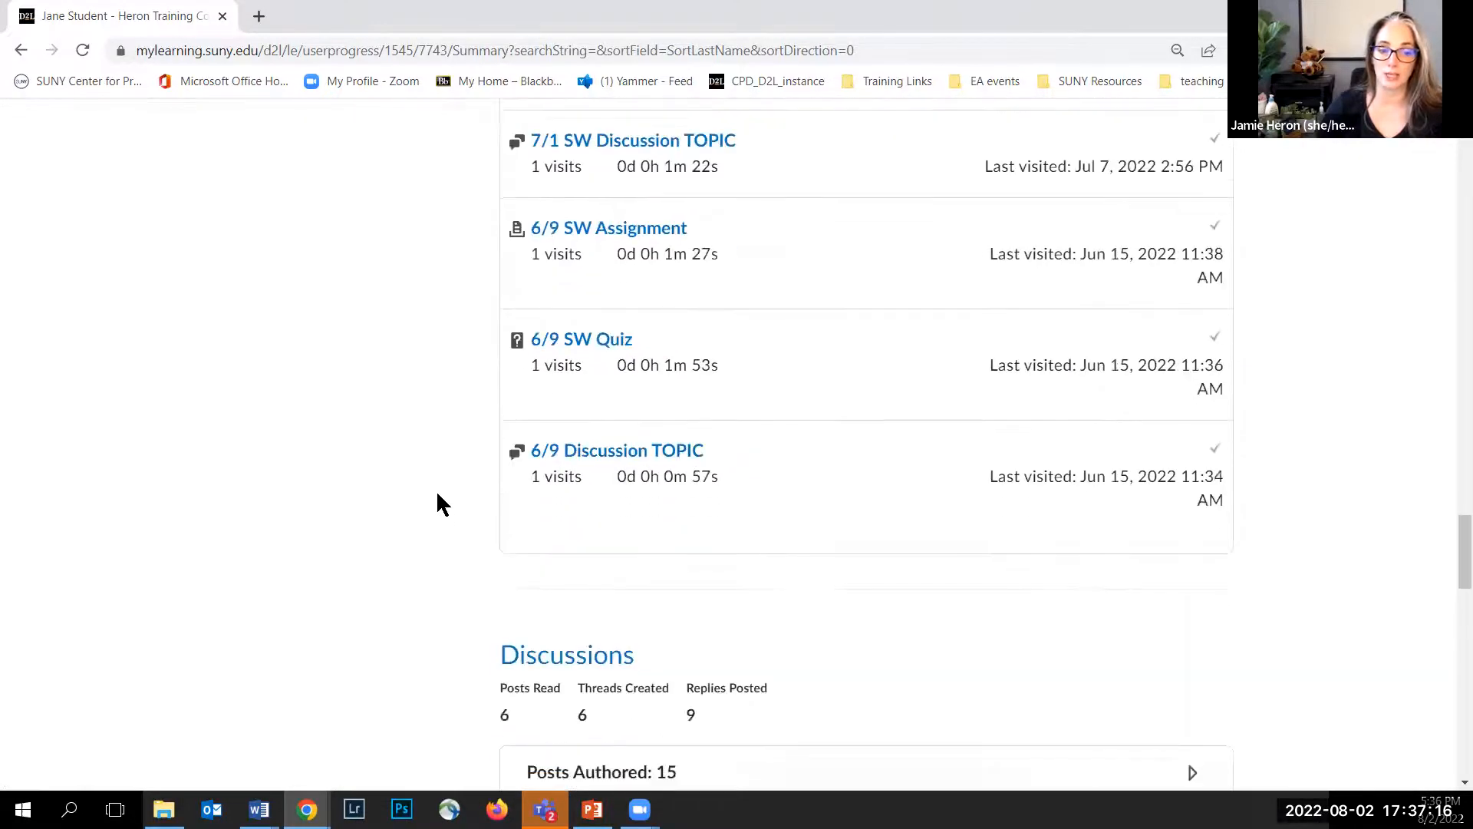
pyautogui.scroll(-1, 435, 490)
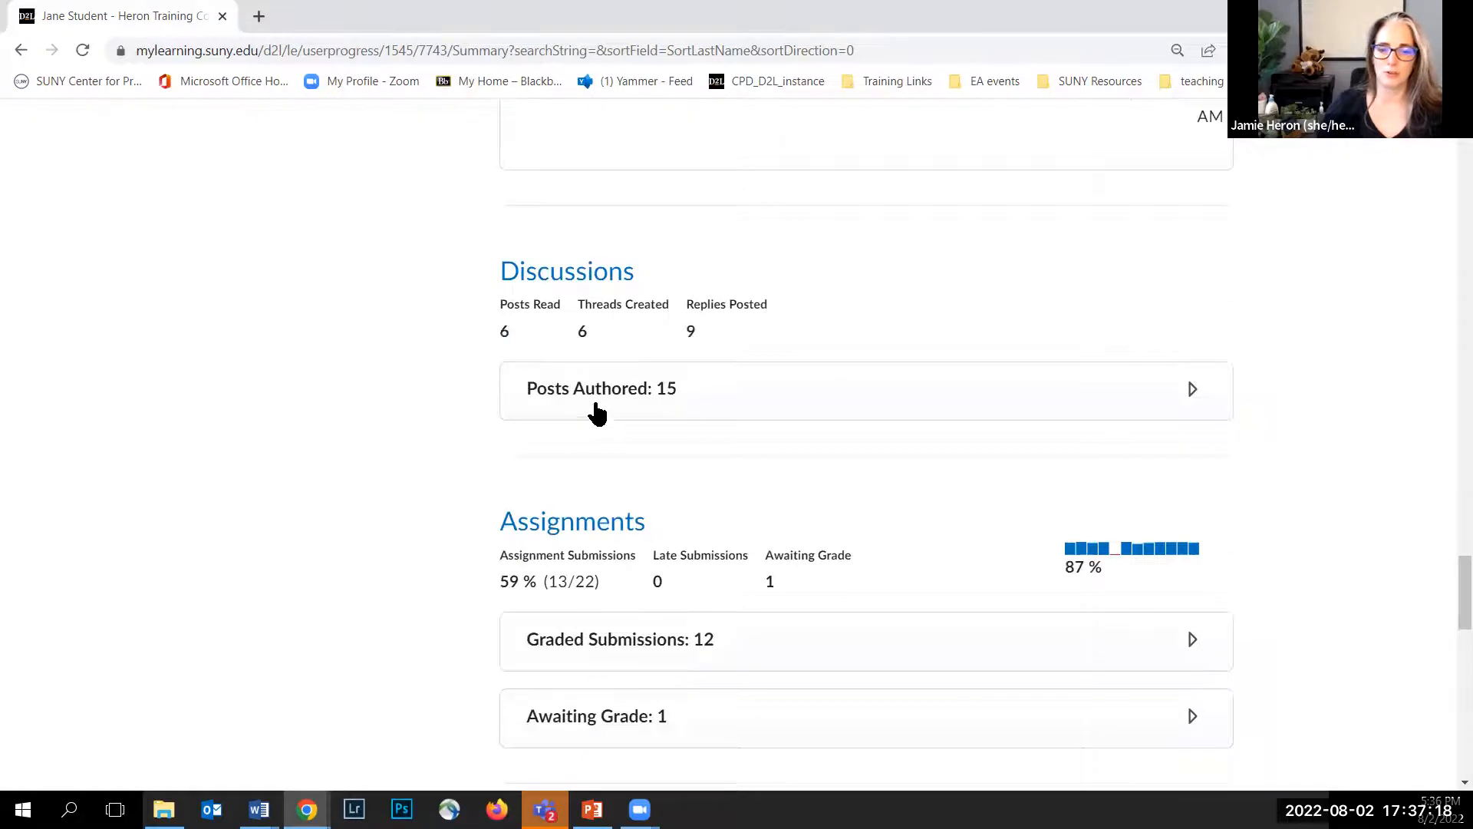
pyautogui.scroll(-3, 401, 418)
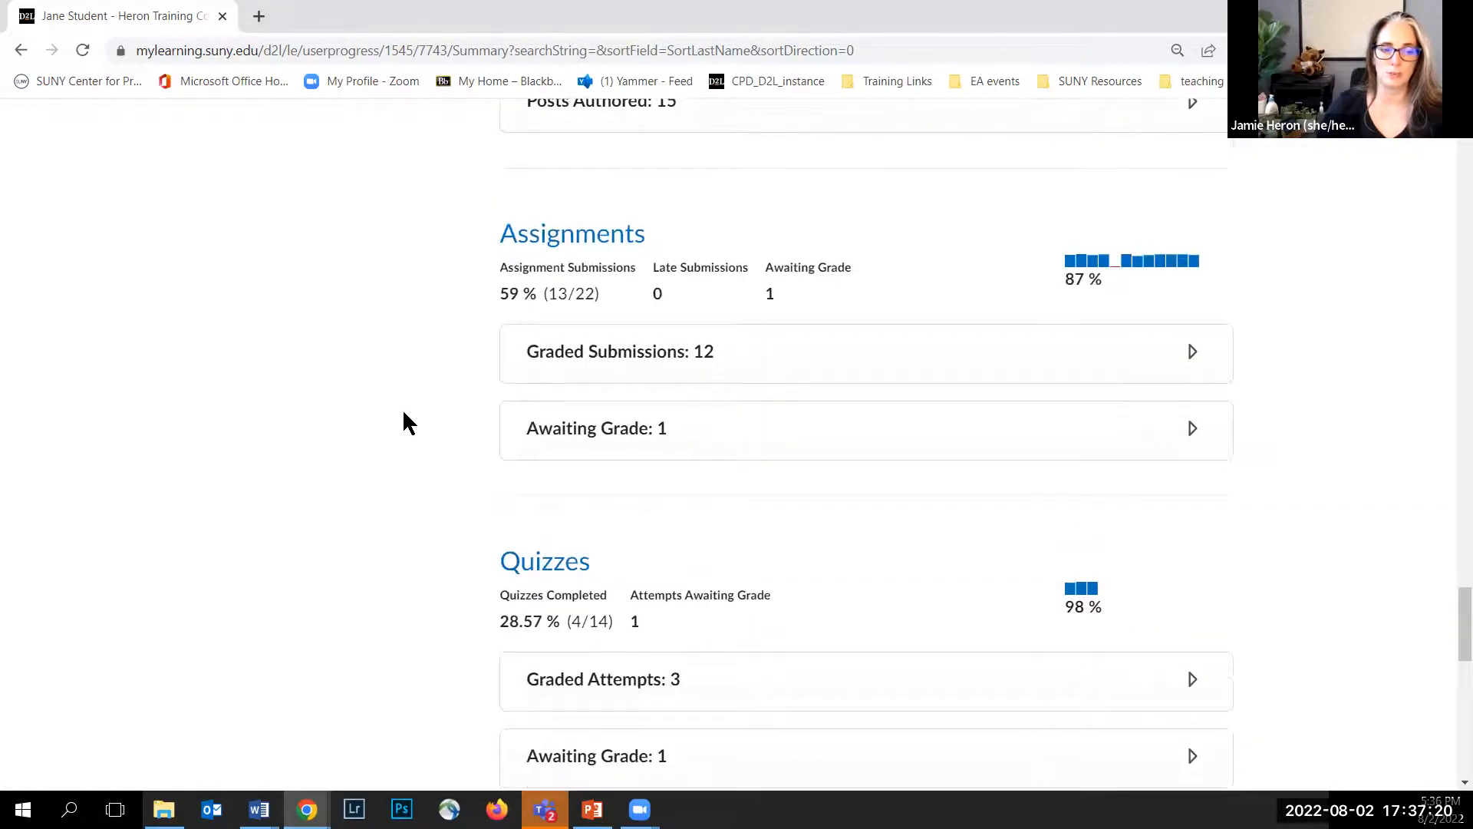
pyautogui.scroll(-4, 404, 415)
pyautogui.scroll(-7, 407, 421)
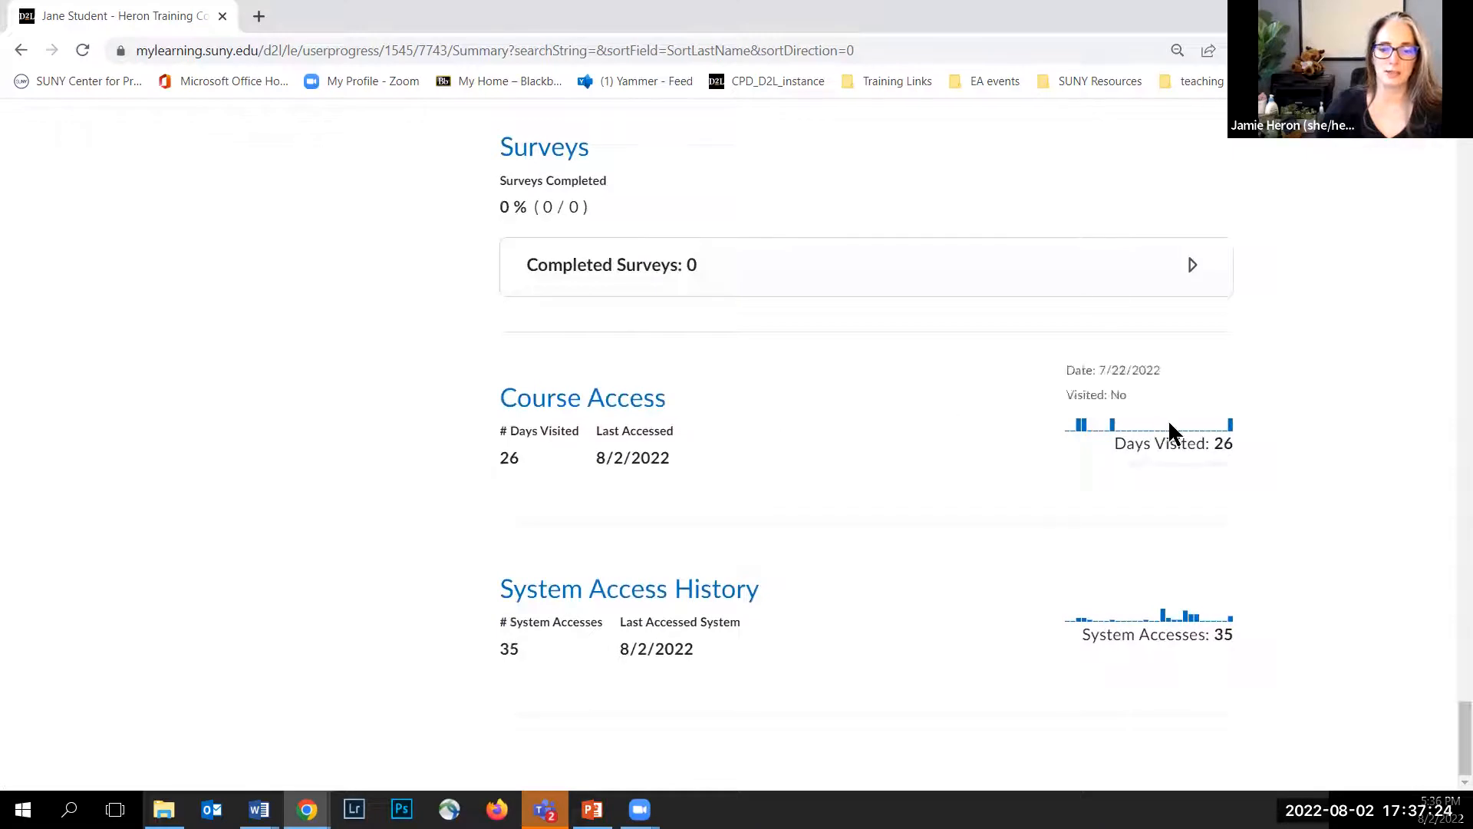
pyautogui.moveTo(1185, 631)
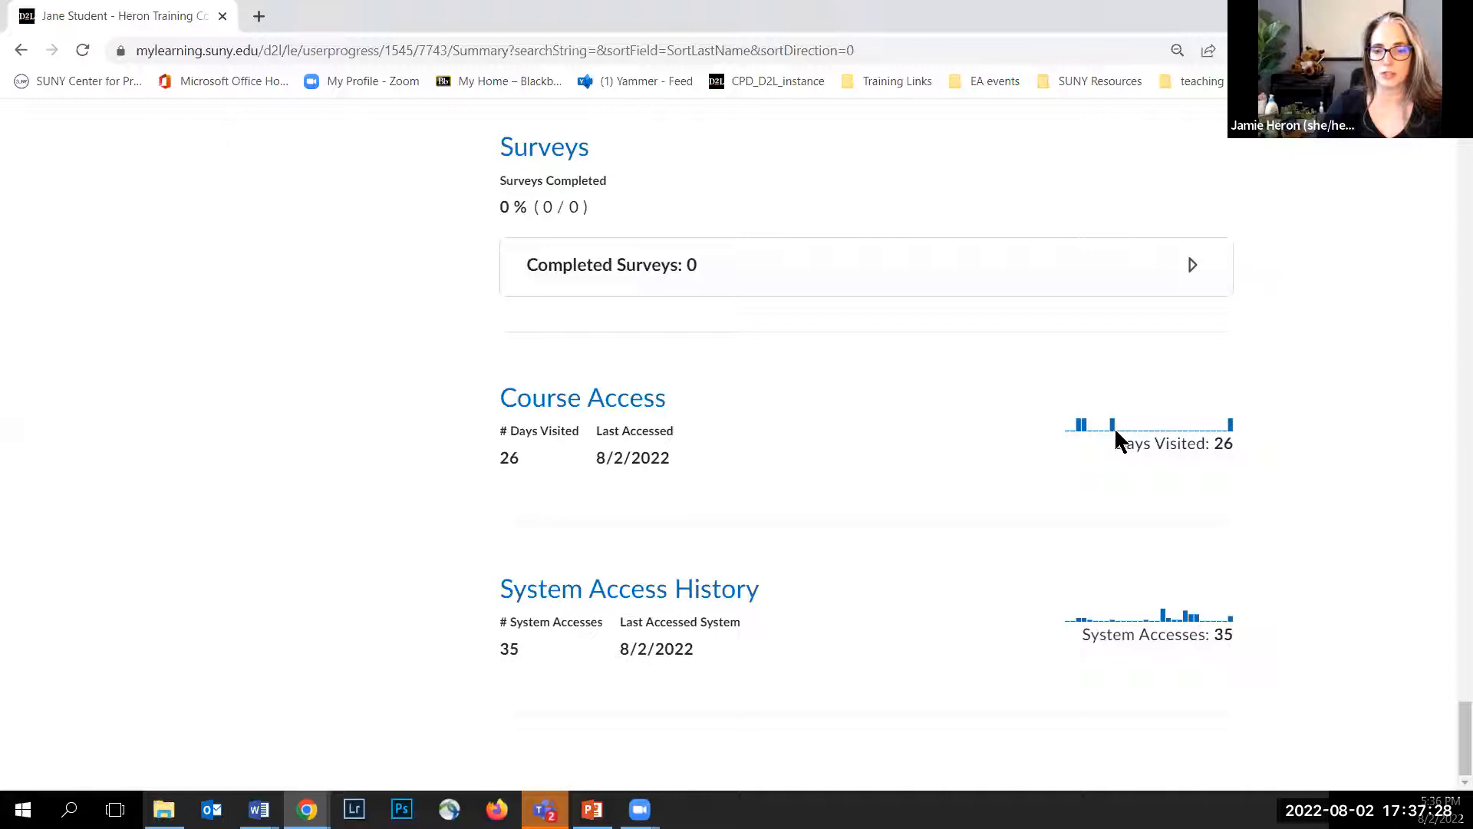
pyautogui.moveTo(1111, 426)
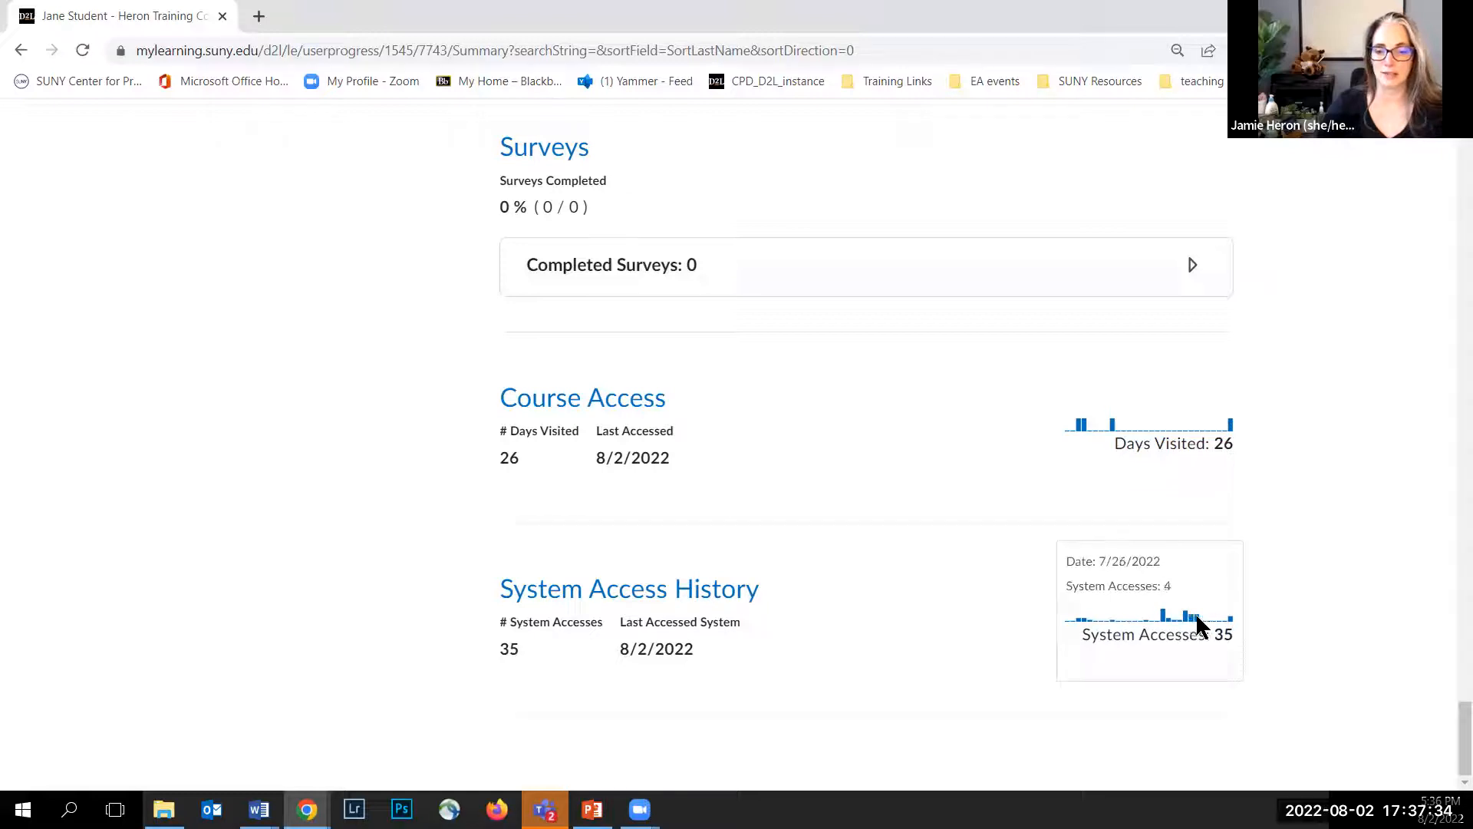
pyautogui.scroll(20, 198, 300)
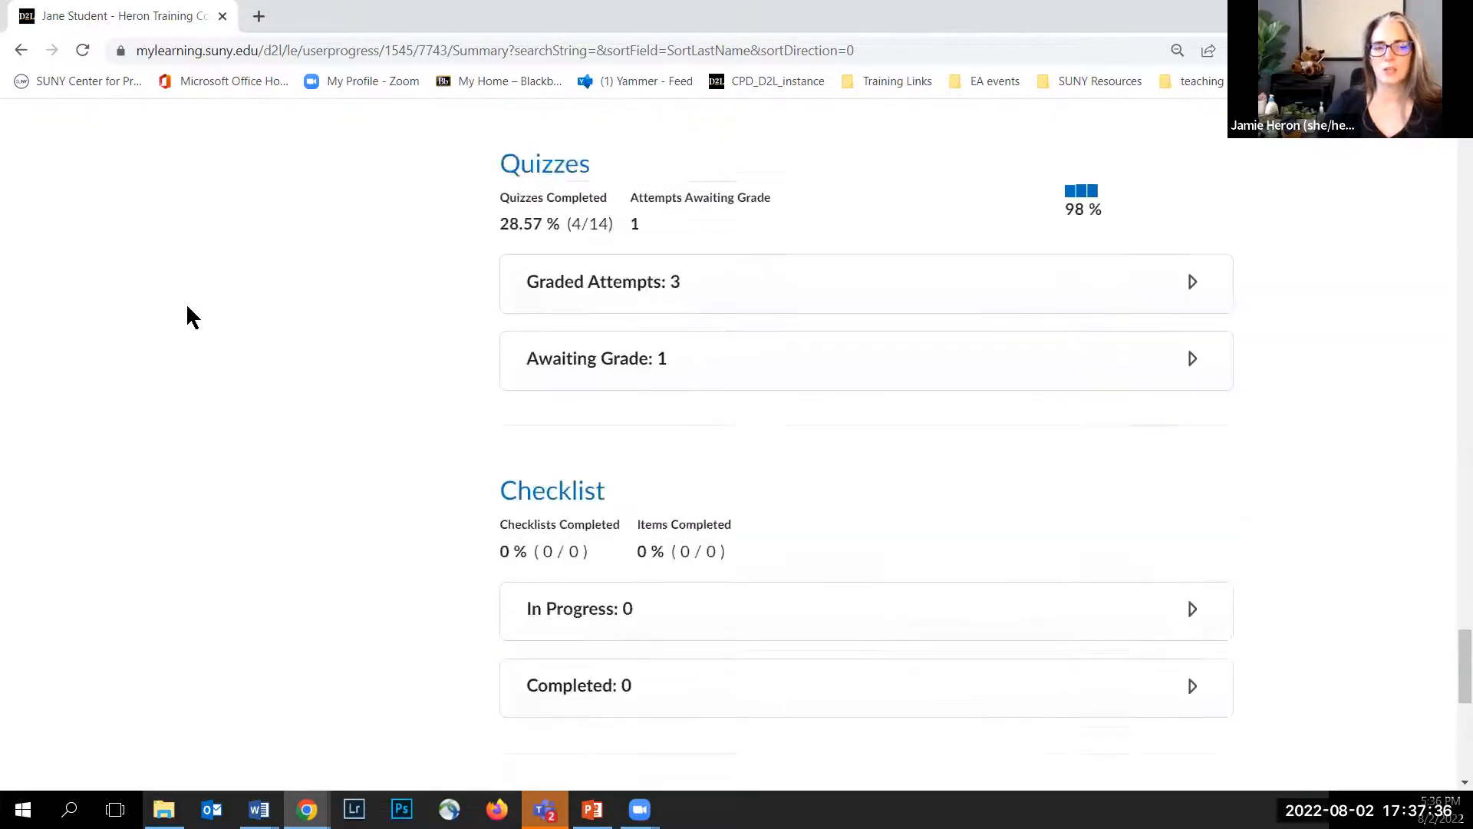
pyautogui.scroll(20, 1383, 280)
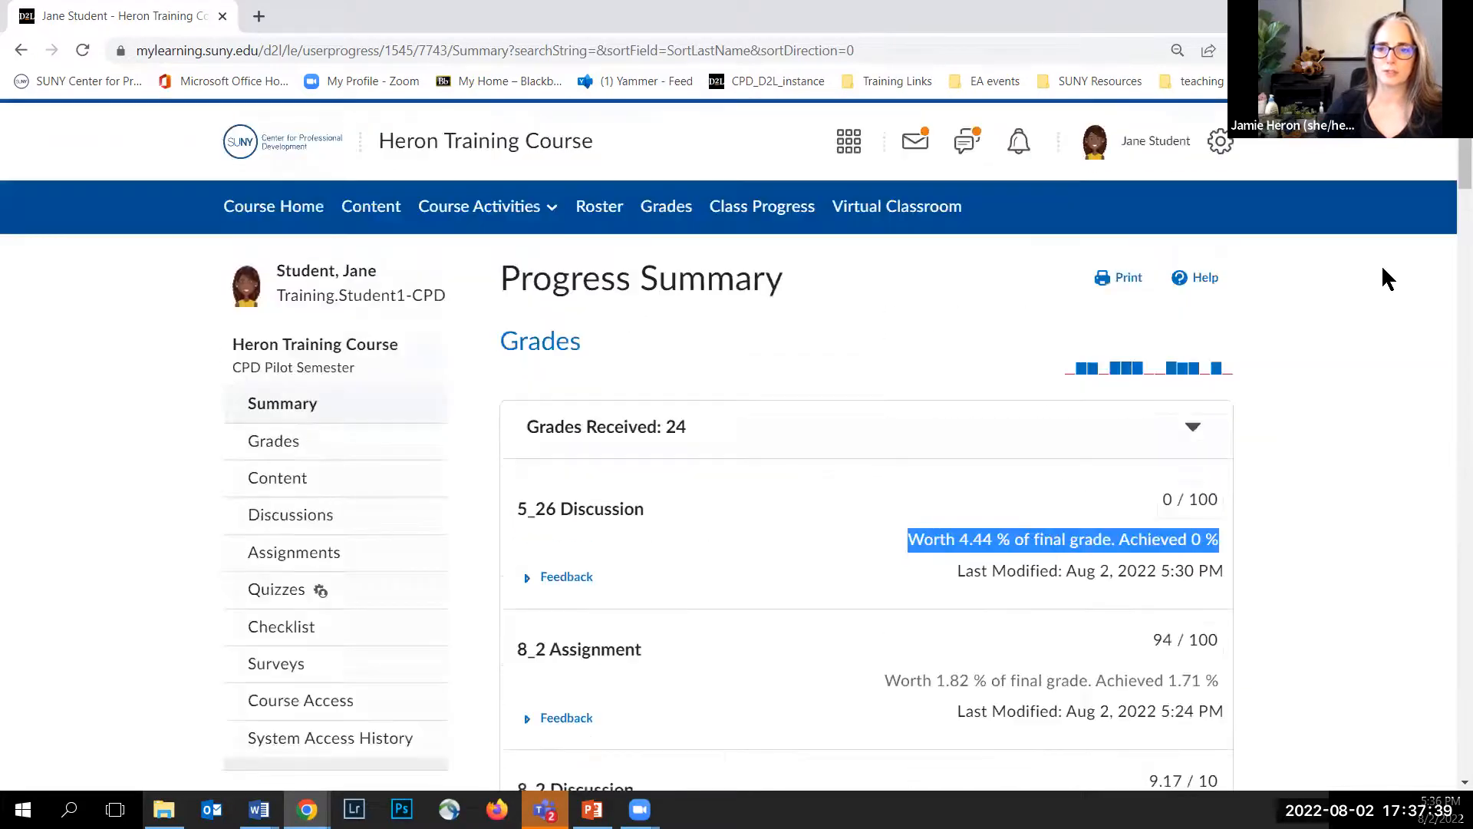
# Step: Log out of the student account and sign back in through Local Login with the instructor's username and password
pyautogui.click(1159, 142)
pyautogui.click(1013, 350)
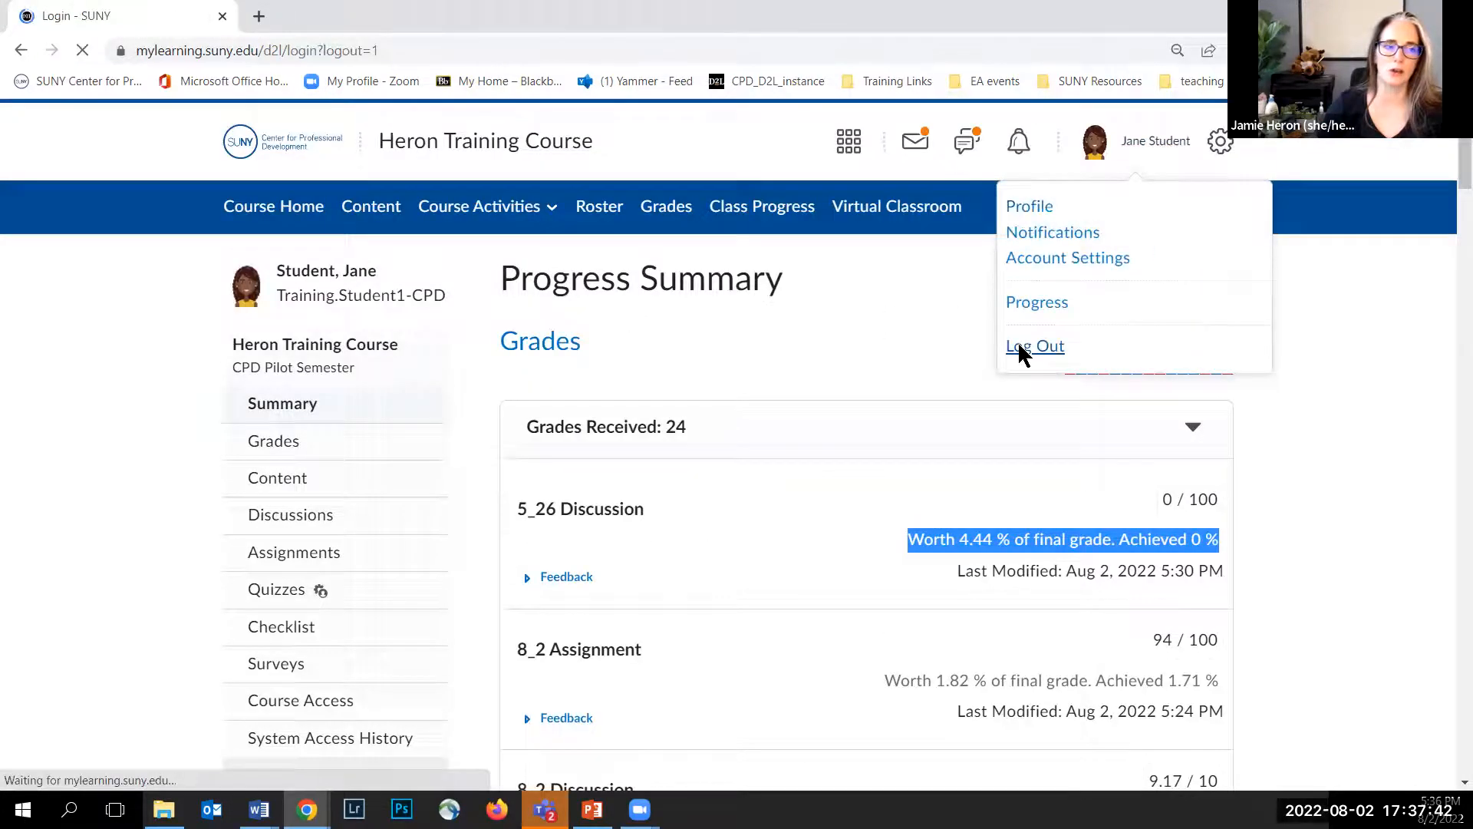
pyautogui.click(706, 528)
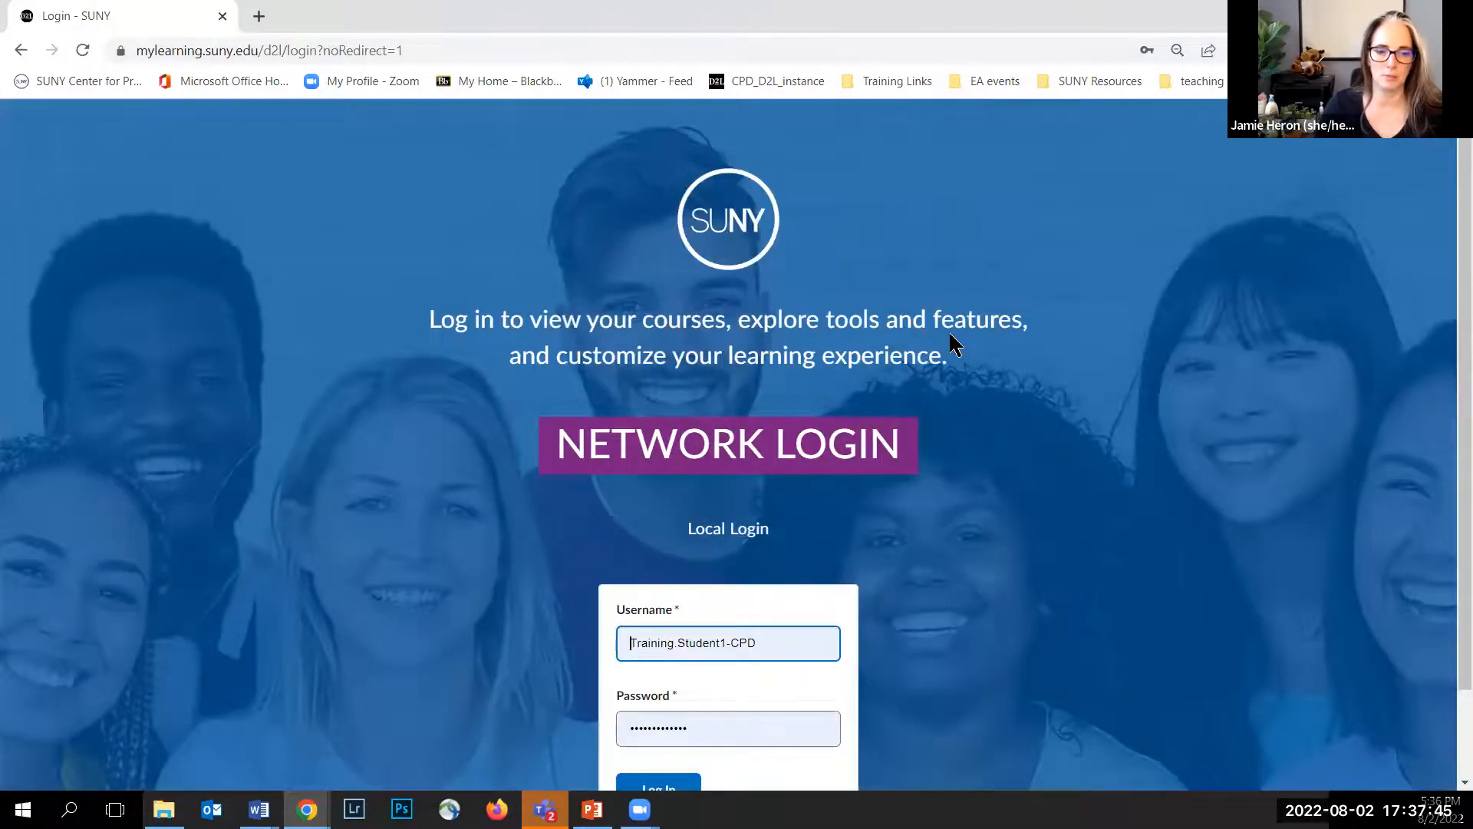
pyautogui.click(779, 637)
pyautogui.click(917, 354)
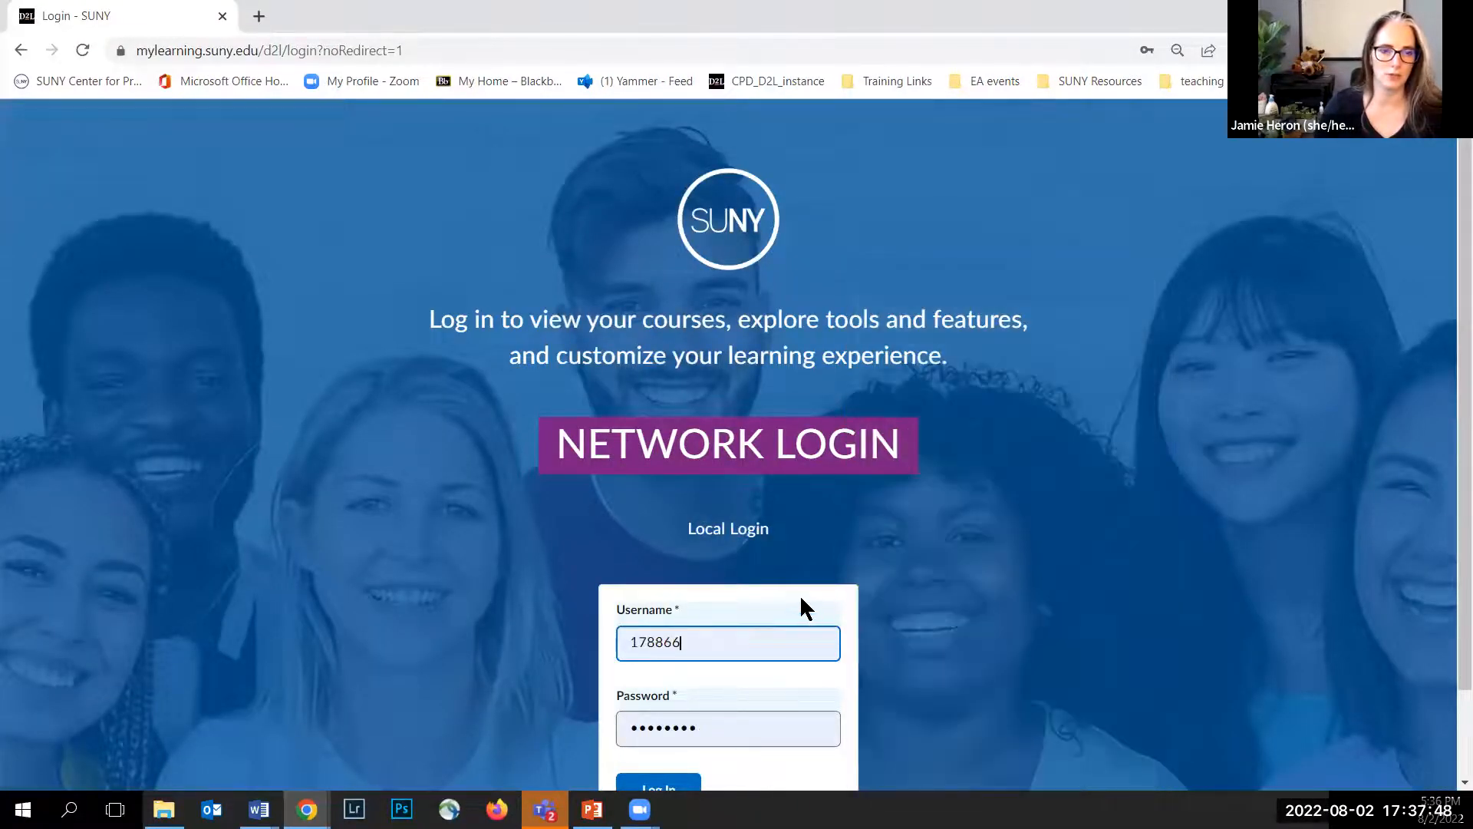
pyautogui.scroll(-1, 759, 620)
pyautogui.click(656, 705)
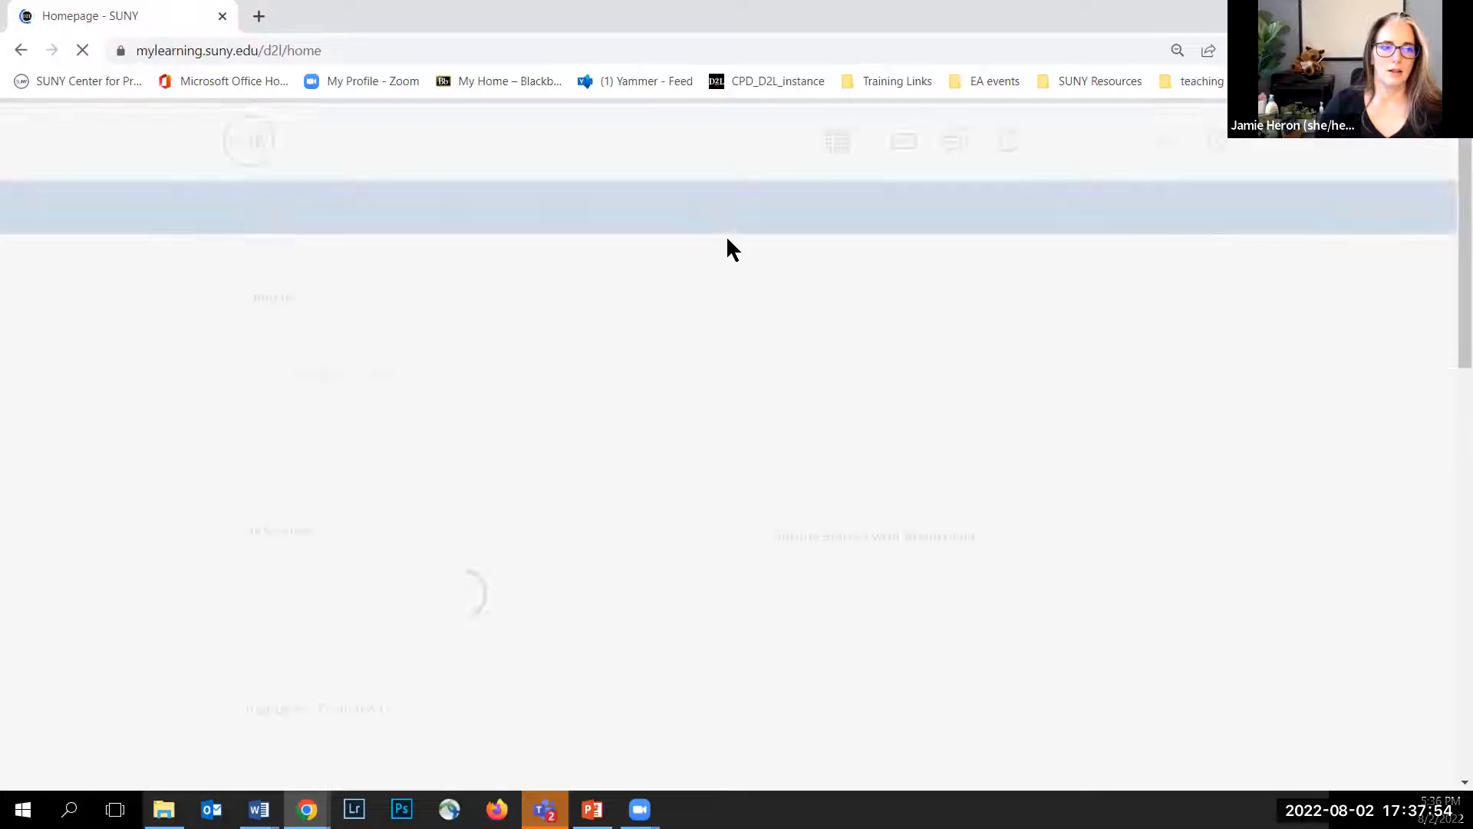
# Step: Open Heron Training Course as instructor and view Jane Student's Progress Summary from Class Progress
pyautogui.click(834, 146)
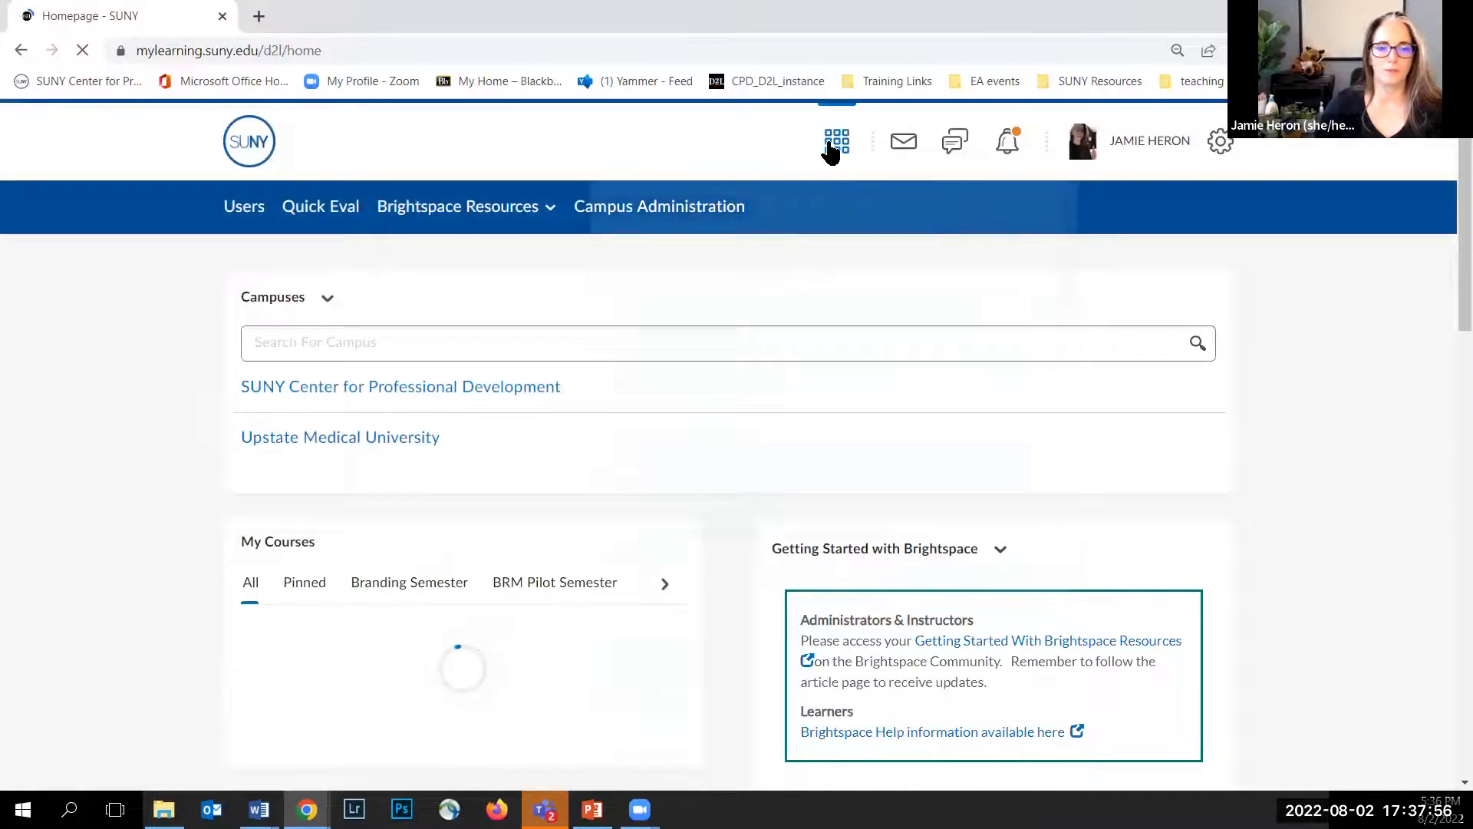
pyautogui.click(706, 349)
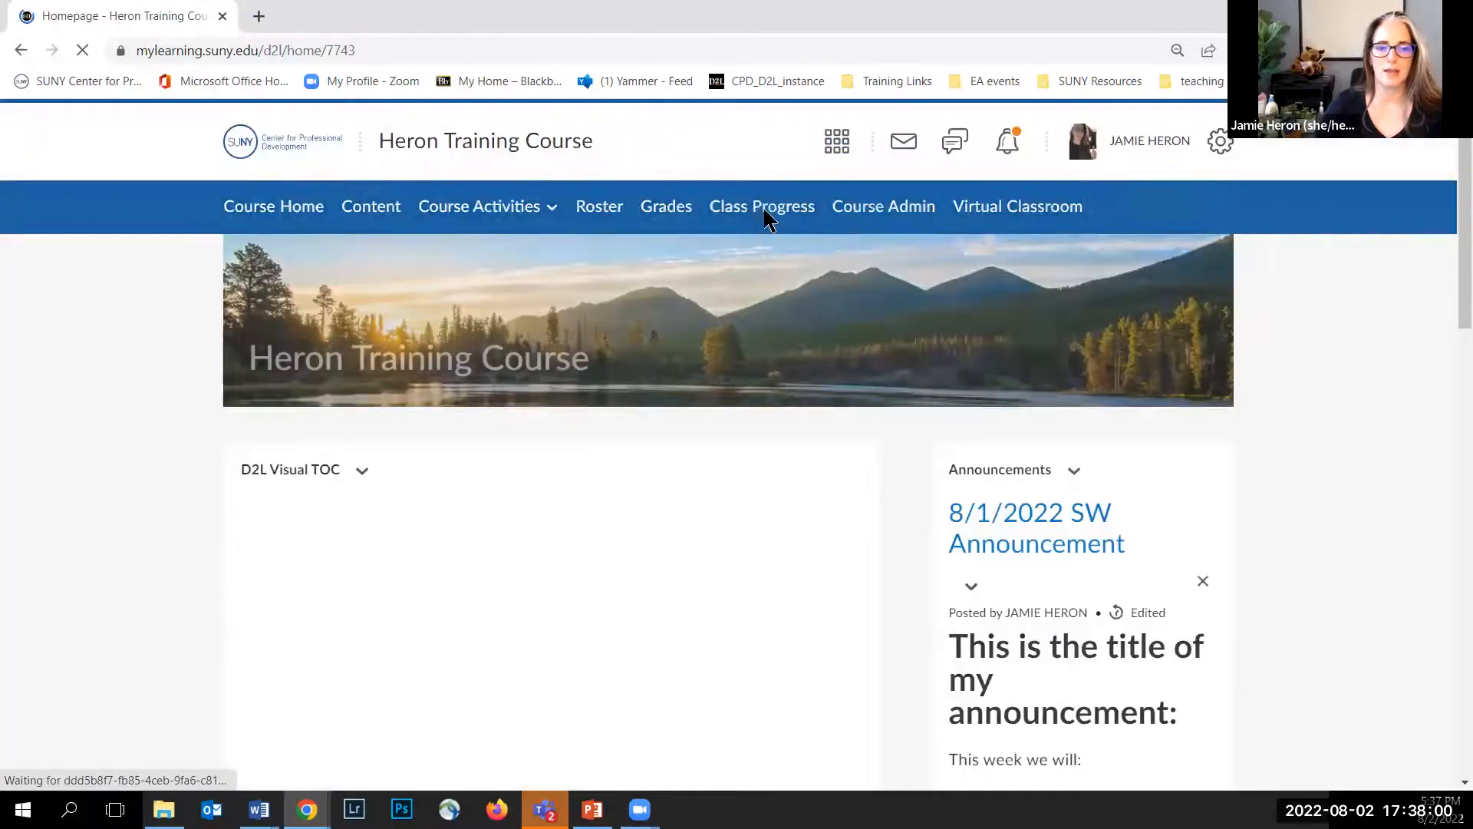
pyautogui.click(723, 234)
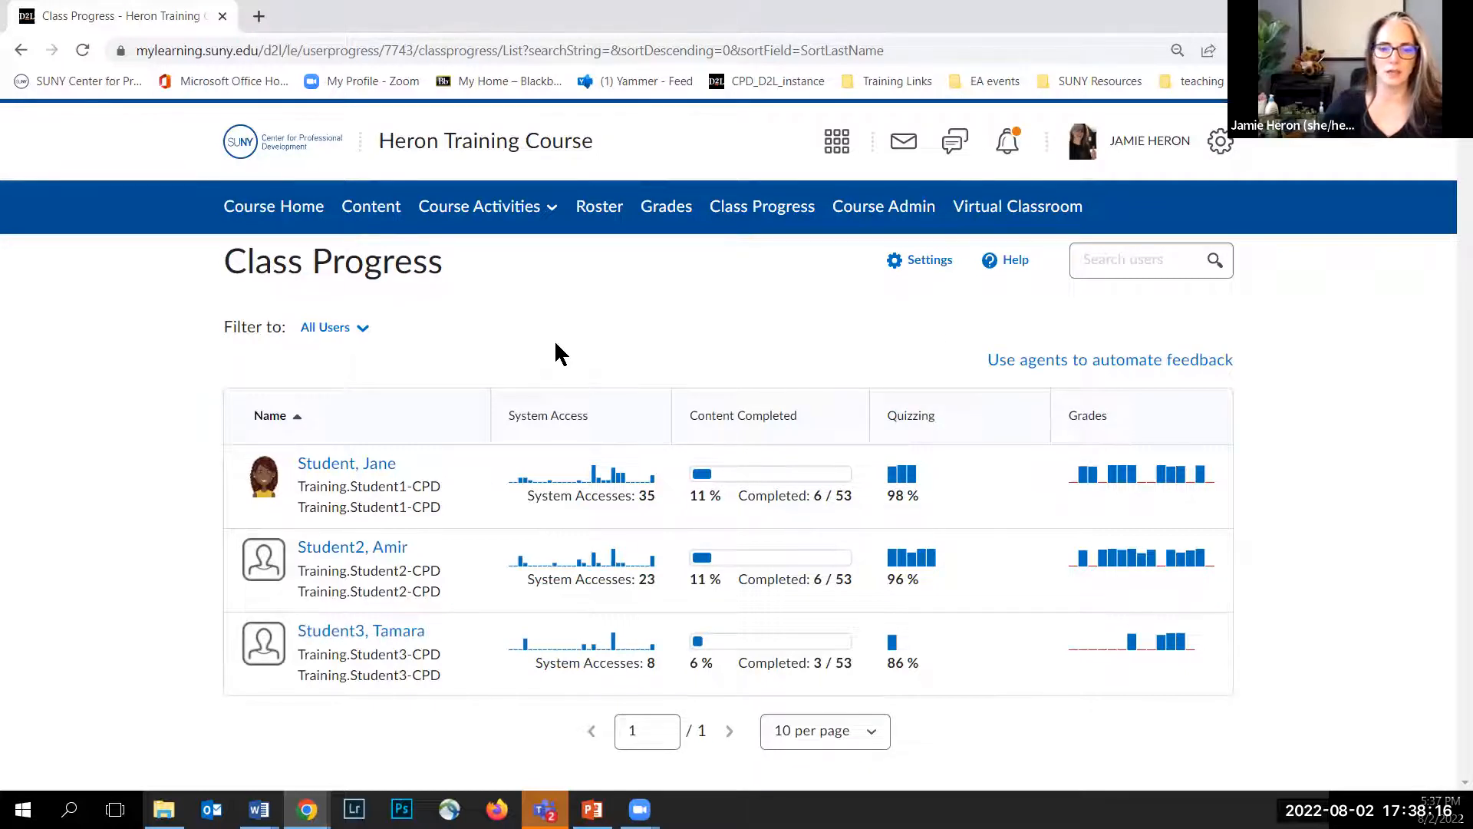
pyautogui.click(328, 468)
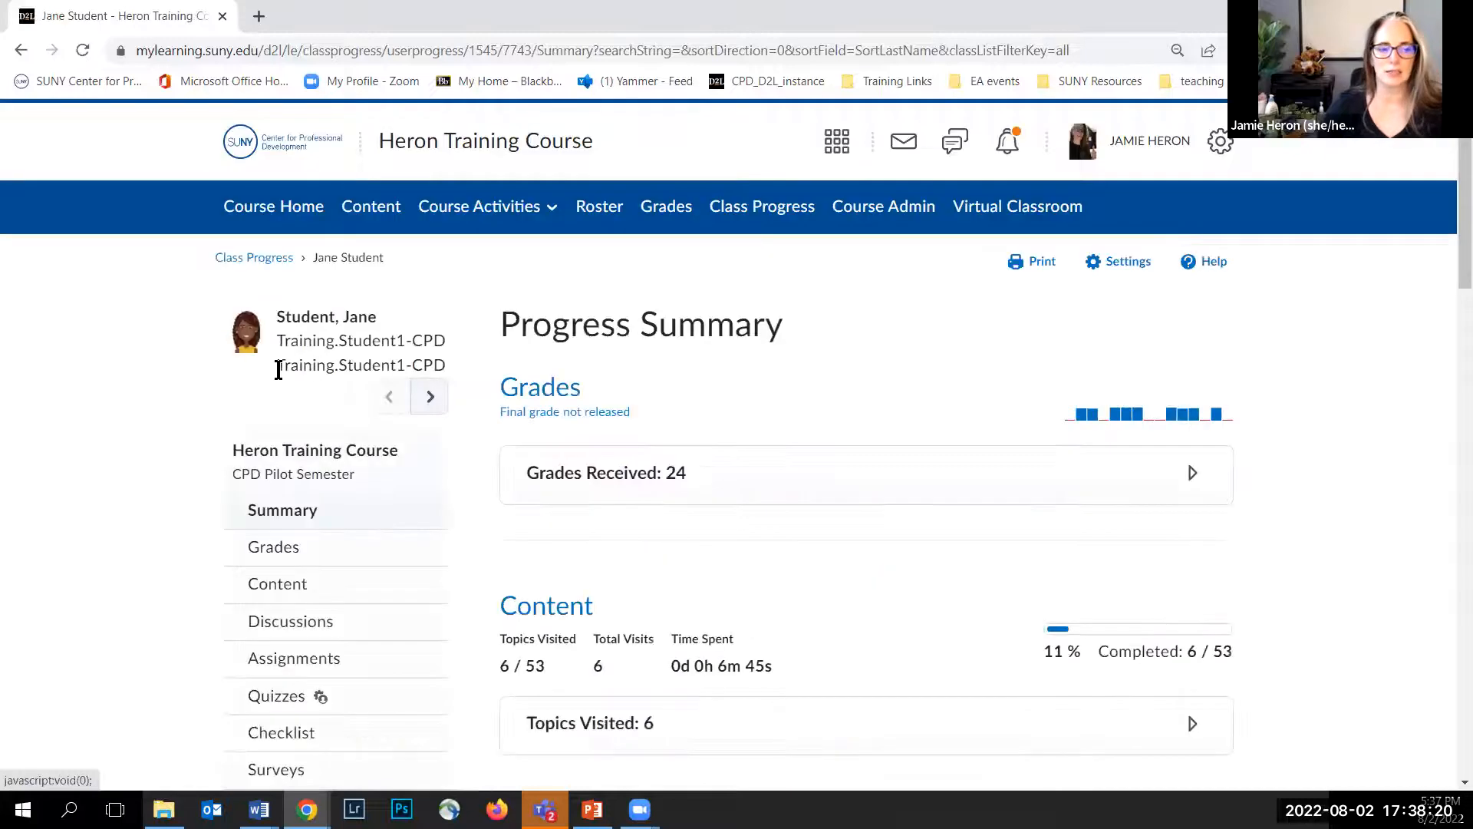
pyautogui.scroll(-1, 334, 420)
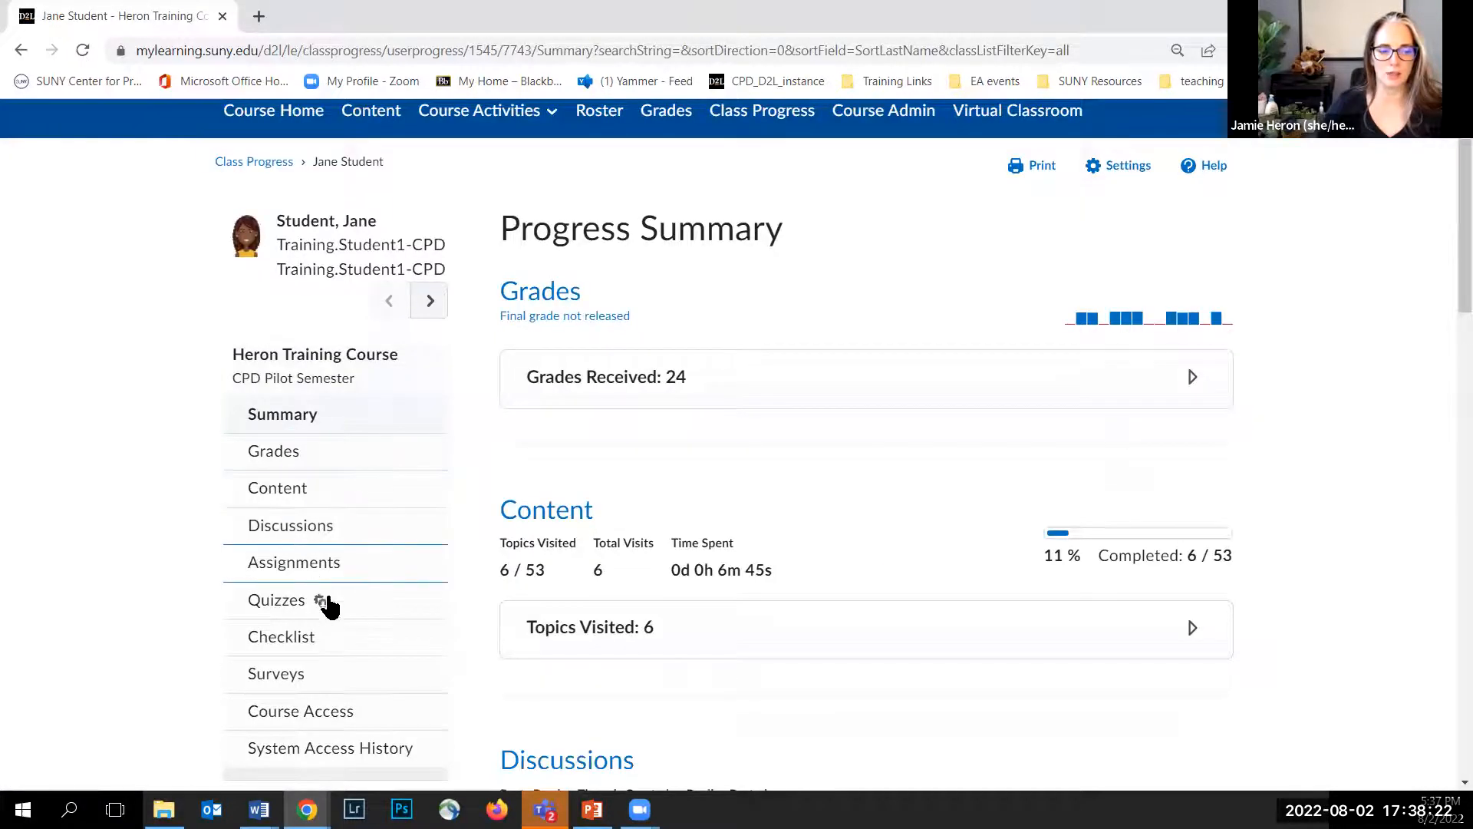
pyautogui.scroll(-1, 326, 607)
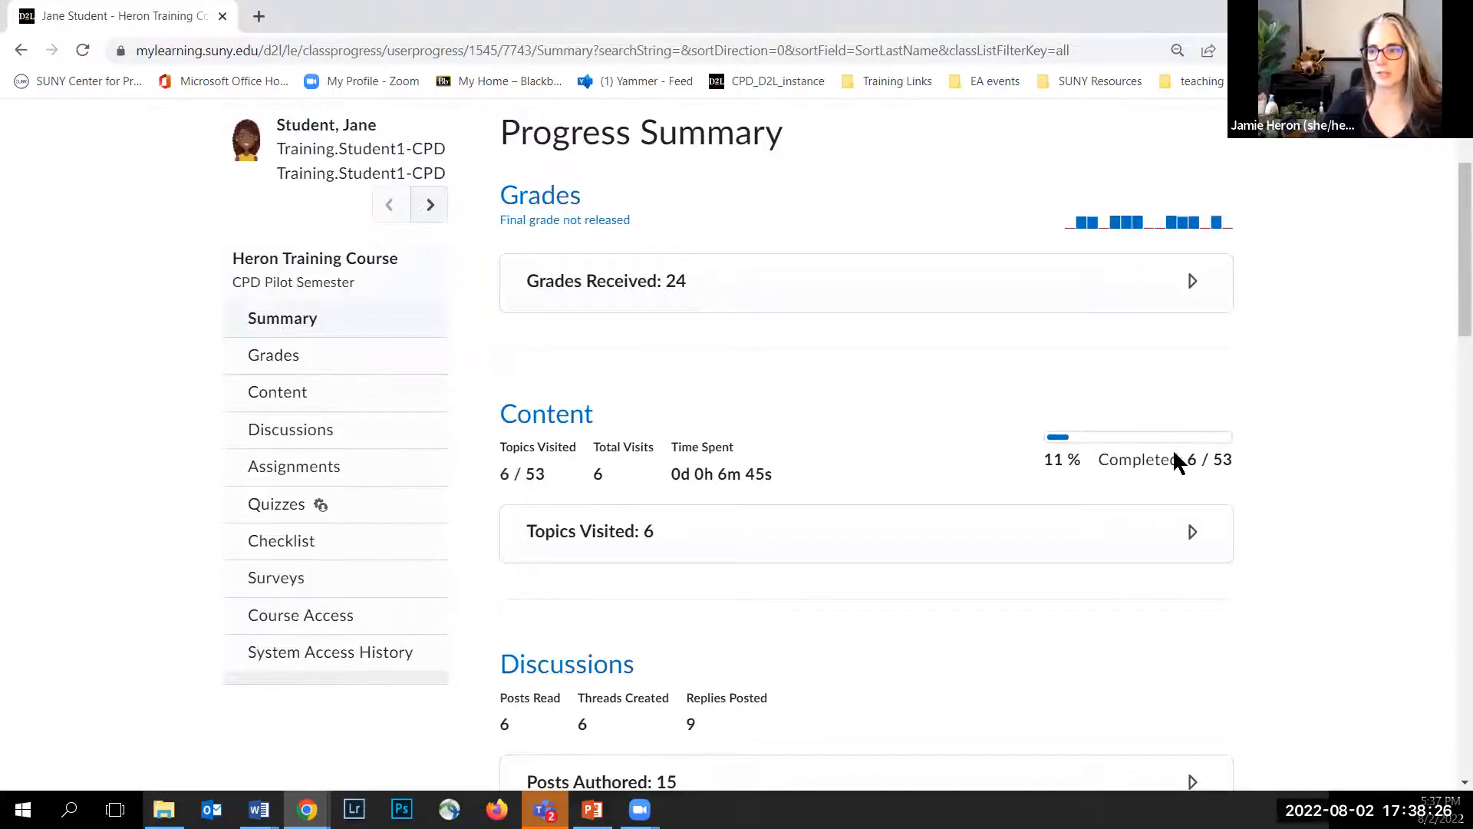
pyautogui.scroll(2, 1254, 418)
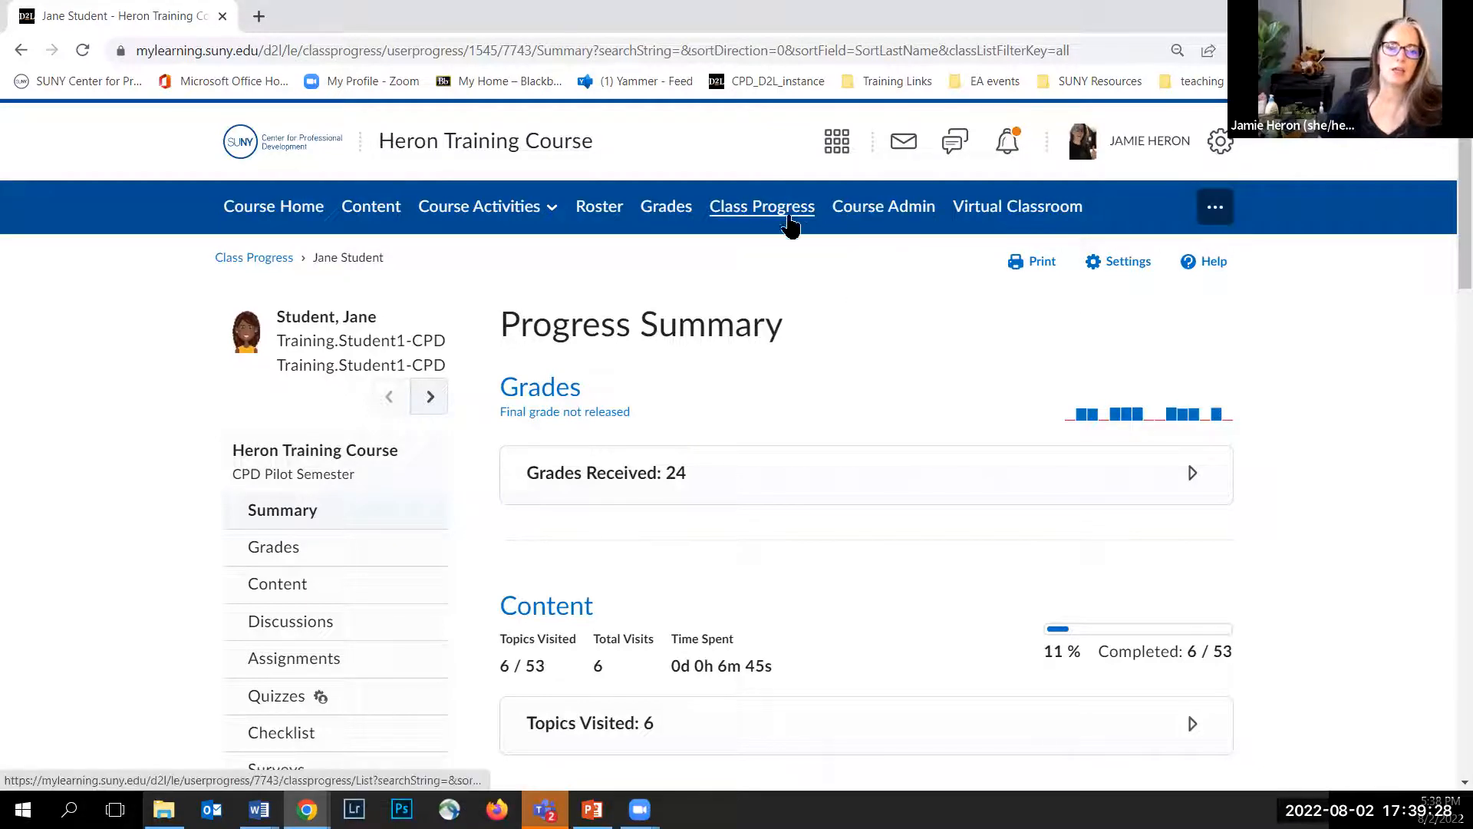
# Step: Open the Discussions category for editing in Manage Grades and review its weight and distribution settings
pyautogui.click(669, 207)
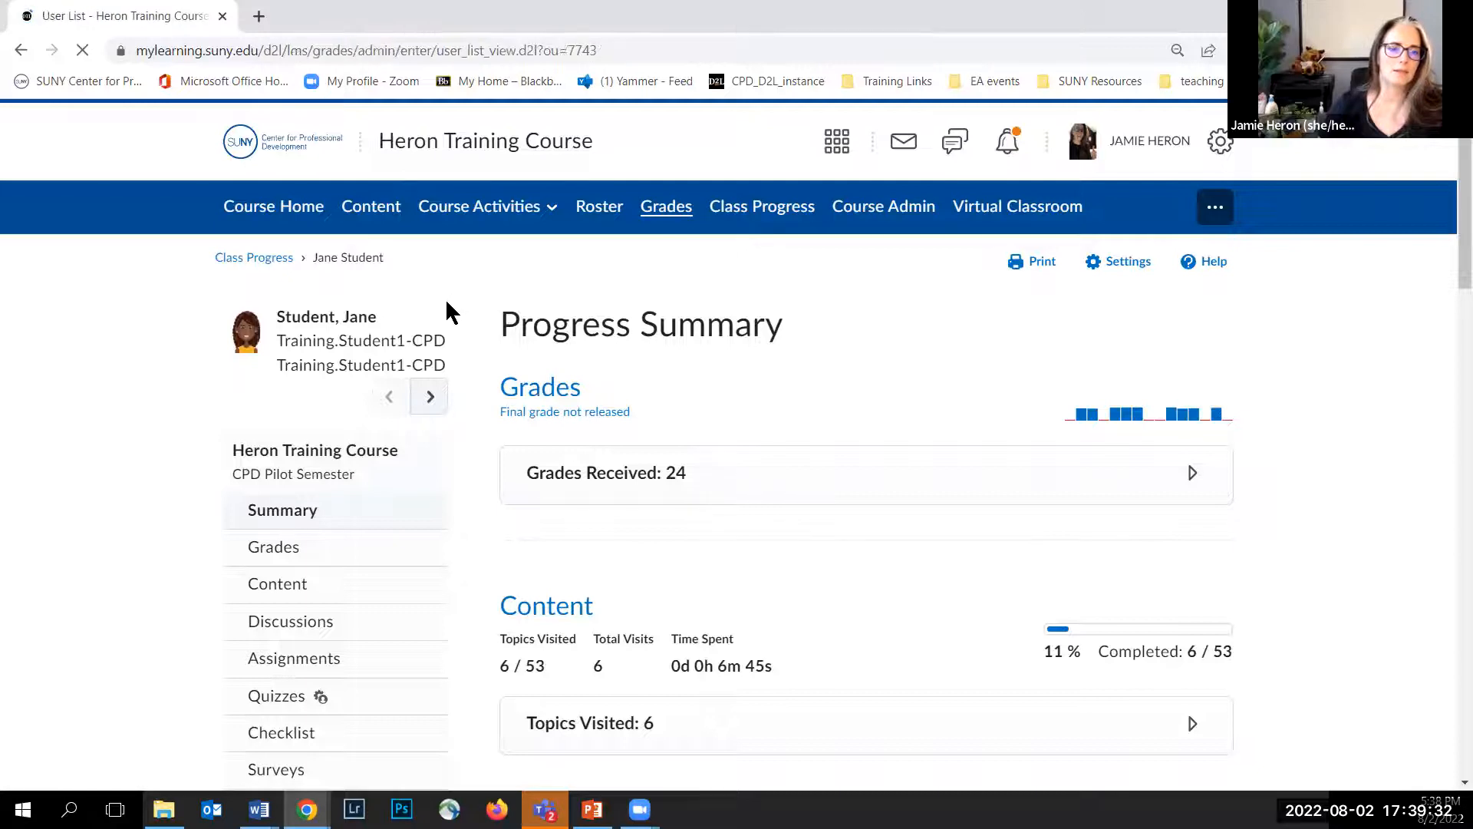
pyautogui.click(185, 264)
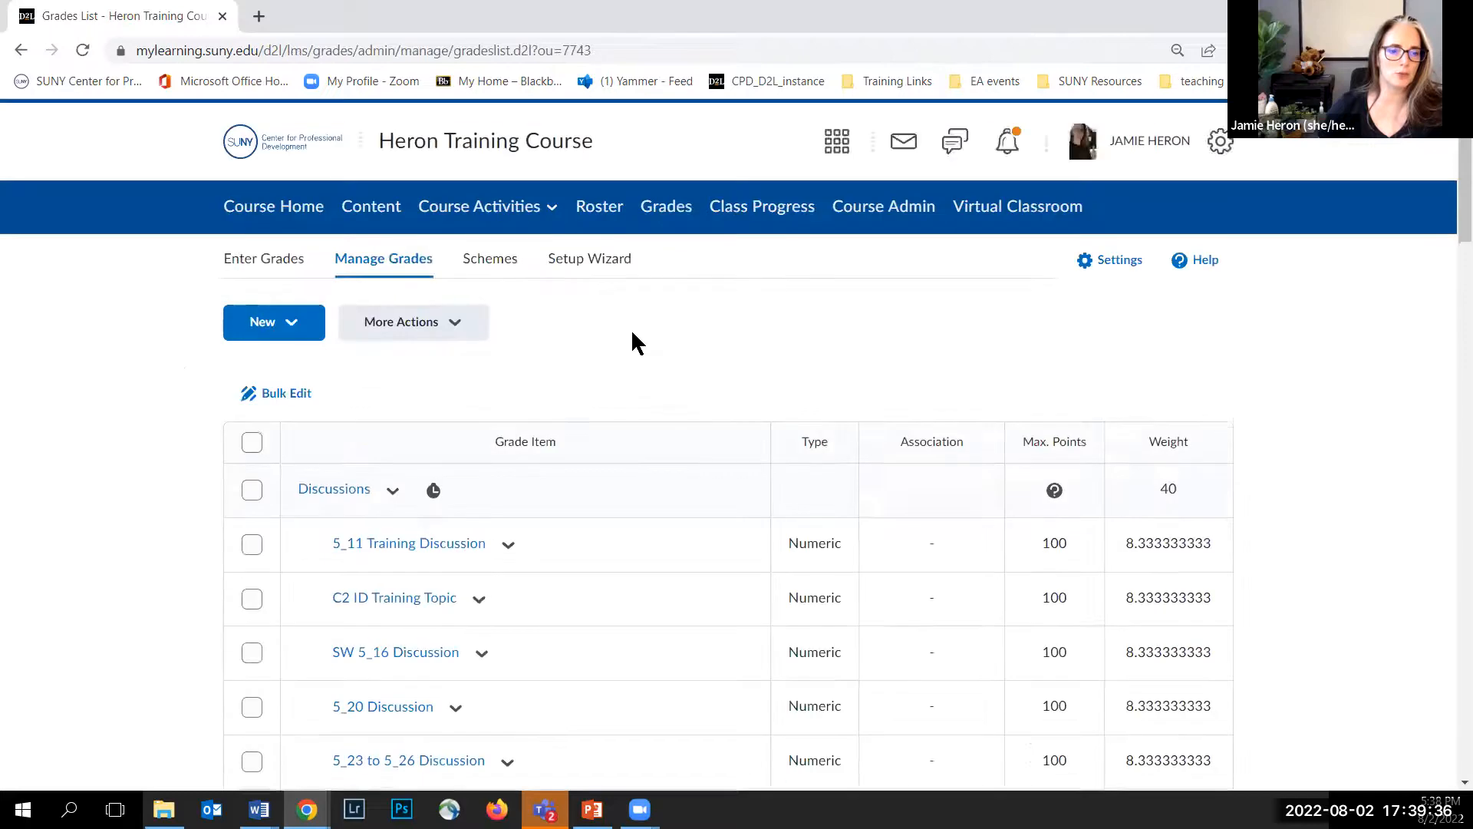
pyautogui.scroll(-2, 631, 330)
pyautogui.click(391, 301)
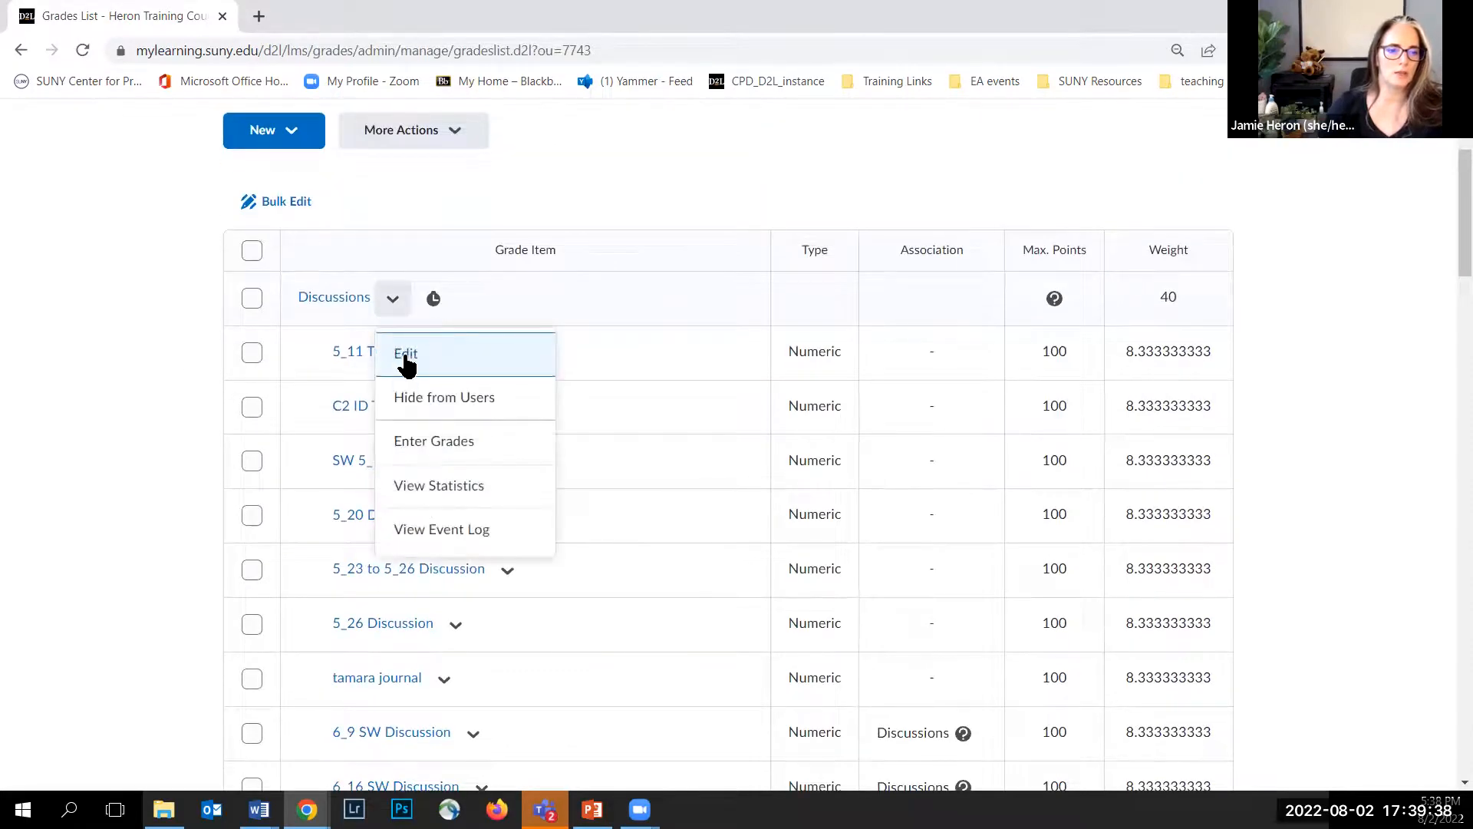
pyautogui.click(401, 354)
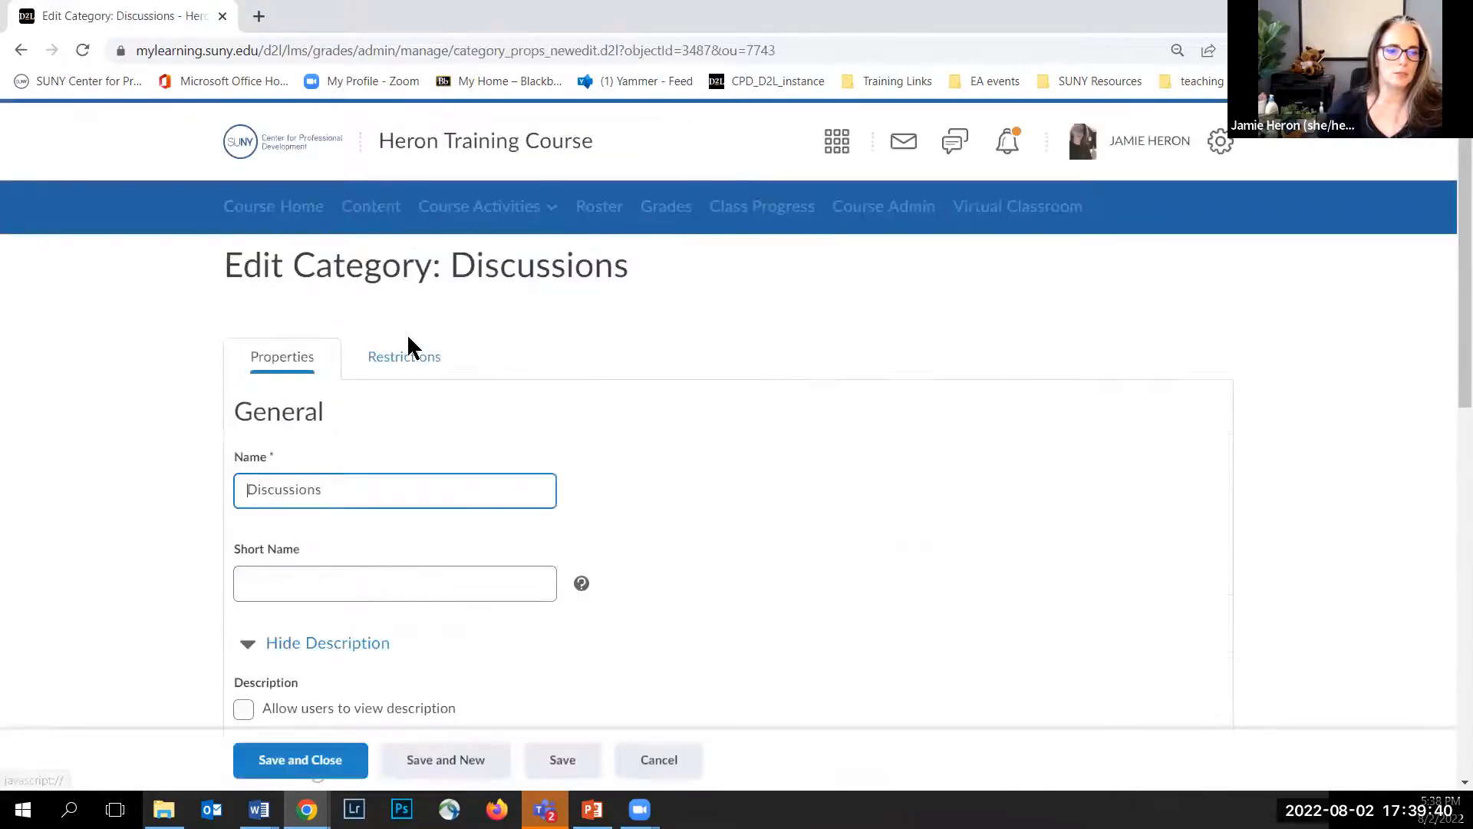
pyautogui.scroll(-5, 407, 337)
pyautogui.scroll(-5, 408, 343)
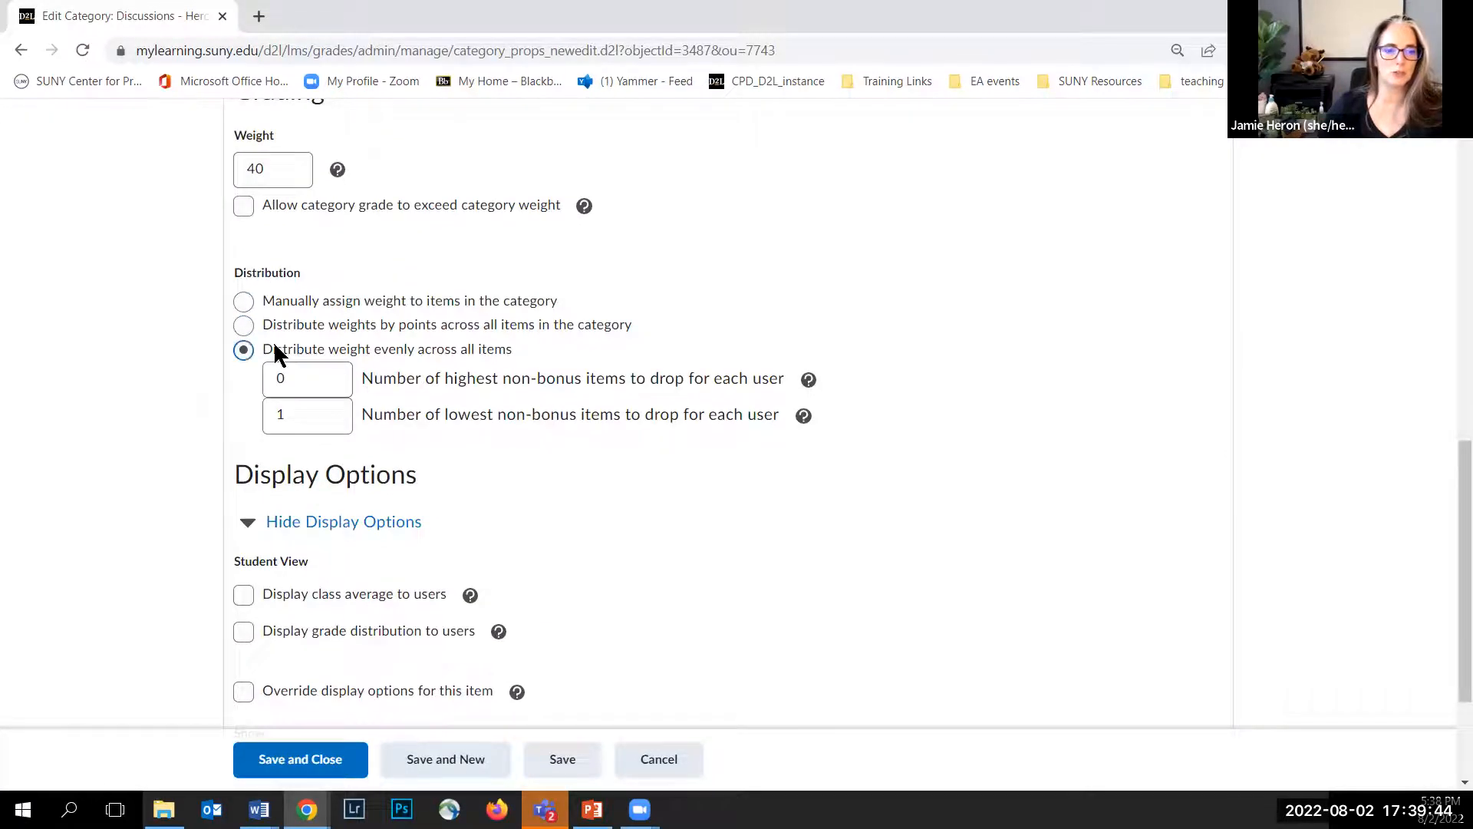
pyautogui.click(293, 424)
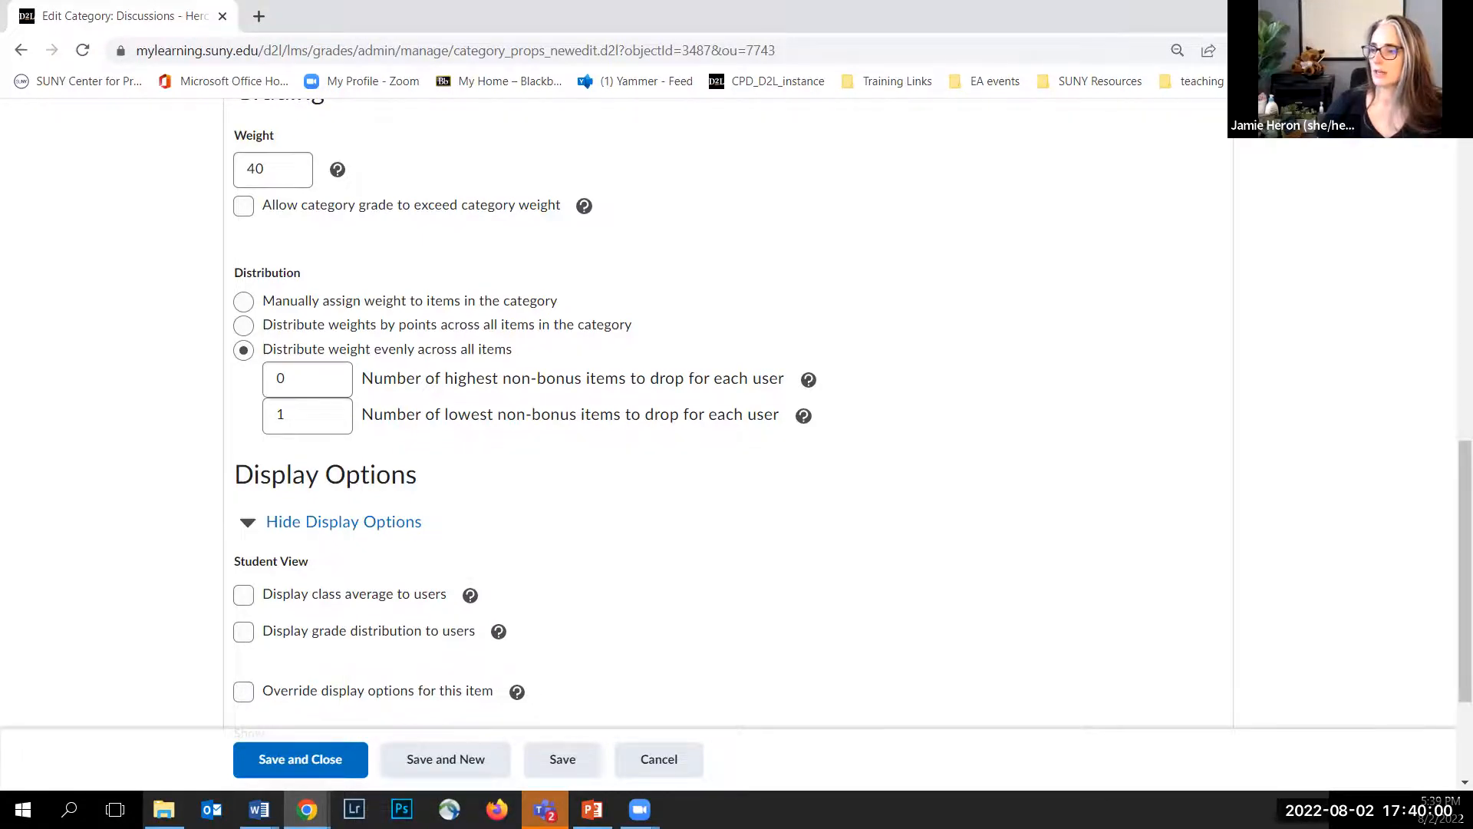
pyautogui.scroll(10, 950, 279)
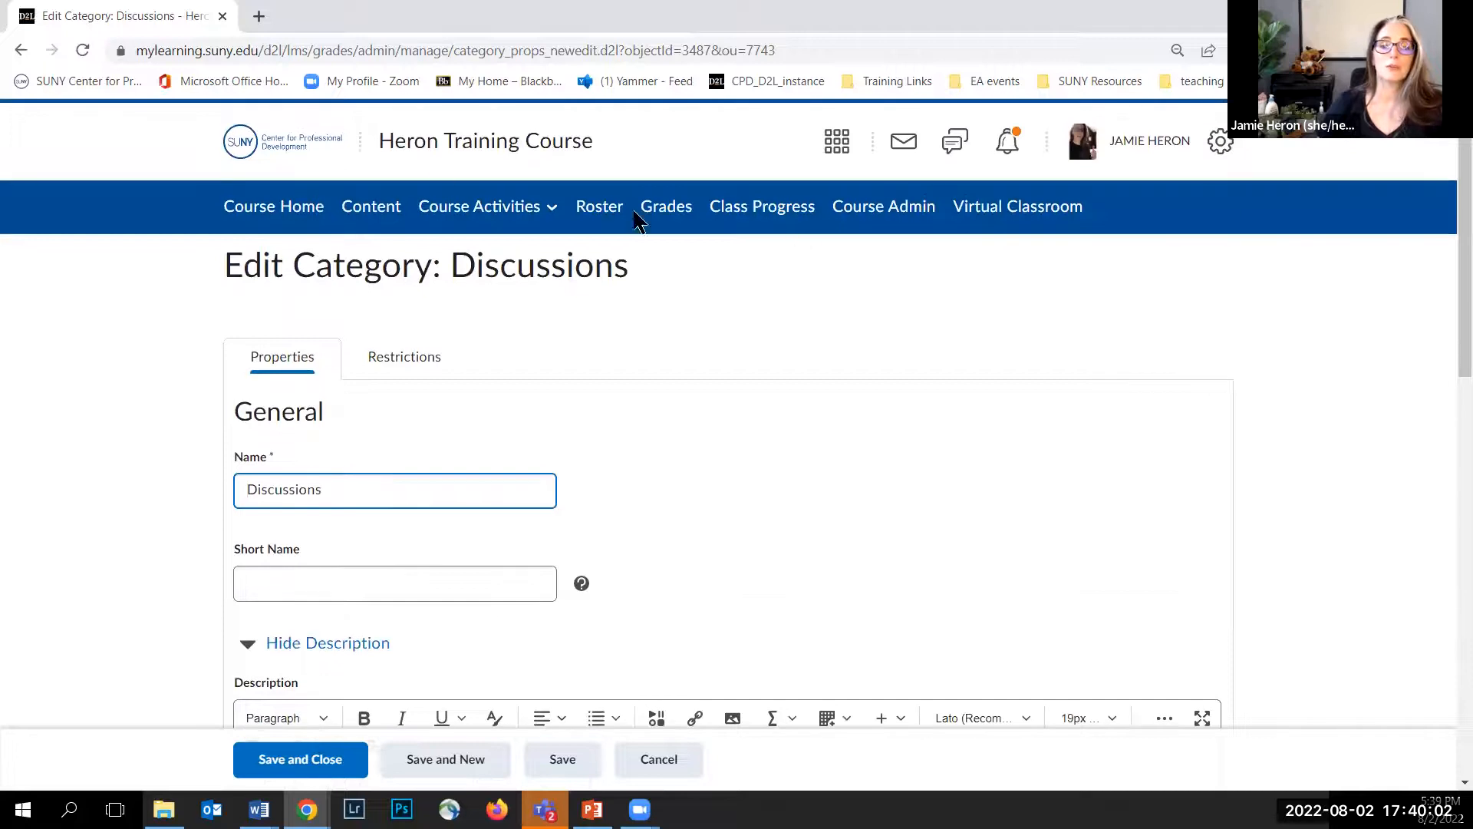
# Step: Open the course's Course Administration tools page
pyautogui.click(869, 215)
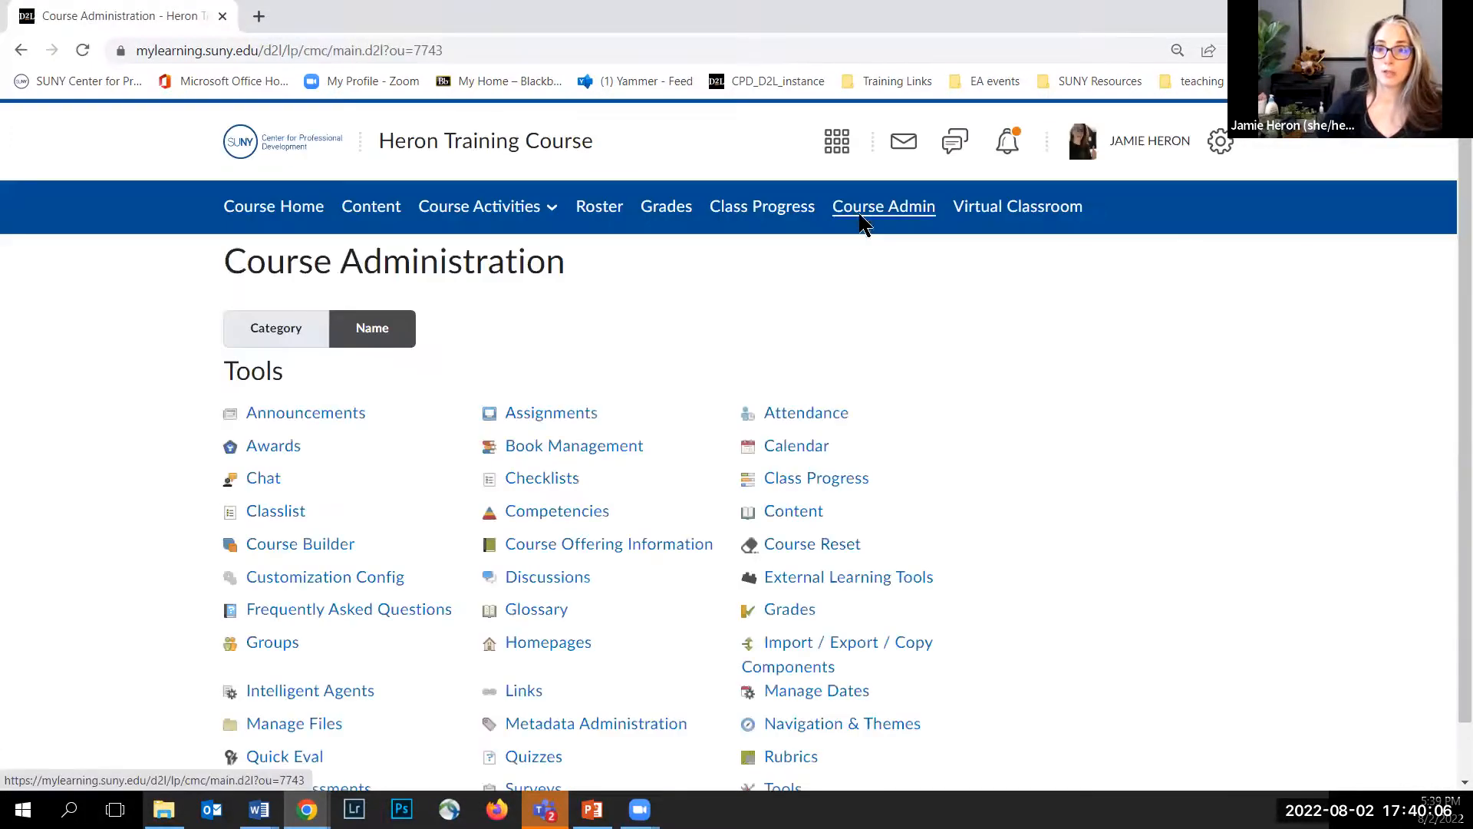
# Step: Open Quick Eval from the course administration tools
pyautogui.scroll(-1, 874, 307)
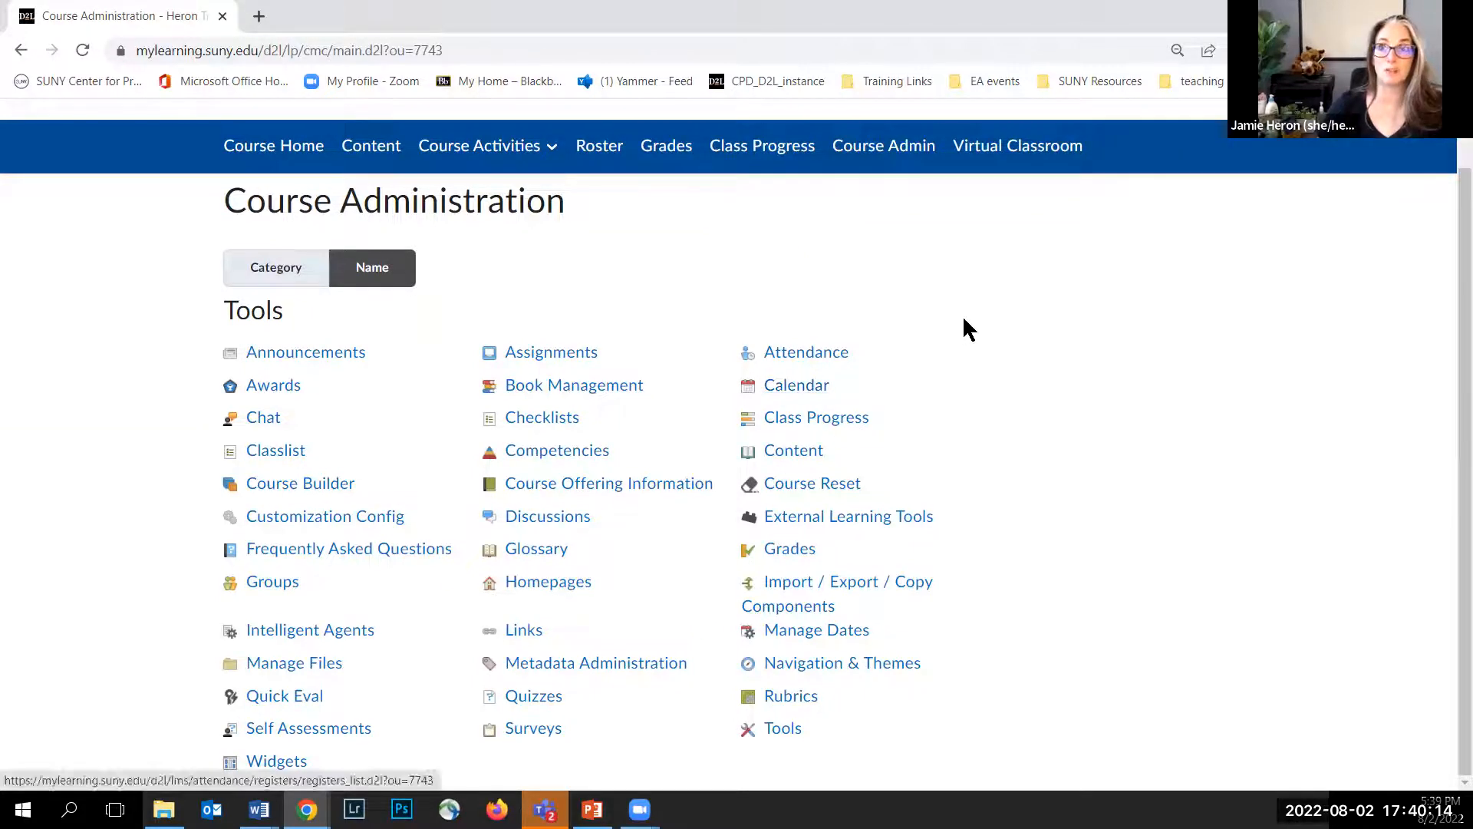
pyautogui.click(308, 699)
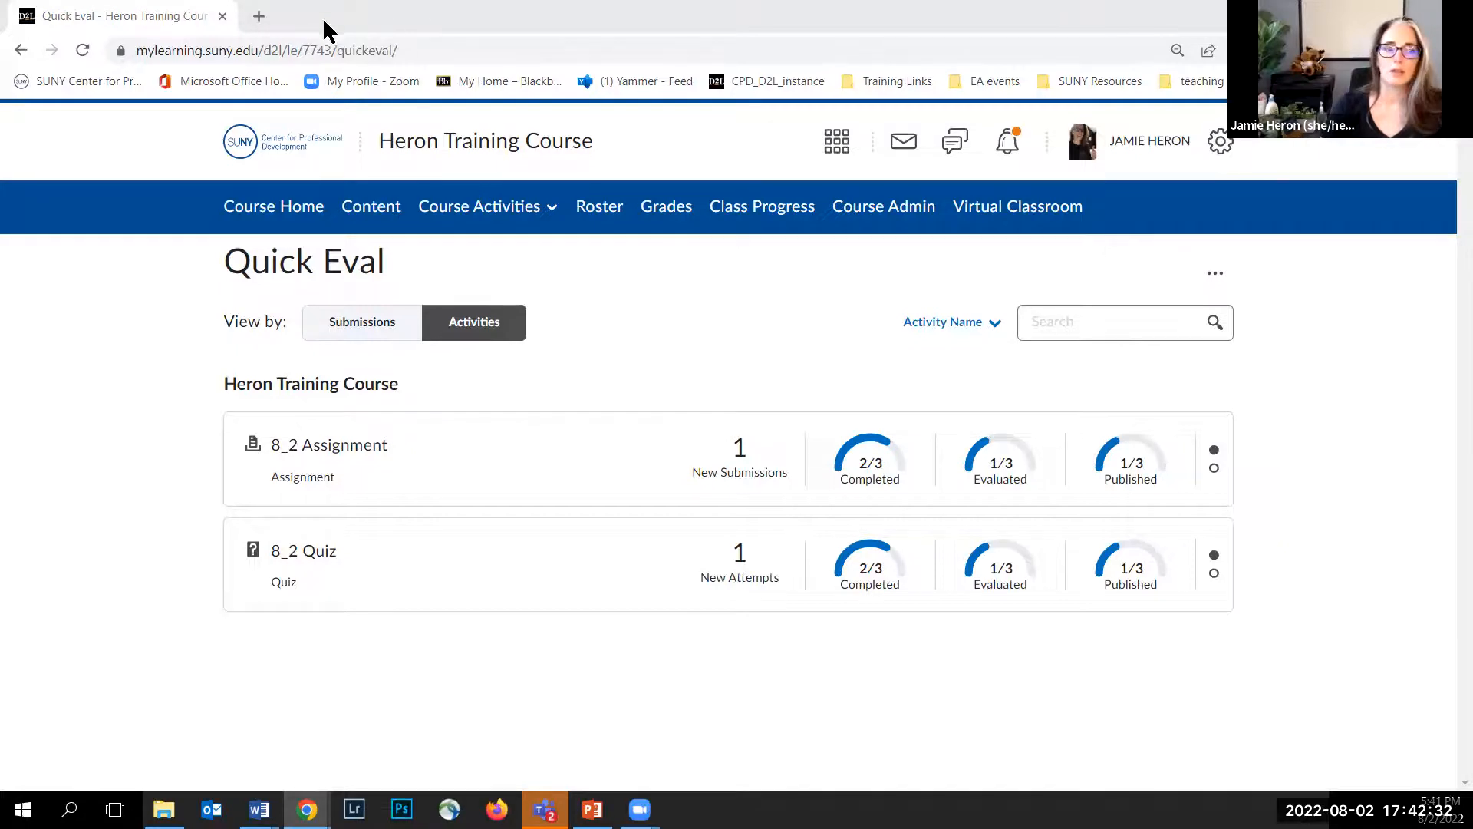
# Step: Open a new browser tab, go to dle.suny.edu and open the Recordings page under Trainings
pyautogui.click(259, 17)
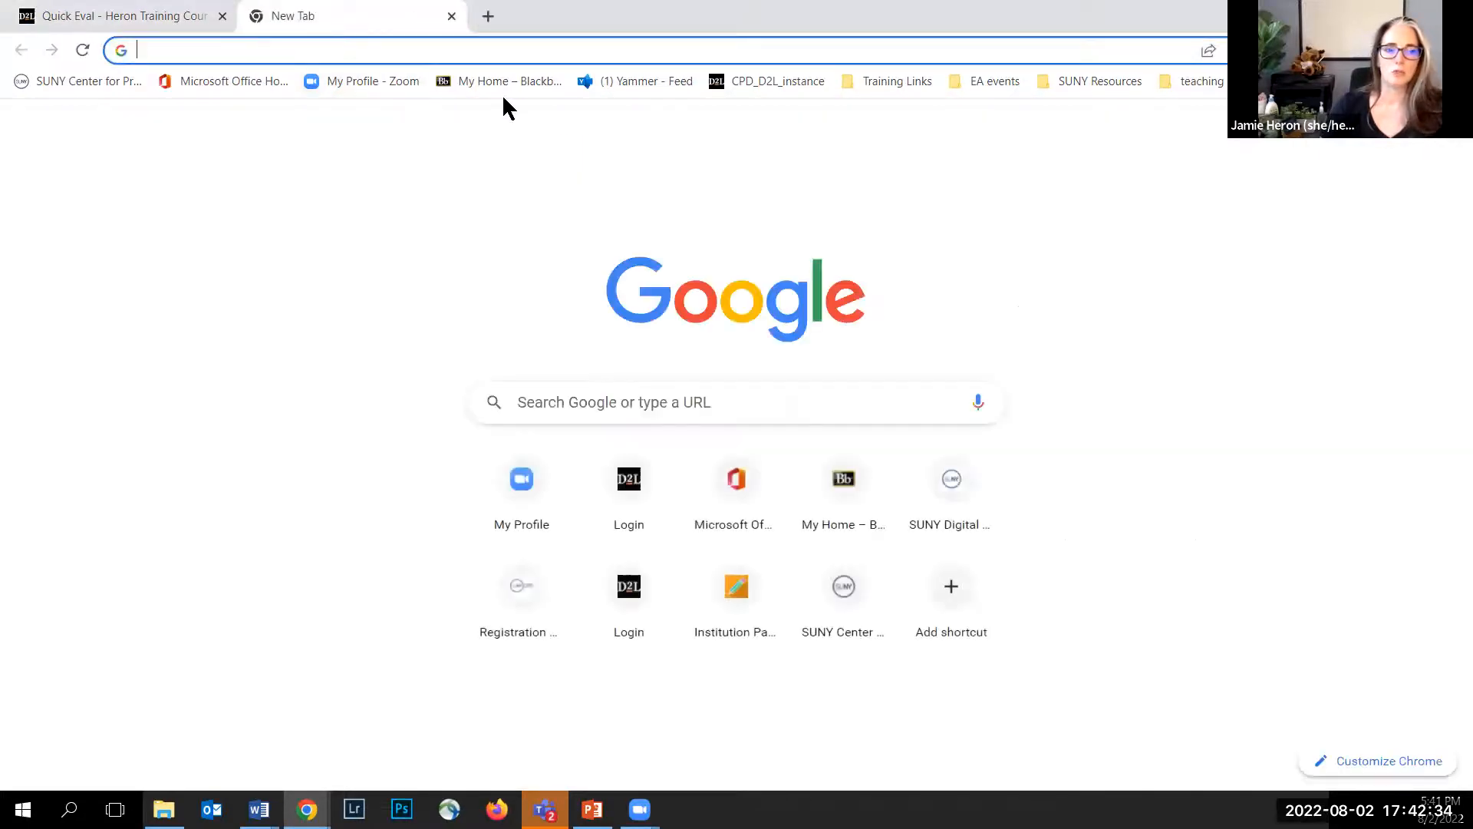
pyautogui.write('dle')
pyautogui.press('Return')
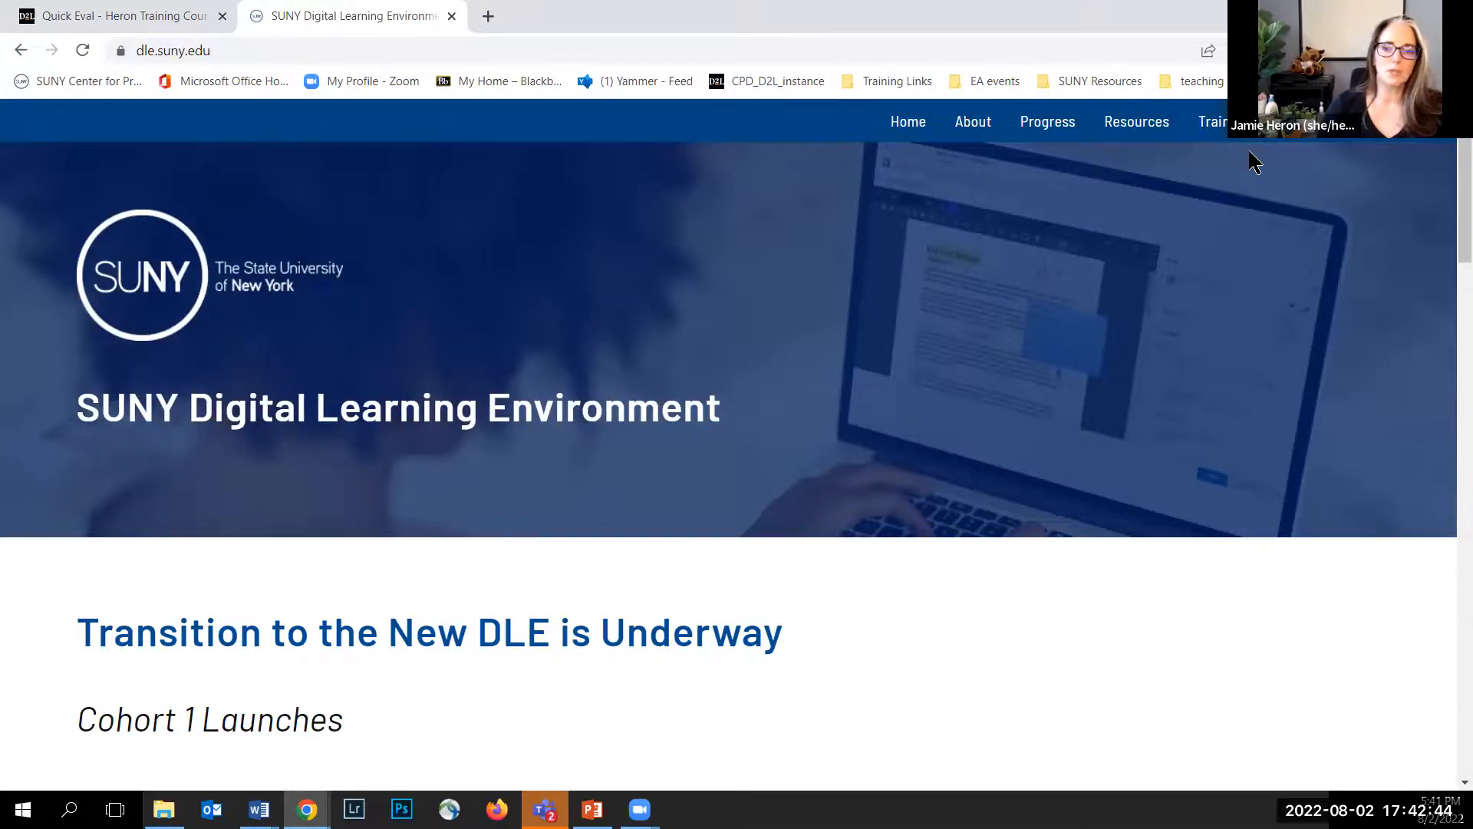
pyautogui.moveTo(1231, 136)
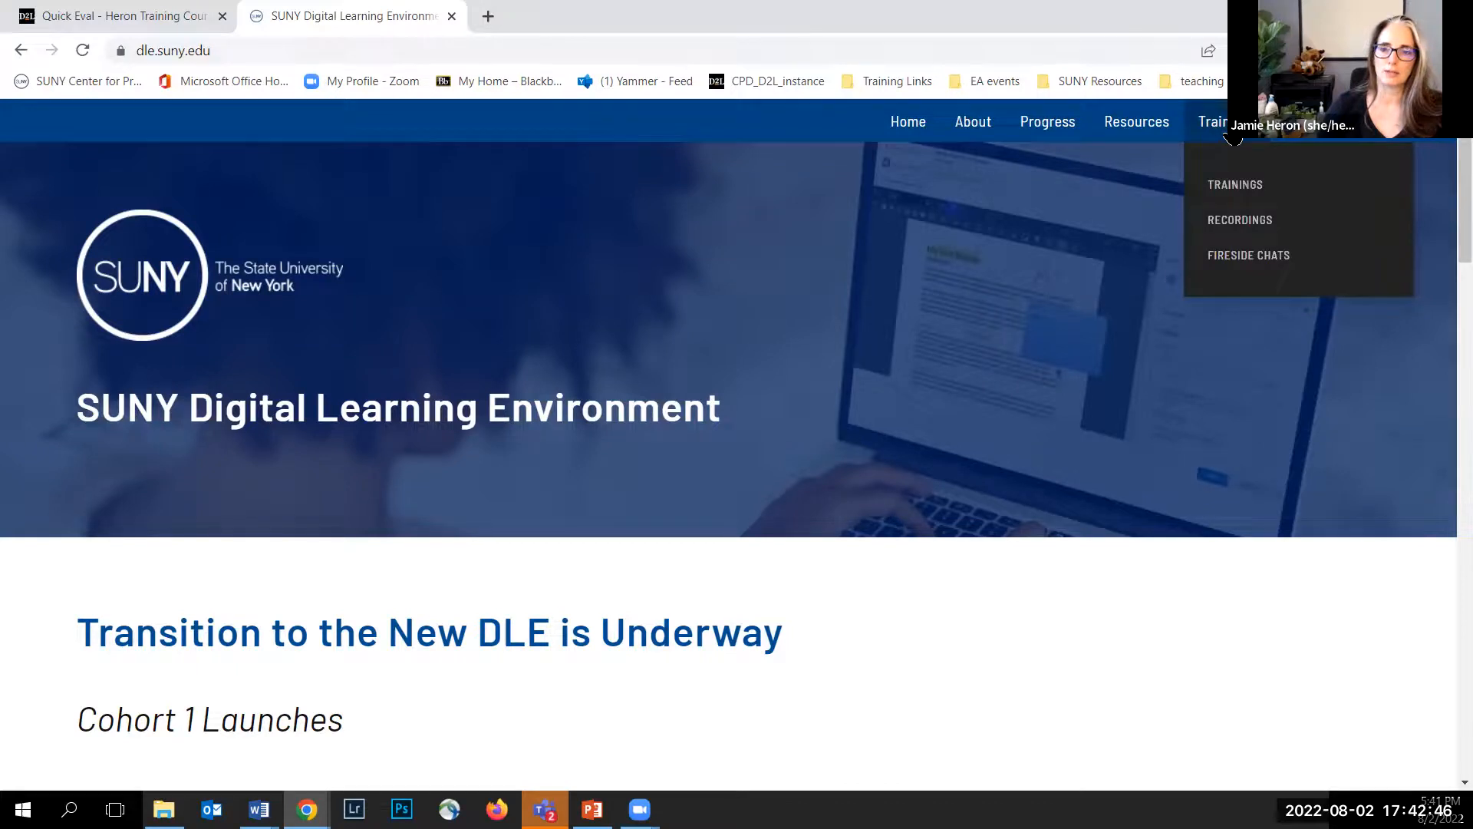
pyautogui.click(1222, 224)
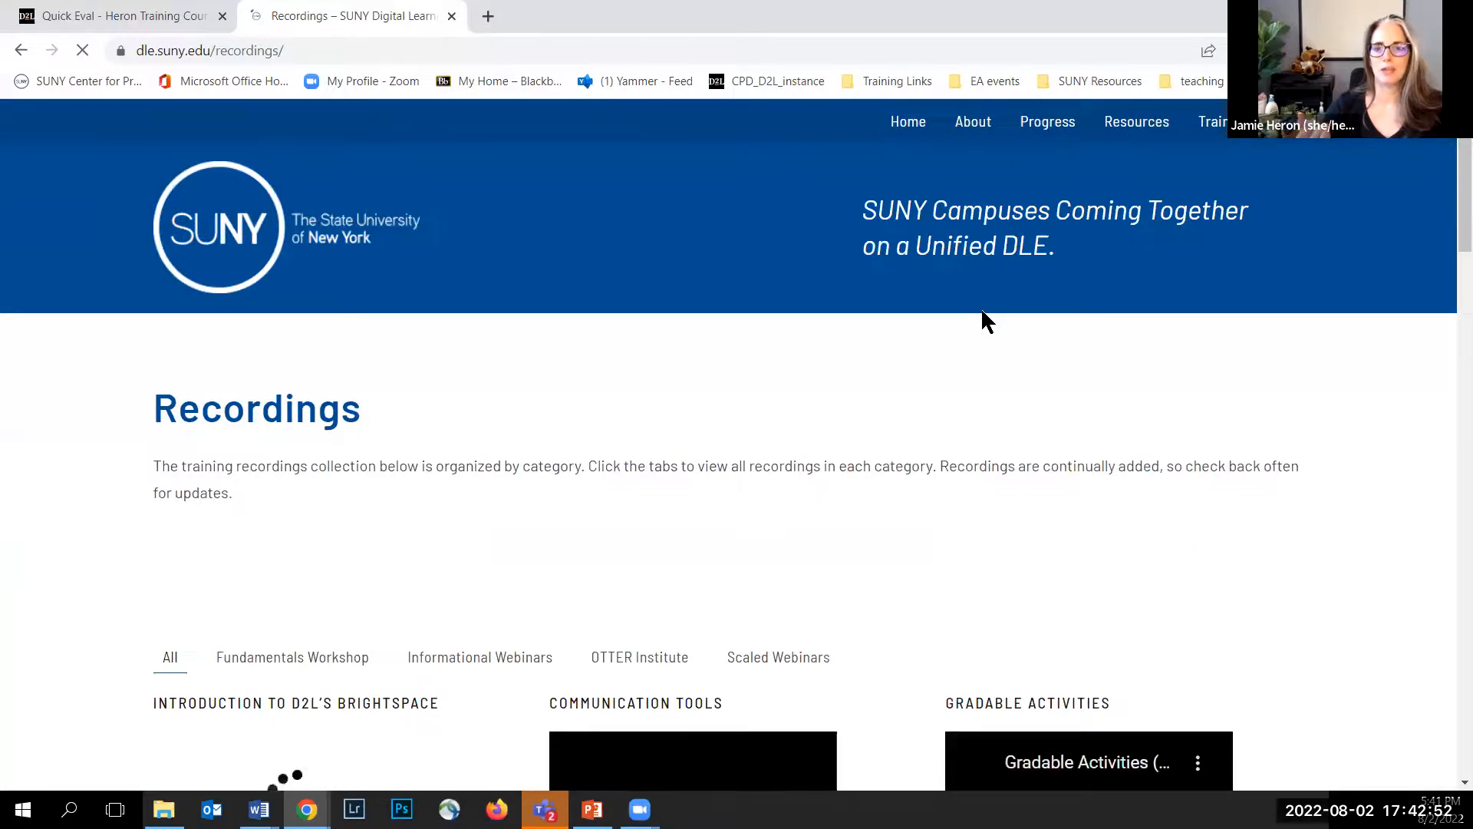
# Step: Pass the SUNY Federated Login prompt and reopen the Recordings page from the Trainings menu
pyautogui.click(1355, 130)
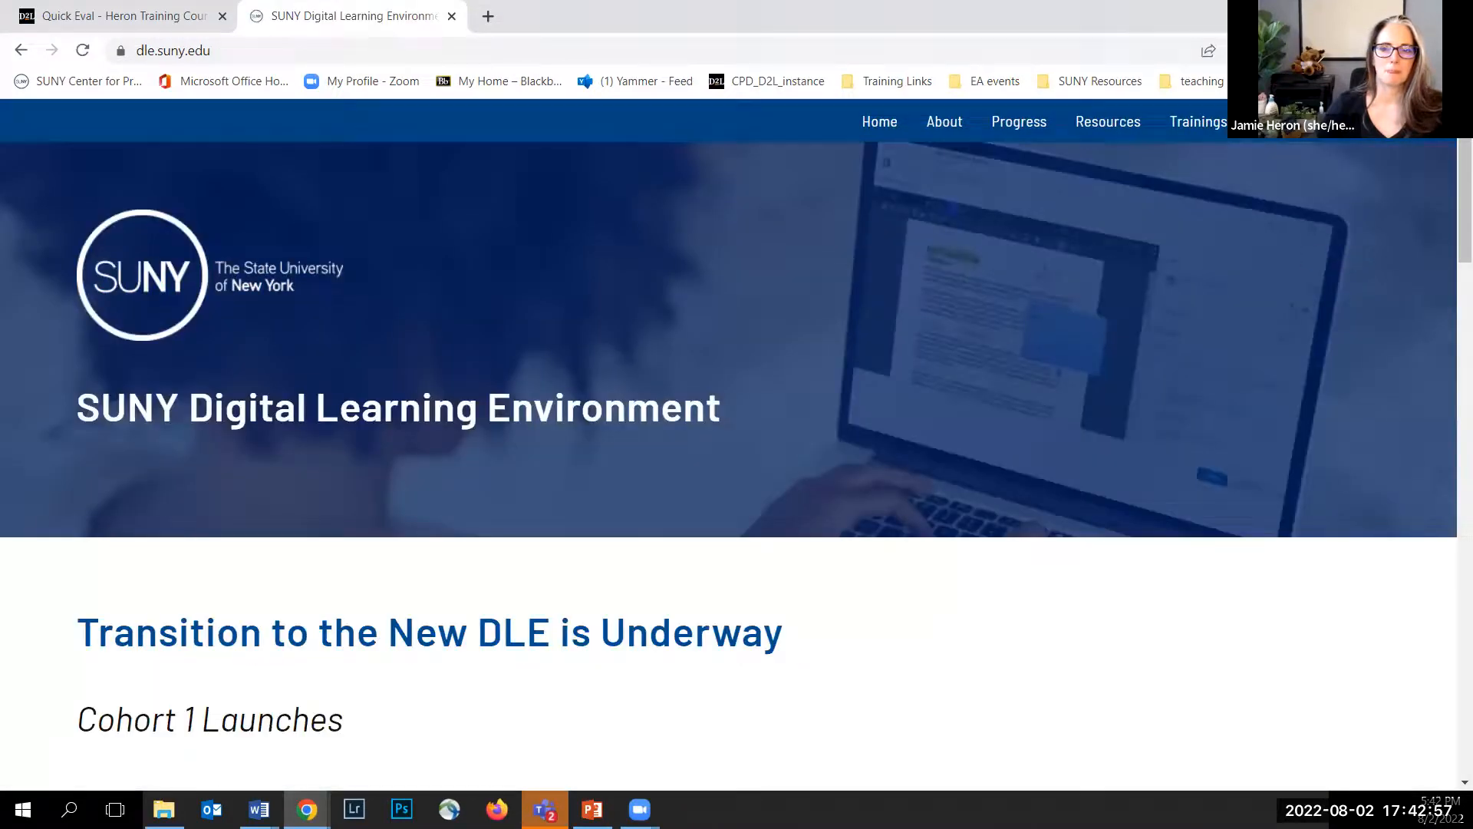
pyautogui.moveTo(1182, 136)
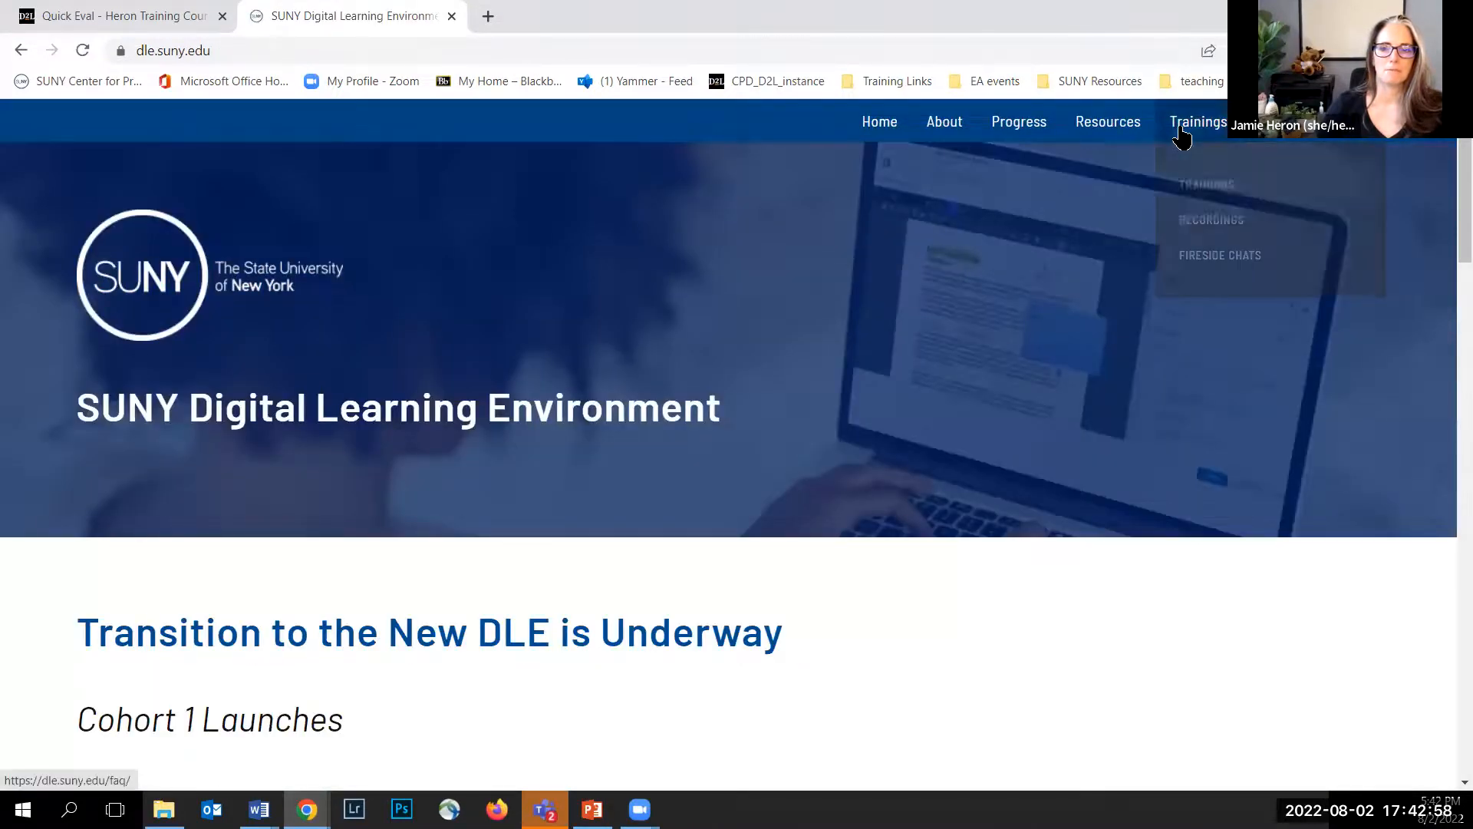
pyautogui.click(1194, 220)
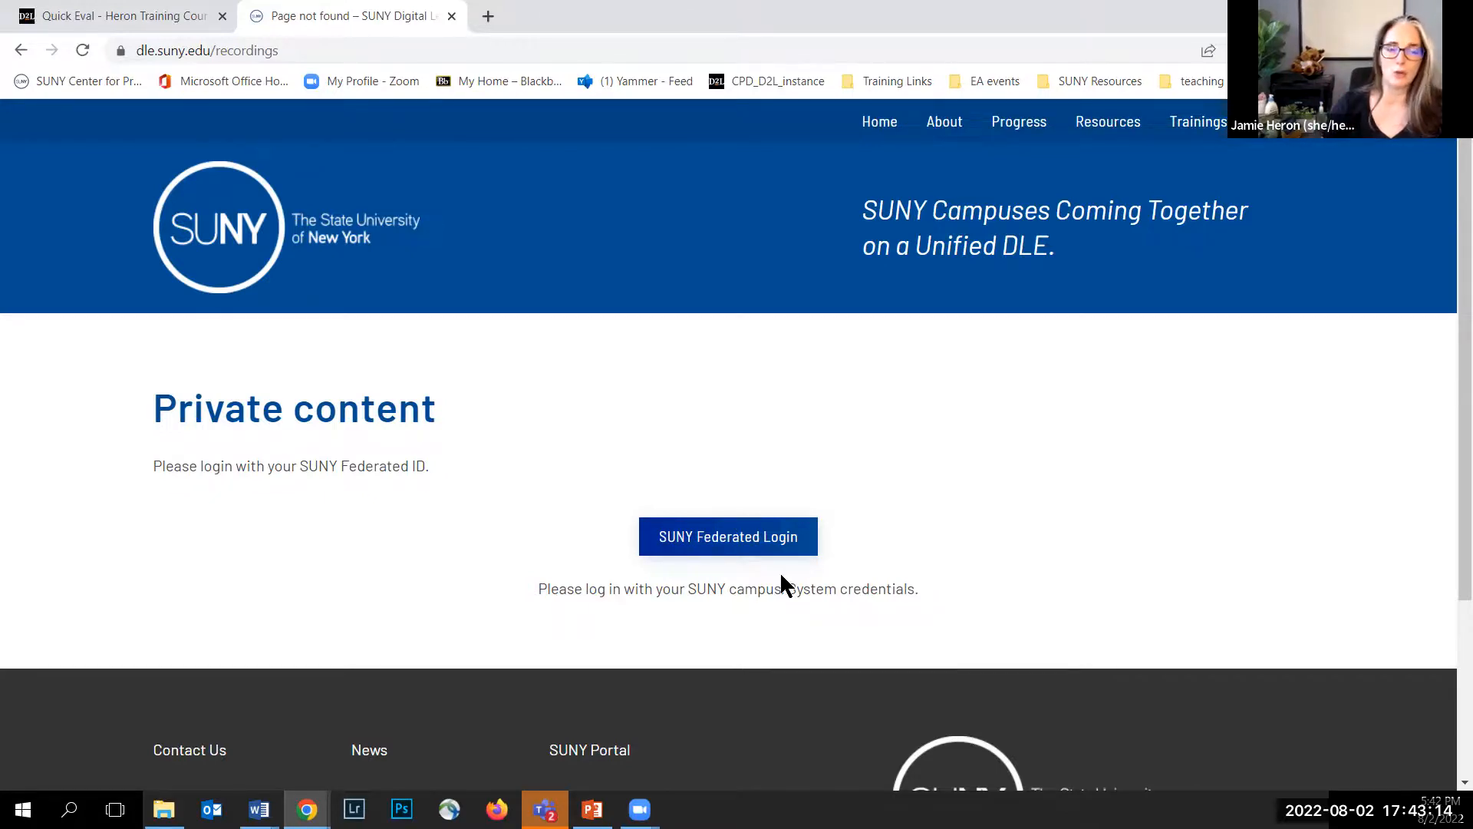
pyautogui.click(720, 553)
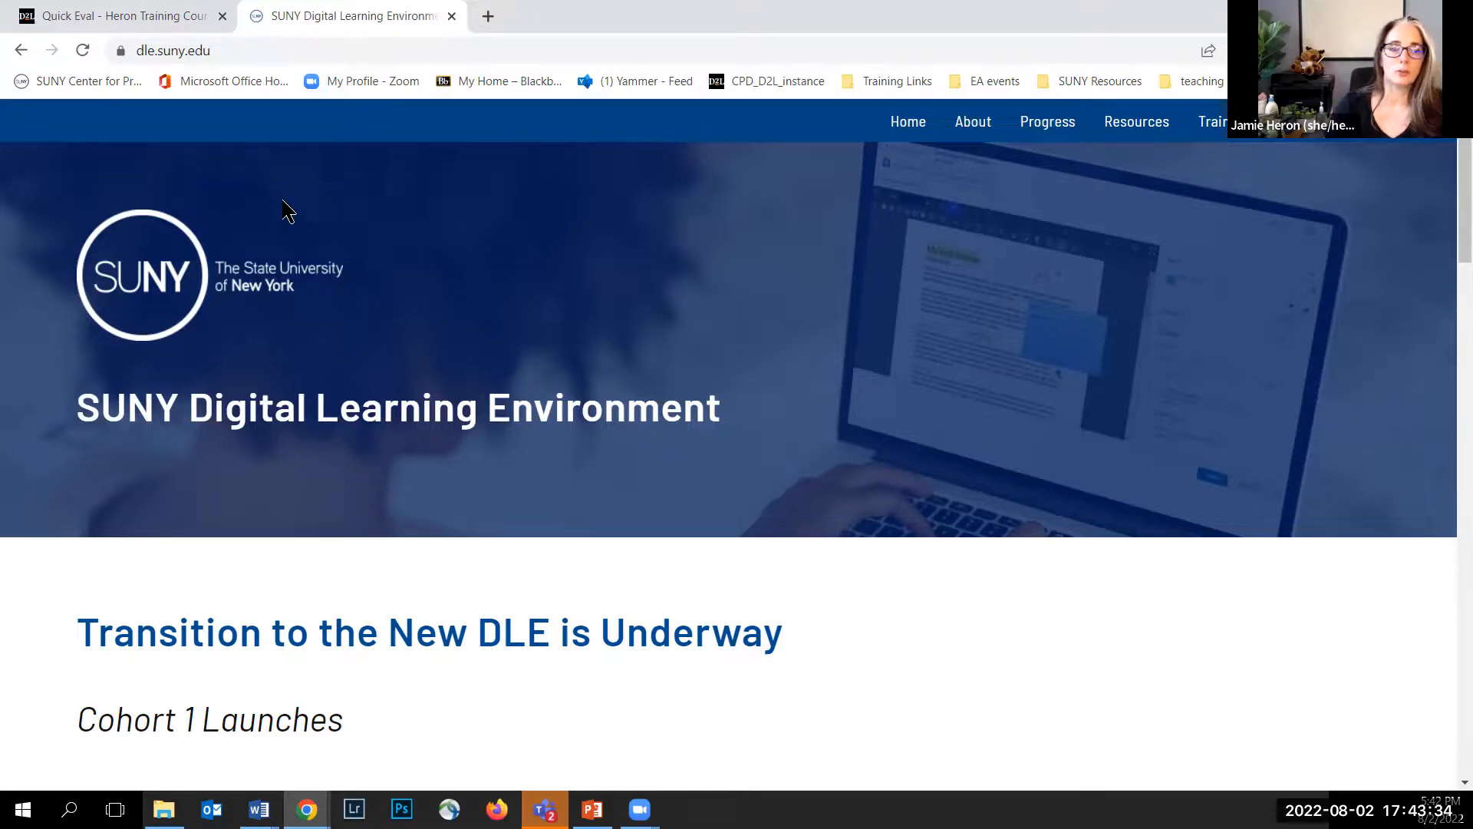
pyautogui.moveTo(1212, 134)
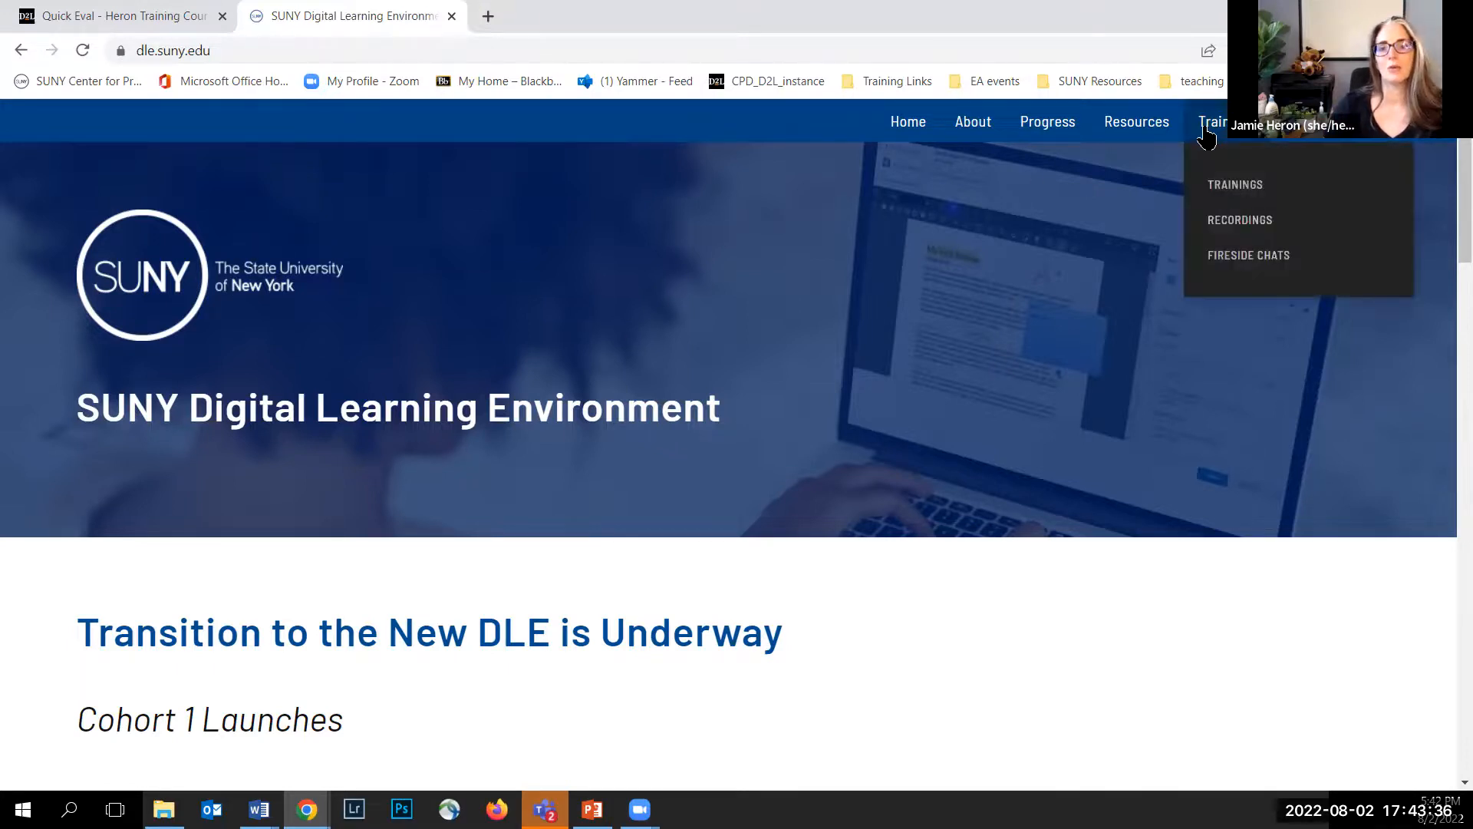
pyautogui.click(1226, 229)
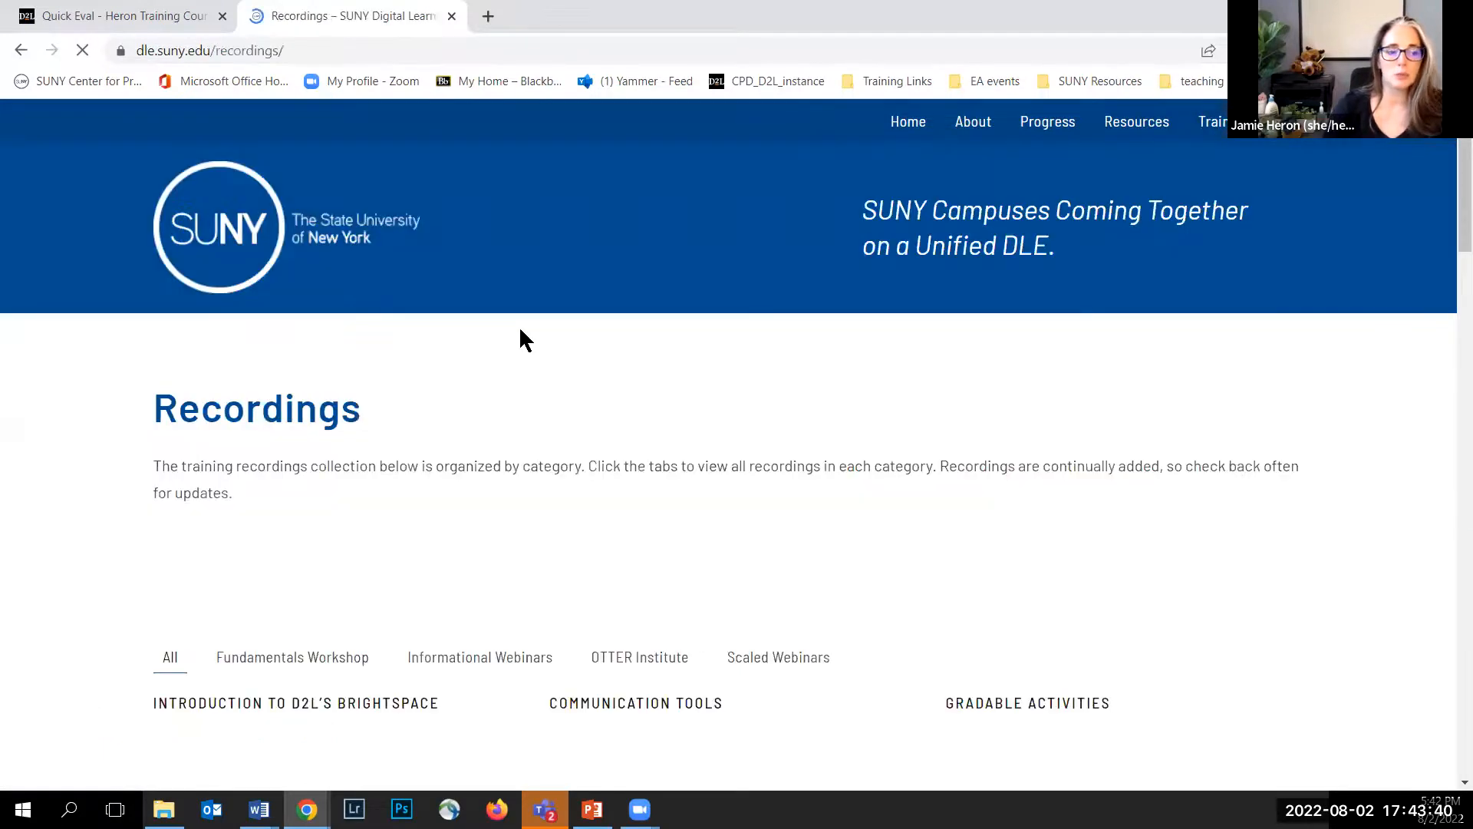
# Step: Browse the Fundamentals Workshop, OTTER Institute and Scaled Webinars recording categories
pyautogui.scroll(-3, 520, 330)
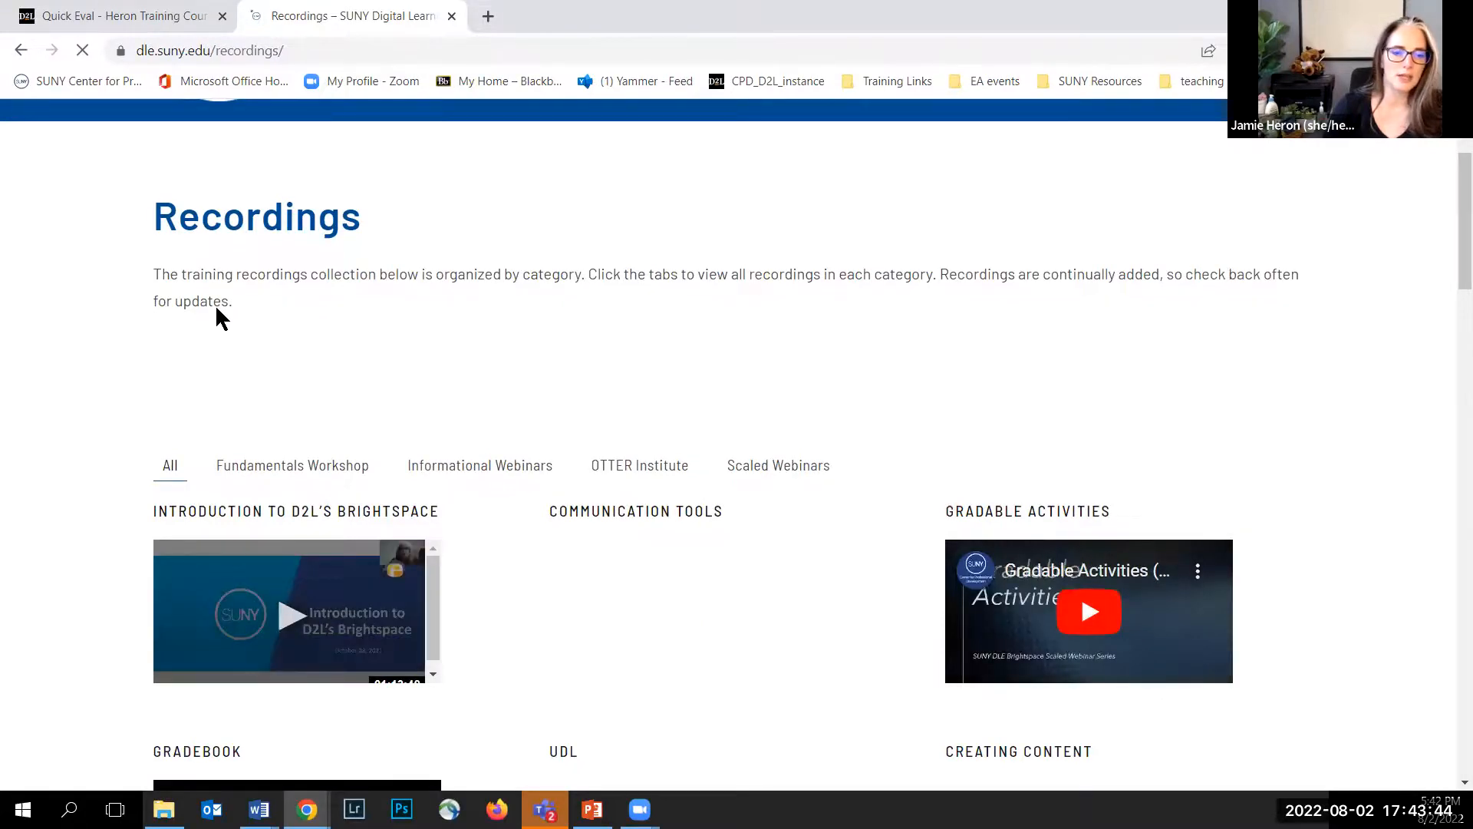
pyautogui.scroll(-3, 192, 311)
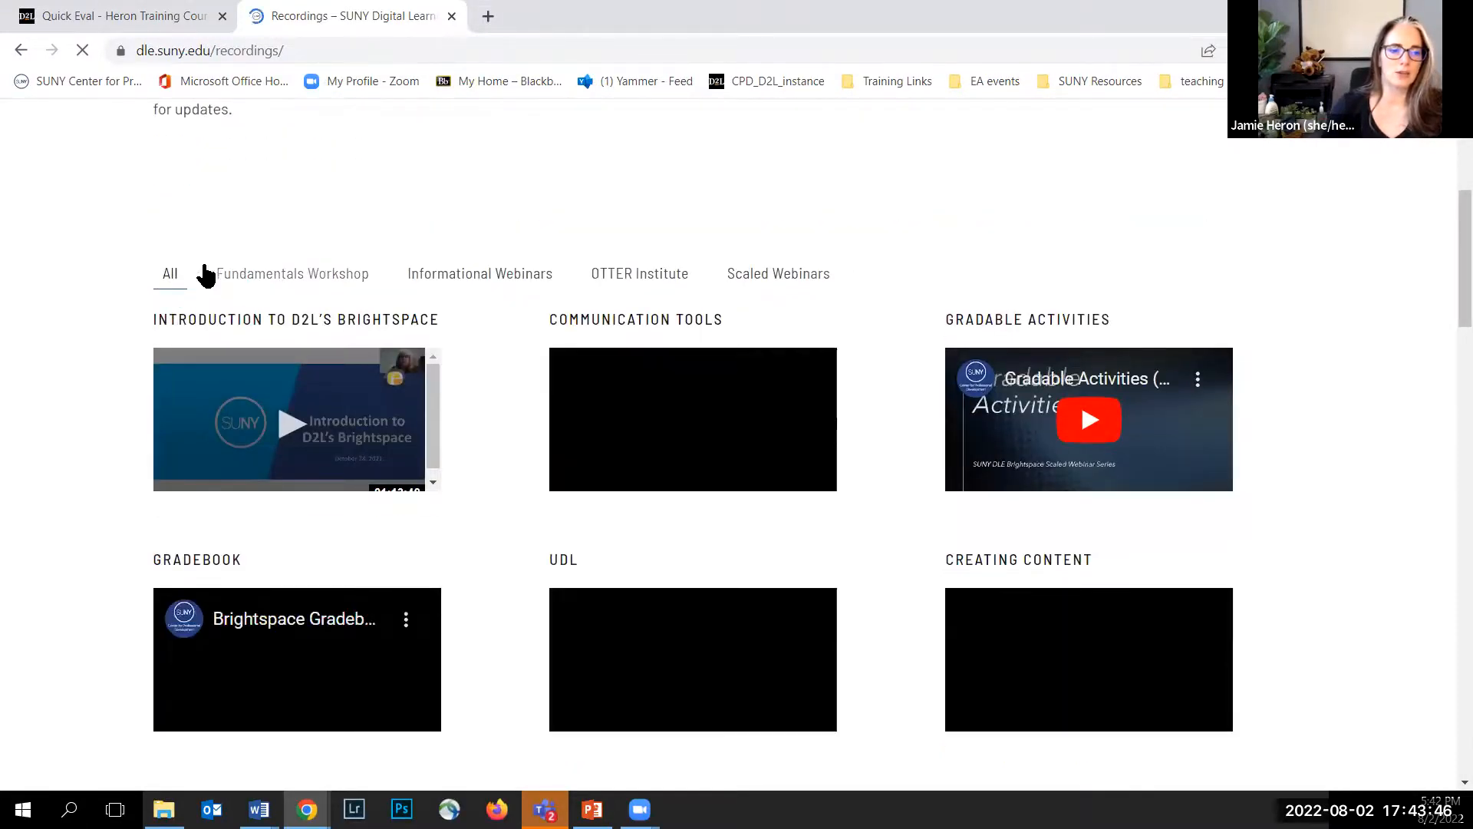
pyautogui.click(307, 274)
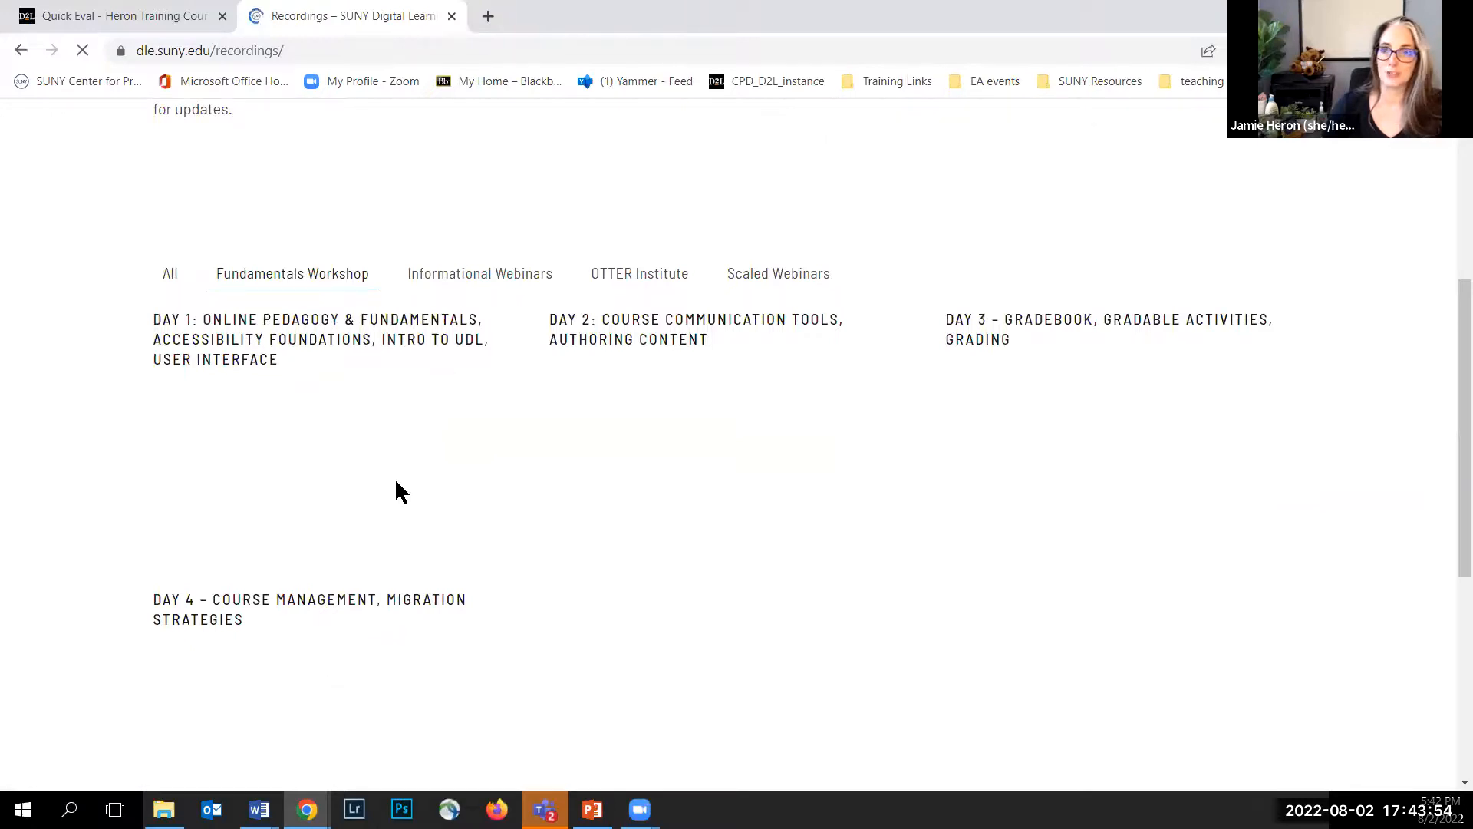
pyautogui.click(633, 279)
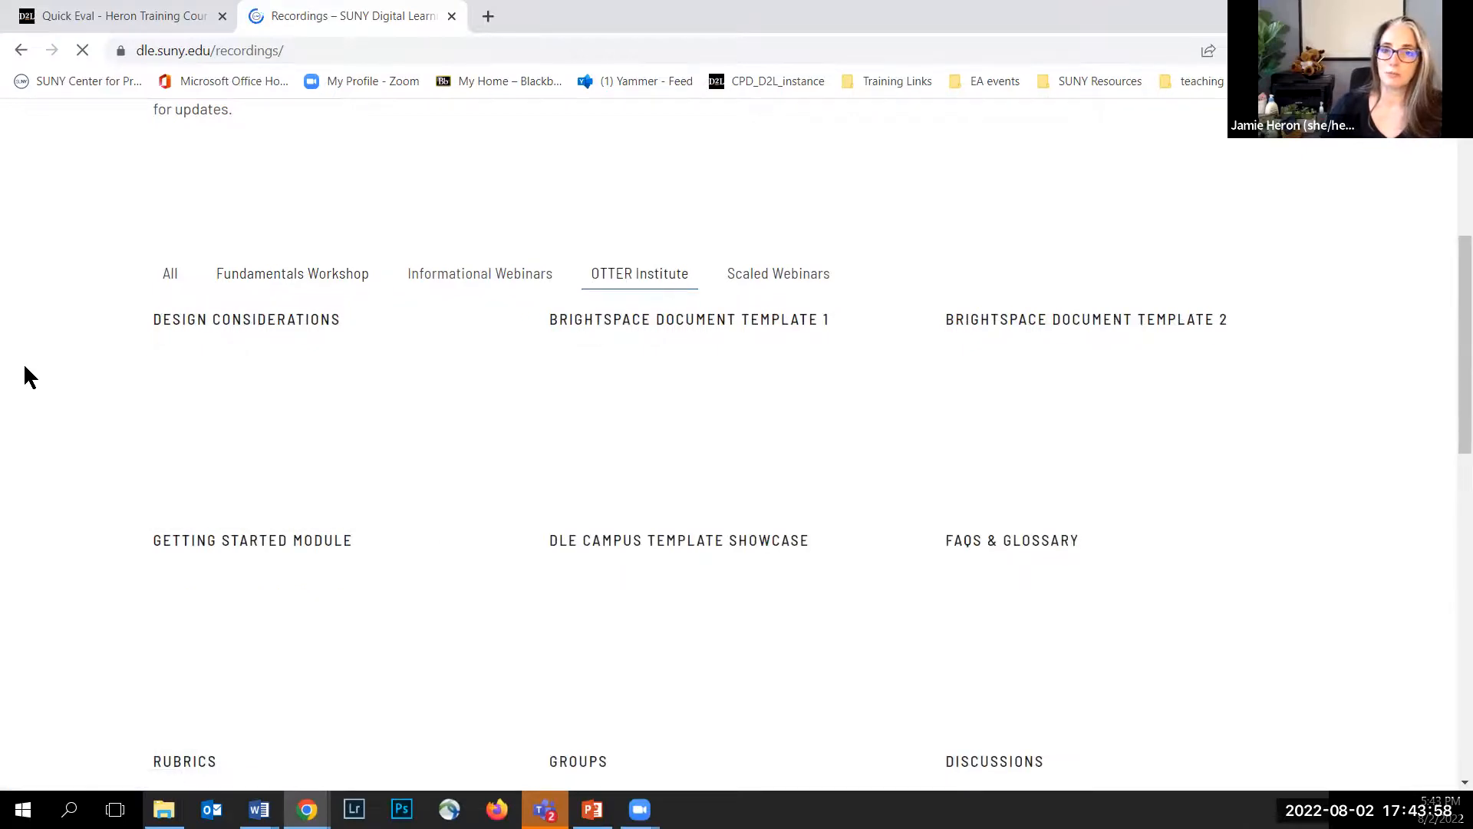
pyautogui.scroll(-1, 64, 370)
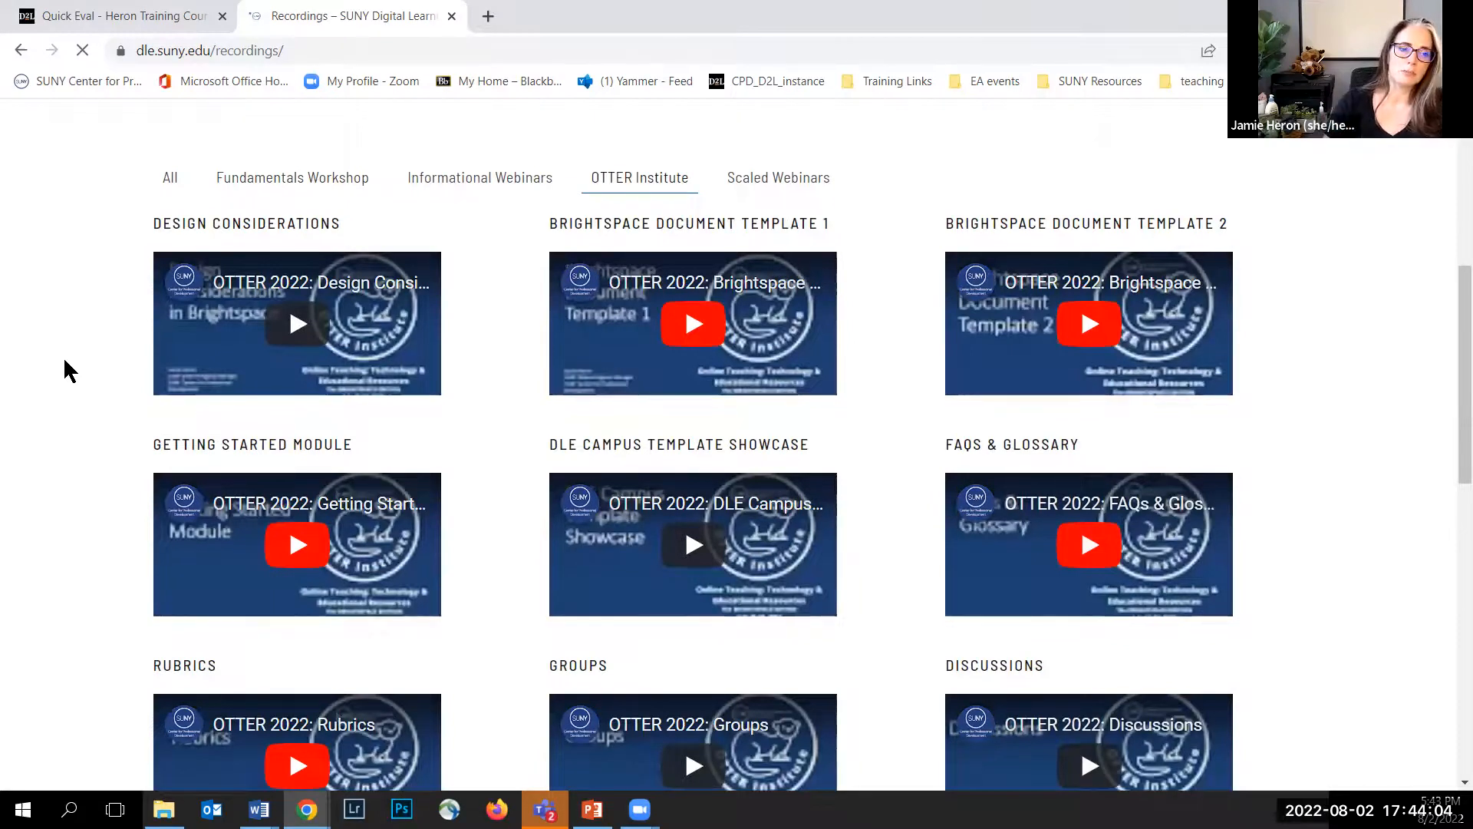
pyautogui.scroll(-2, 69, 360)
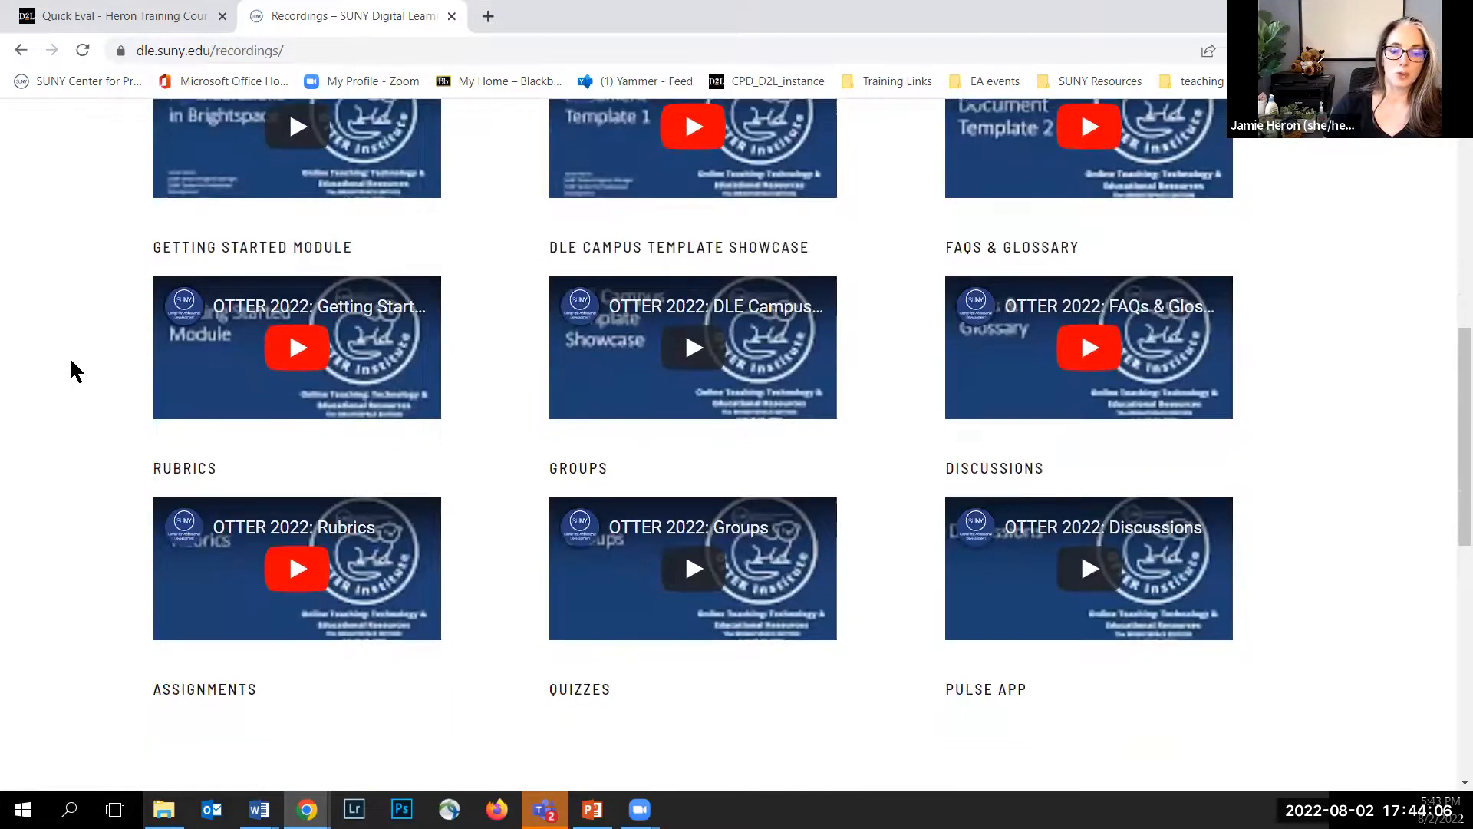
pyautogui.scroll(-1, 69, 357)
pyautogui.scroll(3, 69, 358)
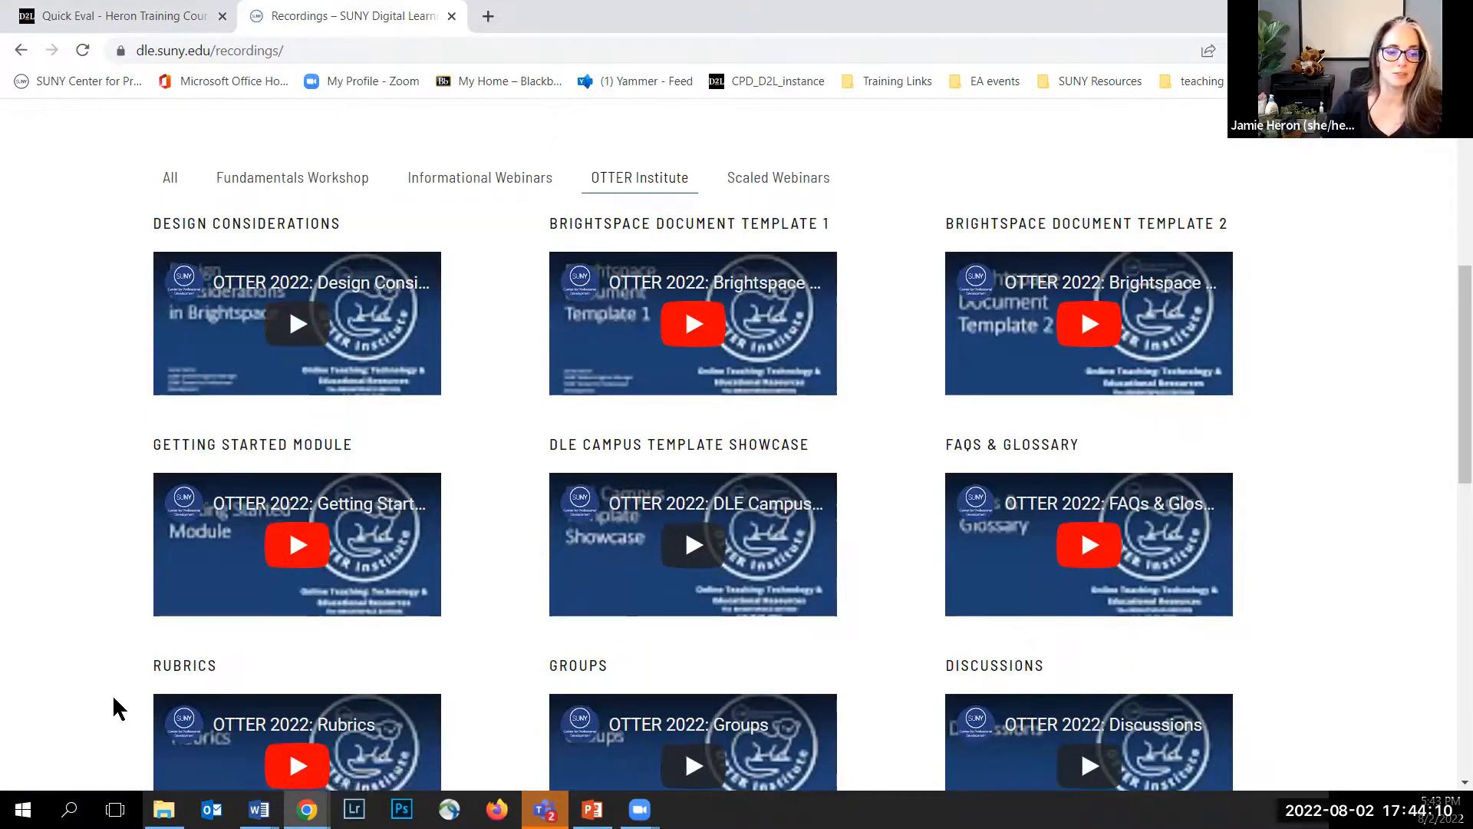
pyautogui.click(773, 181)
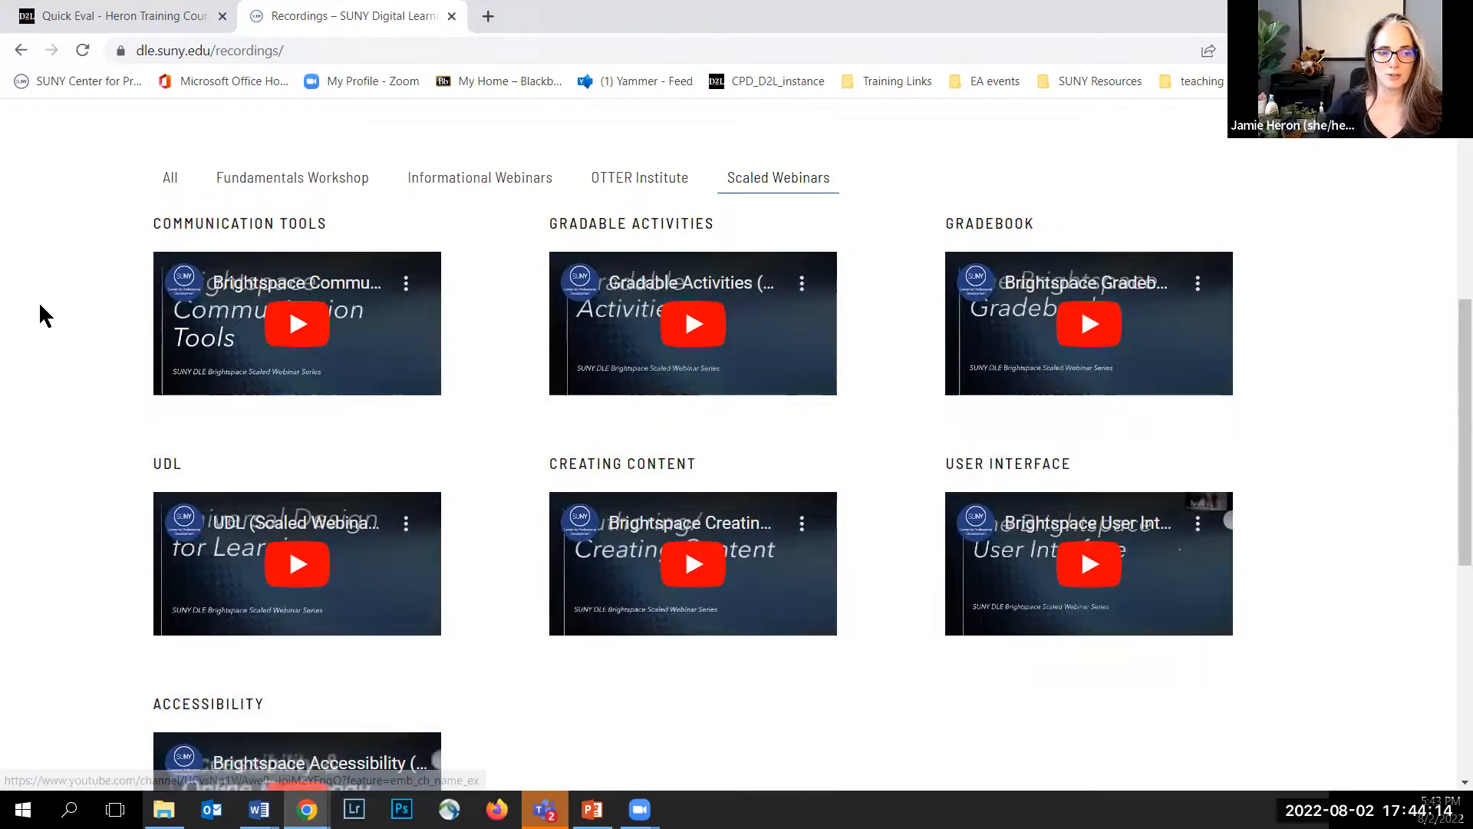
pyautogui.scroll(-1, 49, 314)
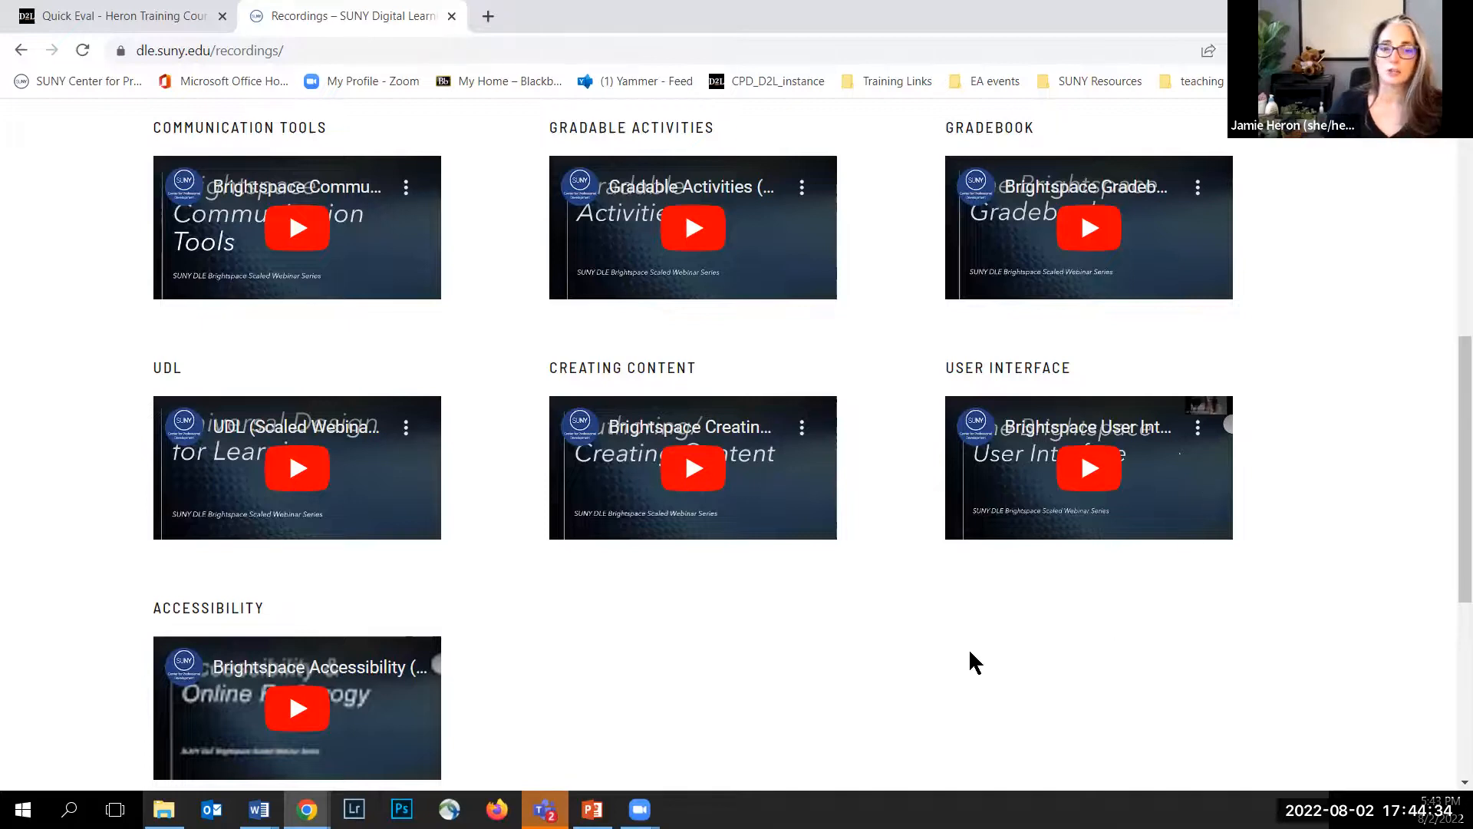
pyautogui.scroll(6, 675, 421)
# Step: Return to the course tab, open Content and edit the HTML of the 8/2 Module Introduction page
pyautogui.click(132, 13)
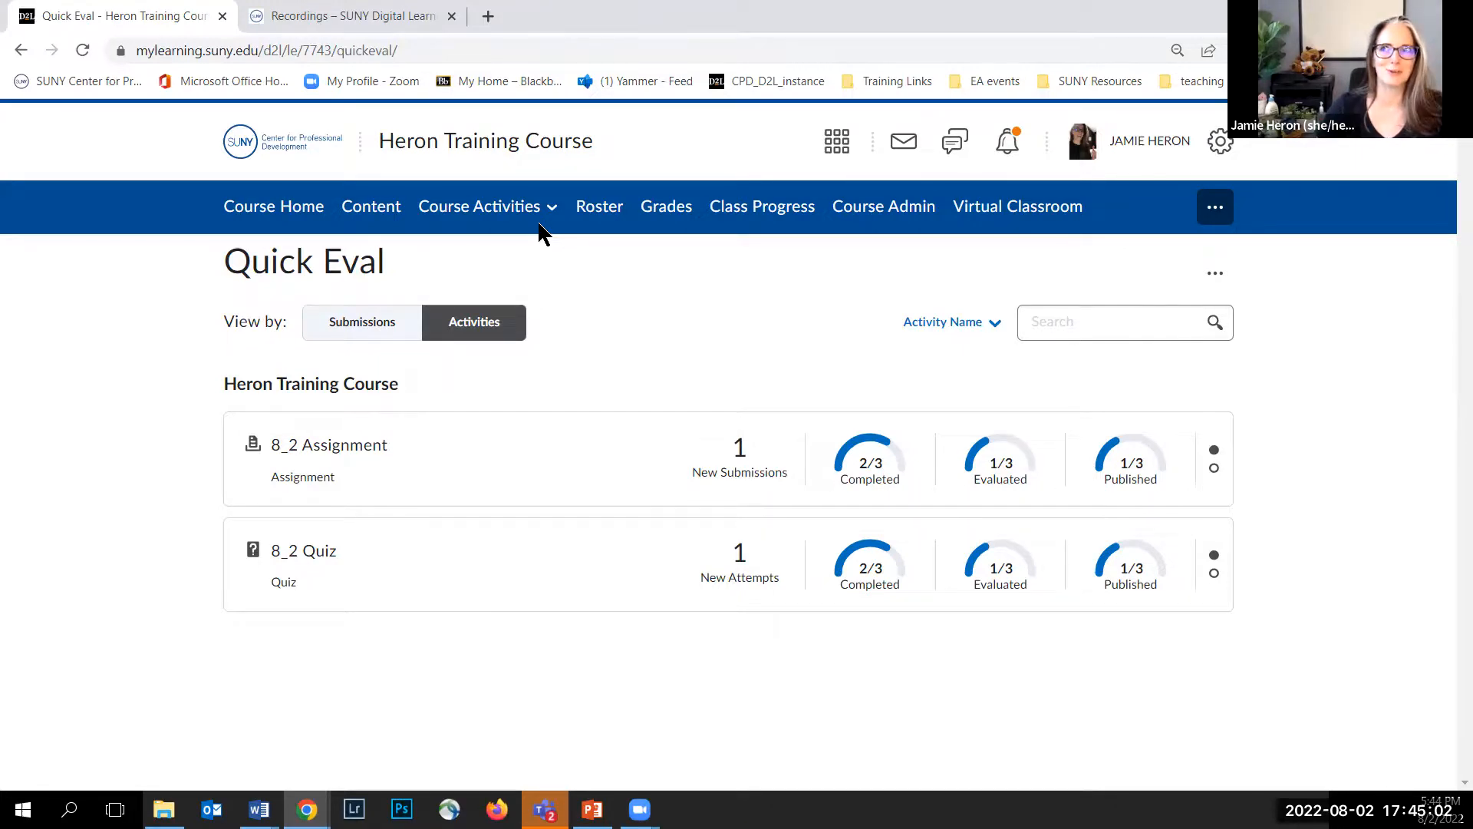
pyautogui.click(500, 207)
pyautogui.click(371, 218)
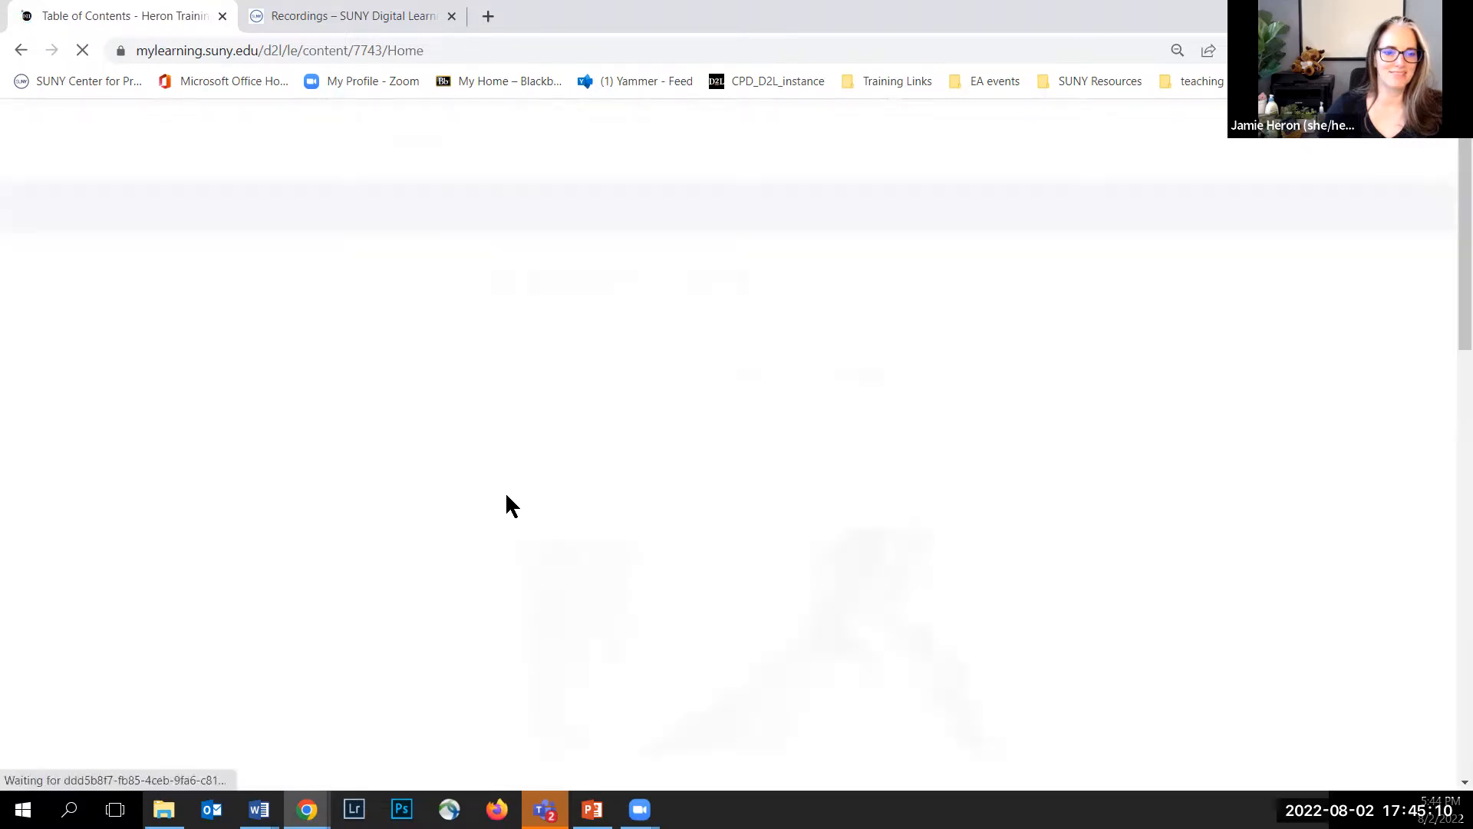
pyautogui.scroll(-5, 668, 499)
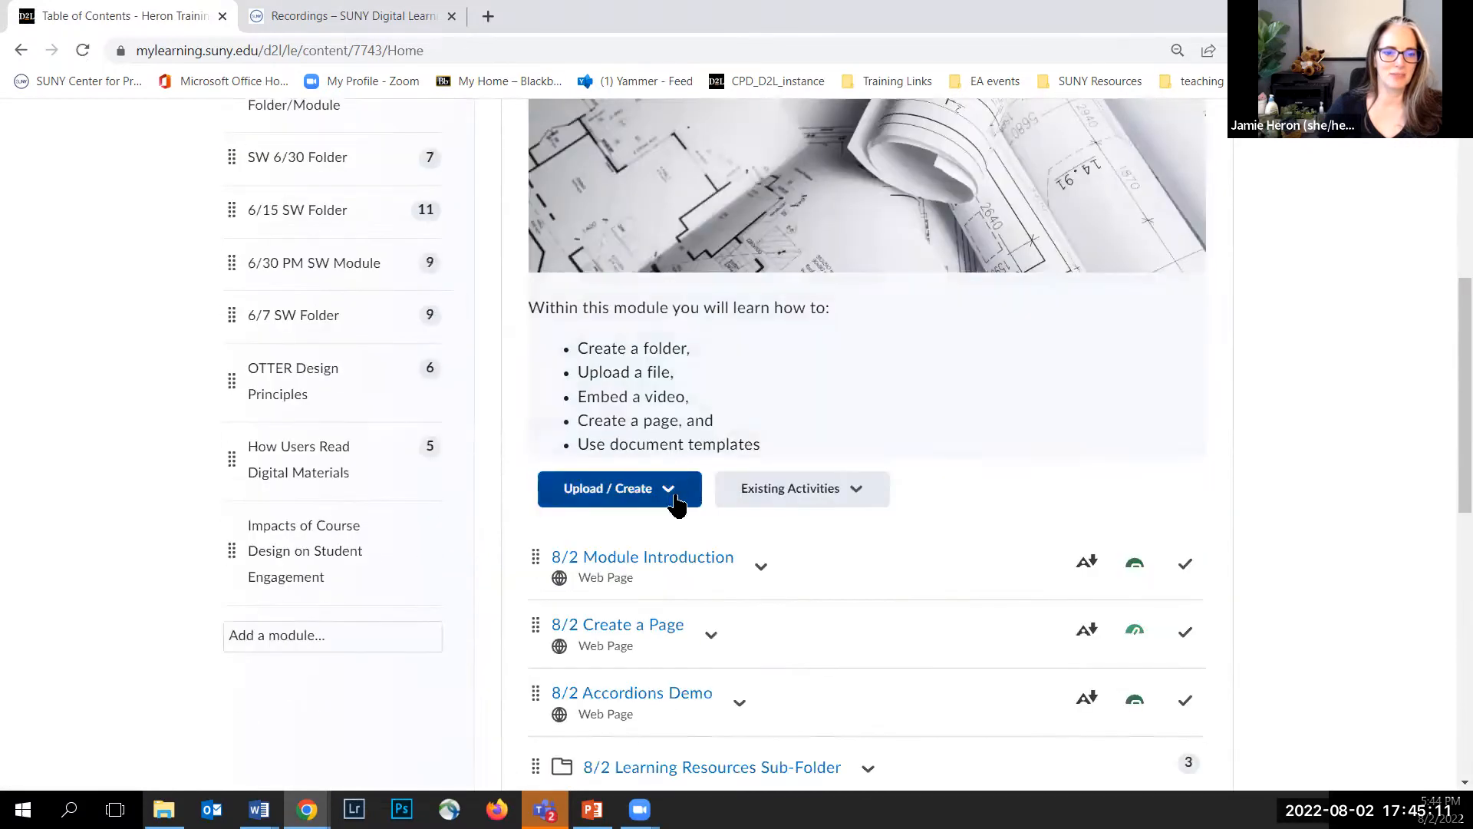
pyautogui.click(759, 568)
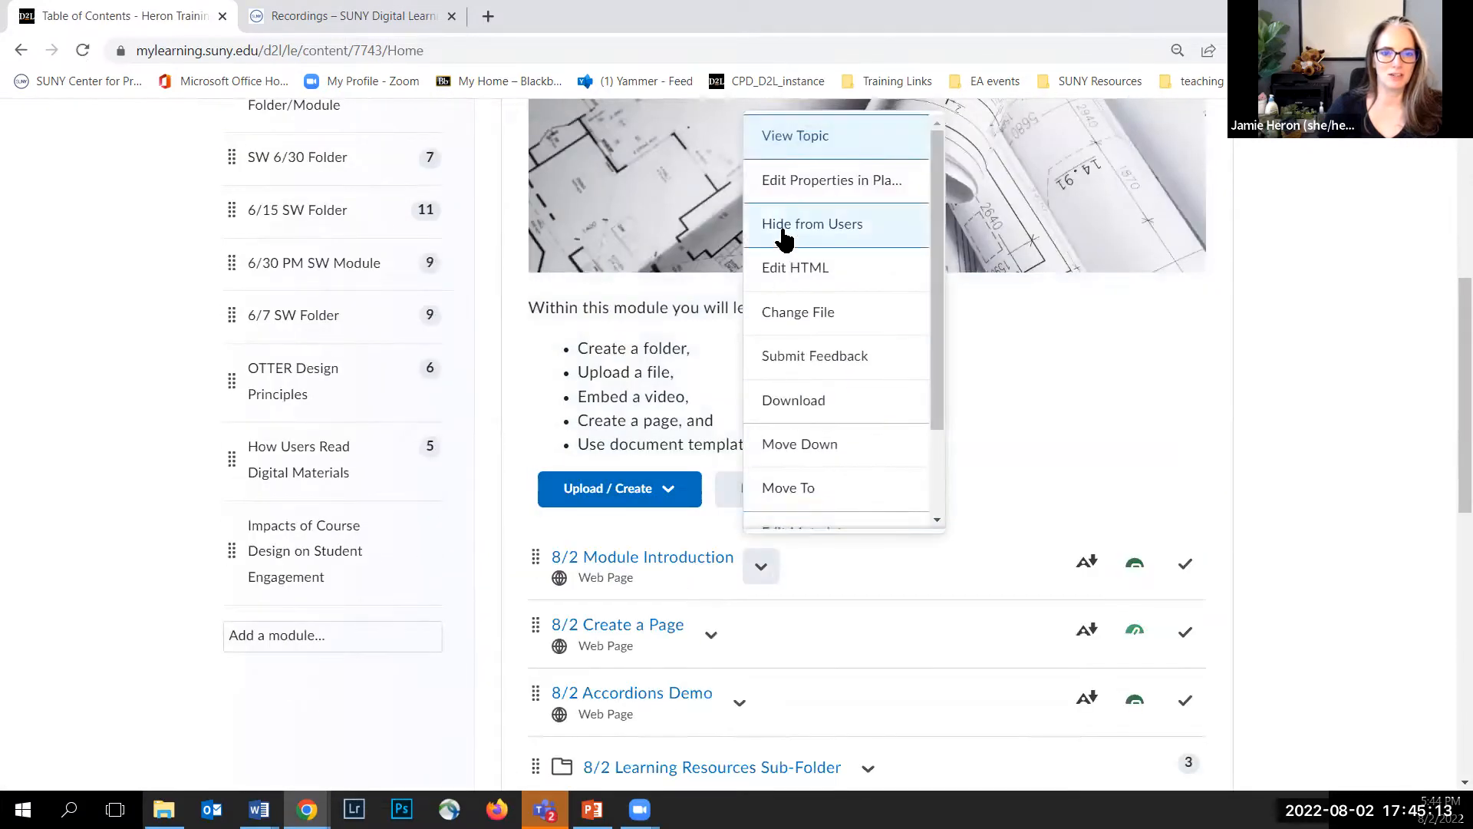
pyautogui.click(791, 285)
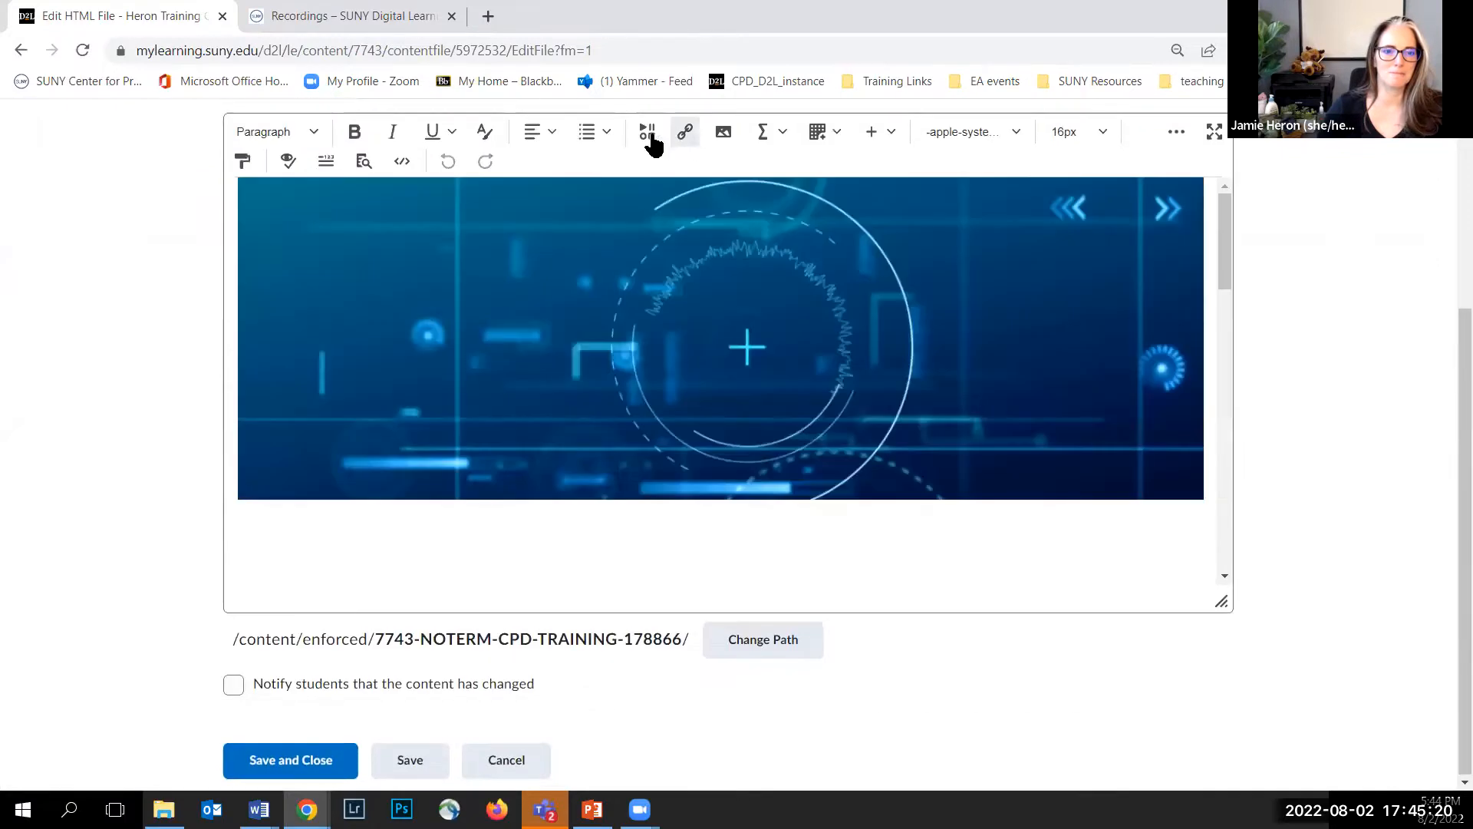
# Step: Open the Insert Stuff sources, look at the My Computer upload option and cancel
pyautogui.click(649, 135)
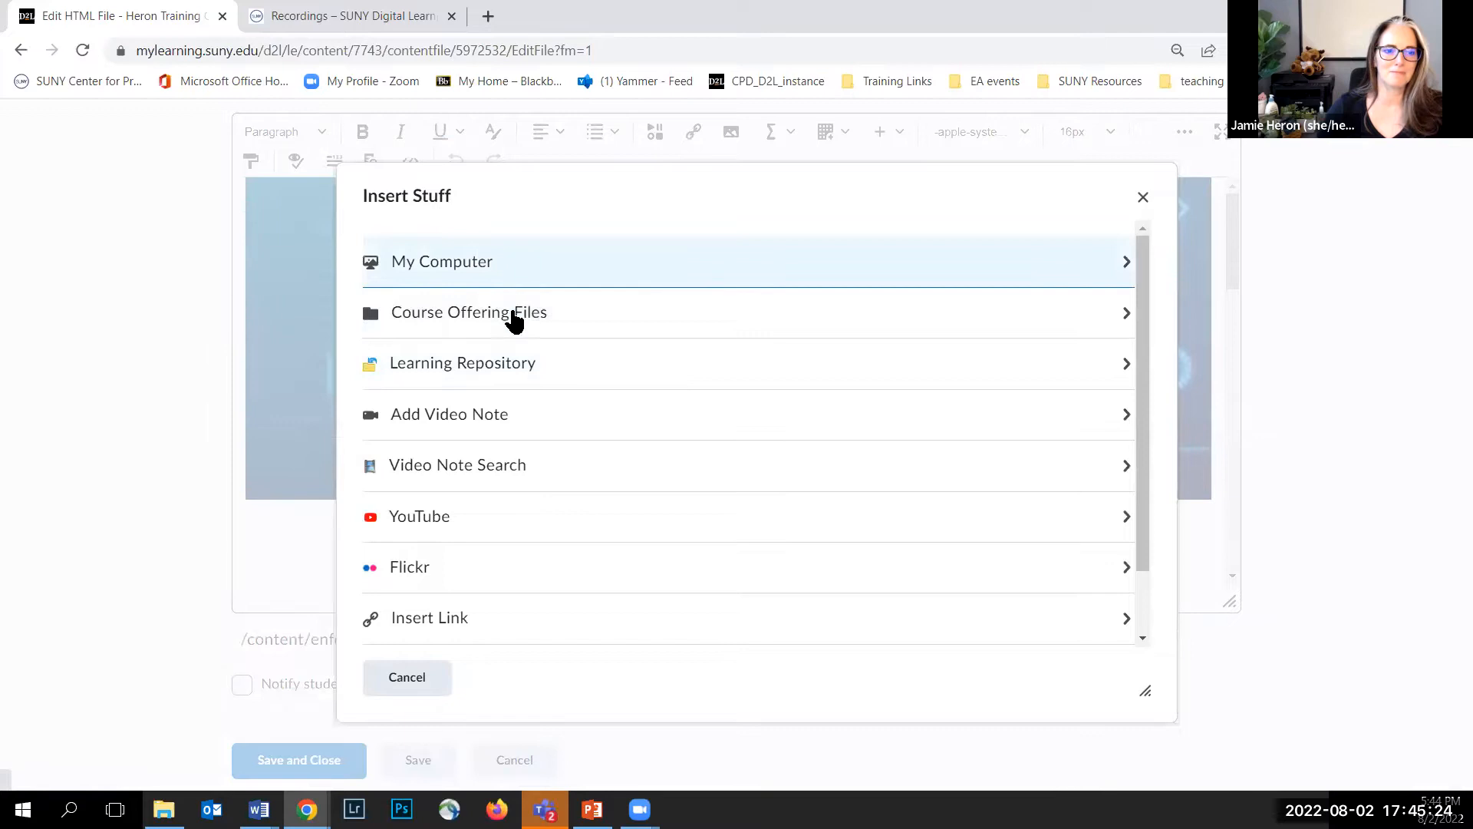
pyautogui.click(515, 281)
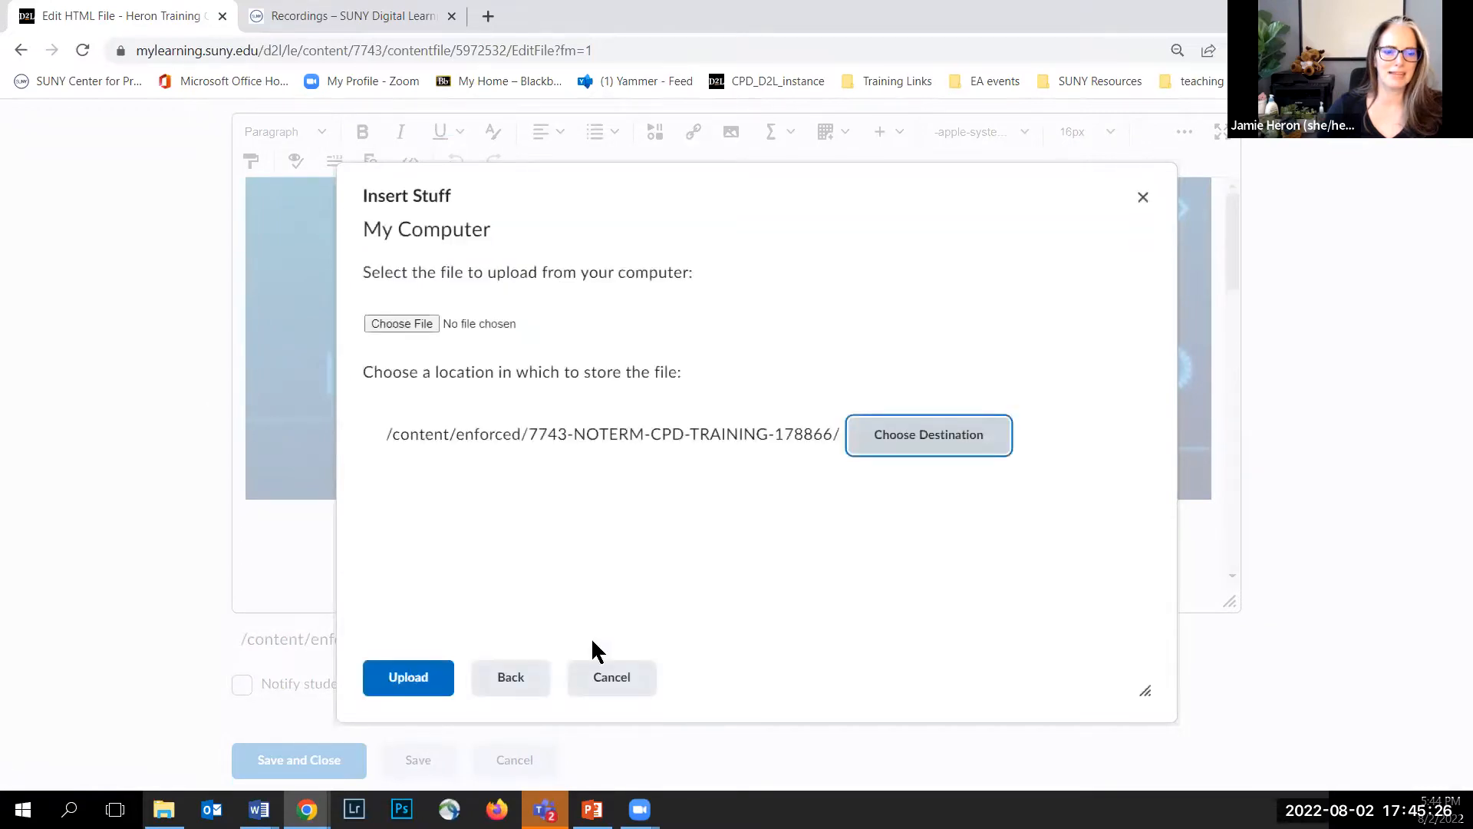
pyautogui.click(610, 677)
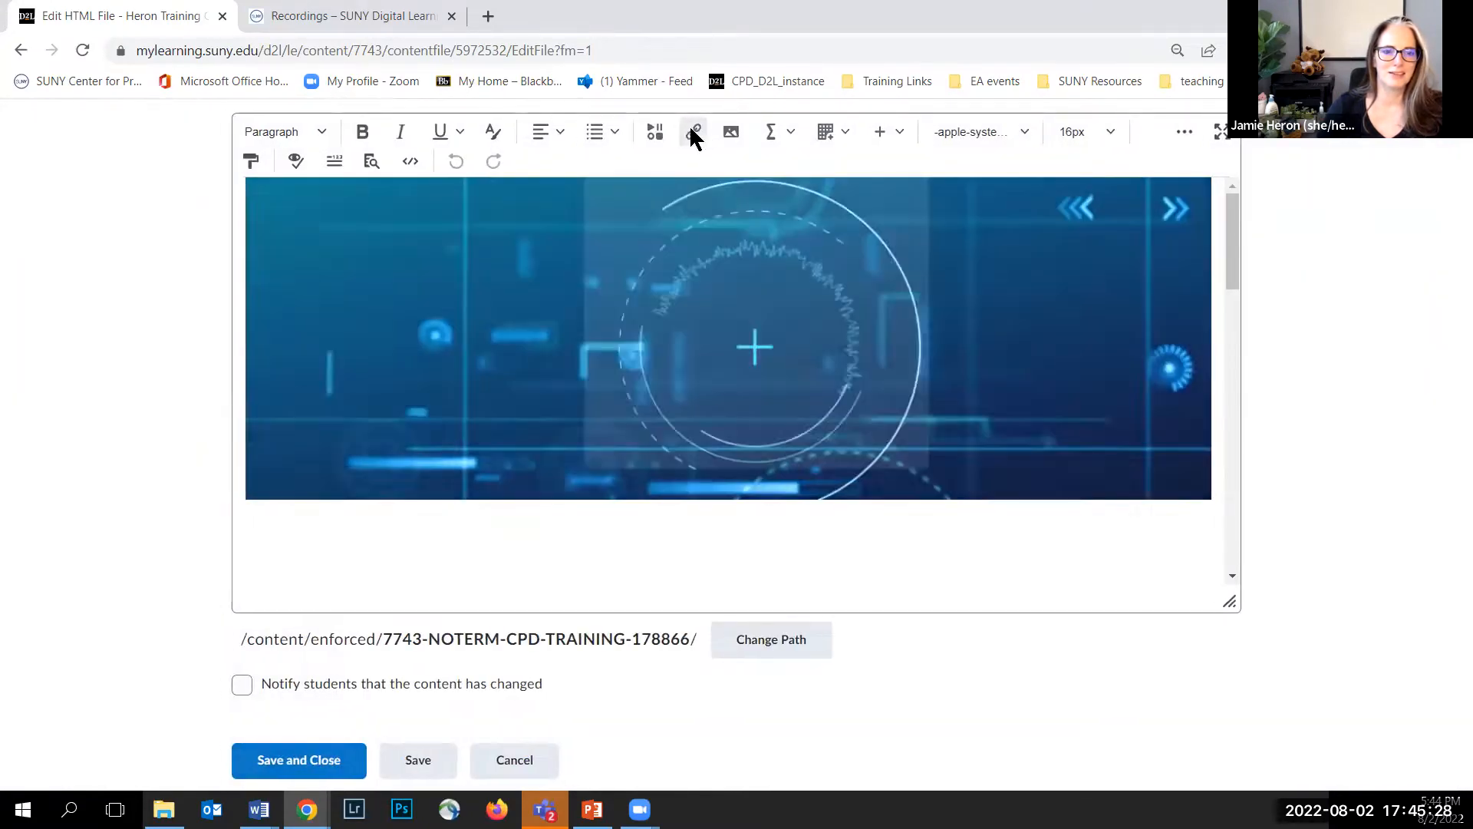
# Step: Review the Insert Quicklink tool list, close it and cancel editing the page
pyautogui.click(693, 133)
pyautogui.scroll(-1, 631, 428)
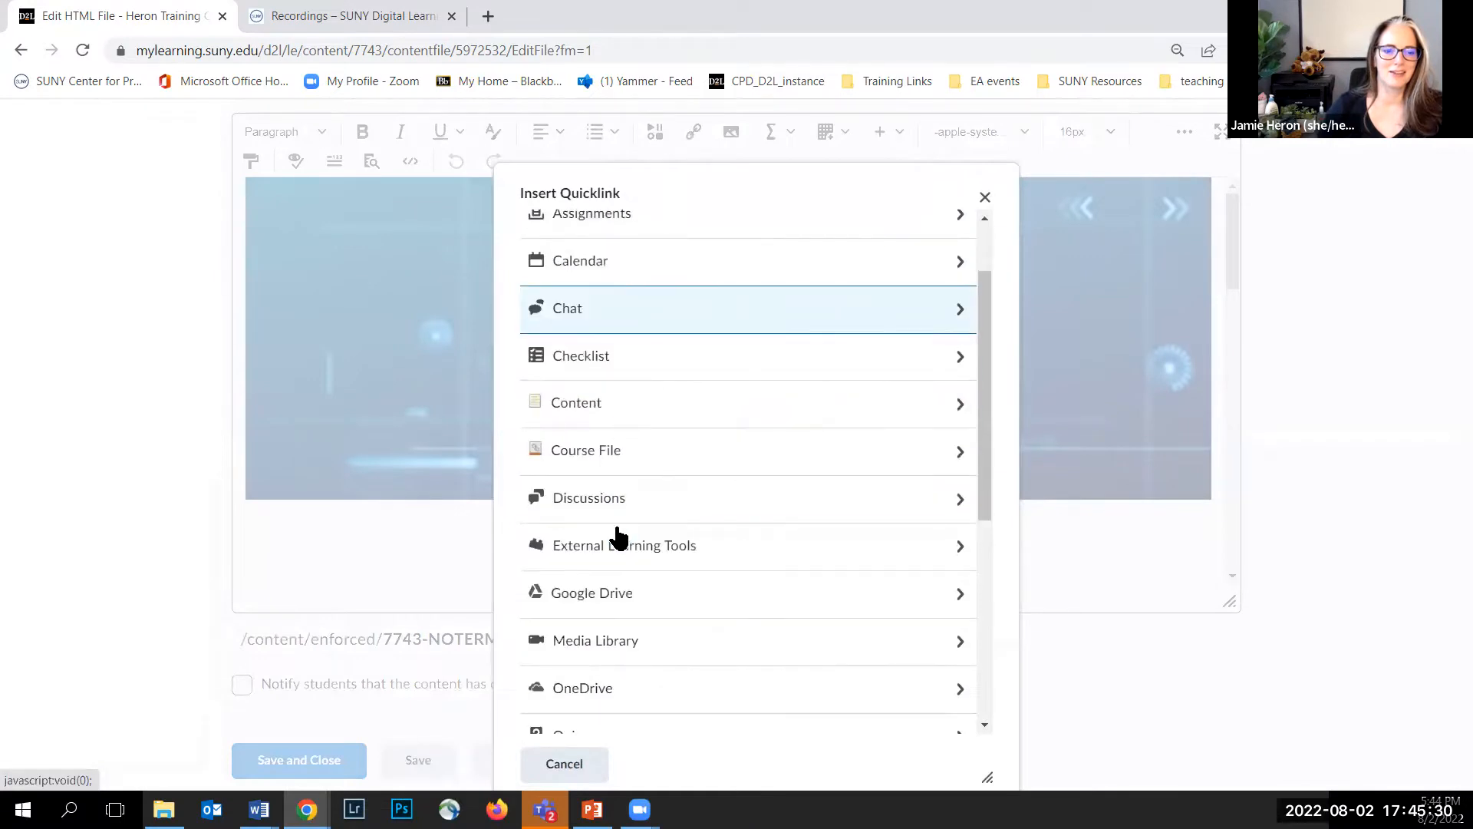
pyautogui.scroll(-1, 615, 469)
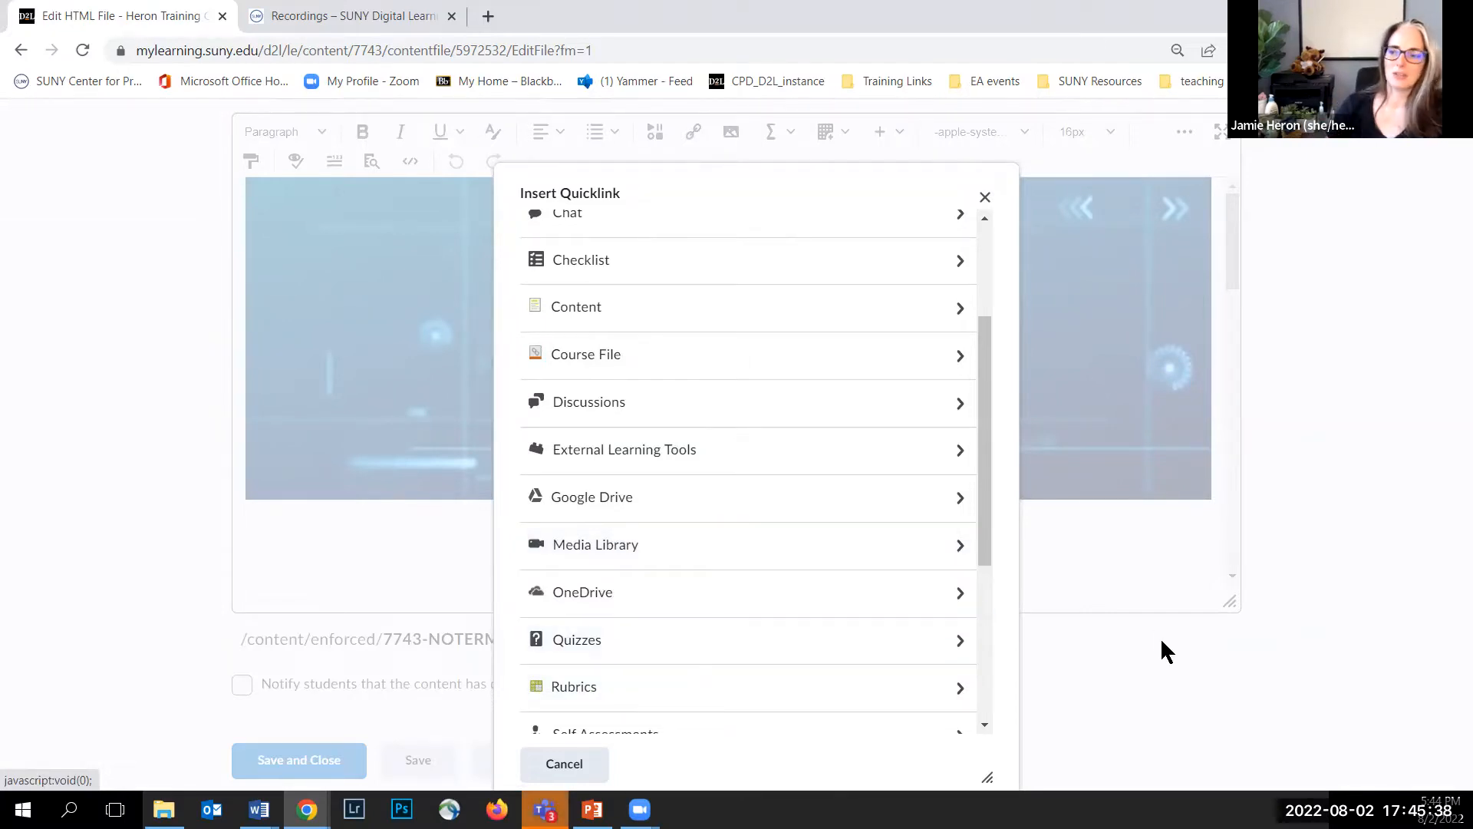
pyautogui.click(985, 197)
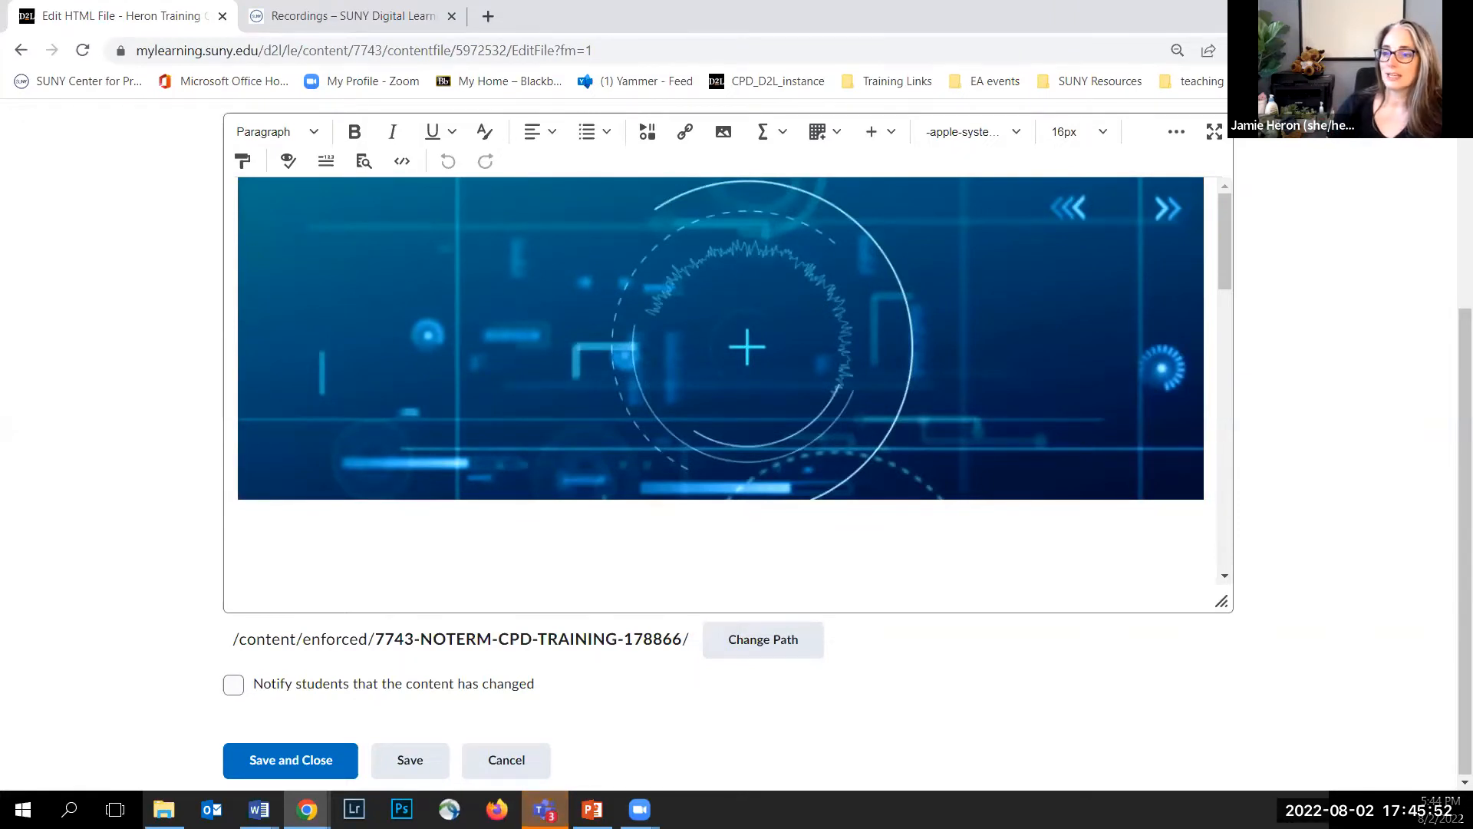
pyautogui.click(508, 759)
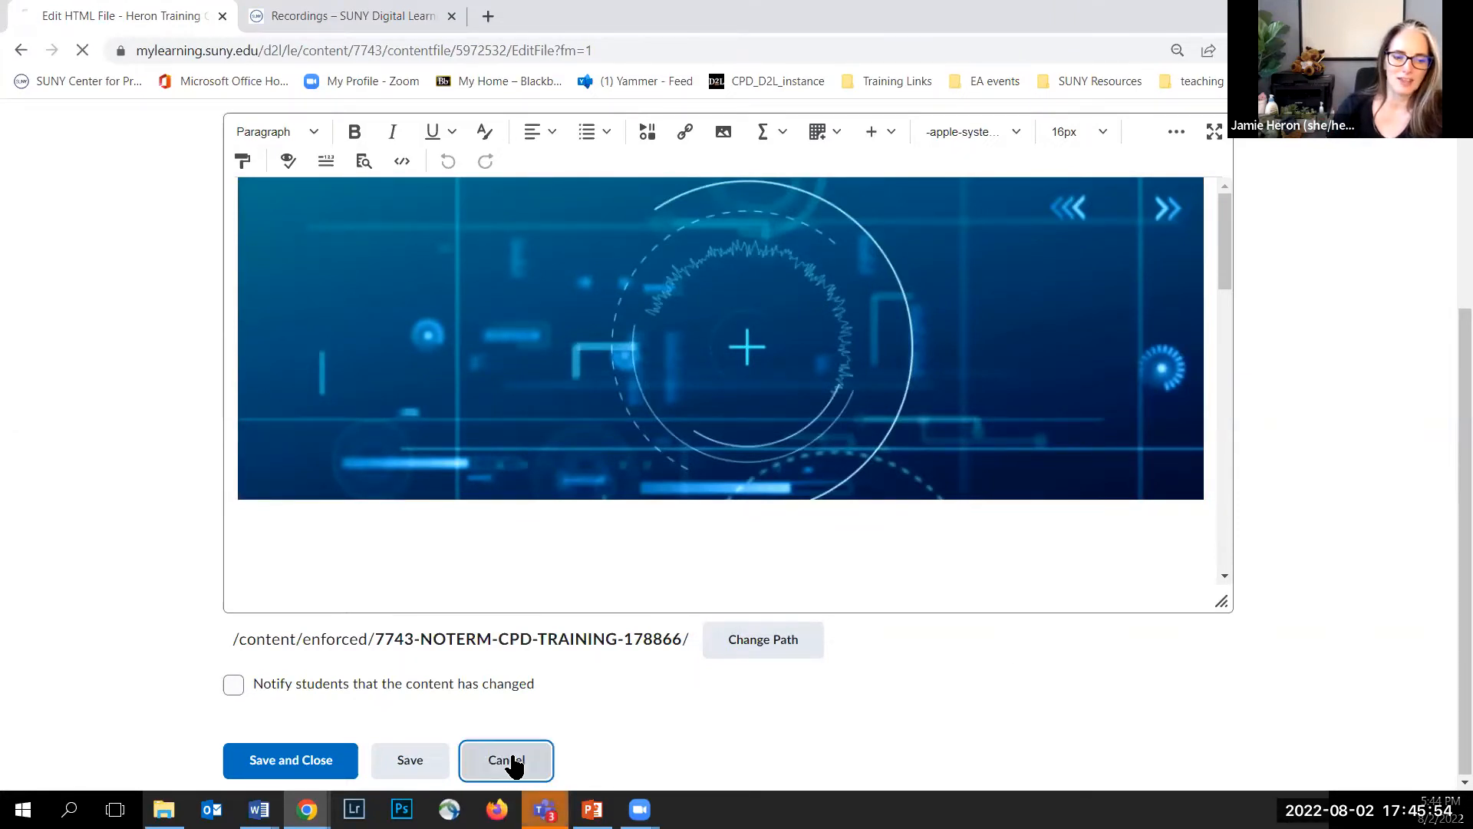